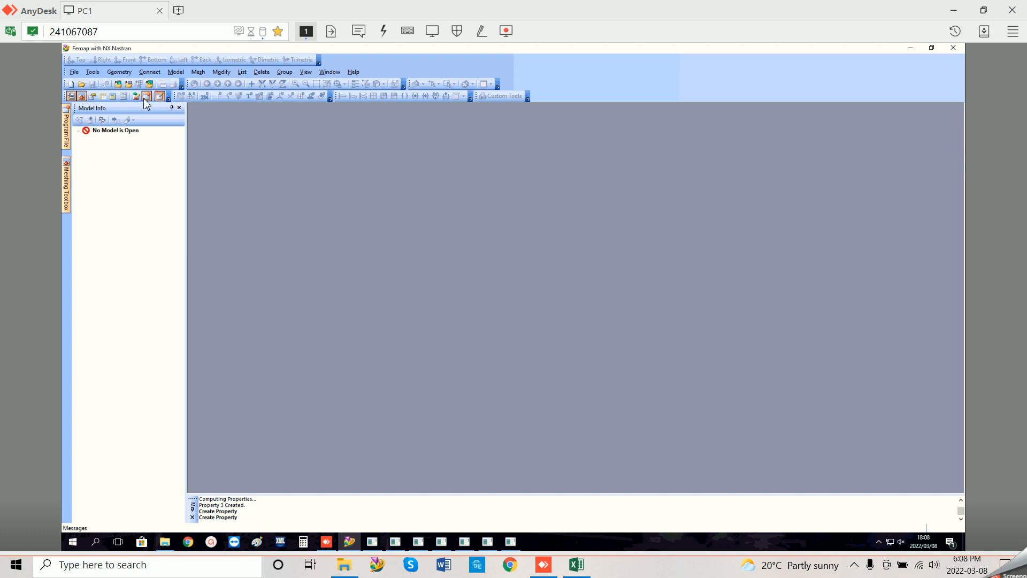
Step: Create a new model and save it as Example_1.MOD, overwriting the existing file
{"action": "left_click", "coordinate": [71, 84]}
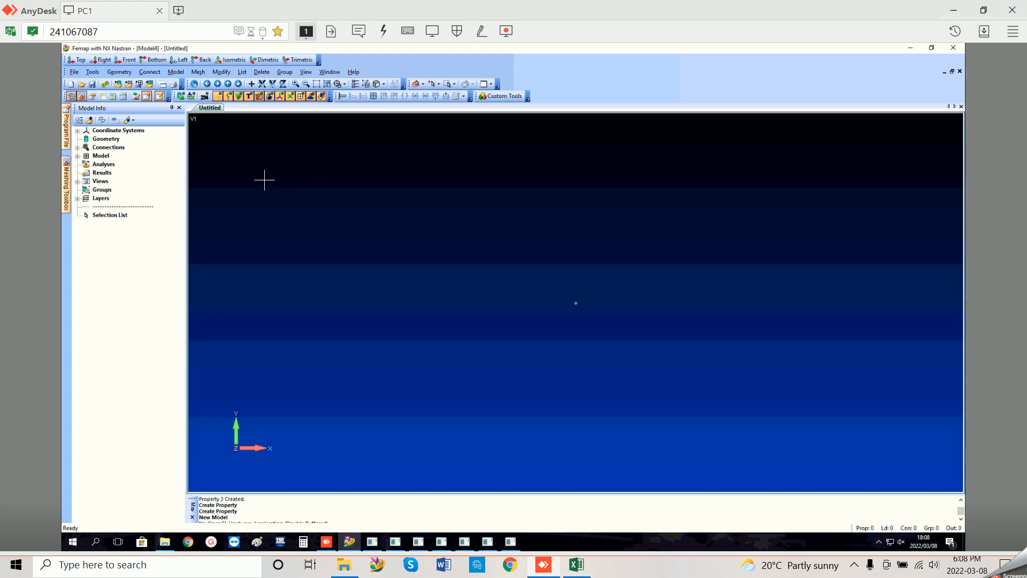
{"action": "left_click", "coordinate": [76, 71]}
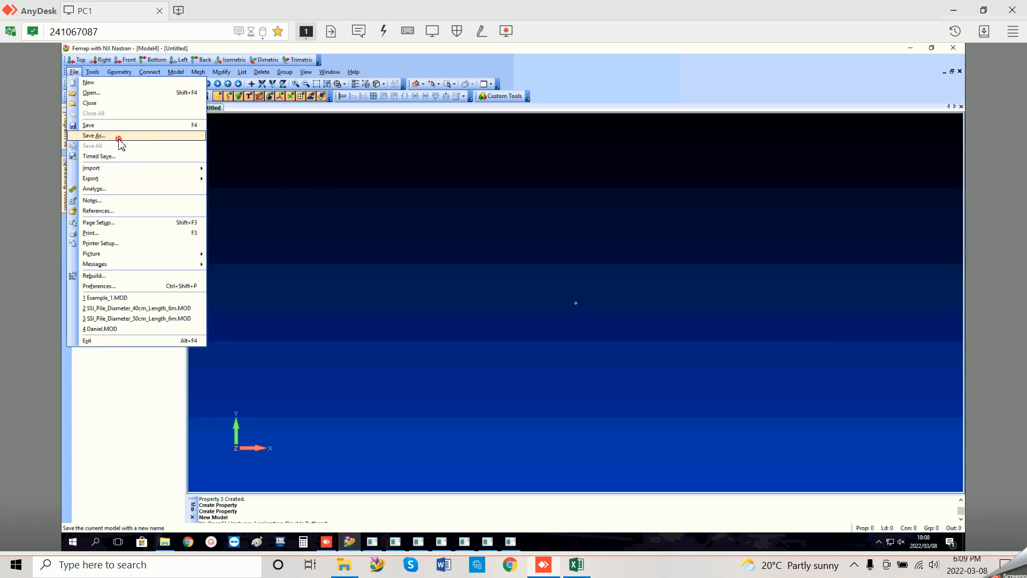
{"action": "left_click", "coordinate": [117, 135]}
{"action": "left_click", "coordinate": [259, 303]}
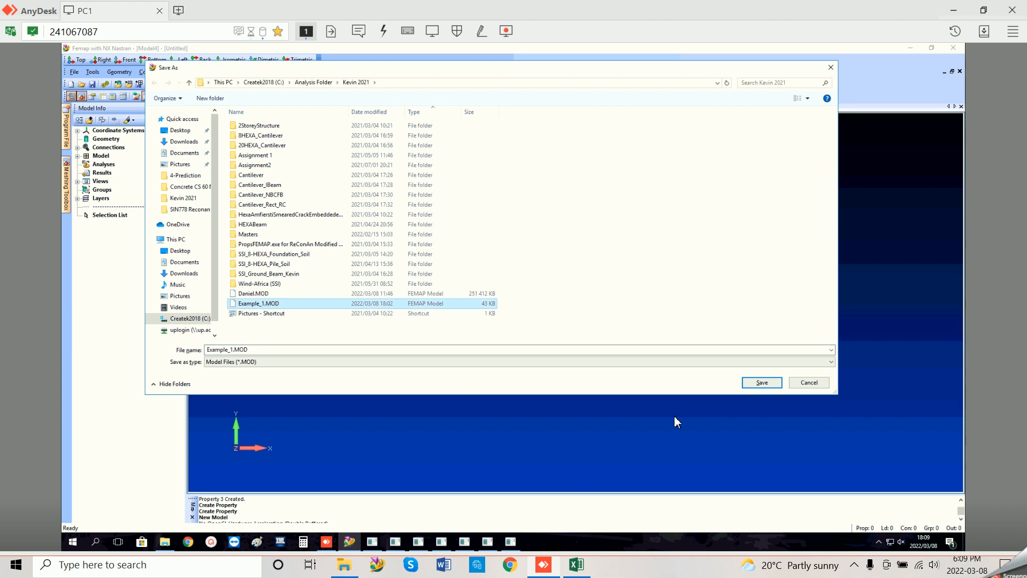
{"action": "left_click", "coordinate": [759, 383]}
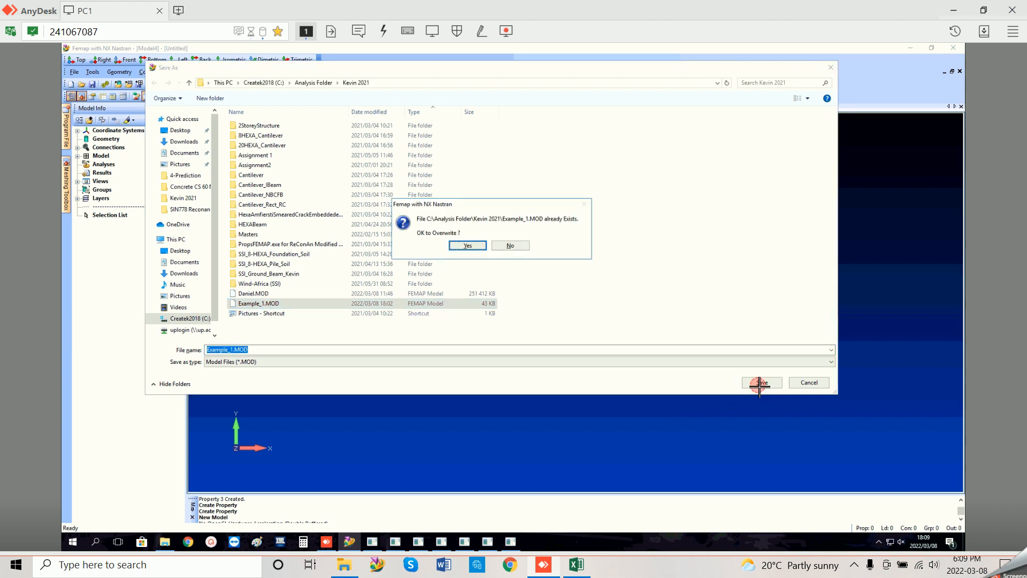
{"action": "left_click", "coordinate": [469, 246]}
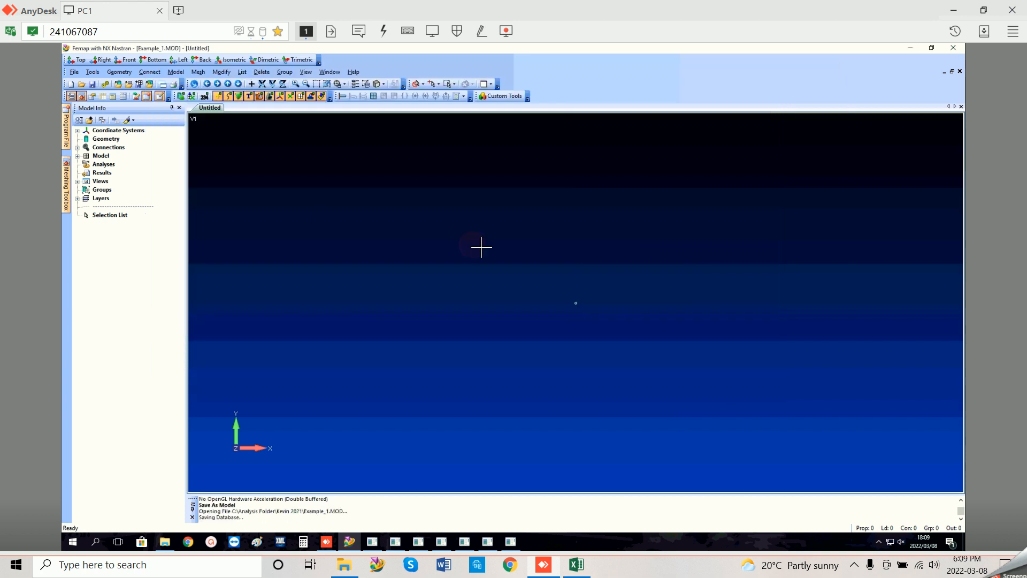
Step: Start a new isotropic material titled C30 and set its Young's modulus to 40000000
{"action": "left_click", "coordinate": [78, 156]}
{"action": "right_click", "coordinate": [113, 172]}
{"action": "left_click", "coordinate": [125, 176]}
{"action": "left_click", "coordinate": [469, 196]}
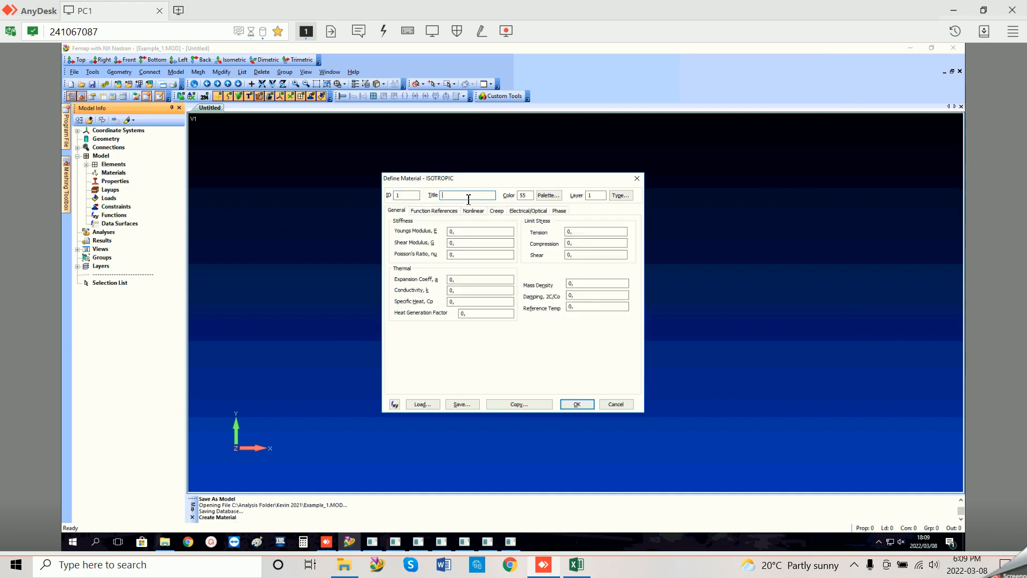
{"action": "type", "text": "C30"}
{"action": "left_click", "coordinate": [463, 231]}
{"action": "left_click_drag", "start_coordinate": [447, 230], "coordinate": [416, 233]}
{"action": "type", "text": "2"}
{"action": "key", "text": "BackSpace"}
{"action": "key", "text": "BackSpace"}
{"action": "type", "text": "4000"}
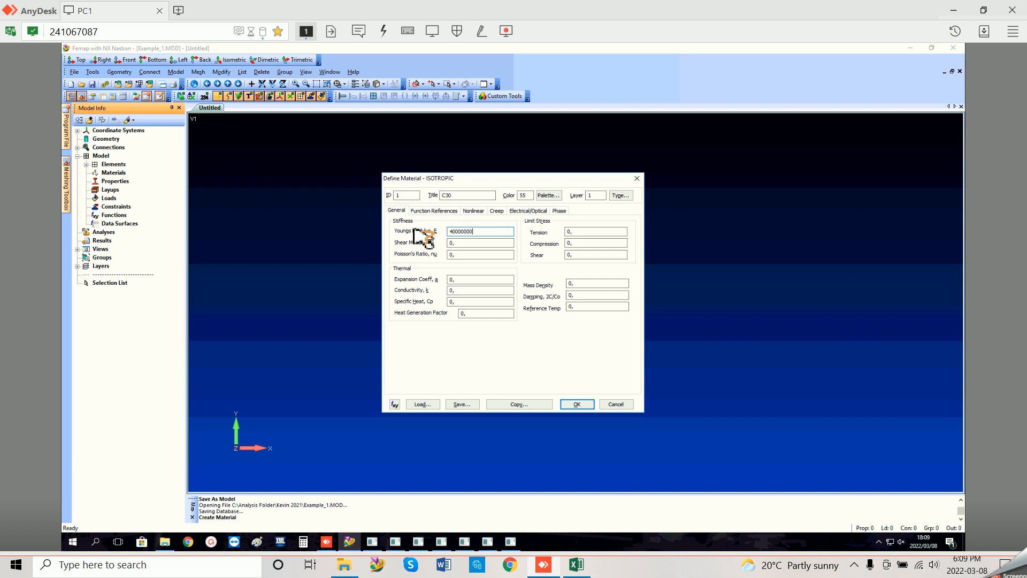
Step: Set the C30 material's compression limit stress to 30000 and Poisson's ratio to 0.2, and create it
{"action": "double_click", "coordinate": [581, 243]}
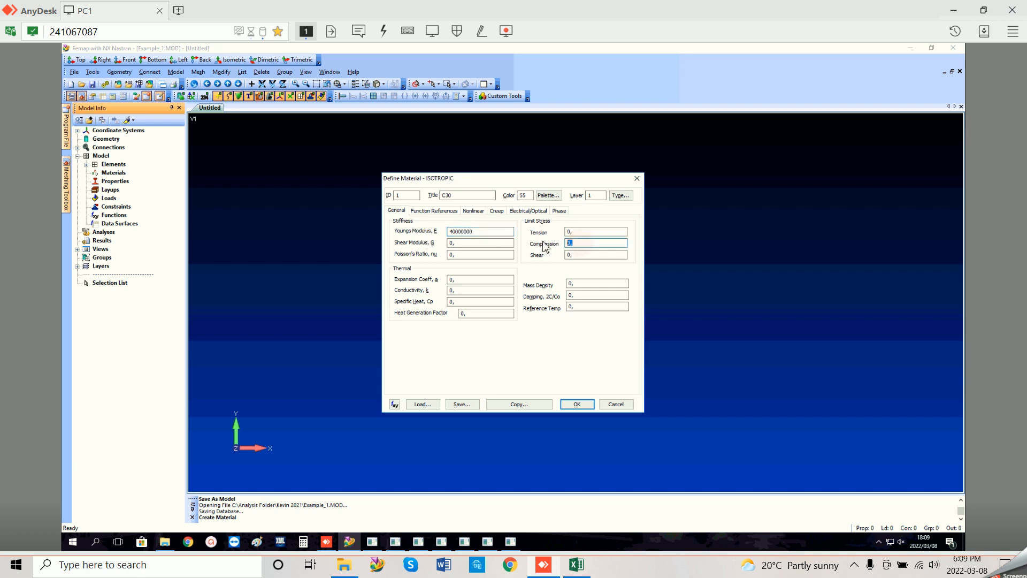
{"action": "type", "text": "30"}
{"action": "double_click", "coordinate": [468, 255]}
{"action": "type", "text": "0.2"}
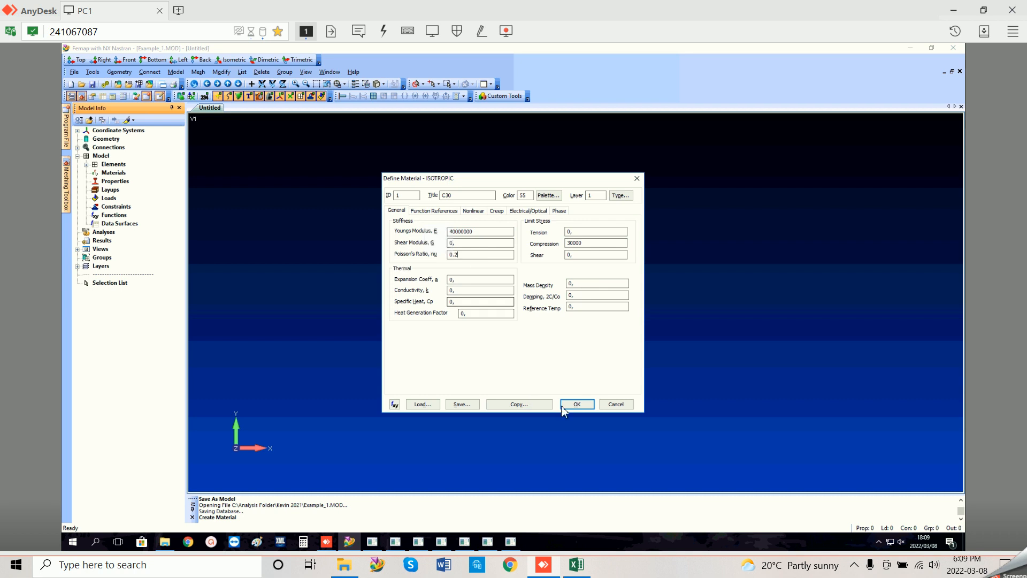
{"action": "left_click", "coordinate": [579, 405]}
Step: Create an isotropic material titled Soil with Young's modulus 100000, compression limit 100 and Poisson's ratio 0.3
{"action": "left_click", "coordinate": [461, 196]}
{"action": "type", "text": "Si"}
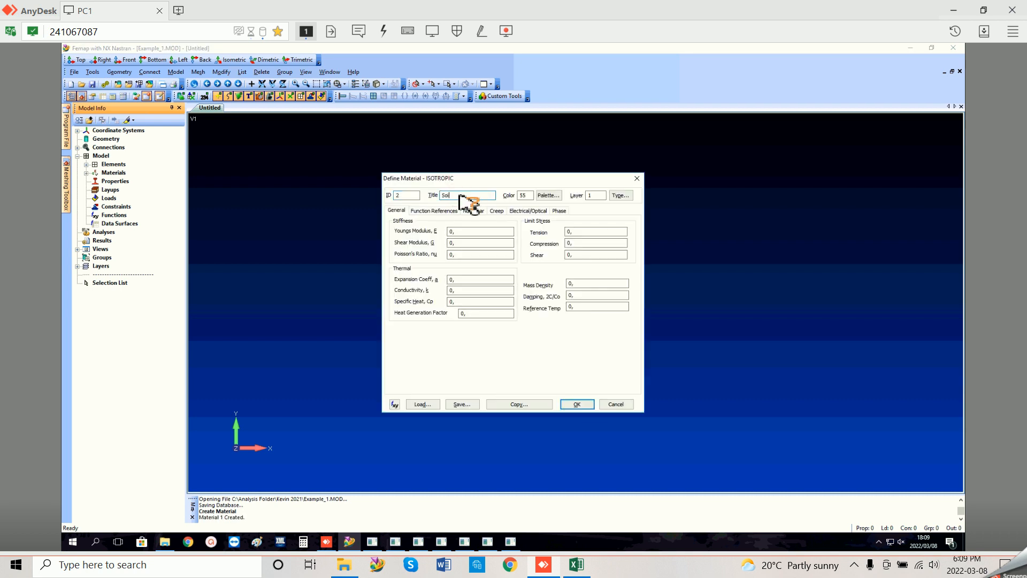
{"action": "left_click", "coordinate": [465, 231]}
{"action": "type", "text": "100000"}
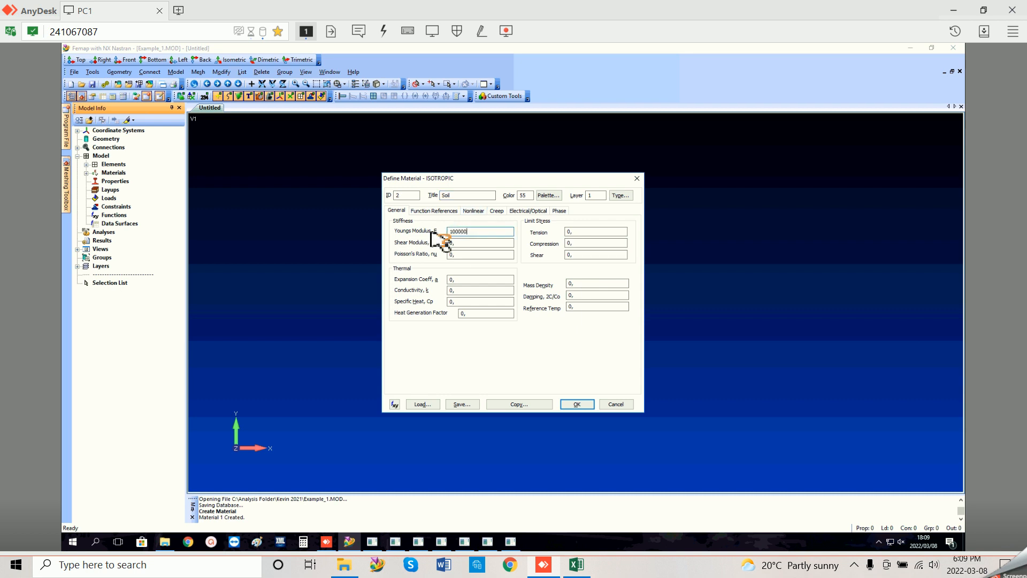
{"action": "double_click", "coordinate": [571, 243]}
{"action": "type", "text": "100"}
{"action": "double_click", "coordinate": [469, 255]}
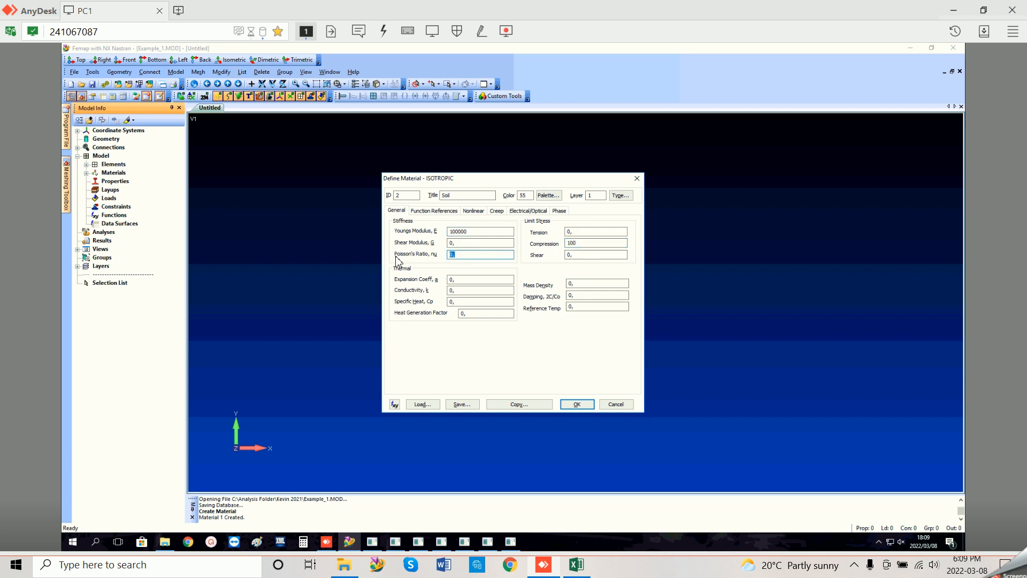
{"action": "type", "text": "0.3"}
{"action": "left_click", "coordinate": [577, 404]}
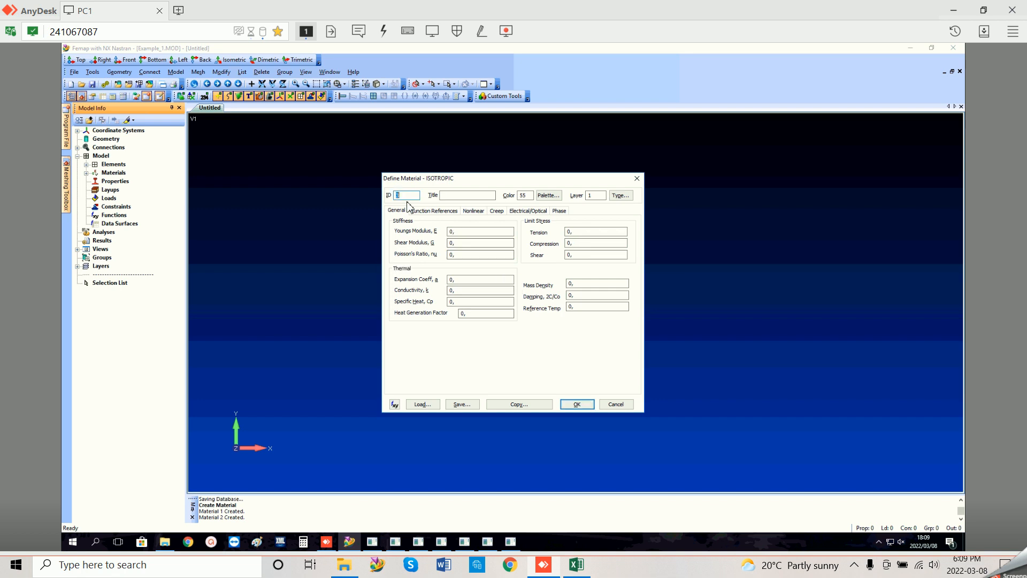
Step: Create an isotropic material titled Steel with Young's modulus 200000000, compression limit 50000 and Poisson's ratio 0.3, and end material creation
{"action": "left_click", "coordinate": [457, 196]}
{"action": "type", "text": "Steel"}
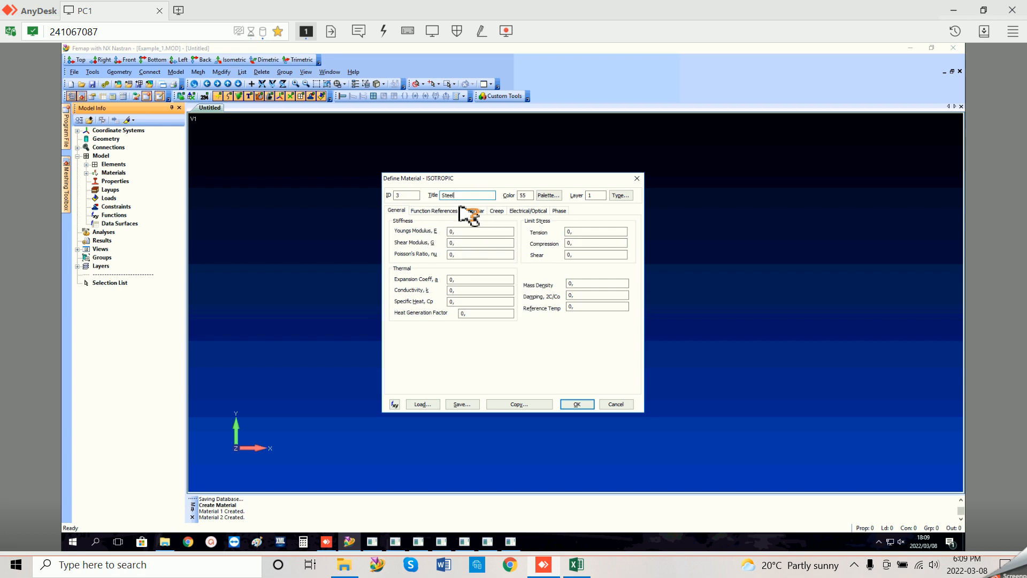
{"action": "left_click", "coordinate": [455, 231]}
{"action": "type", "text": "200000000"}
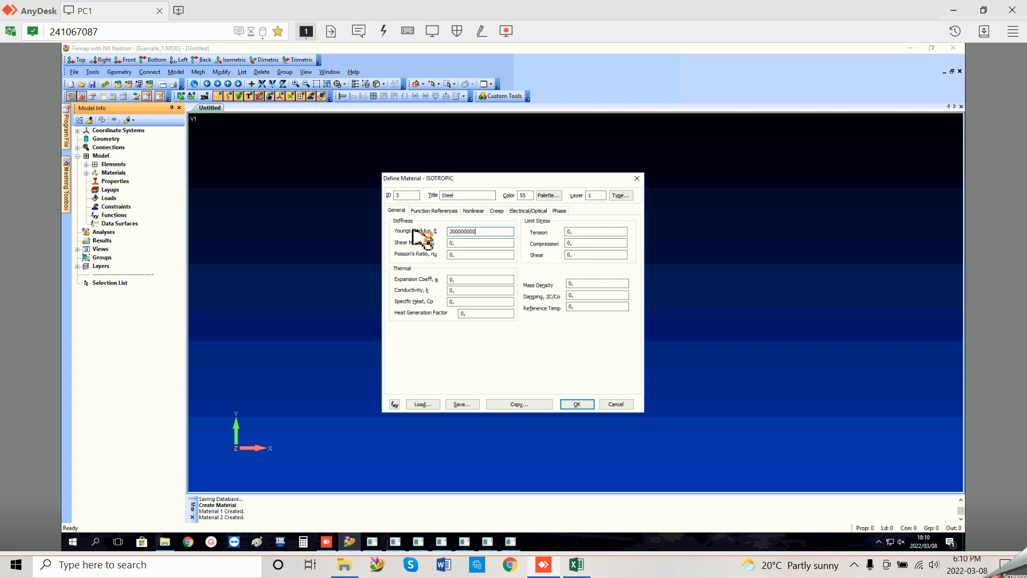
{"action": "left_click", "coordinate": [590, 243]}
{"action": "type", "text": "50000"}
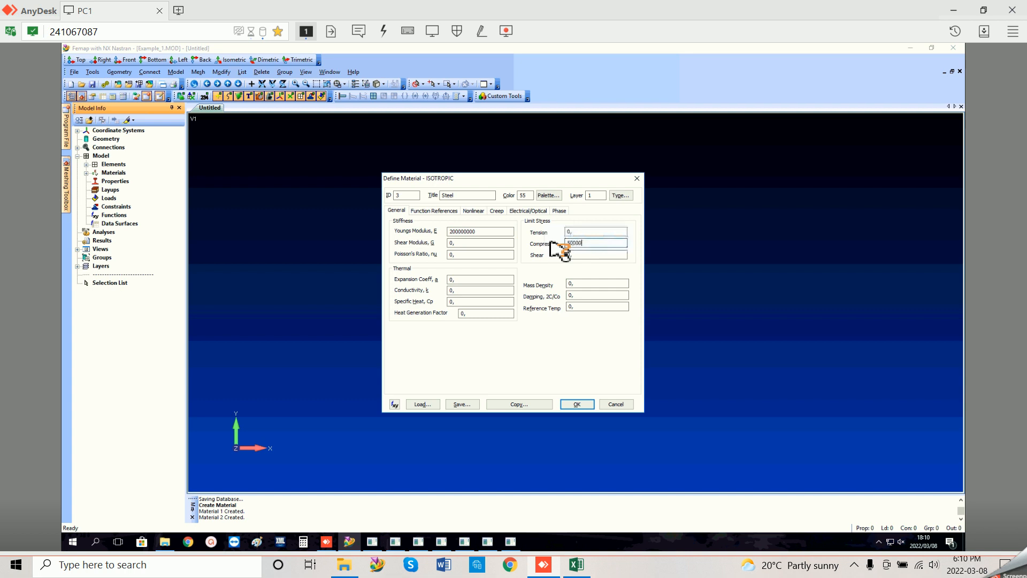
{"action": "left_click_drag", "start_coordinate": [467, 255], "coordinate": [420, 255]}
{"action": "type", "text": "0.3"}
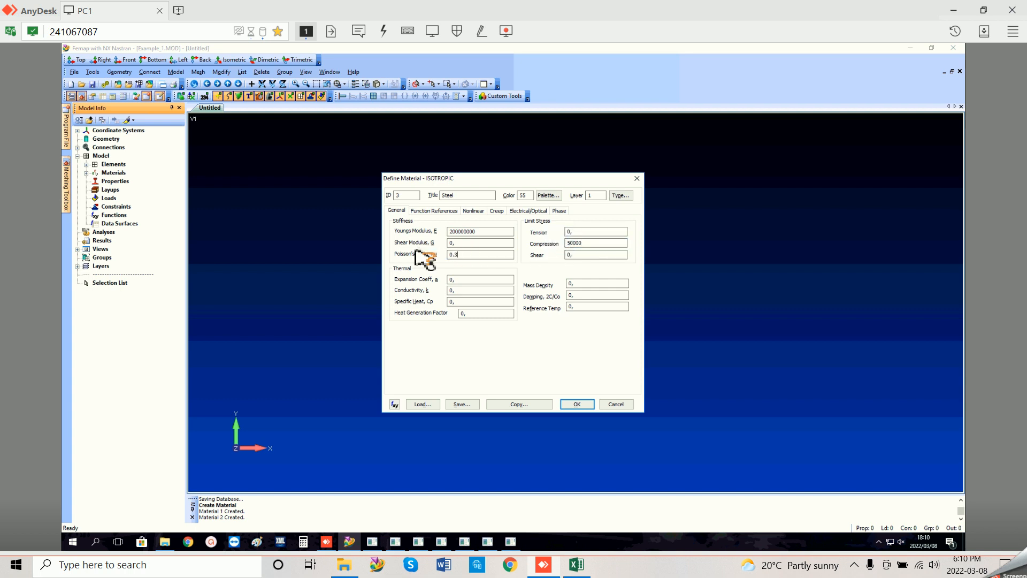
{"action": "left_click", "coordinate": [581, 408]}
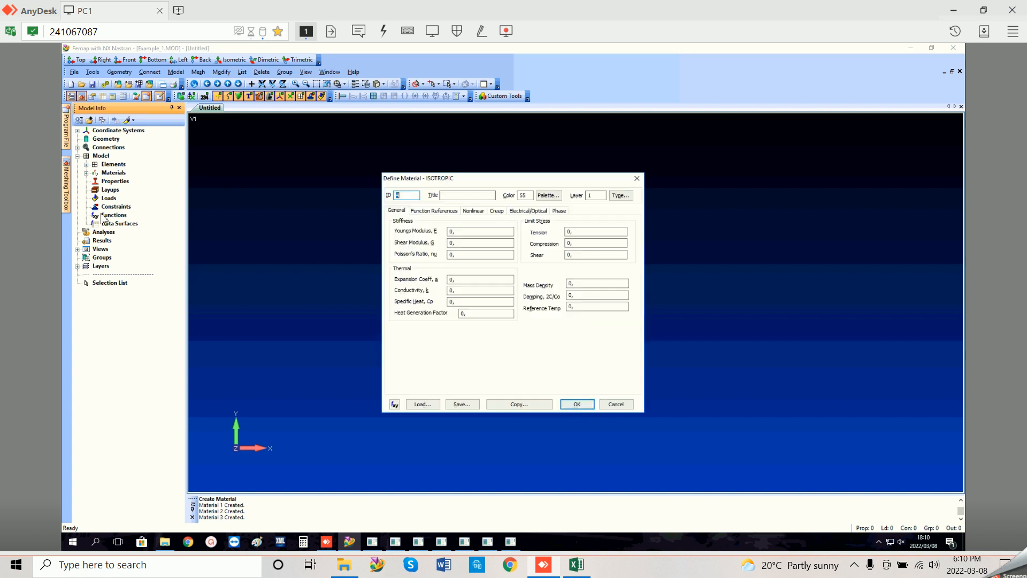
{"action": "left_click", "coordinate": [637, 178]}
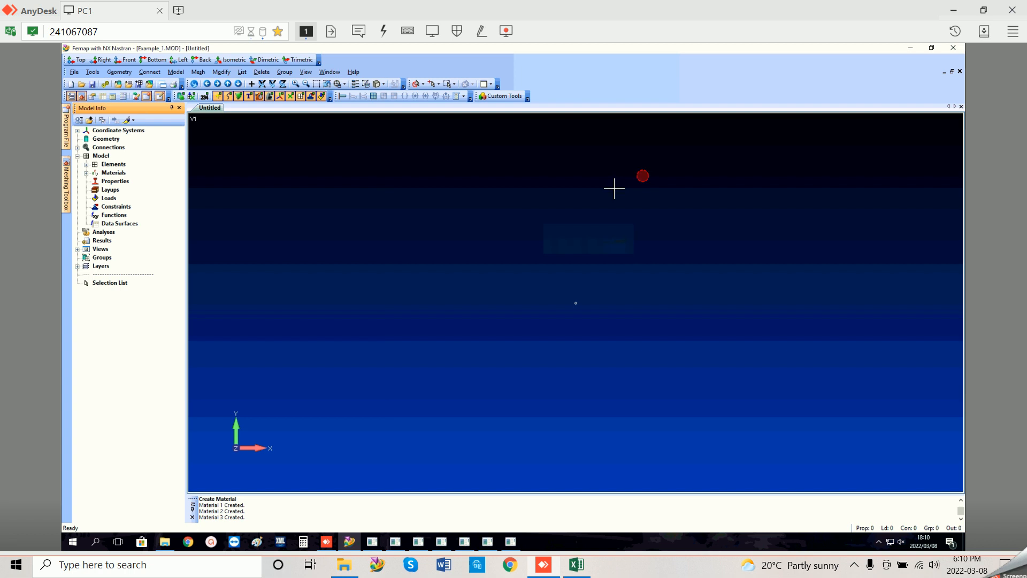
Step: Reopen the C30 material's definition to check its values and material type
{"action": "left_click", "coordinate": [86, 173]}
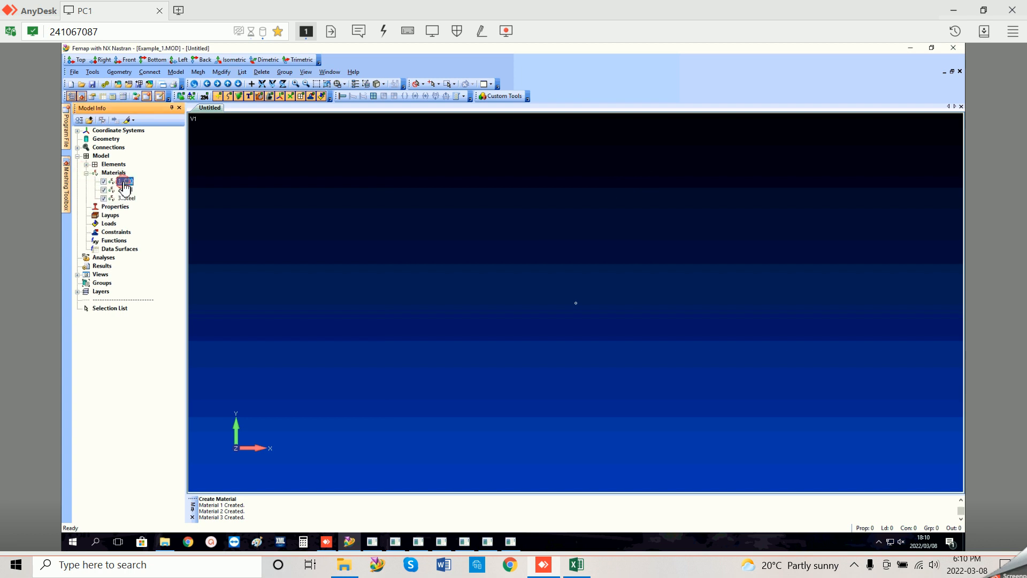
{"action": "right_click", "coordinate": [123, 181]}
{"action": "left_click", "coordinate": [148, 218]}
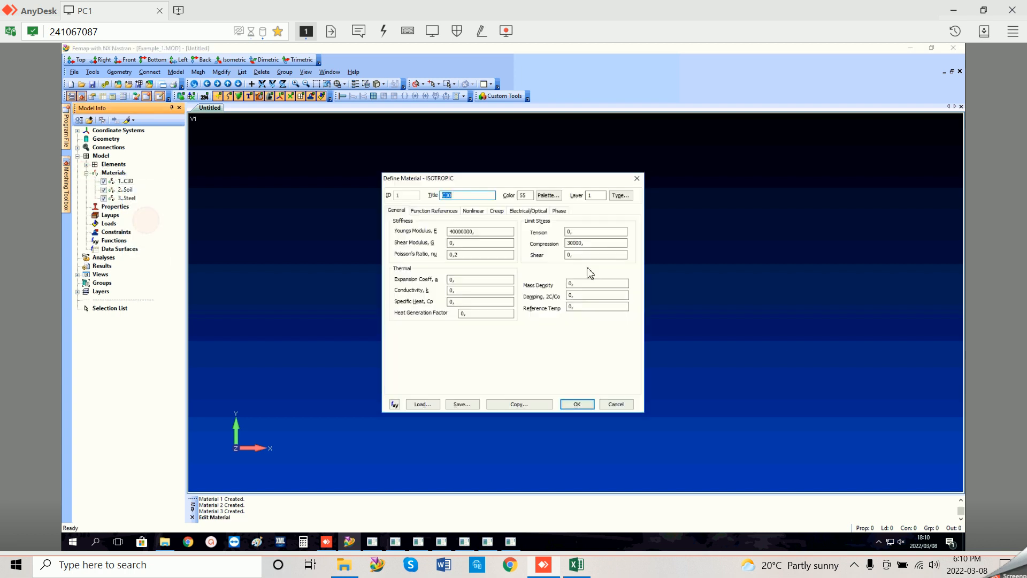
{"action": "left_click", "coordinate": [625, 196]}
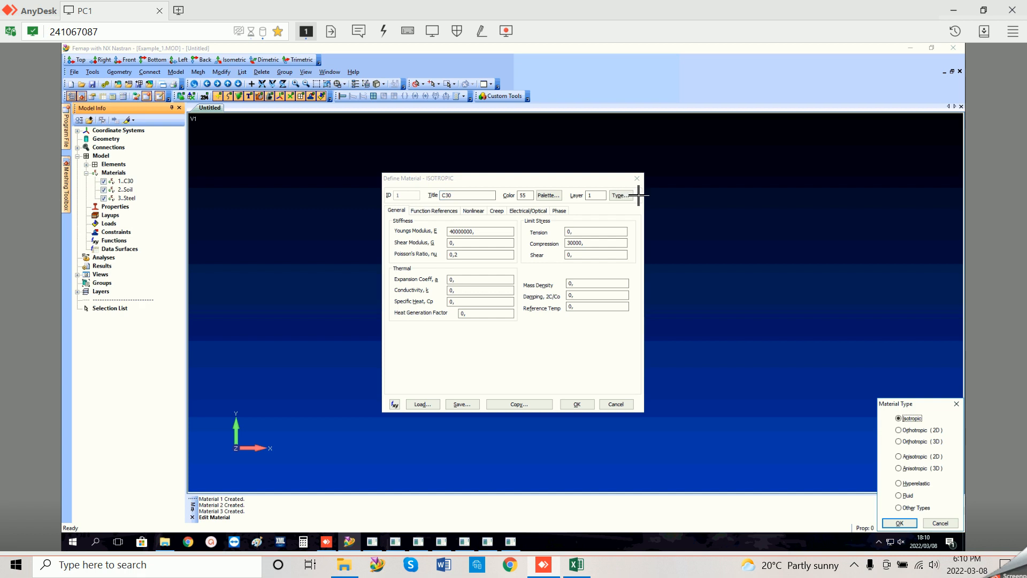
{"action": "left_click", "coordinate": [900, 524]}
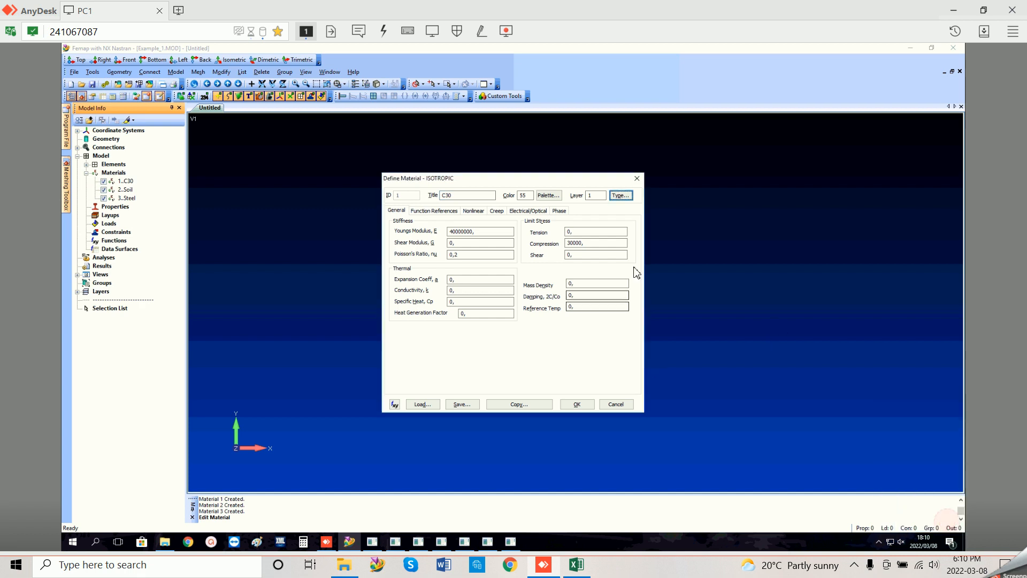
{"action": "left_click", "coordinate": [636, 178]}
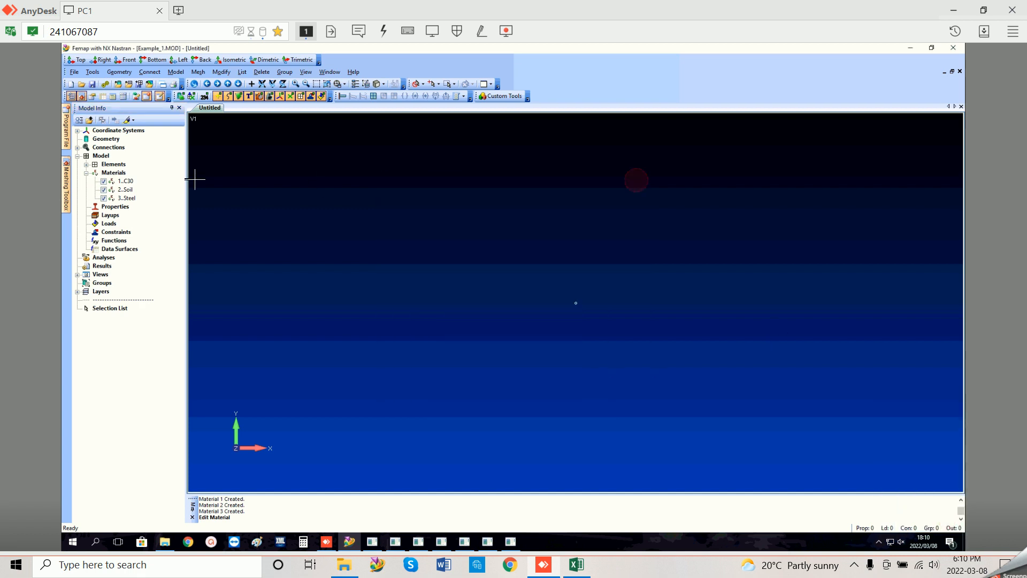
Step: Create a property titled Hexa30 that uses material C30 and the Solid volume element type
{"action": "right_click", "coordinate": [112, 208]}
{"action": "left_click", "coordinate": [128, 214]}
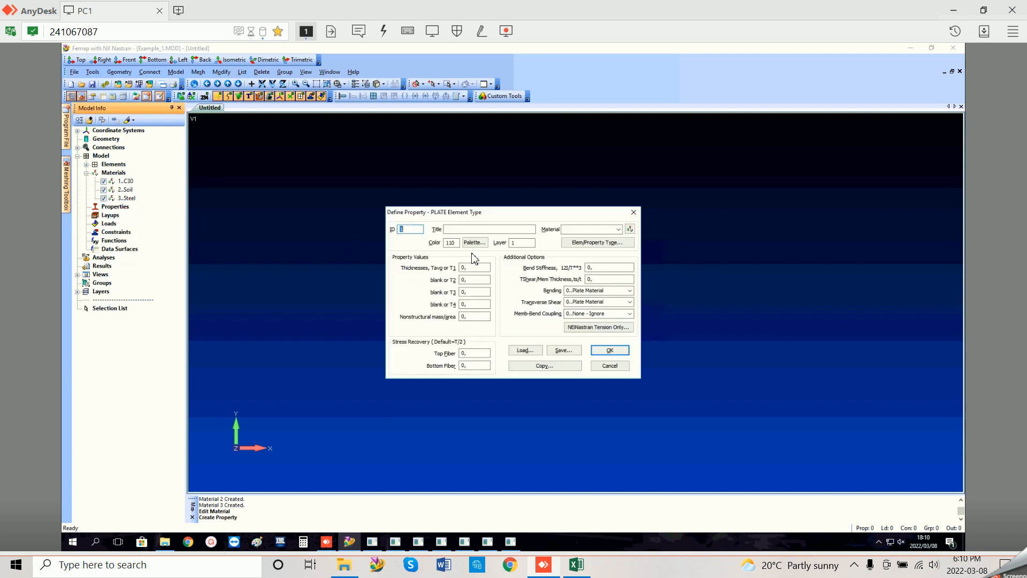
{"action": "left_click", "coordinate": [462, 230]}
{"action": "type", "text": "Hexa30"}
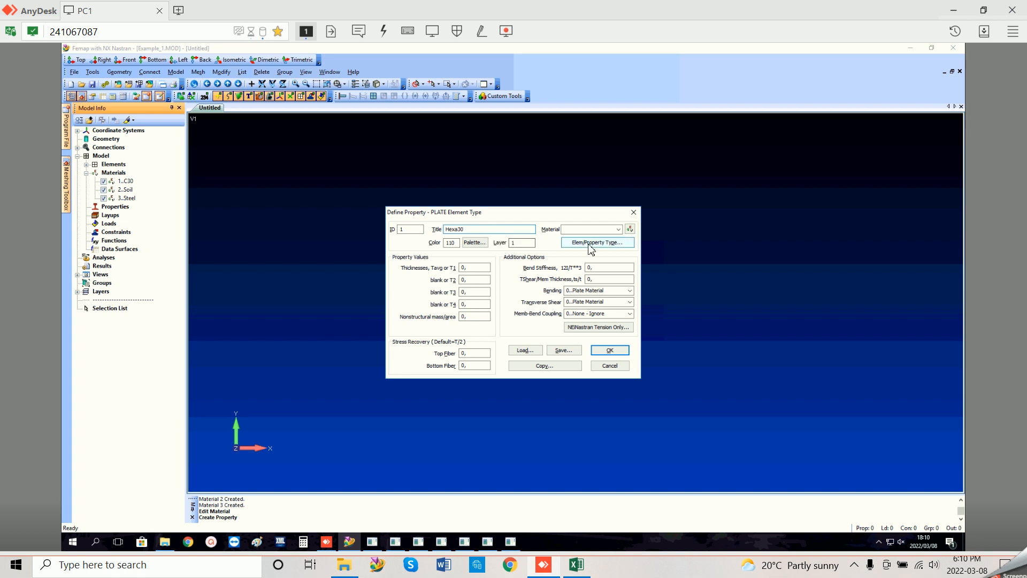
{"action": "left_click", "coordinate": [618, 229]}
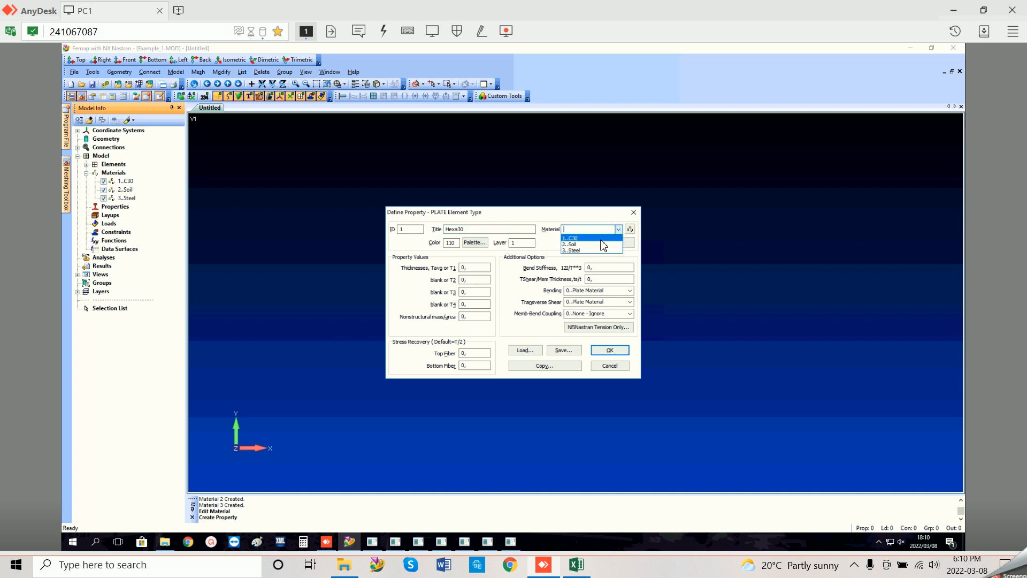
{"action": "left_click", "coordinate": [601, 238]}
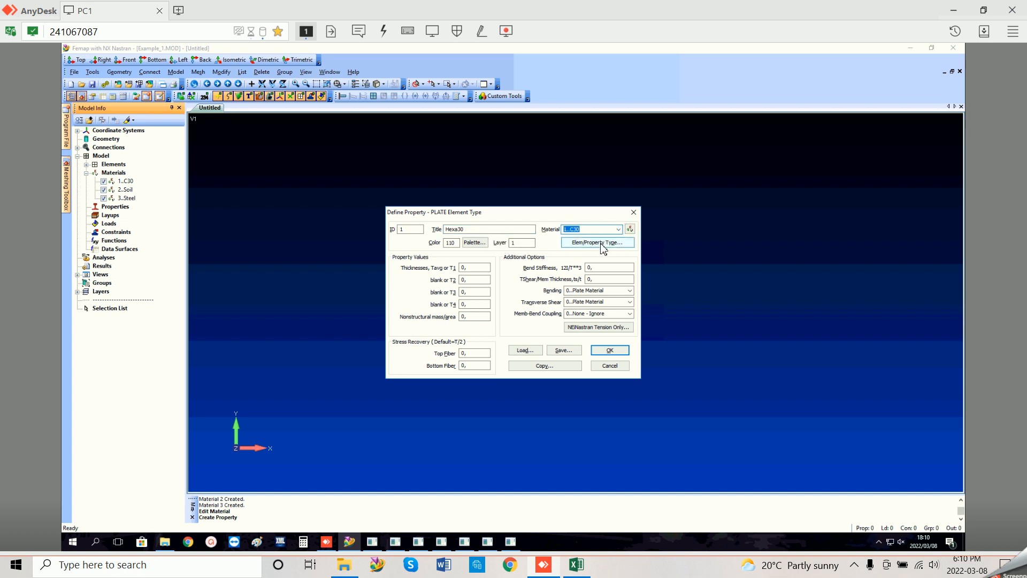
{"action": "left_click", "coordinate": [601, 242]}
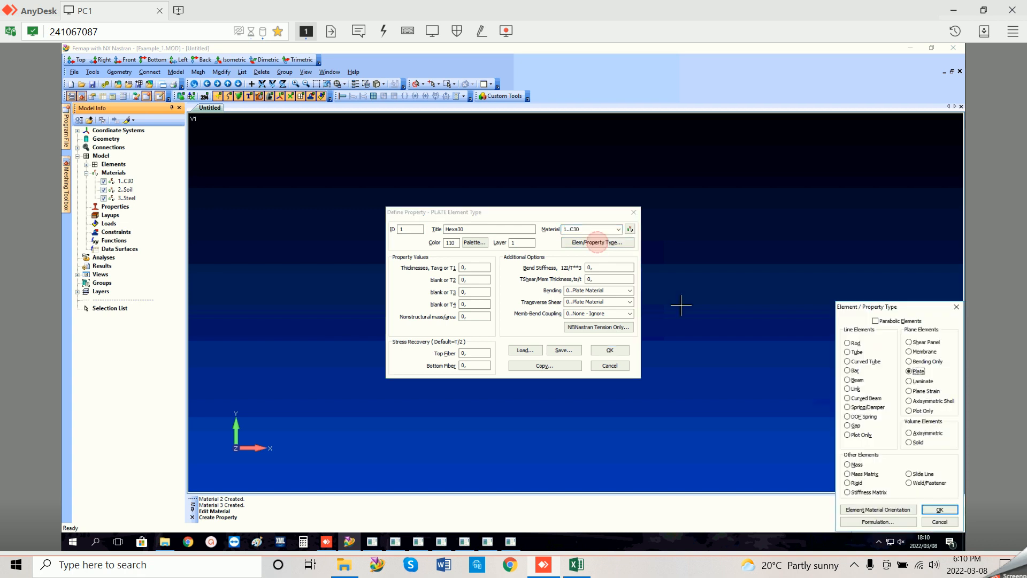
{"action": "left_click", "coordinate": [913, 444]}
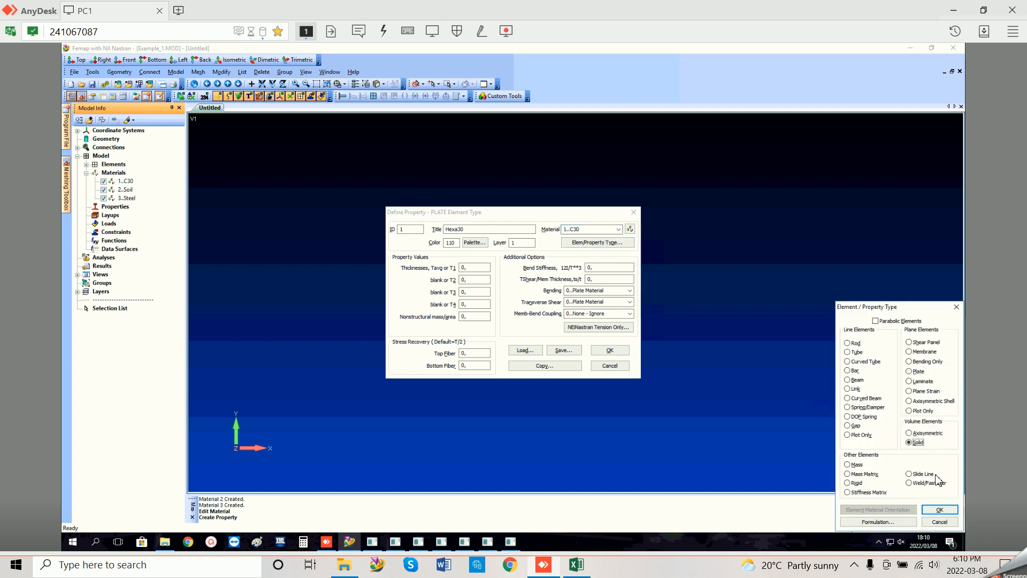
{"action": "left_click", "coordinate": [940, 510]}
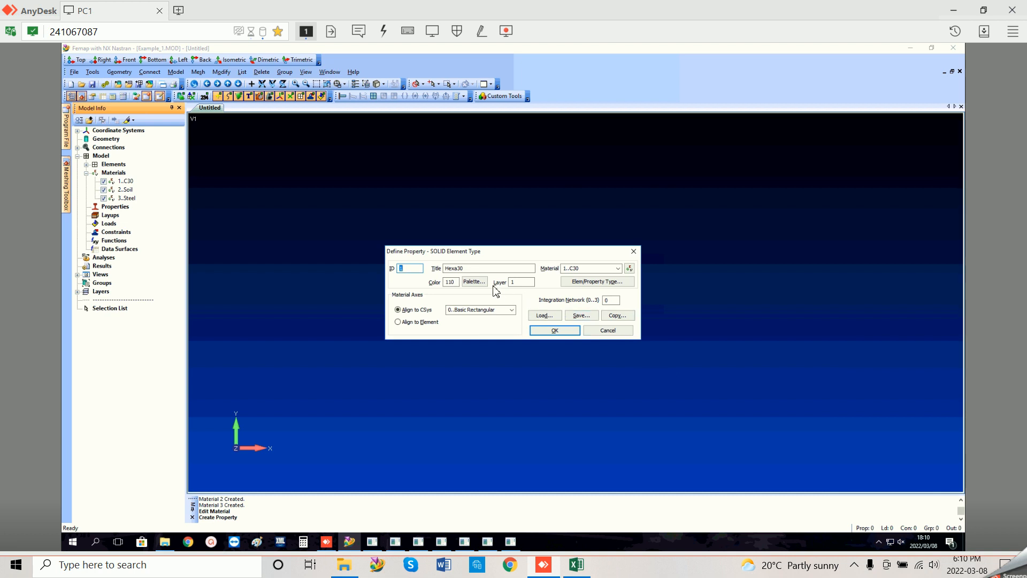
{"action": "left_click", "coordinate": [561, 330]}
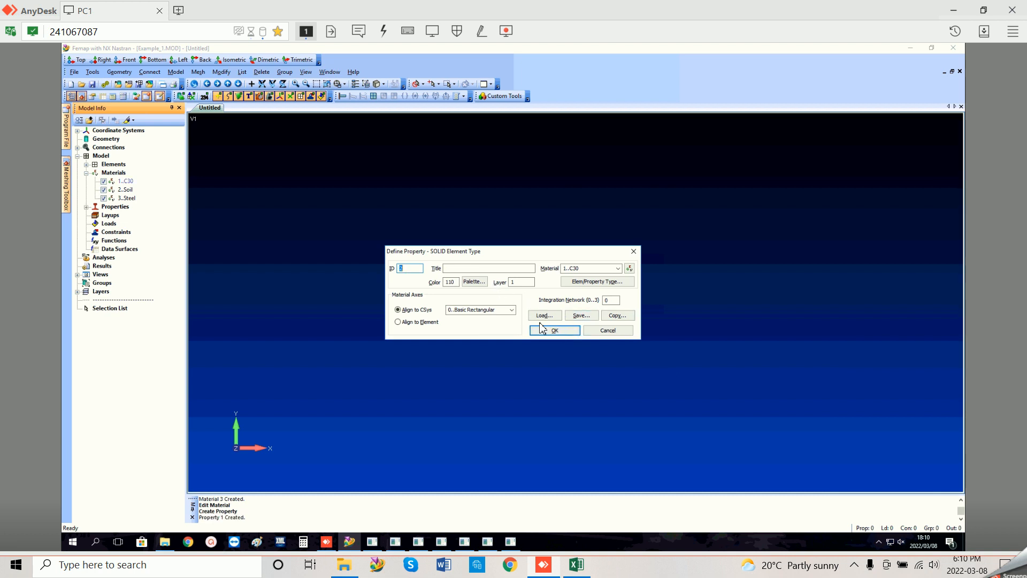
Step: Create a property titled HexaSoil that uses material Soil and the Solid volume element type
{"action": "left_click", "coordinate": [452, 268]}
{"action": "type", "text": "H"}
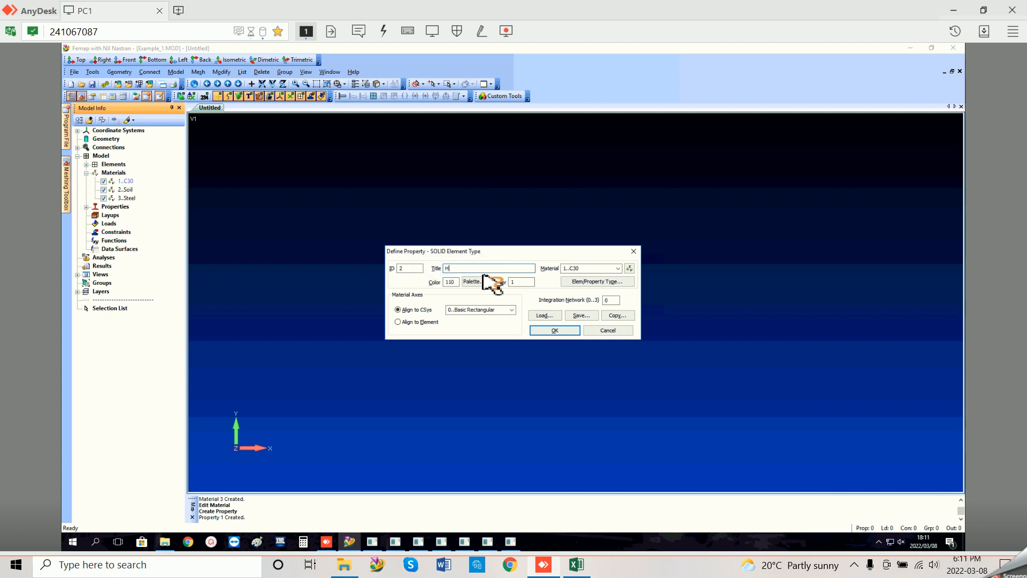
{"action": "type", "text": "ex"}
{"action": "left_click", "coordinate": [618, 268]}
{"action": "left_click", "coordinate": [597, 284]}
{"action": "left_click", "coordinate": [599, 282]}
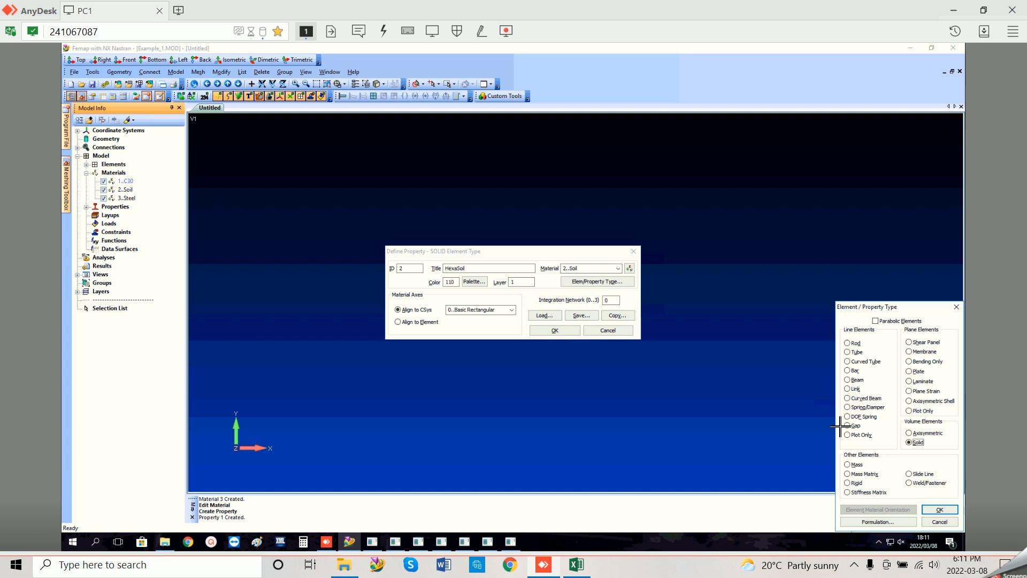
{"action": "left_click", "coordinate": [939, 511]}
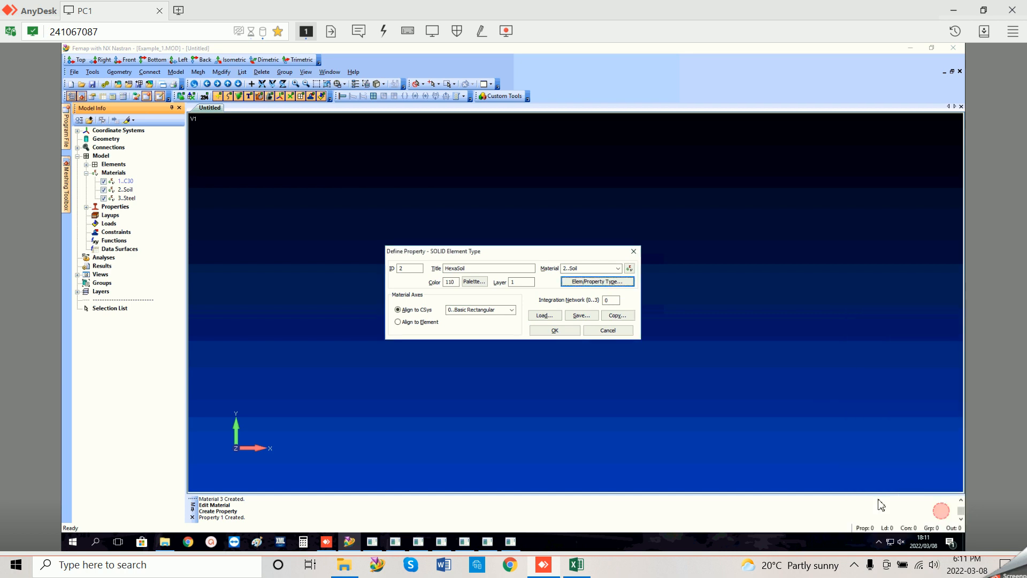
{"action": "left_click", "coordinate": [553, 330]}
Step: Start a property titled Fi25 with material Steel and set its element type to Beam
{"action": "left_click", "coordinate": [452, 268]}
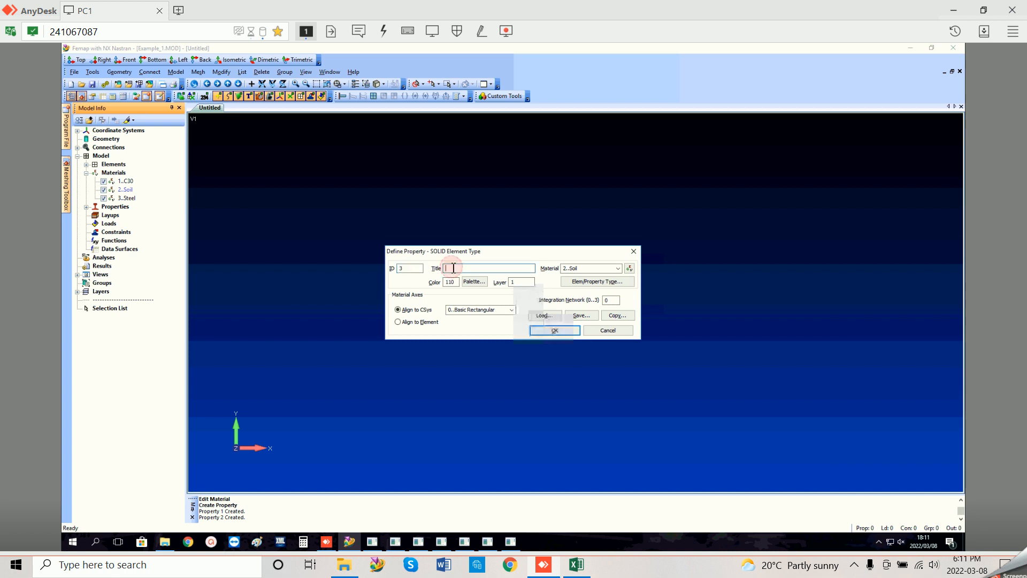
{"action": "type", "text": "Fi"}
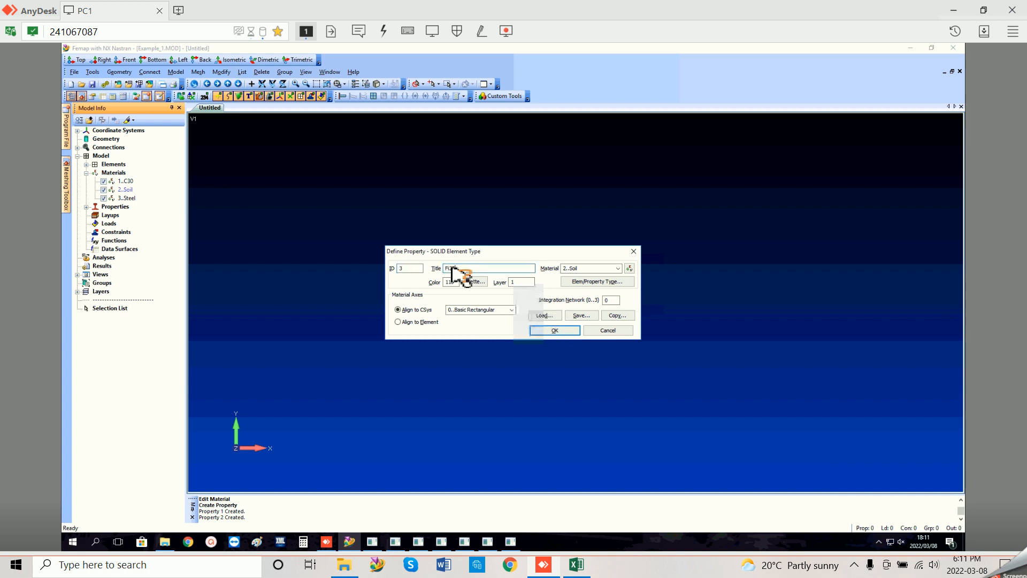
{"action": "type", "text": "25"}
{"action": "left_click", "coordinate": [617, 268]}
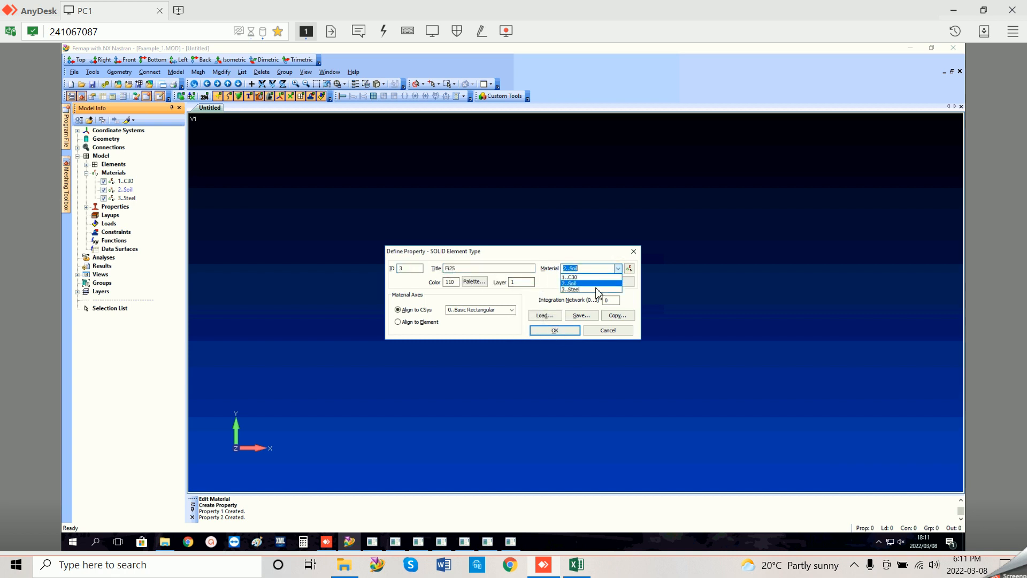
{"action": "left_click", "coordinate": [597, 289]}
{"action": "left_click", "coordinate": [597, 281]}
{"action": "left_click", "coordinate": [856, 379]}
{"action": "left_click", "coordinate": [940, 509]}
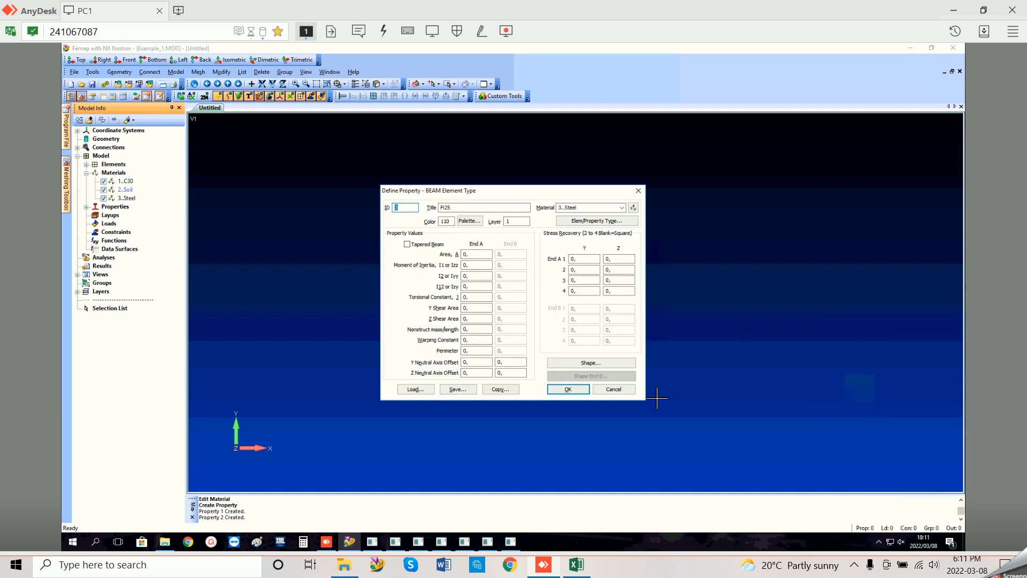
{"action": "left_click", "coordinate": [580, 220]}
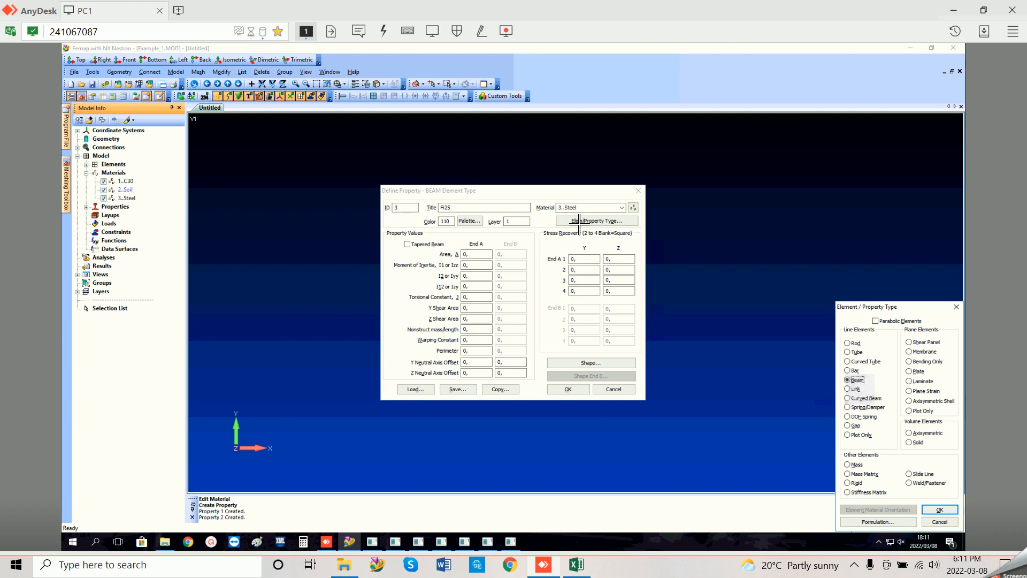
{"action": "left_click", "coordinate": [940, 510]}
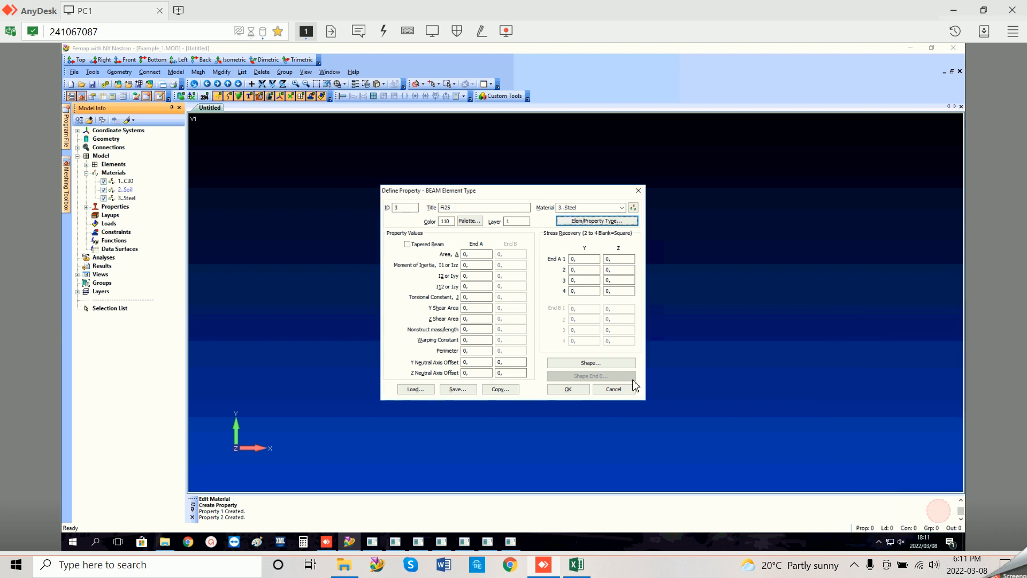
Step: Give the Fi25 beam a standard Circular Bar cross section with radius 0.0125 and save the property
{"action": "left_click", "coordinate": [592, 363]}
{"action": "left_click", "coordinate": [586, 202]}
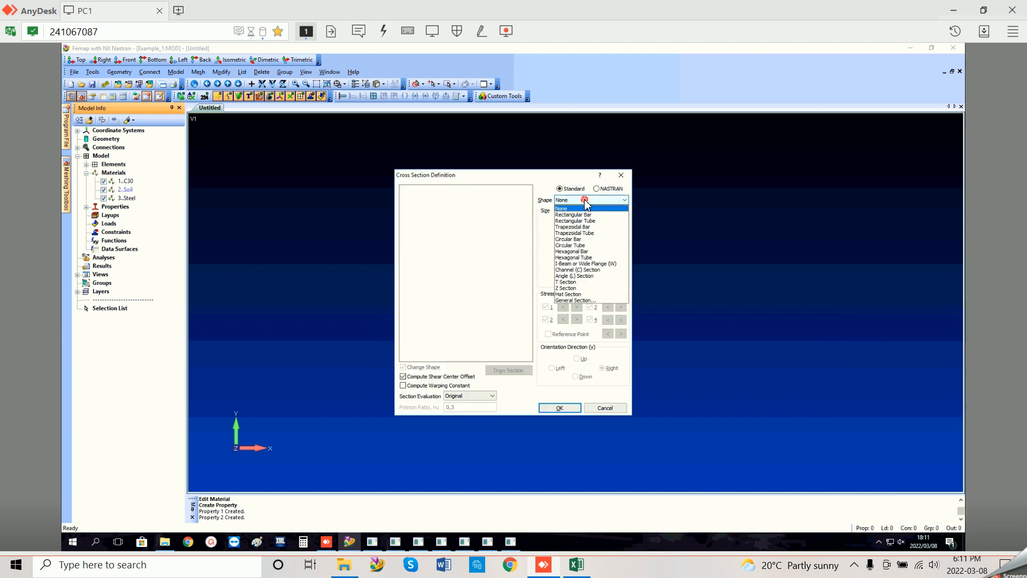
{"action": "left_click", "coordinate": [591, 240]}
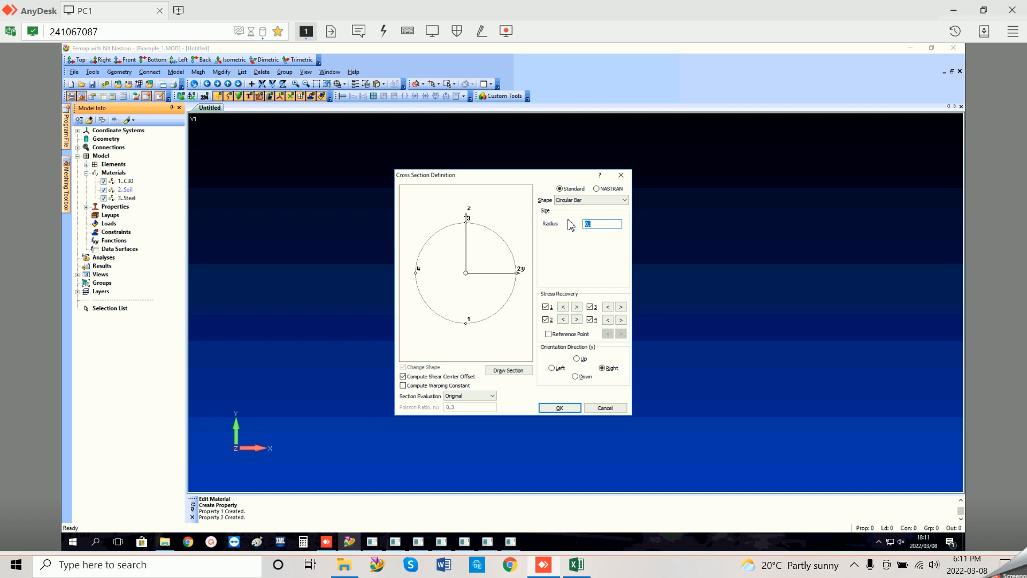
{"action": "type", "text": "0,"}
{"action": "type", "text": "0125"}
{"action": "left_click", "coordinate": [592, 223]}
{"action": "type", "text": "0"}
{"action": "key", "text": "BackSpace"}
{"action": "left_click", "coordinate": [509, 370]}
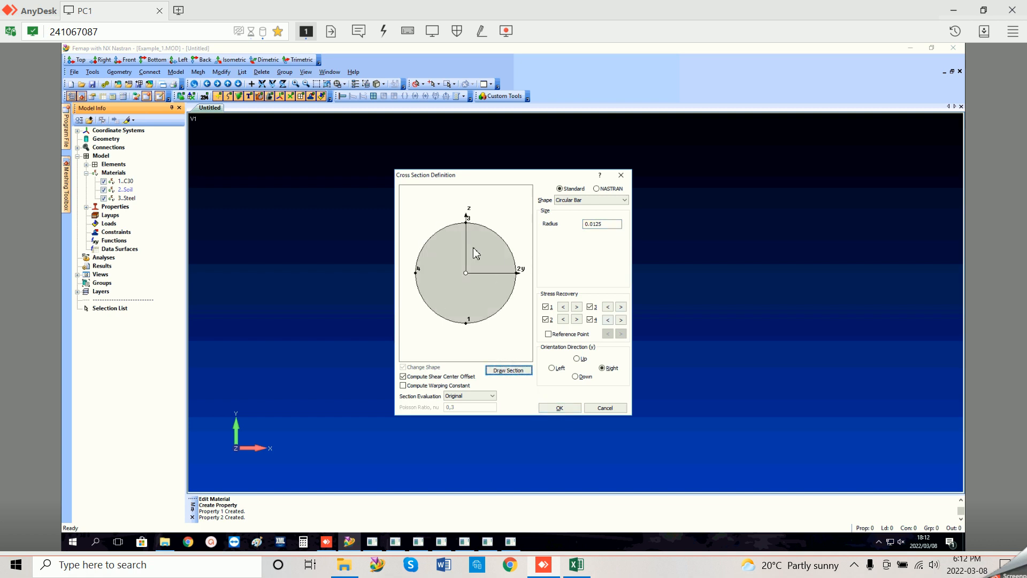
{"action": "left_click", "coordinate": [560, 408]}
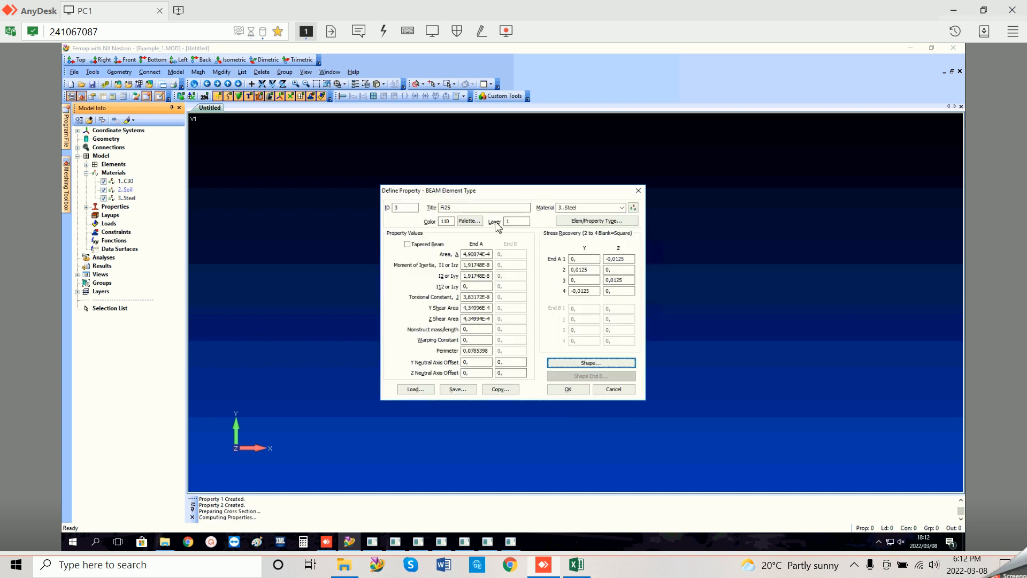
{"action": "left_click", "coordinate": [568, 389]}
Step: Start another property titled Fi10, keeping the Beam element type and material Steel
{"action": "left_click", "coordinate": [453, 209]}
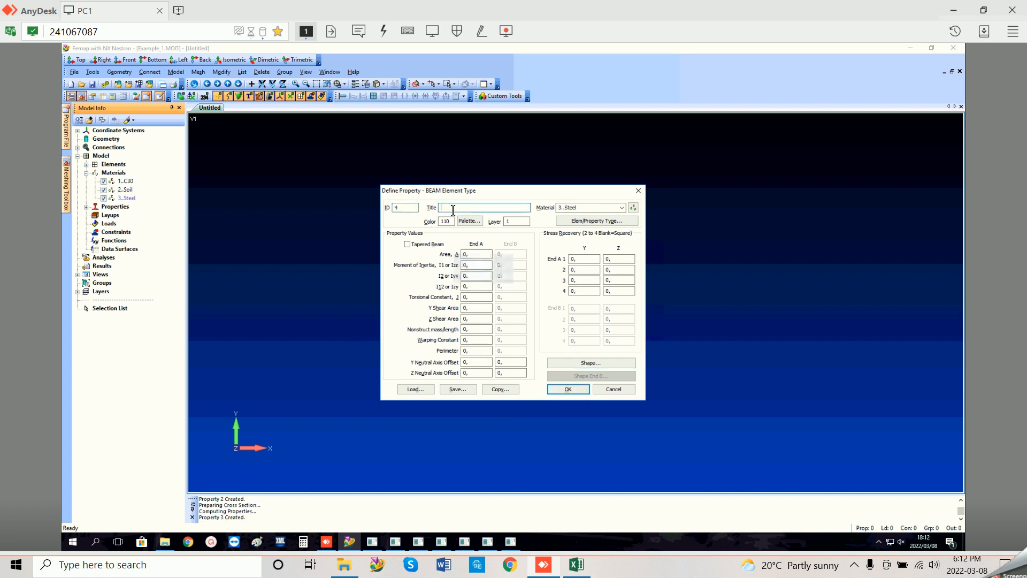
{"action": "type", "text": "Fi10"}
{"action": "left_click", "coordinate": [598, 221]}
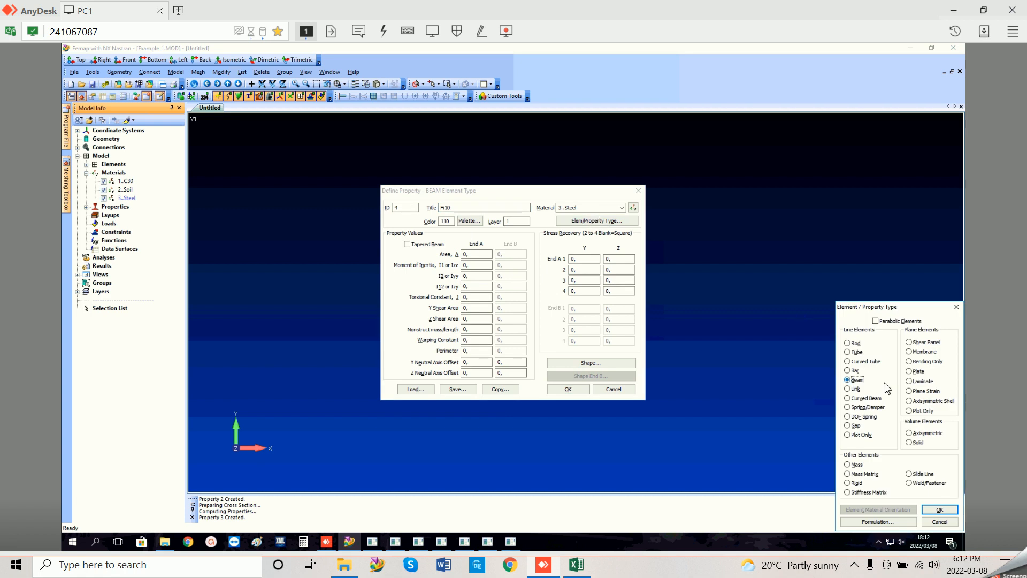
{"action": "left_click", "coordinate": [939, 510]}
Step: Give the Fi10 beam a Circular Bar cross section with radius 0.005, save it, and end property creation to list the model's properties
{"action": "left_click", "coordinate": [603, 363]}
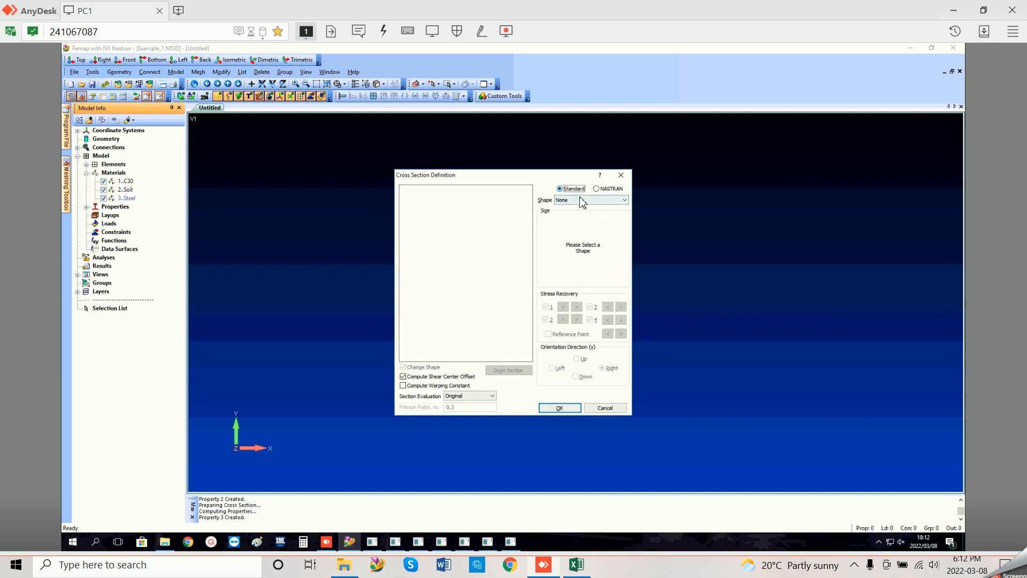
{"action": "left_click", "coordinate": [582, 200]}
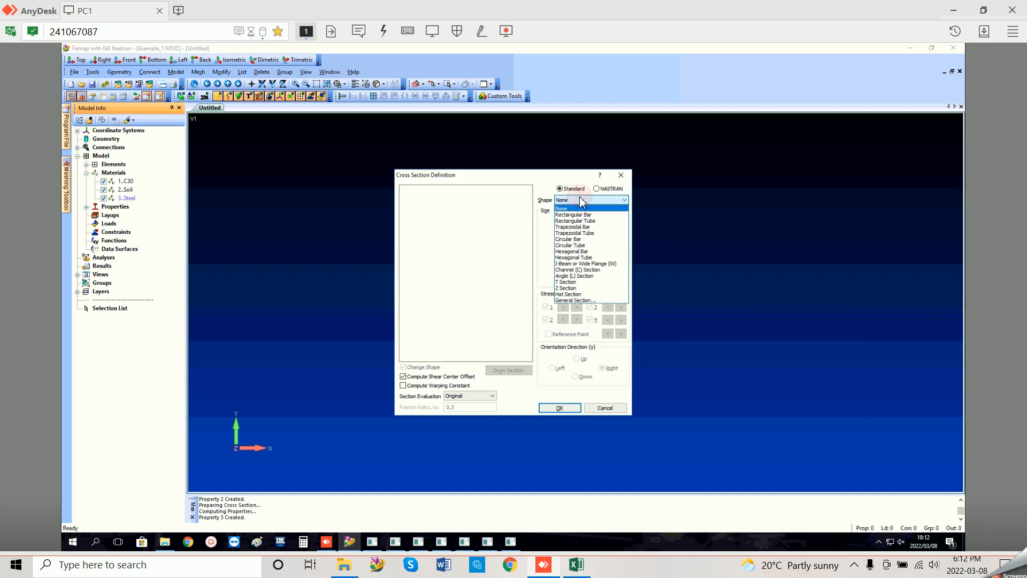
{"action": "left_click", "coordinate": [587, 239]}
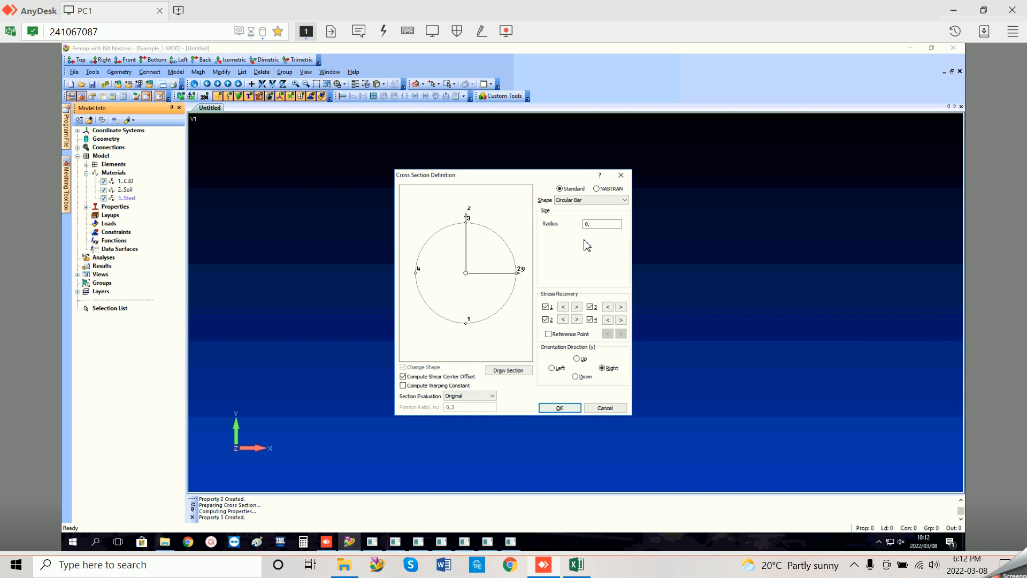
{"action": "left_click_drag", "start_coordinate": [598, 224], "coordinate": [570, 224]}
{"action": "type", "text": "0.005"}
{"action": "left_click", "coordinate": [499, 375]}
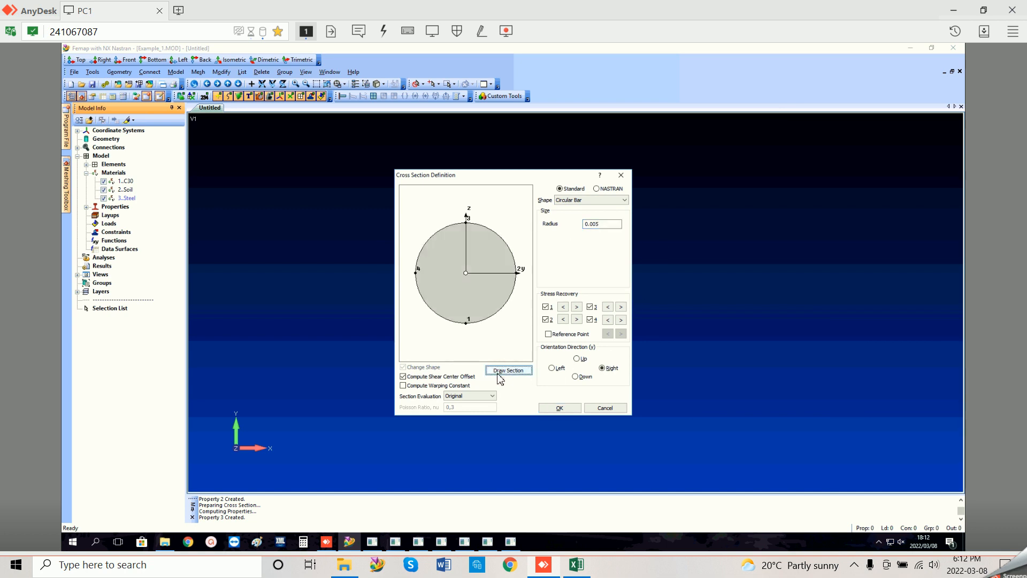
{"action": "left_click", "coordinate": [561, 408]}
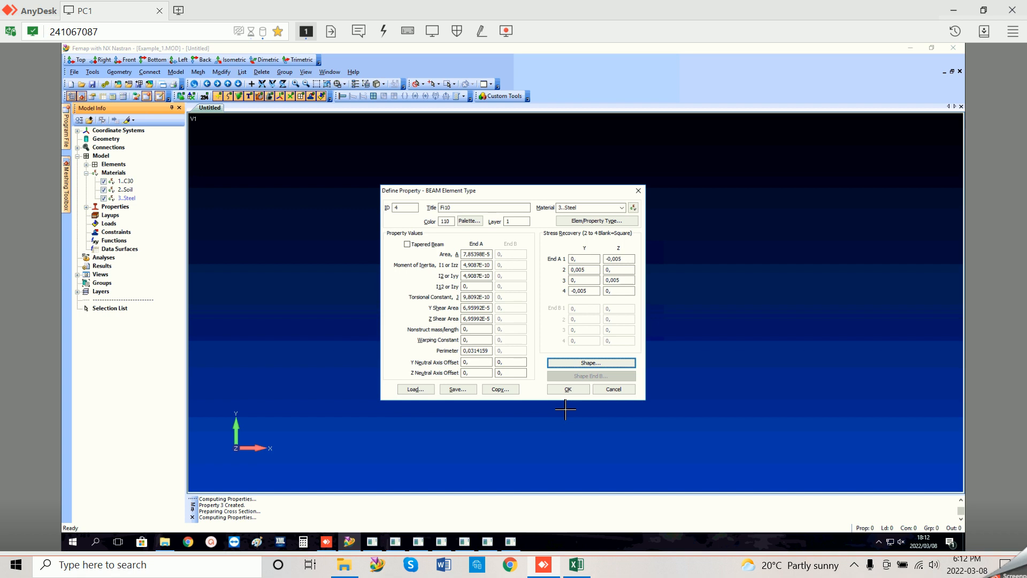
{"action": "left_click", "coordinate": [569, 389]}
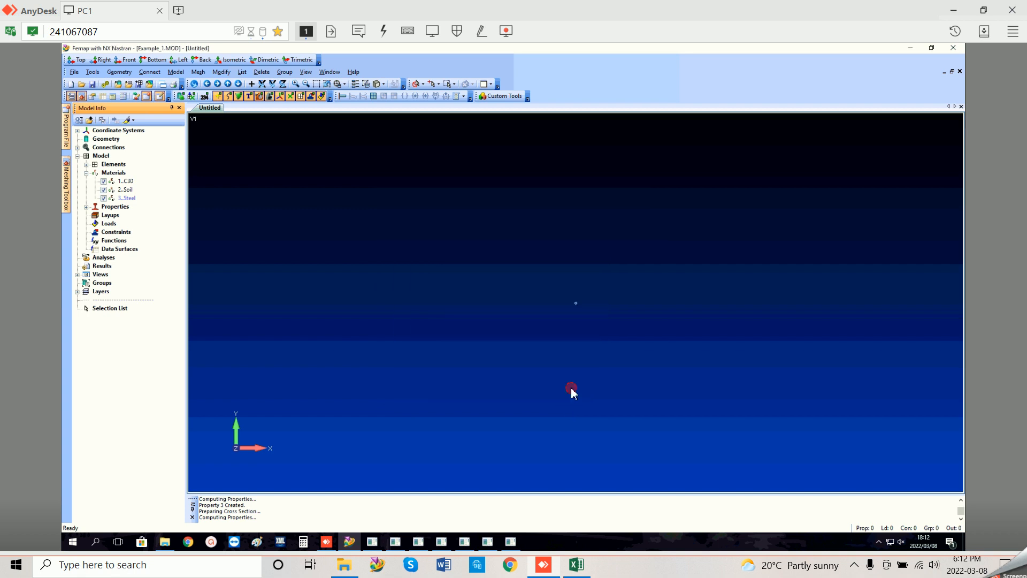
{"action": "left_click", "coordinate": [638, 190]}
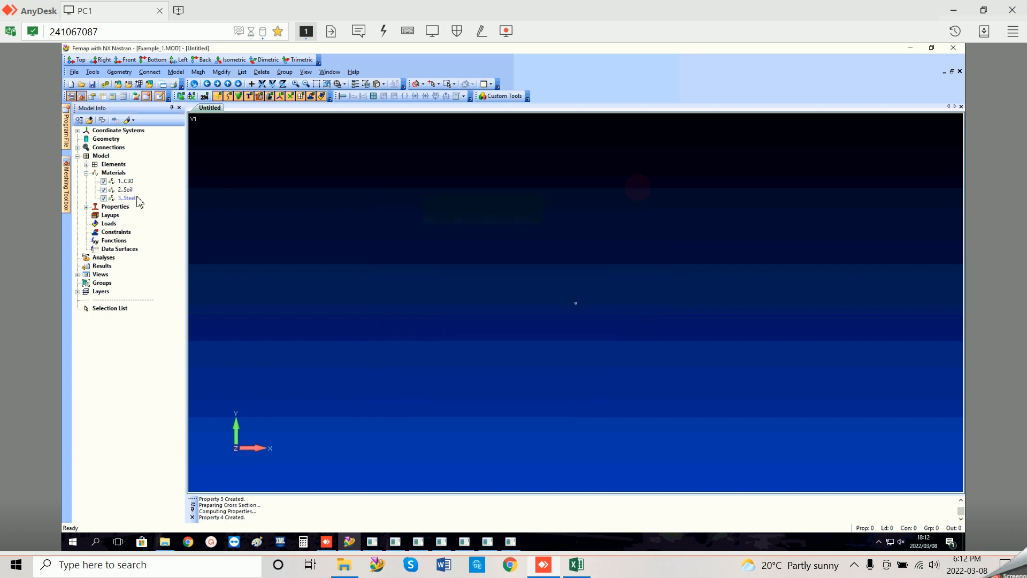
{"action": "left_click", "coordinate": [86, 207]}
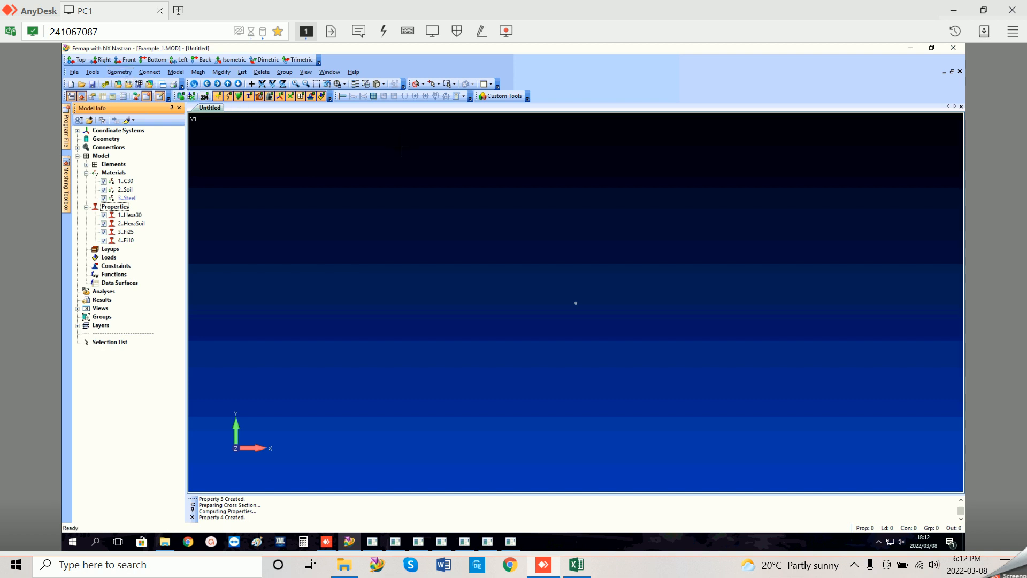
Step: Create a new solid cylinder primitive at the origin with height 6 in the negative direction
{"action": "left_click", "coordinate": [121, 73]}
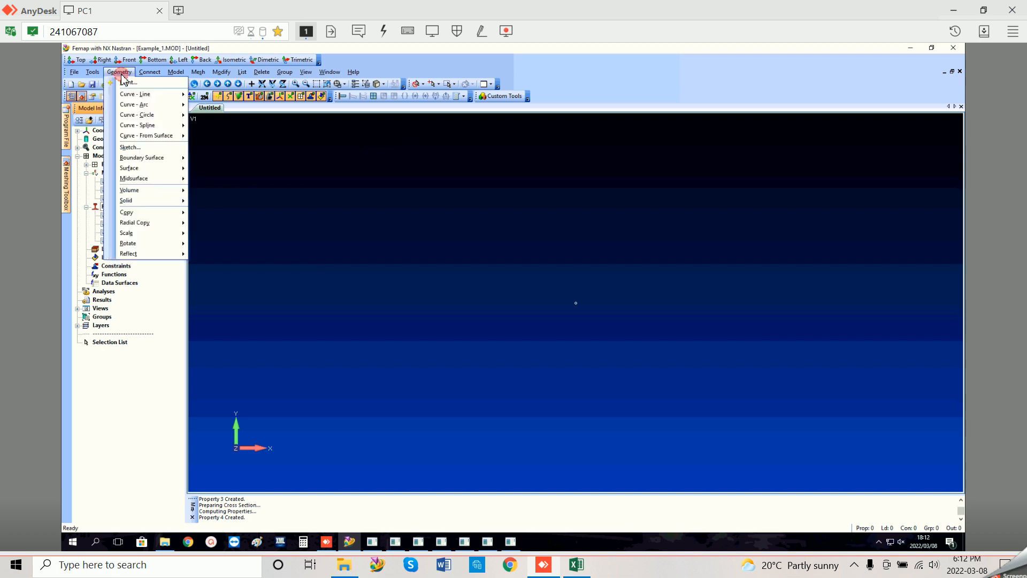
{"action": "mouse_move", "coordinate": [166, 202]}
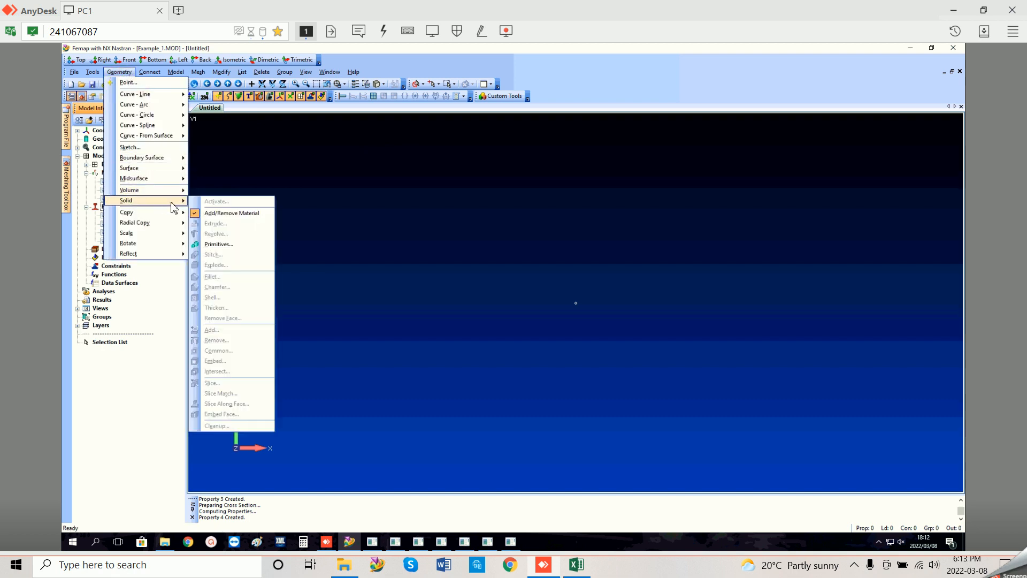
{"action": "left_click", "coordinate": [236, 245]}
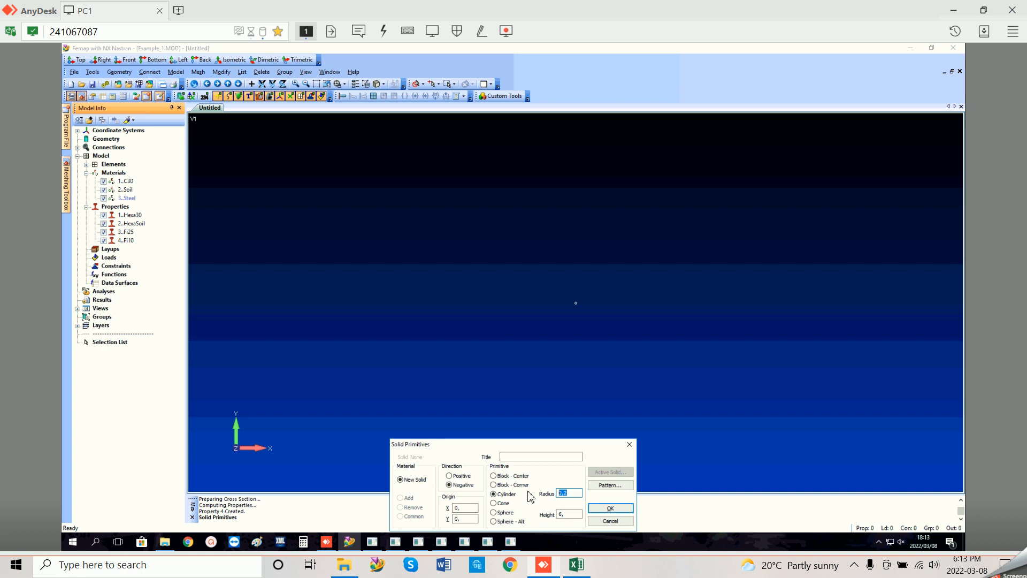
{"action": "type", "text": "0"}
{"action": "left_click", "coordinate": [610, 508]}
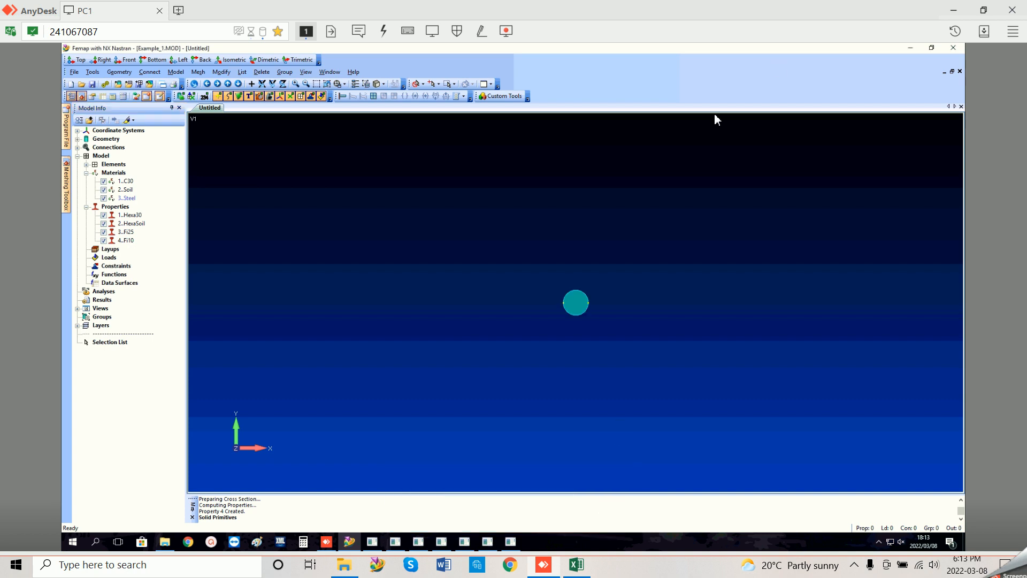
Step: Define the mesh size on the cylinder solid for hex meshing with an element size of 0.1
{"action": "mouse_move", "coordinate": [607, 314]}
{"action": "middle_mouse_down"}
{"action": "mouse_move", "coordinate": [623, 291]}
{"action": "mouse_move", "coordinate": [610, 335]}
{"action": "mouse_move", "coordinate": [599, 330]}
{"action": "mouse_move", "coordinate": [637, 327]}
{"action": "mouse_move", "coordinate": [615, 325]}
{"action": "middle_mouse_up"}
{"action": "left_click", "coordinate": [198, 72]}
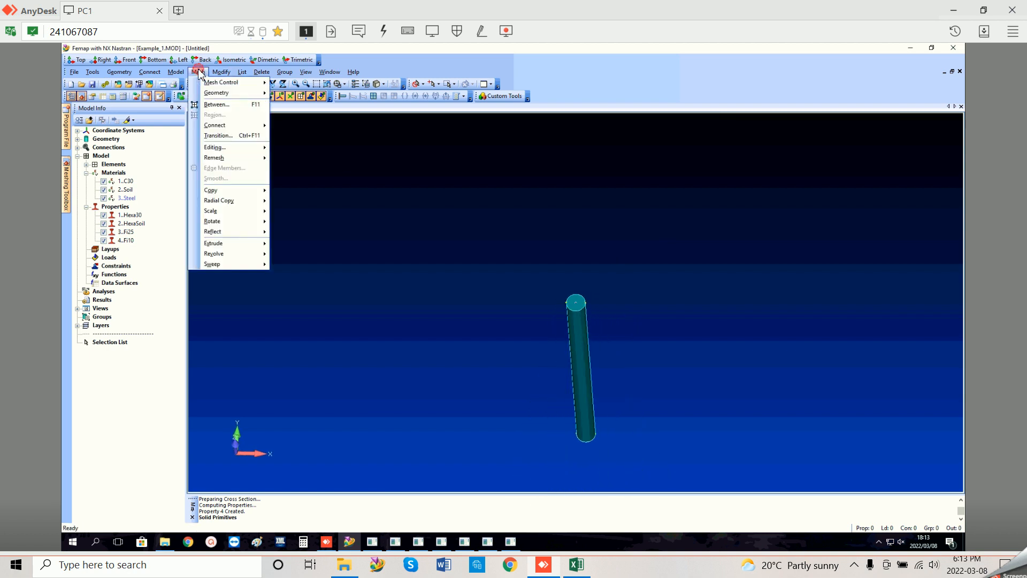
{"action": "mouse_move", "coordinate": [213, 82]}
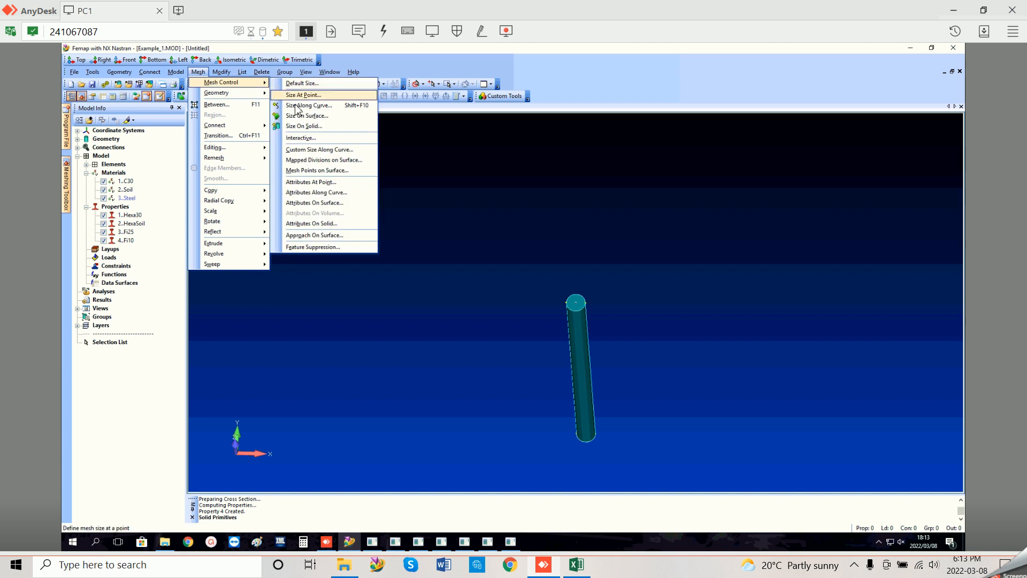
{"action": "left_click", "coordinate": [303, 126]}
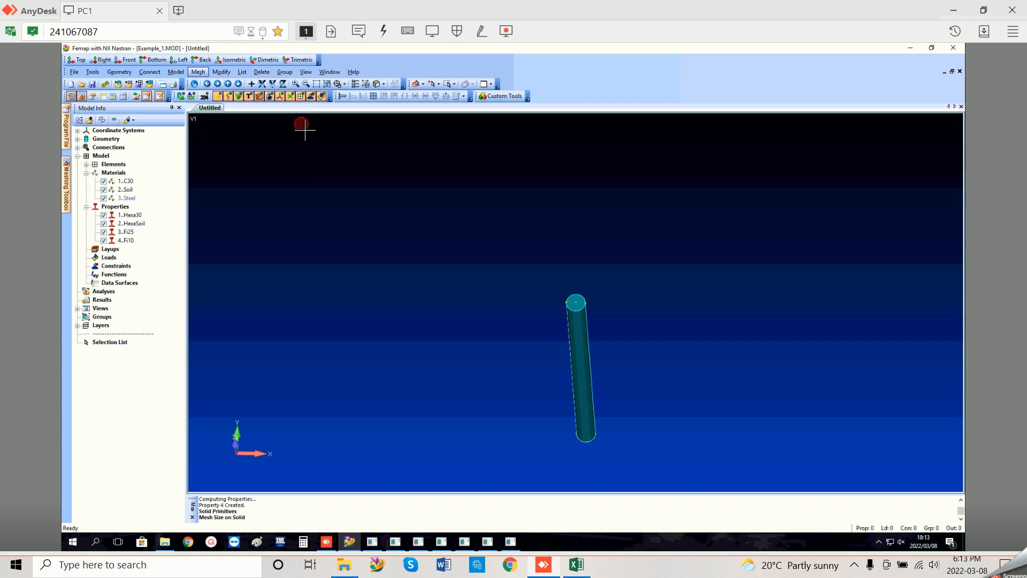
{"action": "left_click", "coordinate": [578, 353]}
{"action": "left_click", "coordinate": [627, 511]}
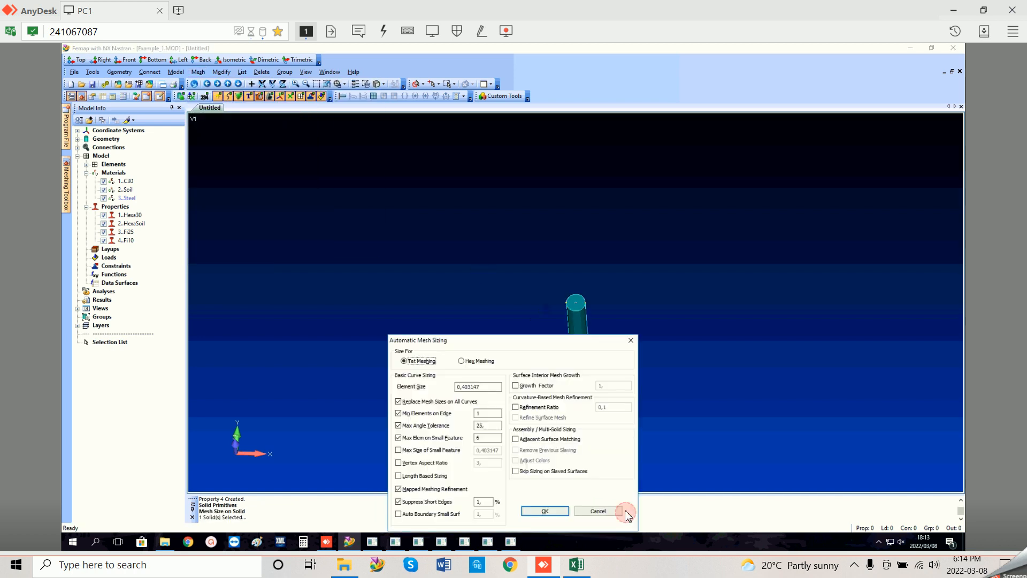
{"action": "left_click", "coordinate": [461, 361]}
{"action": "key", "text": "Tab"}
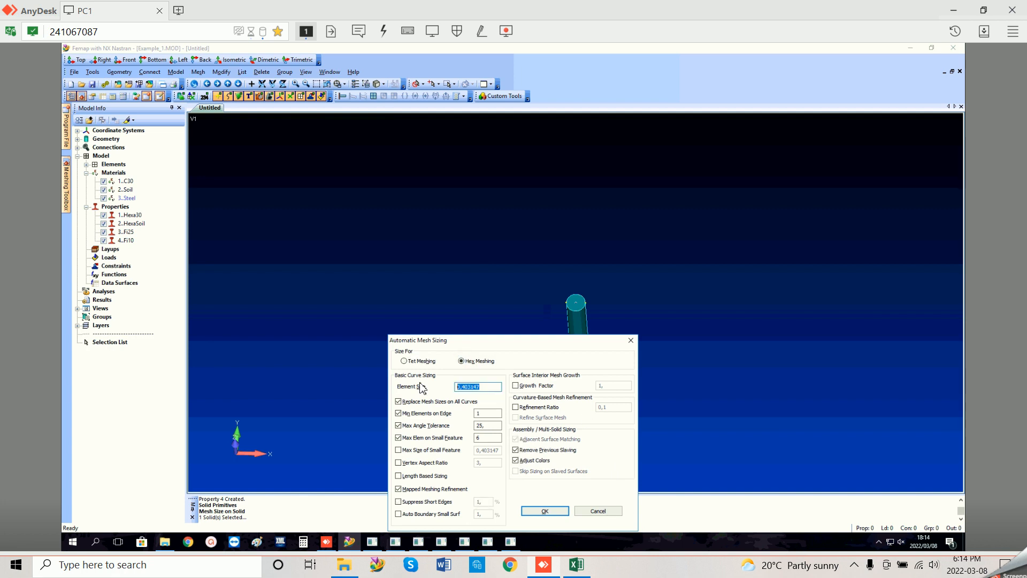
{"action": "type", "text": "0.1"}
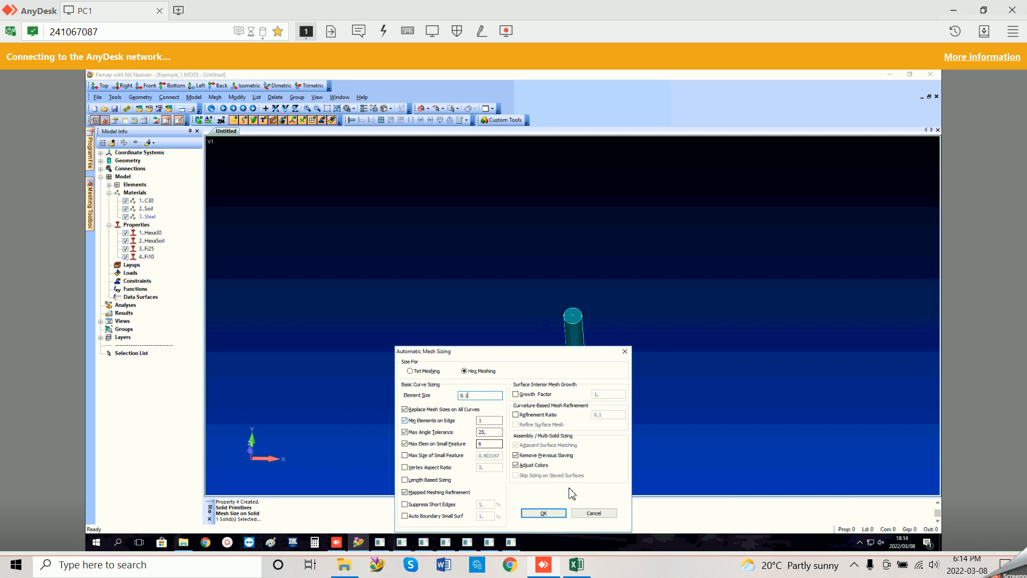
{"action": "left_click", "coordinate": [543, 515]}
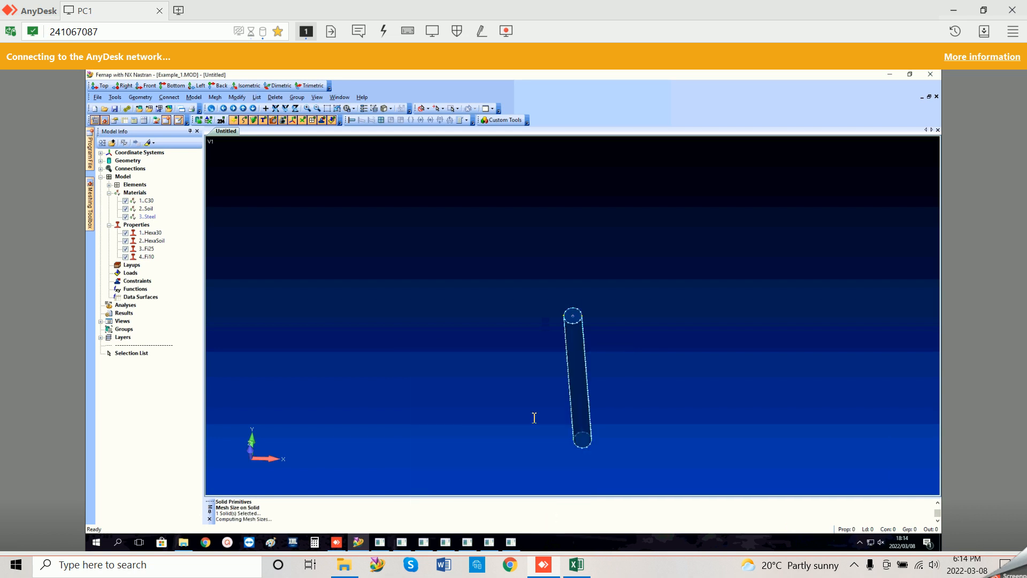
{"action": "middle_click_drag", "start_coordinate": [547, 306], "coordinate": [556, 307]}
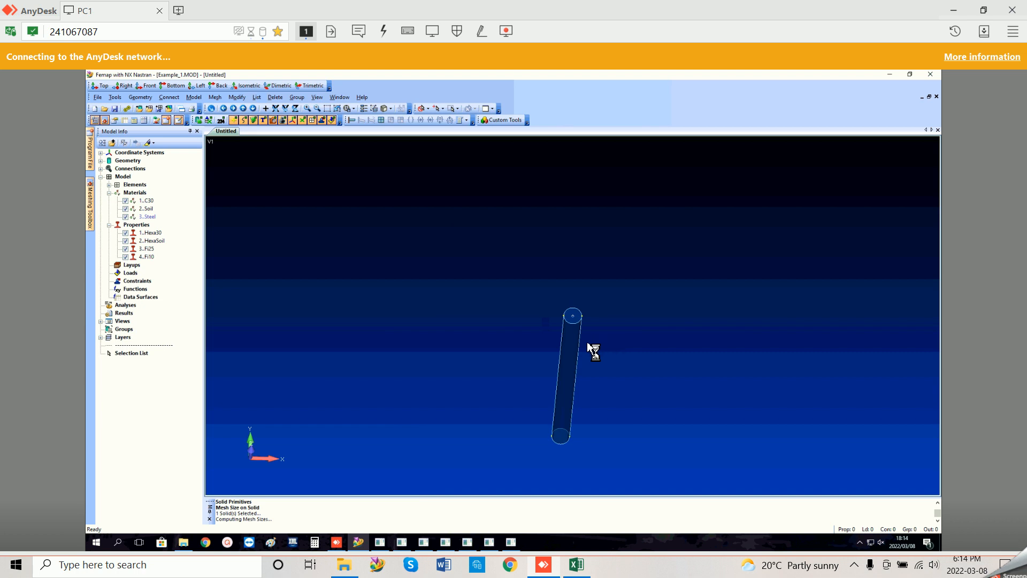
Step: Hex mesh the cylinder solid using the Hexa30 property, with nodes merged on slaved surfaces
{"action": "mouse_move", "coordinate": [598, 338]}
{"action": "middle_mouse_down"}
{"action": "mouse_move", "coordinate": [633, 337]}
{"action": "mouse_move", "coordinate": [555, 337]}
{"action": "mouse_move", "coordinate": [613, 333]}
{"action": "mouse_move", "coordinate": [605, 336]}
{"action": "middle_mouse_up"}
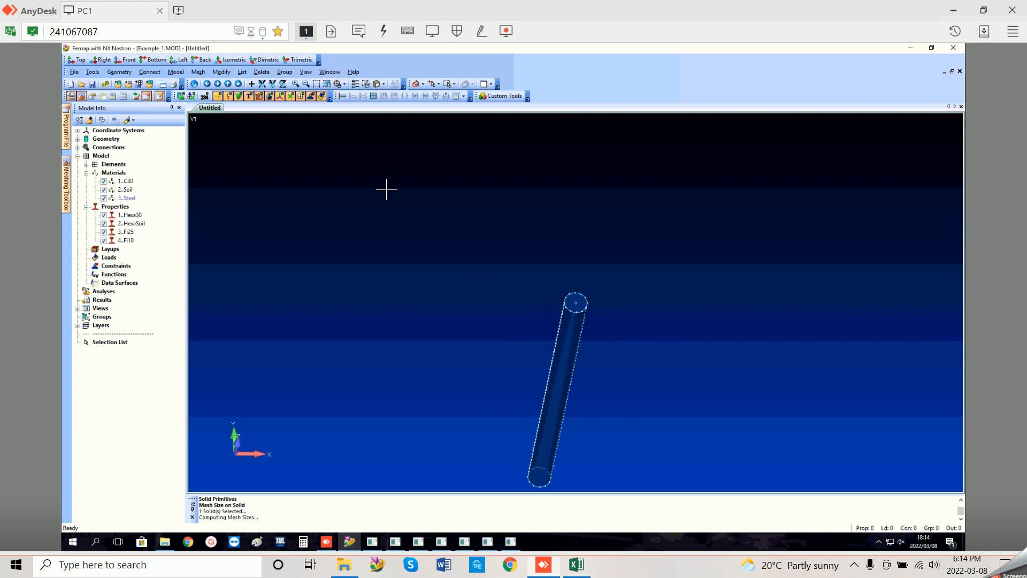
{"action": "left_click", "coordinate": [198, 71]}
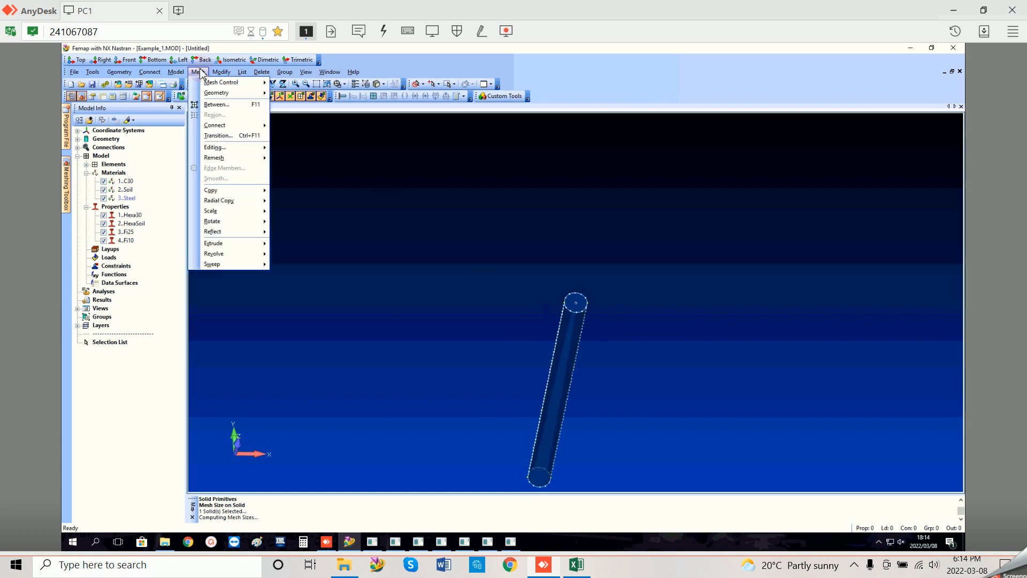
{"action": "mouse_move", "coordinate": [217, 93]}
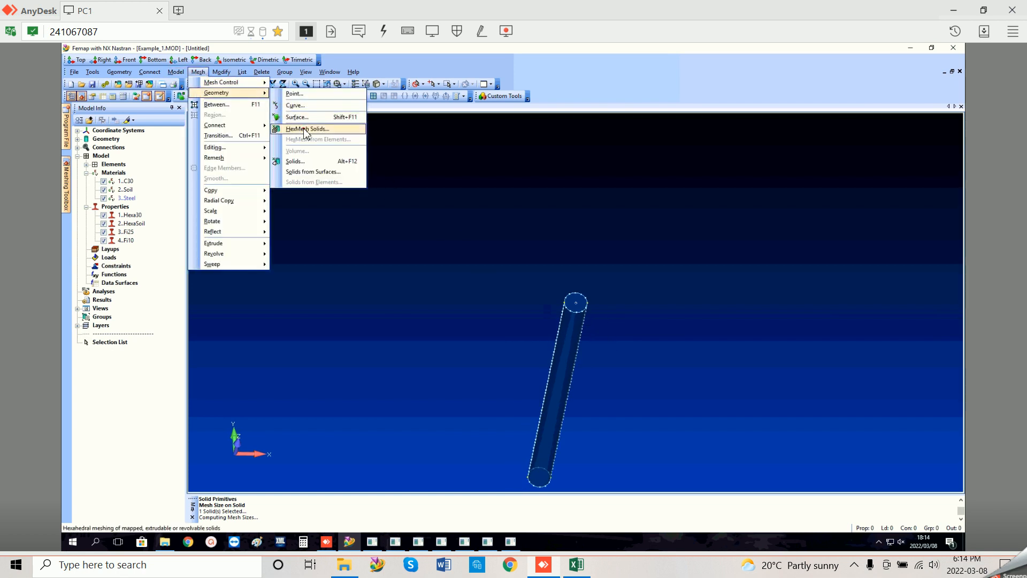
{"action": "left_click", "coordinate": [303, 128]}
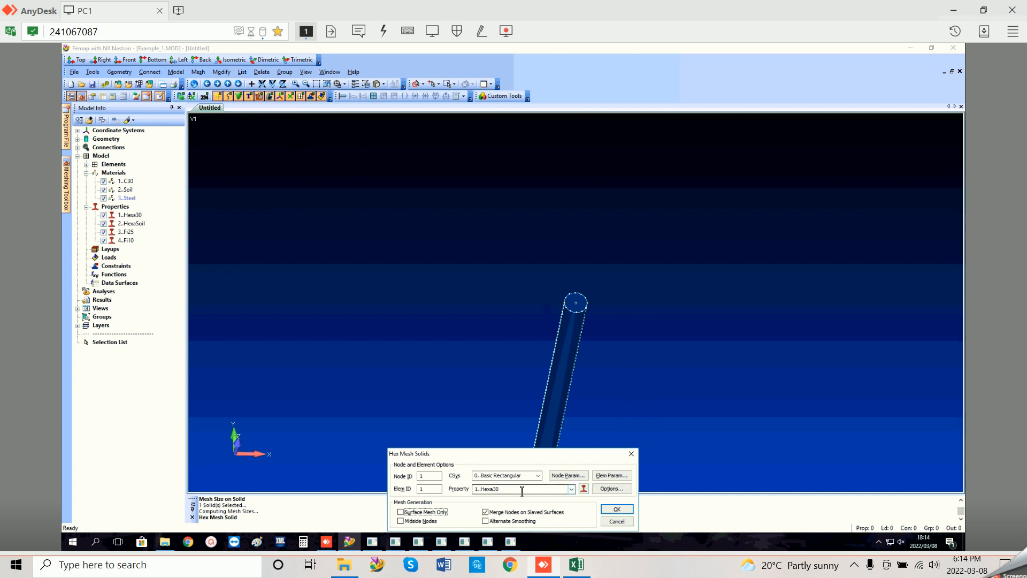
{"action": "left_click", "coordinate": [618, 509]}
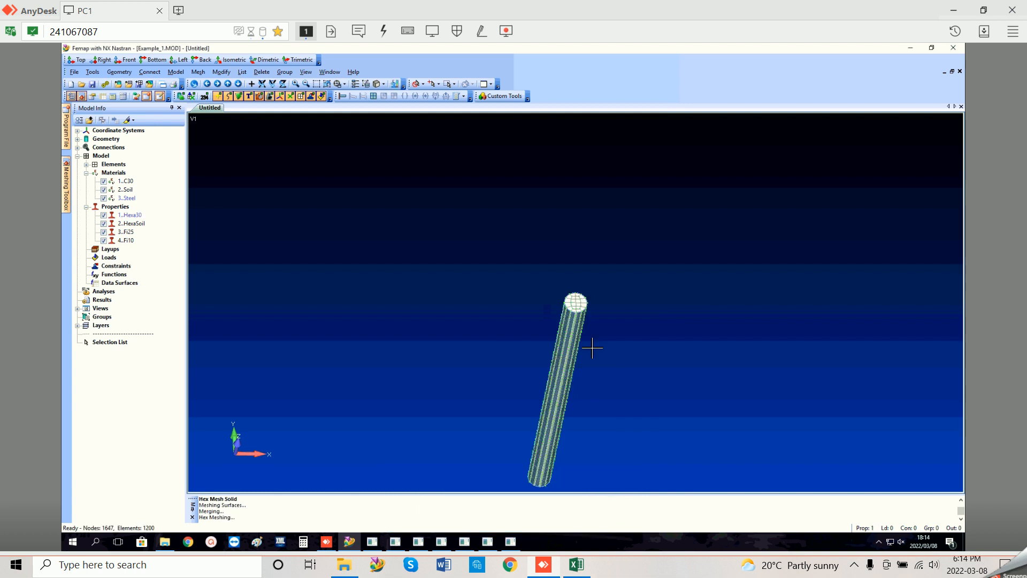
Step: Examine the hex mesh on the cylinder's end face from the XY top view and along its length
{"action": "key", "text": "F8"}
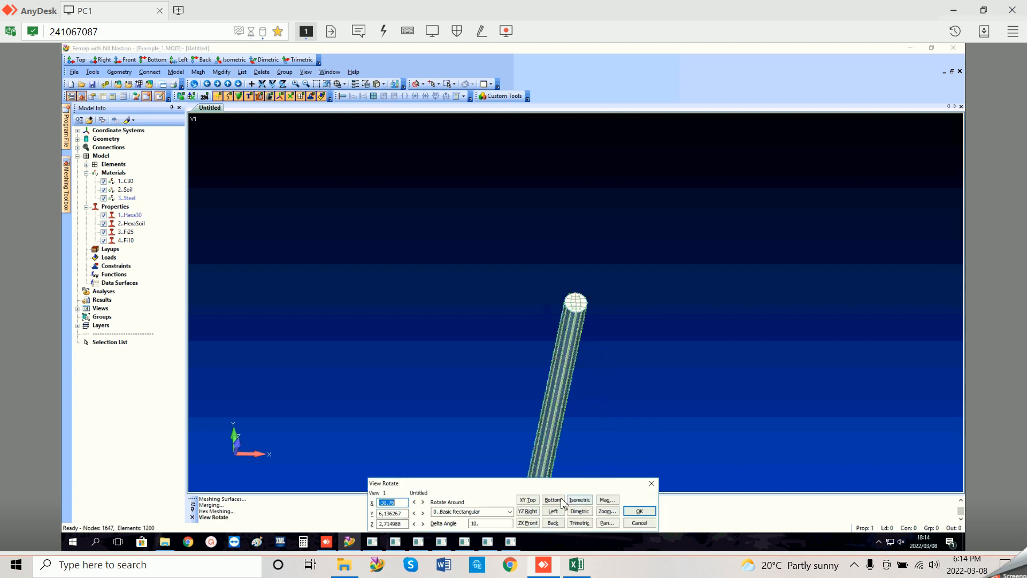
{"action": "left_click", "coordinate": [527, 500]}
{"action": "left_click", "coordinate": [640, 511]}
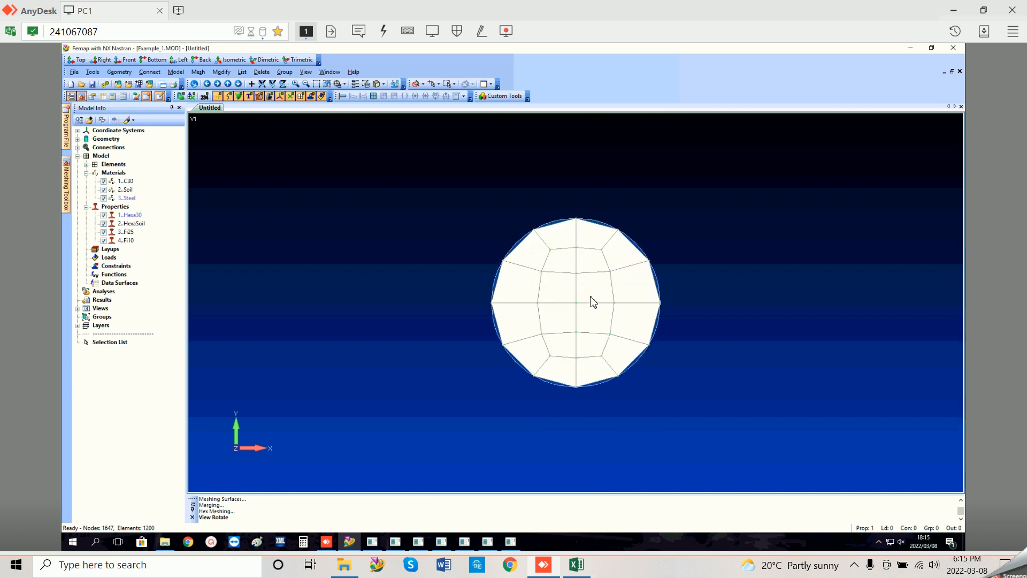
{"action": "mouse_move", "coordinate": [608, 320]}
{"action": "middle_mouse_down"}
{"action": "mouse_move", "coordinate": [649, 305]}
{"action": "mouse_move", "coordinate": [573, 319]}
{"action": "mouse_move", "coordinate": [614, 310]}
{"action": "mouse_move", "coordinate": [614, 332]}
{"action": "mouse_move", "coordinate": [603, 320]}
{"action": "middle_mouse_up"}
{"action": "scroll", "coordinate": [573, 321], "scroll_direction": "down", "scroll_amount": 8}
{"action": "scroll", "coordinate": [627, 343], "scroll_direction": "up", "scroll_amount": 3}
{"action": "scroll", "coordinate": [627, 344], "scroll_direction": "down", "scroll_amount": 7}
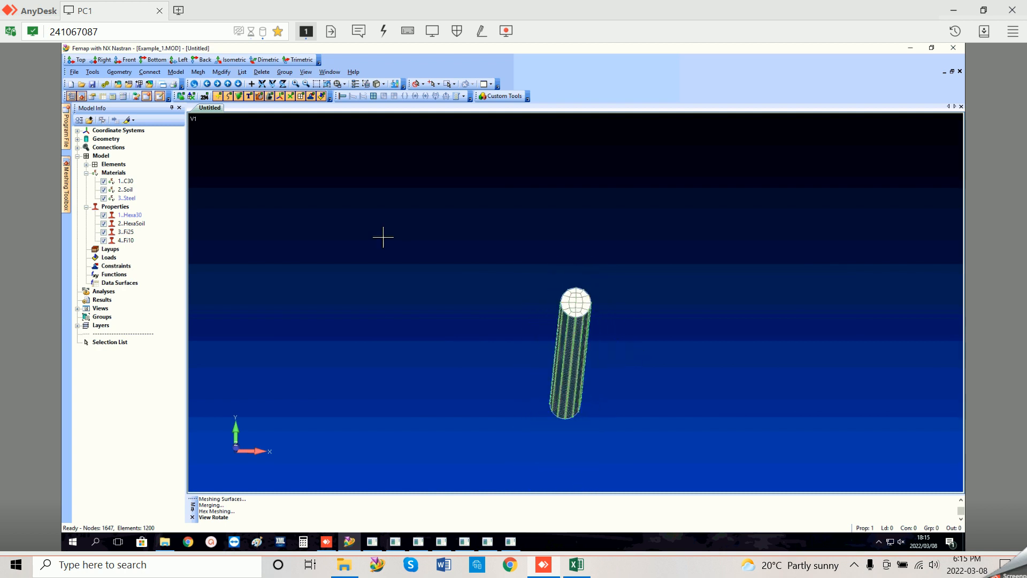
Step: Create a new solid cylinder primitive at the origin with radius 5 and height 6 in the negative direction
{"action": "left_click", "coordinate": [126, 75]}
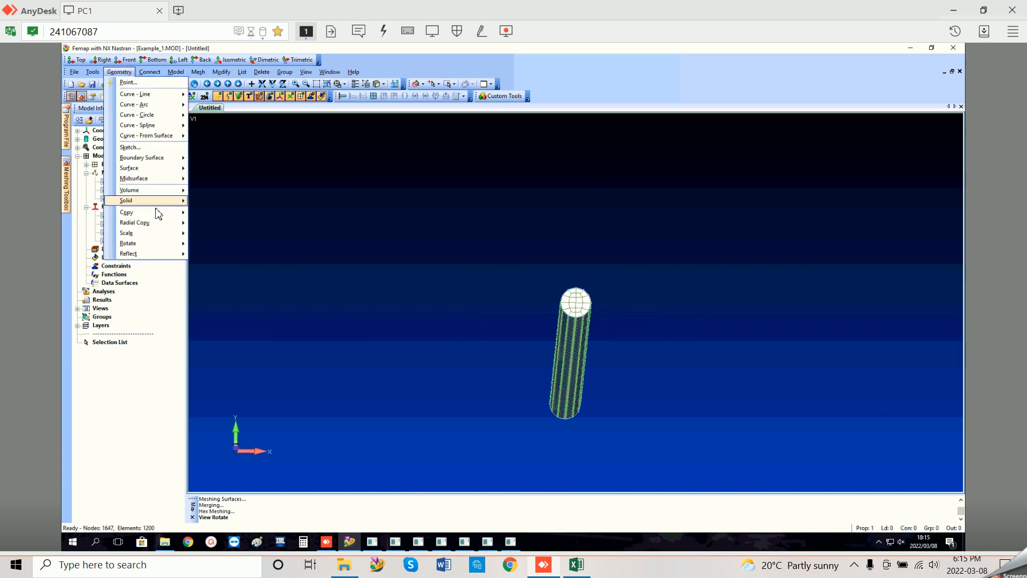
{"action": "mouse_move", "coordinate": [163, 204]}
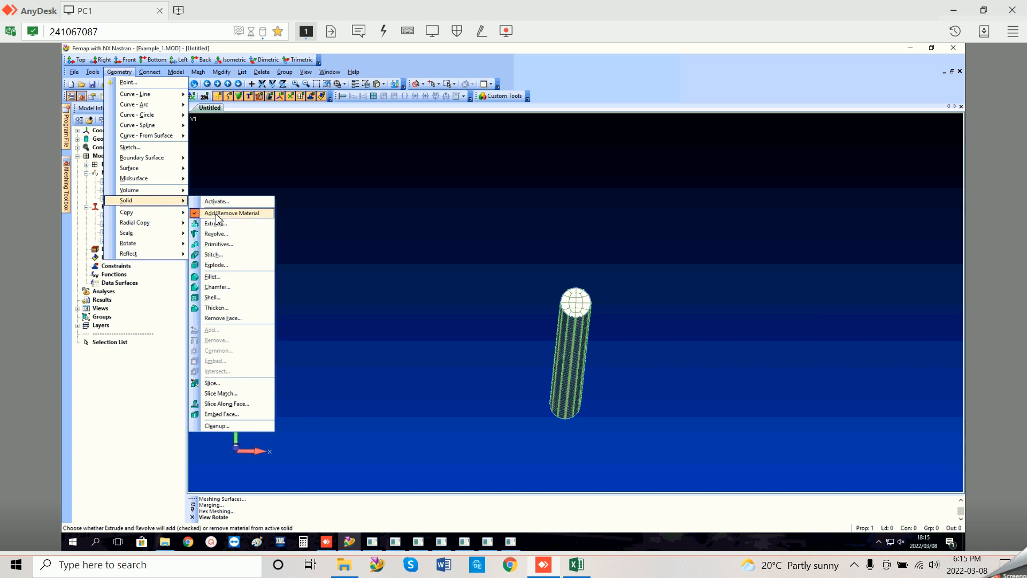
{"action": "left_click", "coordinate": [229, 252]}
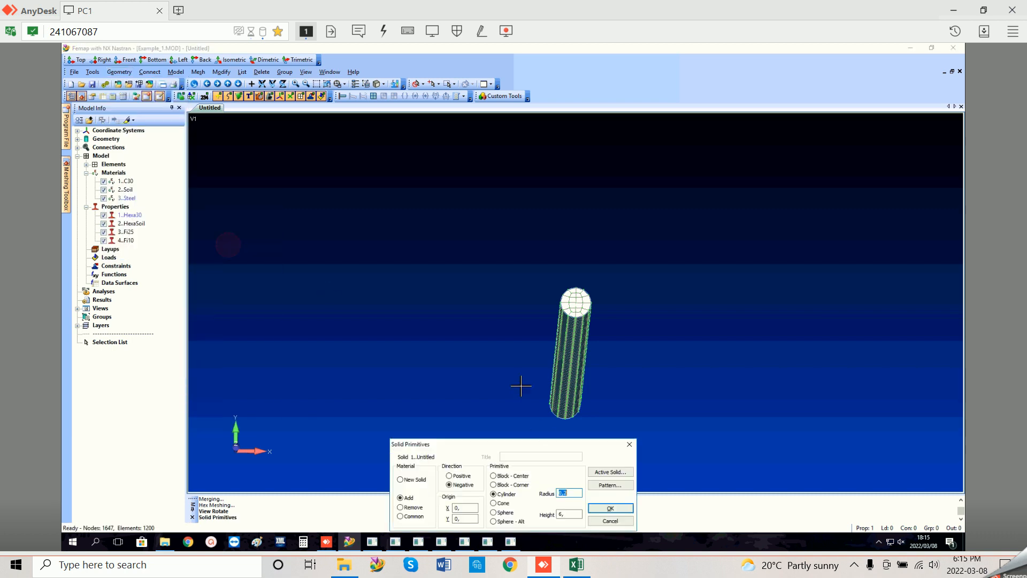
{"action": "left_click", "coordinate": [416, 480]}
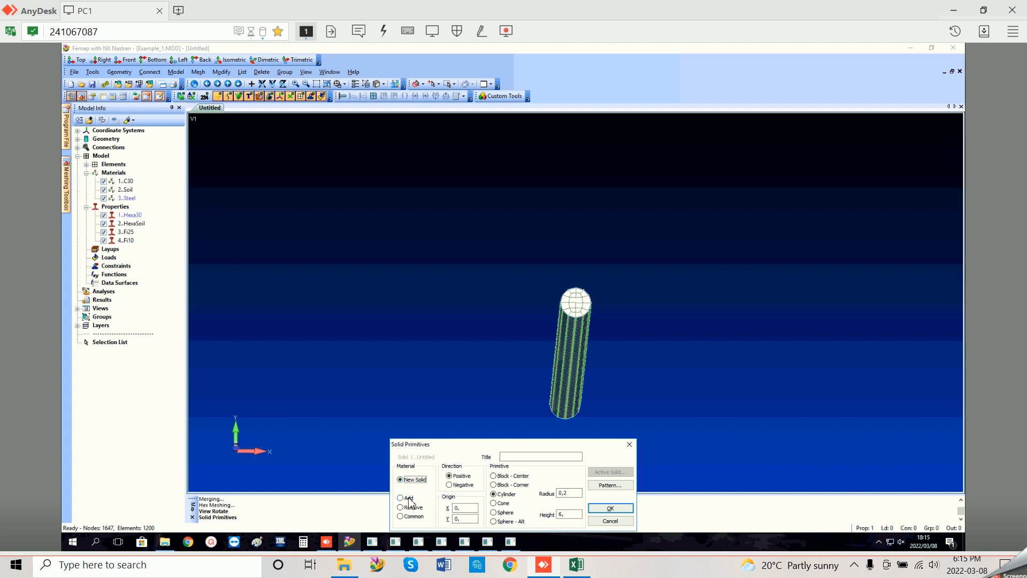
{"action": "left_click", "coordinate": [409, 499]}
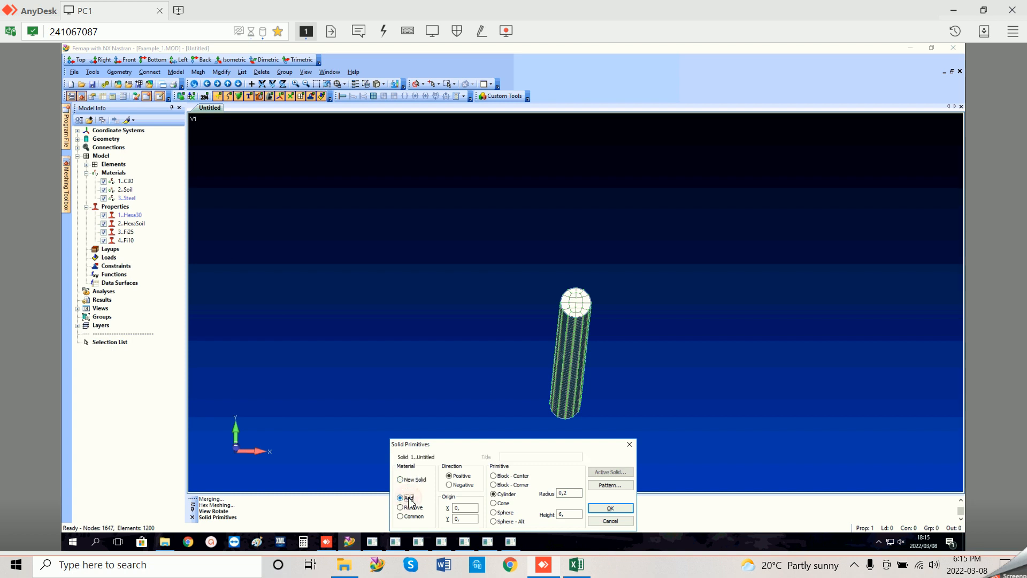
{"action": "left_click", "coordinate": [456, 486]}
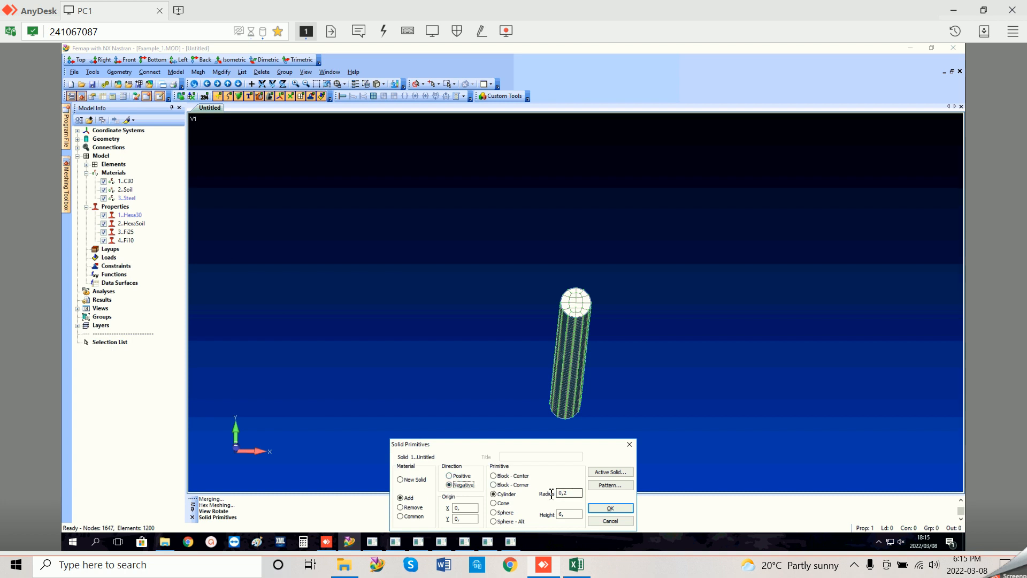
{"action": "left_click", "coordinate": [412, 480]}
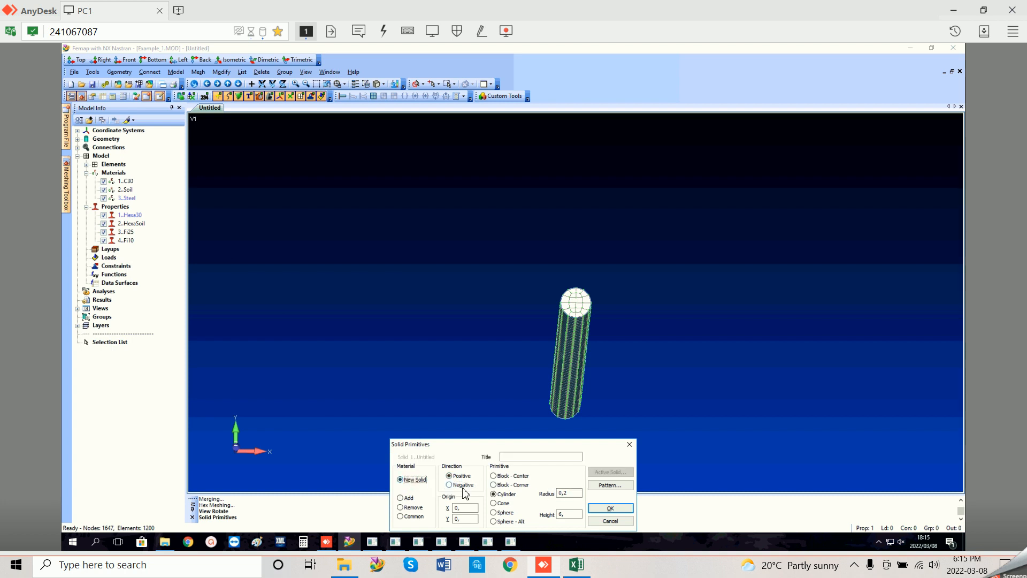
{"action": "left_click_drag", "start_coordinate": [574, 492], "coordinate": [526, 495]}
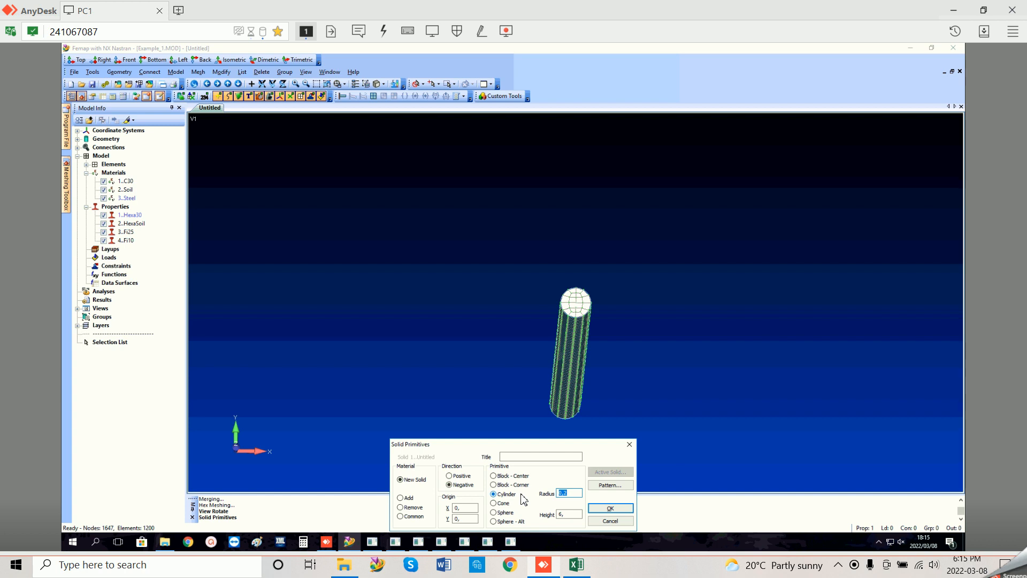
{"action": "type", "text": "5"}
{"action": "left_click", "coordinate": [613, 508]}
Step: Inspect the large cylinder around the meshed core, temporarily hiding the C30 material and showing it again
{"action": "middle_click_drag", "start_coordinate": [614, 360], "coordinate": [583, 296]}
{"action": "scroll", "coordinate": [583, 296], "scroll_direction": "up", "scroll_amount": 5}
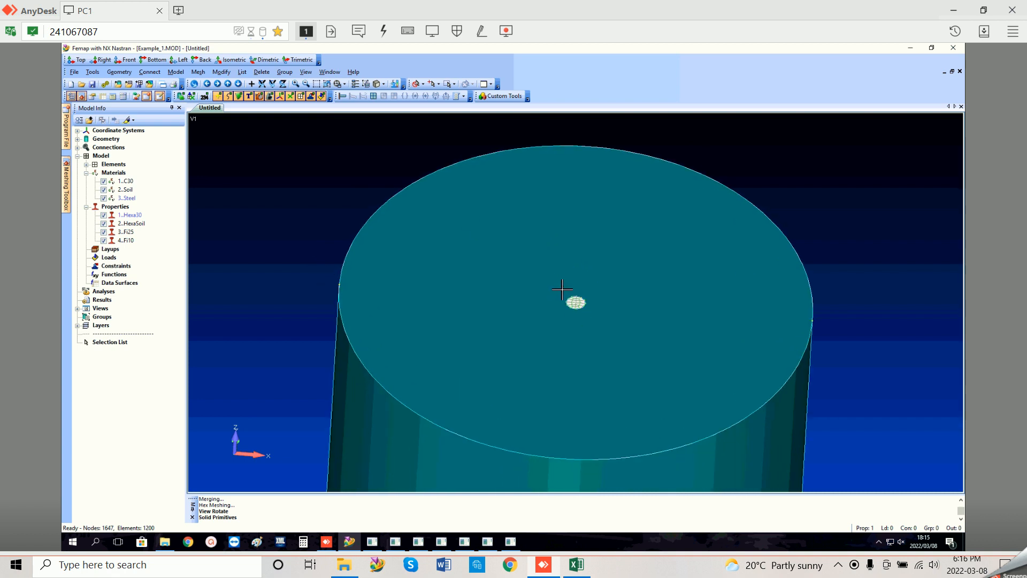
{"action": "scroll", "coordinate": [578, 209], "scroll_direction": "up", "scroll_amount": 1}
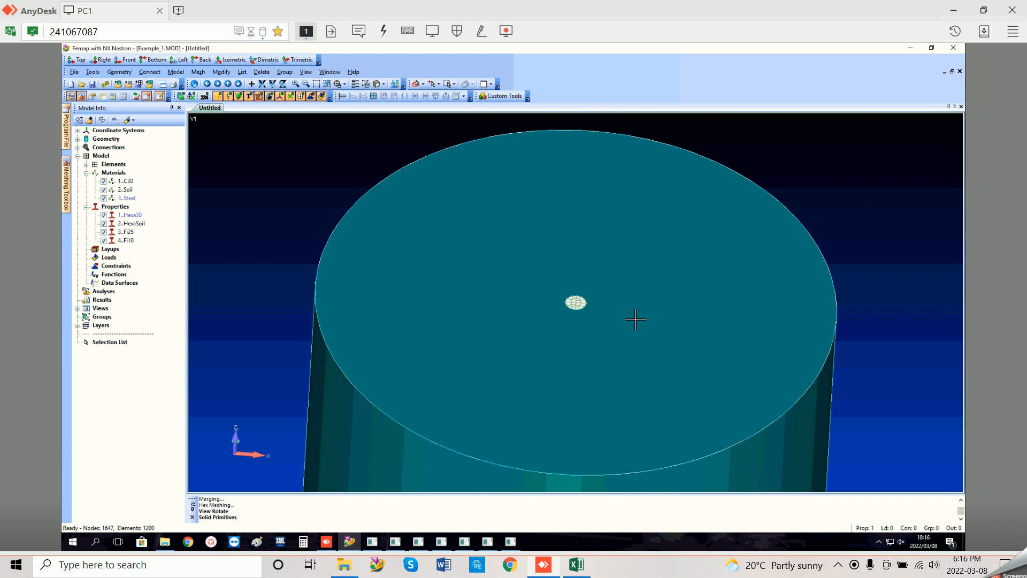
{"action": "scroll", "coordinate": [576, 316], "scroll_direction": "down", "scroll_amount": 1}
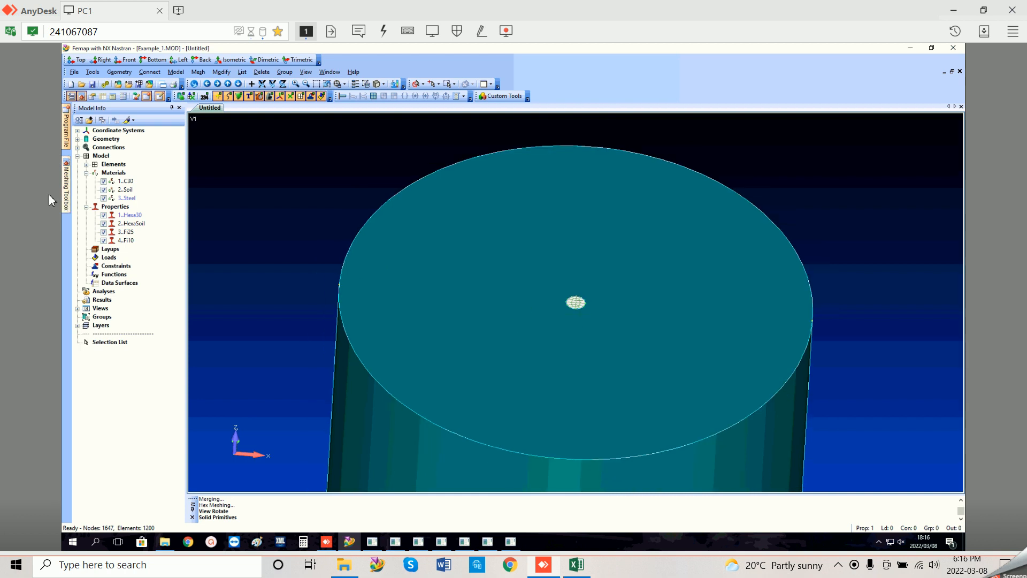
{"action": "left_click", "coordinate": [104, 181]}
{"action": "middle_click_drag", "start_coordinate": [533, 289], "coordinate": [579, 310]}
{"action": "scroll", "coordinate": [595, 311], "scroll_direction": "up", "scroll_amount": 4}
{"action": "scroll", "coordinate": [595, 311], "scroll_direction": "up", "scroll_amount": 2}
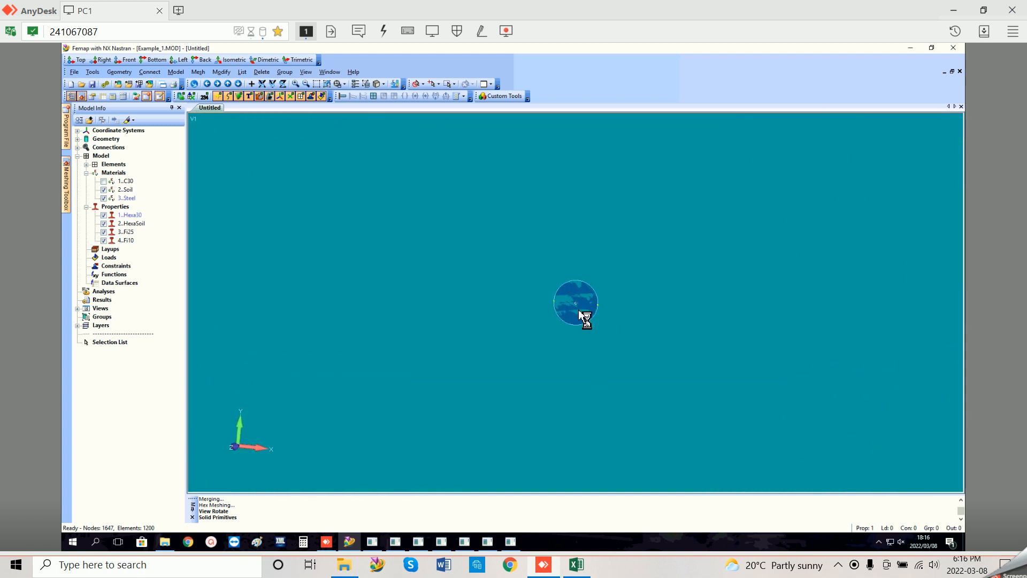
{"action": "scroll", "coordinate": [576, 309], "scroll_direction": "down", "scroll_amount": 8}
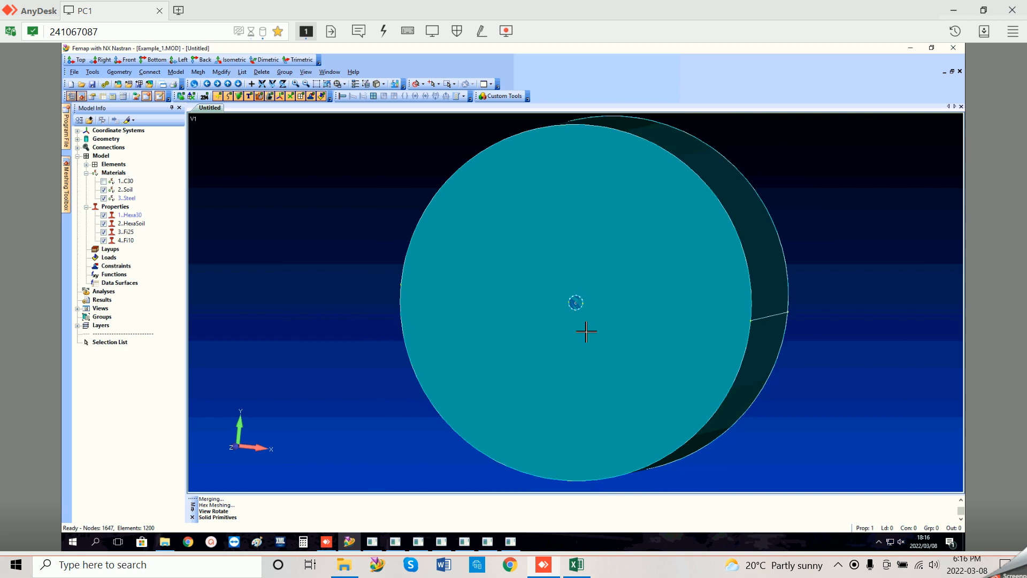
{"action": "middle_click_drag", "start_coordinate": [613, 305], "coordinate": [592, 321]}
{"action": "middle_click_drag", "start_coordinate": [596, 268], "coordinate": [580, 326]}
{"action": "scroll", "coordinate": [578, 316], "scroll_direction": "up", "scroll_amount": 3}
{"action": "scroll", "coordinate": [578, 318], "scroll_direction": "down", "scroll_amount": 2}
{"action": "left_click", "coordinate": [105, 182]}
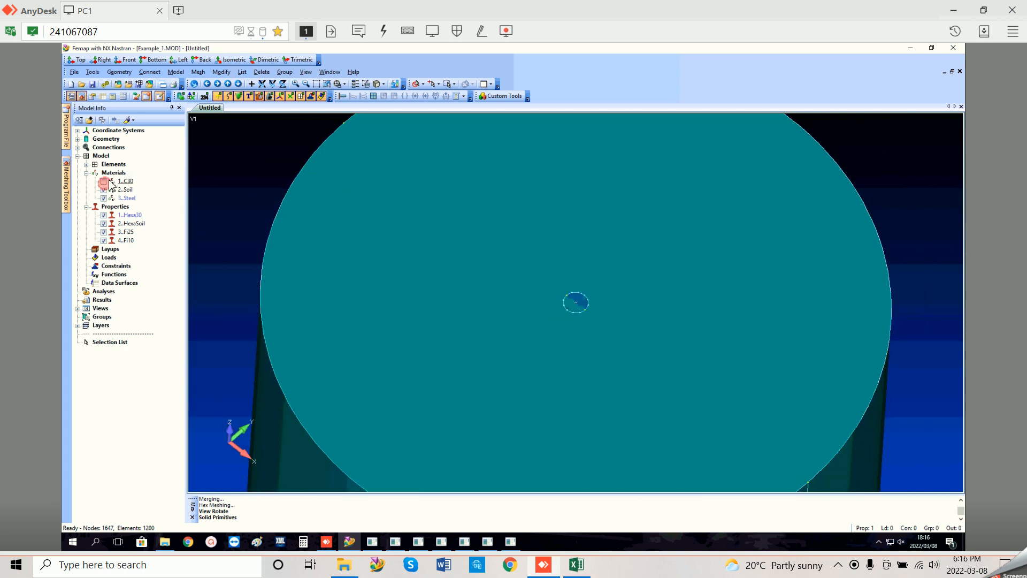
Step: Remove a cylinder of radius 0.2 and height 6 in the negative direction from the centre of the large solid
{"action": "left_click", "coordinate": [121, 72]}
{"action": "mouse_move", "coordinate": [156, 200]}
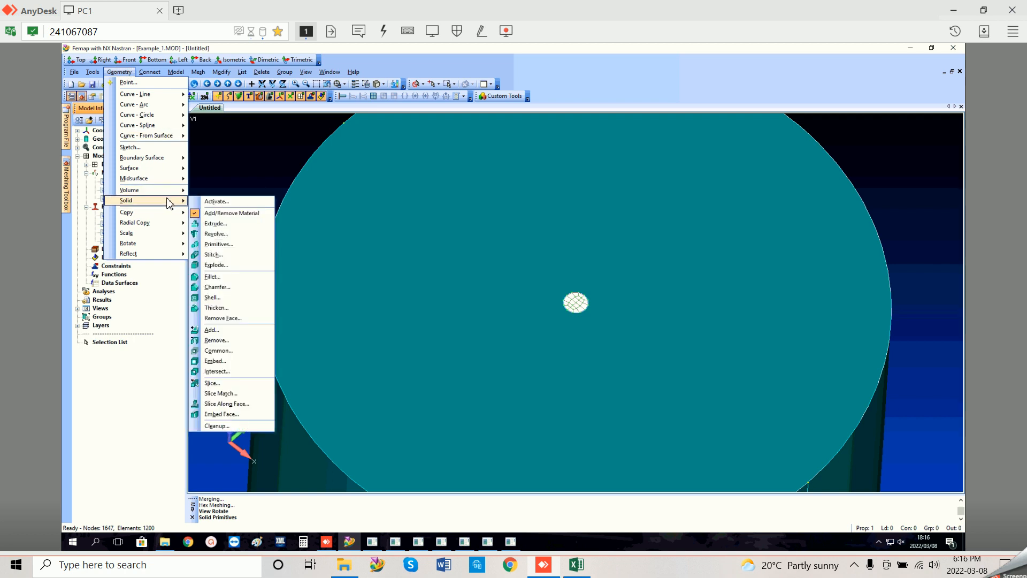
{"action": "left_click", "coordinate": [228, 244]}
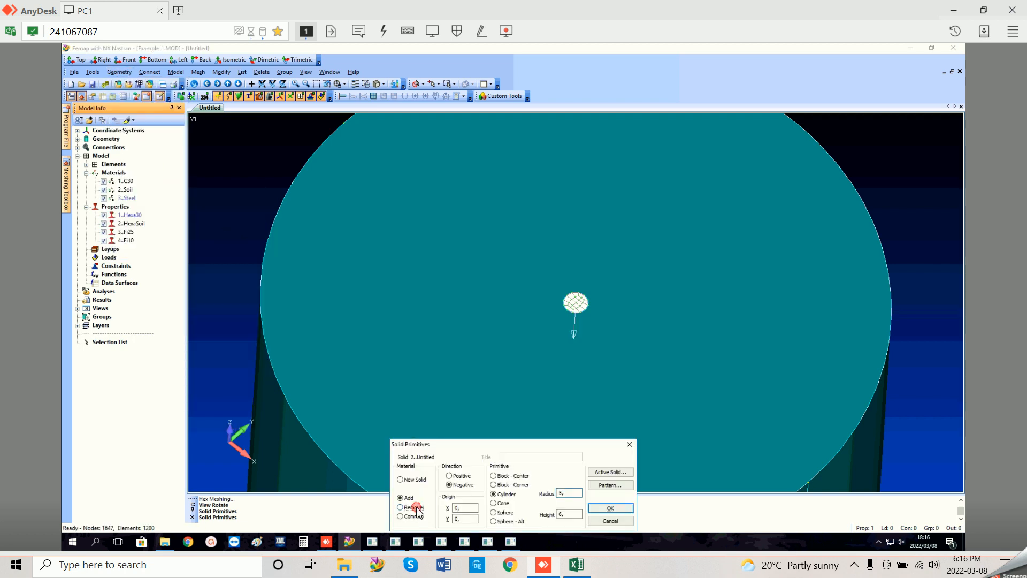
{"action": "left_click_drag", "start_coordinate": [574, 496], "coordinate": [539, 498]}
{"action": "type", "text": "0.2"}
{"action": "left_click", "coordinate": [611, 508]}
Step: Check the central hole in the large solid by temporarily hiding the C30 material
{"action": "scroll", "coordinate": [582, 335], "scroll_direction": "down", "scroll_amount": 3}
{"action": "scroll", "coordinate": [581, 335], "scroll_direction": "up", "scroll_amount": 2}
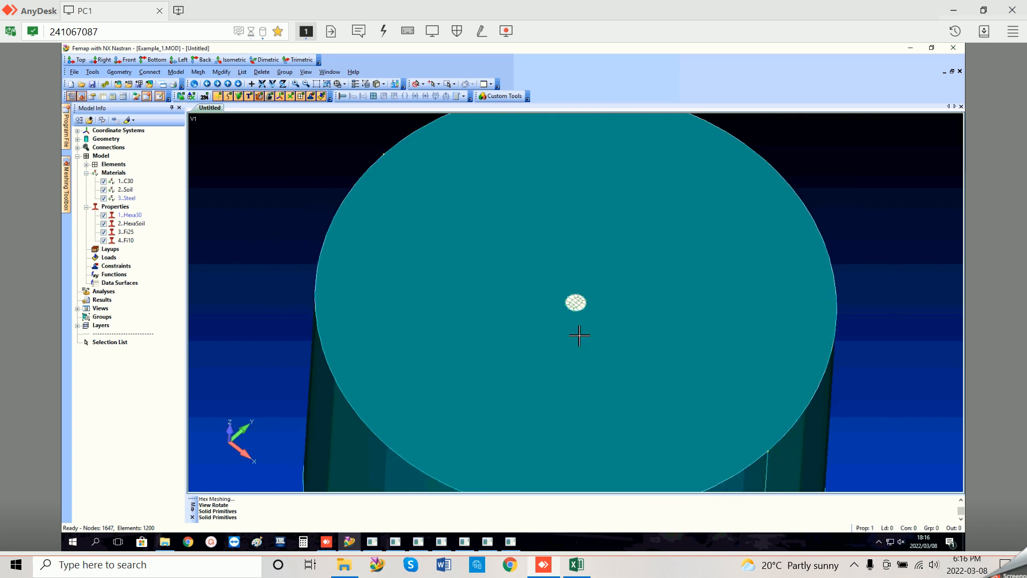
{"action": "left_click", "coordinate": [103, 181]}
{"action": "middle_click_drag", "start_coordinate": [541, 278], "coordinate": [546, 330]}
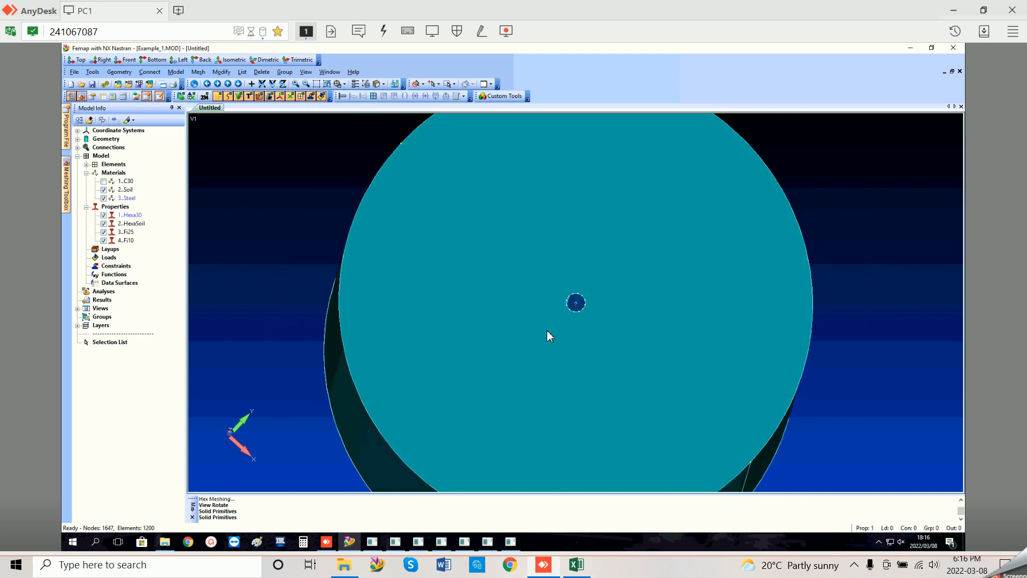
{"action": "scroll", "coordinate": [547, 329], "scroll_direction": "down", "scroll_amount": 2}
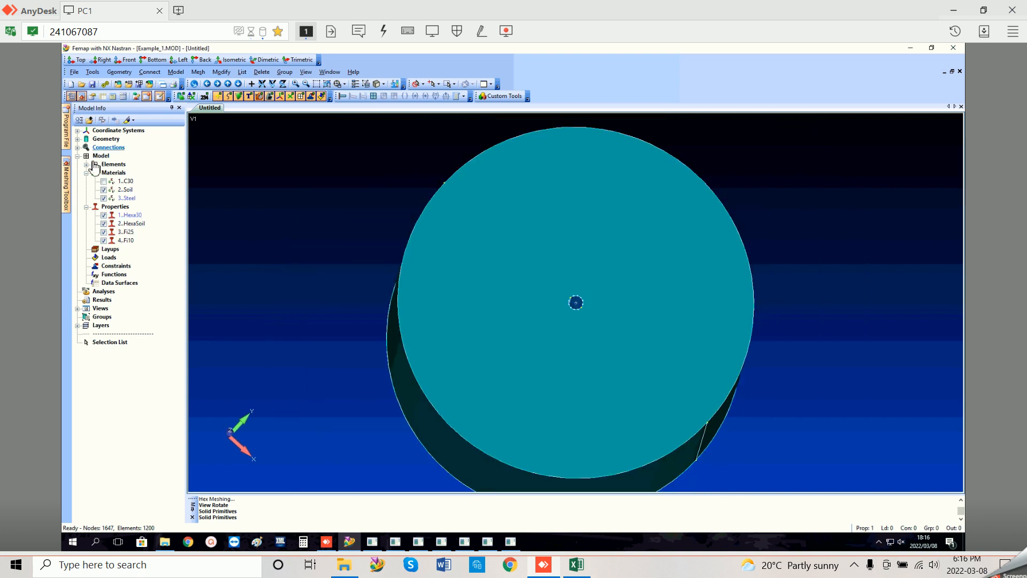
{"action": "left_click", "coordinate": [104, 181]}
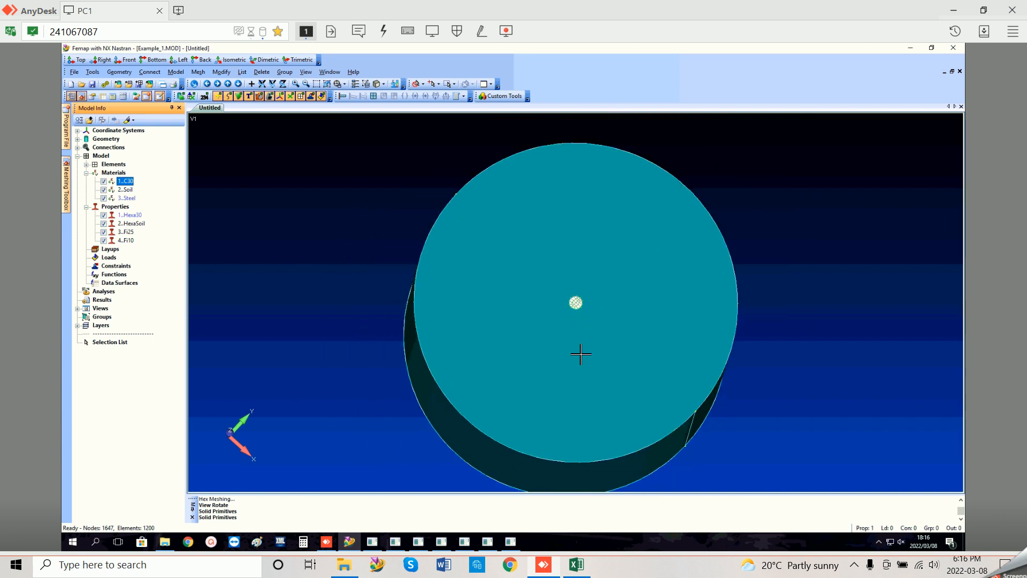
Step: From the XY top view, toggle the visibility of the two solids to identify each, leaving only solid 2 shown
{"action": "key", "text": "ctrl+r"}
{"action": "left_click", "coordinate": [527, 500]}
{"action": "left_click", "coordinate": [639, 511]}
{"action": "scroll", "coordinate": [600, 335], "scroll_direction": "up", "scroll_amount": 10}
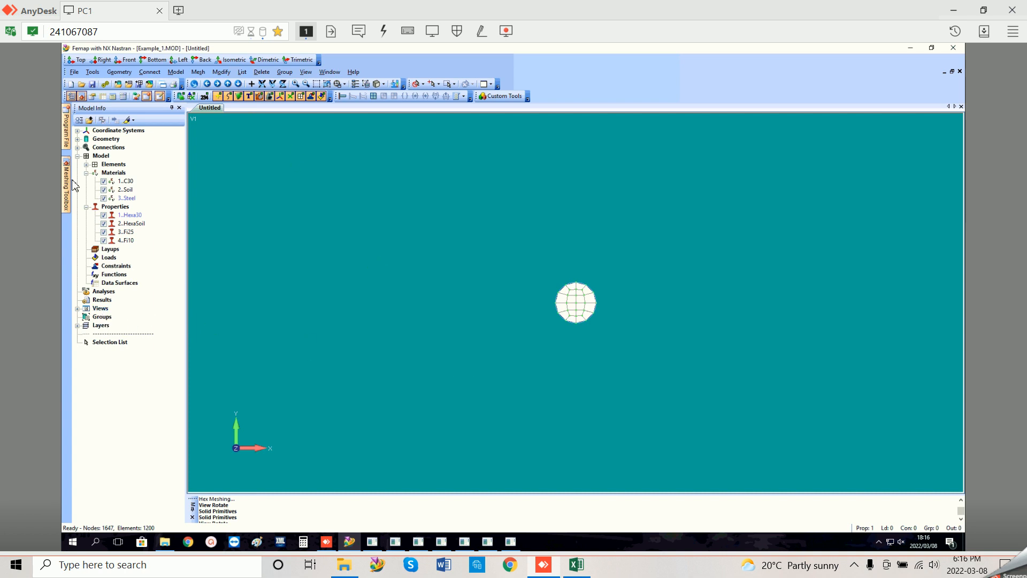
{"action": "left_click", "coordinate": [78, 139]}
{"action": "left_click", "coordinate": [95, 147]}
{"action": "left_click", "coordinate": [94, 156]}
{"action": "left_click", "coordinate": [94, 157]}
{"action": "left_click", "coordinate": [94, 147]}
{"action": "left_click", "coordinate": [96, 156]}
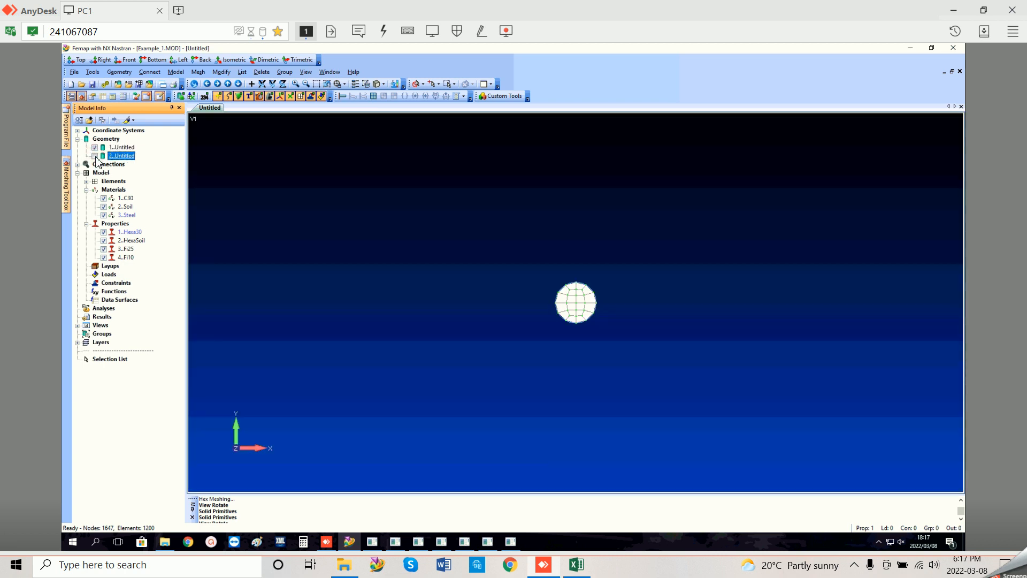
{"action": "left_click", "coordinate": [95, 156]}
{"action": "left_click", "coordinate": [94, 147]}
{"action": "scroll", "coordinate": [522, 326], "scroll_direction": "down", "scroll_amount": 3}
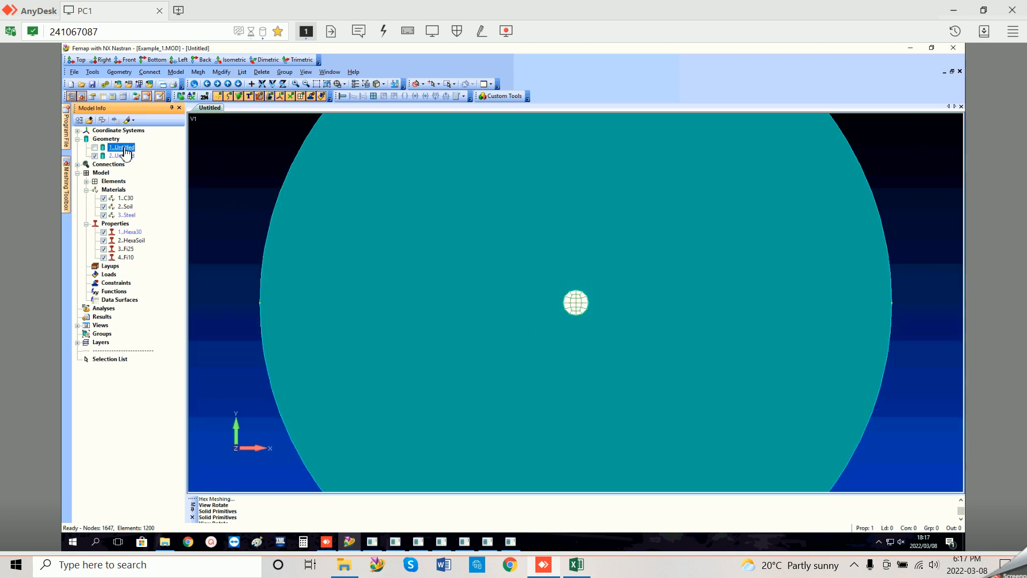
Step: Delete the small cylinder solid 1 while keeping its associated mesh
{"action": "right_click", "coordinate": [121, 148]}
{"action": "left_click", "coordinate": [153, 184]}
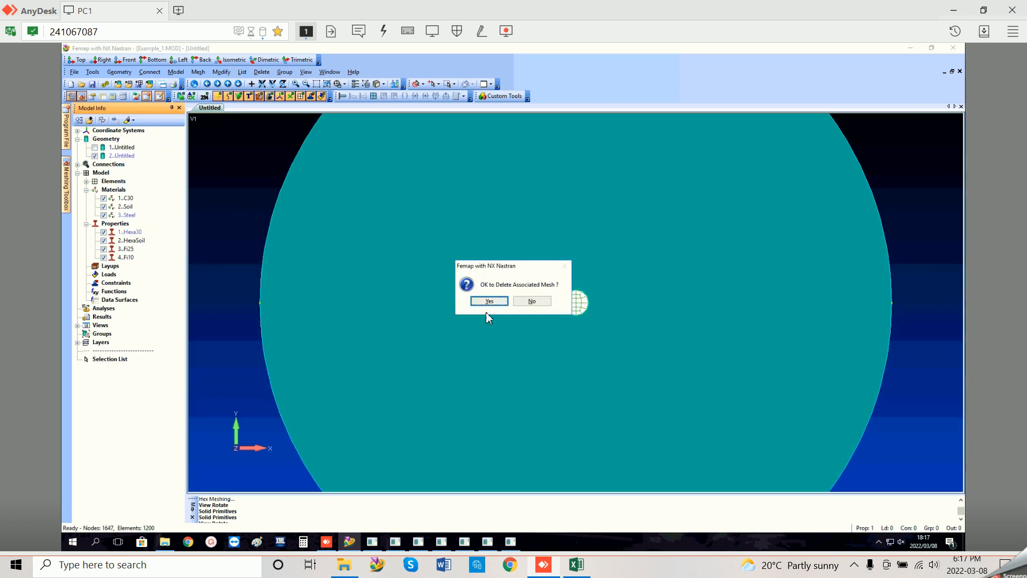
{"action": "left_click", "coordinate": [532, 301]}
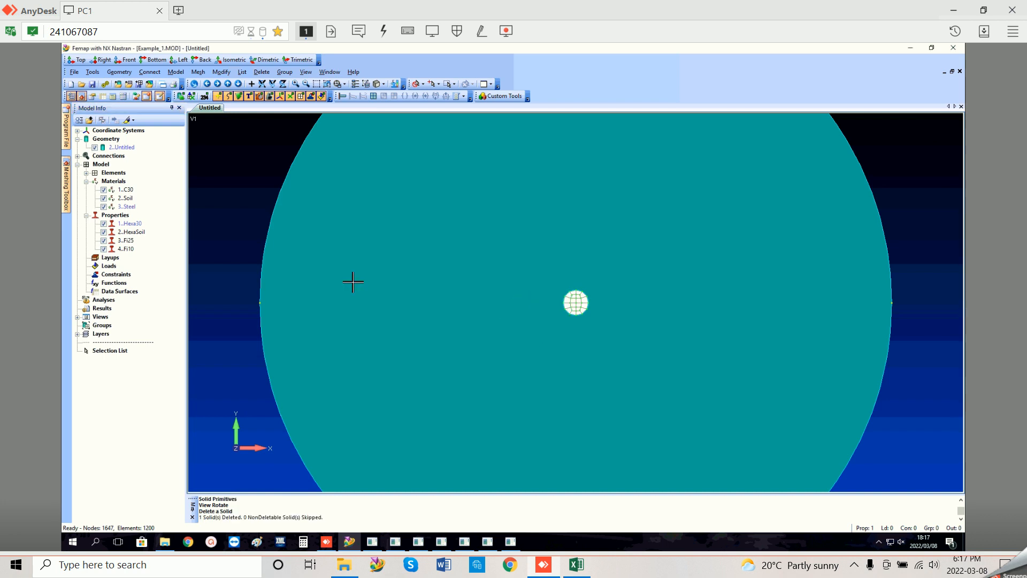
Step: Check the remaining solid and the retained core mesh by toggling the solid and the C30 material off and on
{"action": "left_click", "coordinate": [95, 147]}
{"action": "left_click", "coordinate": [95, 147]}
{"action": "middle_click_drag", "start_coordinate": [345, 218], "coordinate": [378, 217]}
{"action": "left_click", "coordinate": [103, 190]}
{"action": "middle_click_drag", "start_coordinate": [658, 303], "coordinate": [608, 290]}
{"action": "left_click", "coordinate": [104, 190]}
{"action": "middle_click_drag", "start_coordinate": [481, 248], "coordinate": [508, 277]}
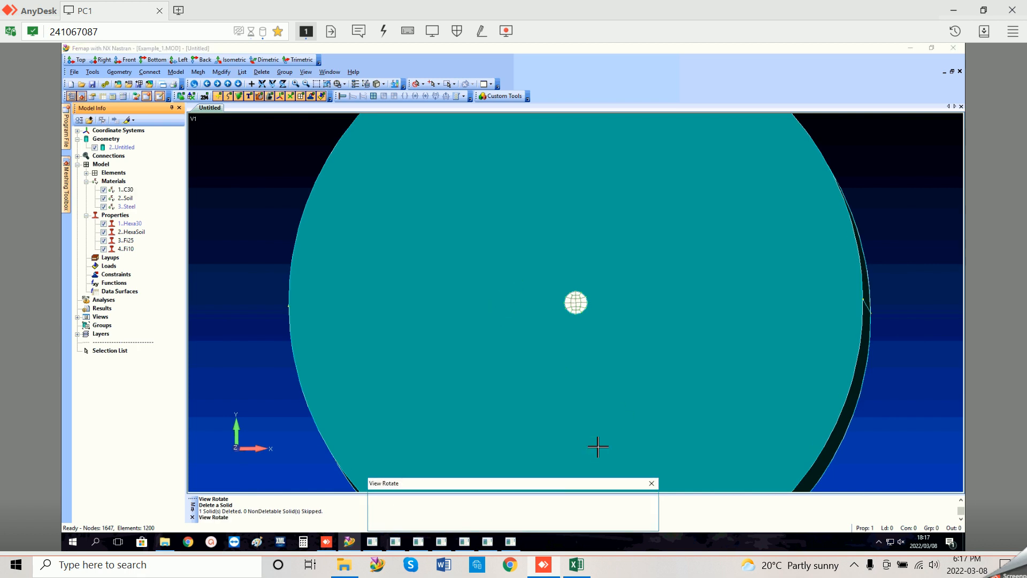
Step: Examine how the retained core mesh fits the central hole of the soil solid in the XY top view
{"action": "key", "text": "ctrl+r"}
{"action": "left_click", "coordinate": [639, 511]}
{"action": "left_click", "coordinate": [316, 83]}
{"action": "left_click", "coordinate": [537, 287]}
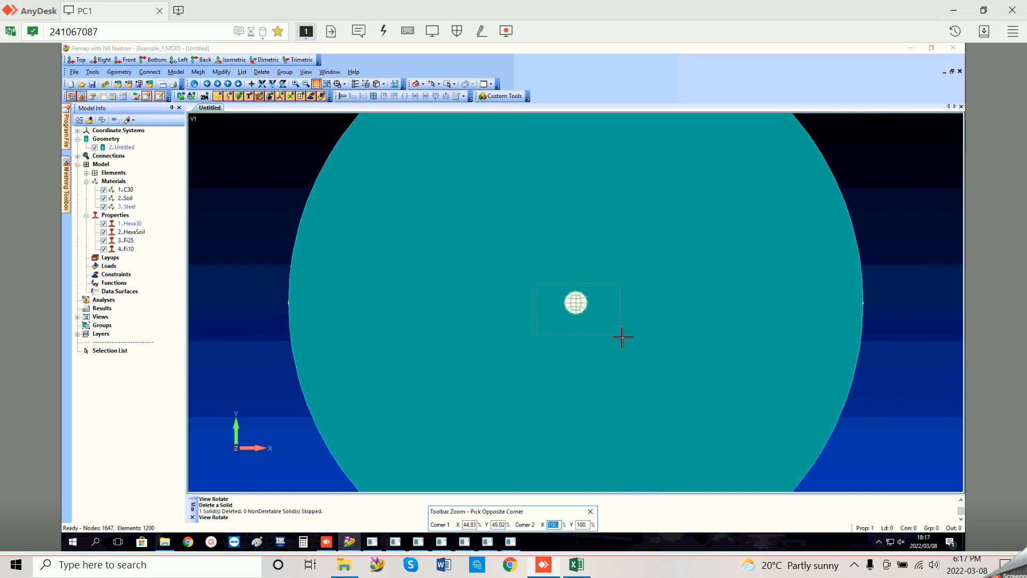
{"action": "left_click", "coordinate": [640, 350]}
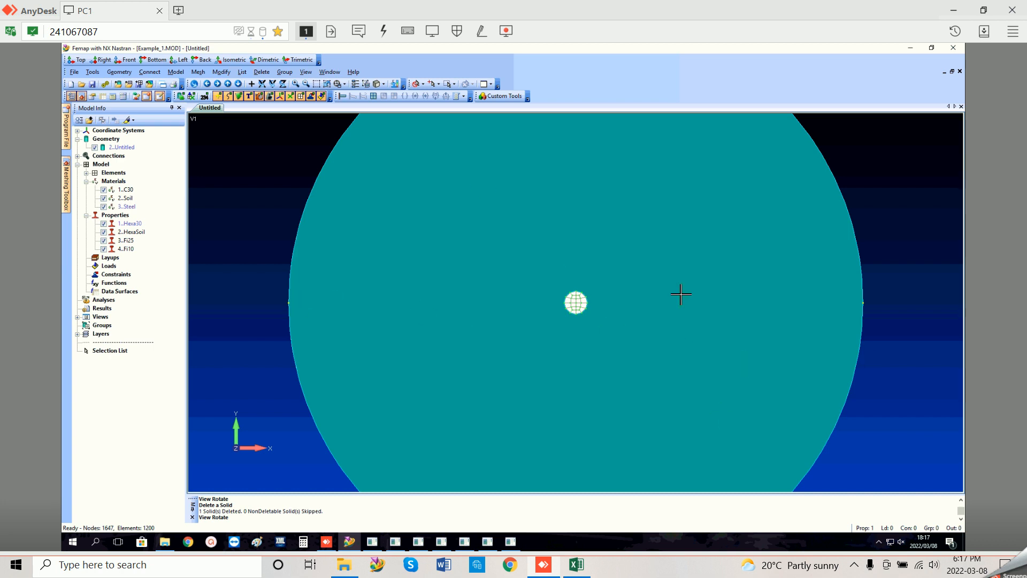
{"action": "scroll", "coordinate": [592, 323], "scroll_direction": "down", "scroll_amount": 1}
{"action": "scroll", "coordinate": [585, 321], "scroll_direction": "up", "scroll_amount": 2}
{"action": "scroll", "coordinate": [585, 320], "scroll_direction": "up", "scroll_amount": 5}
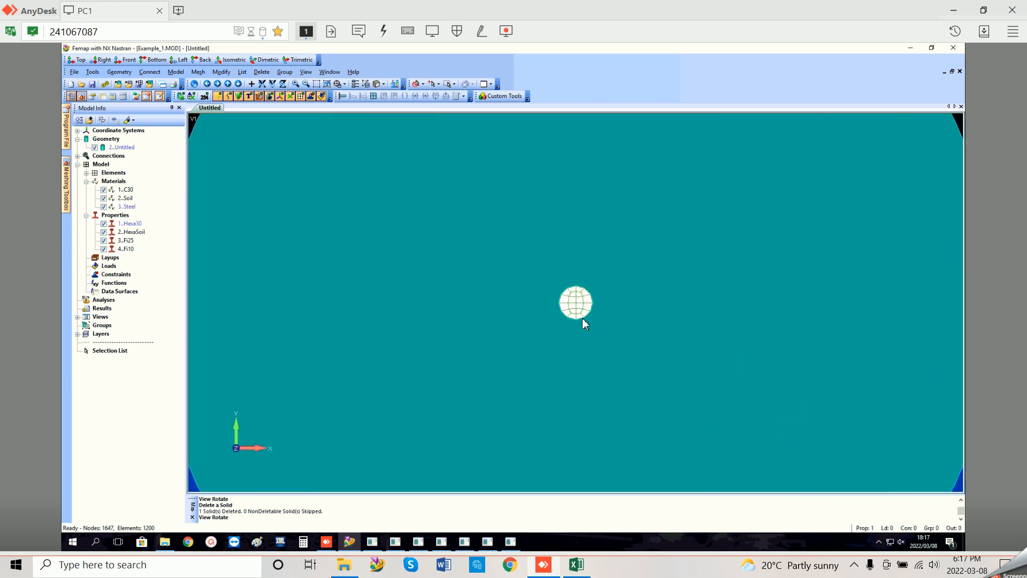
{"action": "scroll", "coordinate": [596, 294], "scroll_direction": "up", "scroll_amount": 3}
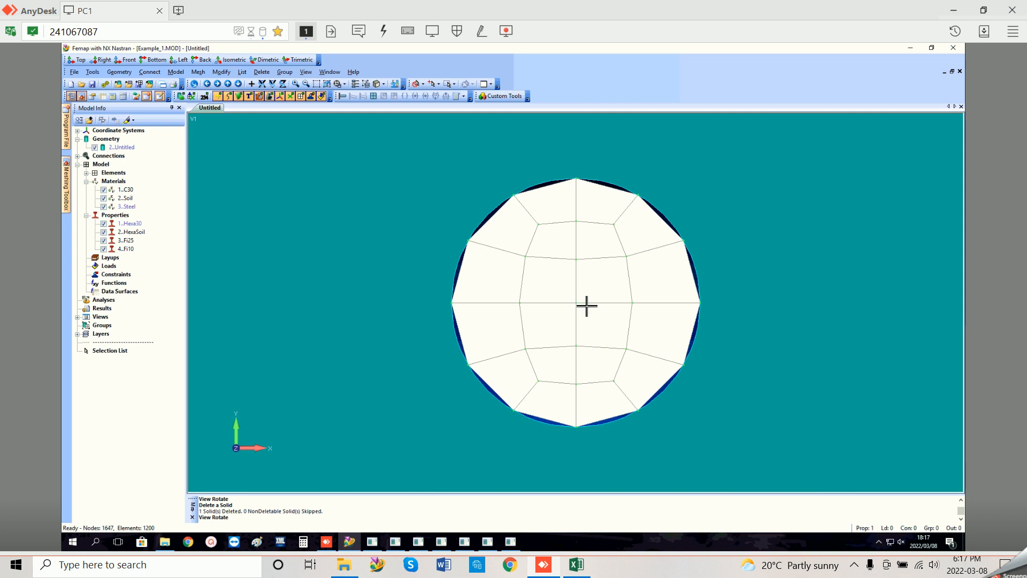
Step: Hide solid 2 and inspect the end face and side elements of the meshed core
{"action": "mouse_move", "coordinate": [608, 305]}
{"action": "middle_mouse_down"}
{"action": "mouse_move", "coordinate": [623, 305]}
{"action": "mouse_move", "coordinate": [592, 300]}
{"action": "middle_mouse_up"}
{"action": "left_click", "coordinate": [97, 148]}
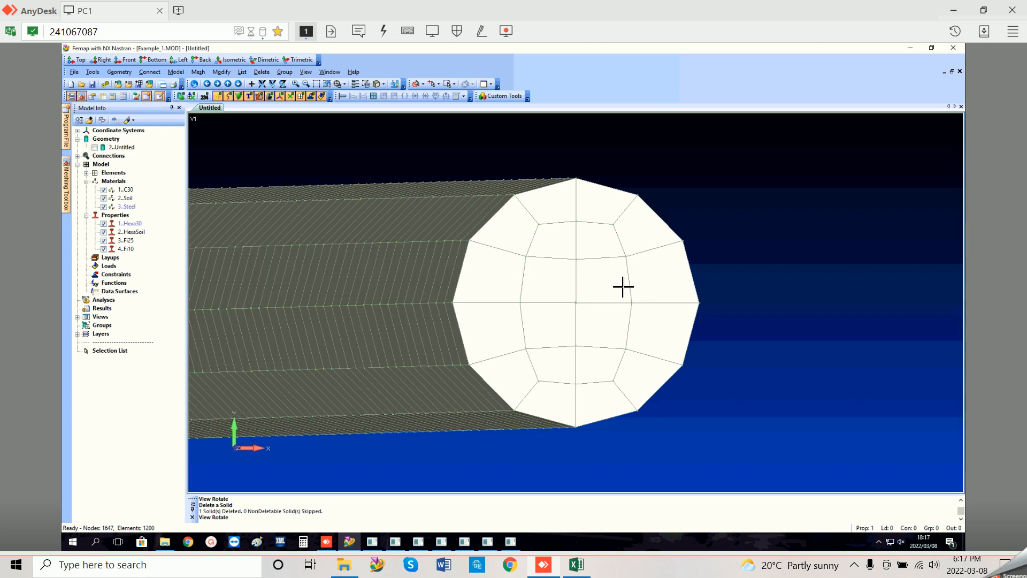
{"action": "middle_click_drag", "start_coordinate": [627, 286], "coordinate": [619, 278]}
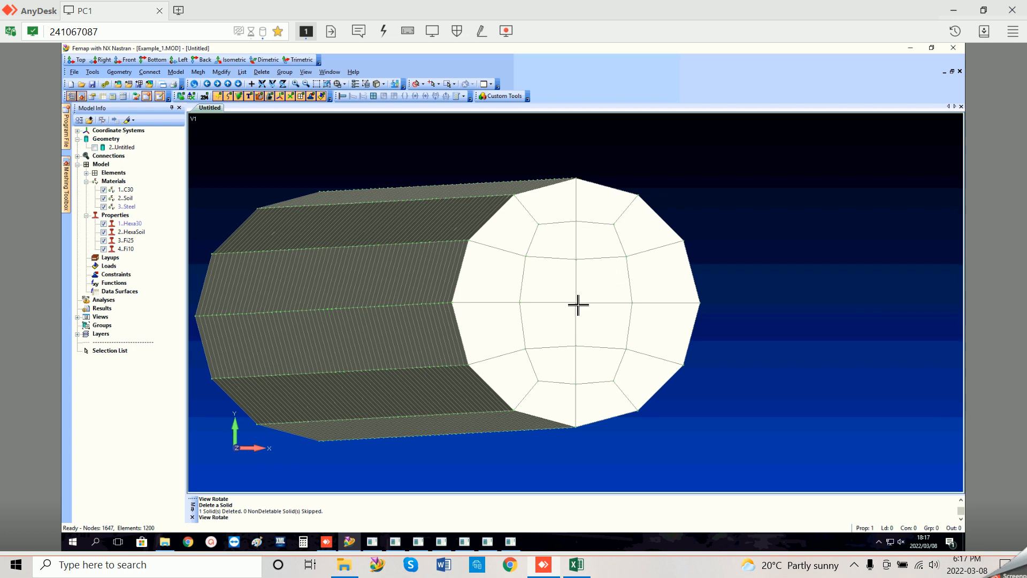
{"action": "mouse_move", "coordinate": [617, 293]}
{"action": "middle_mouse_down"}
{"action": "mouse_move", "coordinate": [608, 307]}
{"action": "mouse_move", "coordinate": [636, 298]}
{"action": "mouse_move", "coordinate": [617, 282]}
{"action": "middle_mouse_up"}
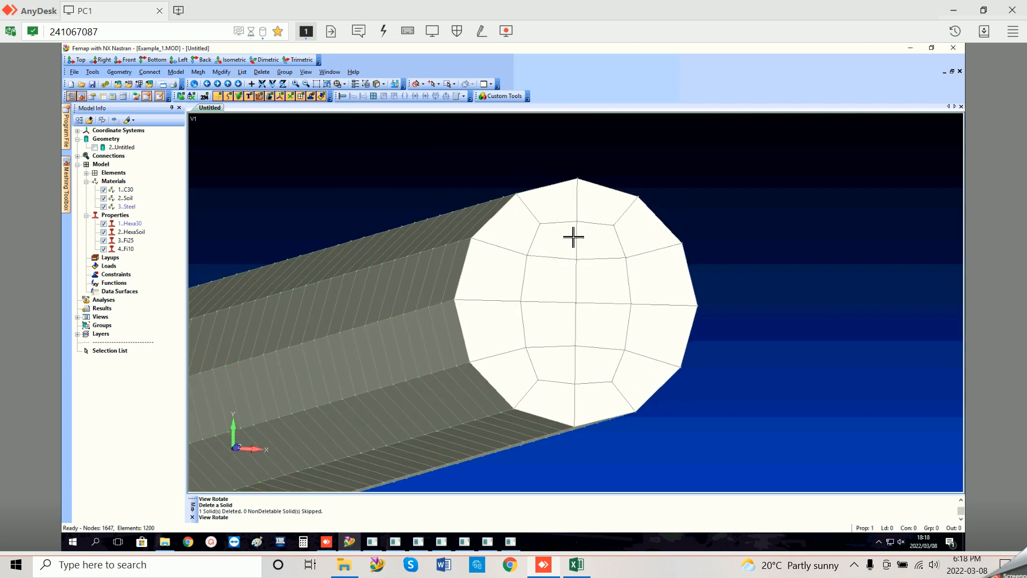
{"action": "scroll", "coordinate": [532, 205], "scroll_direction": "up", "scroll_amount": 2}
{"action": "scroll", "coordinate": [532, 205], "scroll_direction": "up", "scroll_amount": 1}
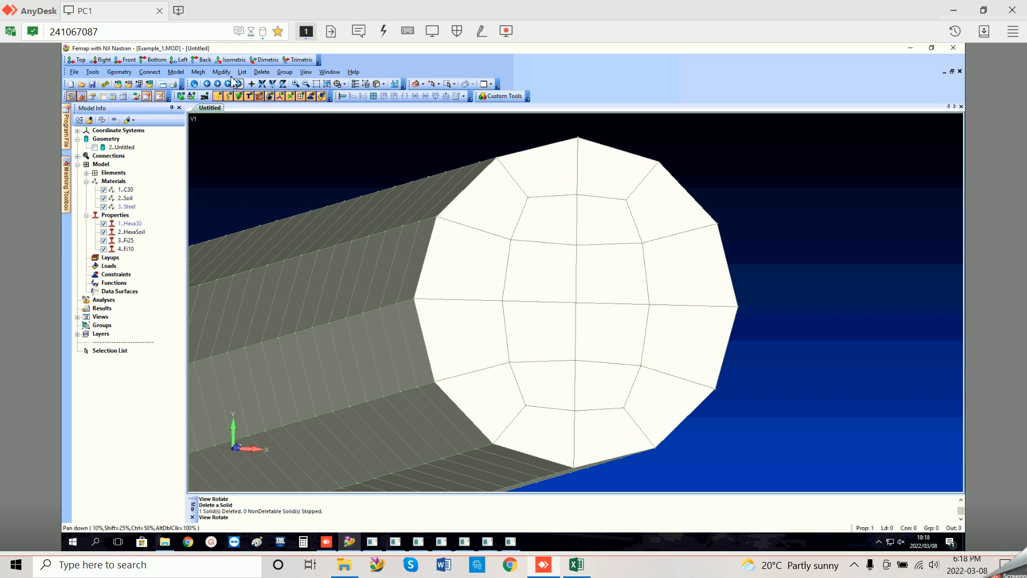
Step: Copy the topmost node of the core's end face once, 0.15 along the negative global Y axis
{"action": "left_click", "coordinate": [198, 72]}
{"action": "mouse_move", "coordinate": [230, 197]}
{"action": "left_click", "coordinate": [287, 191]}
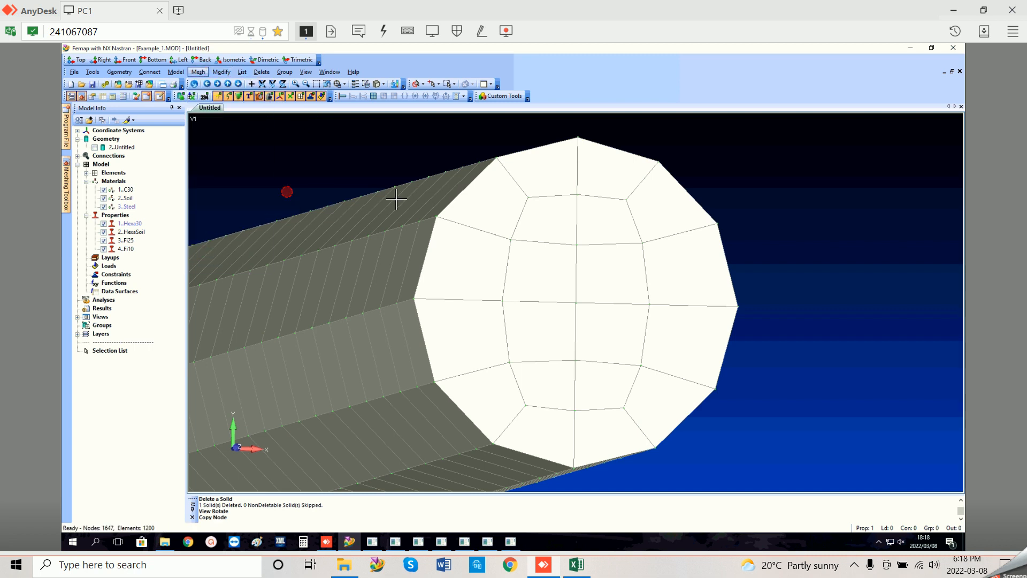
{"action": "left_click", "coordinate": [582, 129]}
{"action": "left_click", "coordinate": [627, 510]}
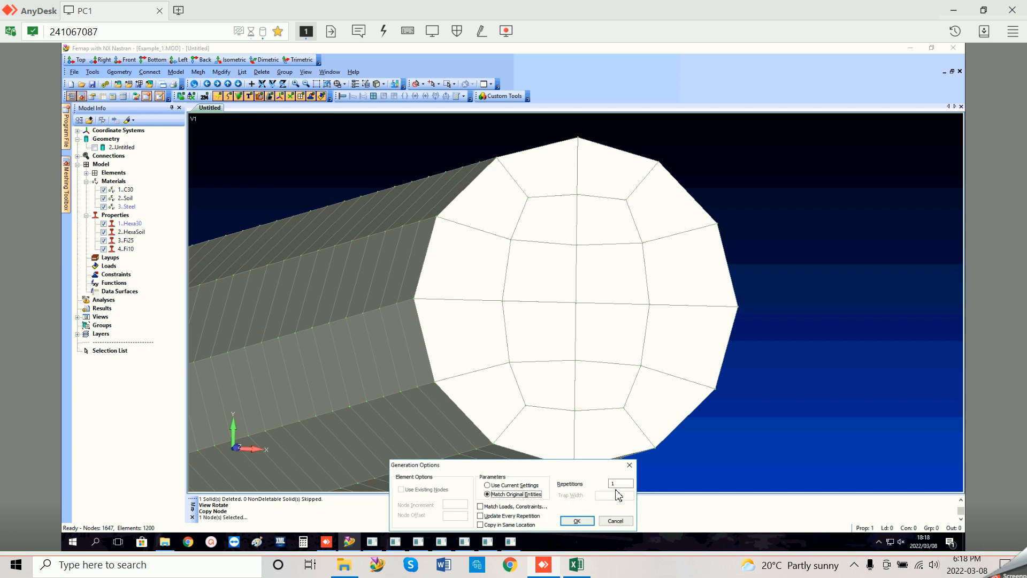
{"action": "left_click", "coordinate": [586, 522]}
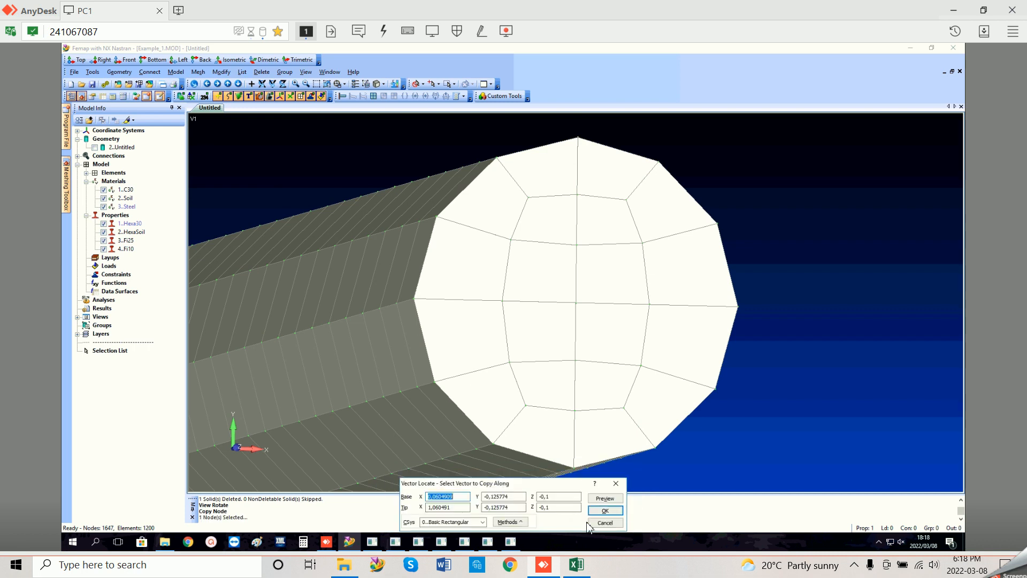
{"action": "left_click", "coordinate": [509, 522]}
{"action": "left_click", "coordinate": [523, 476]}
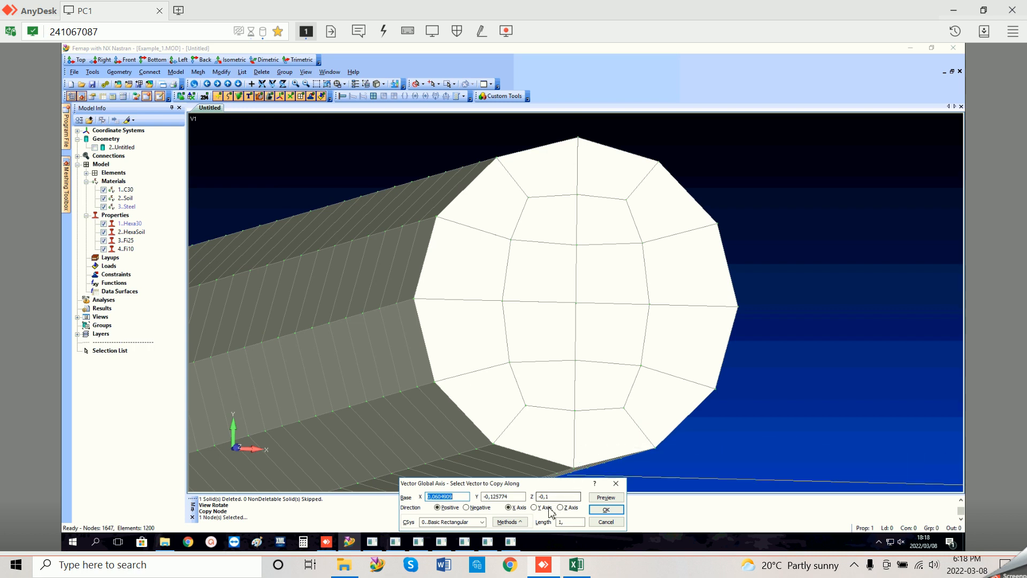
{"action": "left_click", "coordinate": [487, 508]}
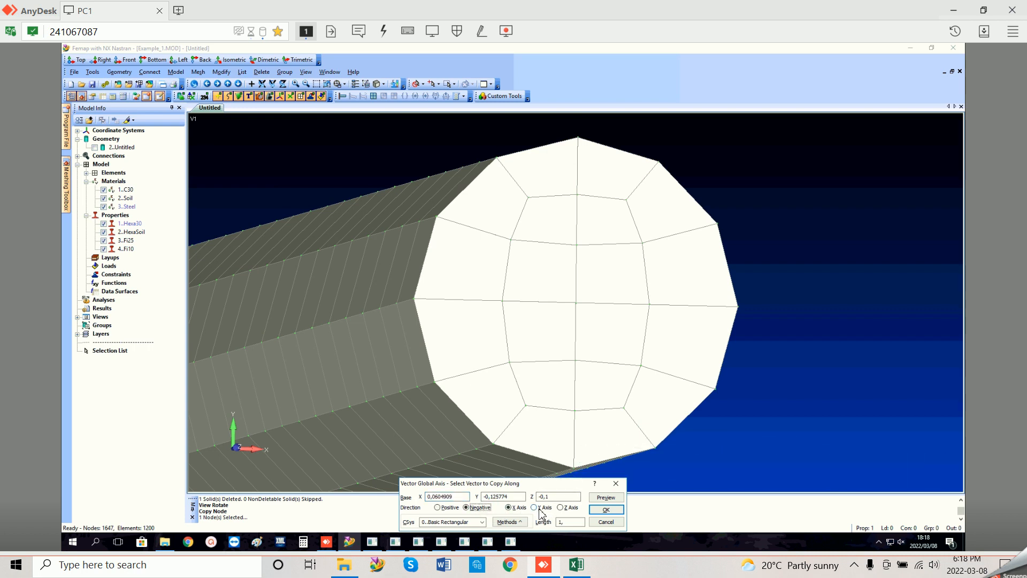
{"action": "left_click", "coordinate": [539, 508]}
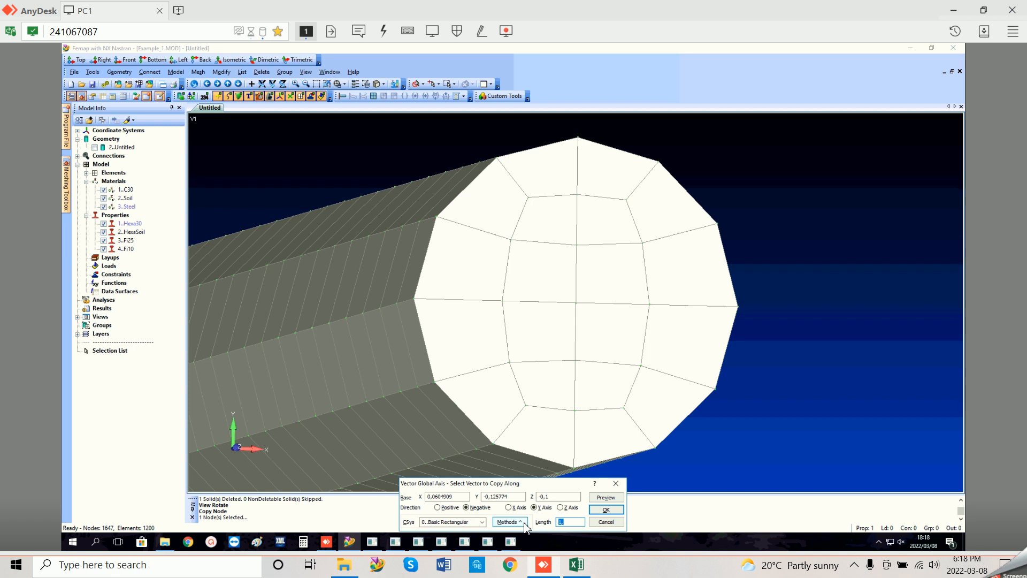
{"action": "type", "text": "0.15"}
{"action": "key", "text": "Return"}
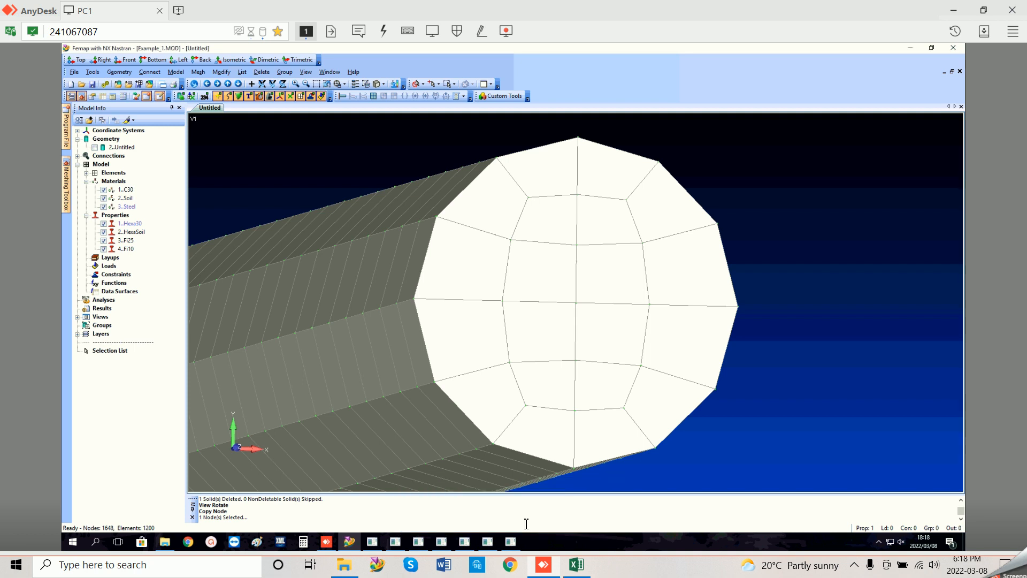
Step: Change the copied node's color to yellow with the thickest line style
{"action": "scroll", "coordinate": [592, 247], "scroll_direction": "up", "scroll_amount": 6}
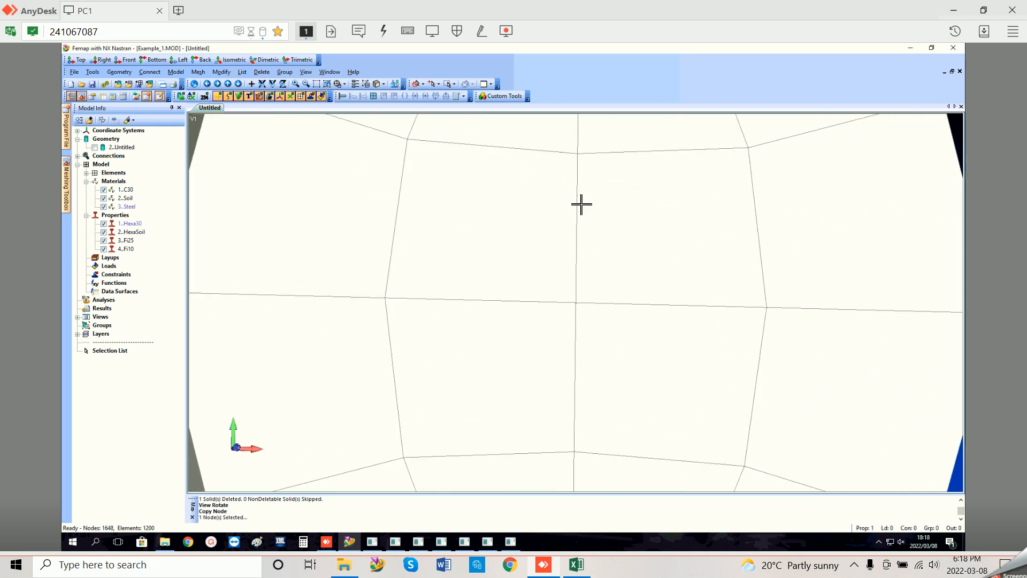
{"action": "left_click", "coordinate": [221, 71]}
{"action": "mouse_move", "coordinate": [257, 231]}
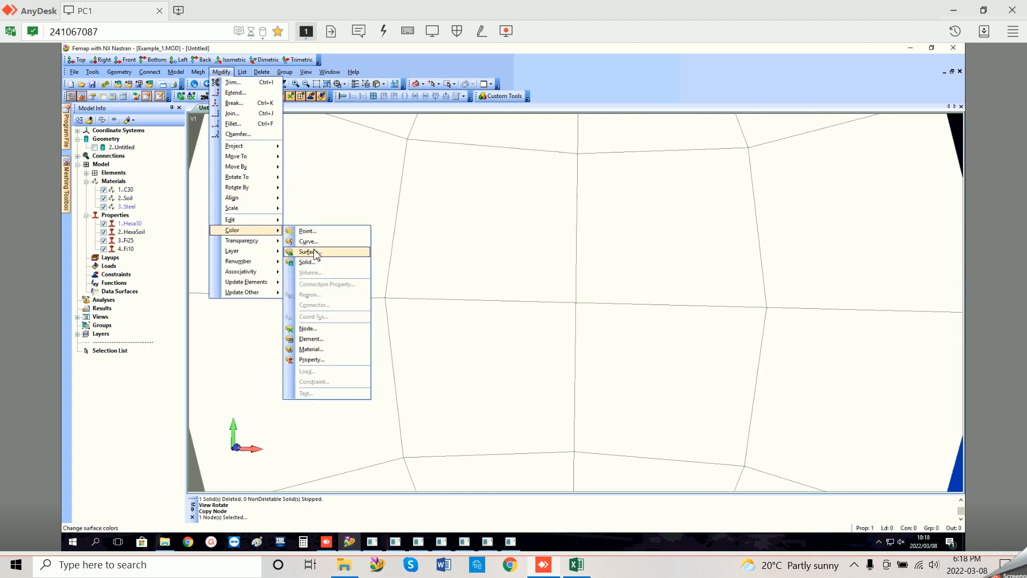
{"action": "left_click", "coordinate": [320, 329]}
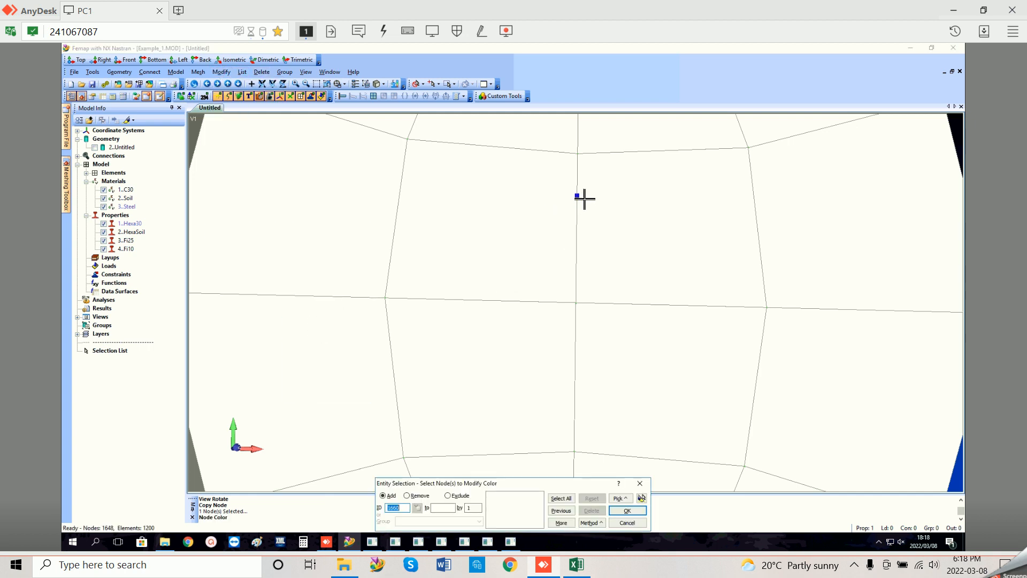
{"action": "left_click", "coordinate": [627, 510]}
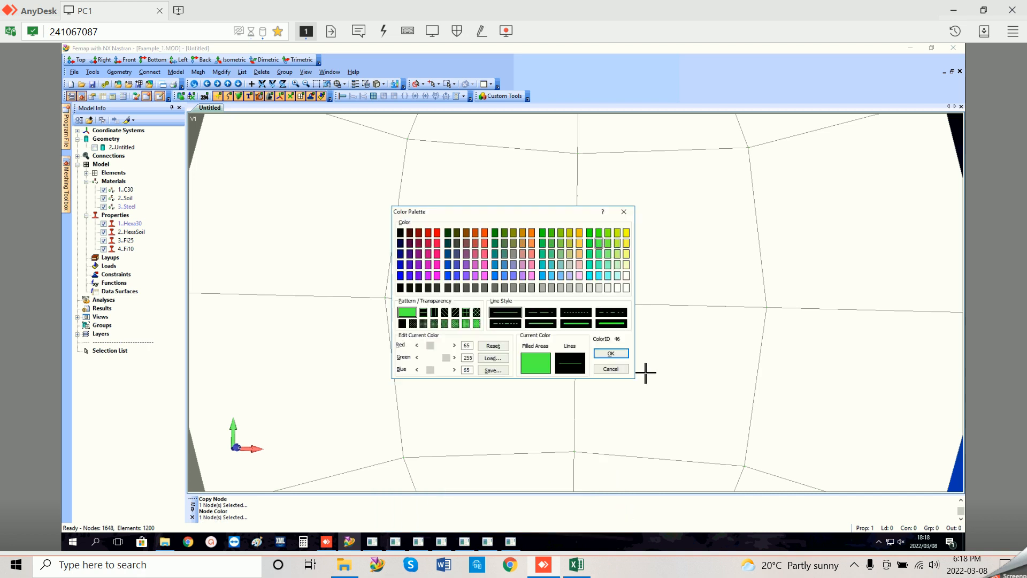
{"action": "left_click", "coordinate": [627, 234]}
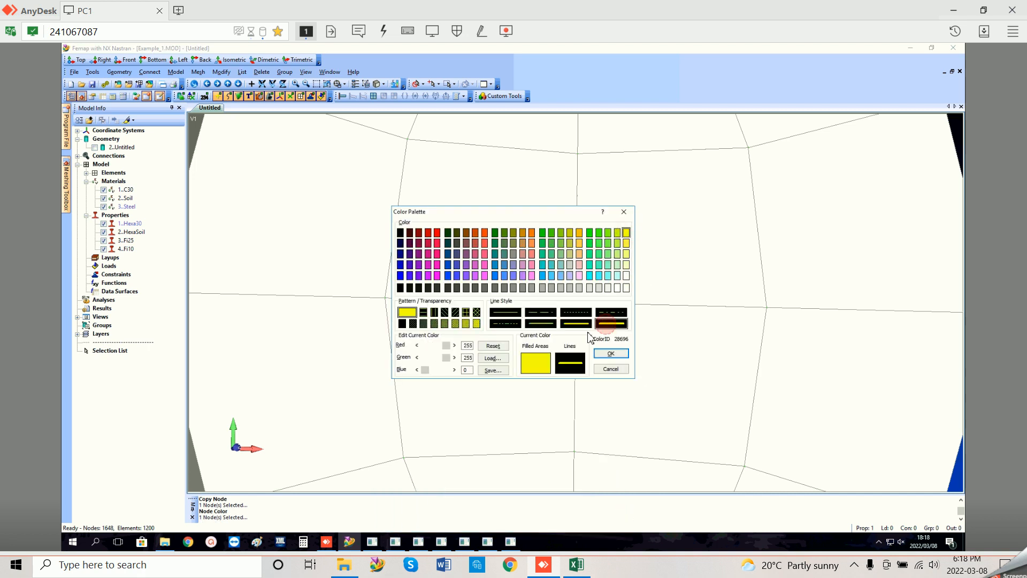
{"action": "left_click", "coordinate": [607, 355]}
{"action": "mouse_move", "coordinate": [614, 252]}
{"action": "middle_mouse_down"}
{"action": "mouse_move", "coordinate": [605, 255]}
{"action": "mouse_move", "coordinate": [613, 257]}
{"action": "middle_mouse_up"}
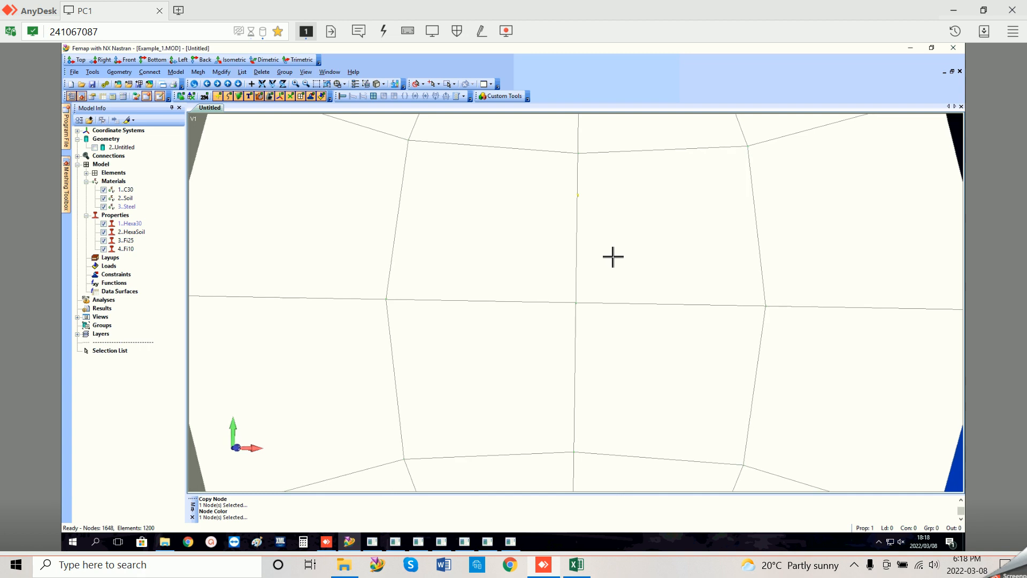
Step: Move the copied node to coordinates 0, 0, 0 in the Basic Rectangular system, updating X, Y and Z
{"action": "left_click", "coordinate": [221, 73]}
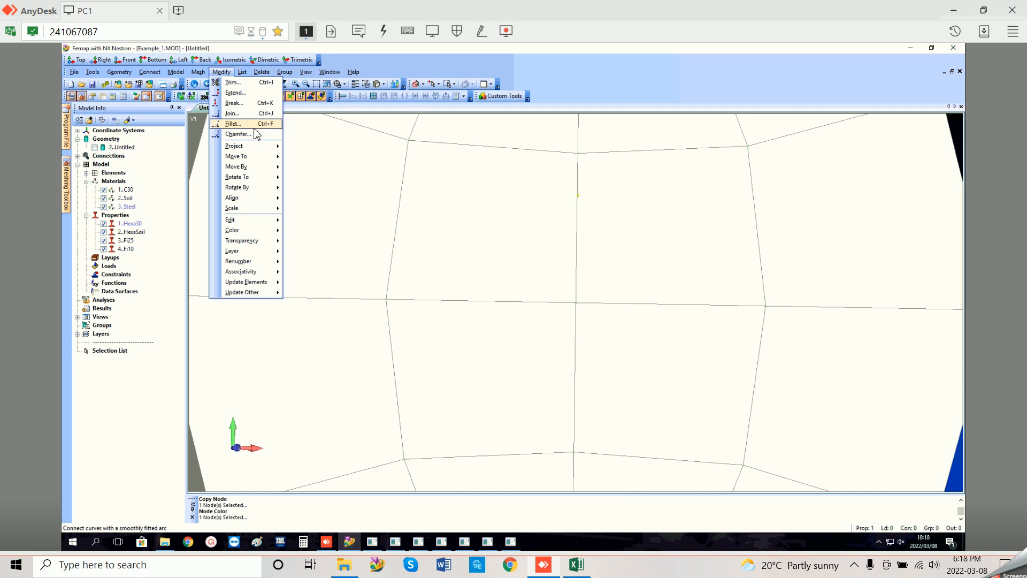
{"action": "mouse_move", "coordinate": [256, 158]}
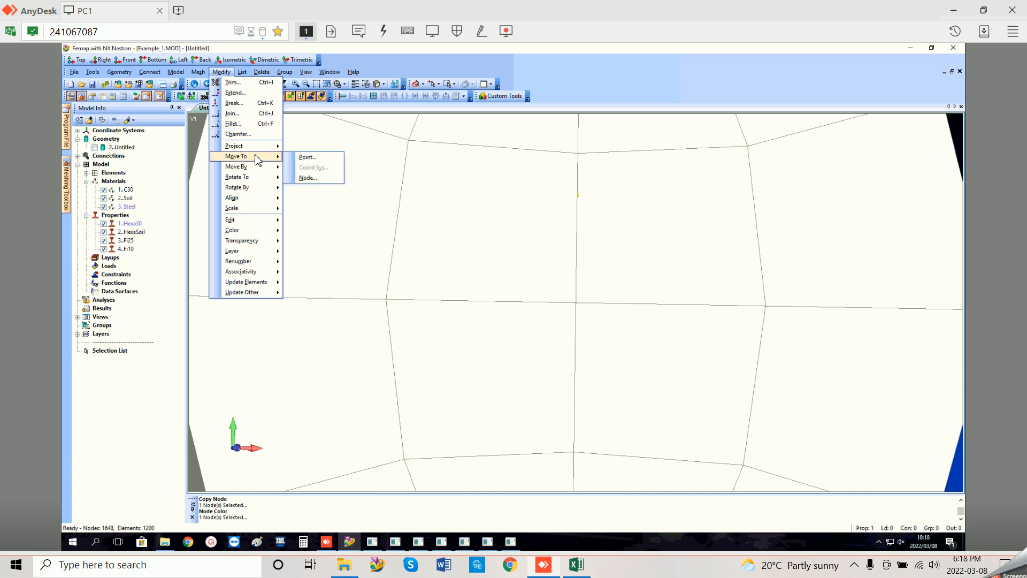
{"action": "left_click", "coordinate": [313, 178]}
{"action": "left_click", "coordinate": [592, 208]}
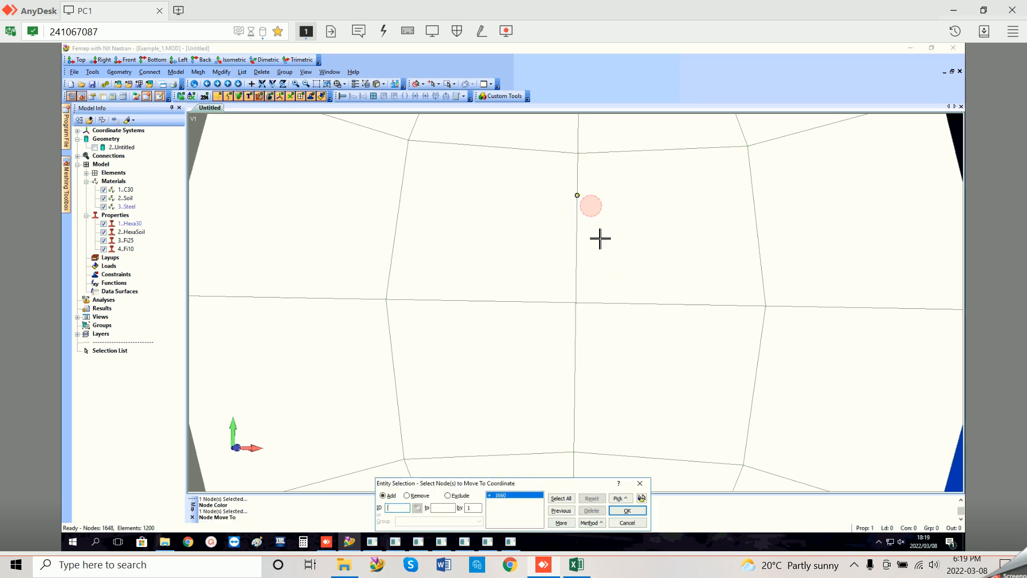
{"action": "left_click", "coordinate": [622, 511]}
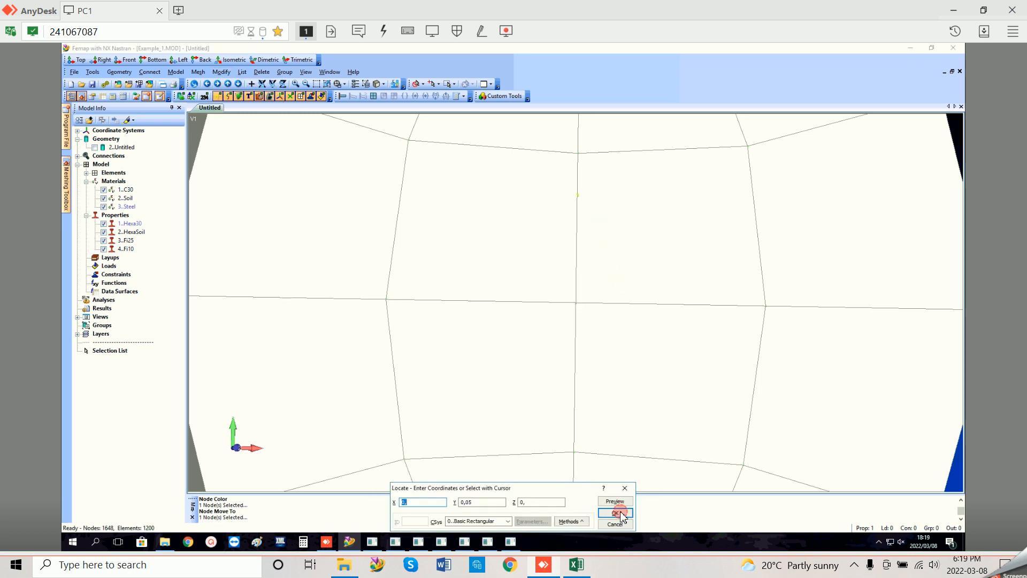
{"action": "left_click", "coordinate": [569, 522]}
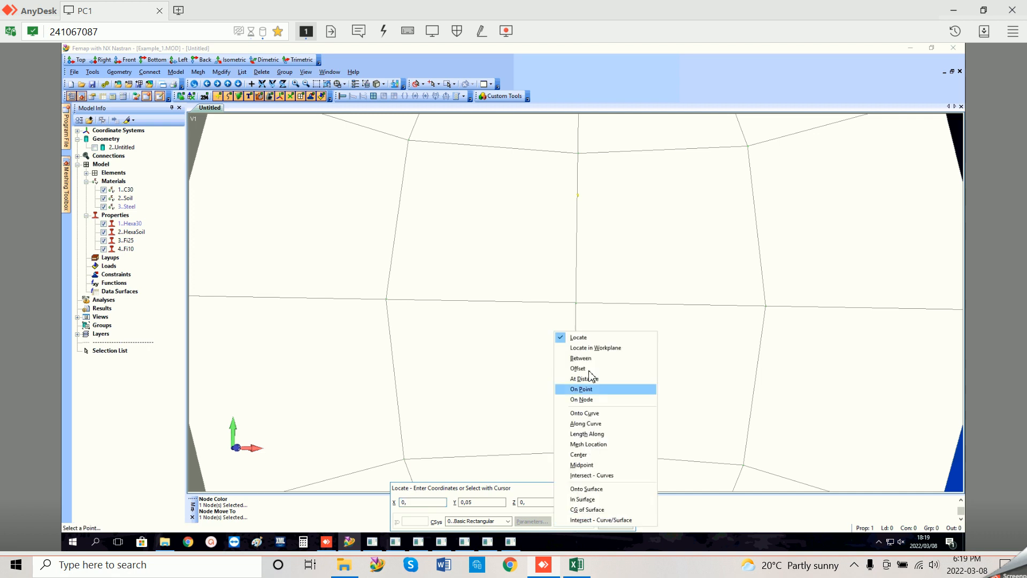
{"action": "left_click", "coordinate": [588, 338]}
{"action": "left_click_drag", "start_coordinate": [504, 502], "coordinate": [460, 502]}
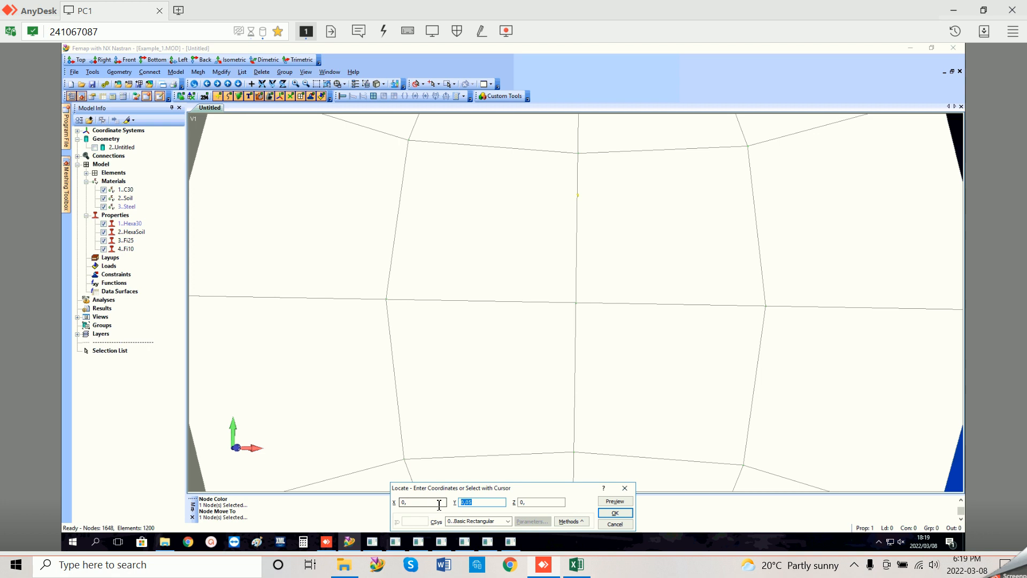
{"action": "type", "text": "0"}
{"action": "double_click", "coordinate": [527, 503]}
{"action": "type", "text": "0"}
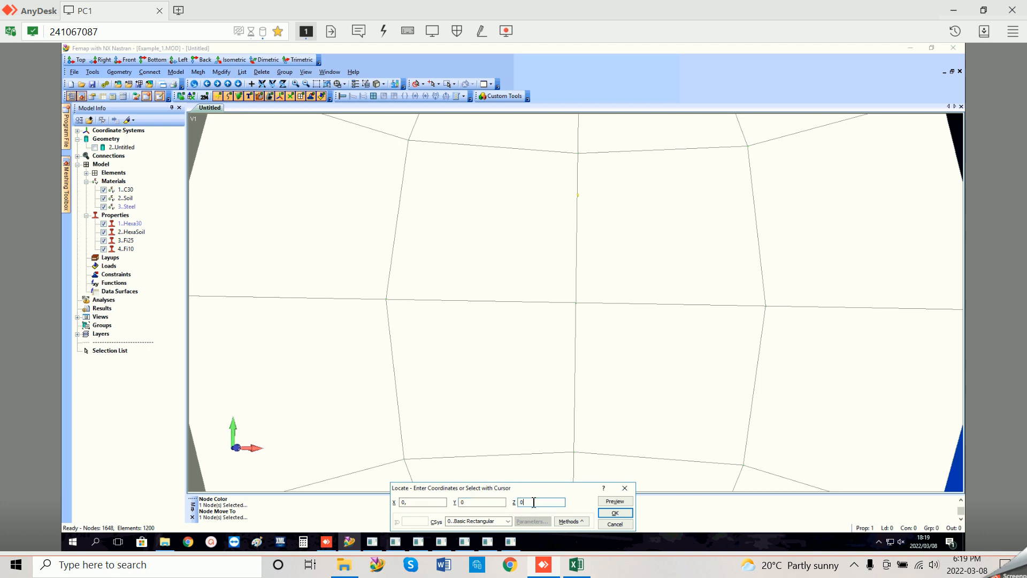
{"action": "left_click", "coordinate": [615, 513]}
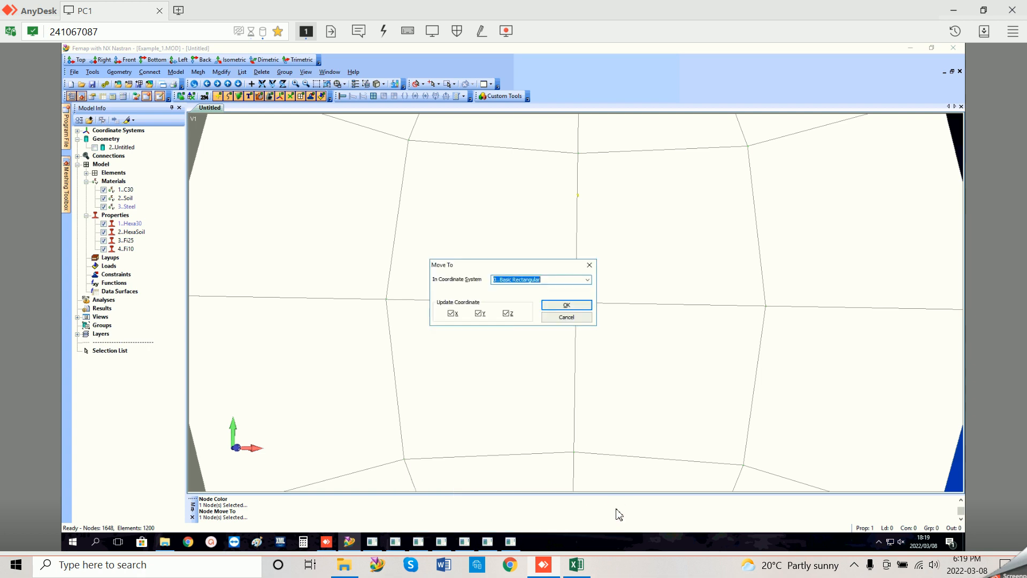
{"action": "left_click", "coordinate": [566, 304]}
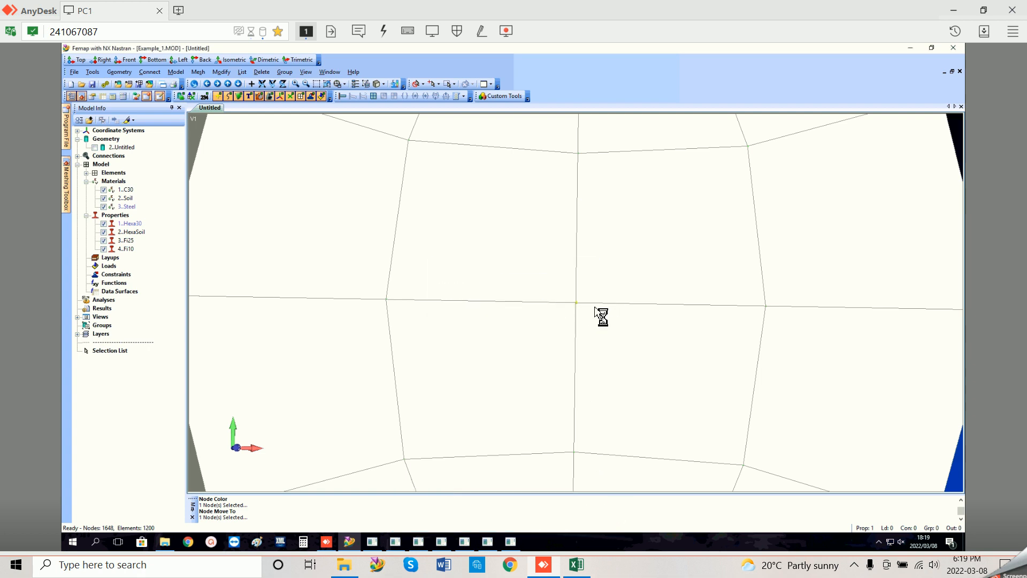
Step: Check the moved node at the core's center, and undo both the node move and the node color change
{"action": "scroll", "coordinate": [590, 309], "scroll_direction": "up", "scroll_amount": 1}
{"action": "scroll", "coordinate": [590, 309], "scroll_direction": "up", "scroll_amount": 2}
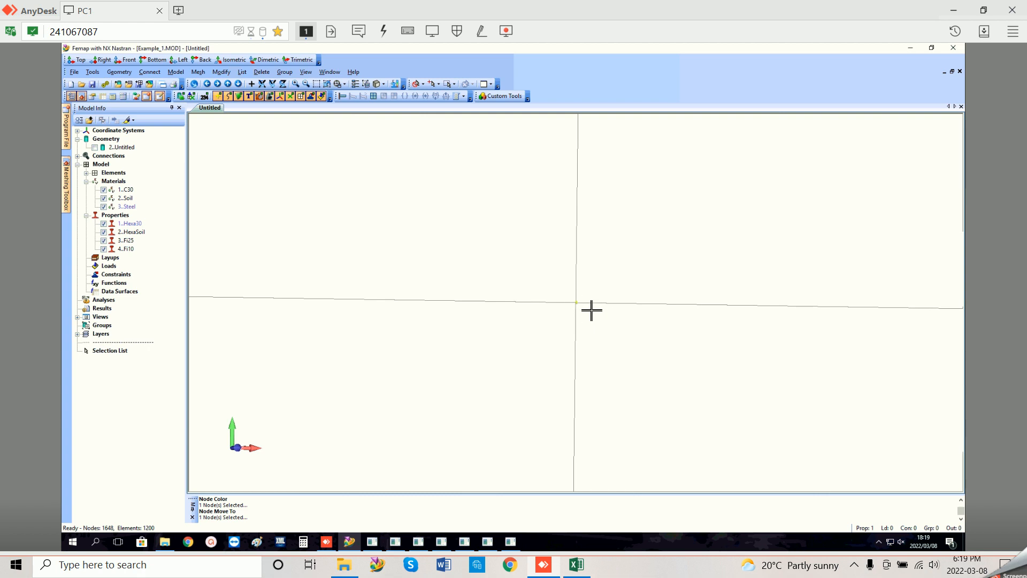
{"action": "left_click", "coordinate": [316, 84]}
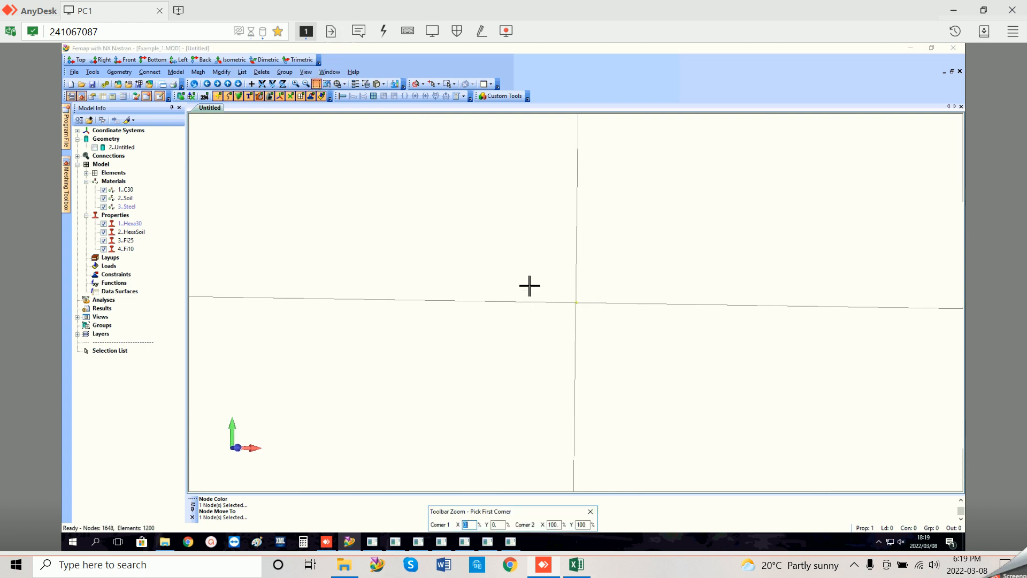
{"action": "left_click", "coordinate": [538, 284]}
{"action": "left_click", "coordinate": [608, 326]}
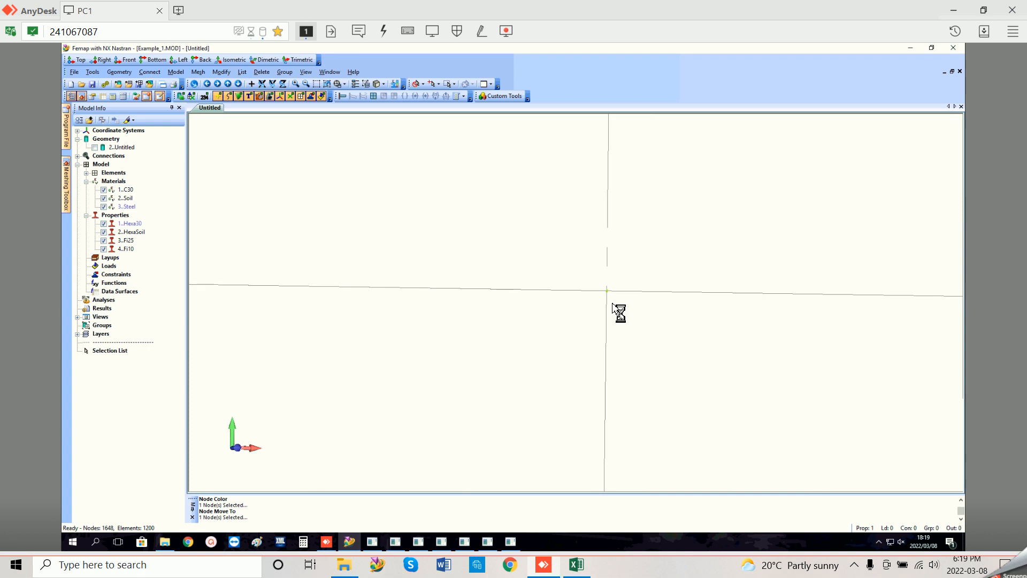
{"action": "key", "text": "ctrl+z"}
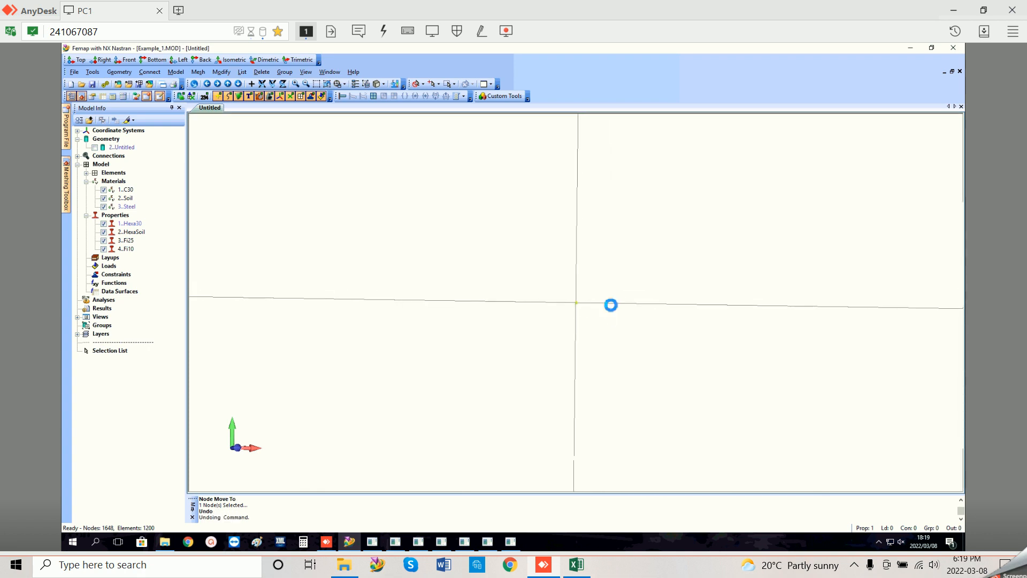
{"action": "key", "text": "ctrl+z"}
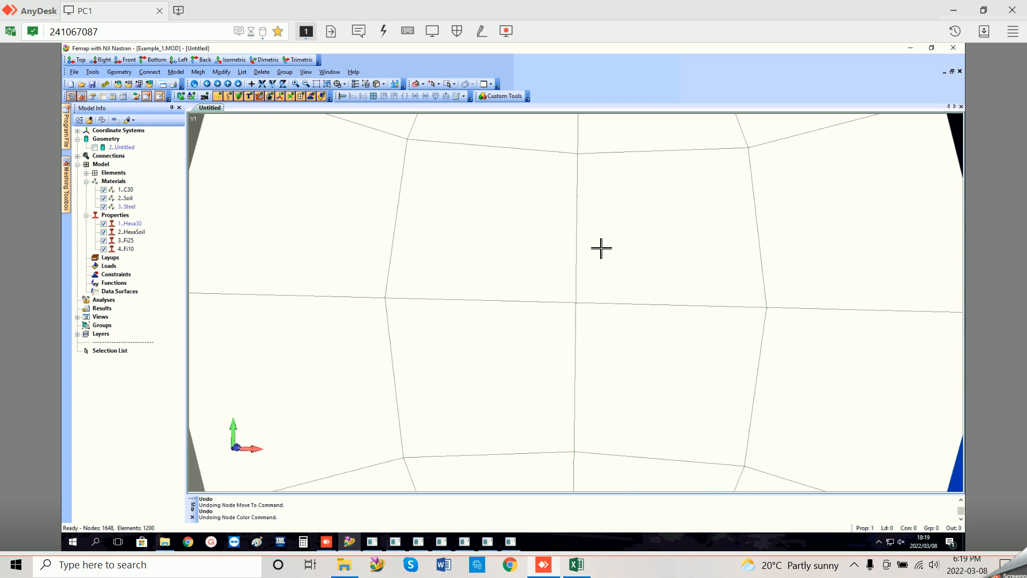
Step: Delete the copied node above the center of the core's end face
{"action": "middle_click_drag", "start_coordinate": [601, 247], "coordinate": [614, 250]}
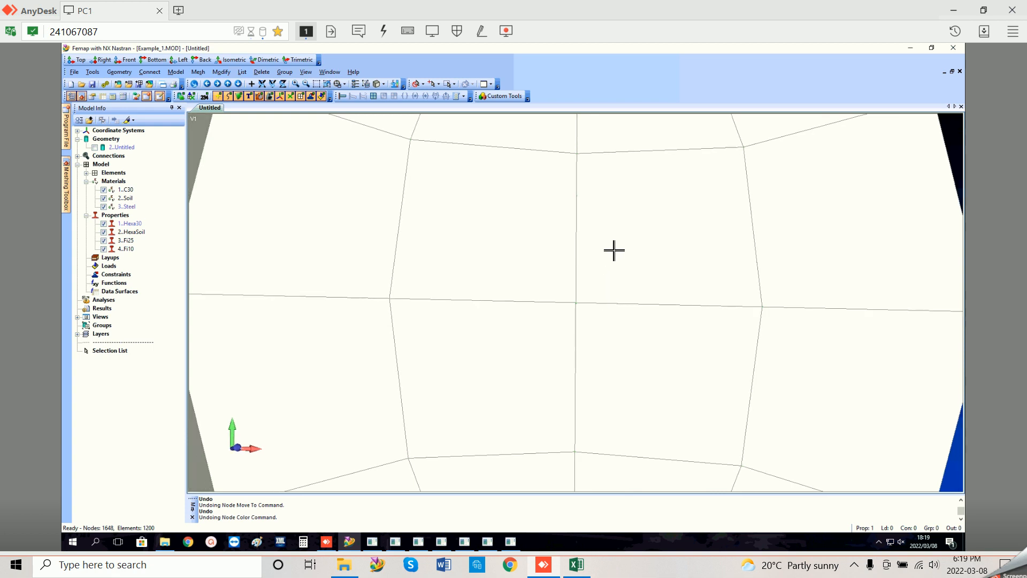
{"action": "left_click", "coordinate": [262, 72]}
{"action": "mouse_move", "coordinate": [291, 125]}
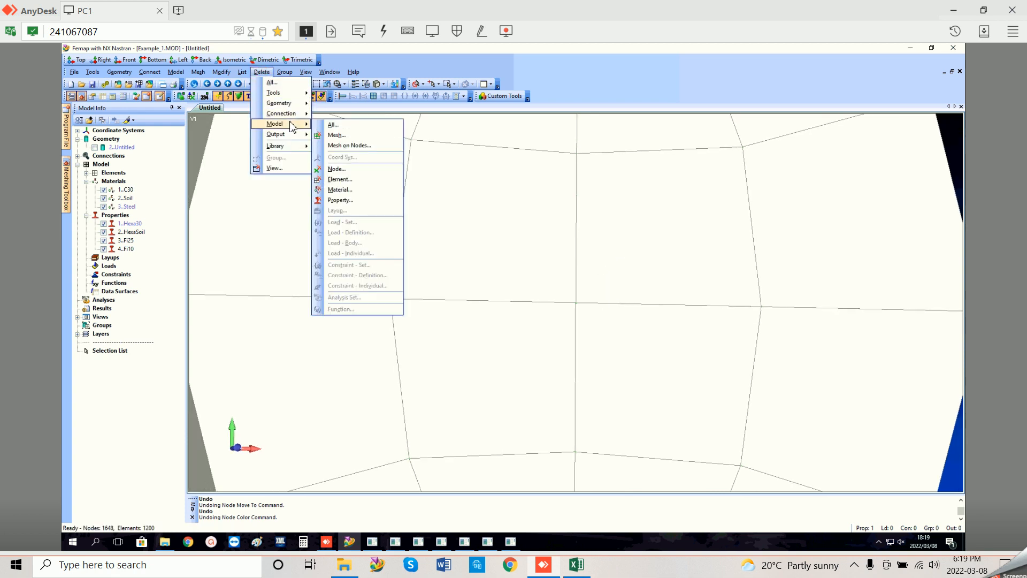
{"action": "left_click", "coordinate": [343, 169]}
{"action": "left_click", "coordinate": [576, 195]}
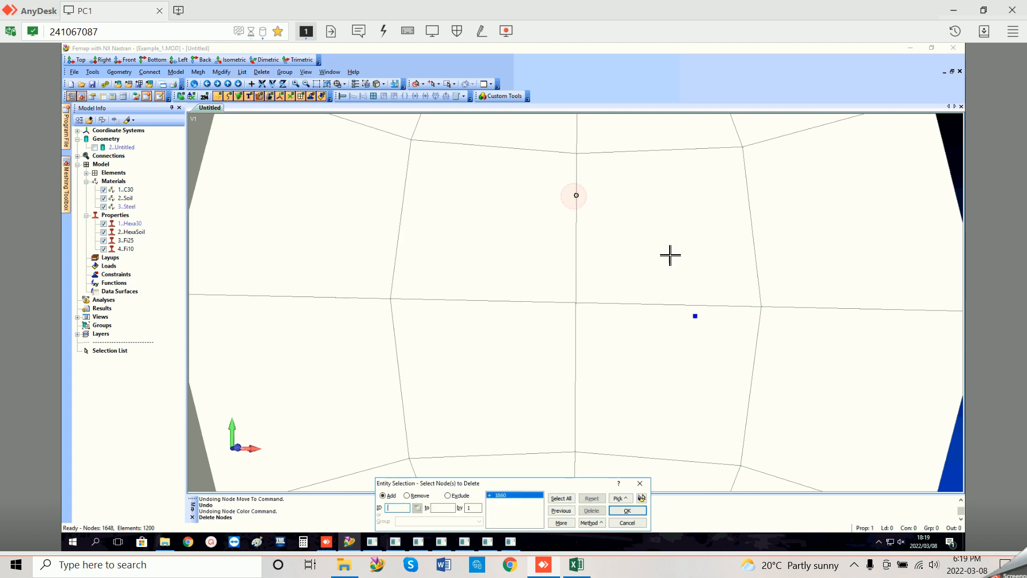
{"action": "left_click", "coordinate": [627, 510]}
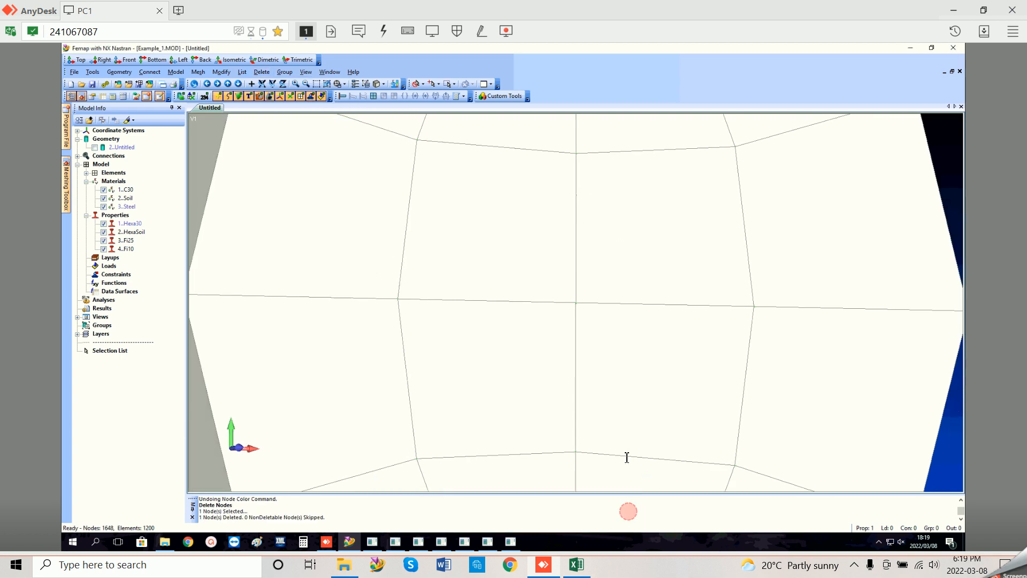
Step: Orient the model to the XY Top view with the core's whole end face shown
{"action": "key", "text": "F8"}
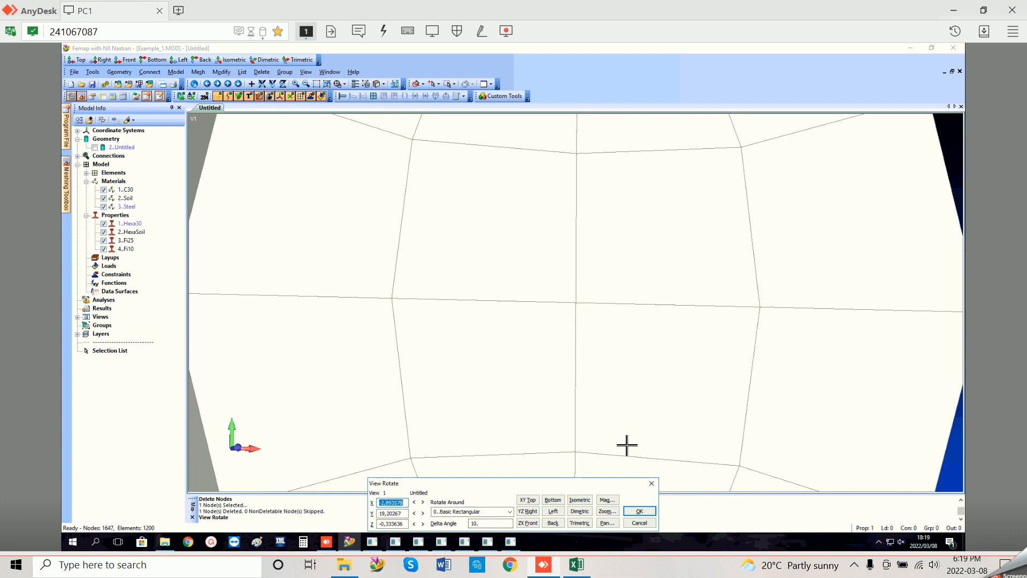
{"action": "left_click", "coordinate": [527, 500]}
{"action": "left_click", "coordinate": [639, 511]}
{"action": "key", "text": "ctrl+a"}
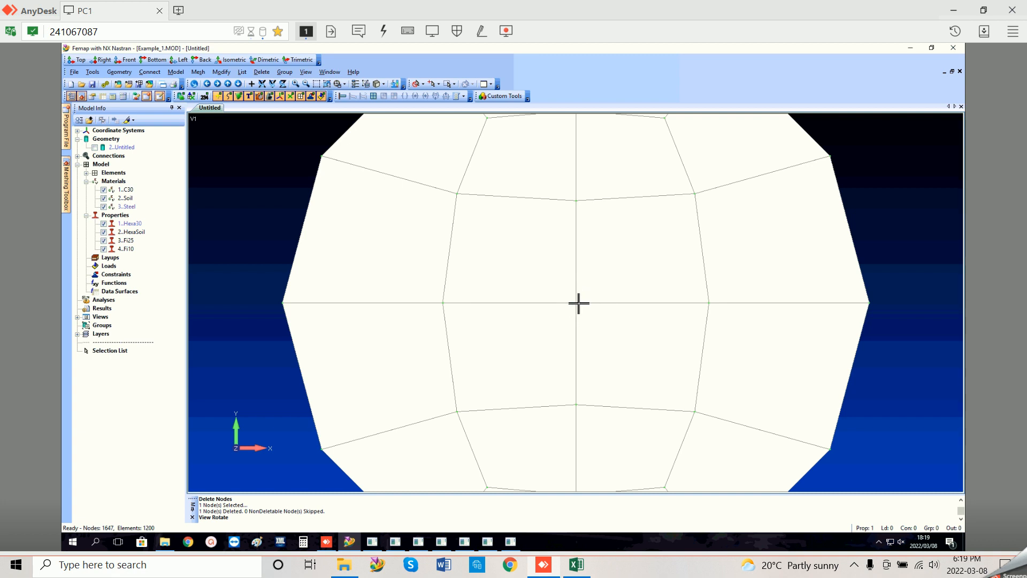
{"action": "scroll", "coordinate": [542, 244], "scroll_direction": "down", "scroll_amount": 5}
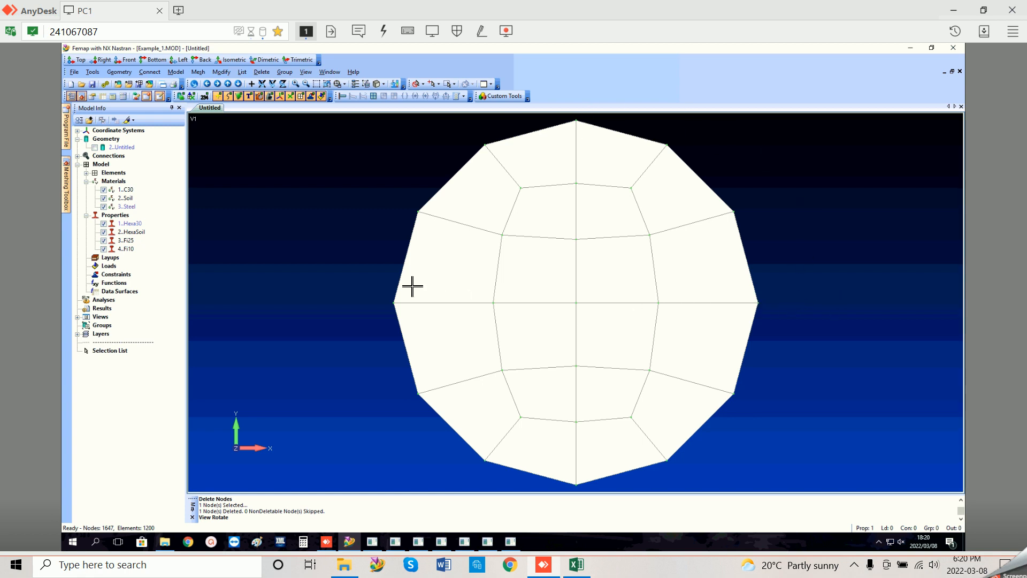
{"action": "left_click", "coordinate": [95, 147]}
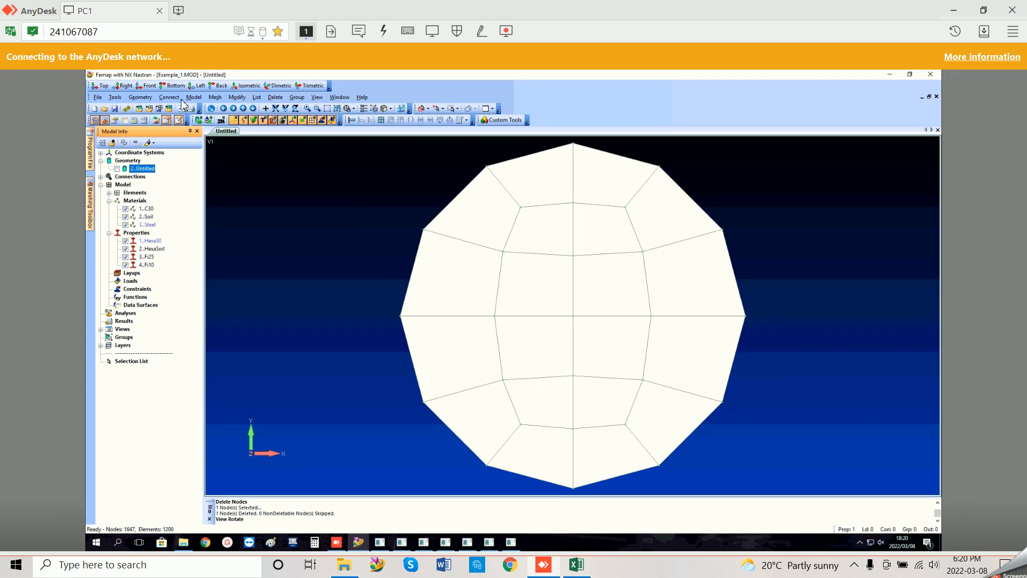
Step: Begin a solid slice on solid 2 using the Nodes method to define the intersection plane
{"action": "left_click", "coordinate": [139, 98]}
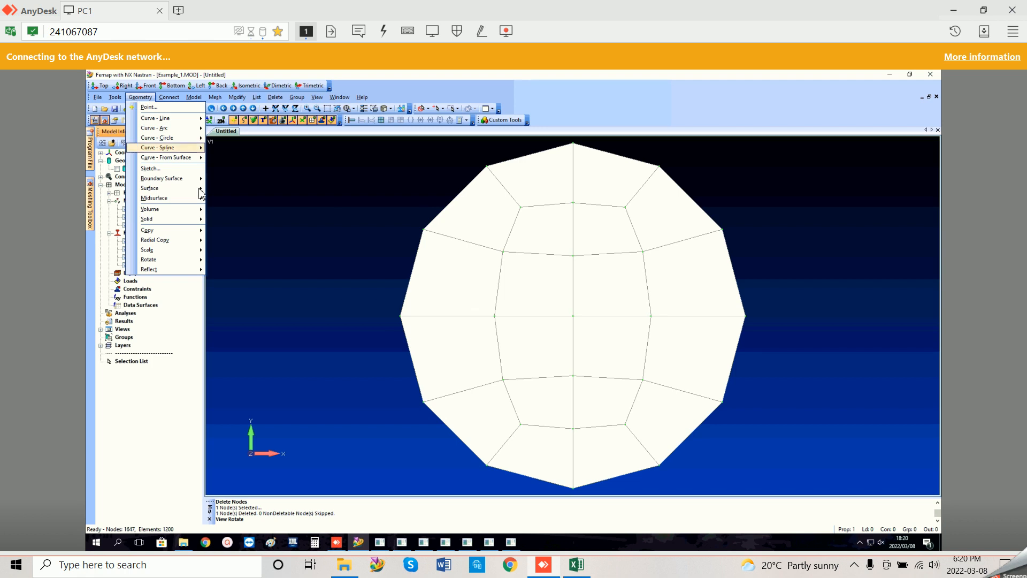
{"action": "mouse_move", "coordinate": [197, 220]}
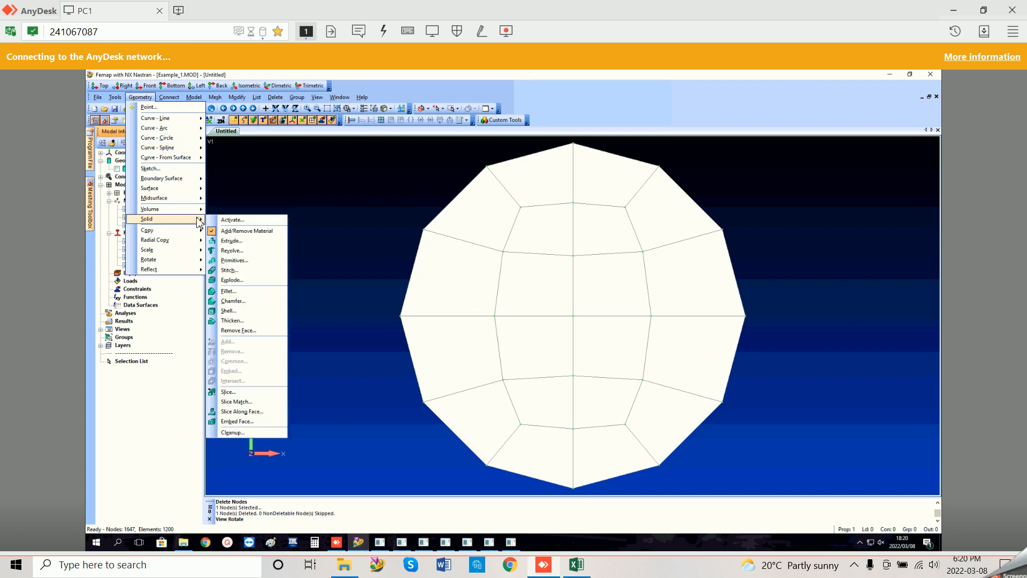
{"action": "left_click", "coordinate": [244, 393]}
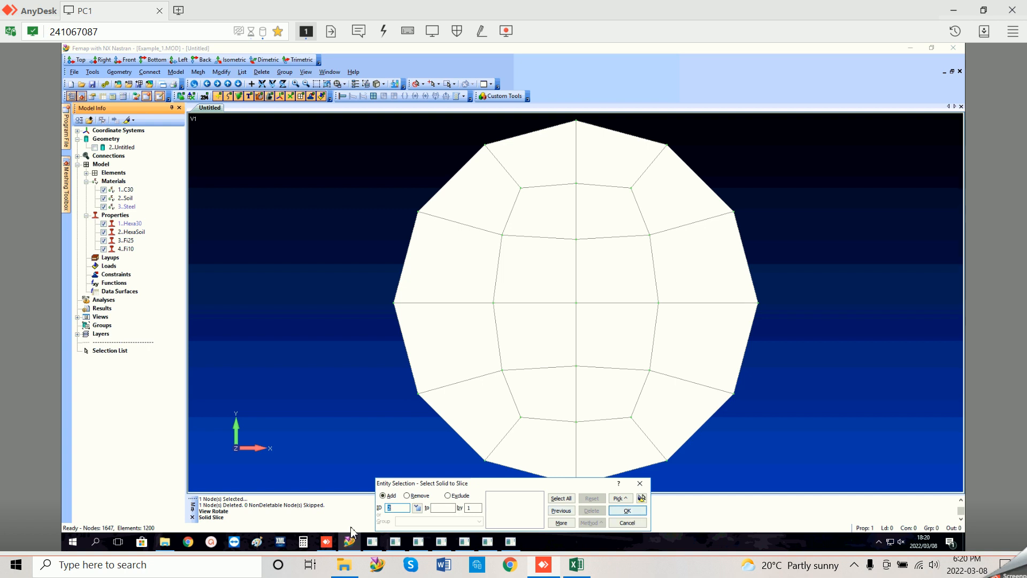
{"action": "left_click", "coordinate": [393, 509]}
{"action": "left_click", "coordinate": [629, 512]}
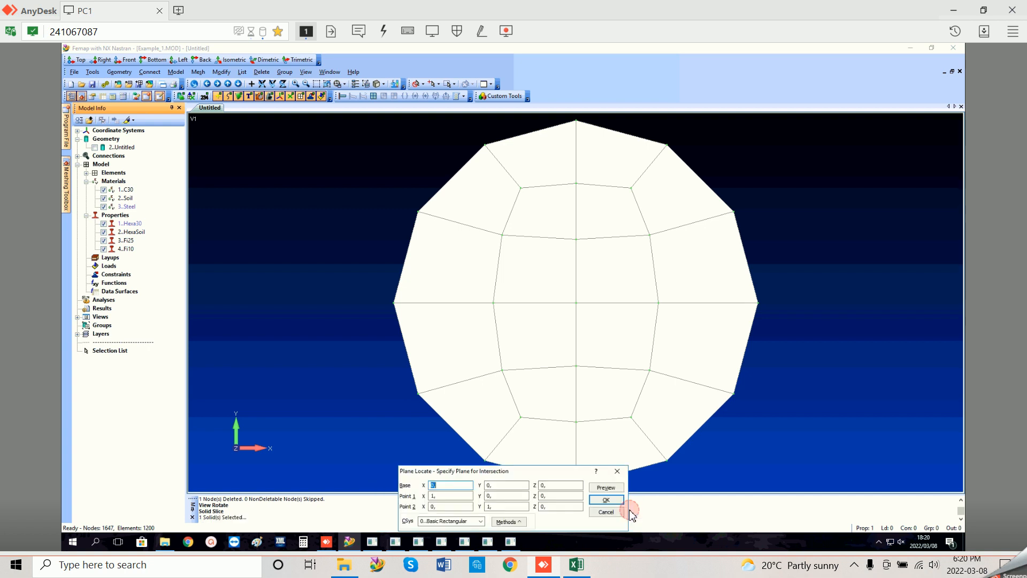
{"action": "left_click", "coordinate": [513, 522]}
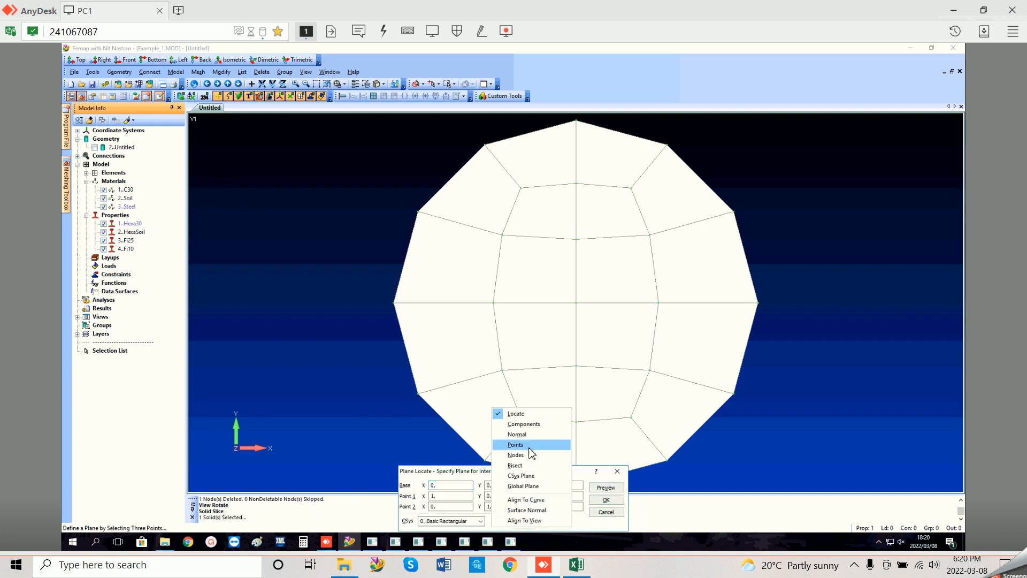
{"action": "left_click", "coordinate": [526, 456]}
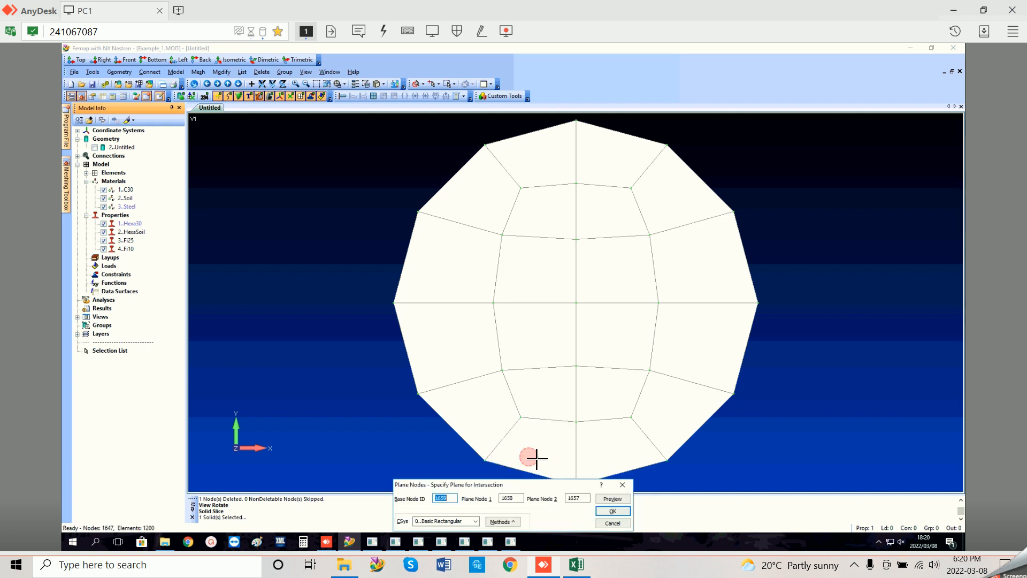
Step: Slice the solid through the end face's outermost +X node, its center node and the matching outermost +X node at the core's far end
{"action": "left_click", "coordinate": [781, 305]}
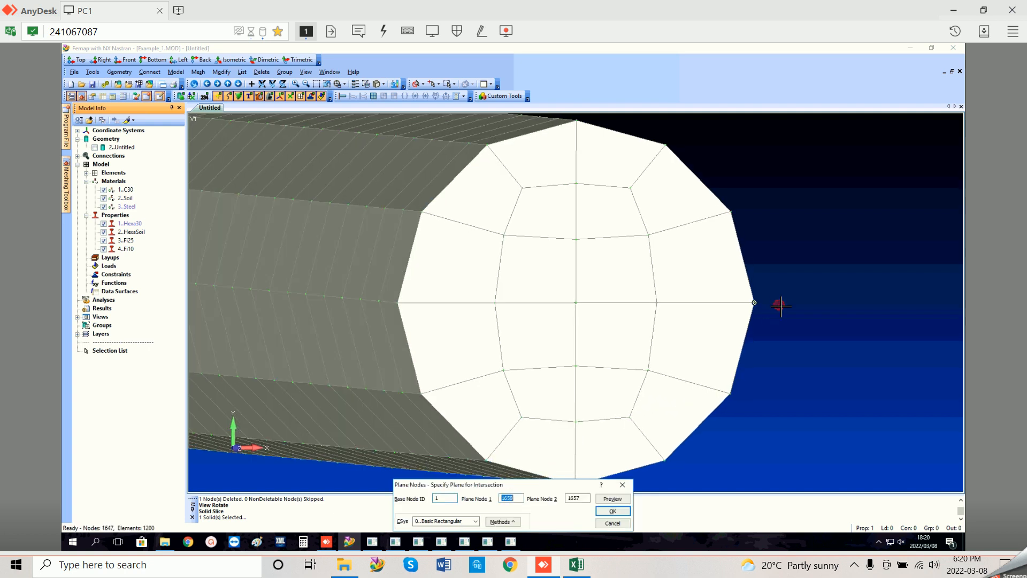
{"action": "left_click", "coordinate": [576, 303]}
{"action": "middle_click_drag", "start_coordinate": [654, 332], "coordinate": [627, 330]}
{"action": "left_click", "coordinate": [316, 84]}
{"action": "left_click", "coordinate": [929, 290]}
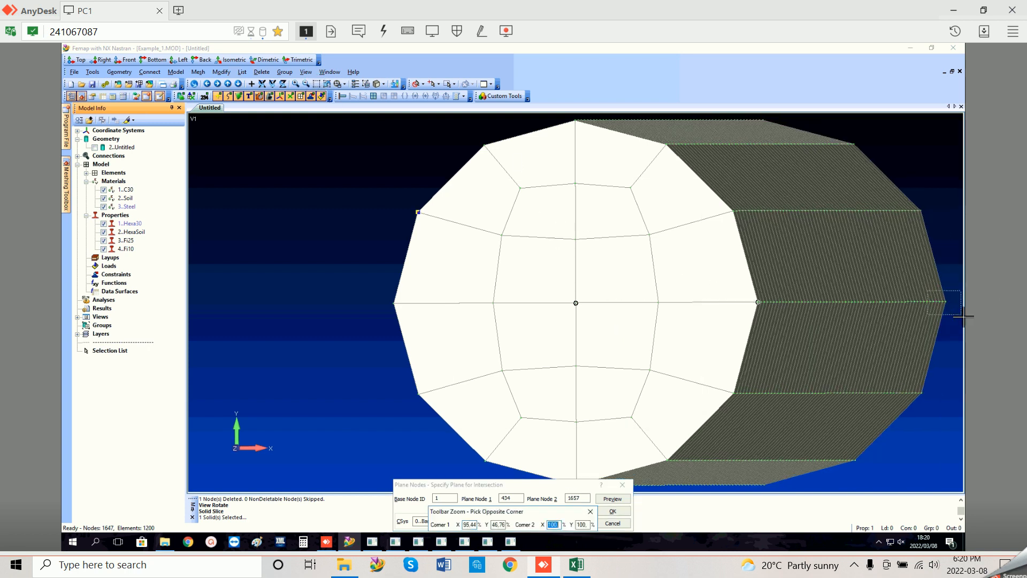
{"action": "left_click", "coordinate": [962, 315]}
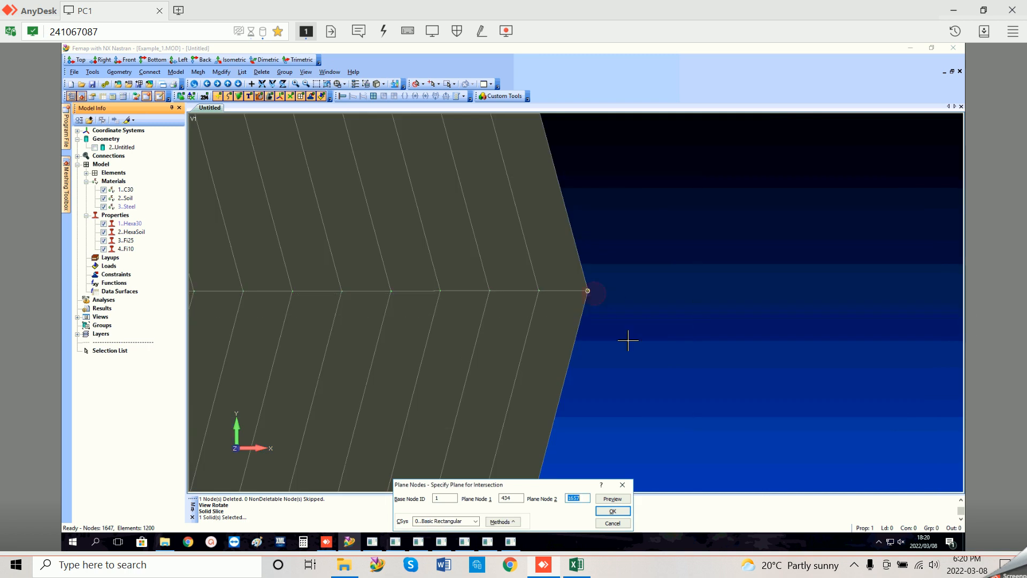
{"action": "left_click", "coordinate": [612, 511]}
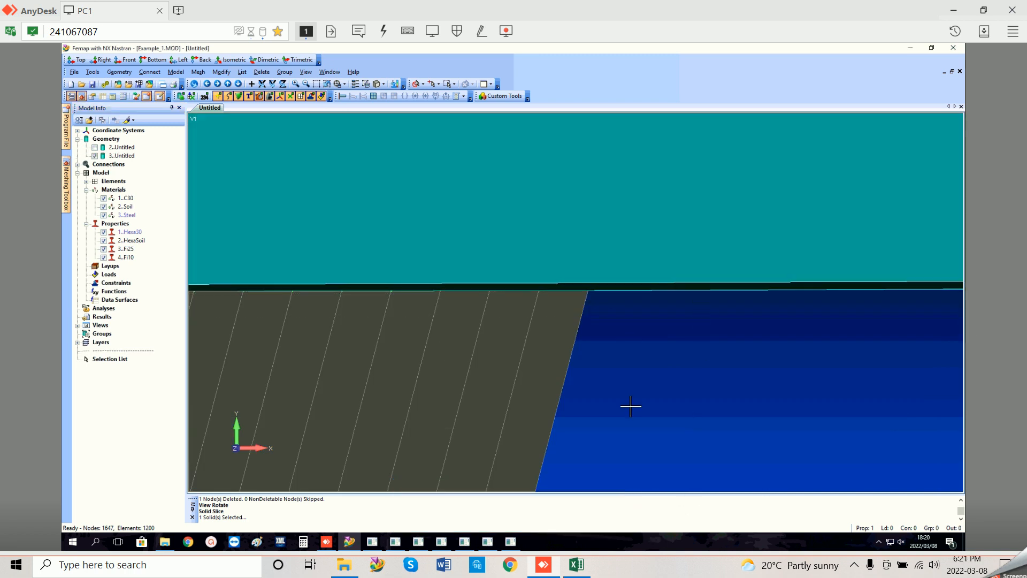
Step: Check both halves of the sliced solid in the XY Top view and delete the lower half, solid 2
{"action": "left_click", "coordinate": [552, 511]}
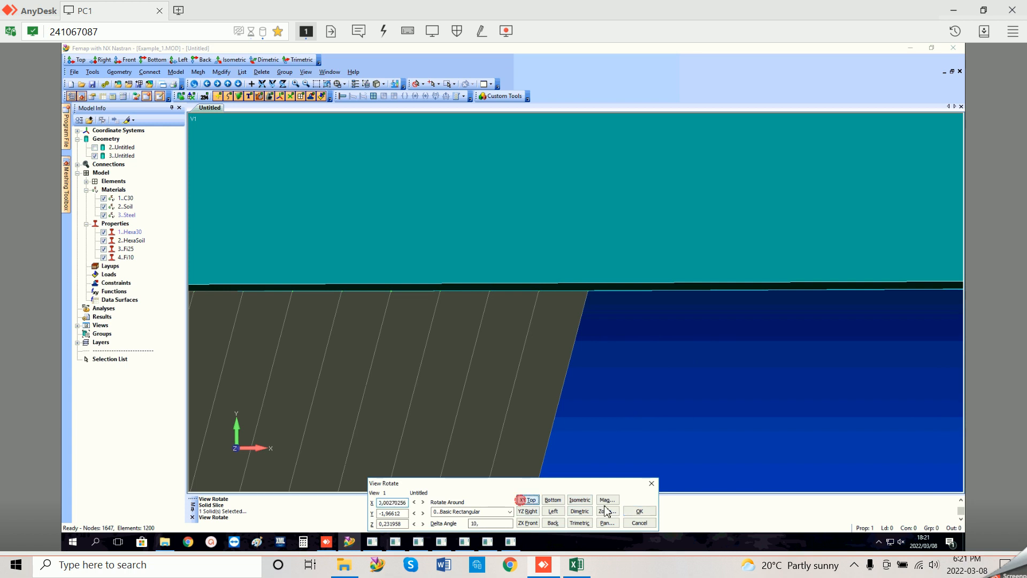
{"action": "left_click", "coordinate": [639, 511]}
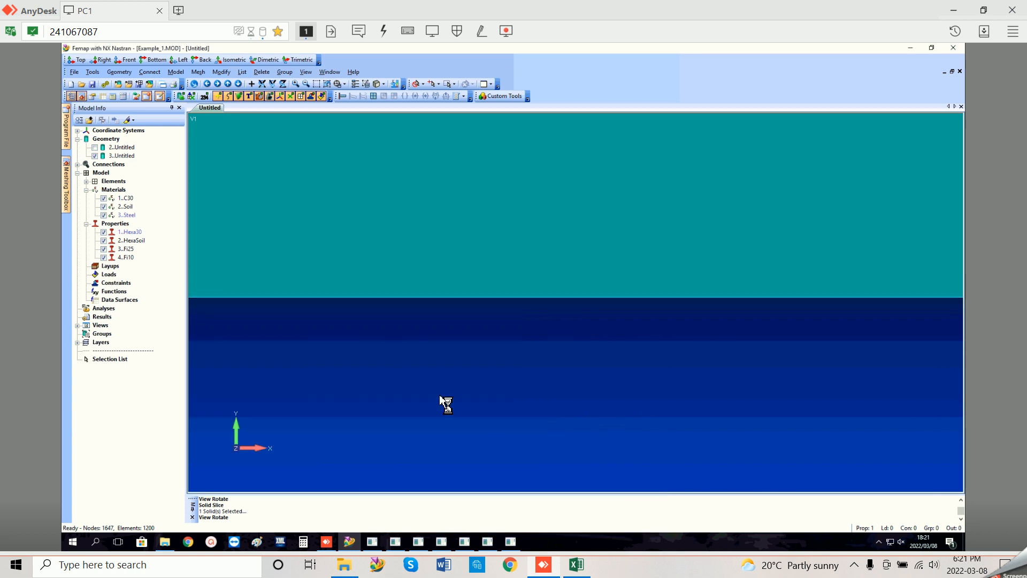
{"action": "scroll", "coordinate": [439, 397], "scroll_direction": "down", "scroll_amount": 5}
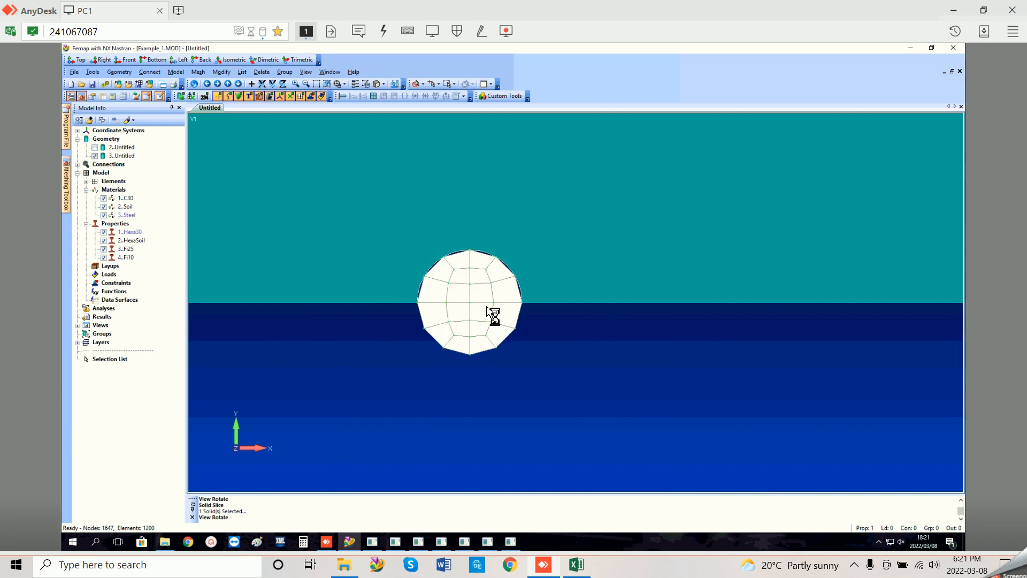
{"action": "scroll", "coordinate": [470, 306], "scroll_direction": "up", "scroll_amount": 4}
{"action": "left_click", "coordinate": [95, 147]}
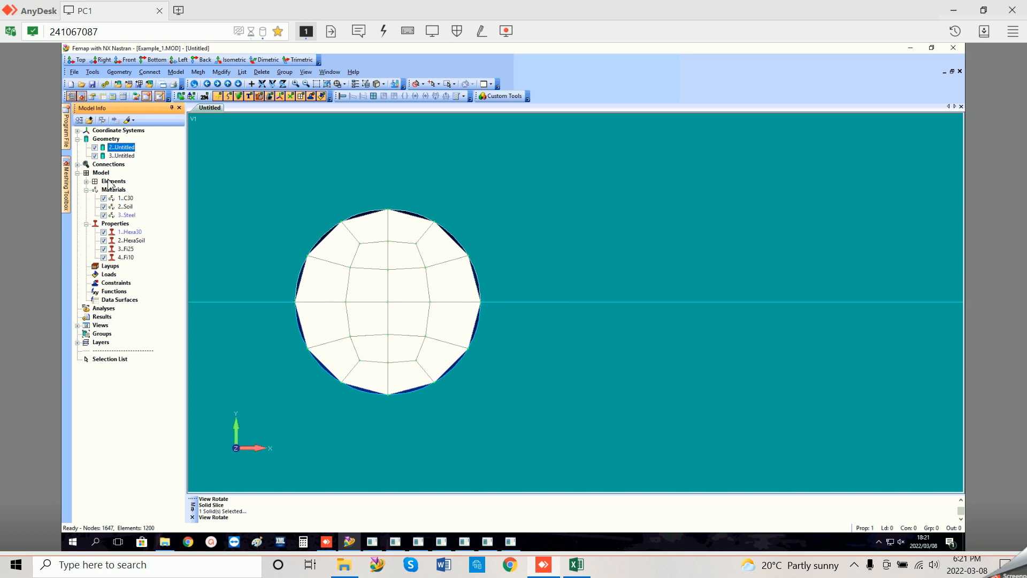
{"action": "left_click", "coordinate": [95, 155]}
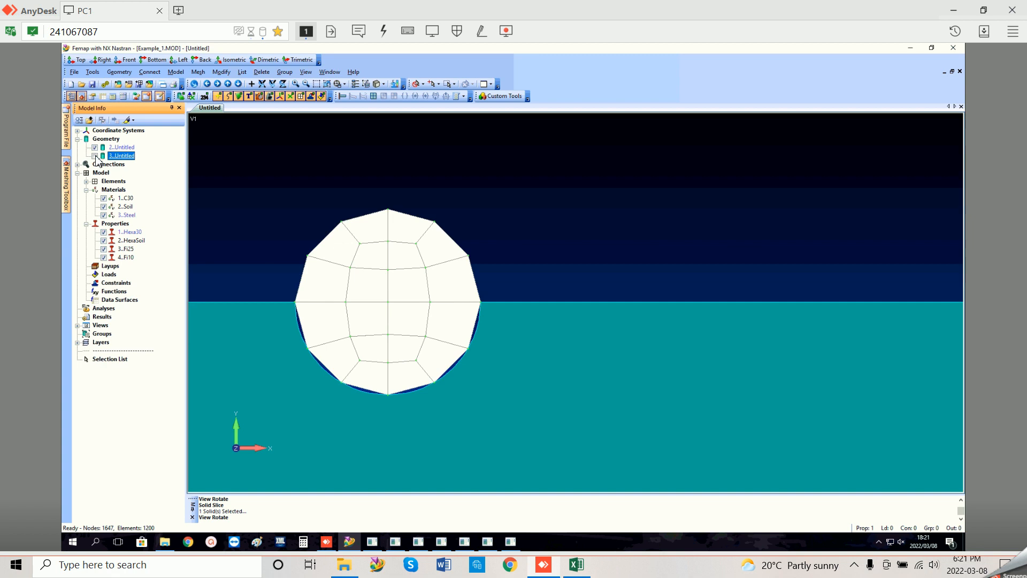
{"action": "left_click", "coordinate": [95, 156]}
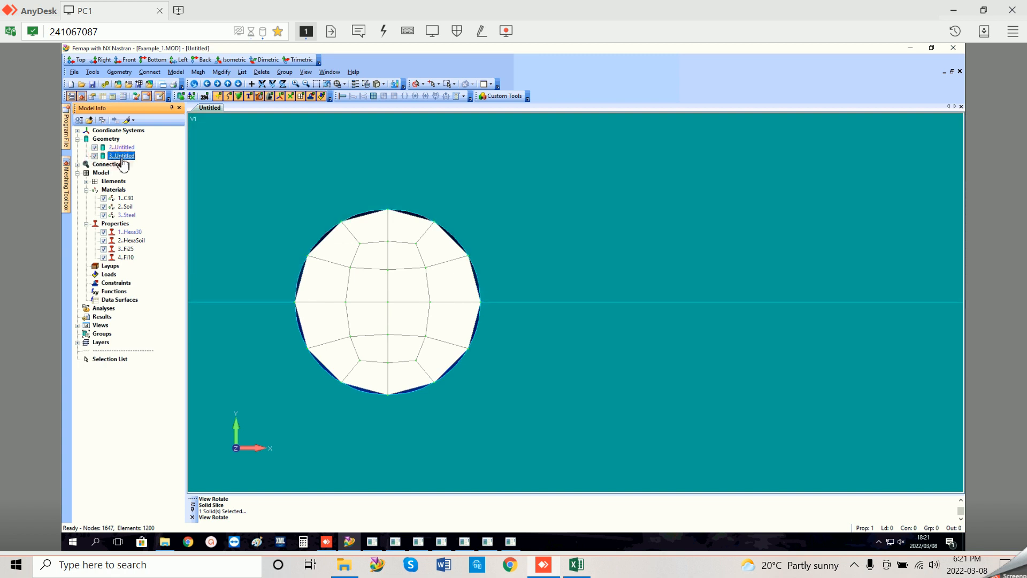
{"action": "left_click", "coordinate": [96, 150]}
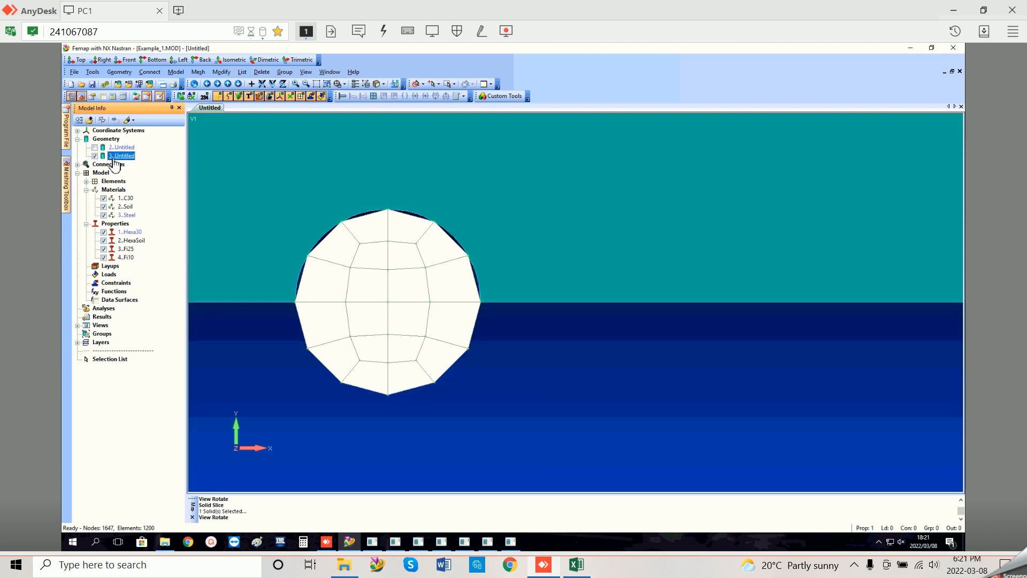
{"action": "right_click", "coordinate": [117, 149]}
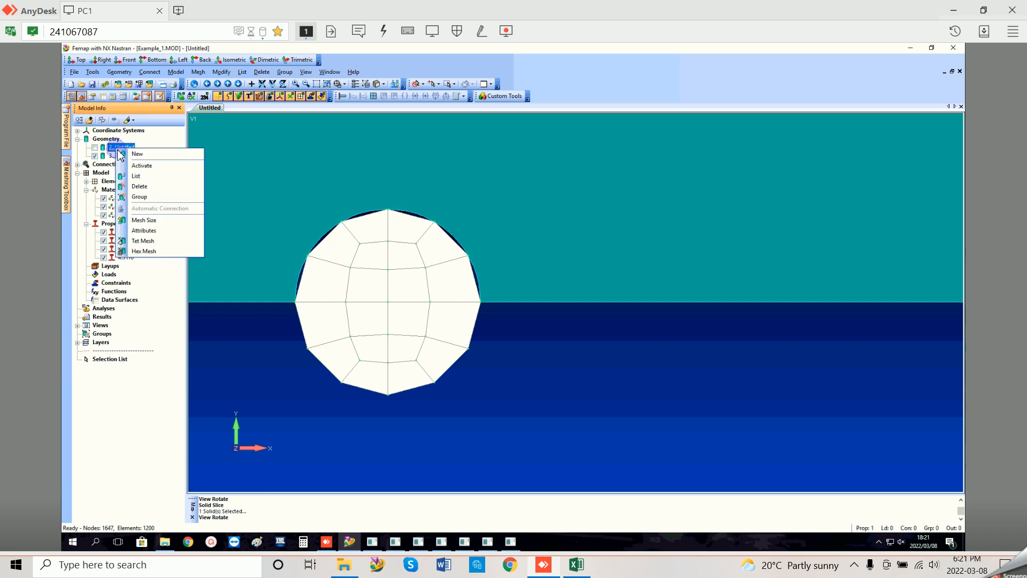
{"action": "left_click", "coordinate": [136, 186]}
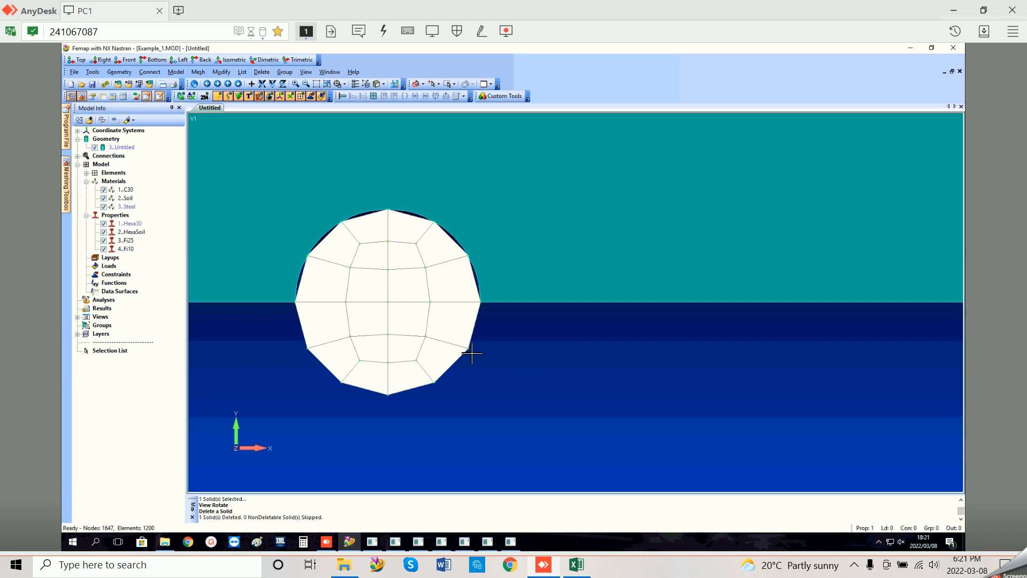
Step: Hide the remaining upper solid around the core and select solid 3 for a new slice
{"action": "middle_click_drag", "start_coordinate": [467, 353], "coordinate": [466, 353]}
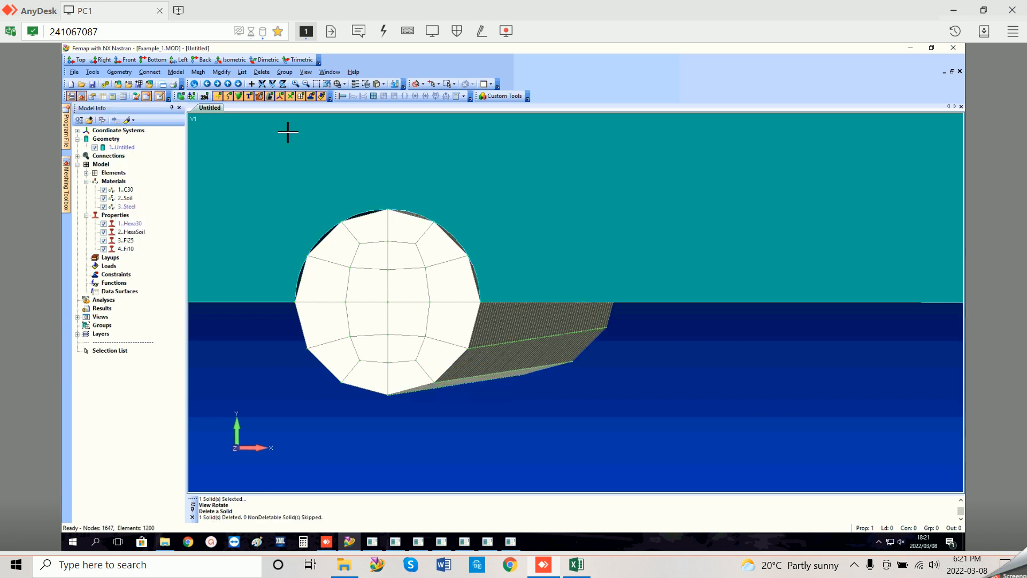
{"action": "left_click", "coordinate": [207, 84]}
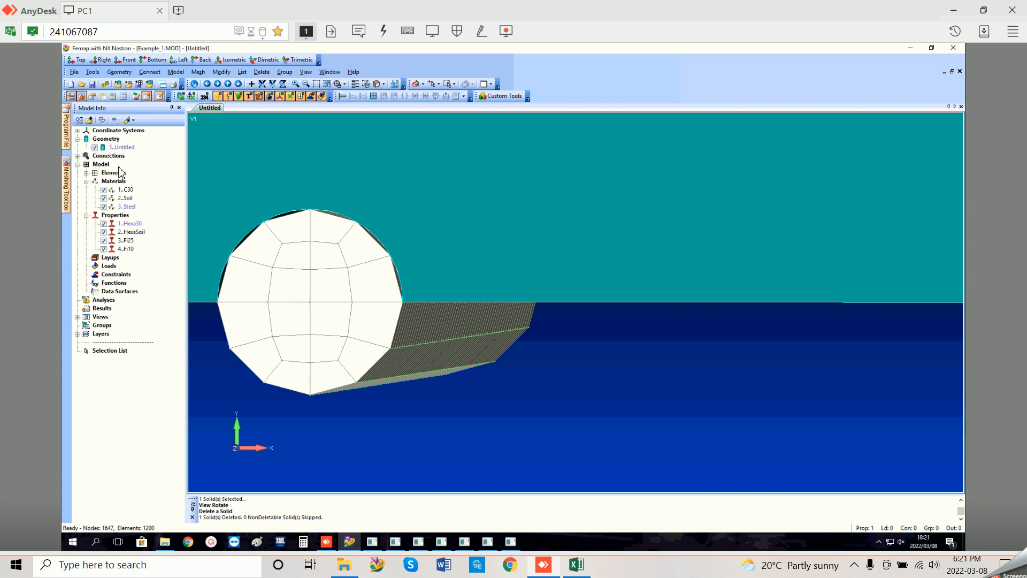
{"action": "left_click", "coordinate": [119, 72]}
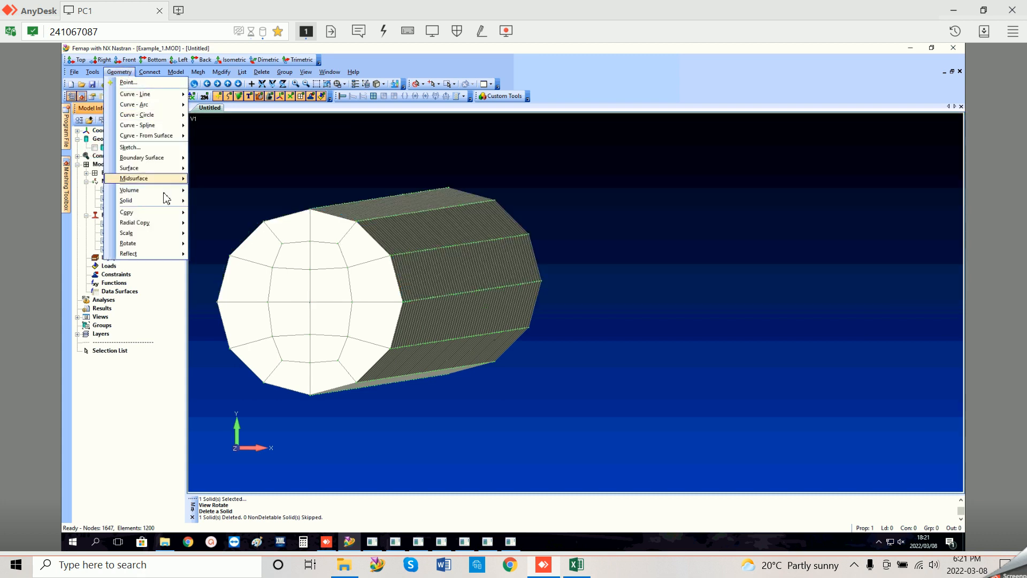
{"action": "mouse_move", "coordinate": [166, 201]}
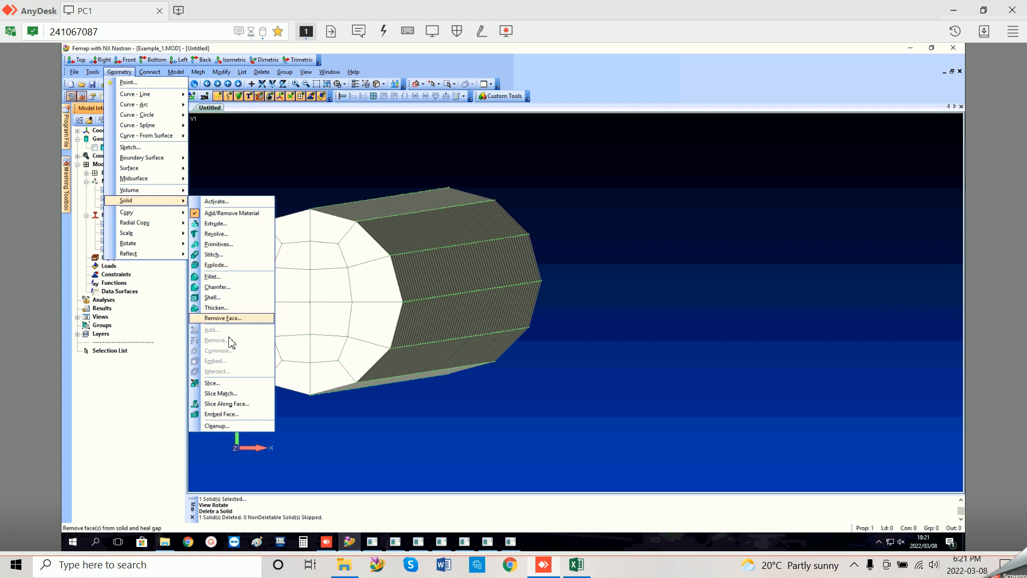
{"action": "left_click", "coordinate": [228, 383]}
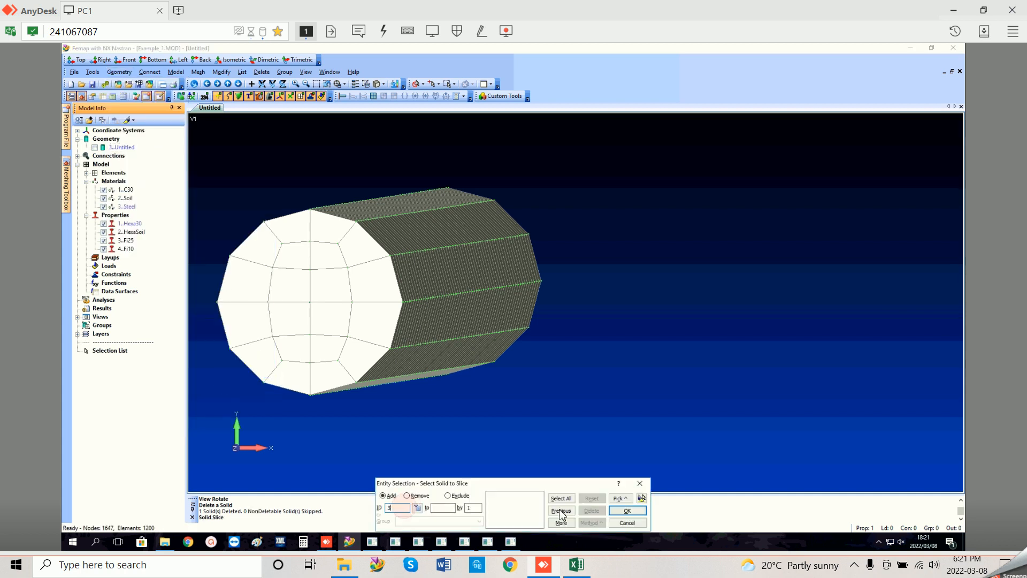
{"action": "left_click", "coordinate": [629, 511]}
Step: Slice solid 3 through the outer end-face node just above the +X one, the center node and the matching far-end node
{"action": "middle_click_drag", "start_coordinate": [499, 349], "coordinate": [524, 327]}
{"action": "left_click", "coordinate": [409, 243]}
{"action": "left_click", "coordinate": [320, 299]}
{"action": "middle_click_drag", "start_coordinate": [505, 324], "coordinate": [461, 322]}
{"action": "left_click", "coordinate": [845, 320]}
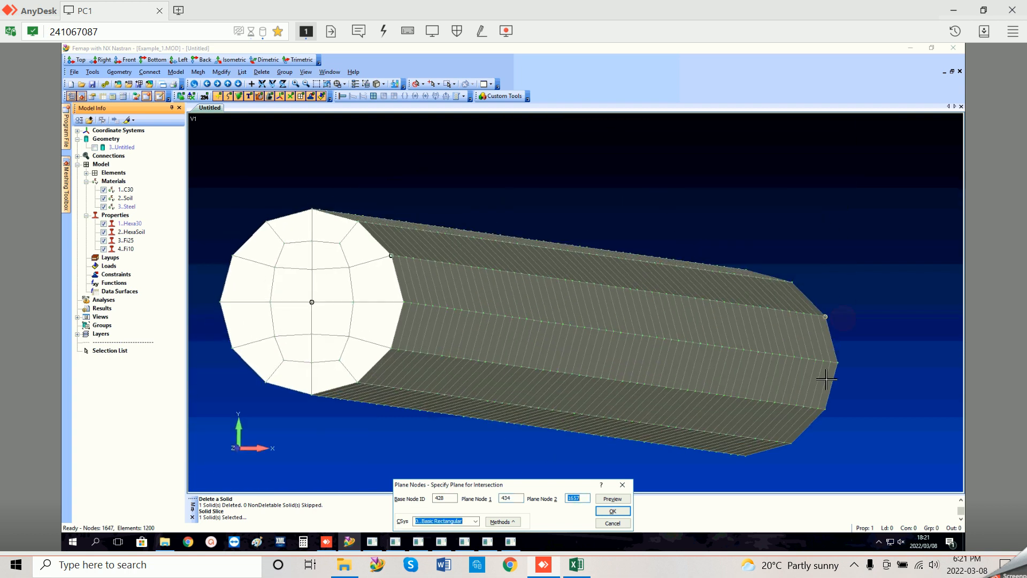
{"action": "left_click", "coordinate": [612, 511]}
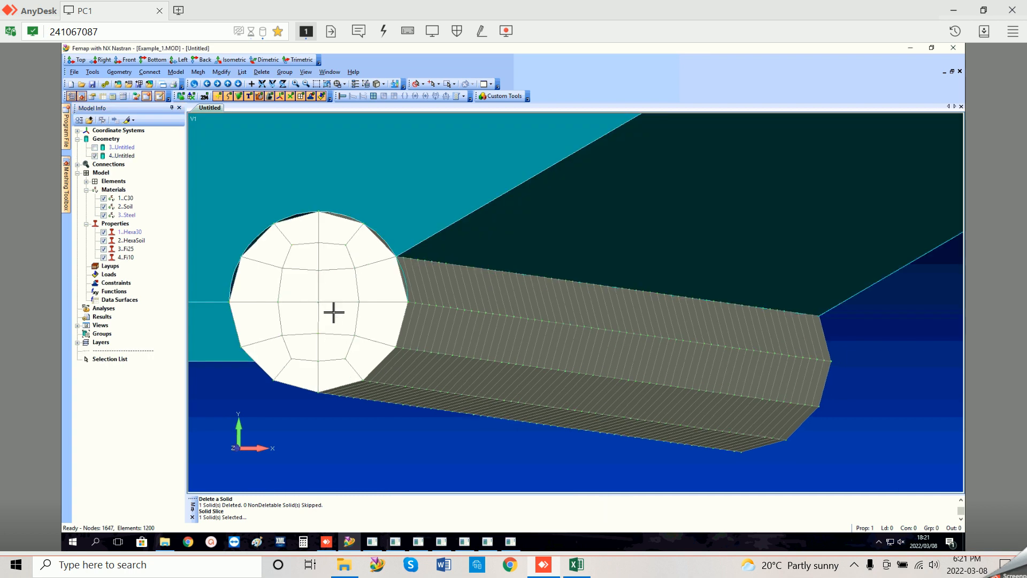
{"action": "key", "text": "F8"}
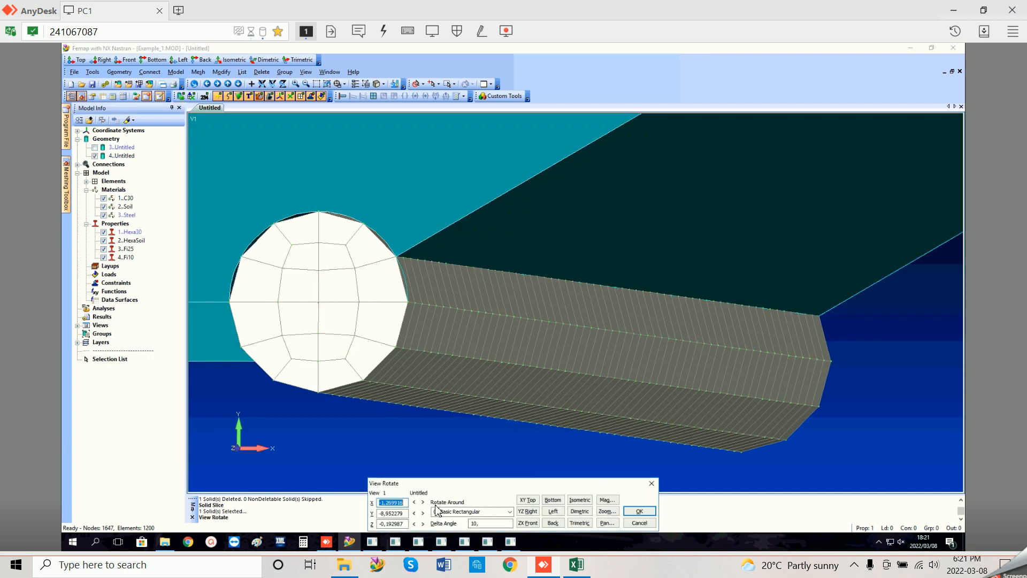
Step: Check solids 3 and 4 individually and together in the XY Top view, and hide both around the core
{"action": "left_click", "coordinate": [527, 500]}
{"action": "left_click", "coordinate": [632, 511]}
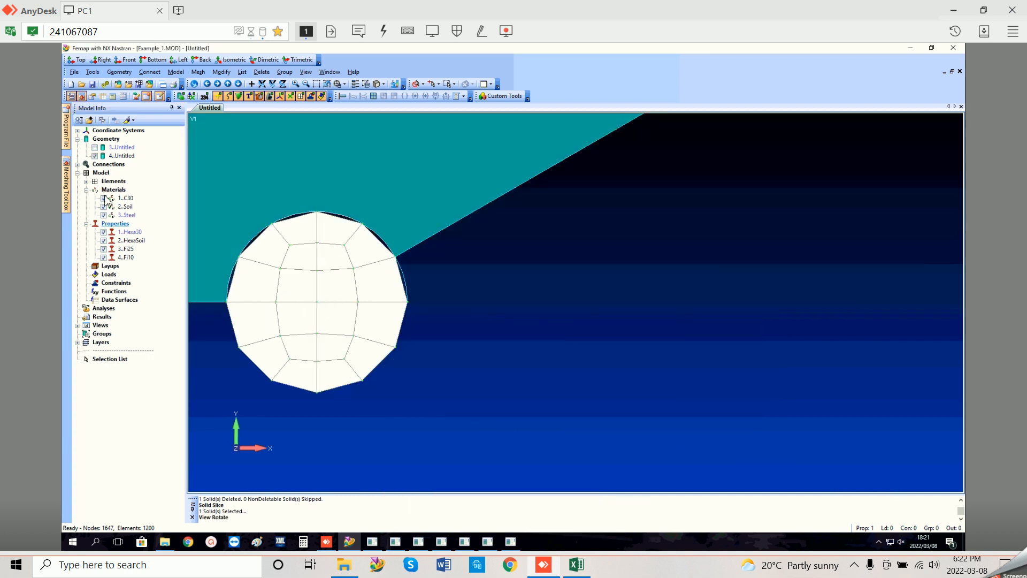
{"action": "left_click", "coordinate": [95, 149]}
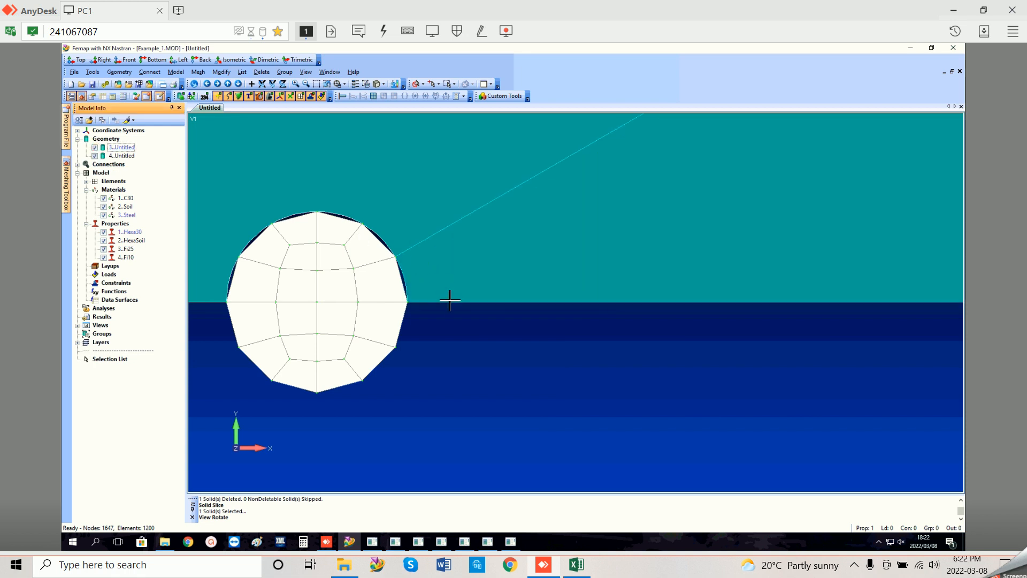
{"action": "left_click", "coordinate": [95, 156]}
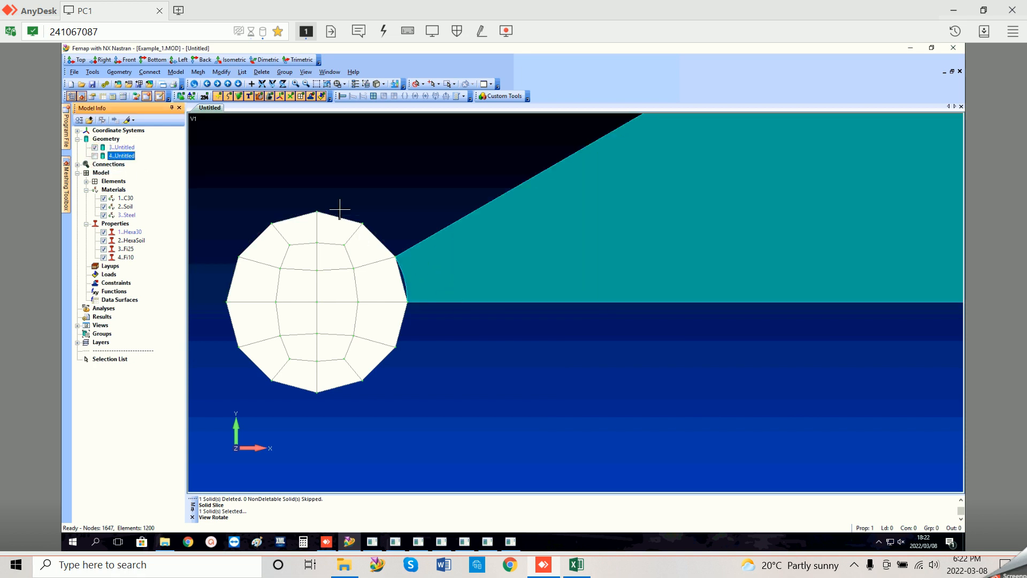
{"action": "left_click", "coordinate": [95, 147]}
{"action": "left_click", "coordinate": [95, 156]}
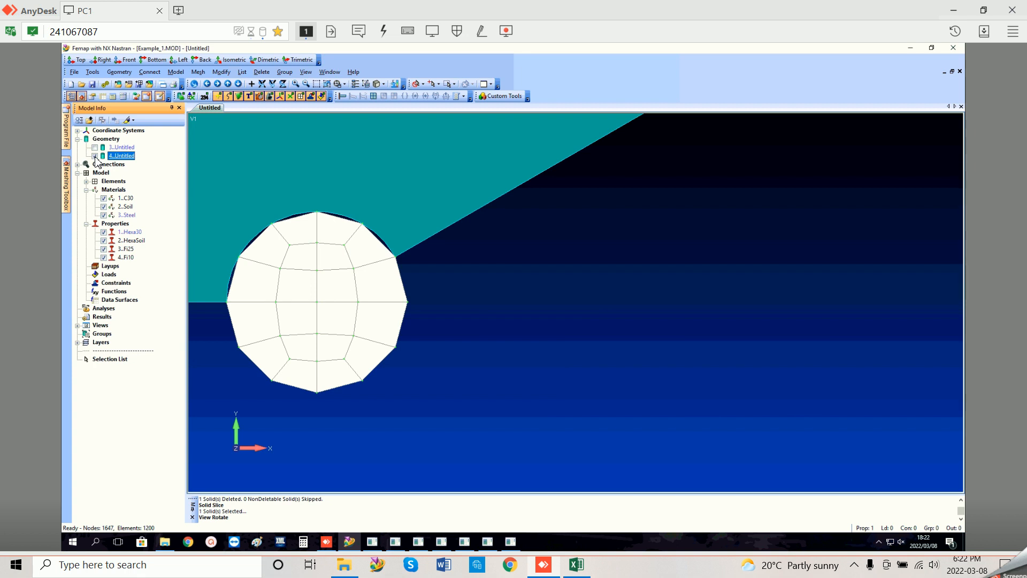
{"action": "left_click", "coordinate": [95, 156]}
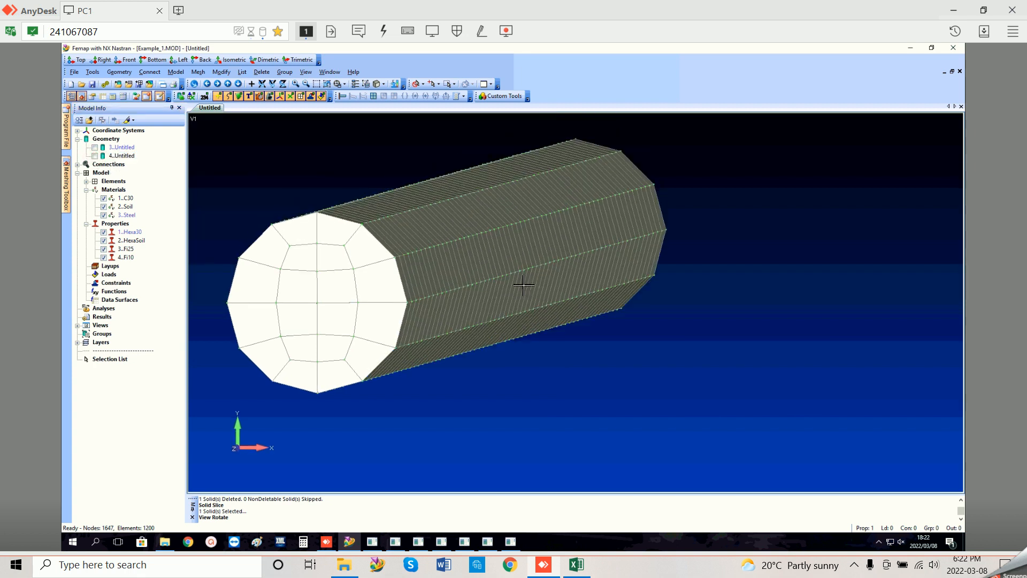
Step: Slice solid 4 through the outer end-face node next to the topmost one on the +X side, the center node and the matching far-end node
{"action": "right_click", "coordinate": [524, 306]}
{"action": "left_click", "coordinate": [559, 308]}
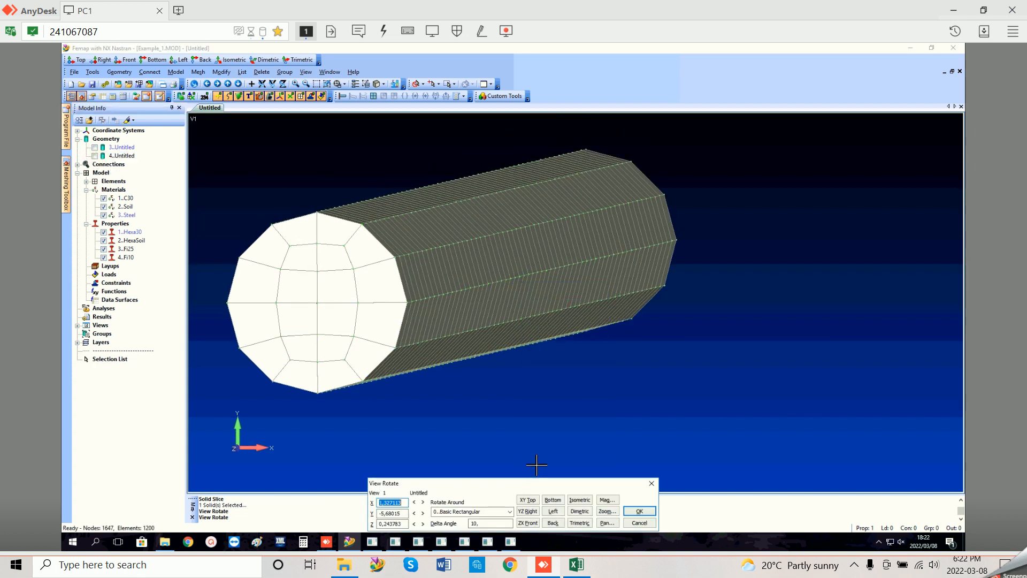
{"action": "left_click", "coordinate": [640, 510]}
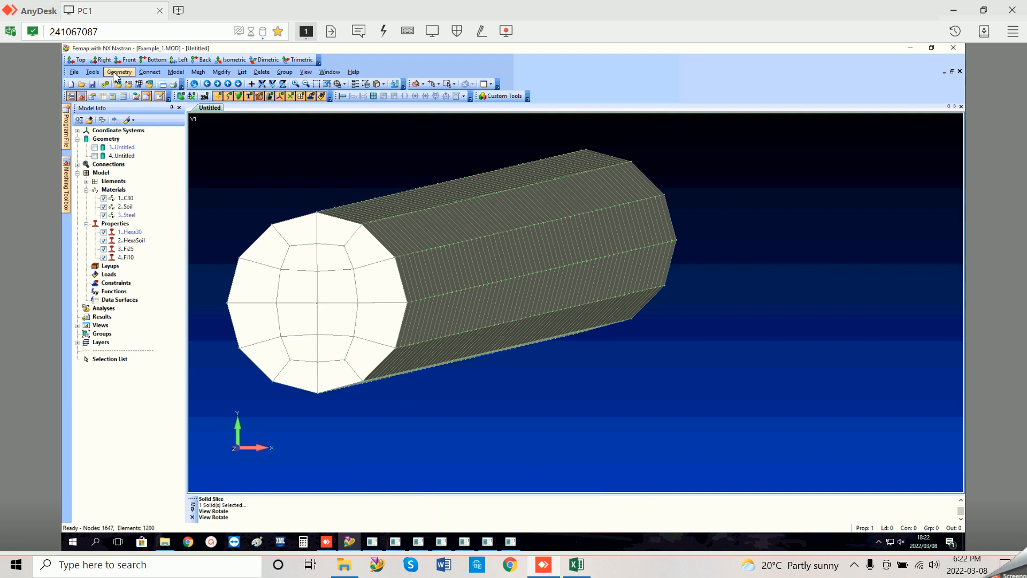
{"action": "left_click", "coordinate": [118, 72]}
{"action": "mouse_move", "coordinate": [150, 200]}
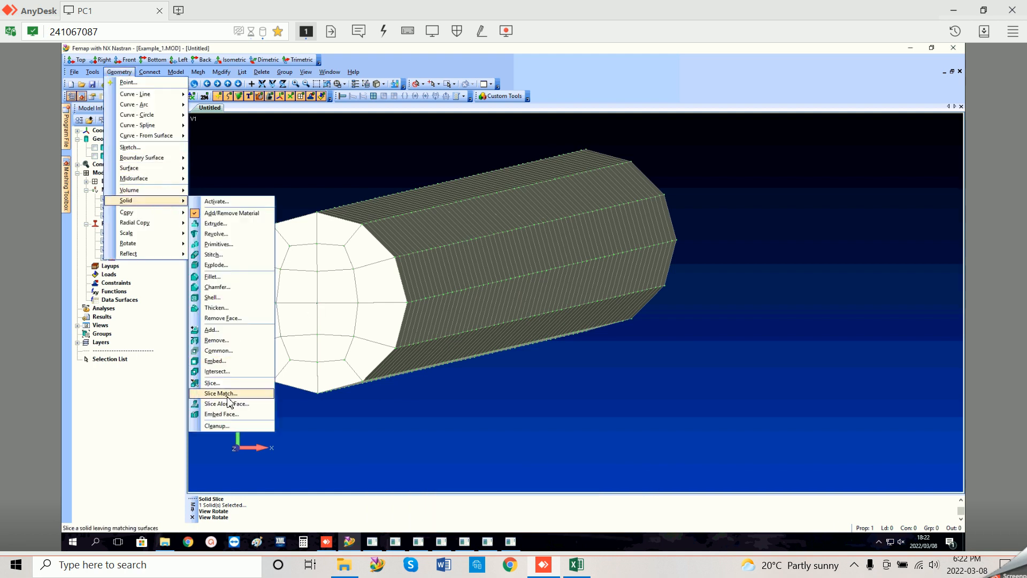
{"action": "left_click", "coordinate": [214, 383]}
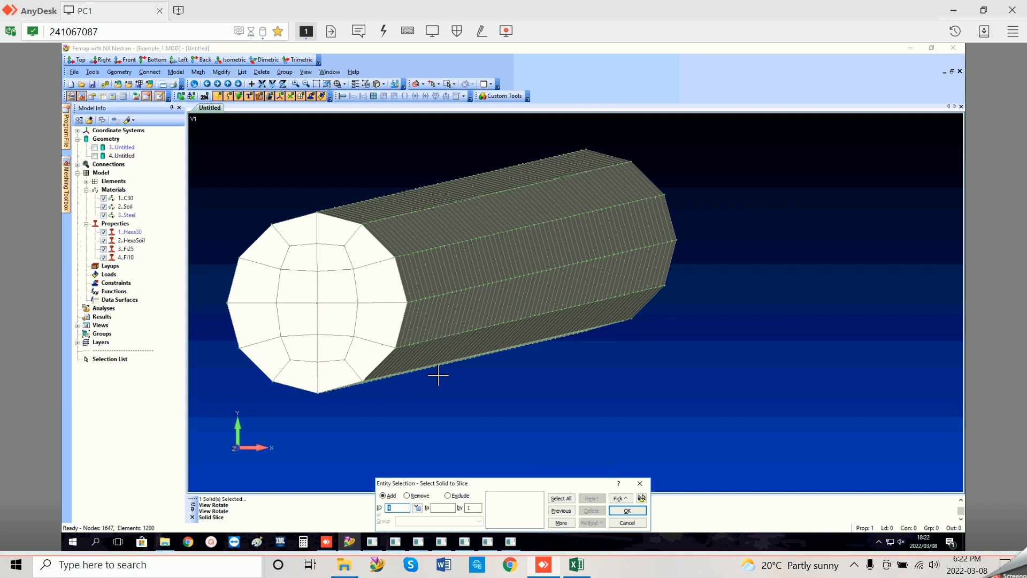
{"action": "key", "text": "Return"}
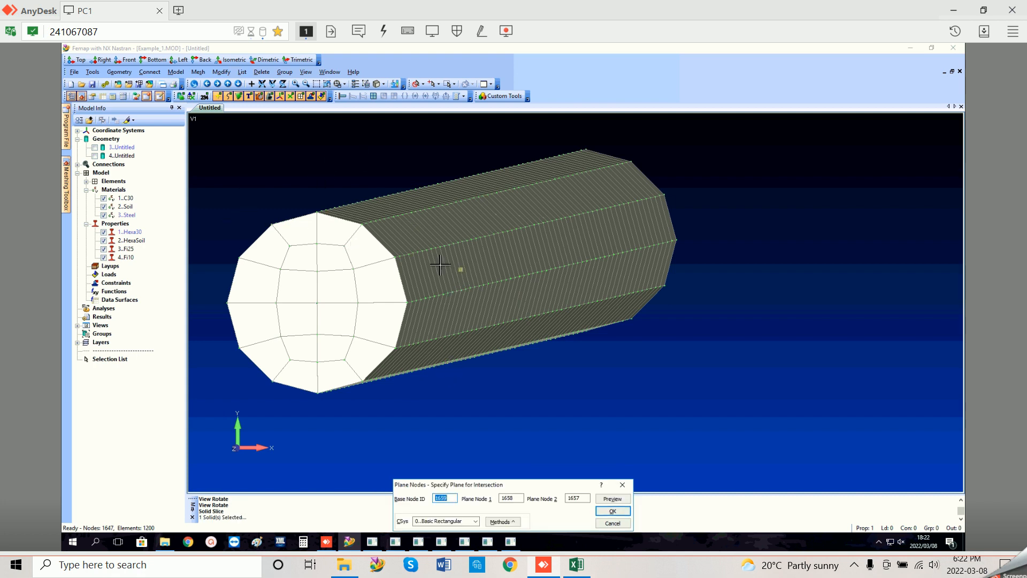
{"action": "middle_click_drag", "start_coordinate": [439, 264], "coordinate": [396, 220]}
{"action": "left_click", "coordinate": [373, 209]}
{"action": "left_click", "coordinate": [316, 303]}
{"action": "middle_click_drag", "start_coordinate": [465, 305], "coordinate": [439, 316]}
{"action": "left_click", "coordinate": [833, 195]}
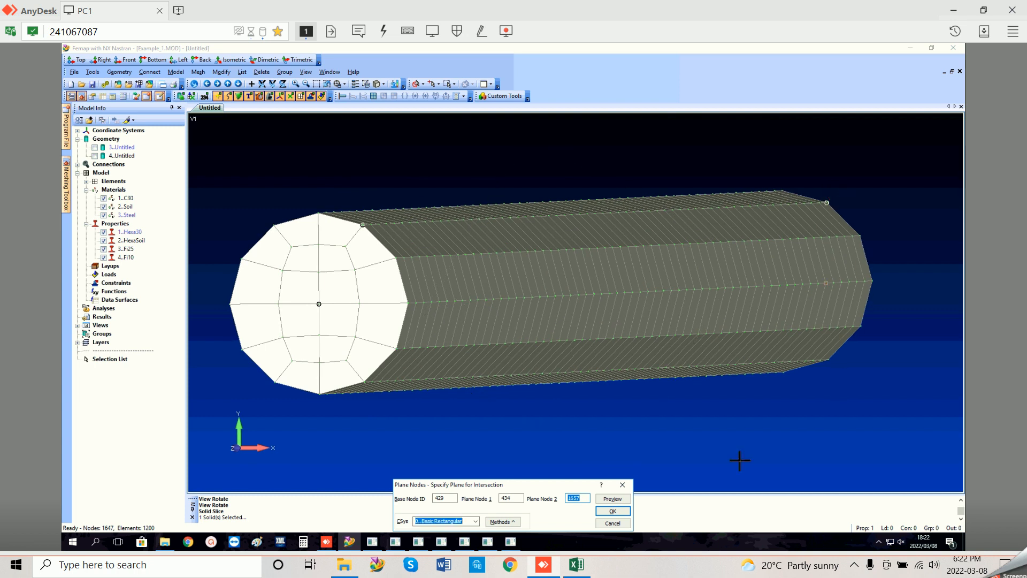
{"action": "left_click", "coordinate": [613, 511]}
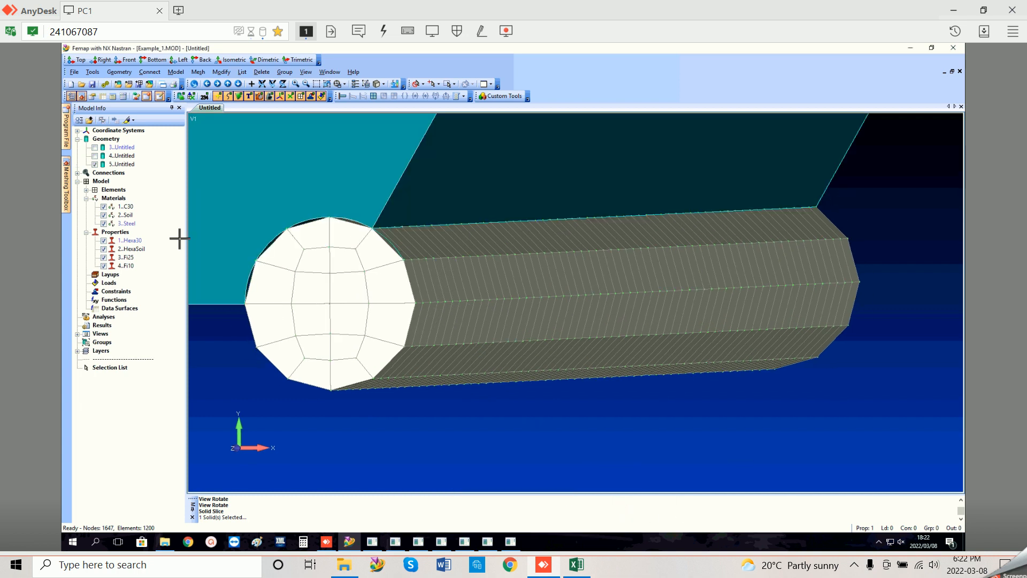
Step: Show solids 3, 4 and 5 together to check the cuts, and hide all three around the core
{"action": "left_click", "coordinate": [92, 156]}
{"action": "left_click", "coordinate": [95, 156]}
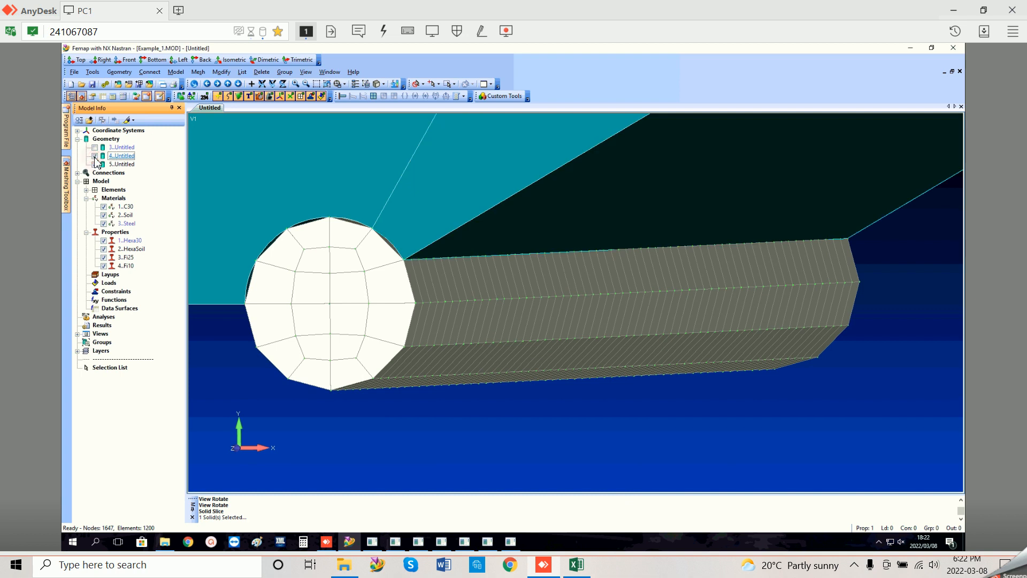
{"action": "left_click", "coordinate": [95, 147]}
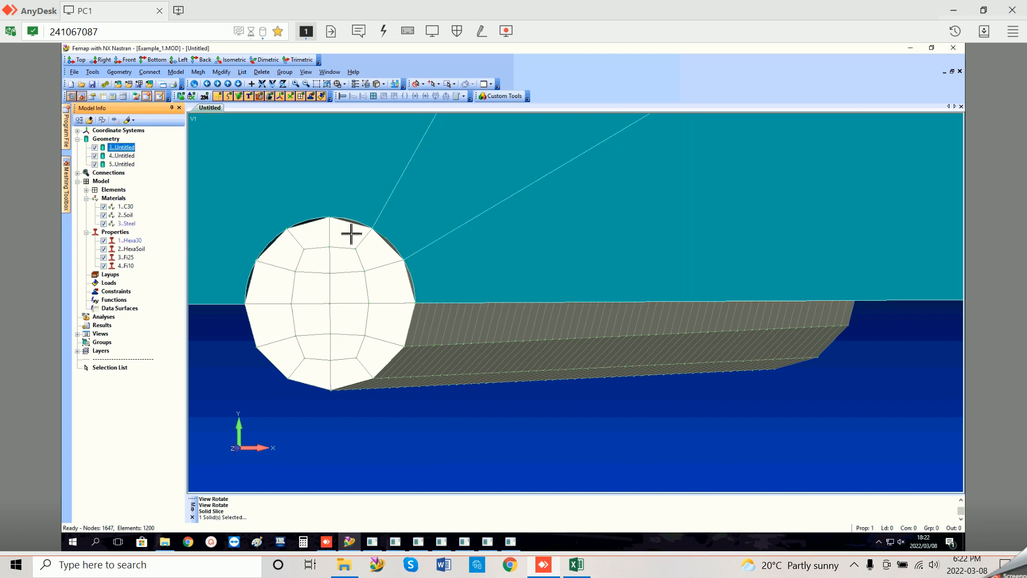
{"action": "middle_click_drag", "start_coordinate": [431, 257], "coordinate": [485, 277]}
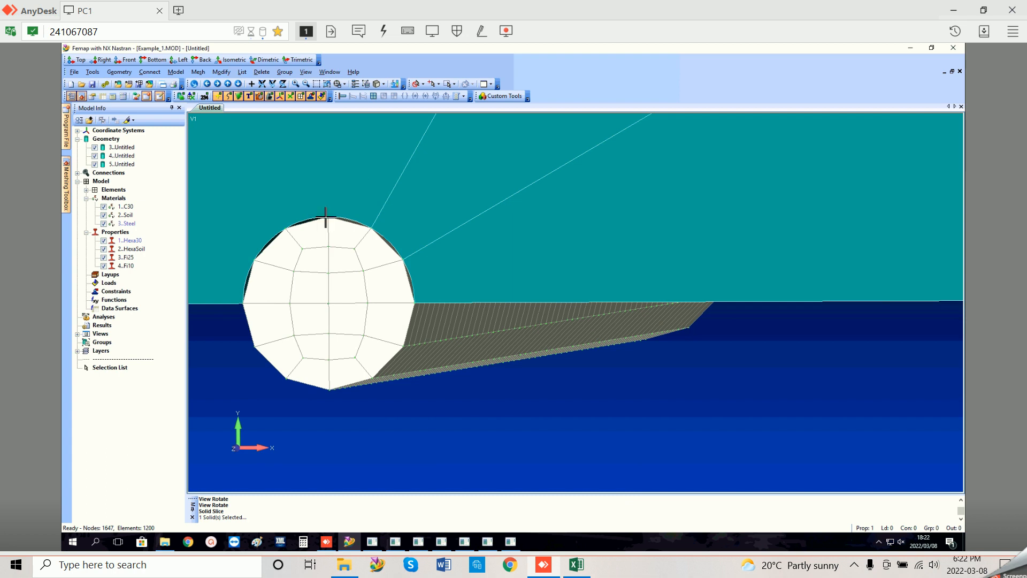
{"action": "left_click", "coordinate": [94, 147]}
{"action": "left_click", "coordinate": [95, 155]}
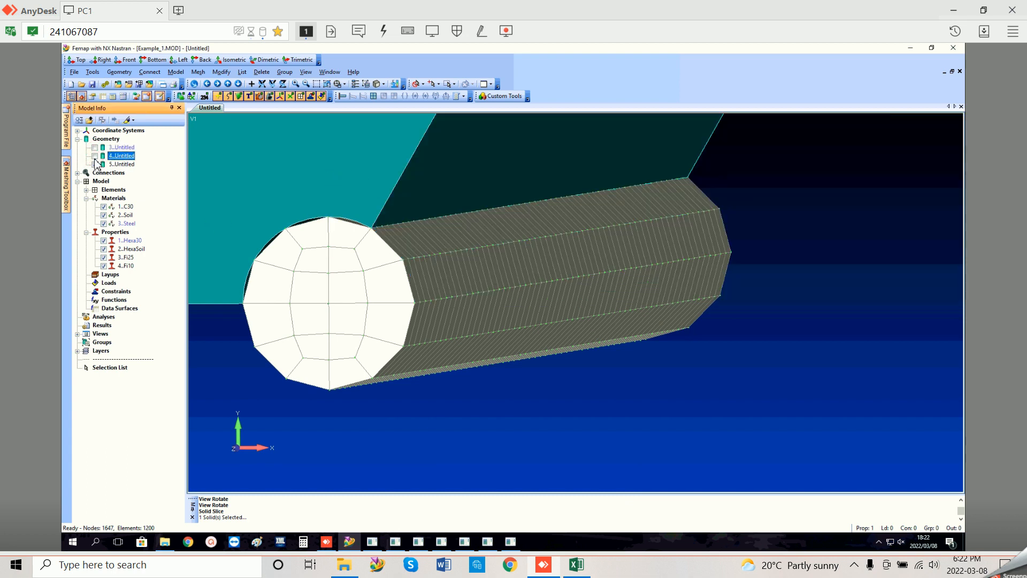
{"action": "left_click", "coordinate": [95, 164]}
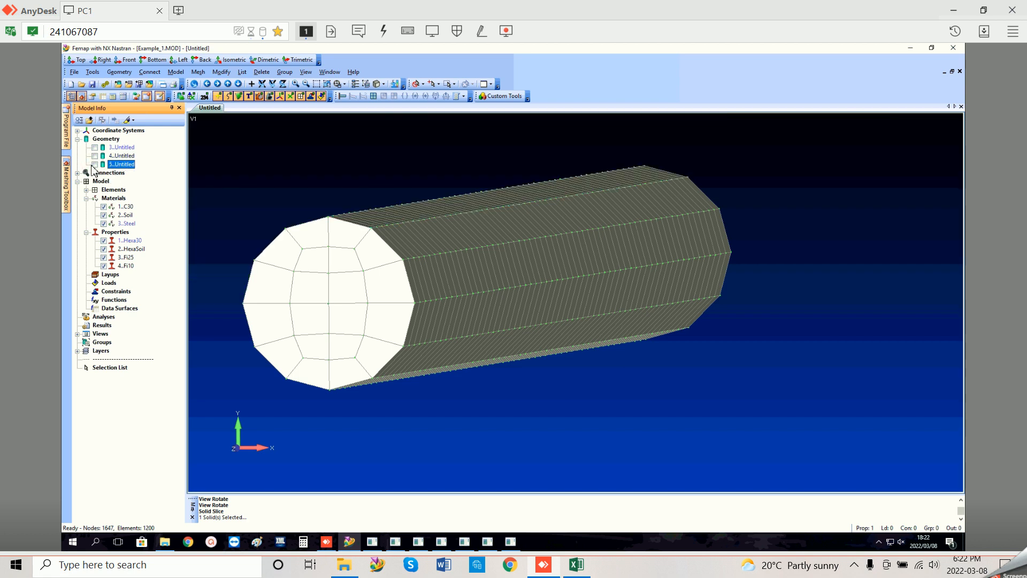
{"action": "left_click", "coordinate": [94, 164]}
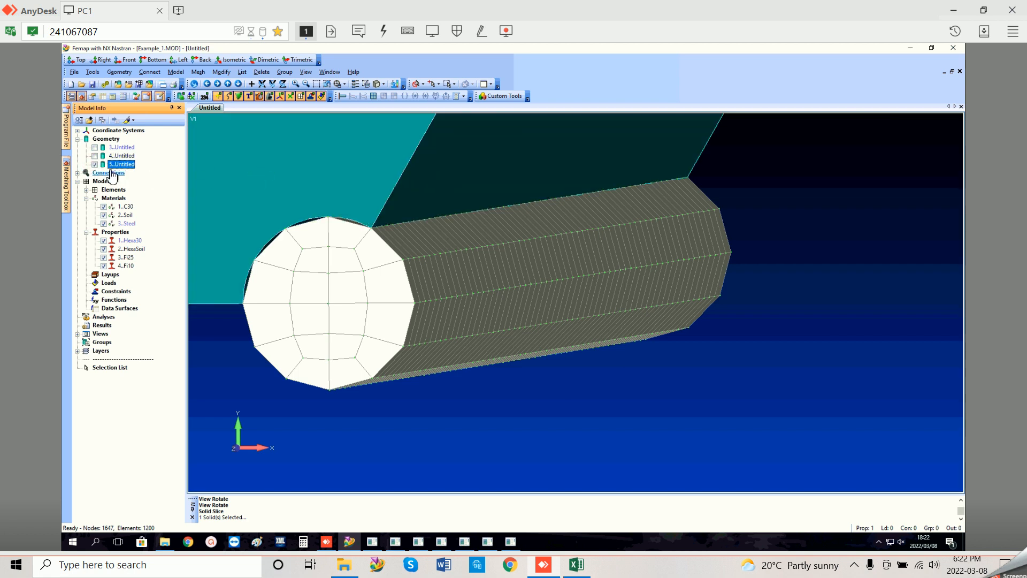
{"action": "left_click", "coordinate": [94, 165]}
Step: Slice solid 5 vertically through the end face's topmost node, the center node and the matching topmost node at the core's far end
{"action": "left_click", "coordinate": [281, 221]}
{"action": "middle_click_drag", "start_coordinate": [280, 222], "coordinate": [285, 229]}
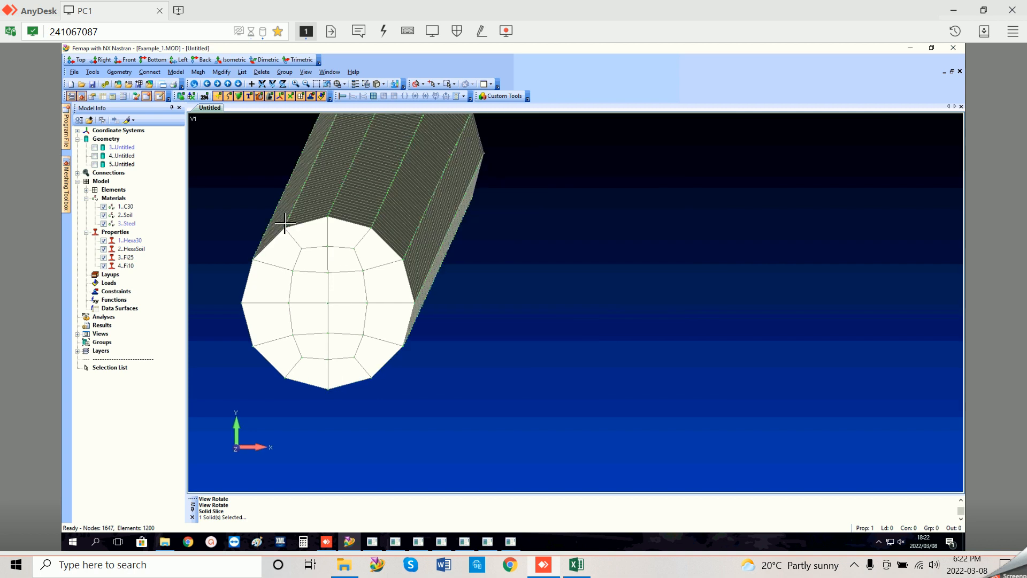
{"action": "left_click", "coordinate": [229, 84]}
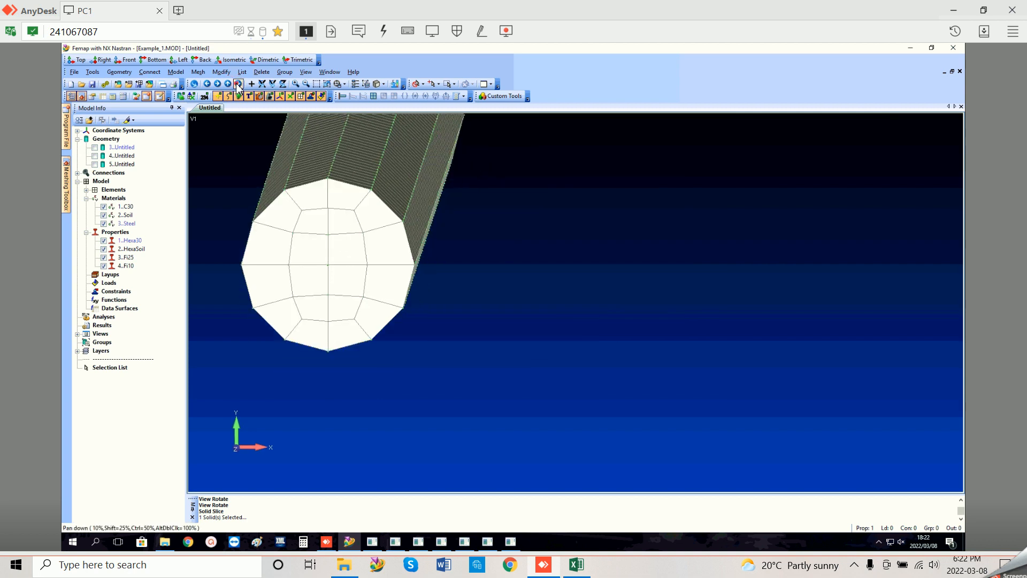
{"action": "left_click", "coordinate": [239, 84]}
{"action": "left_click", "coordinate": [238, 84]}
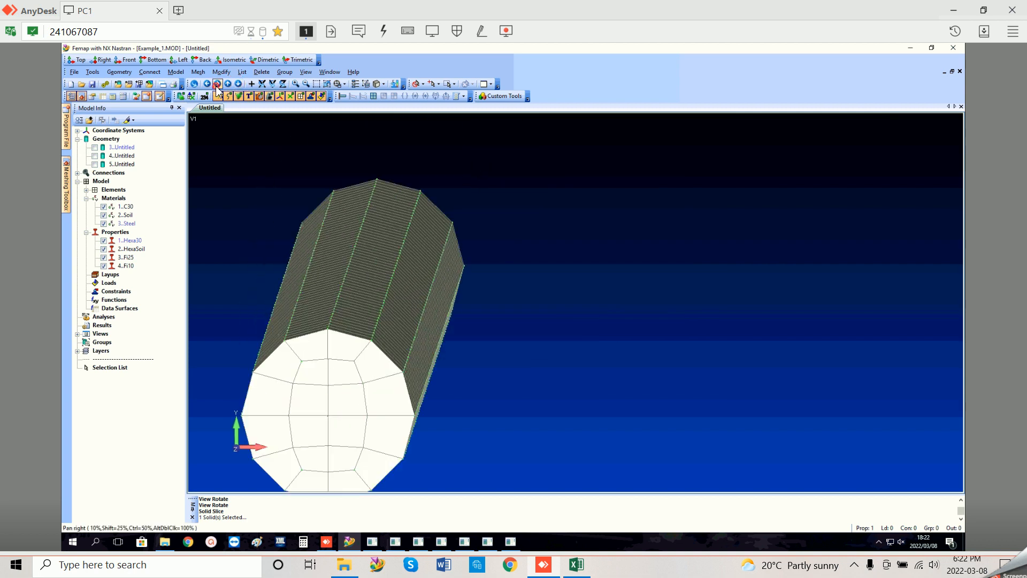
{"action": "left_click", "coordinate": [218, 83]}
{"action": "left_click", "coordinate": [218, 84]}
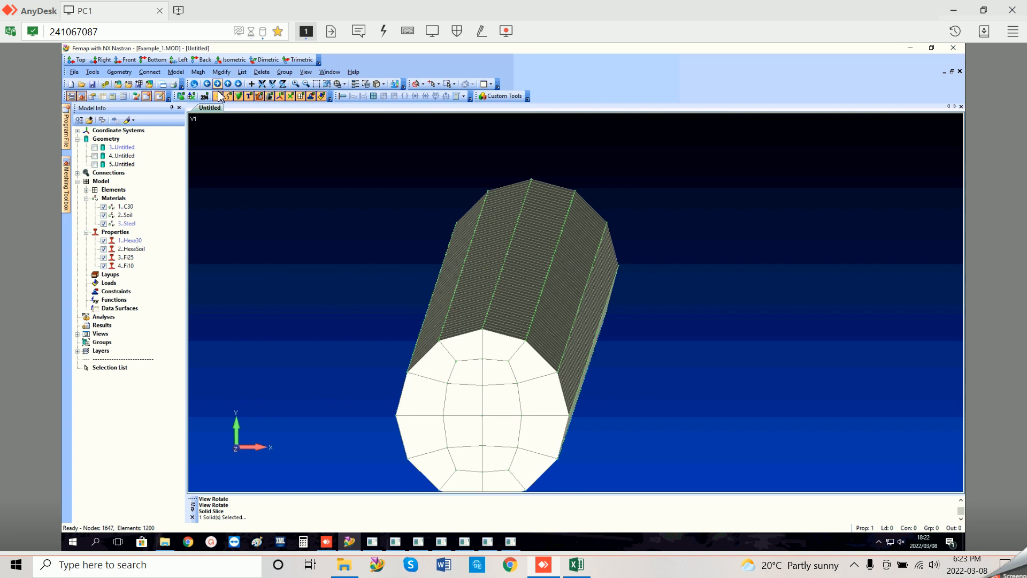
{"action": "left_click", "coordinate": [119, 72]}
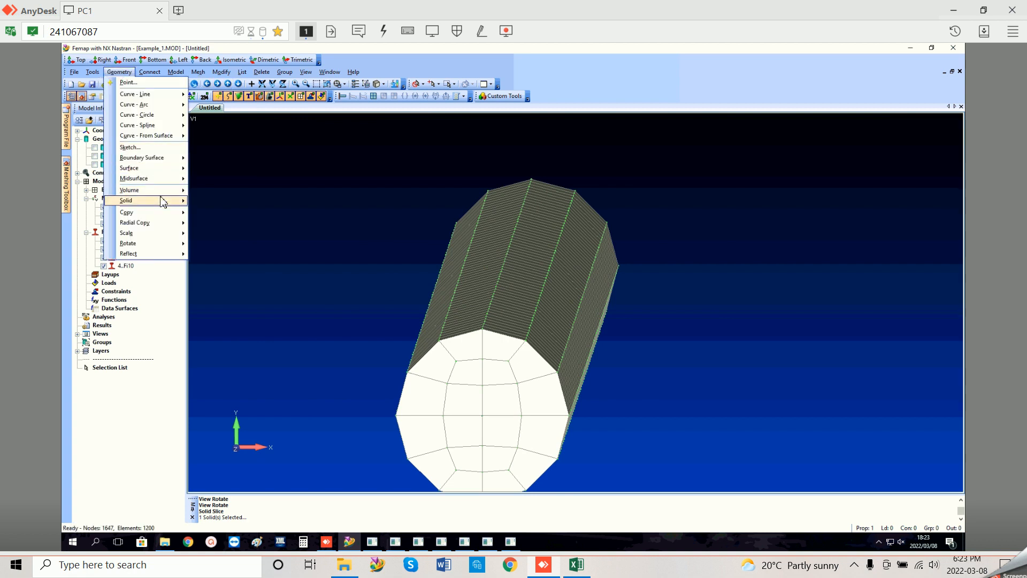
{"action": "mouse_move", "coordinate": [163, 201]}
{"action": "left_click", "coordinate": [236, 392]}
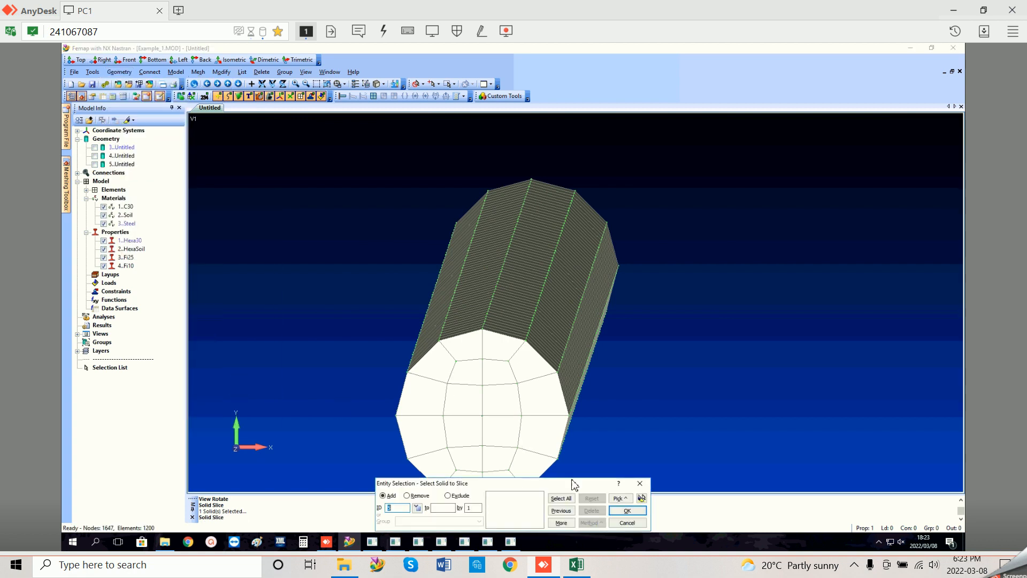
{"action": "key", "text": "Return"}
{"action": "middle_click_drag", "start_coordinate": [554, 407], "coordinate": [498, 309]}
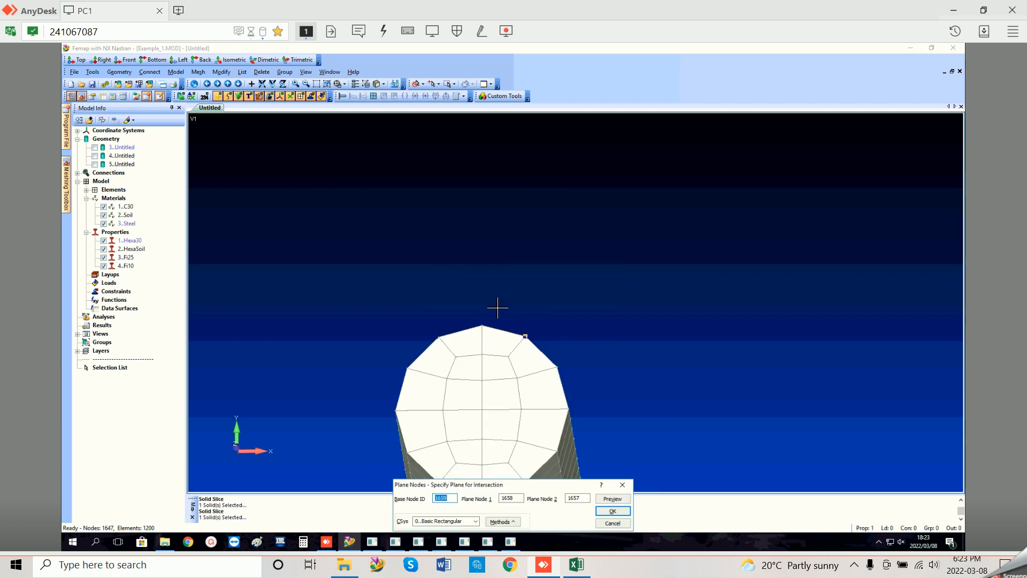
{"action": "left_click", "coordinate": [483, 409]}
{"action": "left_click", "coordinate": [519, 402]}
{"action": "middle_click_drag", "start_coordinate": [519, 402], "coordinate": [503, 439]}
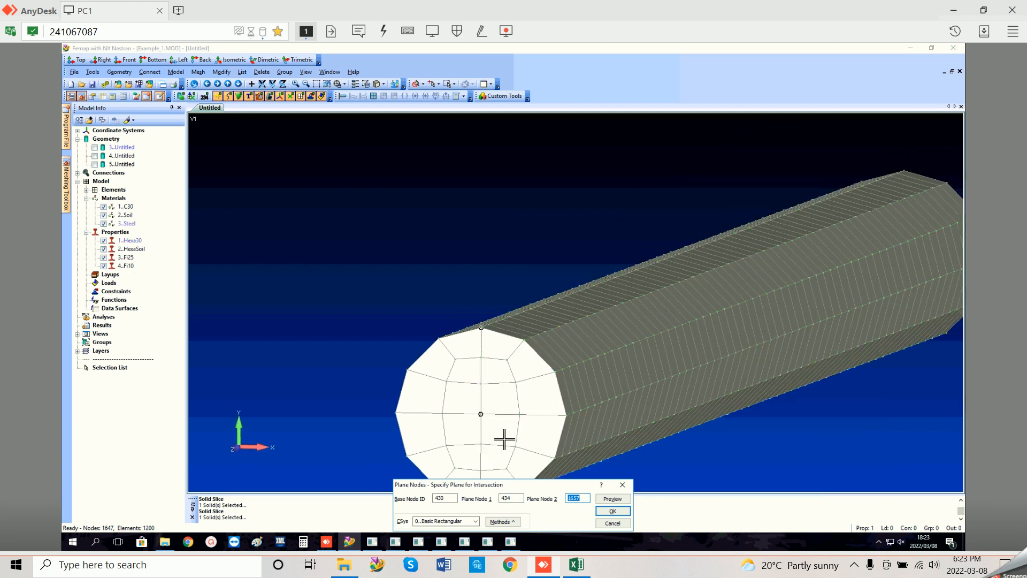
{"action": "left_click", "coordinate": [909, 163]}
{"action": "left_click", "coordinate": [612, 511]}
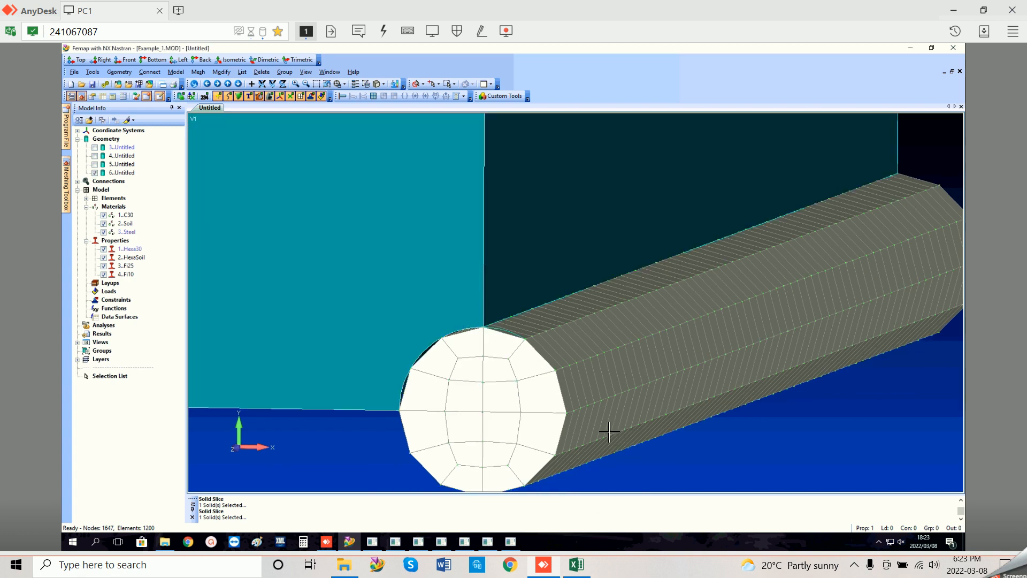
Step: Show all the soil solids in the XY Top view and delete the -X quarter, solid 6
{"action": "key", "text": "F8"}
{"action": "left_click", "coordinate": [526, 498]}
{"action": "left_click", "coordinate": [639, 511]}
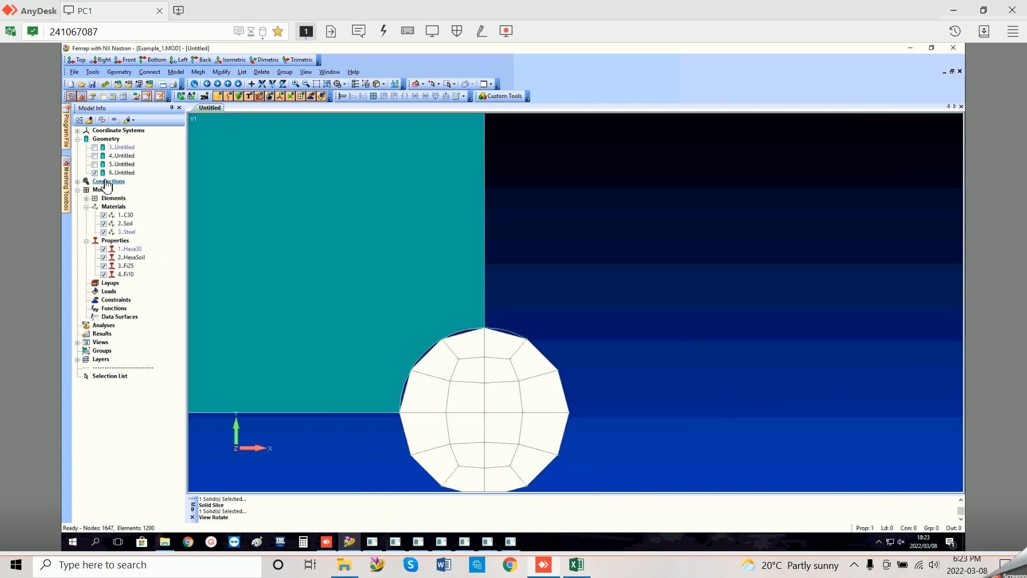
{"action": "left_click", "coordinate": [95, 164]}
{"action": "left_click", "coordinate": [94, 156]}
{"action": "left_click", "coordinate": [94, 147]}
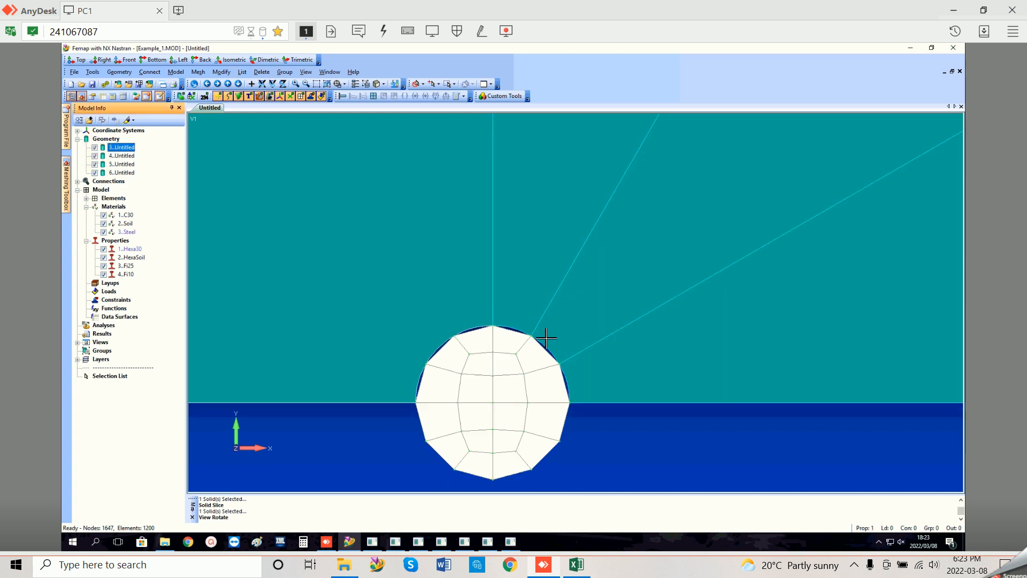
{"action": "left_click", "coordinate": [95, 173]}
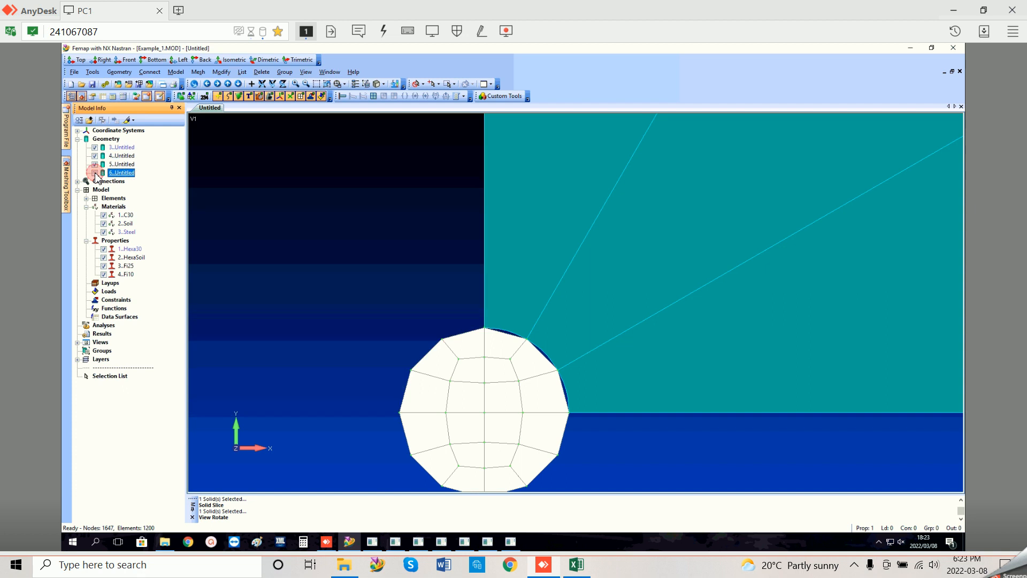
{"action": "right_click", "coordinate": [118, 172]}
{"action": "left_click", "coordinate": [138, 212]}
Step: Hide the C30 core and the middle wedge, solid 4, and examine the remaining soil wedges in 3D
{"action": "scroll", "coordinate": [412, 314], "scroll_direction": "down", "scroll_amount": 5}
{"action": "middle_click_drag", "start_coordinate": [556, 291], "coordinate": [610, 265]}
{"action": "middle_click", "coordinate": [597, 383]}
{"action": "left_click", "coordinate": [526, 500]}
{"action": "left_click", "coordinate": [639, 511]}
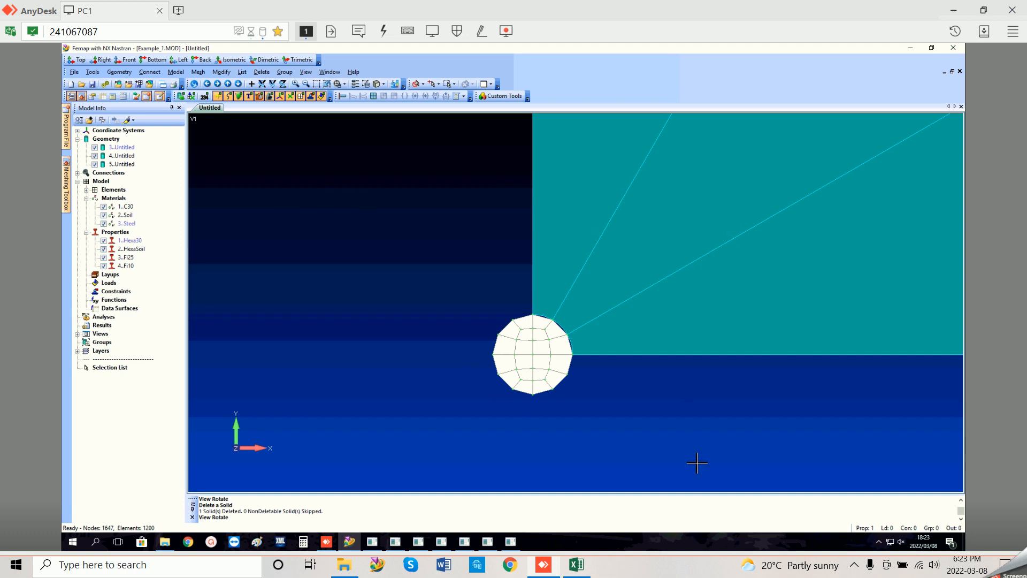
{"action": "left_click", "coordinate": [95, 156]}
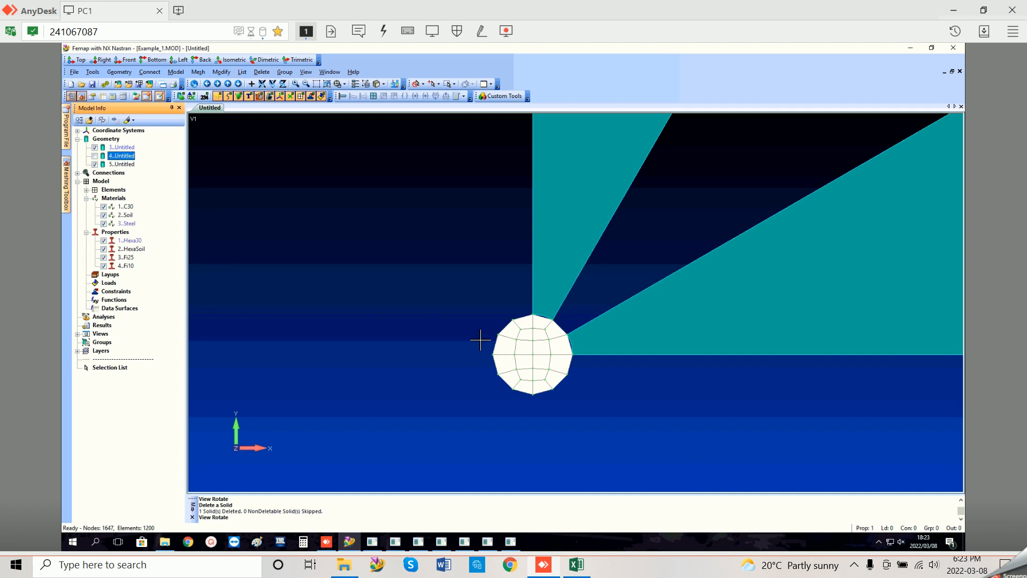
{"action": "left_click", "coordinate": [104, 207]}
{"action": "middle_click_drag", "start_coordinate": [451, 320], "coordinate": [236, 258]}
{"action": "scroll", "coordinate": [455, 305], "scroll_direction": "down", "scroll_amount": 4}
{"action": "left_click", "coordinate": [95, 156]}
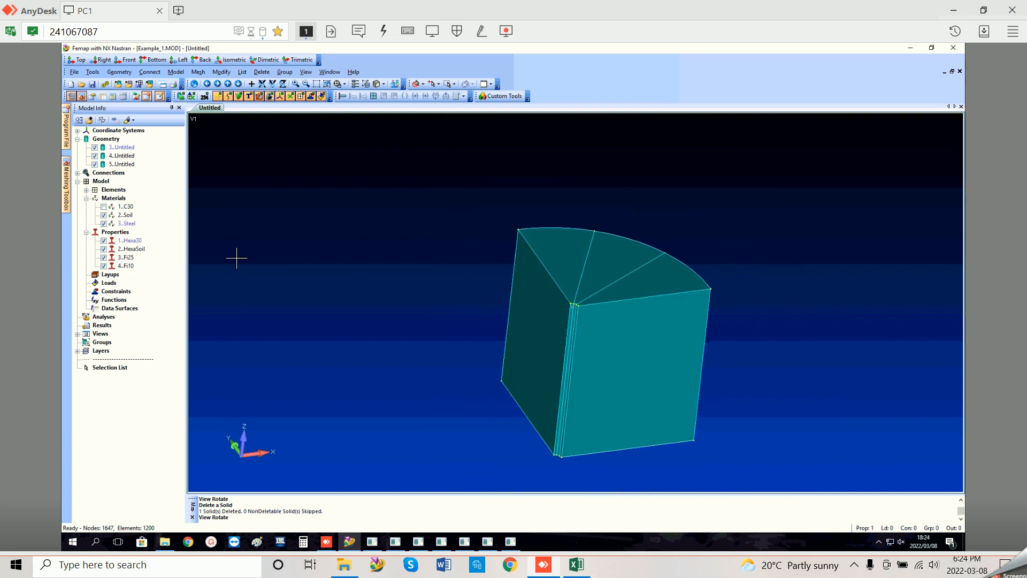
{"action": "left_click", "coordinate": [95, 156]}
{"action": "middle_click_drag", "start_coordinate": [673, 337], "coordinate": [589, 260]}
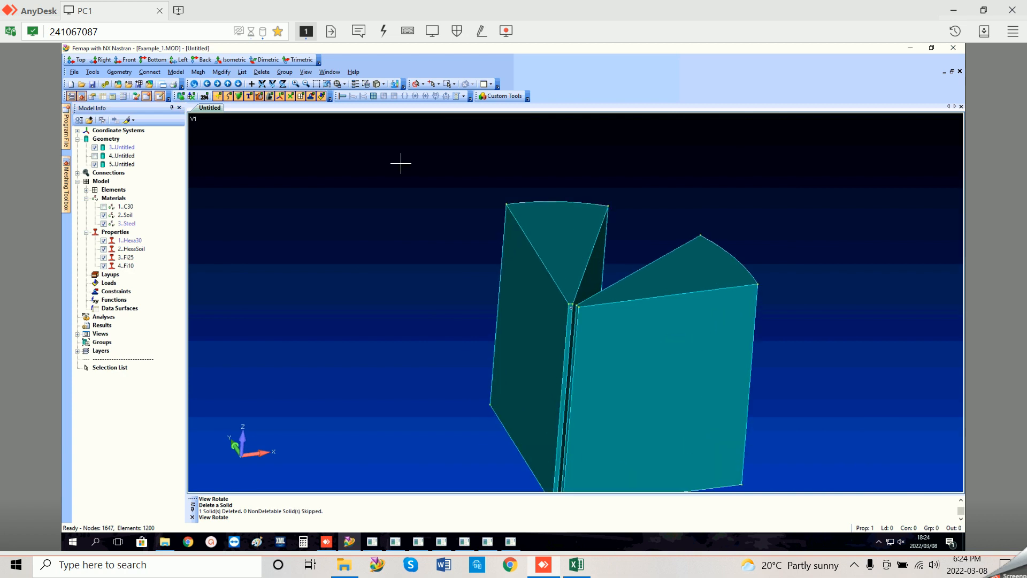
{"action": "left_click", "coordinate": [232, 87]}
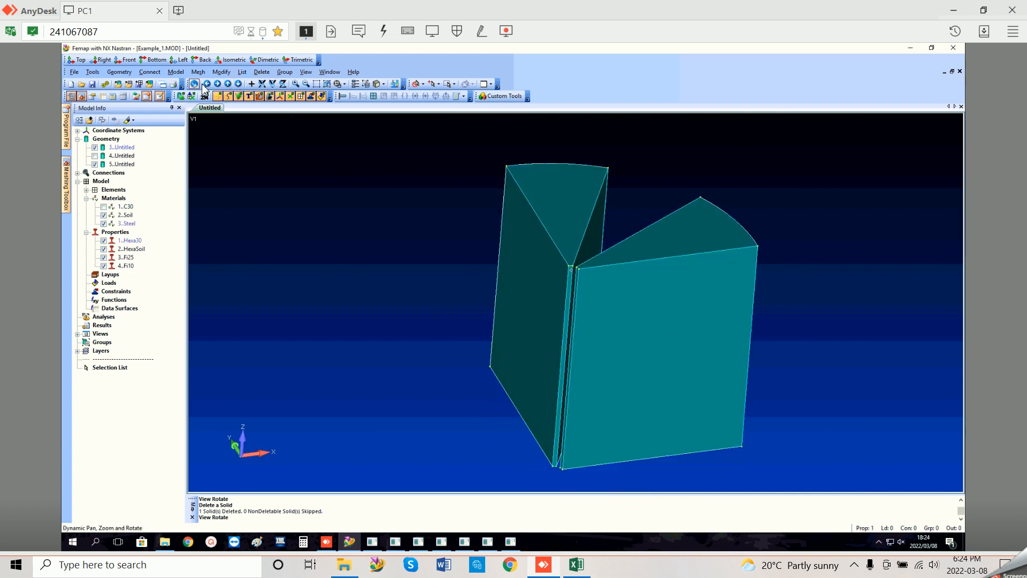
Step: Select the four radial edges on the top faces of the two soil wedges for mesh sizing along curves
{"action": "left_click", "coordinate": [207, 83]}
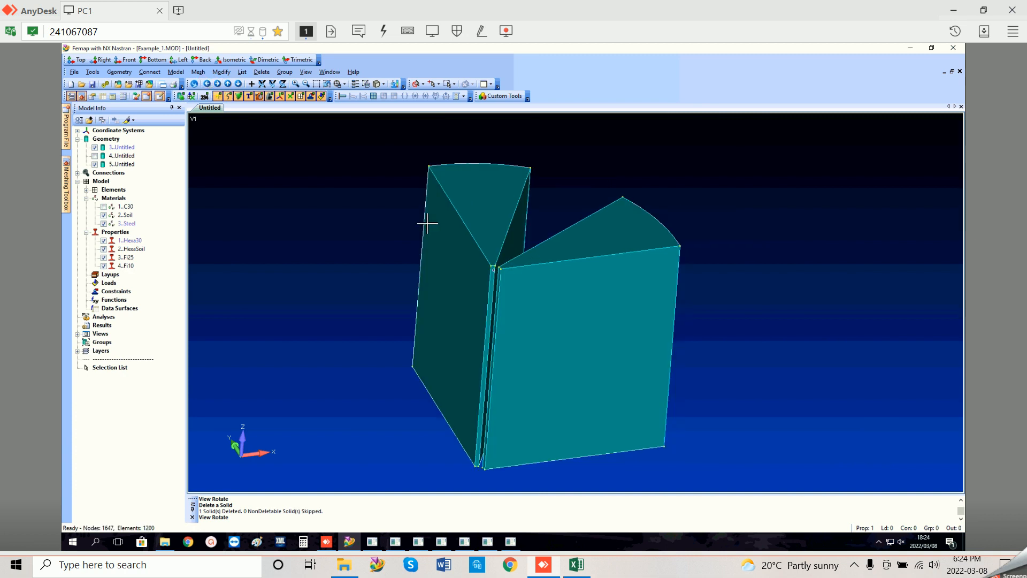
{"action": "left_click", "coordinate": [197, 71]}
{"action": "mouse_move", "coordinate": [217, 85]}
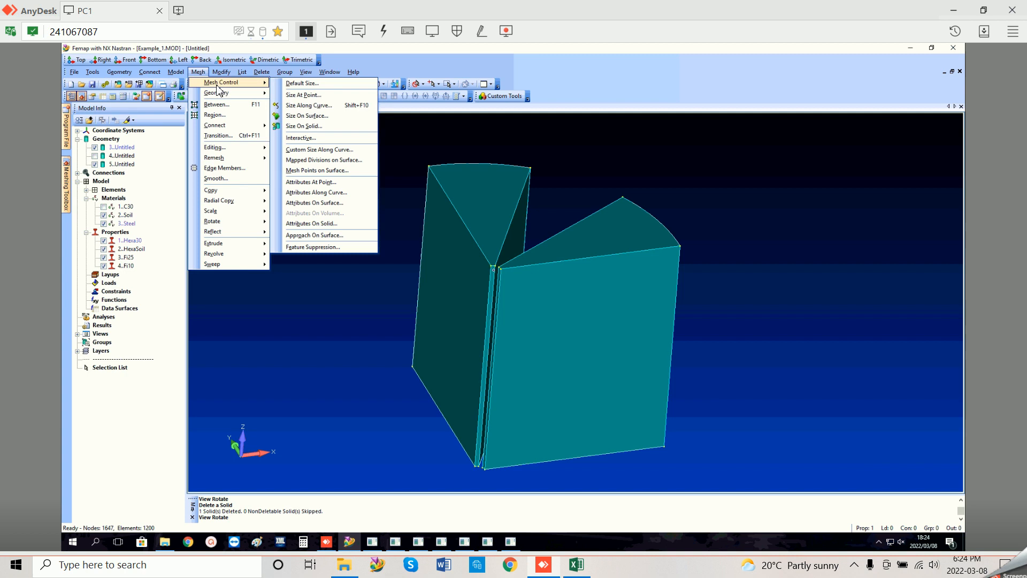
{"action": "left_click", "coordinate": [319, 105]}
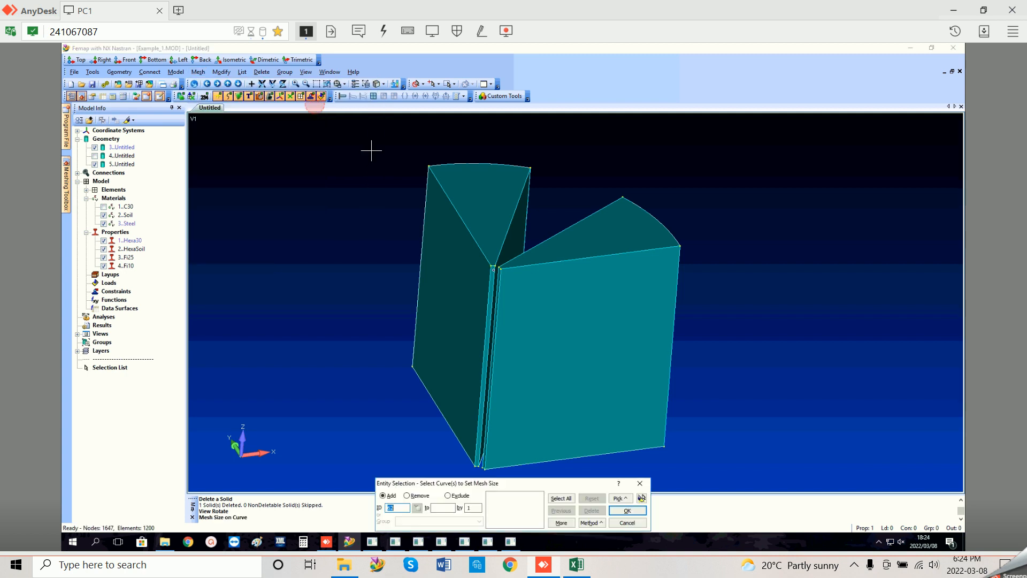
{"action": "left_click", "coordinate": [616, 255]}
{"action": "left_click", "coordinate": [559, 231]}
{"action": "left_click", "coordinate": [512, 227]}
{"action": "left_click", "coordinate": [464, 226]}
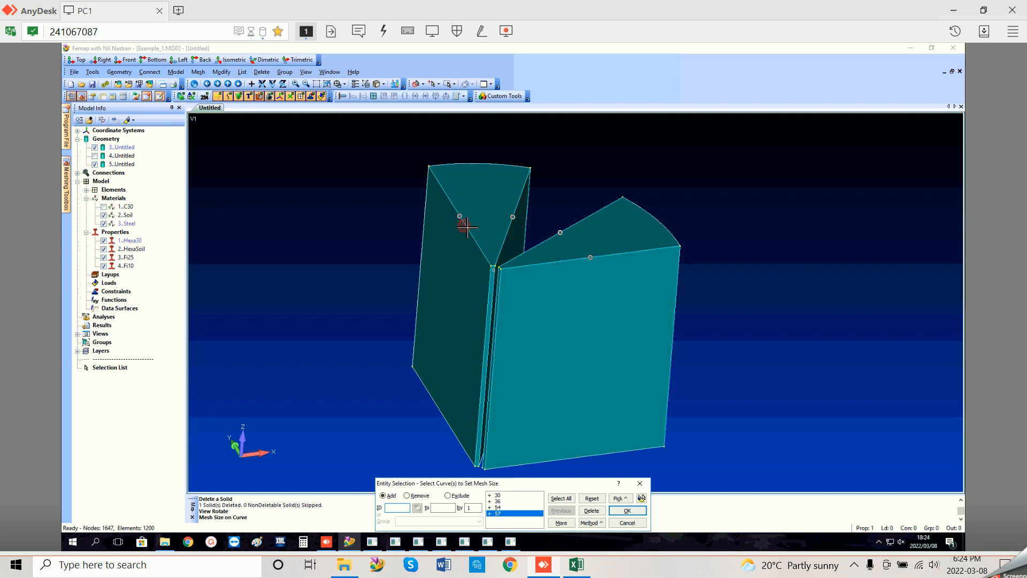
{"action": "left_click", "coordinate": [629, 512]}
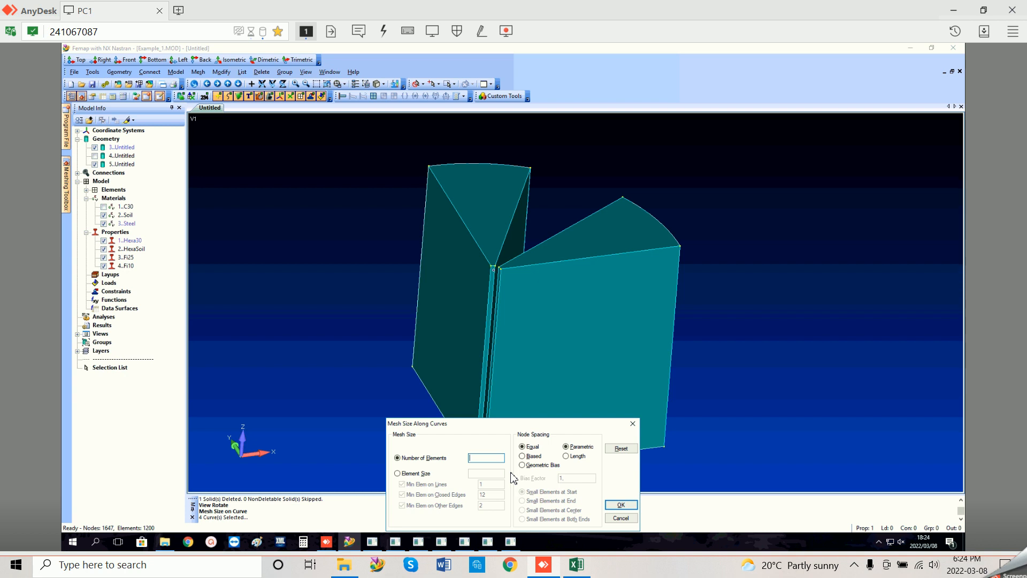
Step: Set the selected top radial edges to 15 elements with length-based geometric bias, bias factor 6 and small elements at the start
{"action": "type", "text": "15"}
{"action": "left_click", "coordinate": [567, 457]}
{"action": "left_click", "coordinate": [537, 465]}
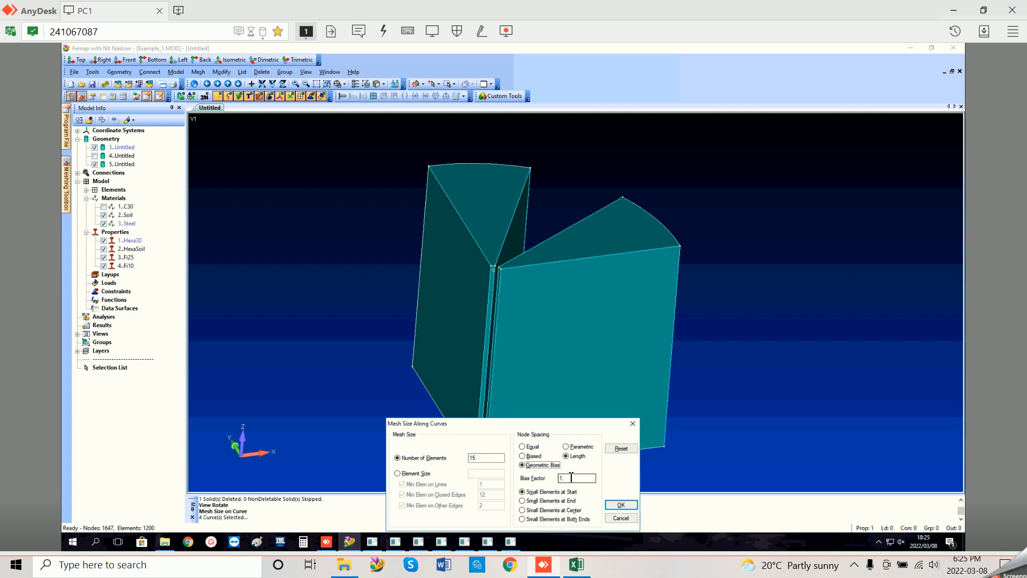
{"action": "key", "text": "Tab"}
{"action": "type", "text": "6"}
{"action": "left_click", "coordinate": [621, 504]}
{"action": "middle_click_drag", "start_coordinate": [600, 342], "coordinate": [587, 305]}
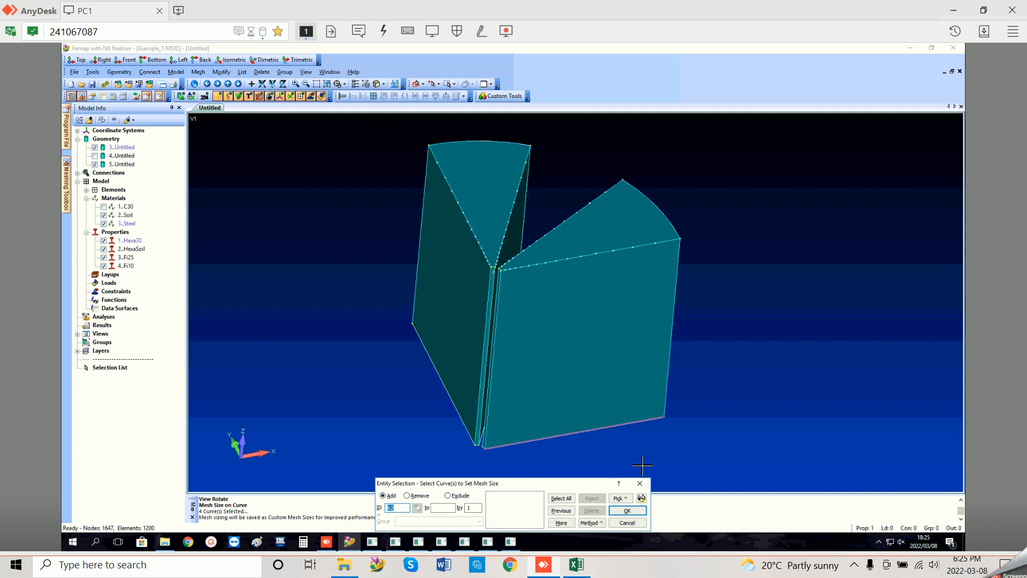
{"action": "left_click", "coordinate": [641, 483]}
Step: Examine the biased node spacing on the wedges' top radial edges and the unsized edges at their underside
{"action": "left_click", "coordinate": [316, 84]}
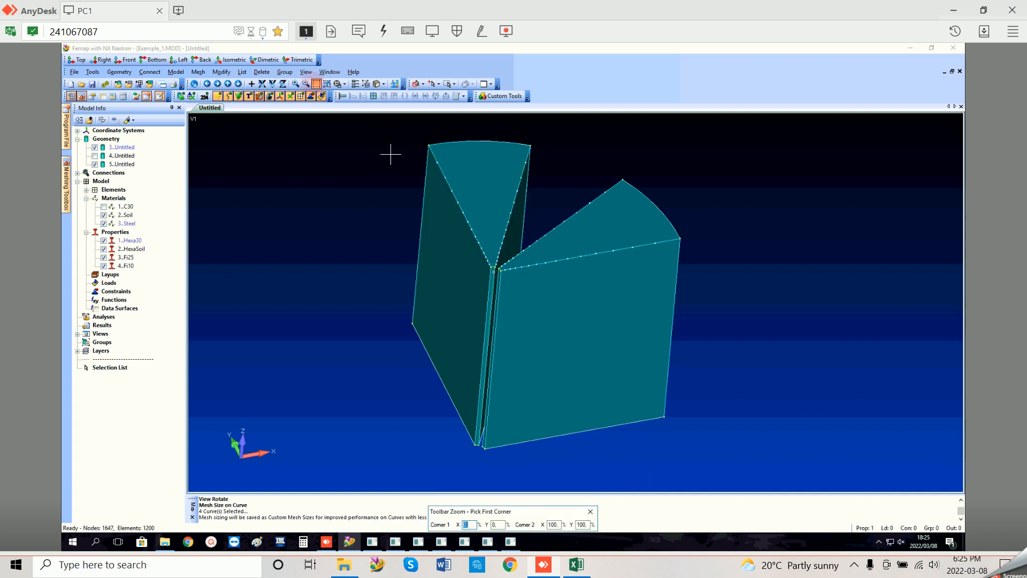
{"action": "left_click", "coordinate": [388, 129]}
{"action": "left_click", "coordinate": [719, 284]}
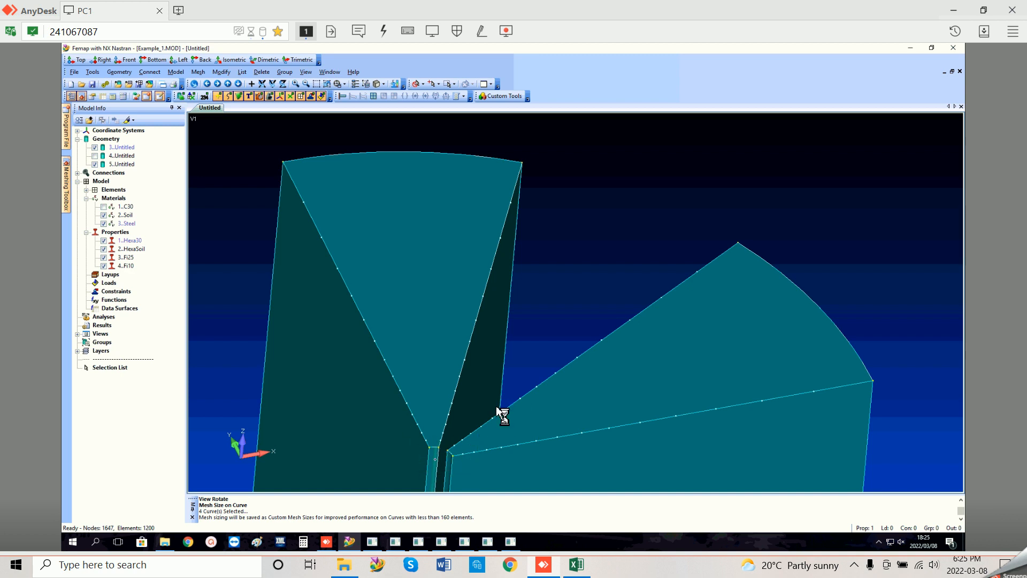
{"action": "scroll", "coordinate": [500, 415], "scroll_direction": "down", "scroll_amount": 3}
{"action": "scroll", "coordinate": [547, 420], "scroll_direction": "down", "scroll_amount": 3}
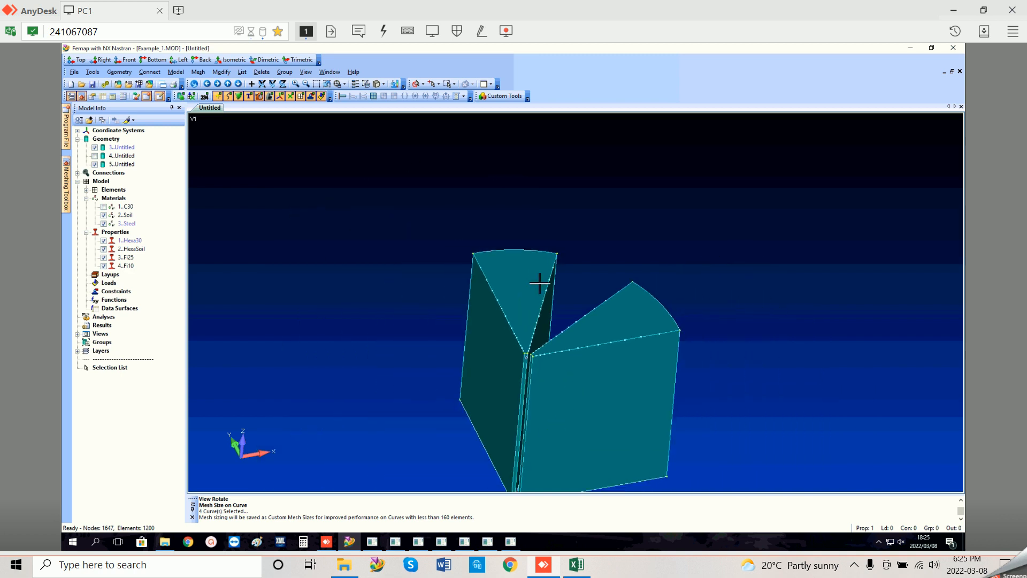
{"action": "scroll", "coordinate": [313, 119], "scroll_direction": "down", "scroll_amount": 1}
{"action": "middle_click_drag", "start_coordinate": [487, 283], "coordinate": [511, 229]}
{"action": "middle_click_drag", "start_coordinate": [418, 238], "coordinate": [414, 159]}
{"action": "scroll", "coordinate": [486, 315], "scroll_direction": "down", "scroll_amount": 1}
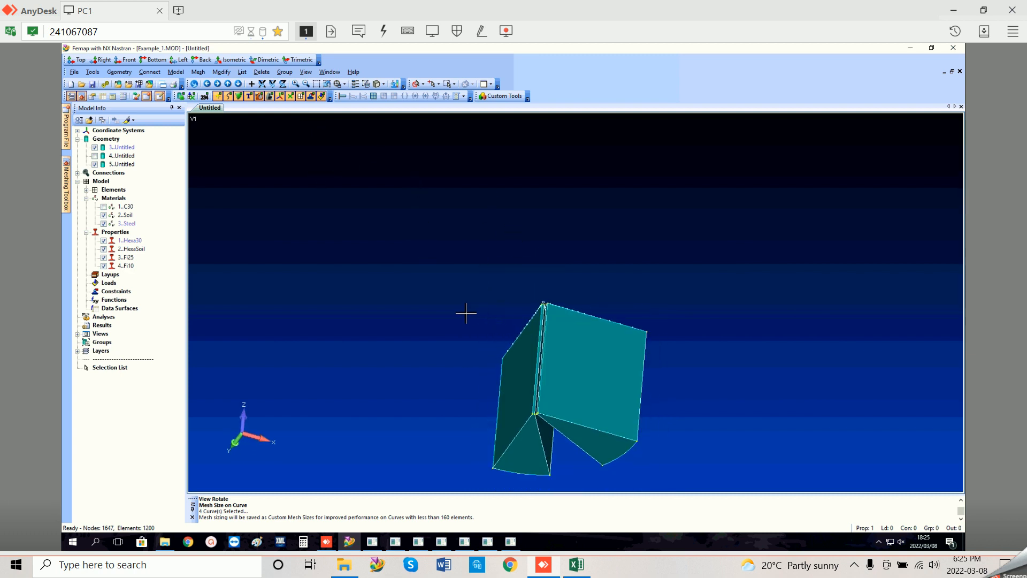
Step: Select the four radial edges on the bottom faces of both soil wedges for mesh sizing along curves
{"action": "left_click", "coordinate": [318, 84]}
{"action": "left_click", "coordinate": [432, 352]}
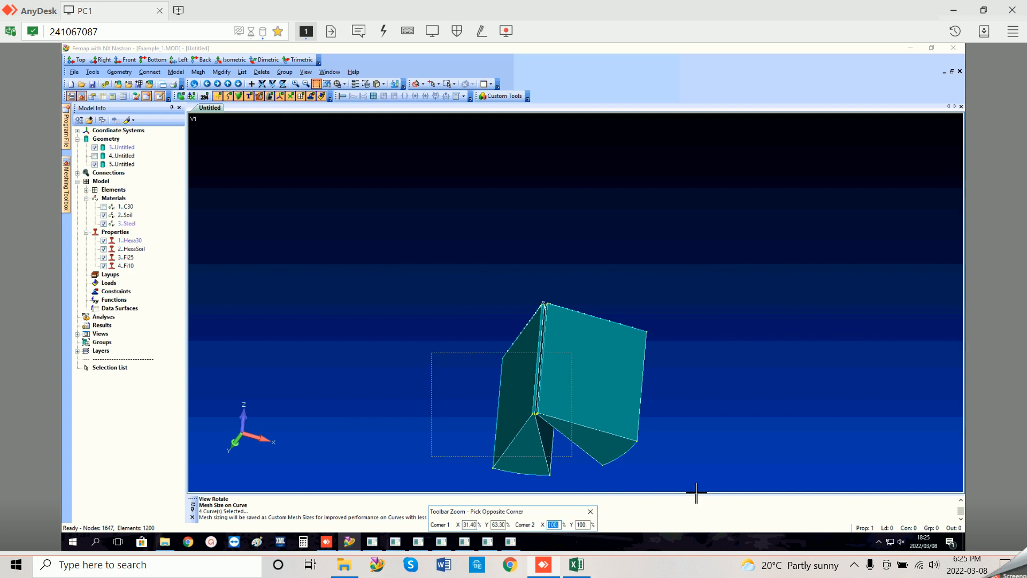
{"action": "left_click", "coordinate": [707, 486]}
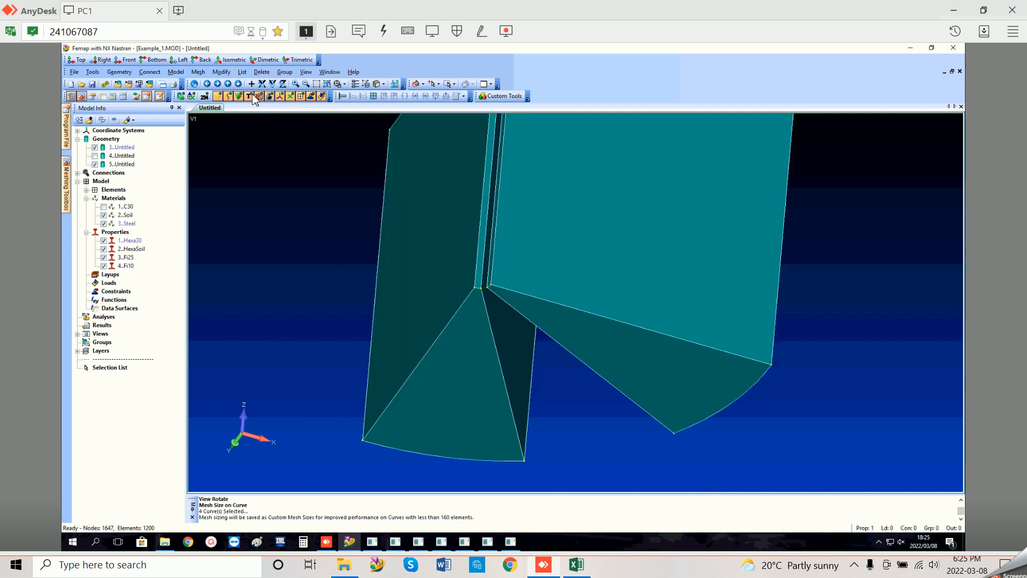
{"action": "left_click", "coordinate": [200, 73]}
{"action": "mouse_move", "coordinate": [211, 82]}
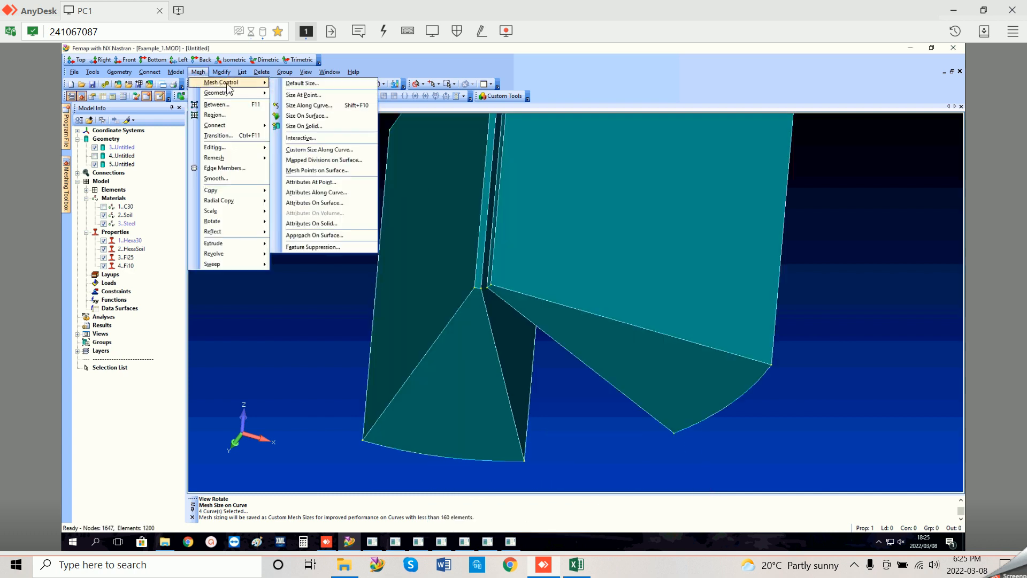
{"action": "left_click", "coordinate": [316, 104]}
{"action": "left_click", "coordinate": [600, 320]}
{"action": "left_click", "coordinate": [580, 360]}
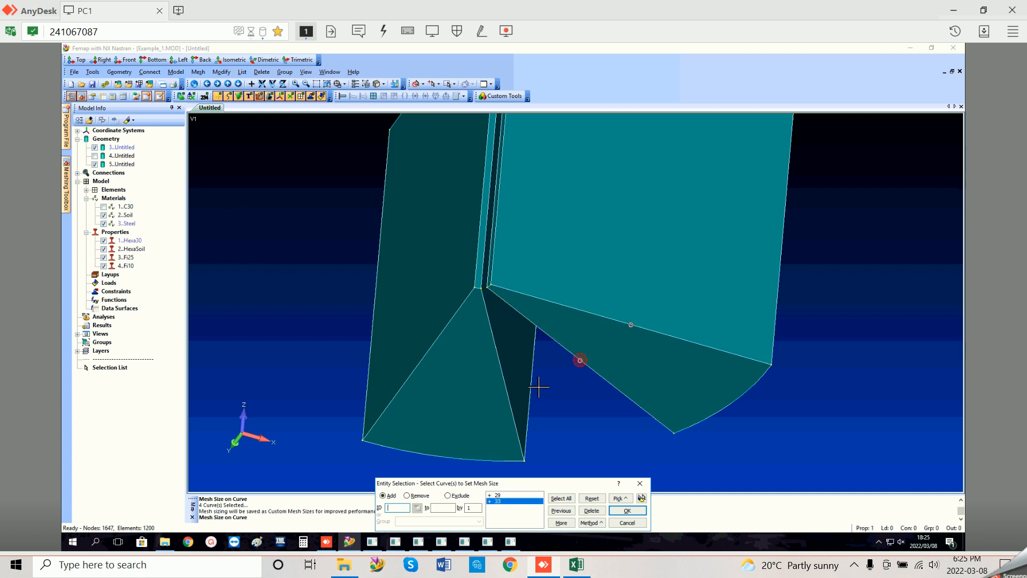
{"action": "left_click", "coordinate": [506, 386]}
{"action": "left_click", "coordinate": [417, 366]}
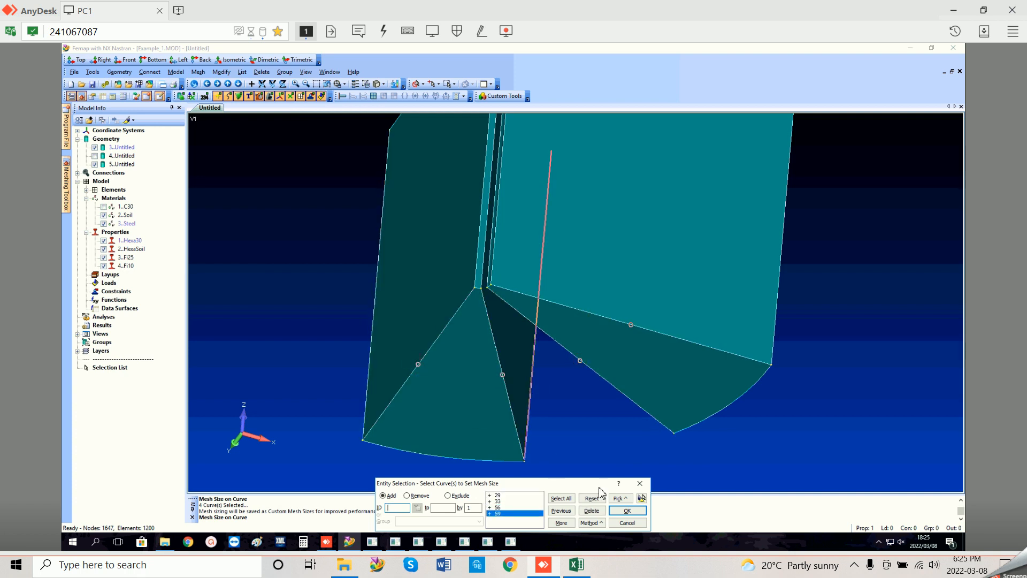
Step: Size the bottom radial edges with 15 elements, length-based geometric bias, bias factor 6 and small elements at the end
{"action": "left_click", "coordinate": [622, 511]}
{"action": "type", "text": "15"}
{"action": "left_click", "coordinate": [567, 455]}
{"action": "left_click", "coordinate": [543, 465]}
{"action": "left_click", "coordinate": [567, 478]}
{"action": "type", "text": "6"}
{"action": "left_click", "coordinate": [546, 501]}
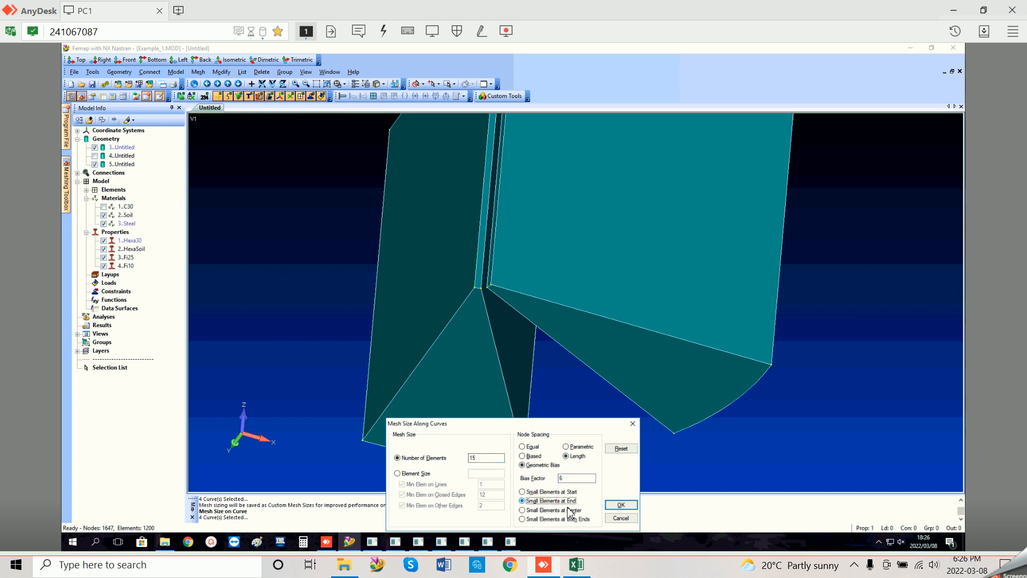
{"action": "left_click", "coordinate": [618, 505]}
Step: Select the outer arcs and short inner edges on the bottom faces of both soil wedges for mesh sizing
{"action": "middle_click_drag", "start_coordinate": [591, 420], "coordinate": [545, 235]}
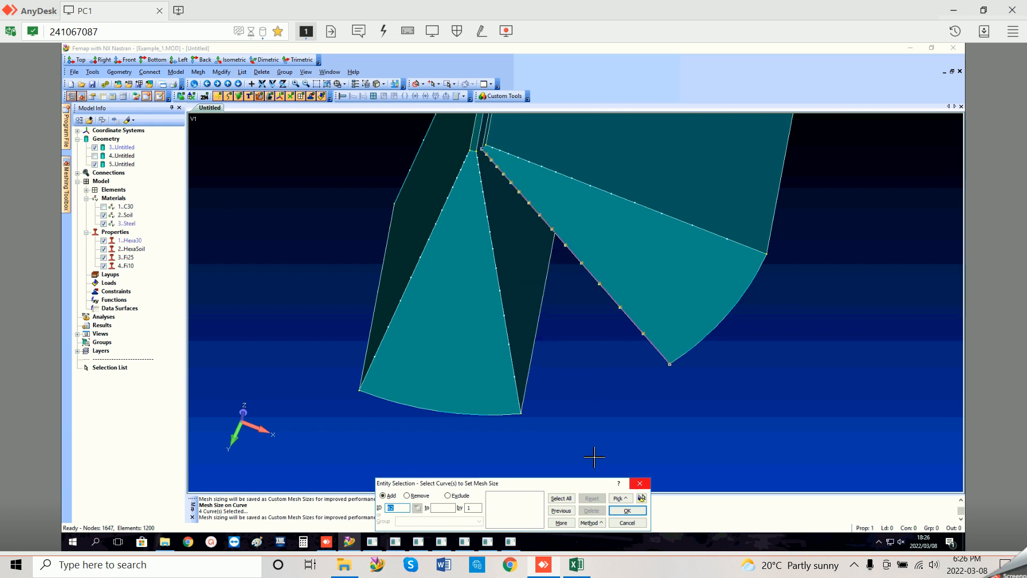
{"action": "middle_click_drag", "start_coordinate": [603, 352], "coordinate": [604, 342]}
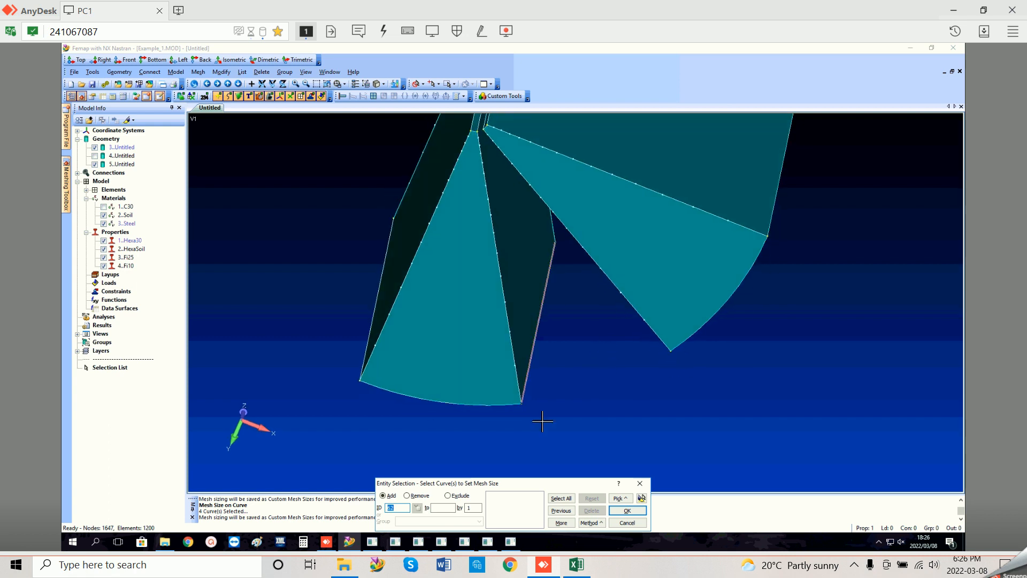
{"action": "left_click", "coordinate": [474, 406]}
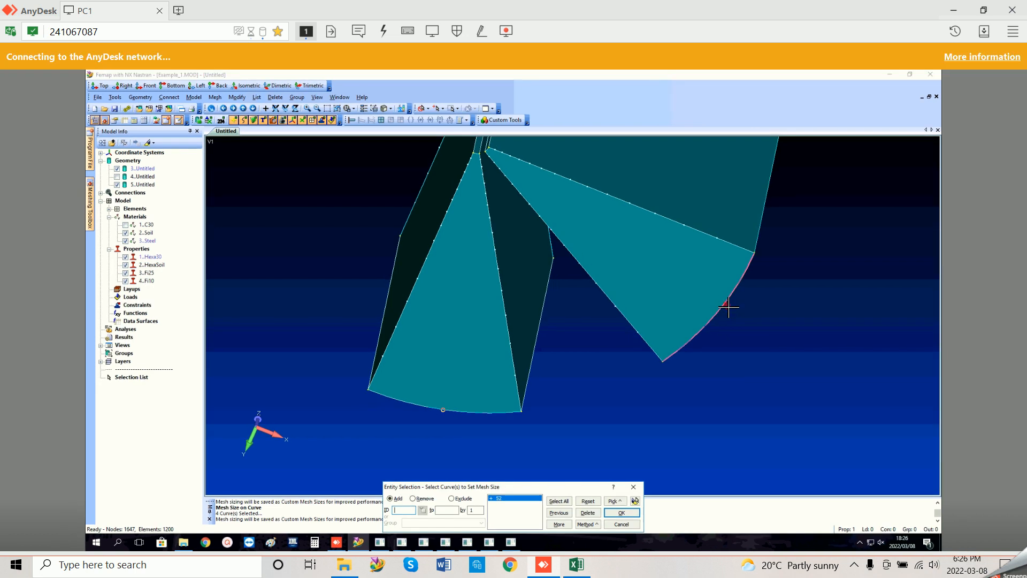
{"action": "left_click", "coordinate": [728, 307]}
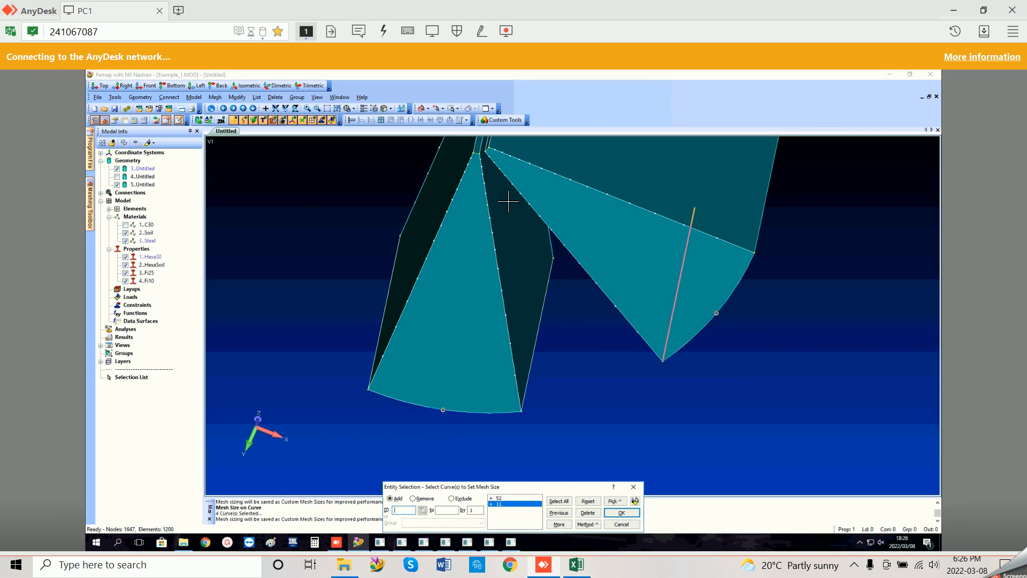
{"action": "left_click", "coordinate": [478, 155]}
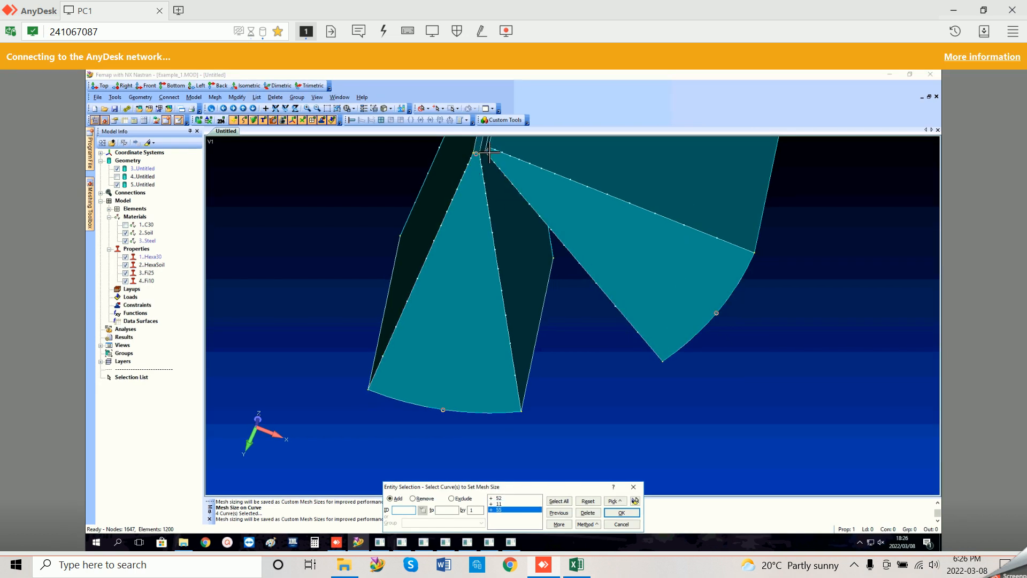
{"action": "left_click", "coordinate": [490, 152]}
Step: Add the top faces' outer arcs and short inner edges, and set all the selected curves to 1 element
{"action": "middle_click_drag", "start_coordinate": [582, 195], "coordinate": [642, 272]}
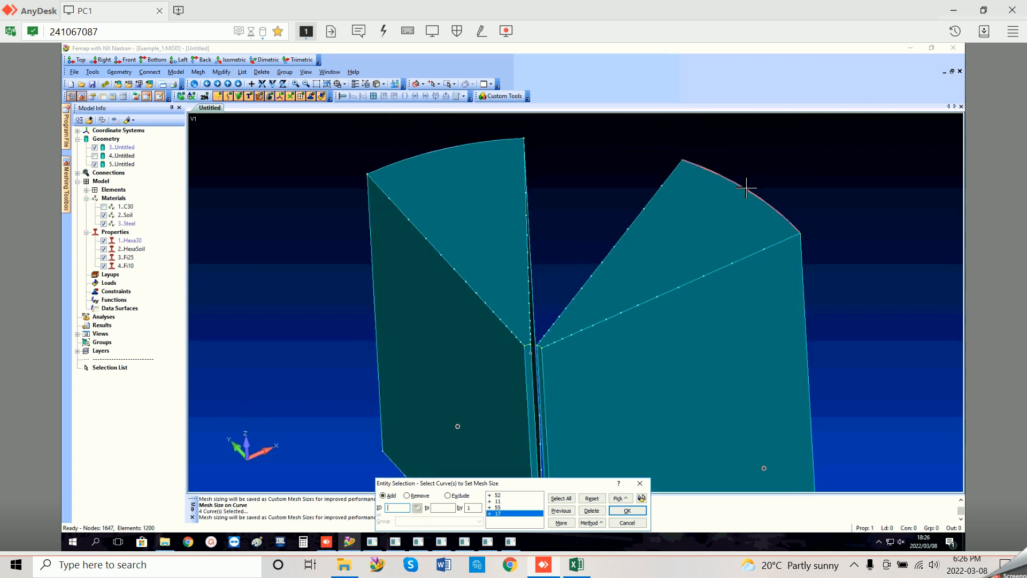
{"action": "left_click", "coordinate": [745, 186]}
{"action": "left_click", "coordinate": [435, 151]}
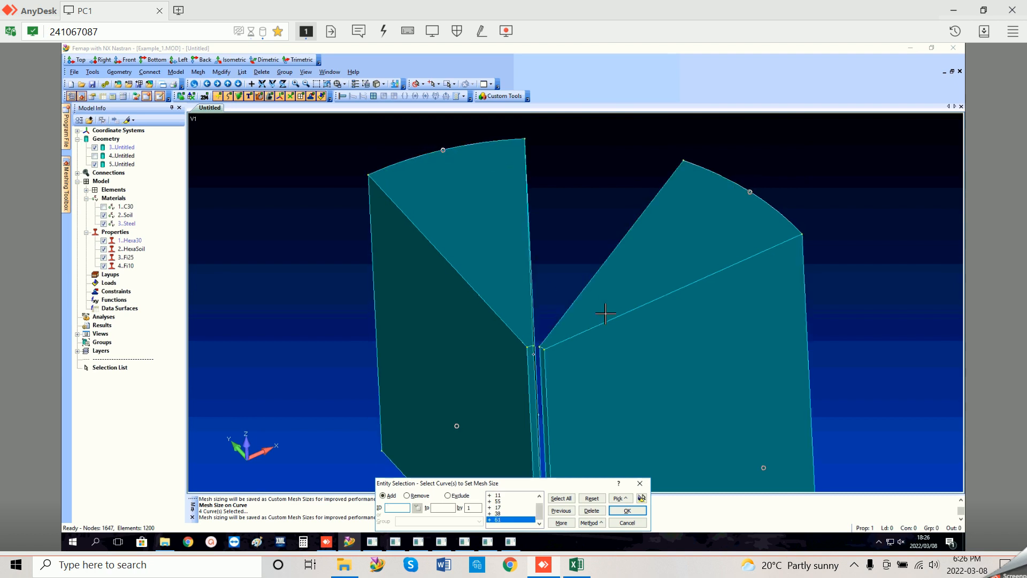
{"action": "middle_click_drag", "start_coordinate": [601, 307], "coordinate": [612, 313]}
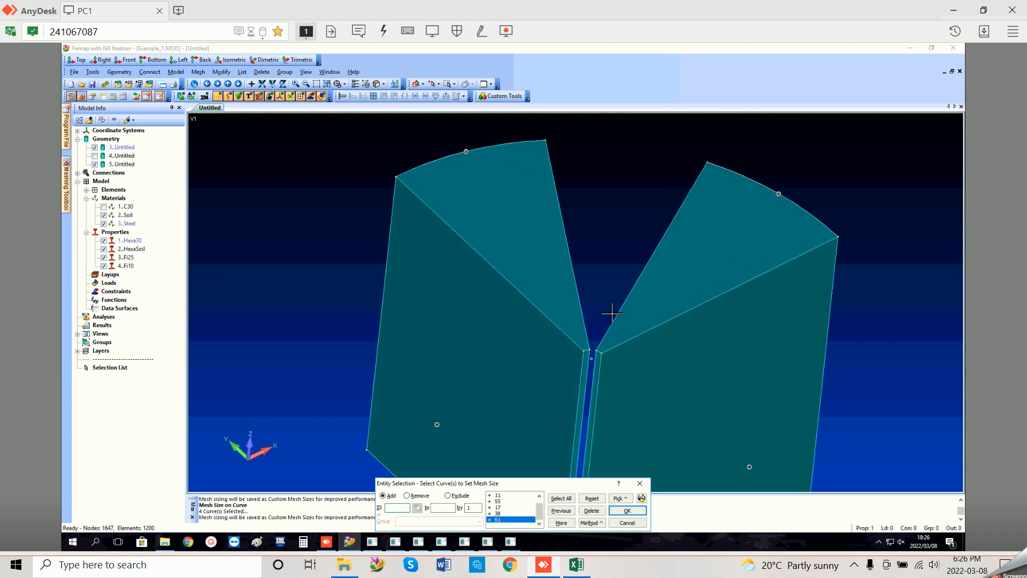
{"action": "left_click", "coordinate": [606, 352]}
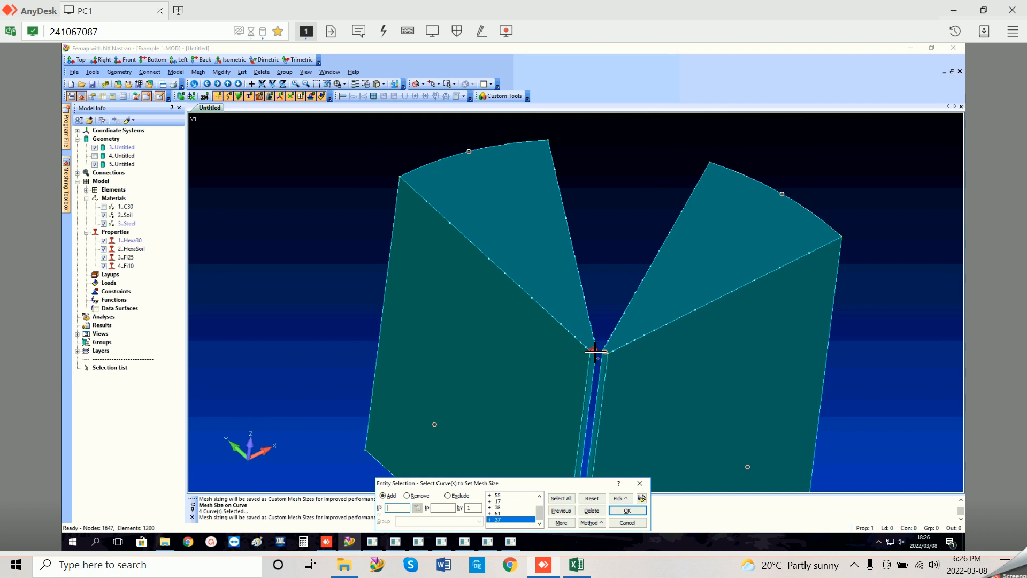
{"action": "left_click", "coordinate": [629, 511]}
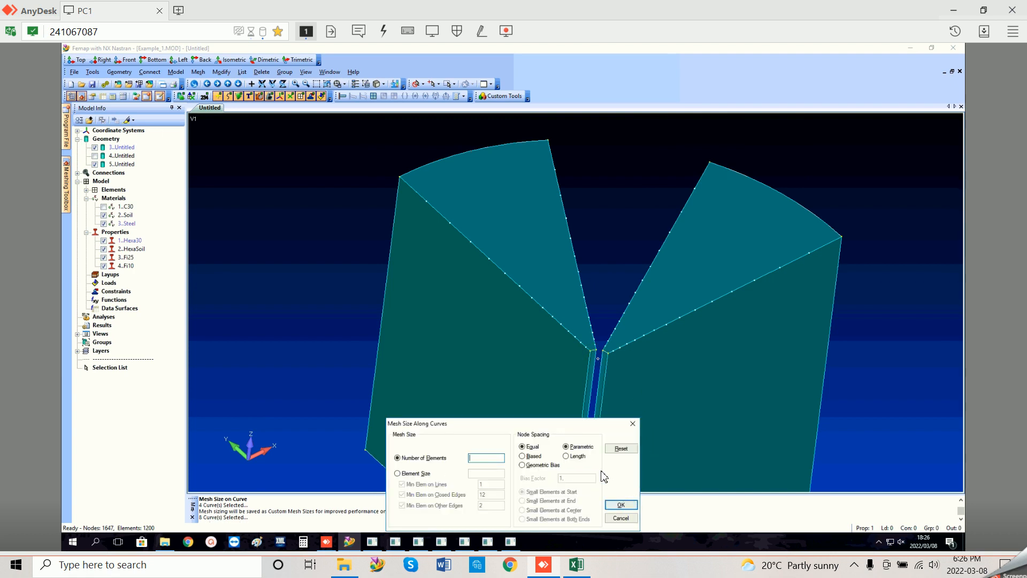
{"action": "type", "text": "1"}
{"action": "left_click", "coordinate": [621, 504]}
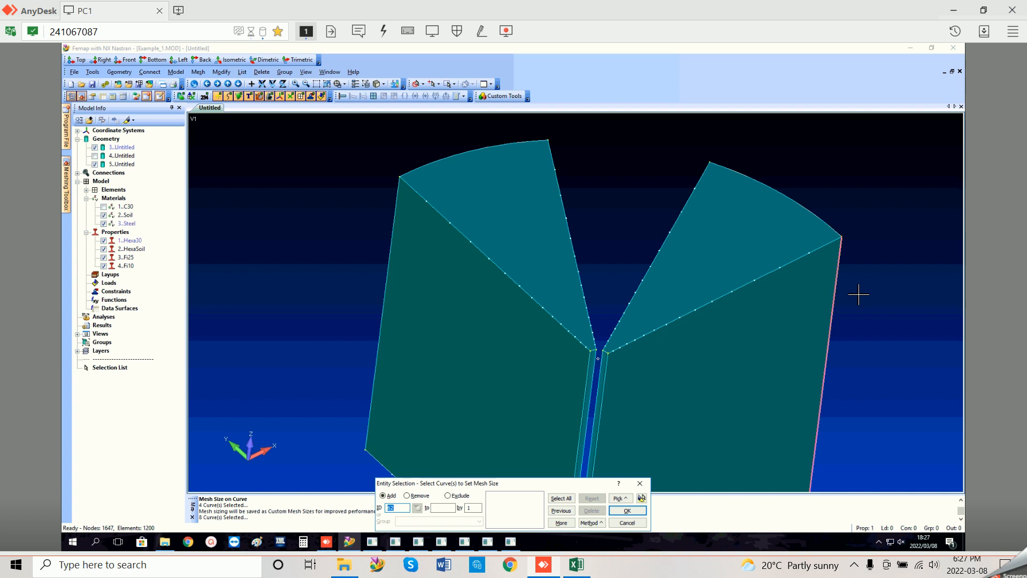
Step: Select the eight vertical edges of both soil wedges, outer and inner, for mesh sizing along curves
{"action": "left_click", "coordinate": [839, 301]}
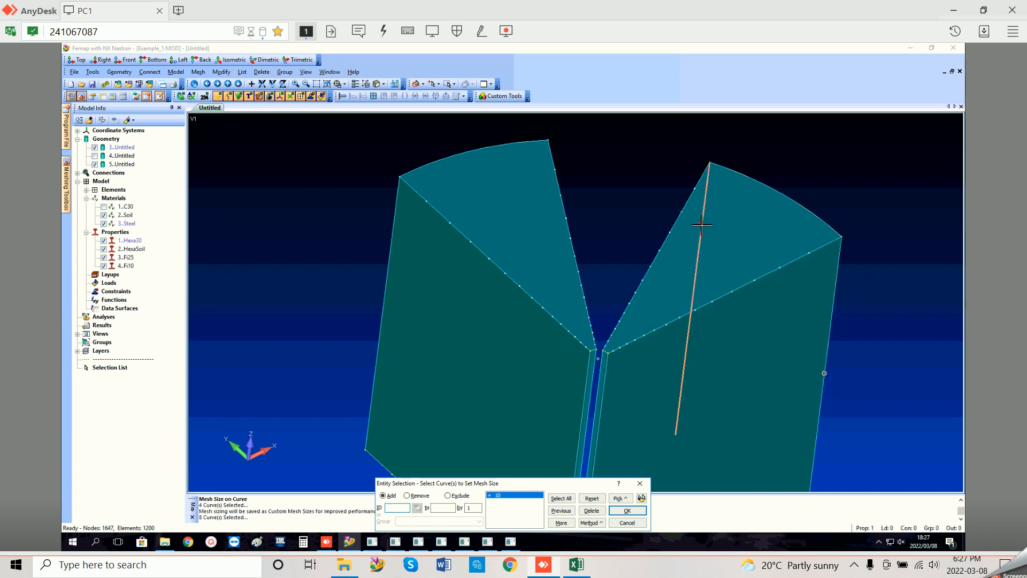
{"action": "left_click", "coordinate": [700, 226]}
{"action": "left_click", "coordinate": [530, 215]}
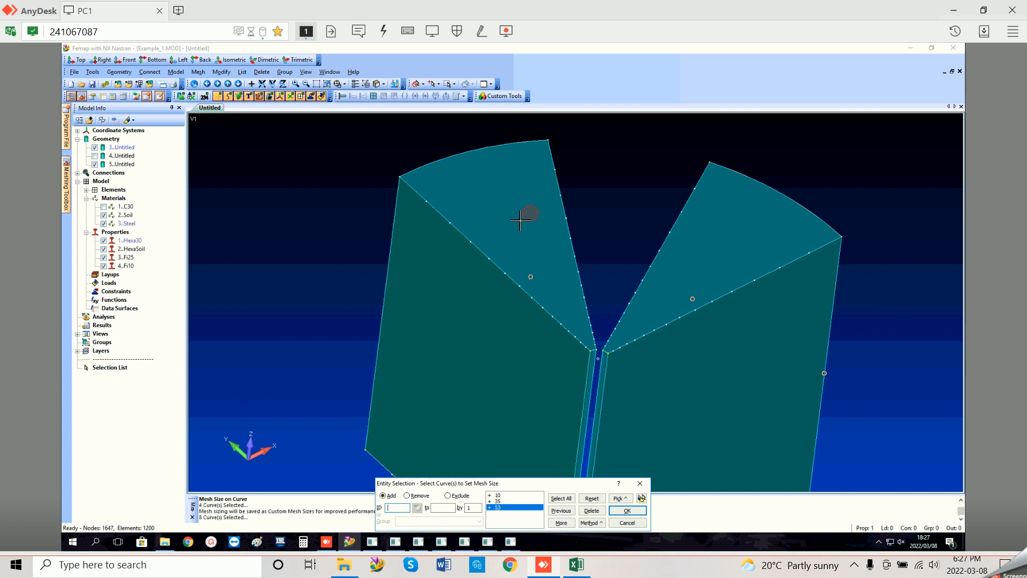
{"action": "left_click", "coordinate": [394, 244]}
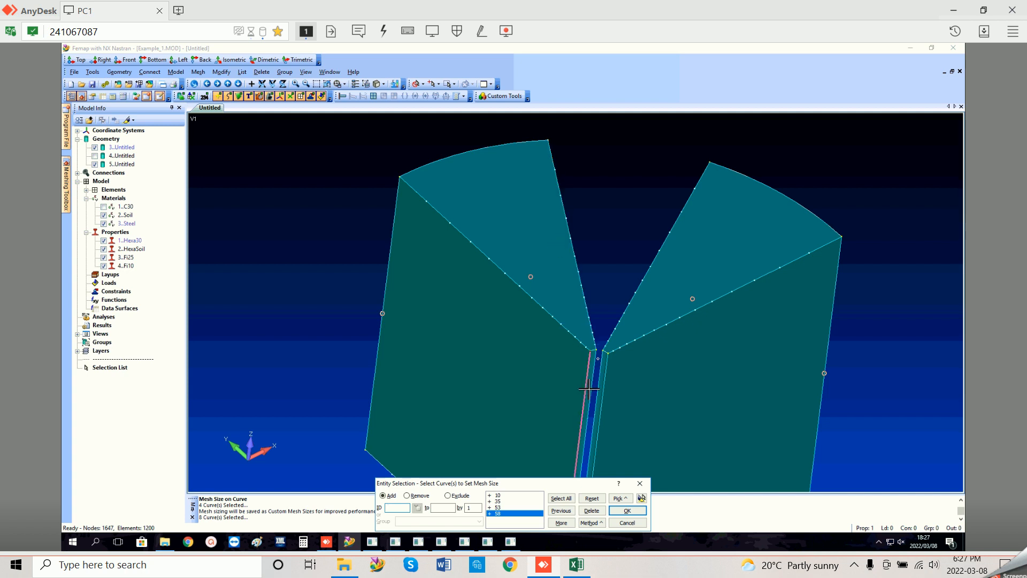
{"action": "left_click", "coordinate": [589, 388]}
{"action": "left_click", "coordinate": [595, 389]}
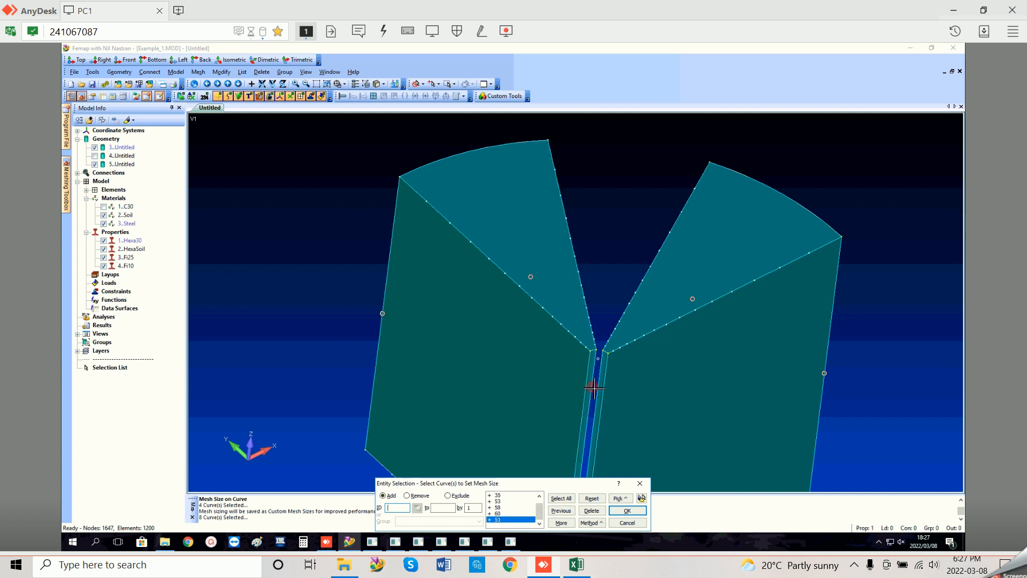
{"action": "left_click", "coordinate": [600, 388]}
{"action": "left_click", "coordinate": [604, 388]}
Step: Set the selected vertical wedge edges to 60 elements with equal parametric node spacing
{"action": "left_click", "coordinate": [627, 510]}
{"action": "type", "text": "60"}
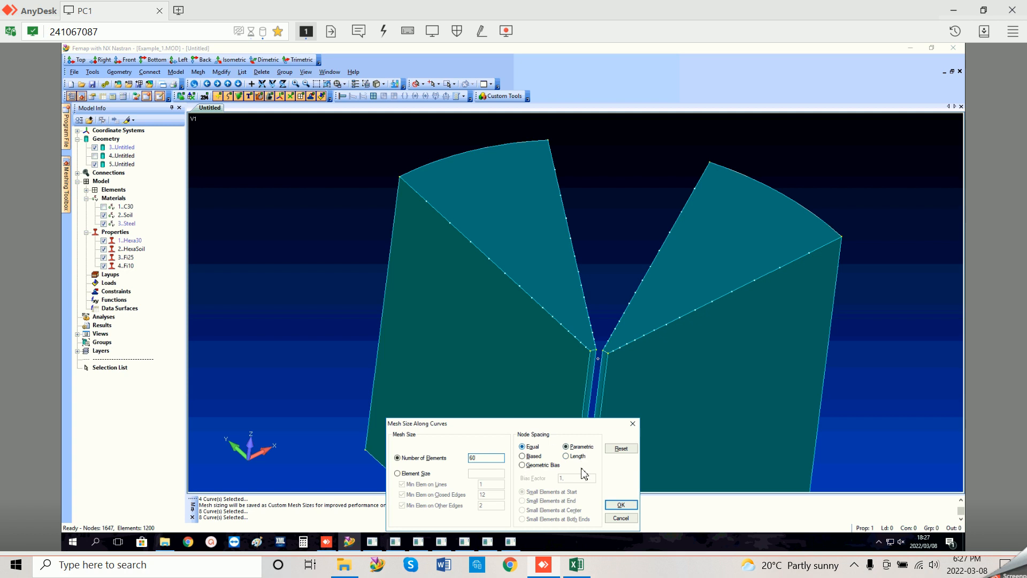
{"action": "left_click", "coordinate": [622, 506]}
{"action": "left_click", "coordinate": [622, 504]}
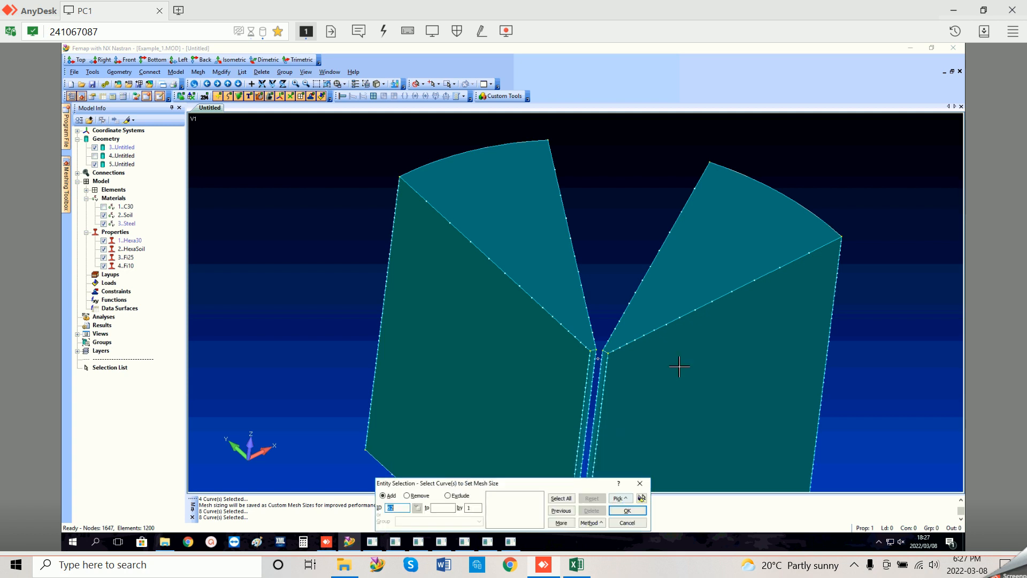
{"action": "middle_click_drag", "start_coordinate": [767, 361], "coordinate": [603, 314]}
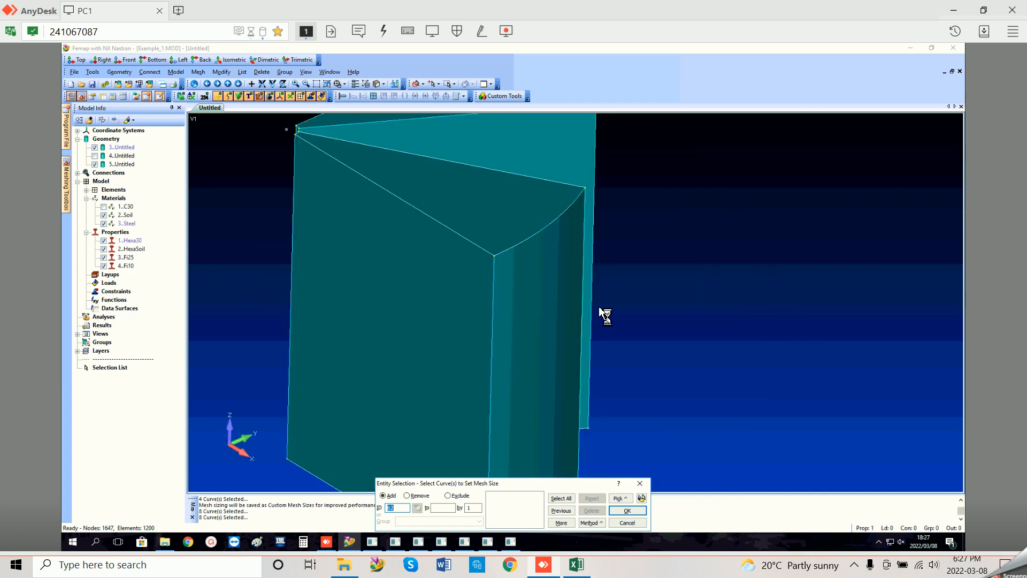
Step: End curve mesh sizing and examine the node spacing near the top corner of the front soil wedge's outer vertical edge
{"action": "left_click", "coordinate": [636, 480]}
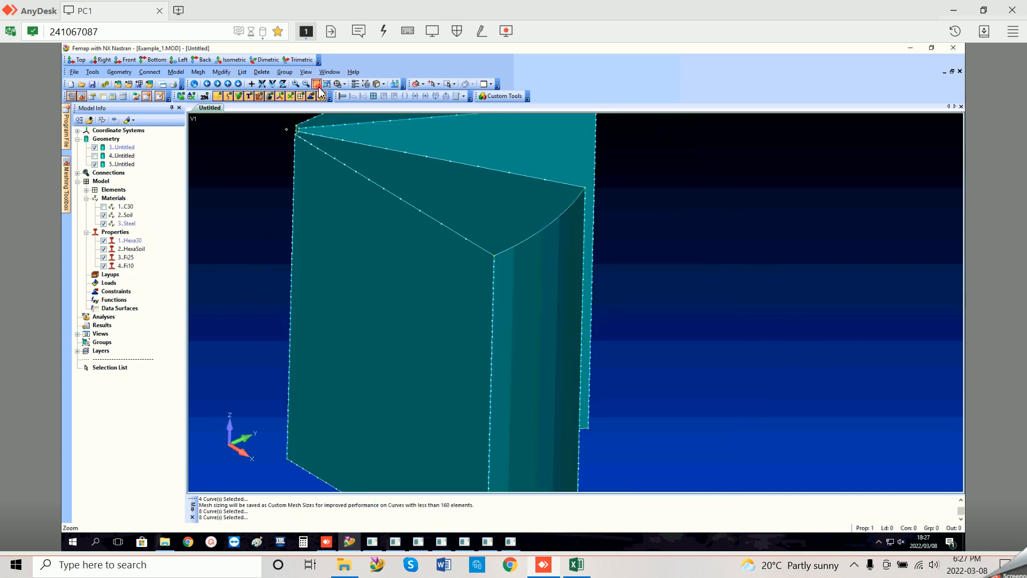
{"action": "left_click", "coordinate": [316, 83]}
{"action": "left_click", "coordinate": [431, 158]}
{"action": "left_click", "coordinate": [682, 344]}
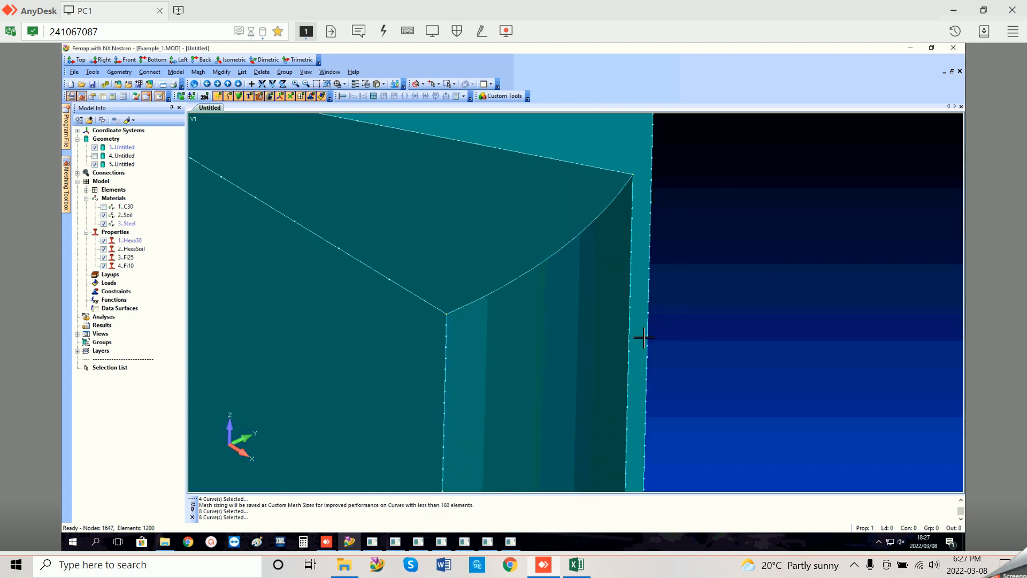
{"action": "scroll", "coordinate": [468, 341], "scroll_direction": "up", "scroll_amount": 2}
{"action": "scroll", "coordinate": [456, 337], "scroll_direction": "up", "scroll_amount": 4}
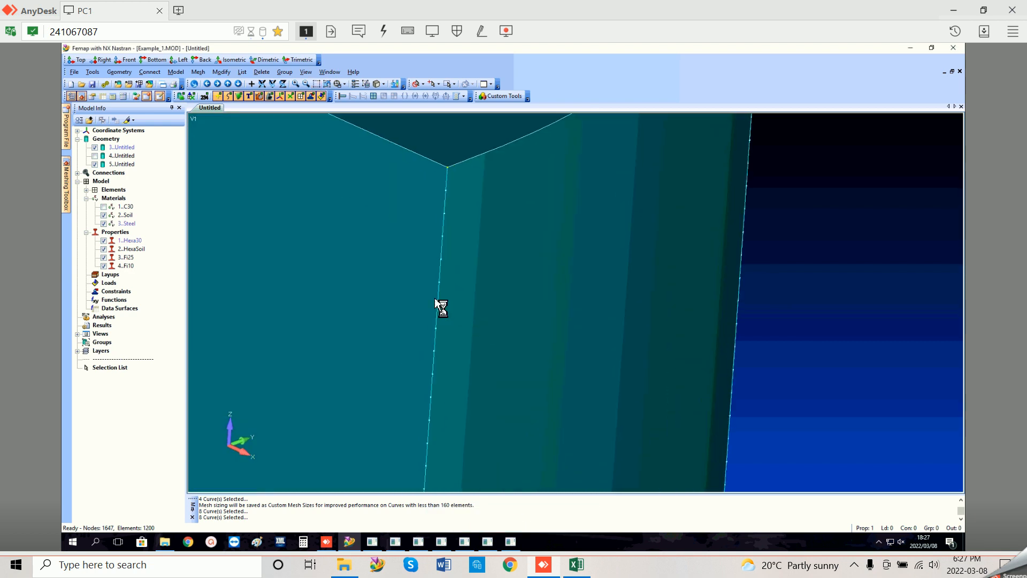
{"action": "scroll", "coordinate": [441, 326], "scroll_direction": "up", "scroll_amount": 1}
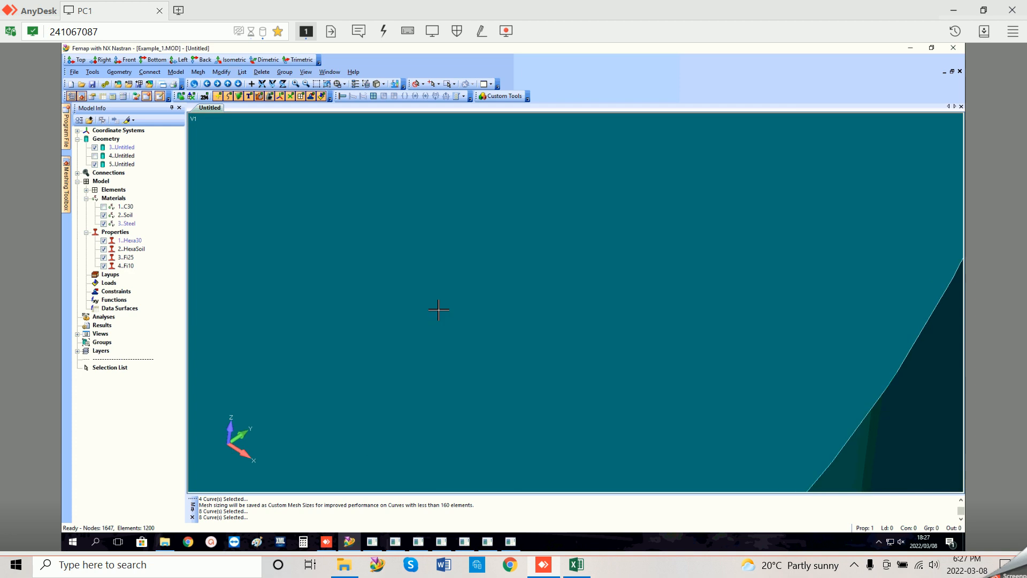
{"action": "middle_click_drag", "start_coordinate": [435, 319], "coordinate": [437, 302]}
{"action": "scroll", "coordinate": [438, 301], "scroll_direction": "up", "scroll_amount": 4}
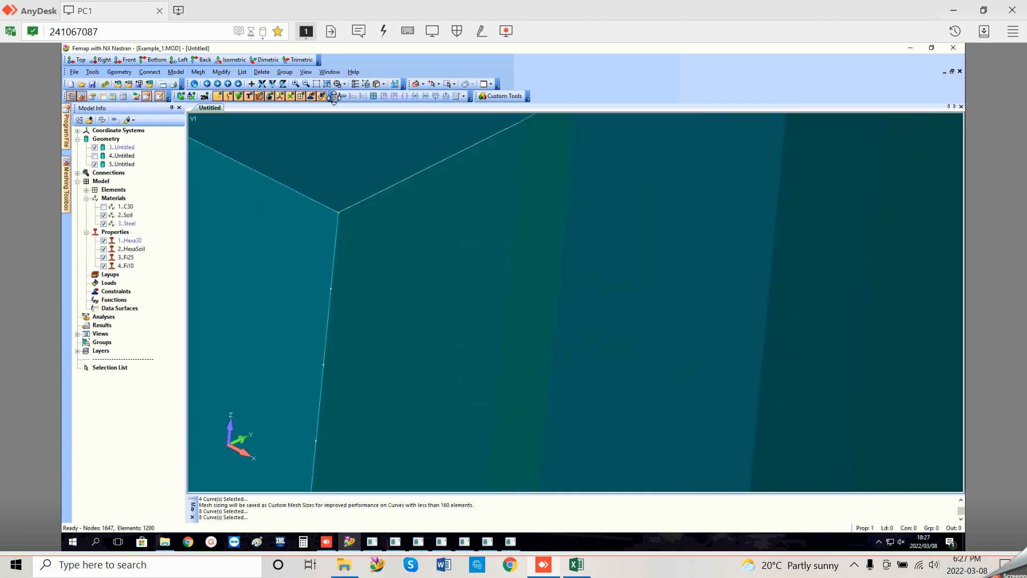
{"action": "left_click", "coordinate": [316, 83]}
{"action": "left_click", "coordinate": [276, 175]}
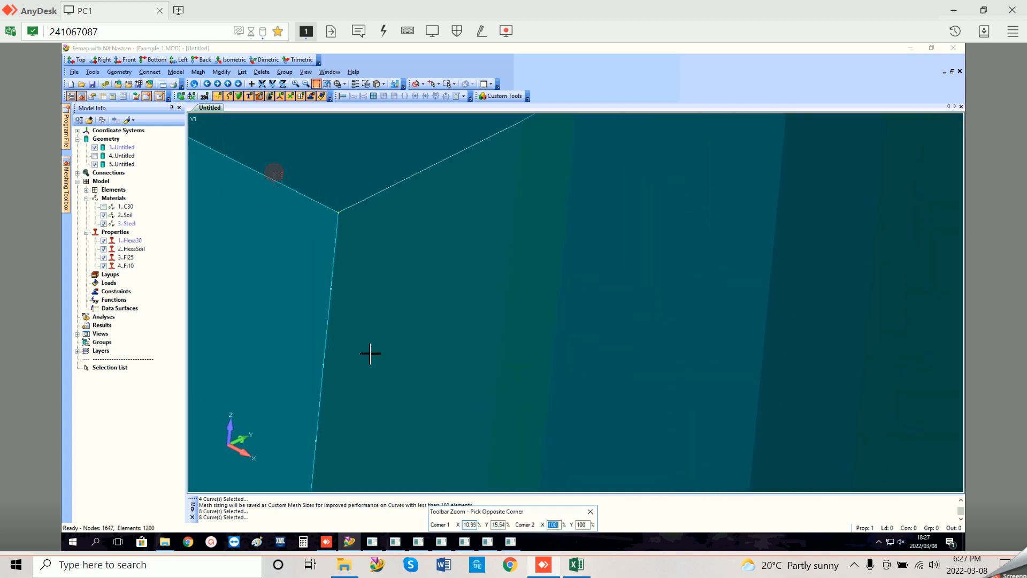
{"action": "left_click", "coordinate": [412, 447]}
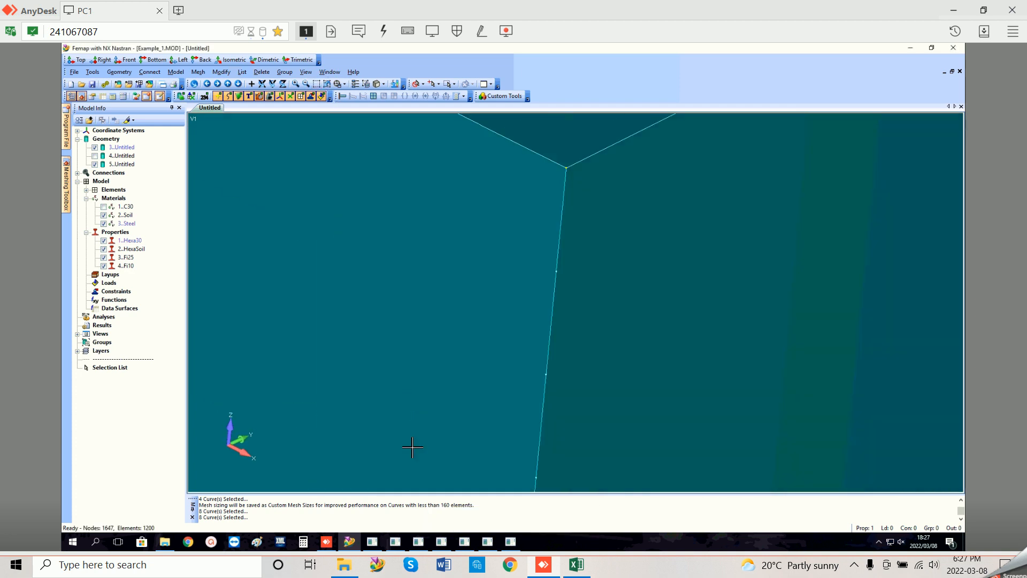
{"action": "left_click", "coordinate": [316, 84]}
{"action": "left_click", "coordinate": [524, 136]}
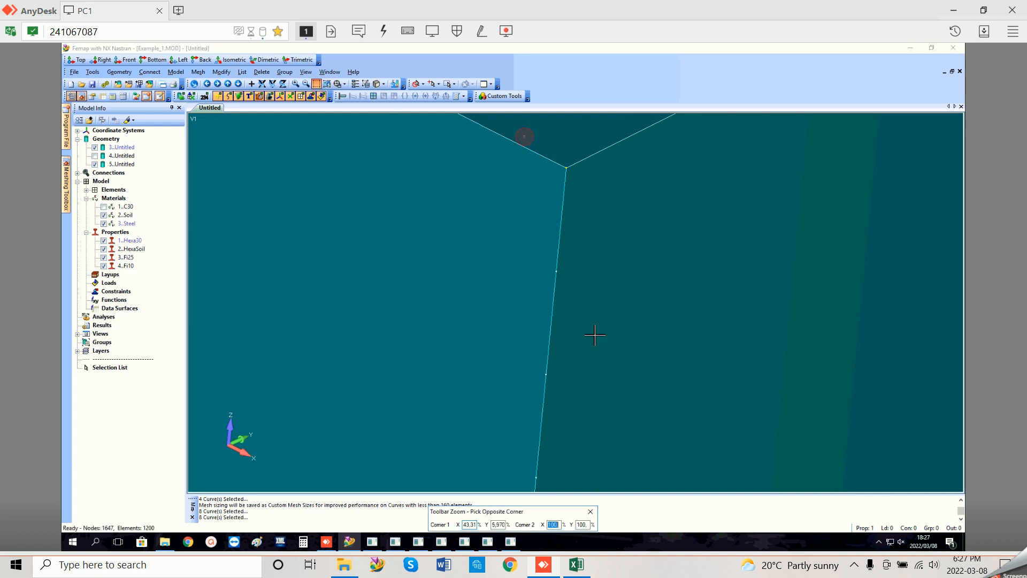
{"action": "left_click", "coordinate": [622, 456]}
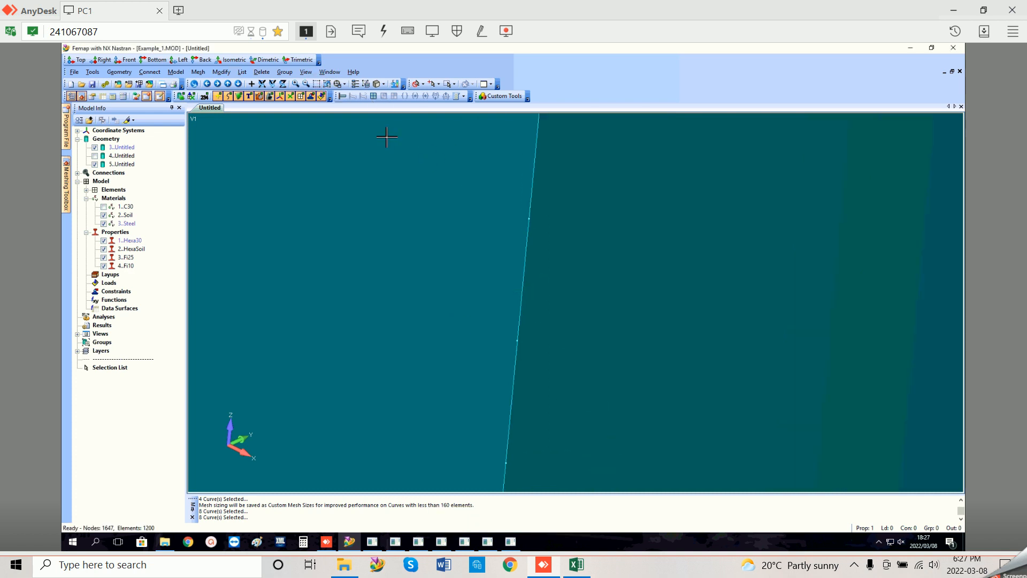
Step: Examine the node distribution along the radial and vertical edges of both soil wedges
{"action": "left_click", "coordinate": [238, 84]}
{"action": "left_click", "coordinate": [237, 85]}
{"action": "left_click", "coordinate": [237, 85]}
{"action": "left_click", "coordinate": [237, 86]}
{"action": "left_click", "coordinate": [237, 85]}
{"action": "left_click", "coordinate": [236, 85]}
{"action": "left_click", "coordinate": [239, 85]}
{"action": "left_click", "coordinate": [238, 86]}
{"action": "scroll", "coordinate": [546, 321], "scroll_direction": "up", "scroll_amount": 6}
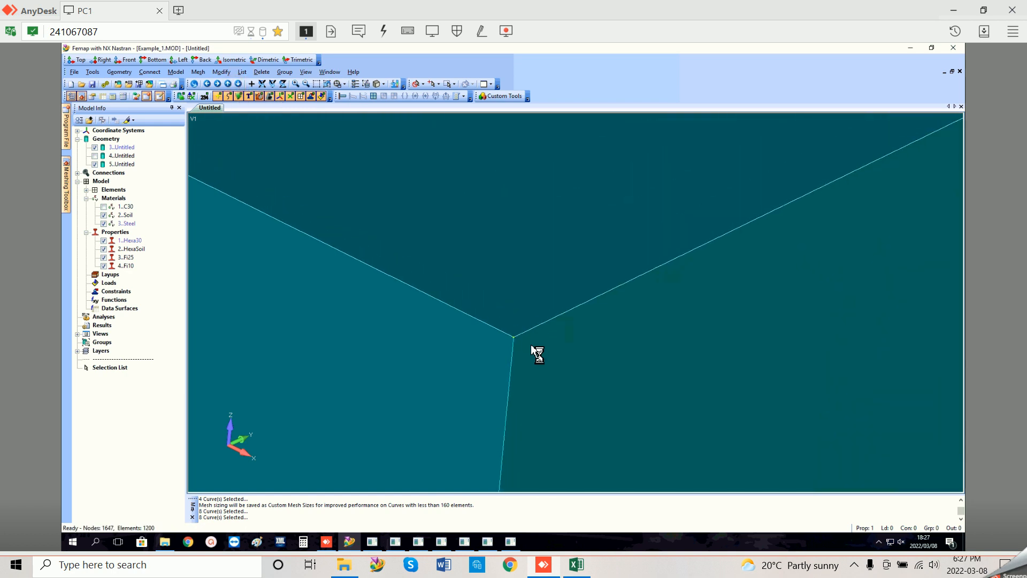
{"action": "scroll", "coordinate": [500, 367], "scroll_direction": "up", "scroll_amount": 5}
{"action": "scroll", "coordinate": [500, 371], "scroll_direction": "down", "scroll_amount": 4}
{"action": "scroll", "coordinate": [503, 369], "scroll_direction": "down", "scroll_amount": 8}
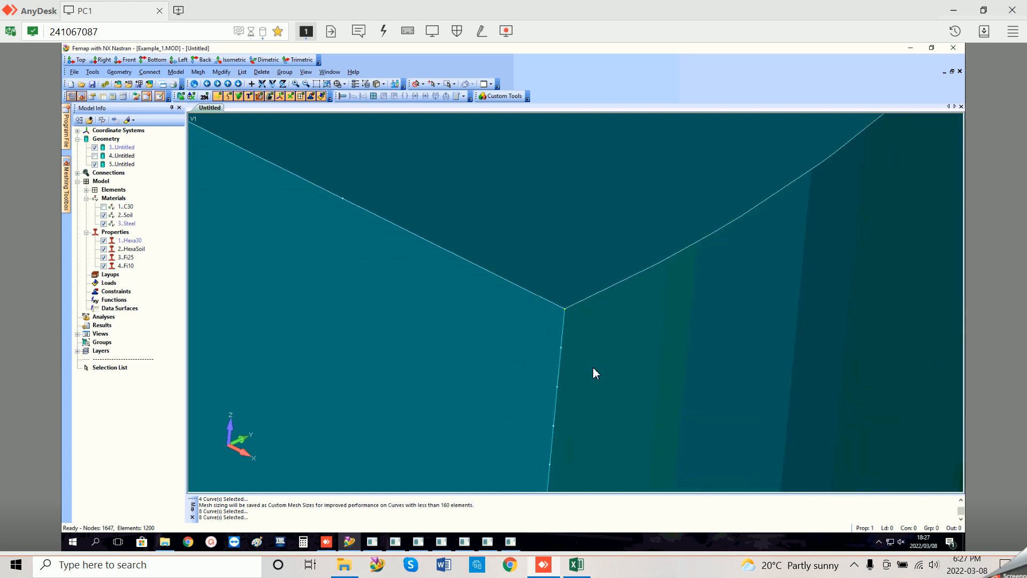
{"action": "scroll", "coordinate": [588, 353], "scroll_direction": "down", "scroll_amount": 6}
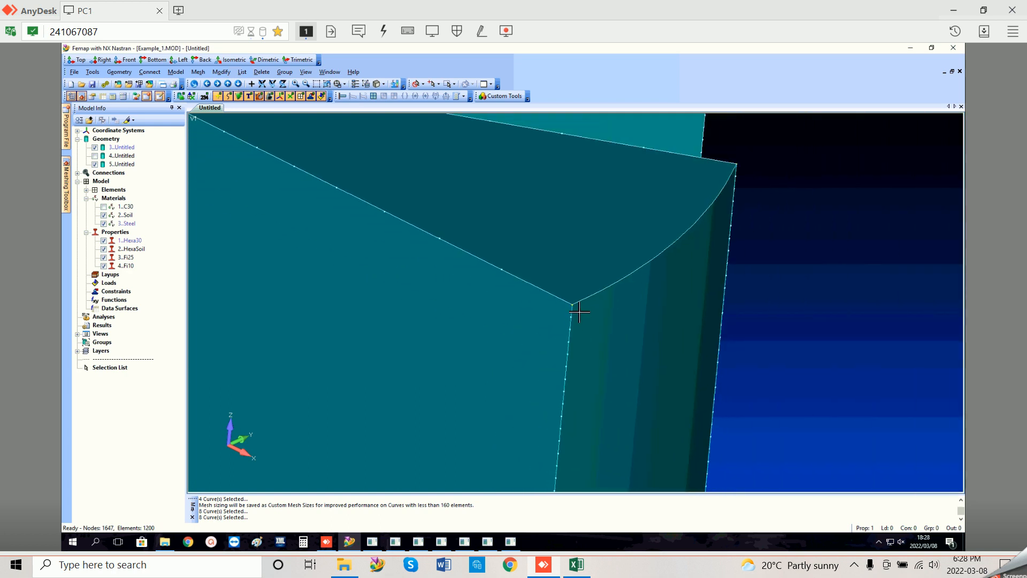
{"action": "scroll", "coordinate": [579, 313], "scroll_direction": "down", "scroll_amount": 4}
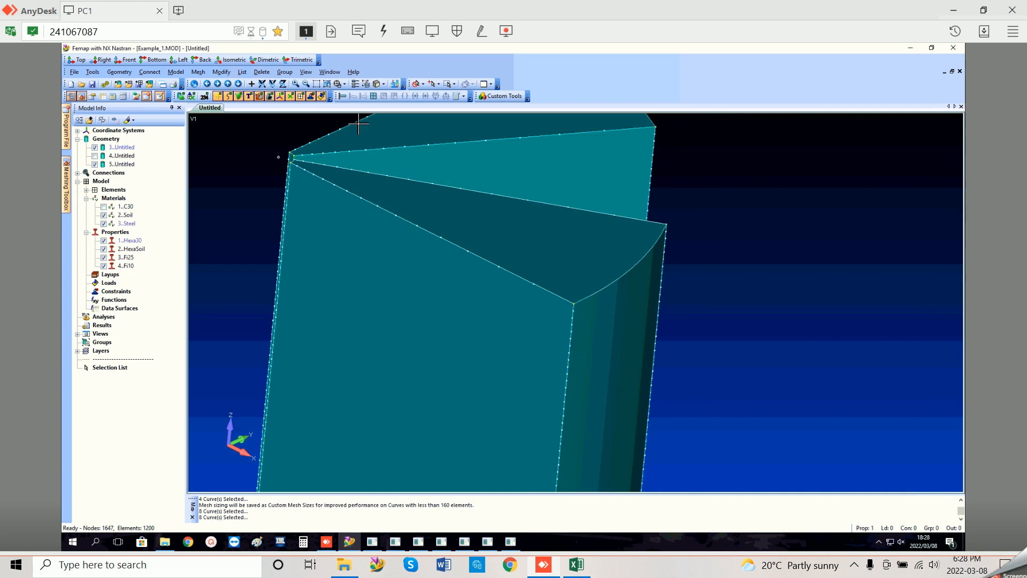
{"action": "left_click", "coordinate": [230, 84]}
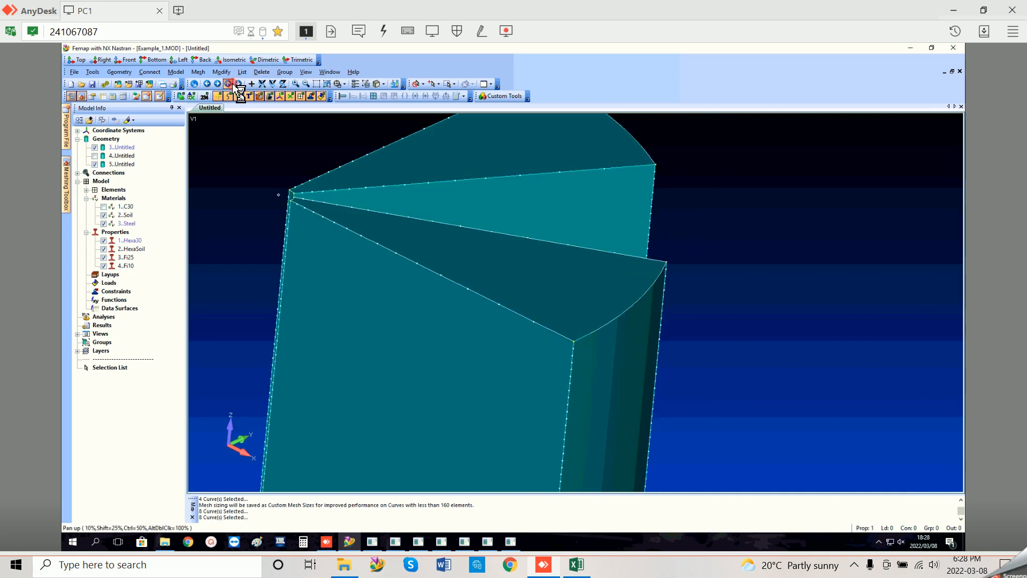
{"action": "scroll", "coordinate": [586, 306], "scroll_direction": "down", "scroll_amount": 4}
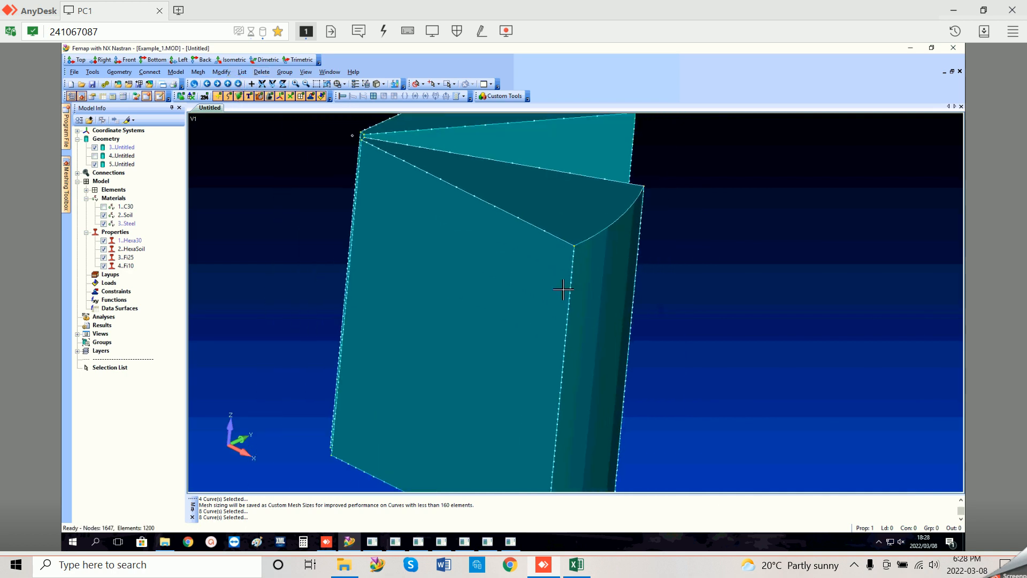
{"action": "left_click", "coordinate": [231, 84]}
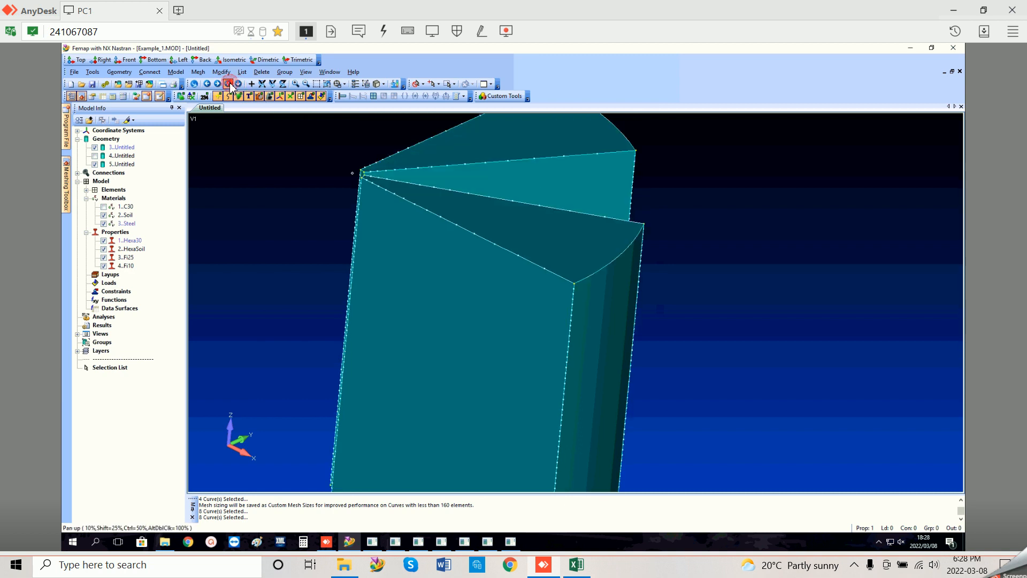
{"action": "scroll", "coordinate": [509, 266], "scroll_direction": "down", "scroll_amount": 2}
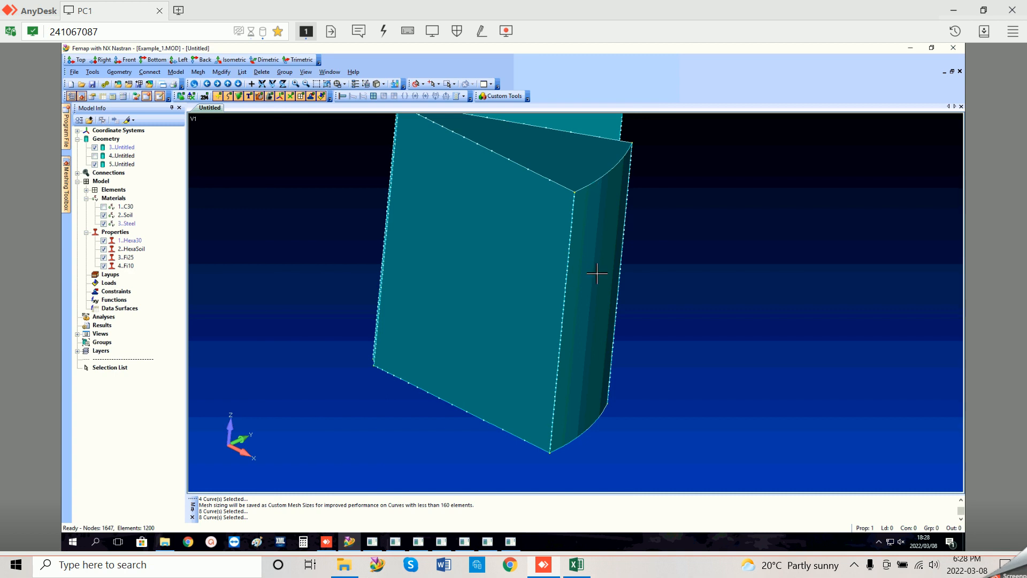
Step: From the XY top view, hex-mesh both visible soil wedge solids with the HexaSoil property
{"action": "key", "text": "F8"}
{"action": "left_click", "coordinate": [527, 493]}
{"action": "left_click", "coordinate": [644, 511]}
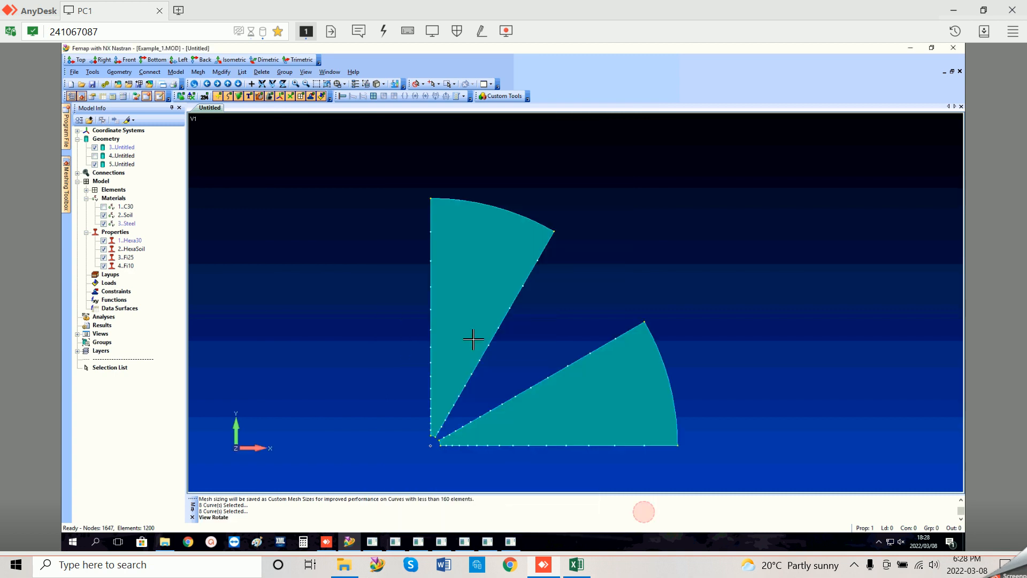
{"action": "left_click", "coordinate": [198, 73]}
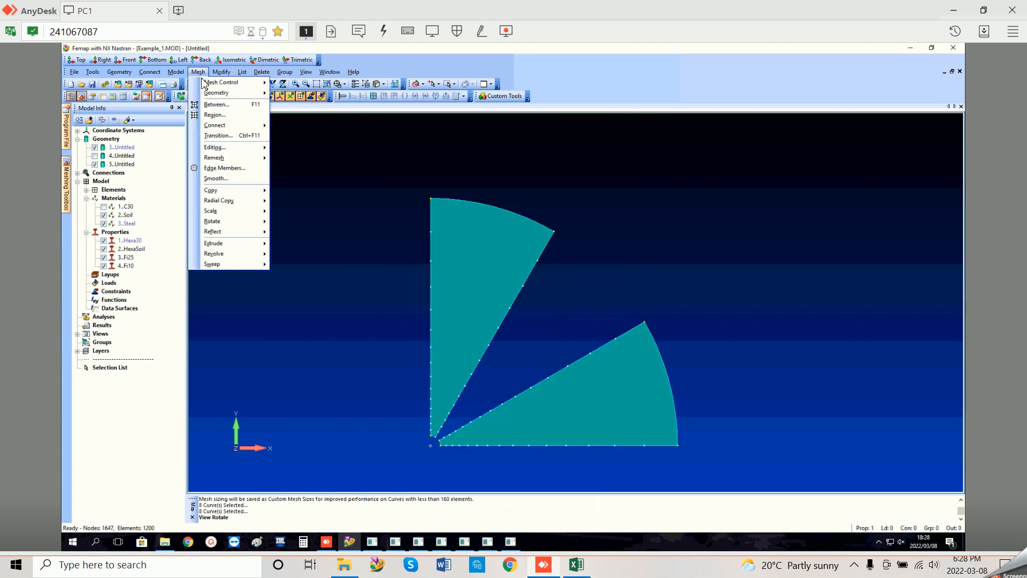
{"action": "mouse_move", "coordinate": [214, 93]}
{"action": "left_click", "coordinate": [310, 130]}
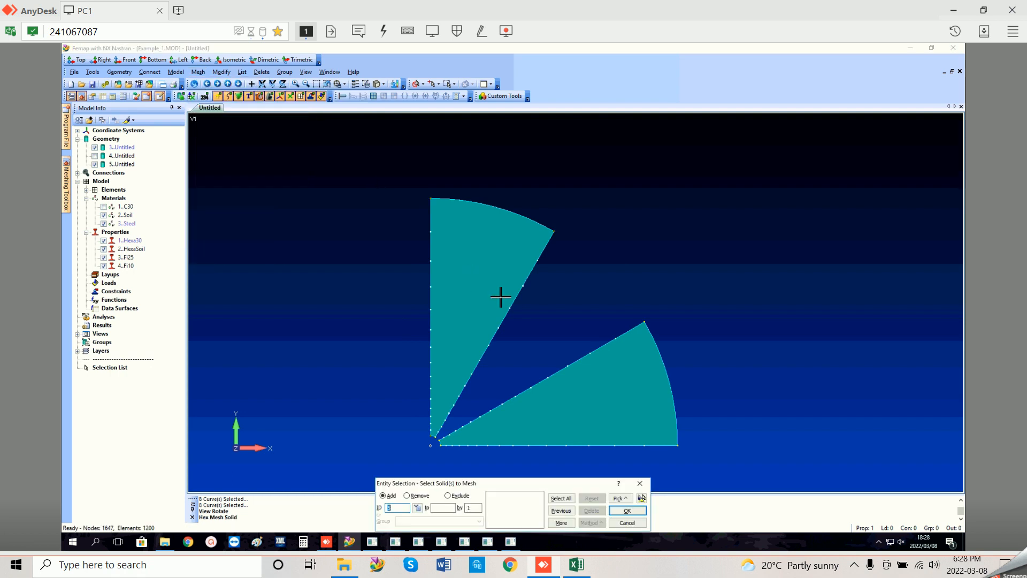
{"action": "left_click", "coordinate": [588, 405]}
{"action": "left_click", "coordinate": [481, 281]}
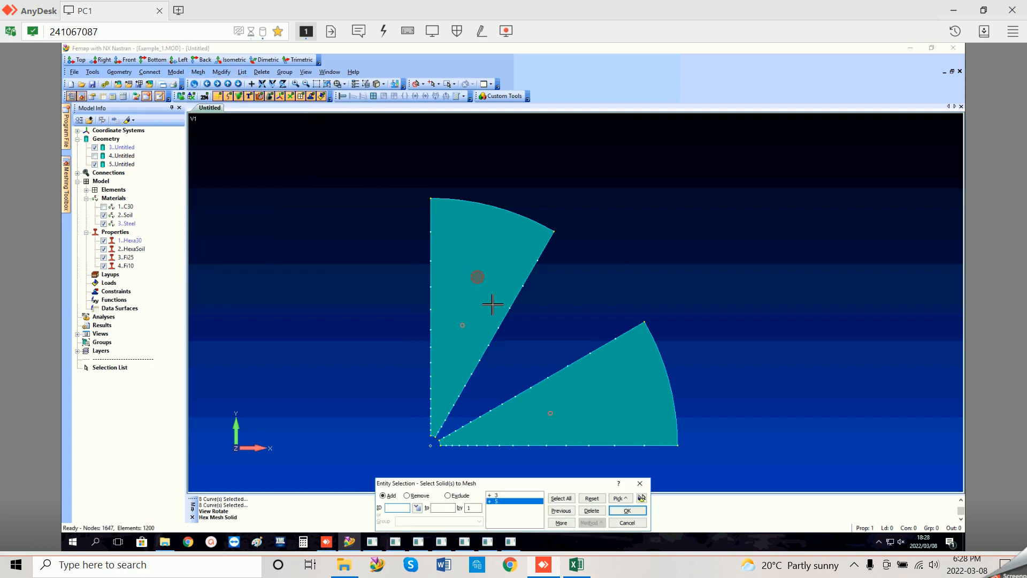
{"action": "left_click", "coordinate": [634, 512]}
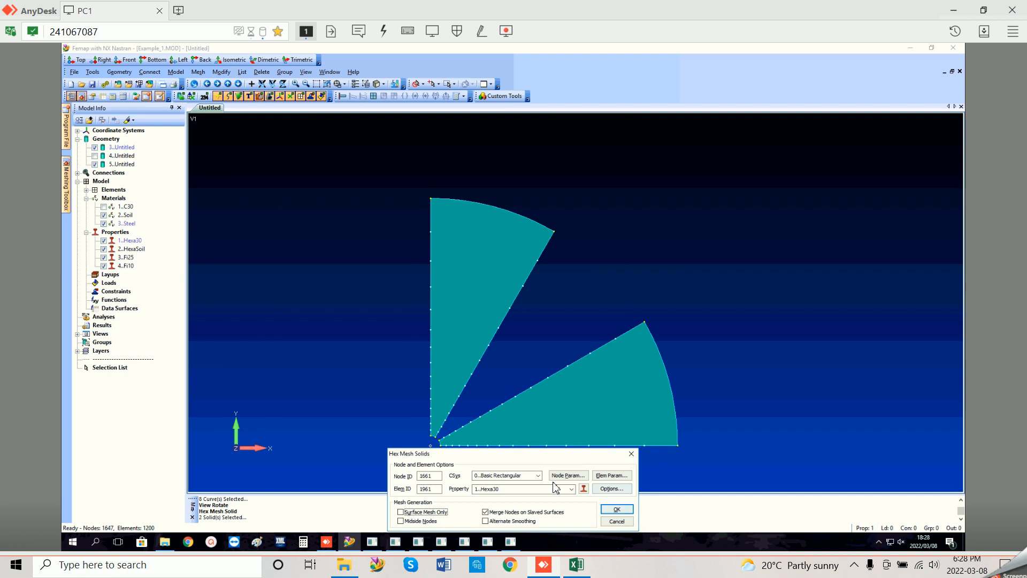
{"action": "left_click", "coordinate": [571, 489]}
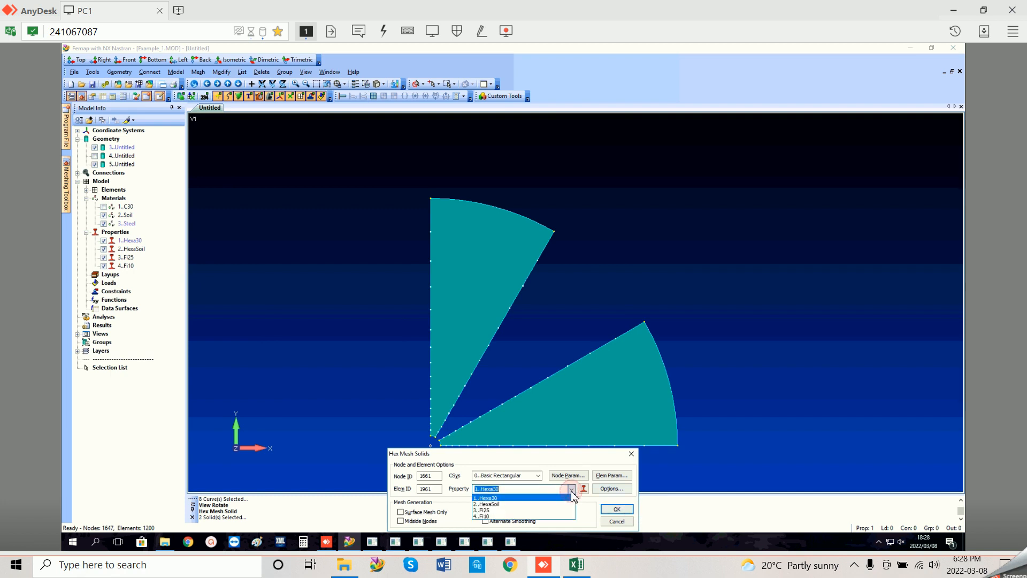
{"action": "left_click", "coordinate": [510, 504]}
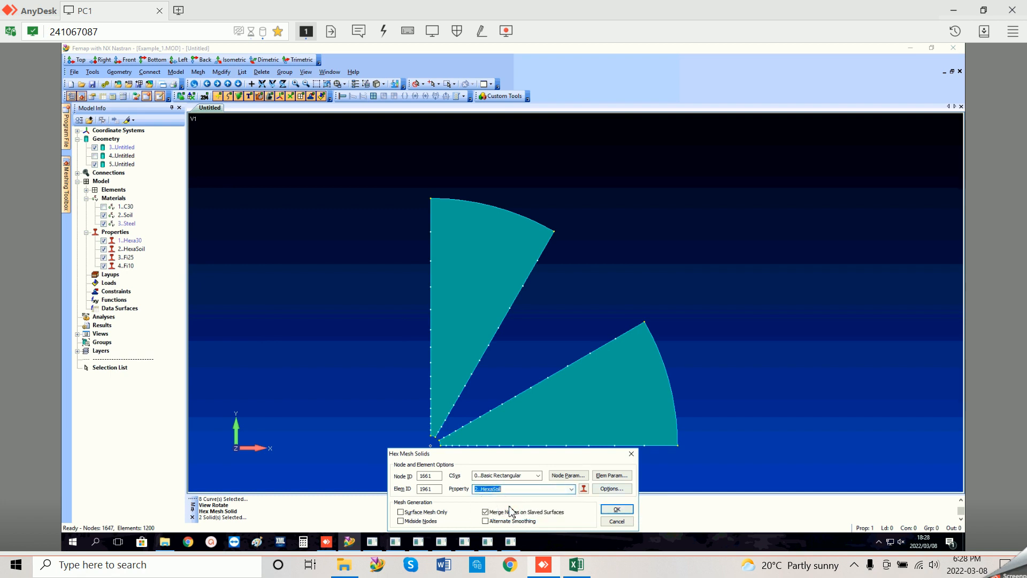
{"action": "left_click", "coordinate": [617, 510]}
Step: Inspect the hex mesh of both soil wedges from several angles, ending in the XY top view
{"action": "middle_click_drag", "start_coordinate": [584, 327], "coordinate": [494, 340]}
{"action": "scroll", "coordinate": [569, 227], "scroll_direction": "up", "scroll_amount": 2}
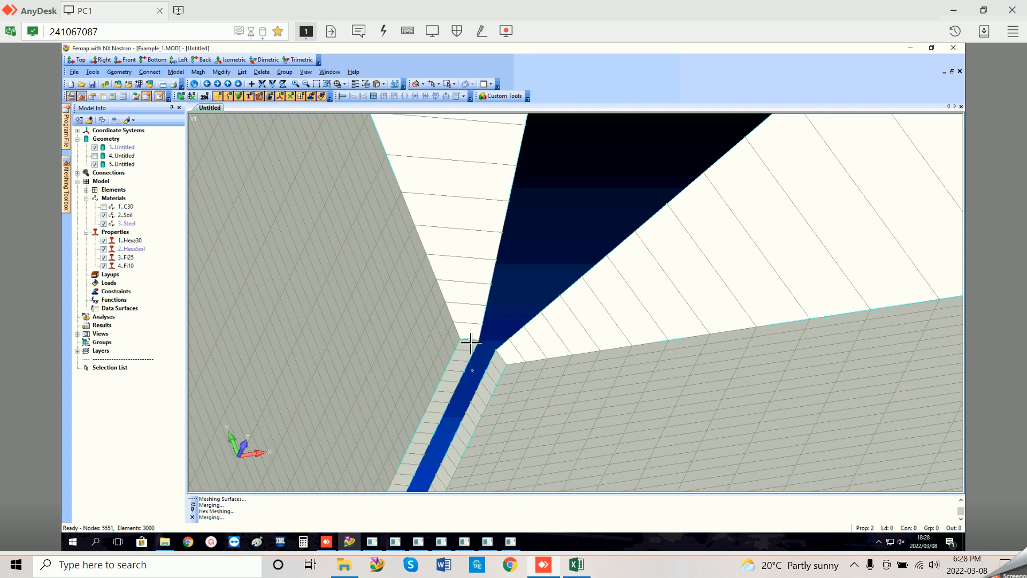
{"action": "scroll", "coordinate": [541, 388], "scroll_direction": "down", "scroll_amount": 8}
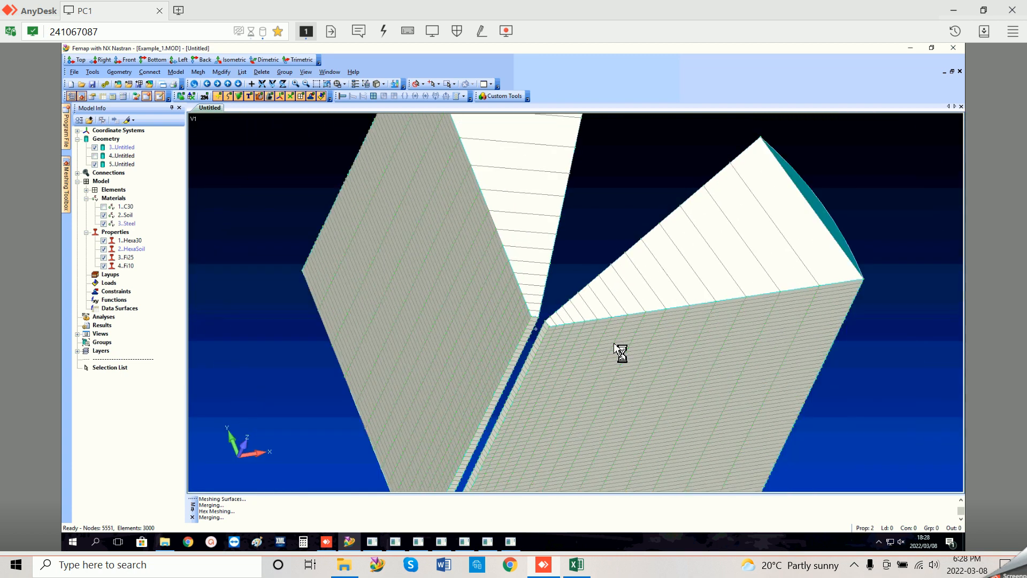
{"action": "middle_click_drag", "start_coordinate": [679, 260], "coordinate": [552, 289]}
{"action": "middle_click_drag", "start_coordinate": [496, 304], "coordinate": [555, 328]}
{"action": "key", "text": "F8"}
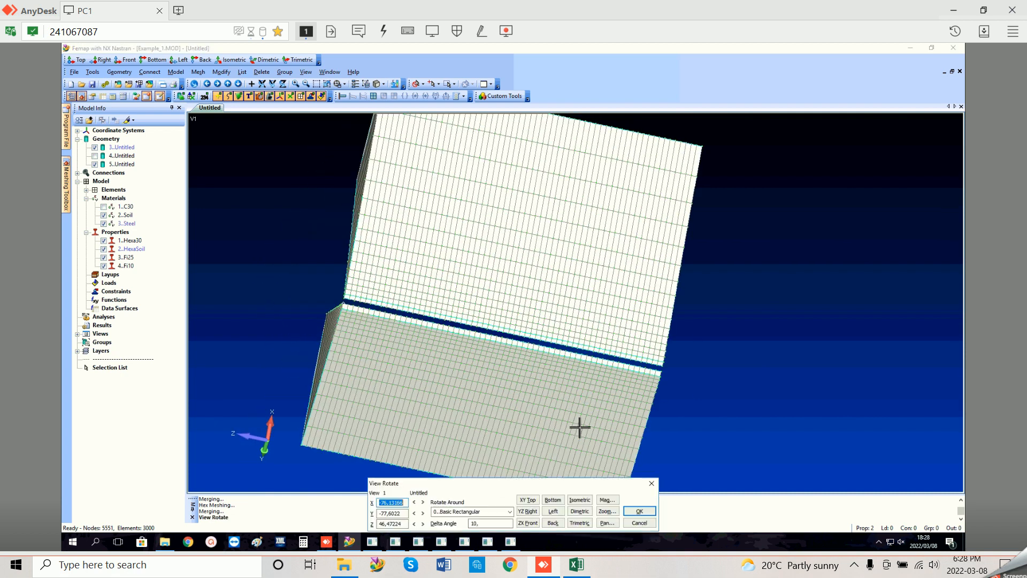
{"action": "left_click", "coordinate": [529, 502]}
{"action": "left_click", "coordinate": [639, 510]}
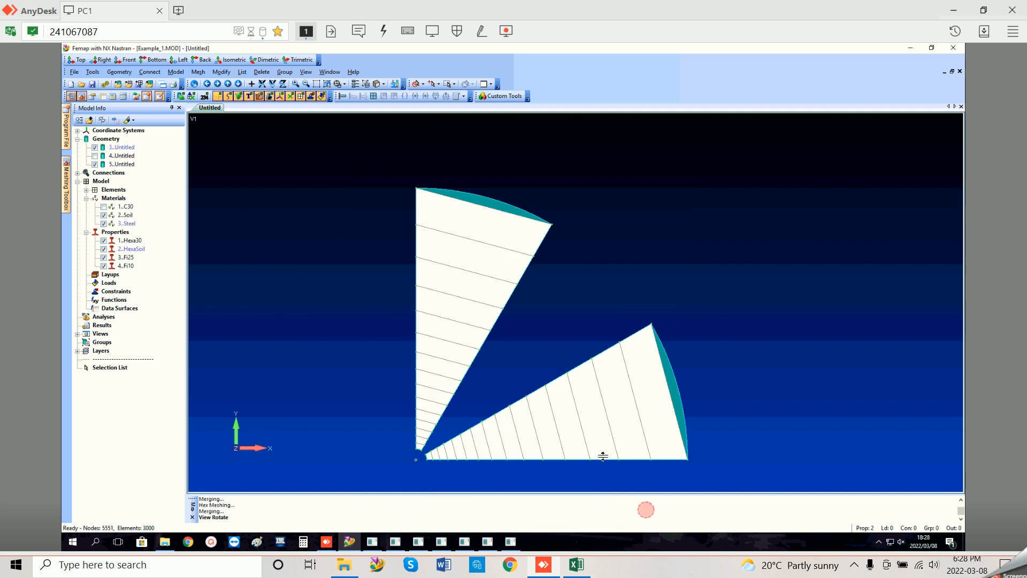
{"action": "left_click", "coordinate": [228, 83]}
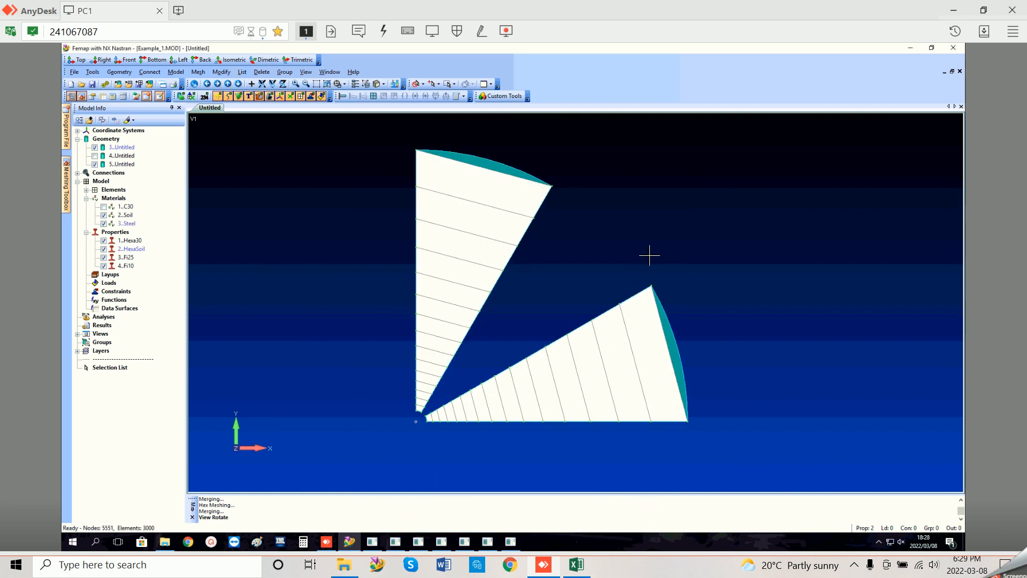
Step: Hide solids 3 and 5 and the HexaSoil elements, and show solid 4, the middle soil wedge
{"action": "left_click", "coordinate": [94, 165]}
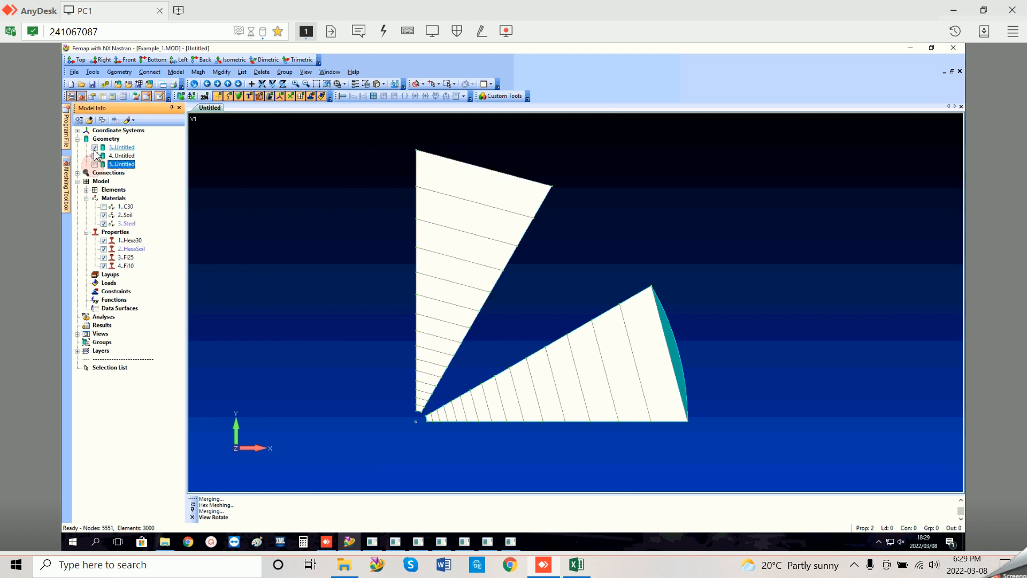
{"action": "left_click", "coordinate": [95, 147]}
{"action": "left_click", "coordinate": [95, 156]}
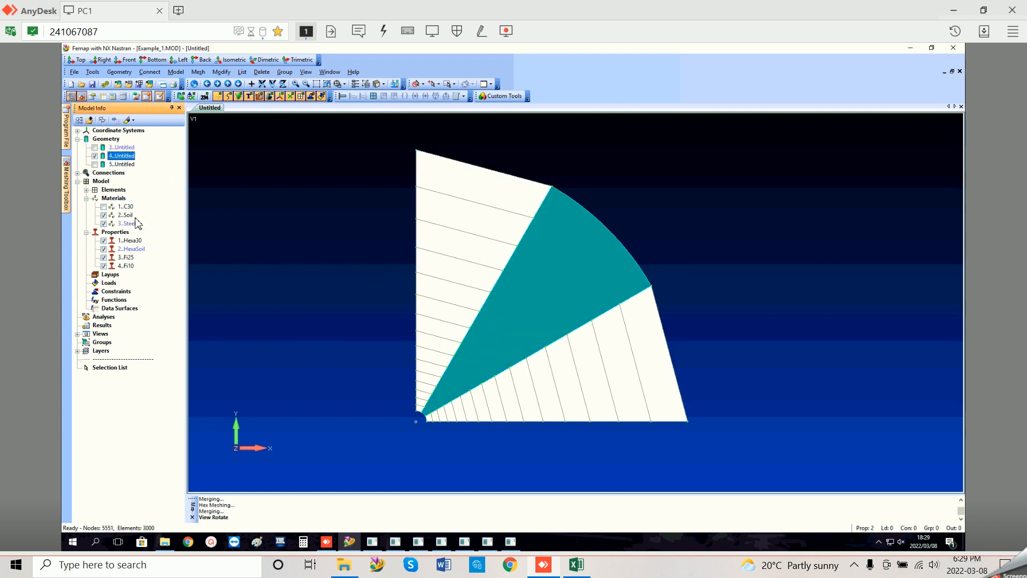
{"action": "left_click", "coordinate": [104, 249]}
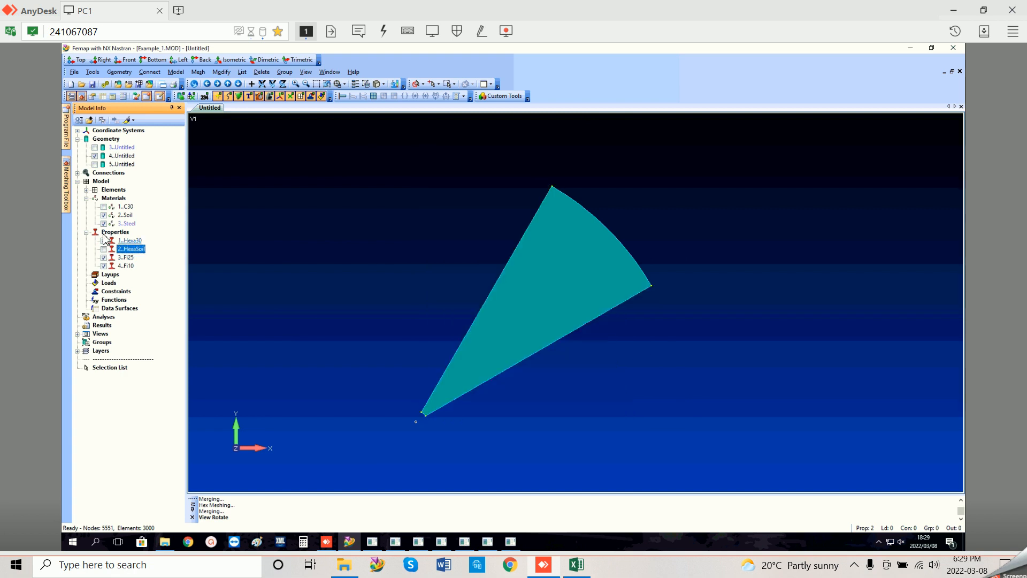
Step: Size the two radial edges on the wedge's upper face with 15 elements, length-based geometric bias and small elements at start
{"action": "middle_click_drag", "start_coordinate": [395, 270], "coordinate": [400, 246]}
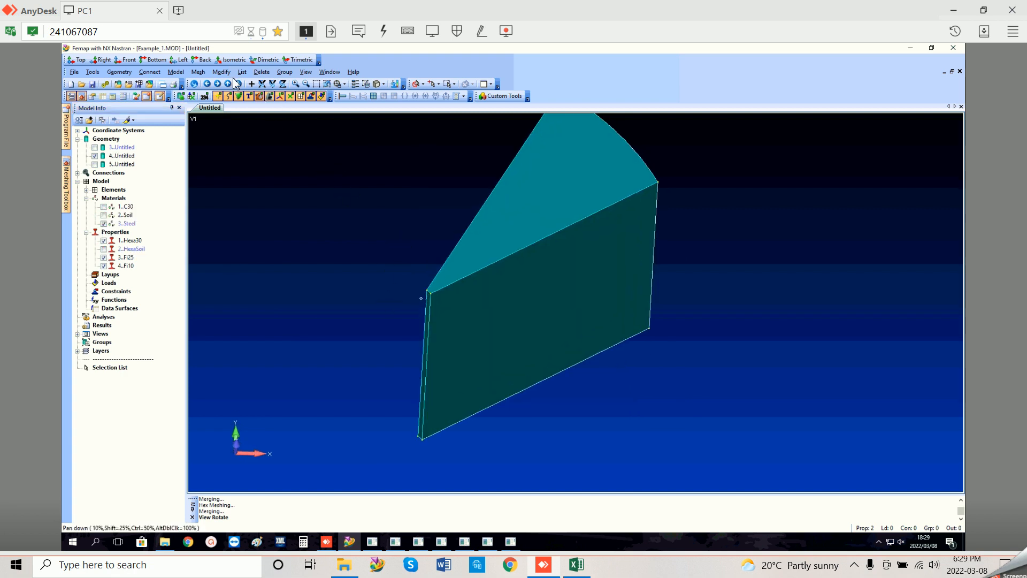
{"action": "left_click", "coordinate": [201, 73]}
{"action": "mouse_move", "coordinate": [228, 83]}
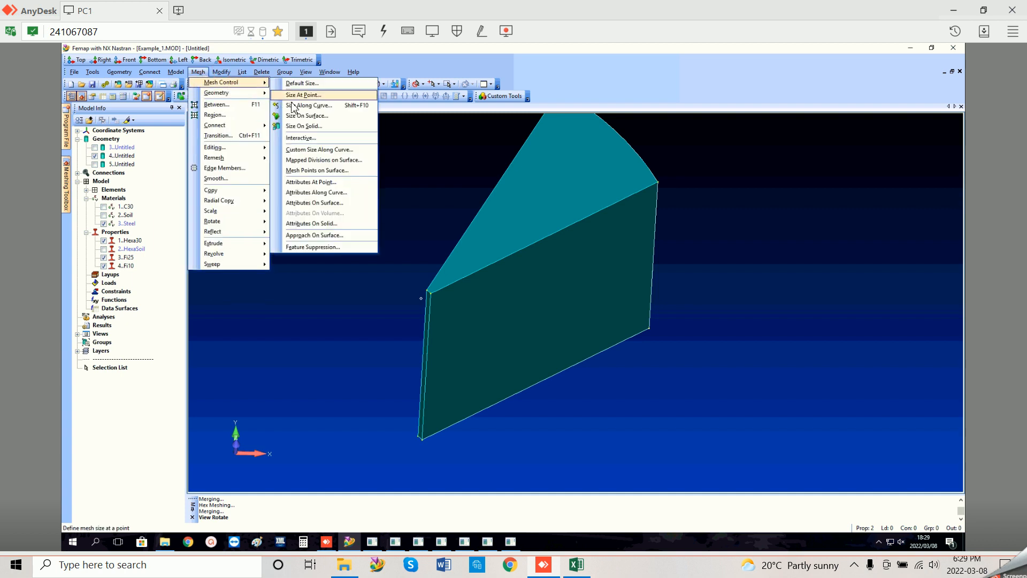
{"action": "left_click", "coordinate": [309, 106]}
{"action": "left_click", "coordinate": [585, 215]}
{"action": "left_click", "coordinate": [514, 165]}
{"action": "left_click", "coordinate": [625, 511]}
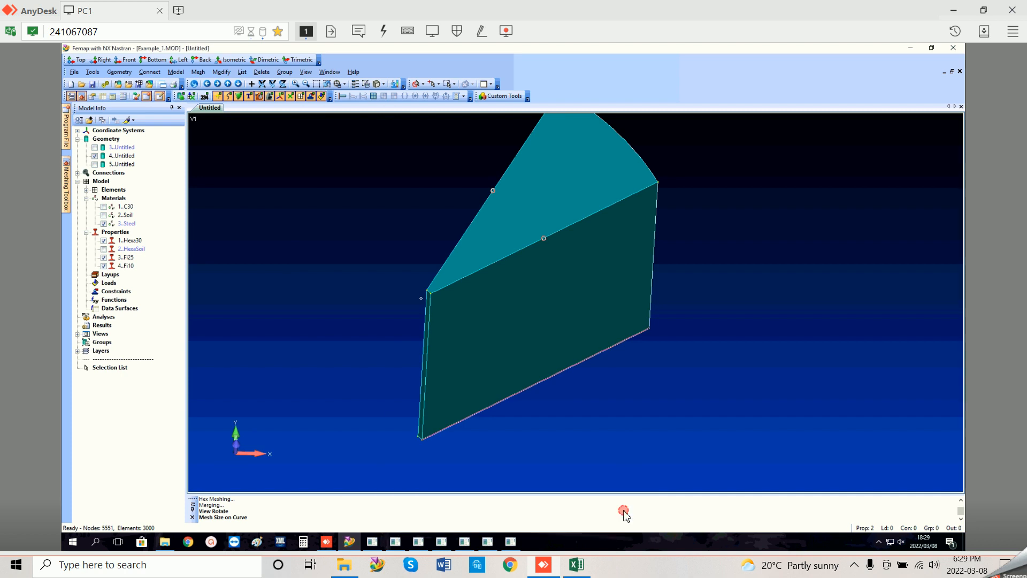
{"action": "left_click", "coordinate": [574, 456]}
{"action": "left_click", "coordinate": [535, 465]}
{"action": "double_click", "coordinate": [569, 477]}
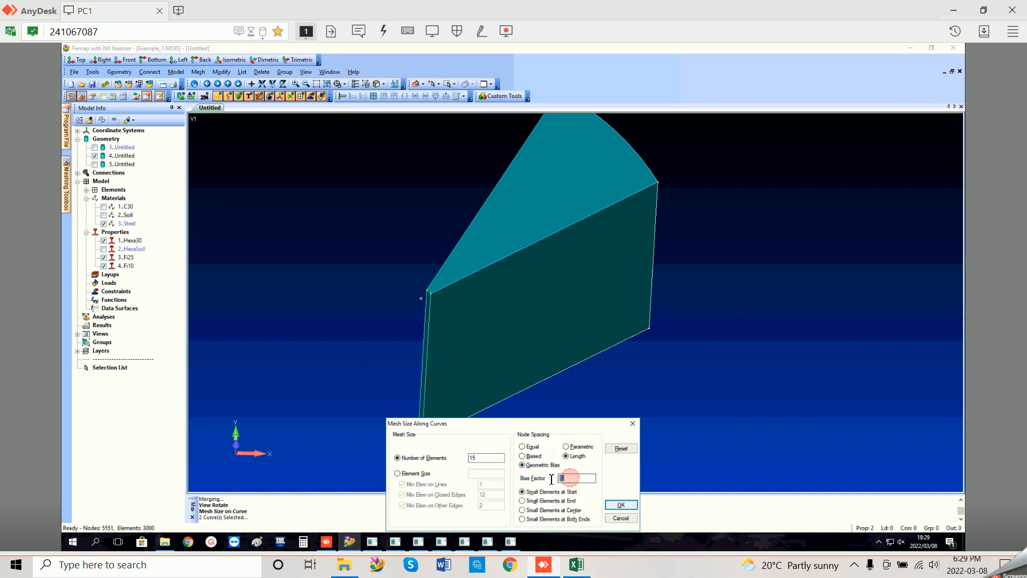
{"action": "left_click", "coordinate": [621, 505]}
Step: Size the two radial edges on the wedge's lower face with 15 elements, length-based geometric bias factor 6 and small elements at end
{"action": "middle_click_drag", "start_coordinate": [543, 287], "coordinate": [501, 374]}
{"action": "left_click", "coordinate": [490, 391]}
{"action": "left_click", "coordinate": [535, 365]}
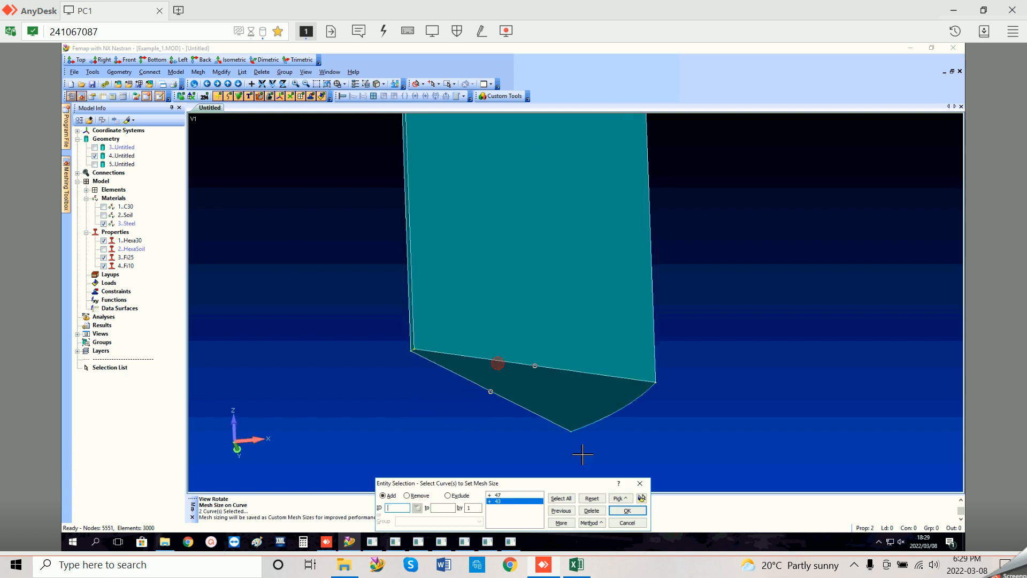
{"action": "left_click", "coordinate": [629, 512]}
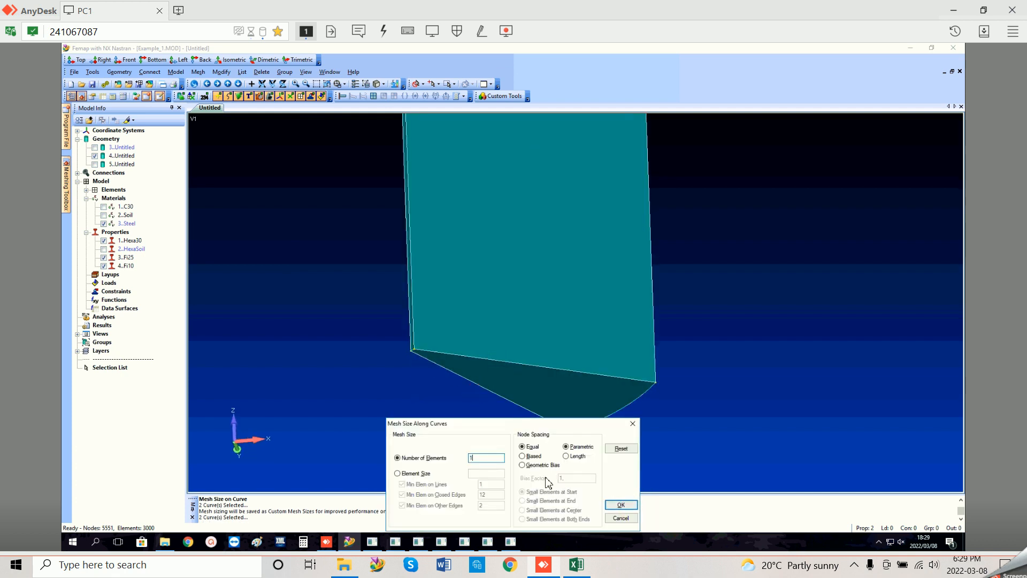
{"action": "left_click", "coordinate": [566, 455]}
{"action": "left_click", "coordinate": [522, 464]}
{"action": "left_click_drag", "start_coordinate": [581, 478], "coordinate": [543, 478]}
{"action": "type", "text": "6"}
{"action": "left_click", "coordinate": [546, 501]}
{"action": "left_click", "coordinate": [620, 506]}
Step: Set the mesh size of the wedge's four inner and outer arc edges to 1 equally spaced element
{"action": "mouse_move", "coordinate": [615, 420]}
{"action": "middle_mouse_down"}
{"action": "mouse_move", "coordinate": [633, 356]}
{"action": "mouse_move", "coordinate": [633, 411]}
{"action": "middle_mouse_up"}
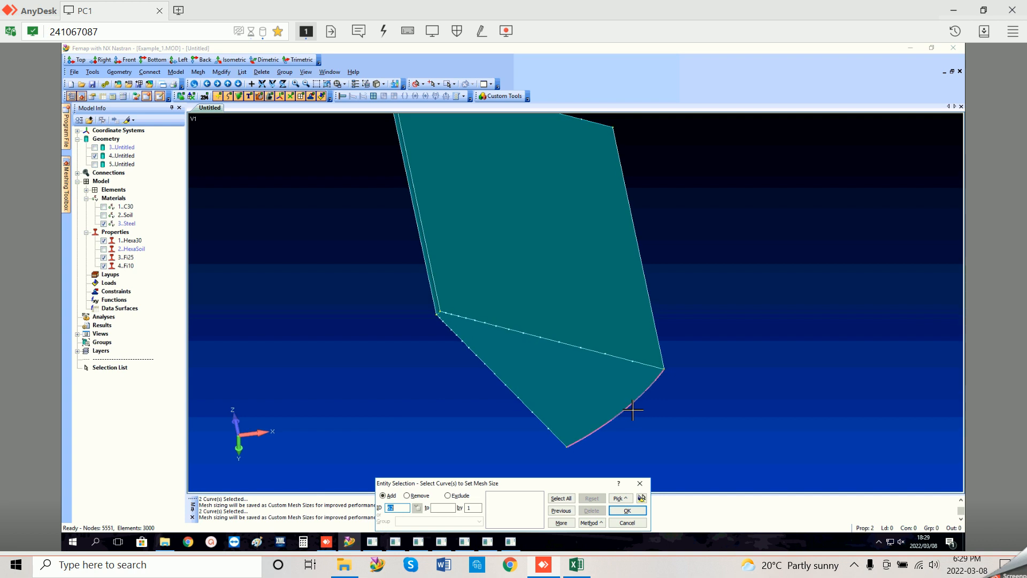
{"action": "left_click", "coordinate": [633, 410]}
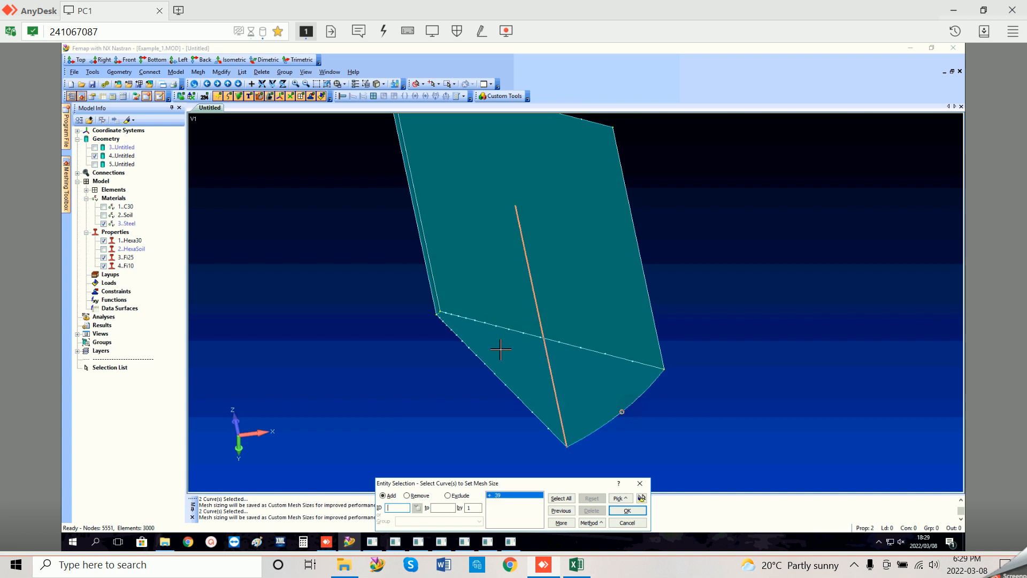
{"action": "left_click", "coordinate": [440, 315]}
{"action": "middle_click_drag", "start_coordinate": [539, 257], "coordinate": [600, 298]}
{"action": "left_click", "coordinate": [631, 157]}
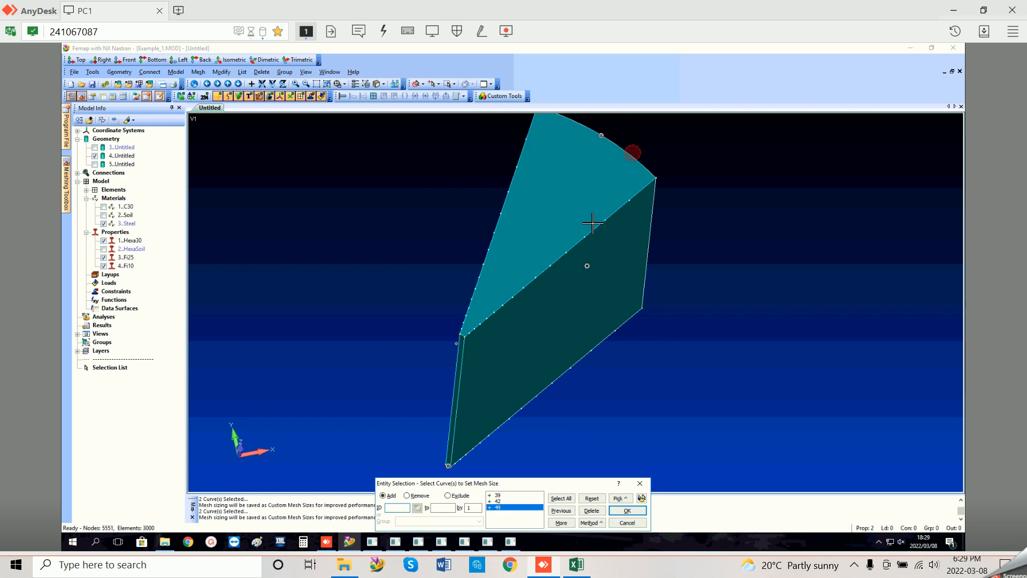
{"action": "left_click", "coordinate": [464, 337]}
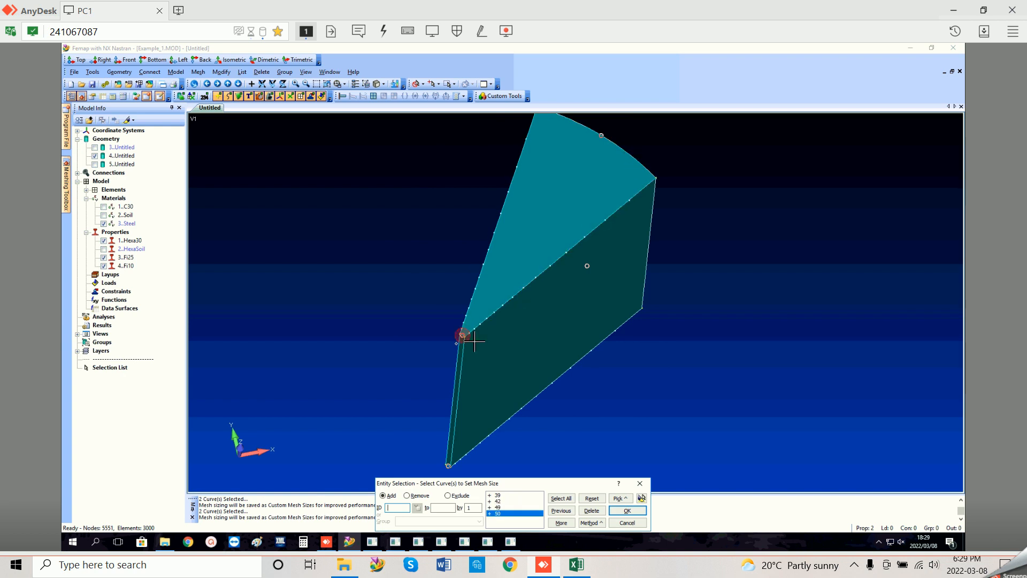
{"action": "middle_click_drag", "start_coordinate": [532, 369], "coordinate": [565, 381]}
{"action": "left_click", "coordinate": [628, 511]}
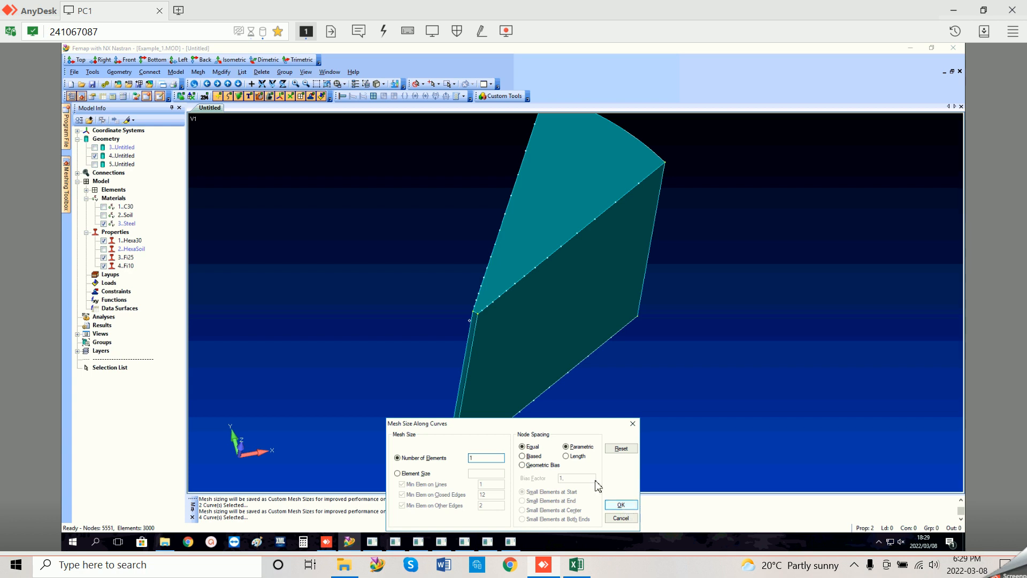
{"action": "left_click", "coordinate": [627, 504]}
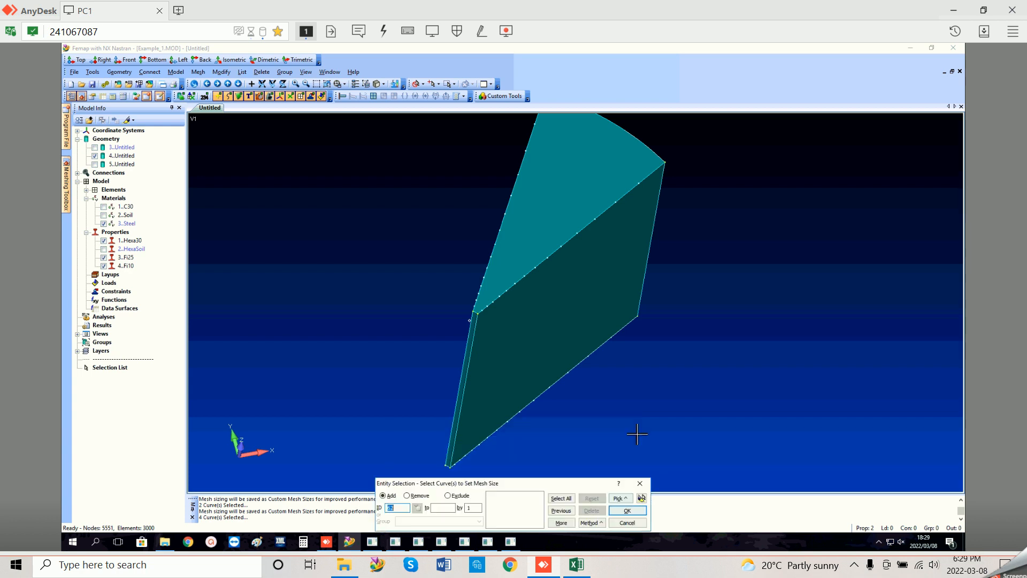
Step: Set the mesh size of the wedge's four vertical edges to 60 equally spaced elements and finish curve sizing
{"action": "left_click", "coordinate": [649, 267]}
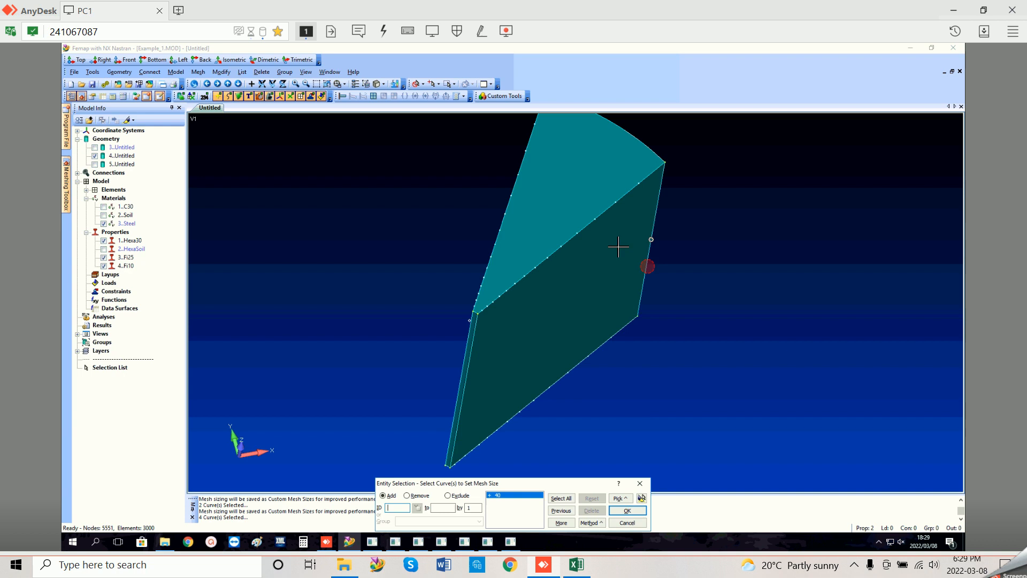
{"action": "left_click", "coordinate": [544, 156]}
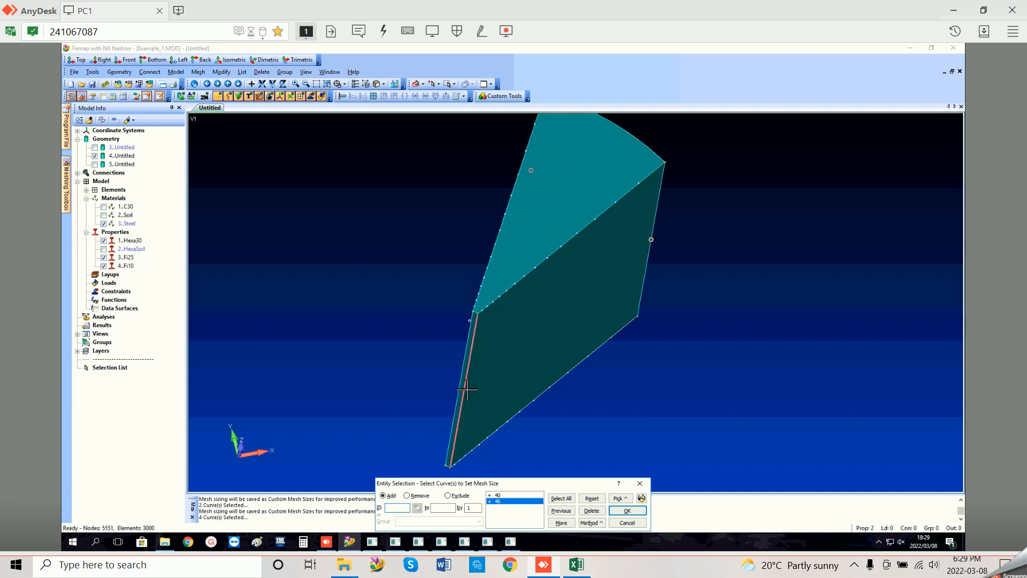
{"action": "left_click", "coordinate": [464, 386]}
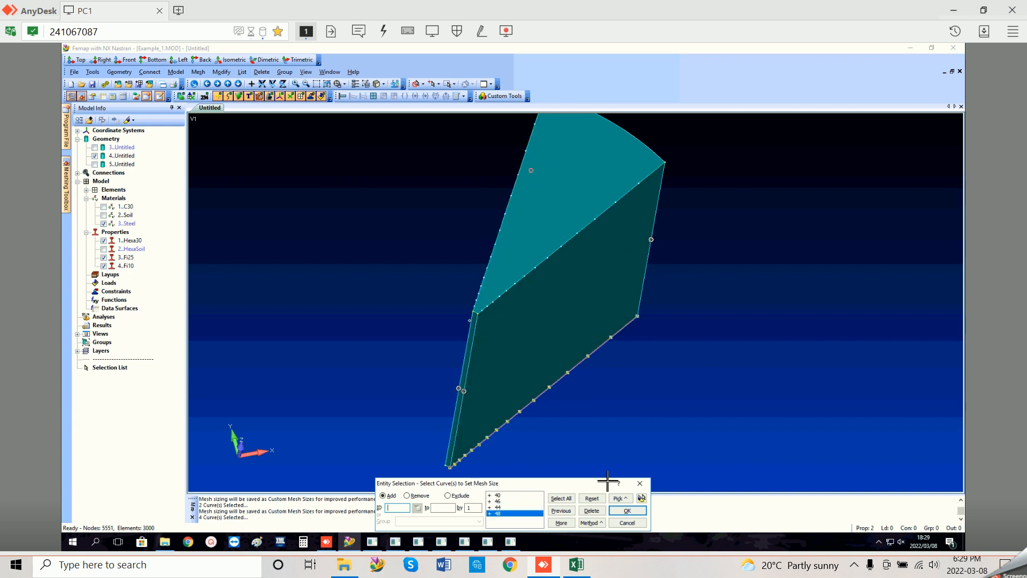
{"action": "left_click", "coordinate": [623, 511]}
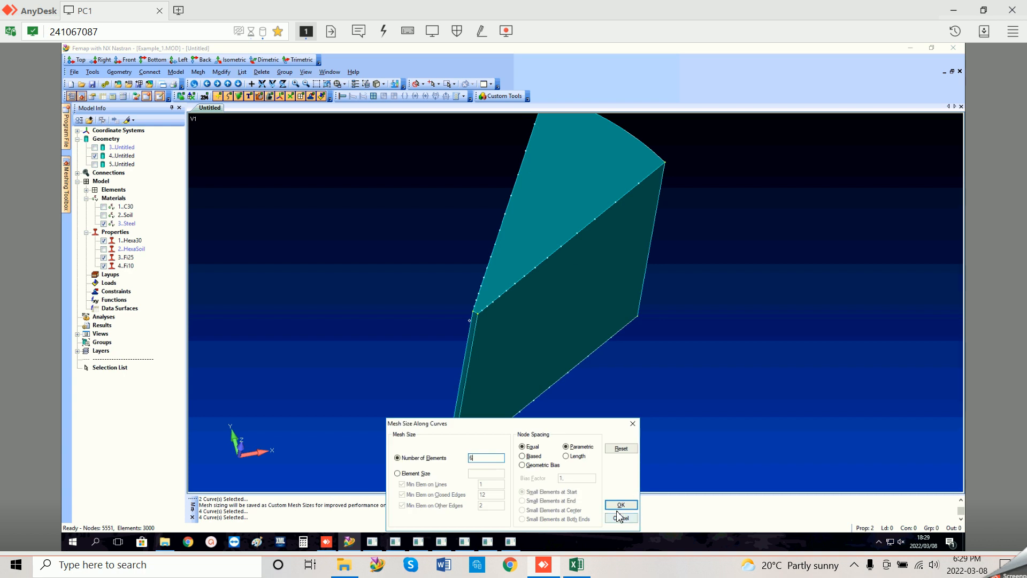
{"action": "left_click", "coordinate": [622, 504]}
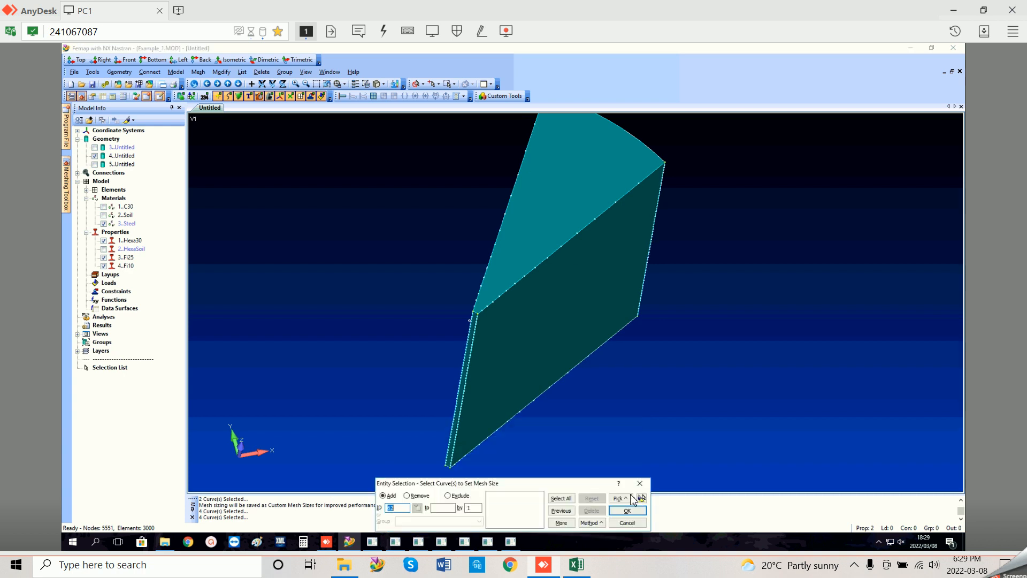
{"action": "left_click", "coordinate": [640, 484]}
Step: Examine the node distribution on the middle wedge's edges and compare it with solids 3 and 5, ending with all three shown
{"action": "scroll", "coordinate": [497, 332], "scroll_direction": "up", "scroll_amount": 3}
{"action": "scroll", "coordinate": [515, 329], "scroll_direction": "down", "scroll_amount": 4}
{"action": "middle_click_drag", "start_coordinate": [541, 318], "coordinate": [628, 321]}
{"action": "middle_click_drag", "start_coordinate": [488, 314], "coordinate": [672, 291]}
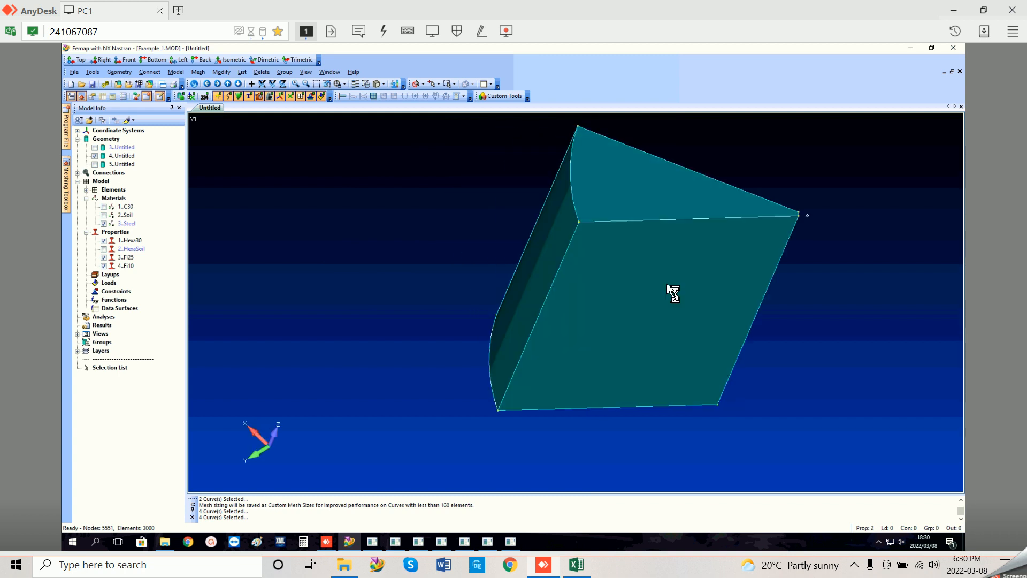
{"action": "left_click", "coordinate": [95, 156]}
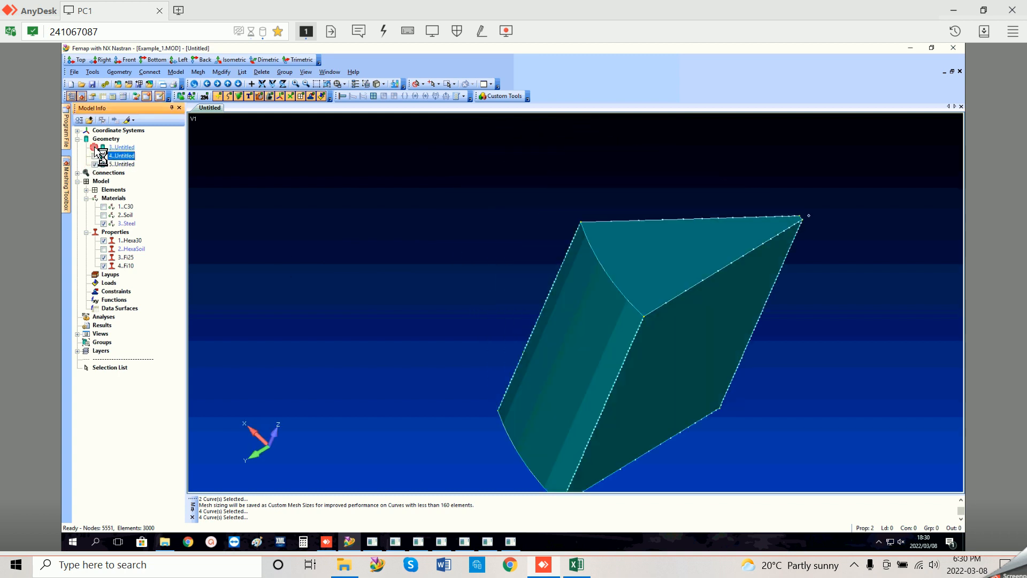
{"action": "left_click", "coordinate": [95, 147]}
{"action": "left_click", "coordinate": [95, 164]}
{"action": "middle_click_drag", "start_coordinate": [710, 246], "coordinate": [858, 185]}
{"action": "middle_click_drag", "start_coordinate": [733, 332], "coordinate": [420, 272]}
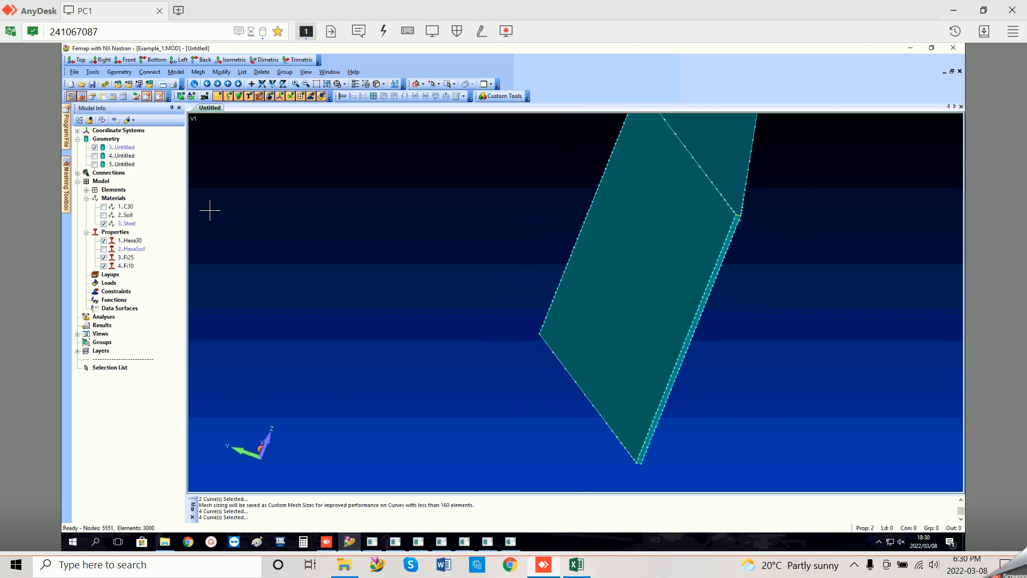
{"action": "left_click", "coordinate": [94, 156]}
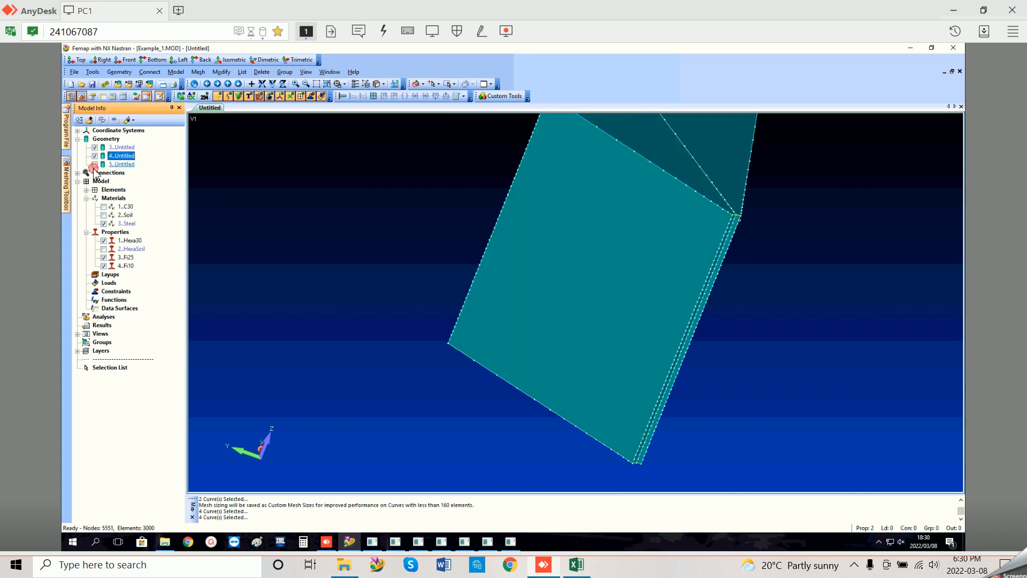
{"action": "left_click", "coordinate": [95, 165]}
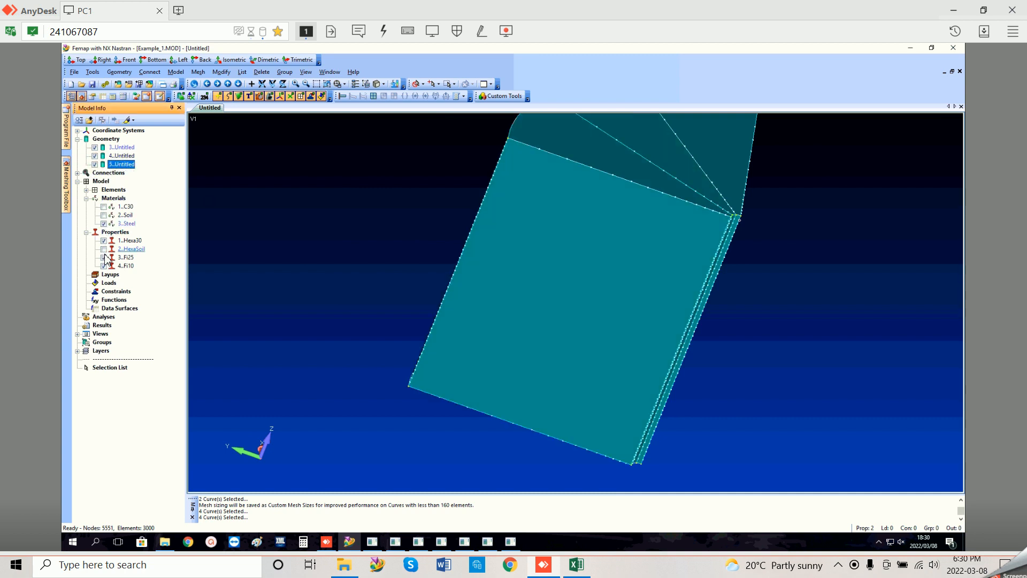
Step: Turn on display of the Soil material and isolate solid 4, hiding solids 3 and 5 and the HexaSoil elements
{"action": "left_click", "coordinate": [104, 249]}
{"action": "left_click", "coordinate": [104, 215]}
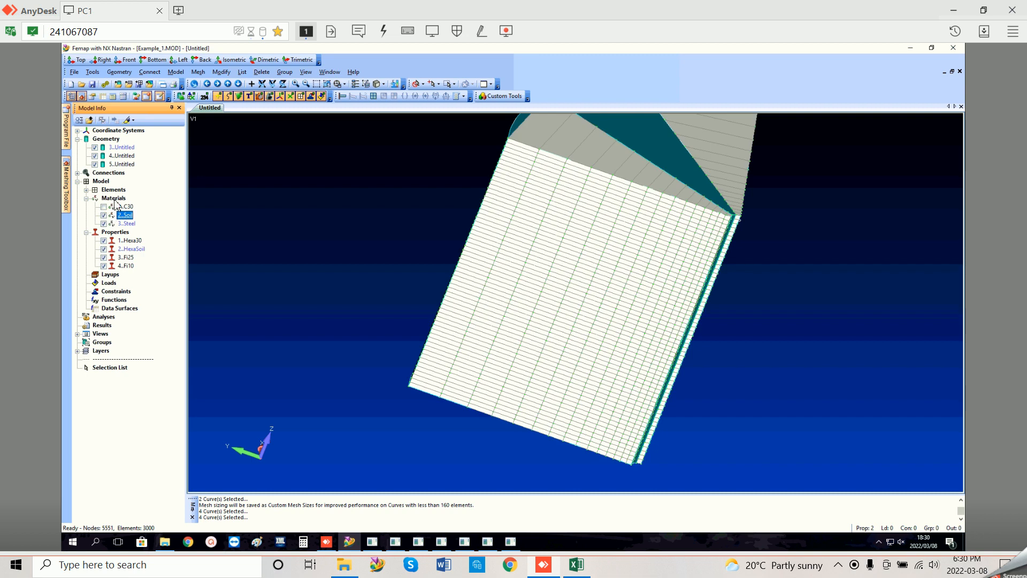
{"action": "left_click", "coordinate": [94, 156]}
{"action": "left_click", "coordinate": [95, 156]}
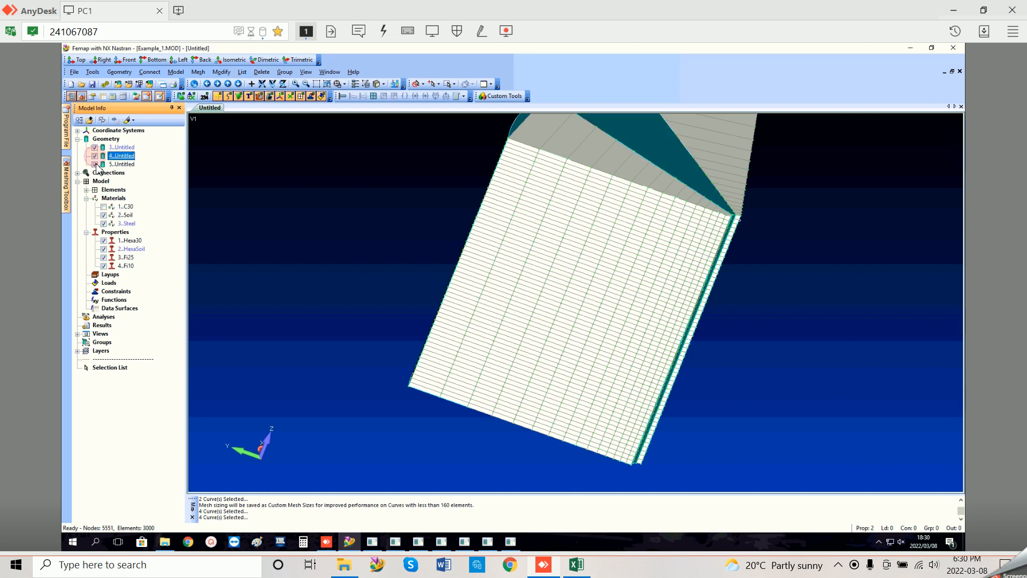
{"action": "left_click", "coordinate": [95, 147]}
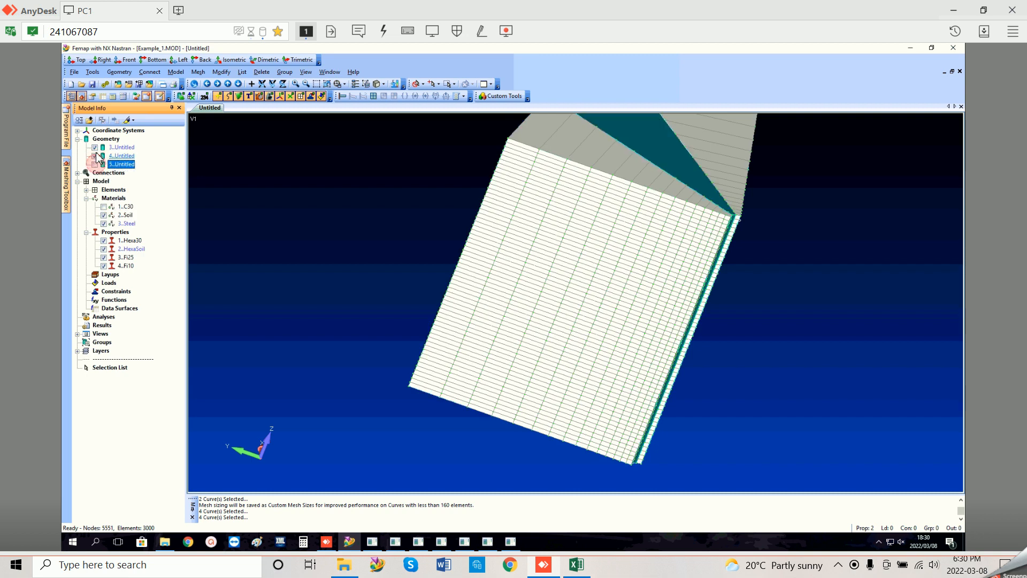
{"action": "left_click", "coordinate": [103, 249]}
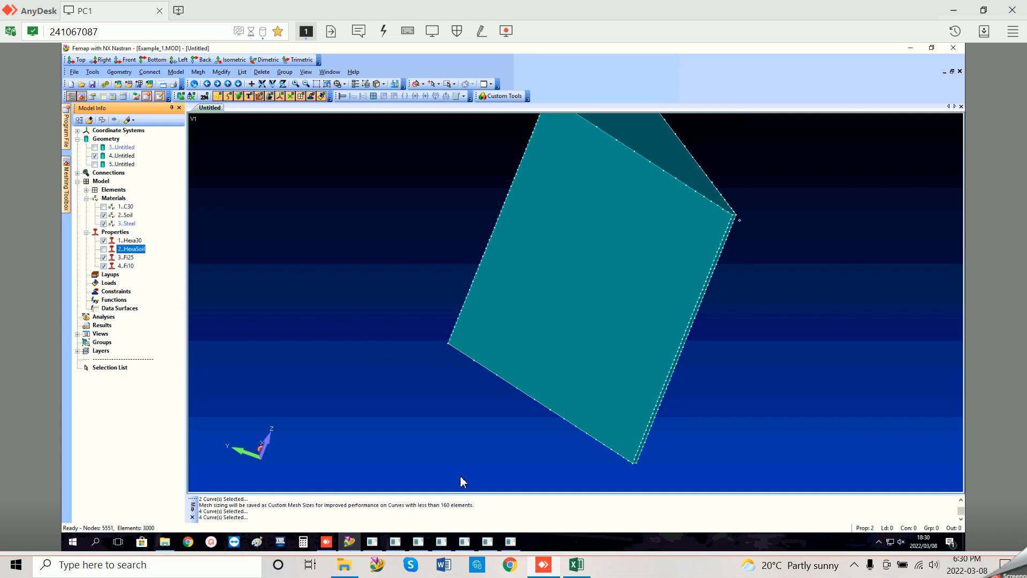
Step: From the XY top view, hex-mesh solid 4 with the HexaSoil property, merging nodes on slaved surfaces
{"action": "key", "text": "F8"}
{"action": "left_click", "coordinate": [531, 500]}
{"action": "left_click", "coordinate": [633, 509]}
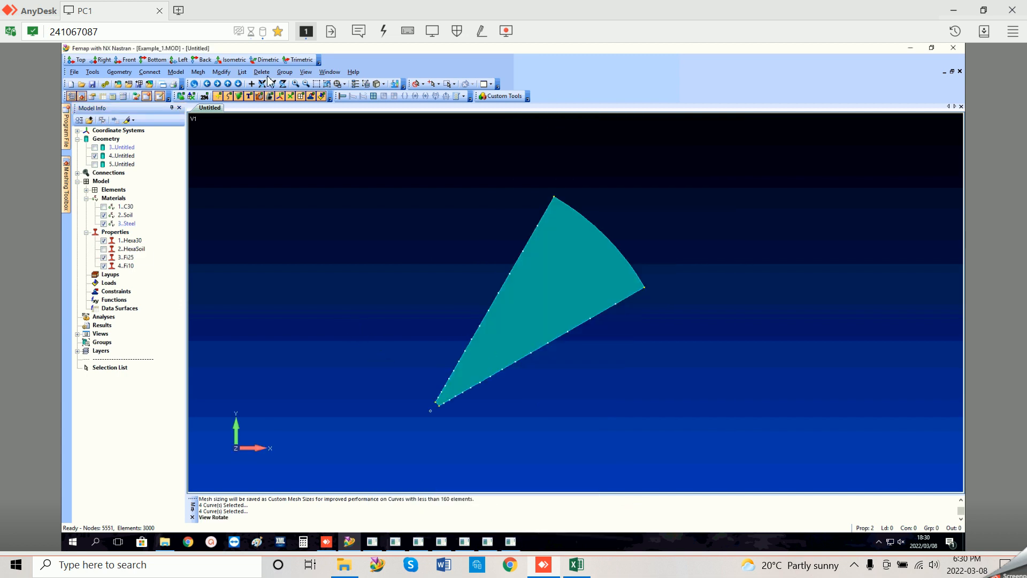
{"action": "left_click", "coordinate": [198, 72]}
{"action": "mouse_move", "coordinate": [220, 92]}
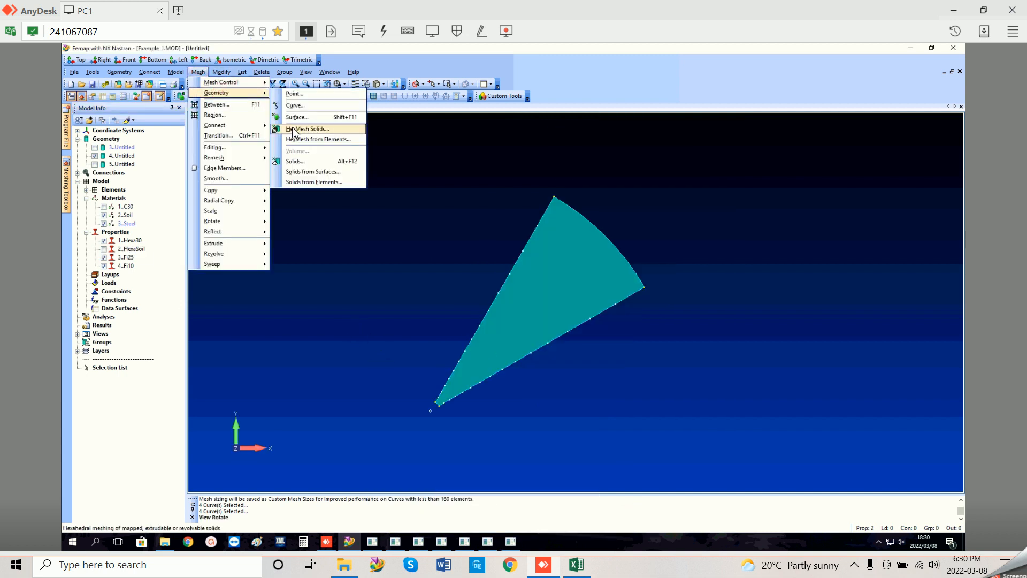
{"action": "left_click", "coordinate": [293, 130]}
{"action": "left_click", "coordinate": [569, 291]}
{"action": "left_click", "coordinate": [629, 510]}
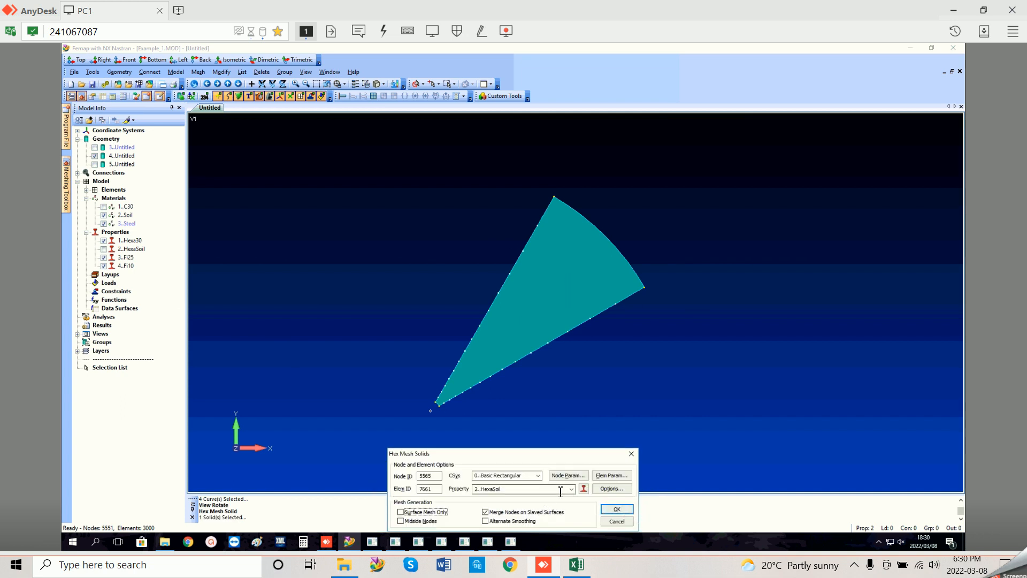
{"action": "left_click", "coordinate": [616, 510]}
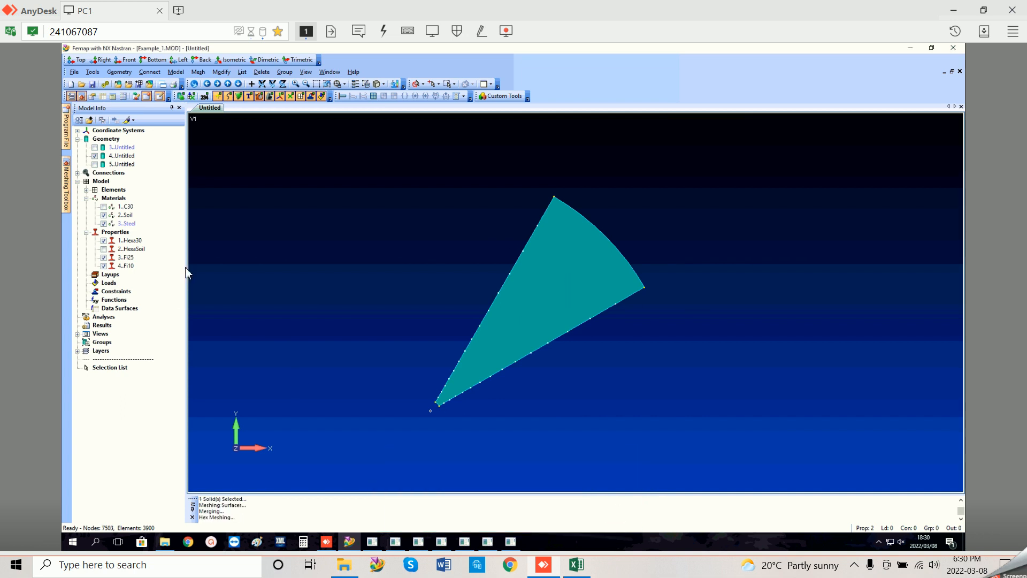
Step: Show the HexaSoil elements and the C30 core elements, and inspect how the wedge meshes meet the core
{"action": "left_click", "coordinate": [103, 249]}
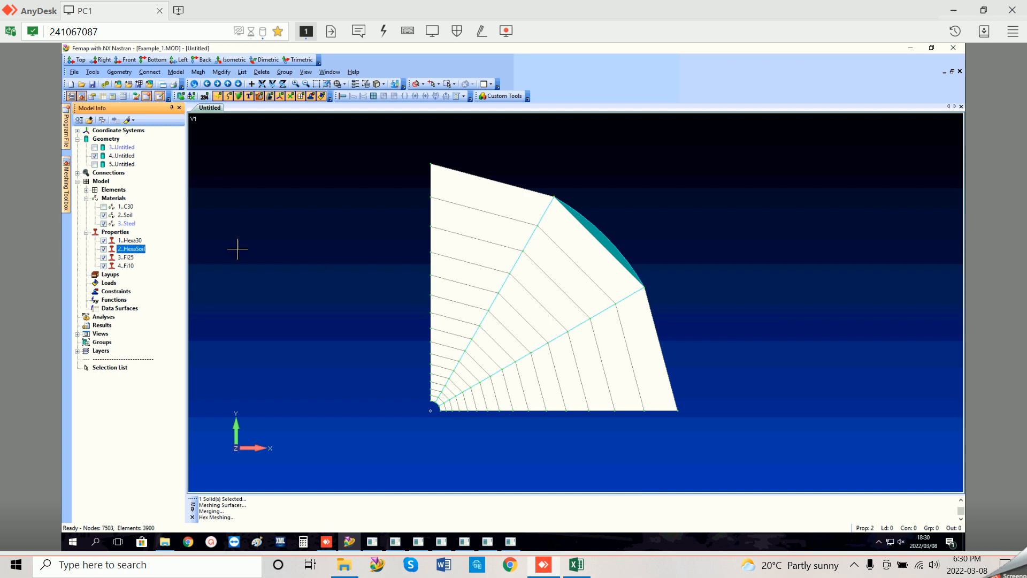
{"action": "left_click", "coordinate": [104, 206]}
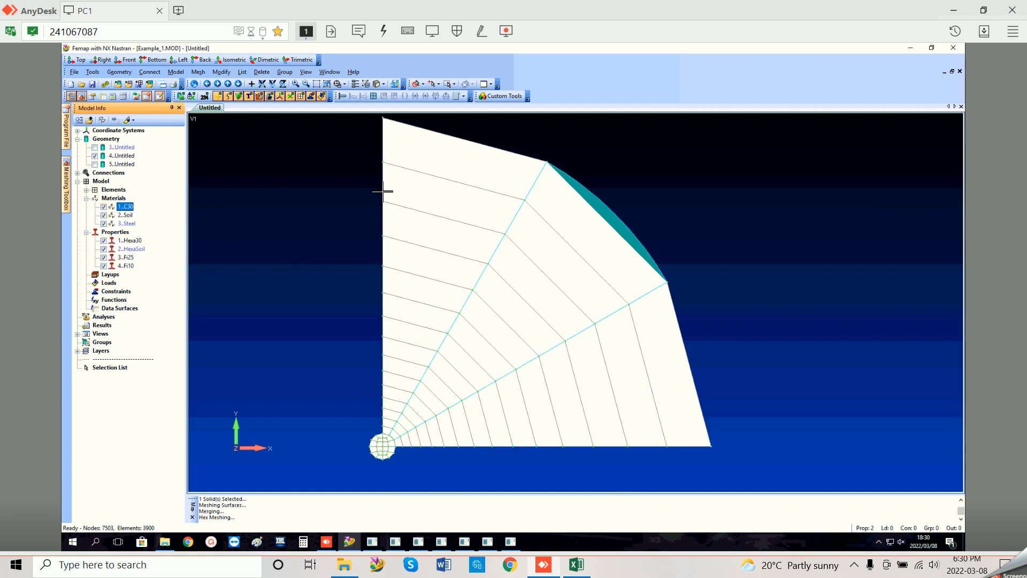
{"action": "scroll", "coordinate": [390, 453], "scroll_direction": "up", "scroll_amount": 2}
{"action": "scroll", "coordinate": [390, 456], "scroll_direction": "down", "scroll_amount": 3}
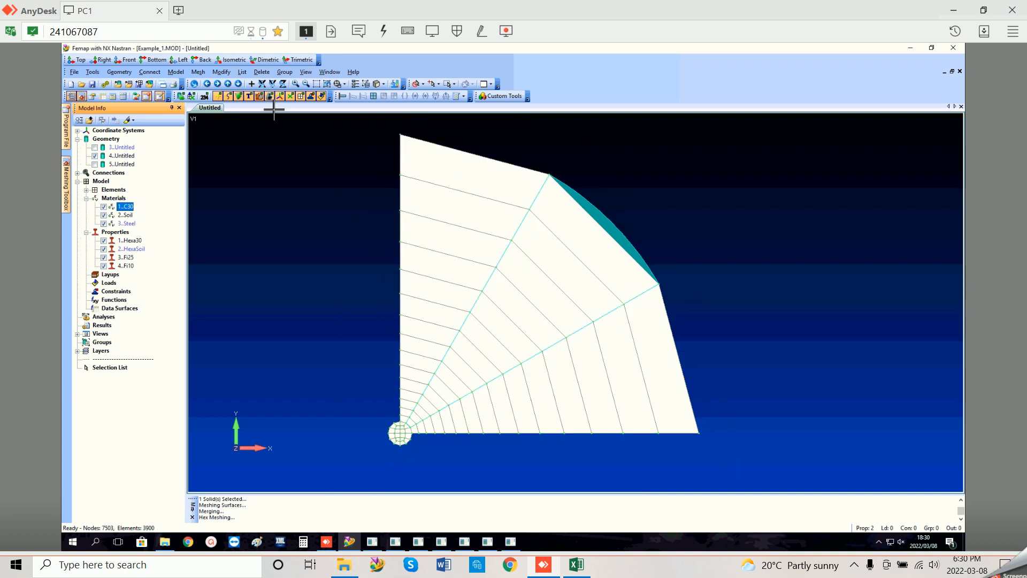
Step: Delete all geometry from the model, keeping only the mesh
{"action": "left_click", "coordinate": [261, 72]}
{"action": "mouse_move", "coordinate": [287, 105]}
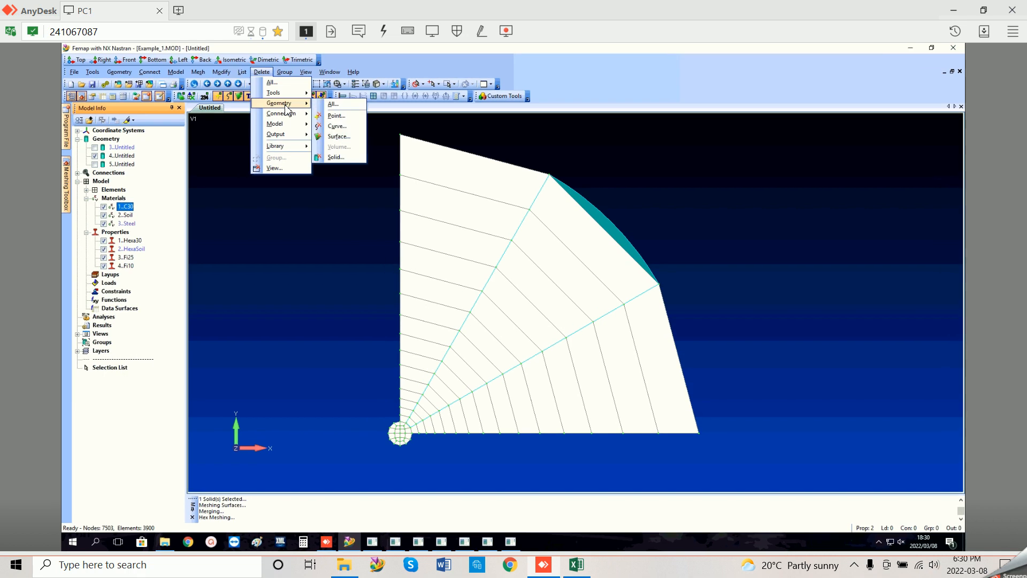
{"action": "left_click", "coordinate": [340, 105]}
{"action": "left_click", "coordinate": [489, 301]}
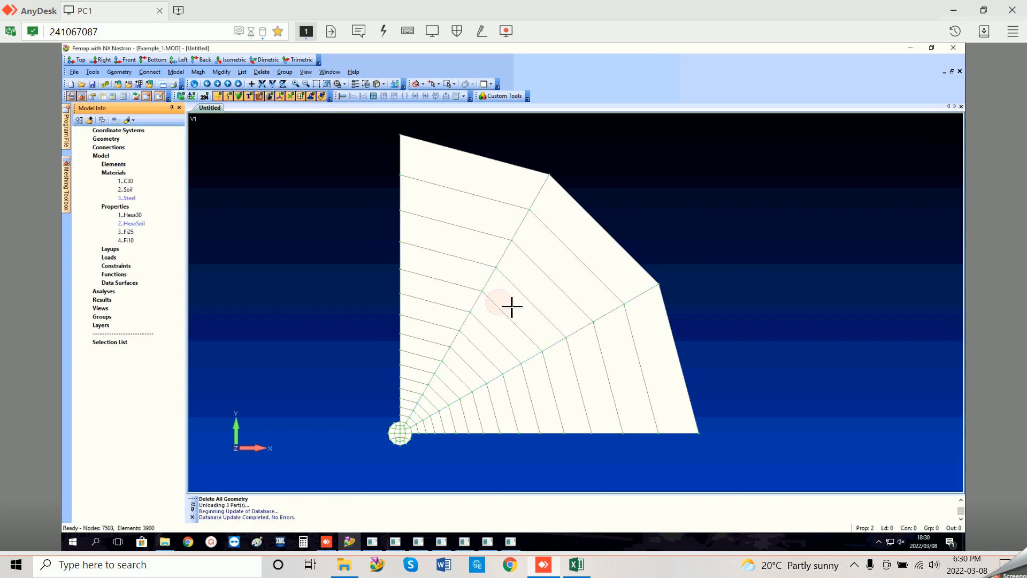
Step: Hide the elements with the Hexa30 property and show the soil mesh in the XY top view
{"action": "middle_click_drag", "start_coordinate": [525, 355], "coordinate": [581, 278]}
{"action": "middle_click_drag", "start_coordinate": [609, 276], "coordinate": [252, 268]}
{"action": "left_click", "coordinate": [103, 216]}
{"action": "middle_click_drag", "start_coordinate": [548, 248], "coordinate": [546, 312]}
{"action": "key", "text": "F8"}
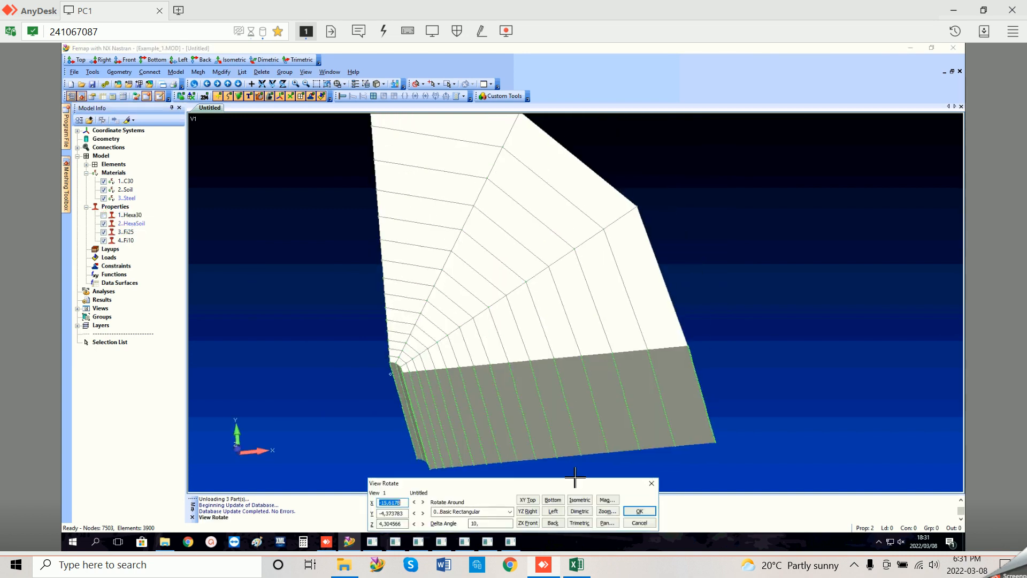
{"action": "left_click", "coordinate": [527, 500]}
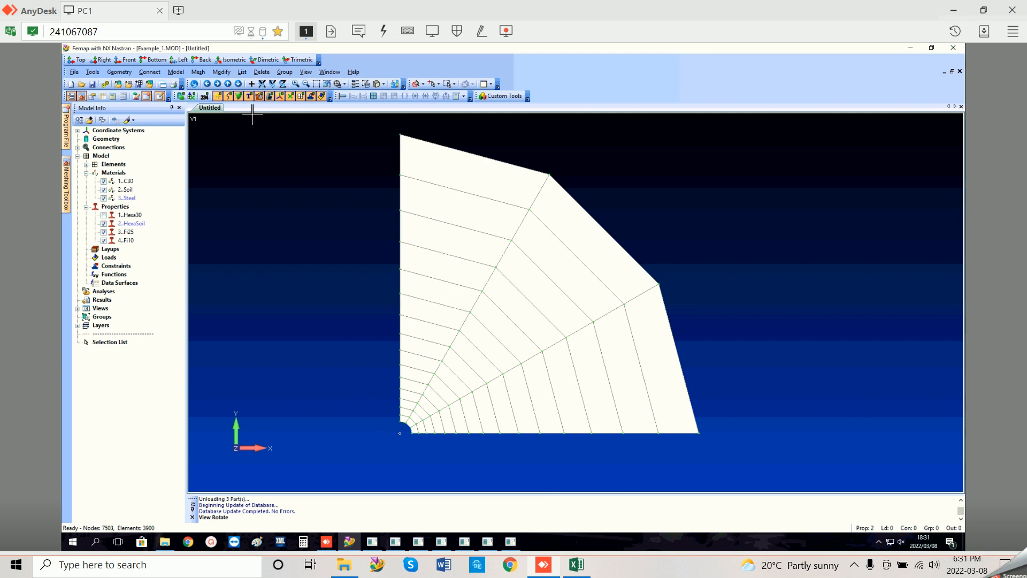
Step: Change the color of all visible soil elements to orange, ColorID 13, selecting them with a box
{"action": "left_click", "coordinate": [221, 72]}
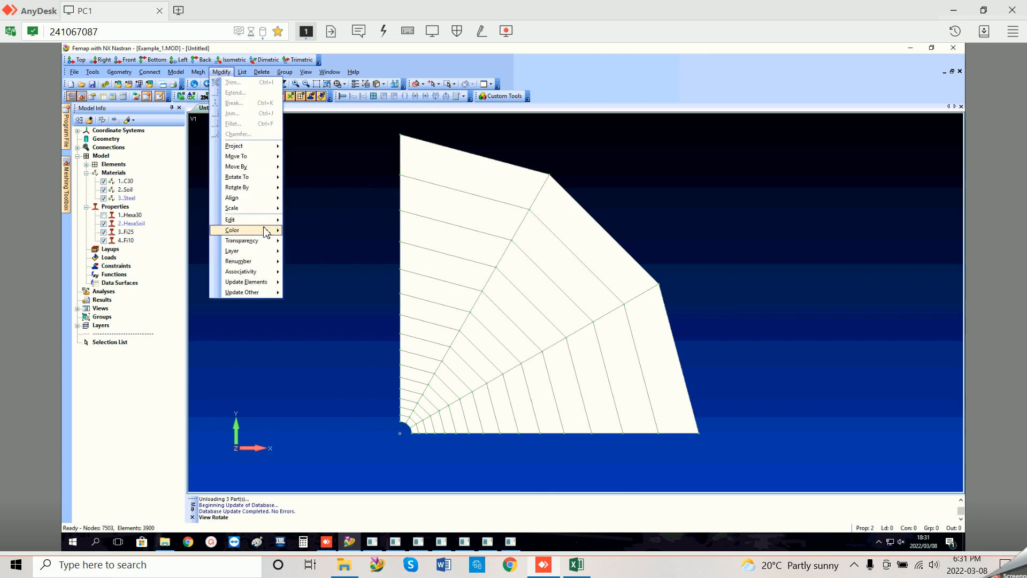
{"action": "mouse_move", "coordinate": [264, 230]}
{"action": "left_click", "coordinate": [311, 339]}
{"action": "left_click", "coordinate": [593, 523]}
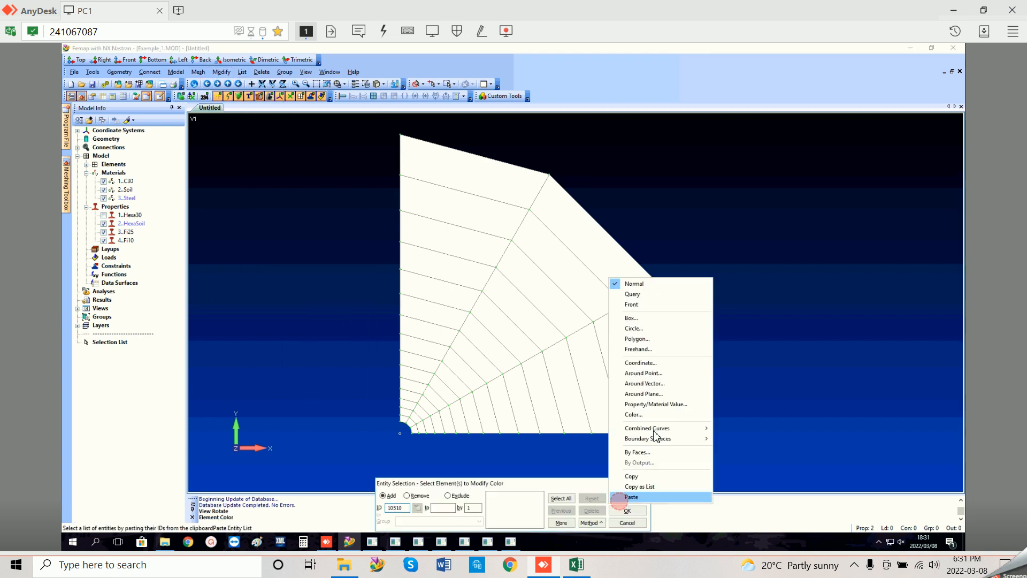
{"action": "left_click", "coordinate": [631, 318]}
{"action": "left_click_drag", "start_coordinate": [385, 126], "coordinate": [762, 465]}
{"action": "left_click", "coordinate": [627, 510]}
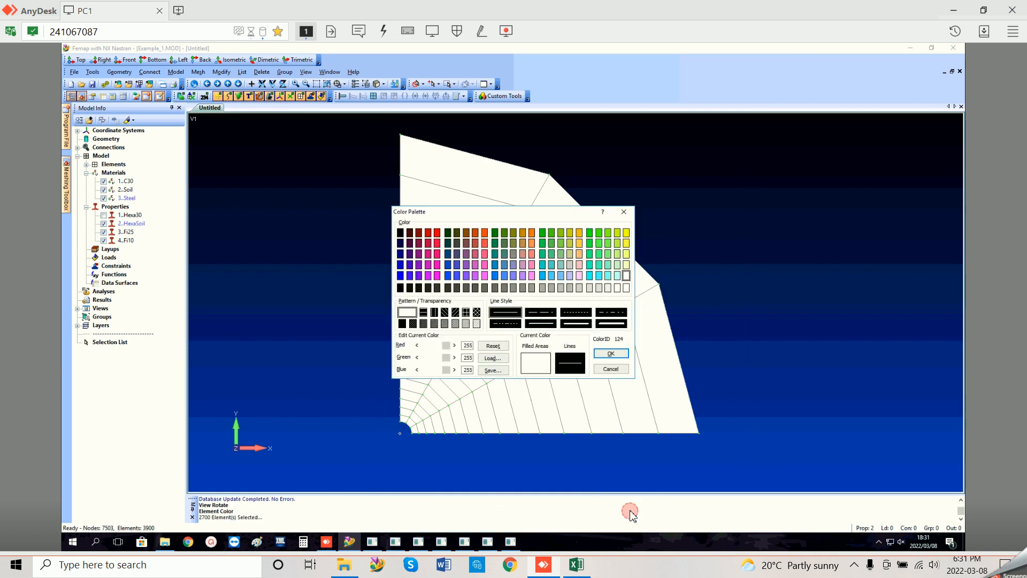
{"action": "left_click", "coordinate": [524, 238]}
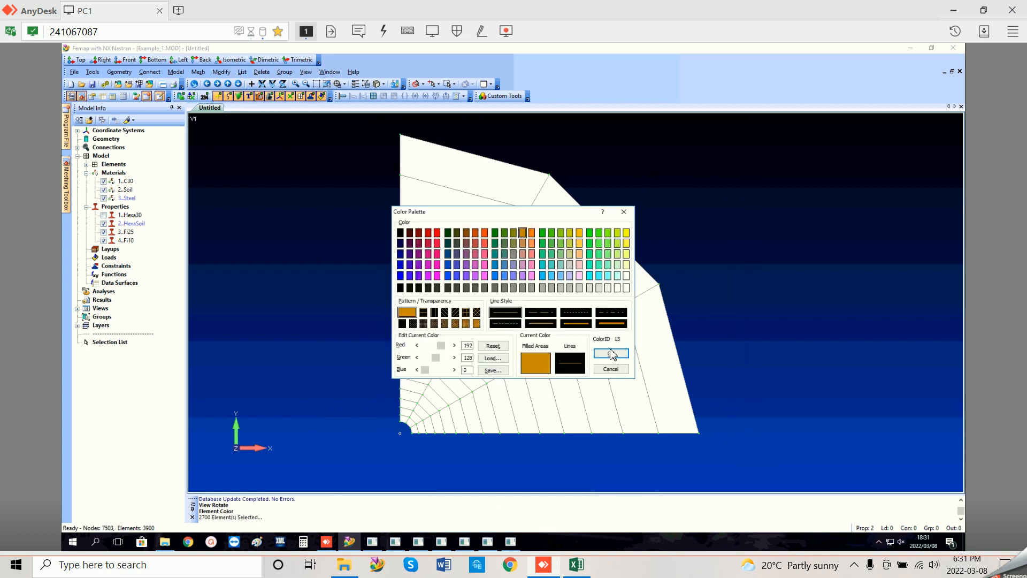
{"action": "left_click", "coordinate": [611, 353]}
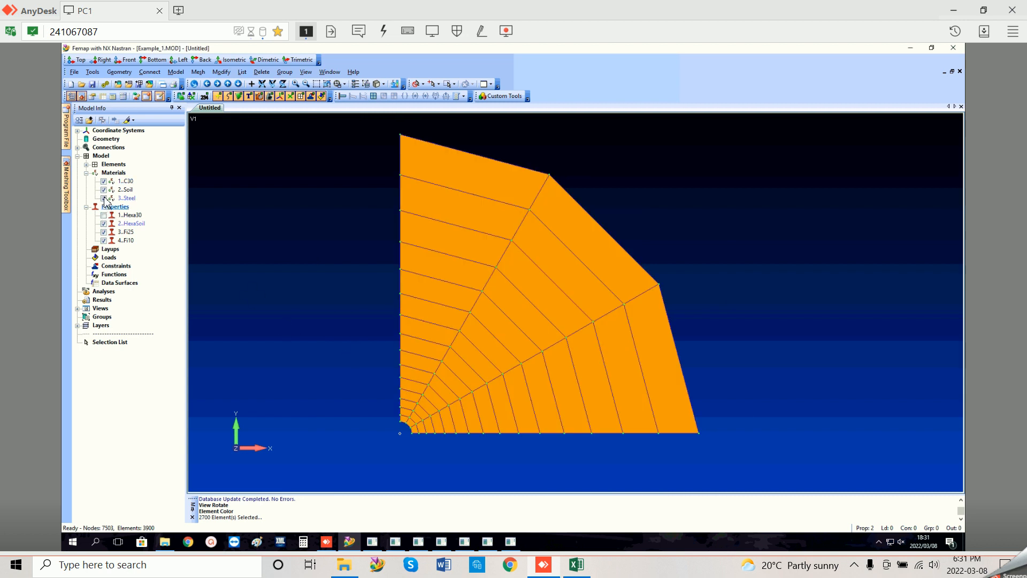
Step: Hide the Soil material, show the Hexa30 core elements, and change their color to gray, ColorID 139, using a box selection
{"action": "left_click", "coordinate": [104, 189]}
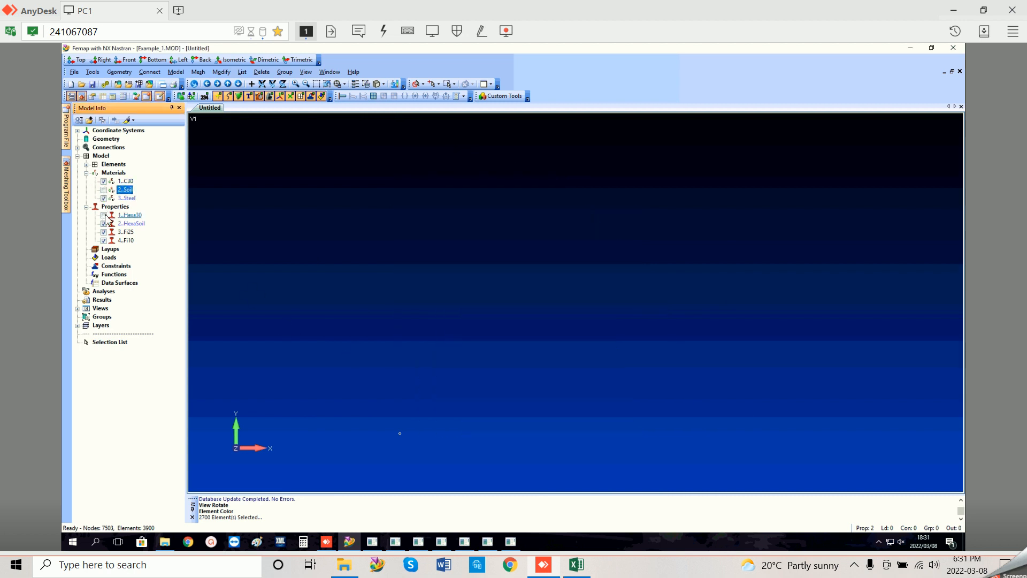
{"action": "left_click", "coordinate": [105, 215]}
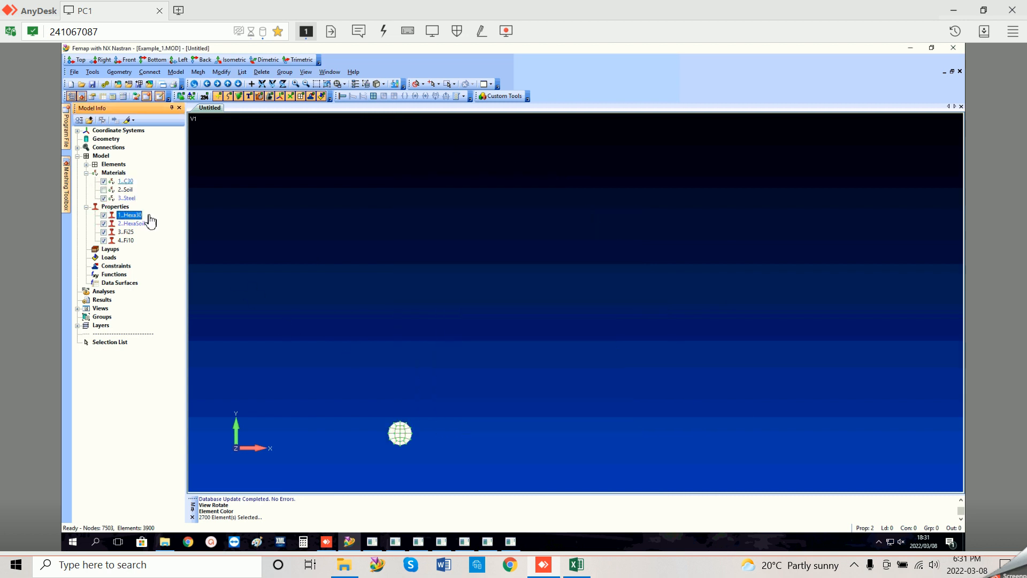
{"action": "left_click", "coordinate": [221, 72]}
{"action": "mouse_move", "coordinate": [260, 231]}
{"action": "left_click", "coordinate": [326, 340]}
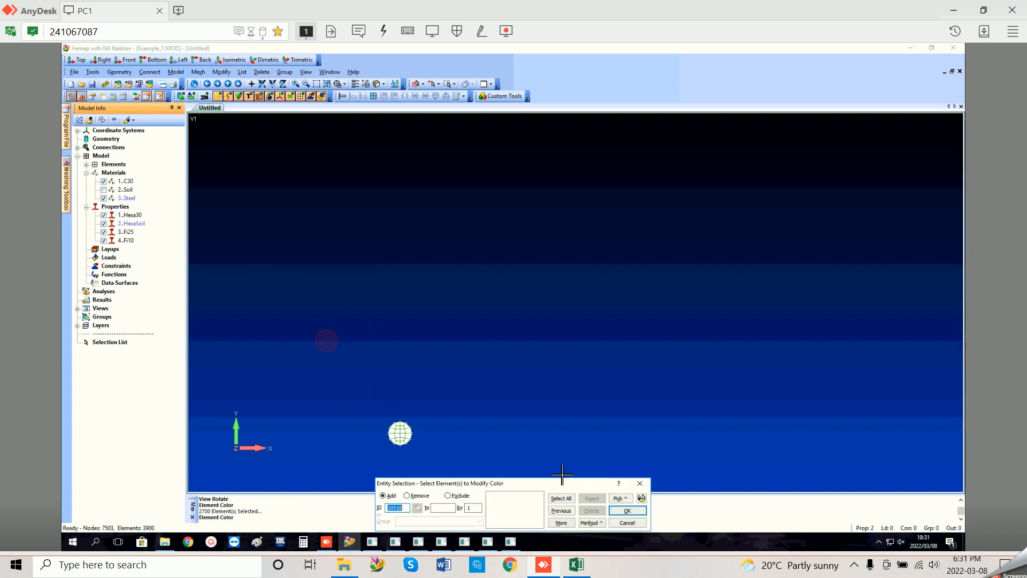
{"action": "left_click", "coordinate": [621, 498]}
{"action": "left_click", "coordinate": [631, 327]}
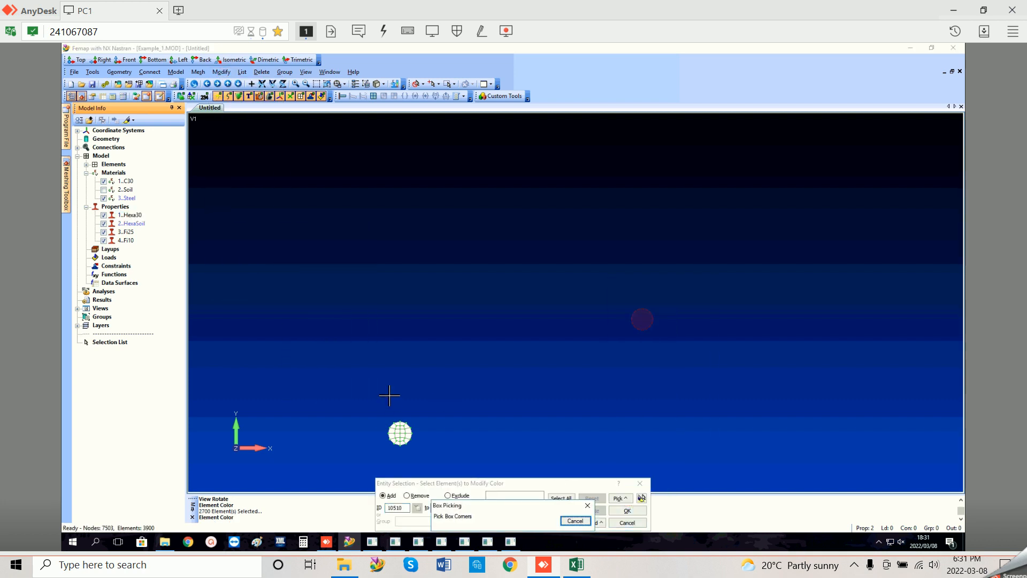
{"action": "left_click_drag", "start_coordinate": [450, 442], "coordinate": [461, 448]}
{"action": "left_click", "coordinate": [623, 510]}
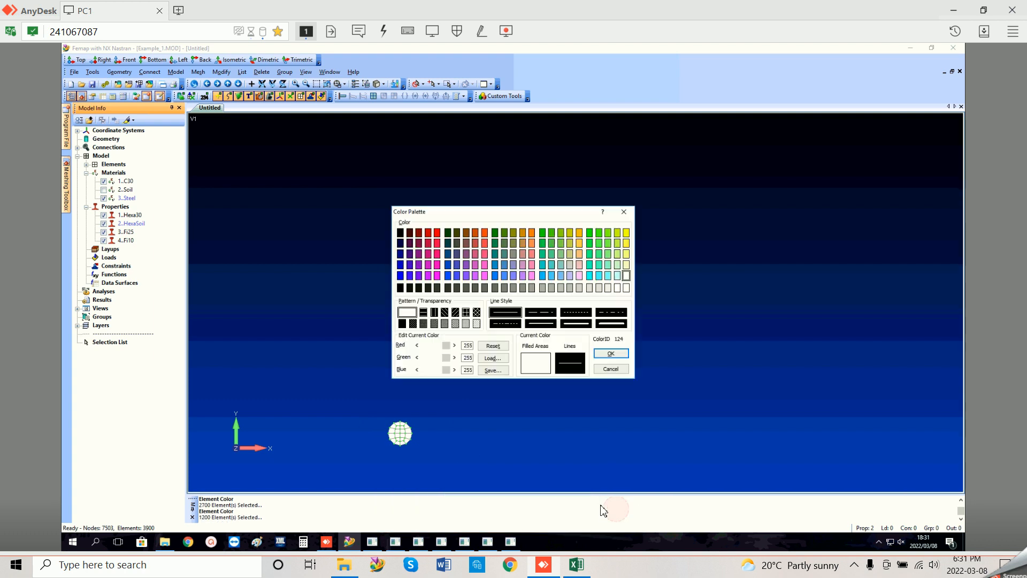
{"action": "left_click", "coordinate": [533, 288]}
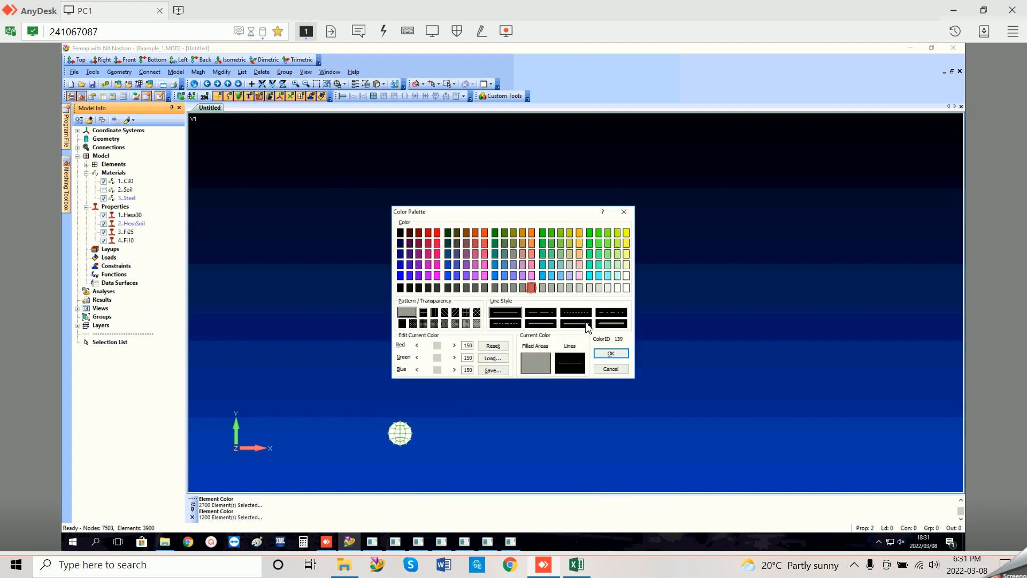
{"action": "left_click", "coordinate": [610, 353]}
Step: Show the Soil material again together with the core, and set the XY top view with free space beside the wedge
{"action": "middle_click_drag", "start_coordinate": [536, 341], "coordinate": [522, 257]}
{"action": "left_click", "coordinate": [105, 190]}
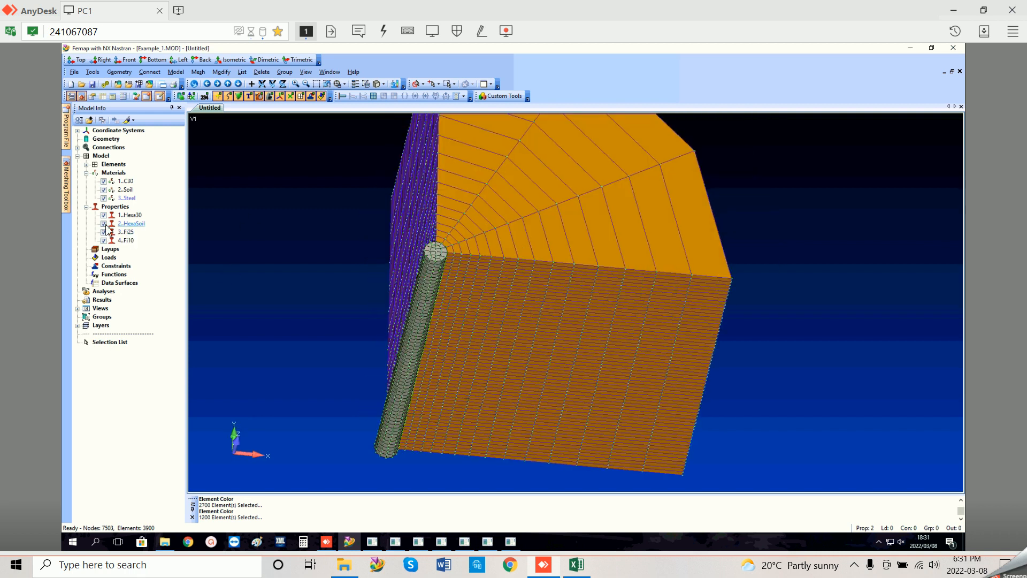
{"action": "key", "text": "F8"}
{"action": "left_click", "coordinate": [528, 500]}
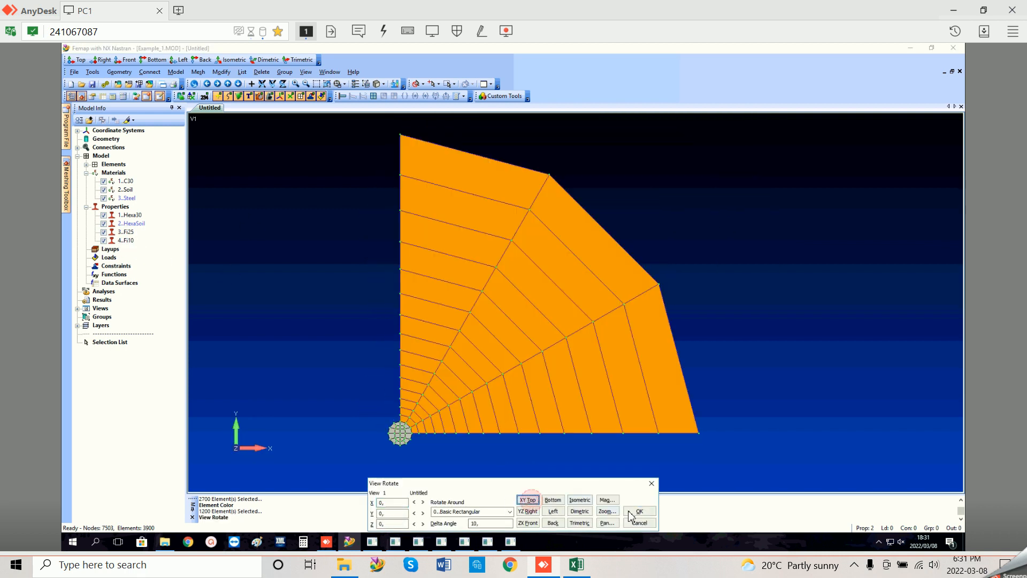
{"action": "left_click", "coordinate": [217, 84]}
{"action": "left_click", "coordinate": [217, 84]}
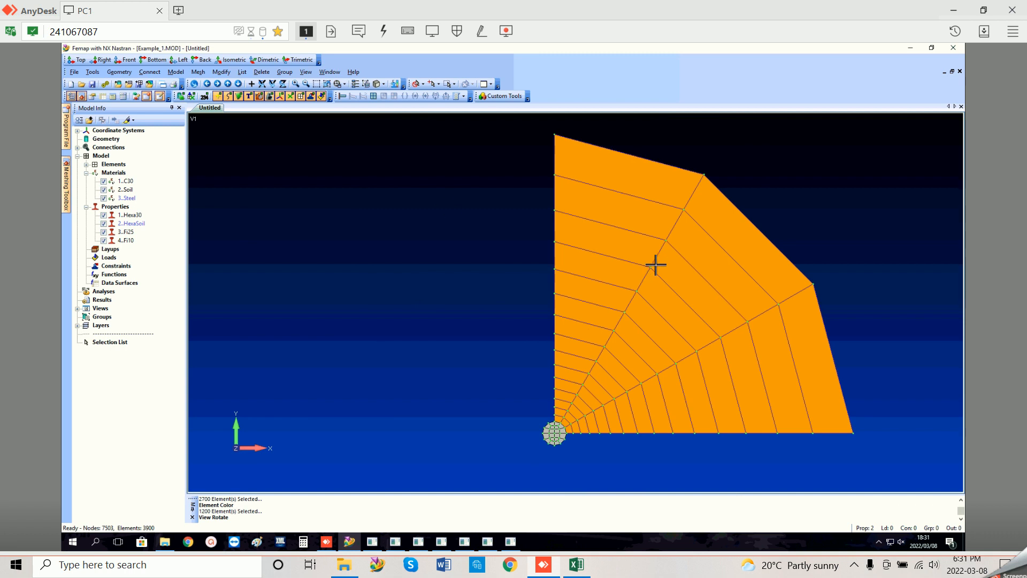
Step: Hide the Hexa30 elements and set up an element reflection of all box-selected soil elements, matching the original entities
{"action": "left_click", "coordinate": [104, 216]}
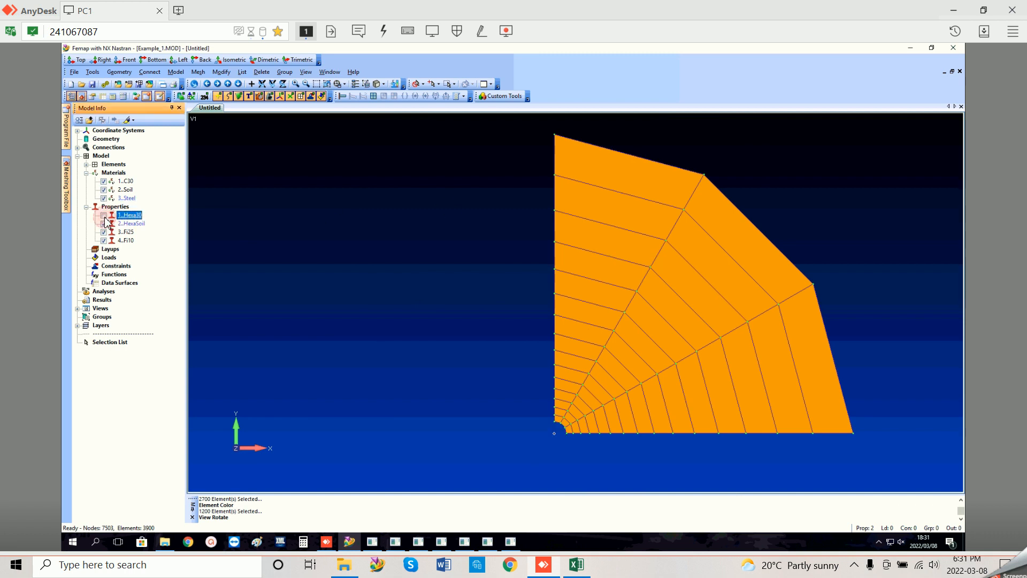
{"action": "left_click", "coordinate": [206, 73]}
{"action": "mouse_move", "coordinate": [243, 234]}
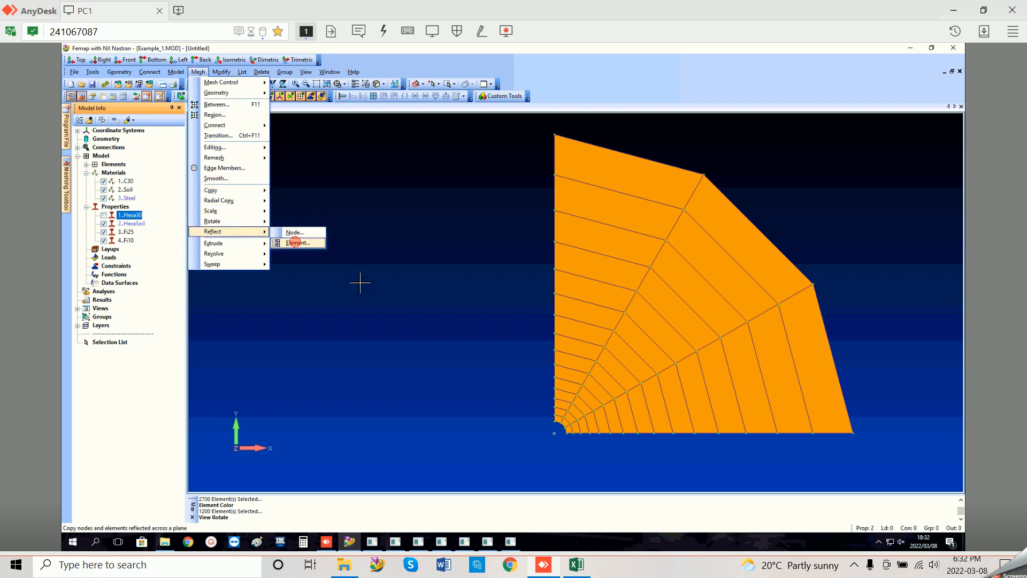
{"action": "left_click", "coordinate": [297, 243]}
{"action": "left_click", "coordinate": [620, 498]}
{"action": "left_click", "coordinate": [643, 321]}
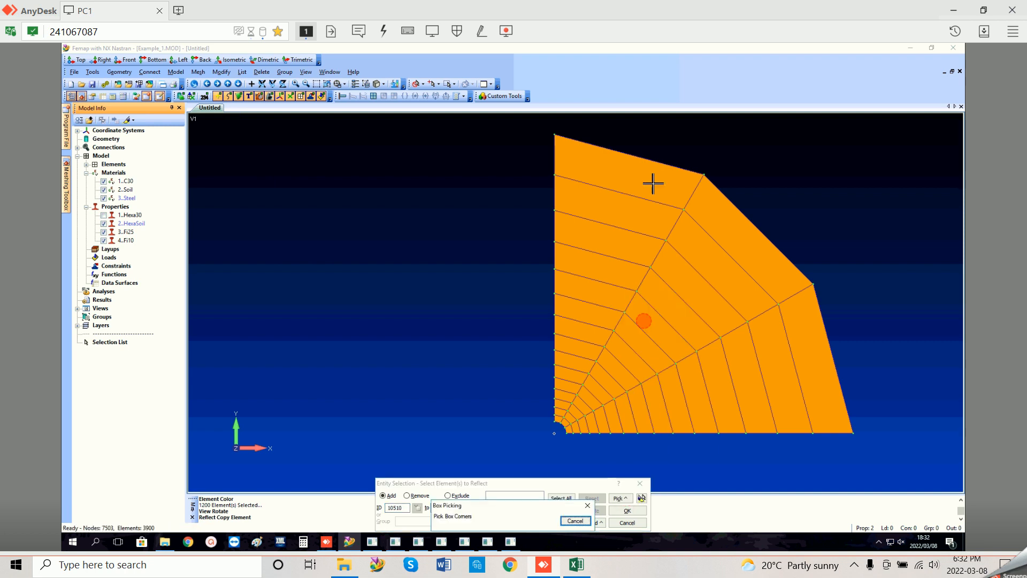
{"action": "left_click_drag", "start_coordinate": [544, 129], "coordinate": [920, 470]}
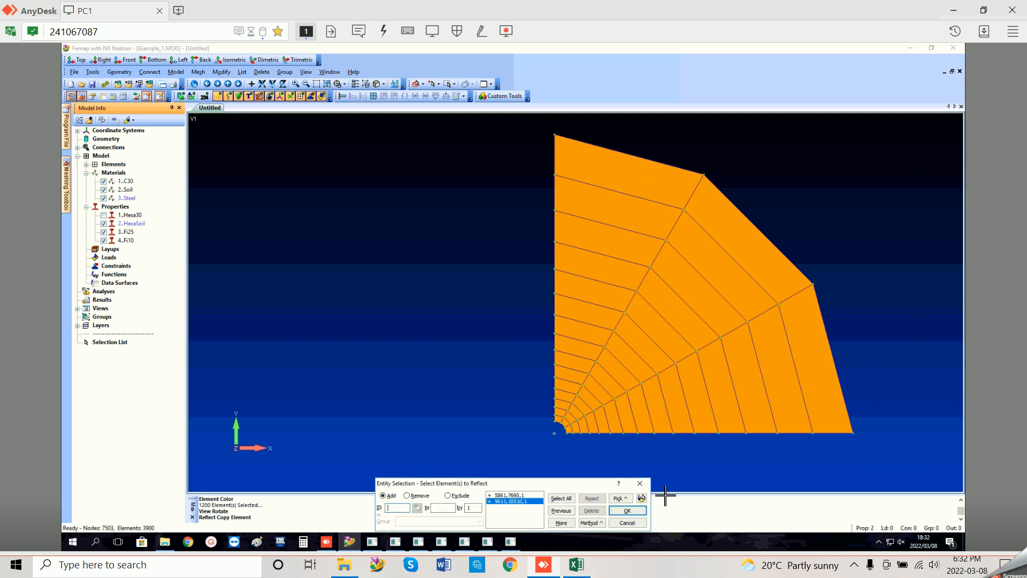
{"action": "left_click", "coordinate": [627, 511]}
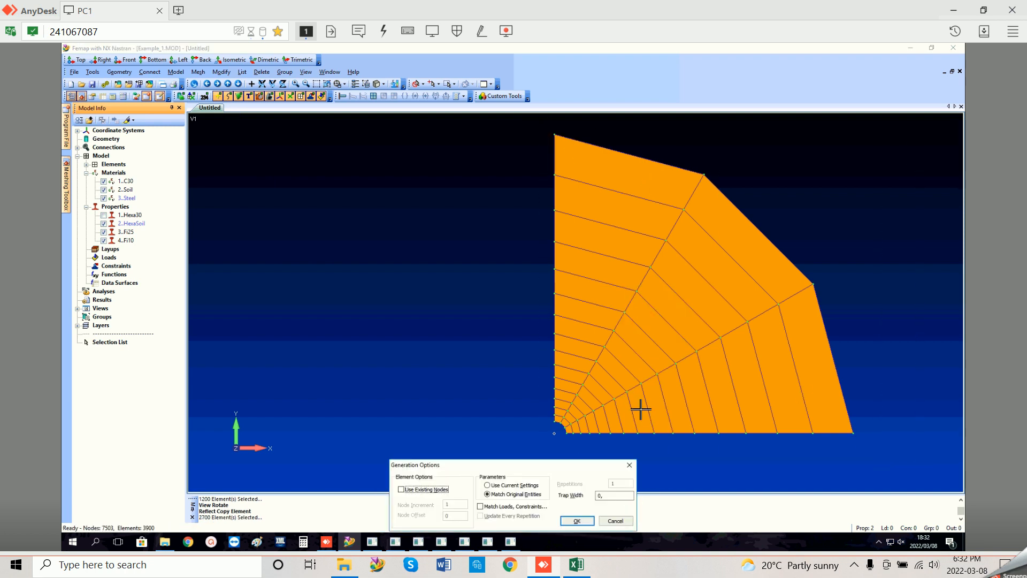
{"action": "left_click", "coordinate": [577, 520]}
Step: Reflect the selected soil elements across a plane defined by nodes 3628, 3645 and 3660 on the quarter mesh's YZ face
{"action": "middle_click_drag", "start_coordinate": [642, 351], "coordinate": [688, 299]}
{"action": "left_click", "coordinate": [503, 522]}
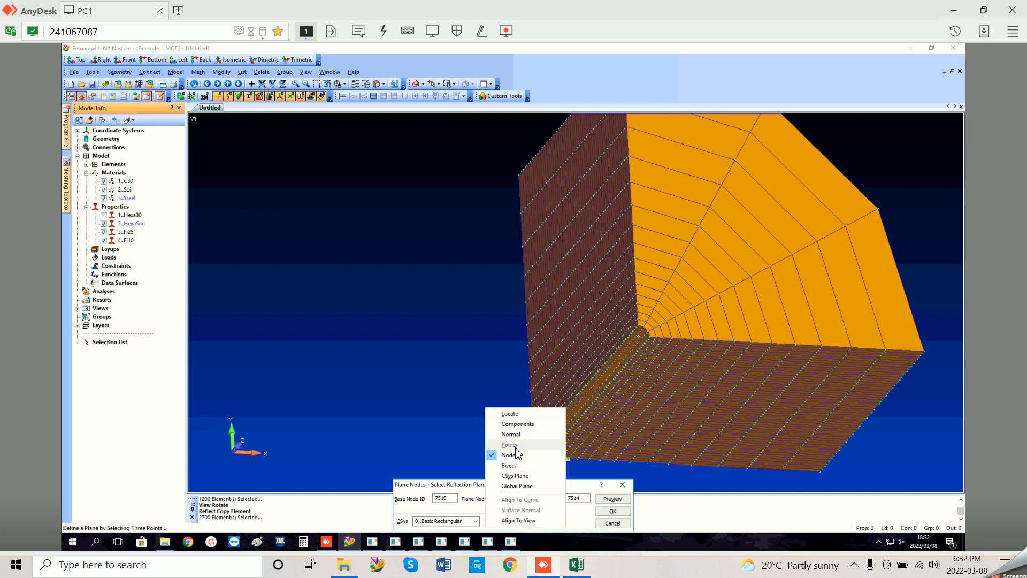
{"action": "left_click", "coordinate": [534, 452]}
{"action": "middle_click_drag", "start_coordinate": [684, 218], "coordinate": [476, 203]}
{"action": "double_click", "coordinate": [451, 499]}
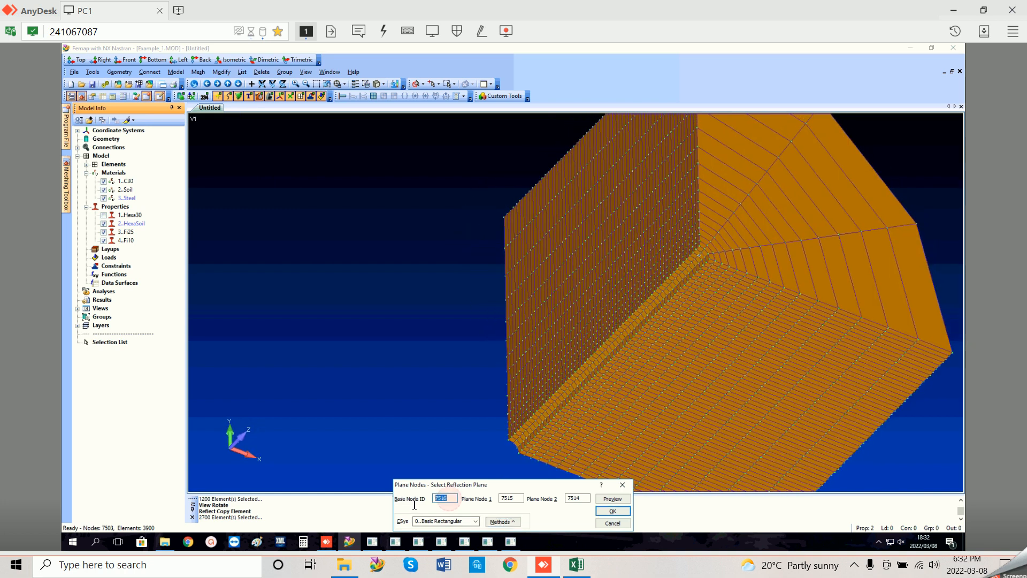
{"action": "left_click", "coordinate": [491, 209]}
{"action": "middle_click_drag", "start_coordinate": [651, 202], "coordinate": [635, 119]}
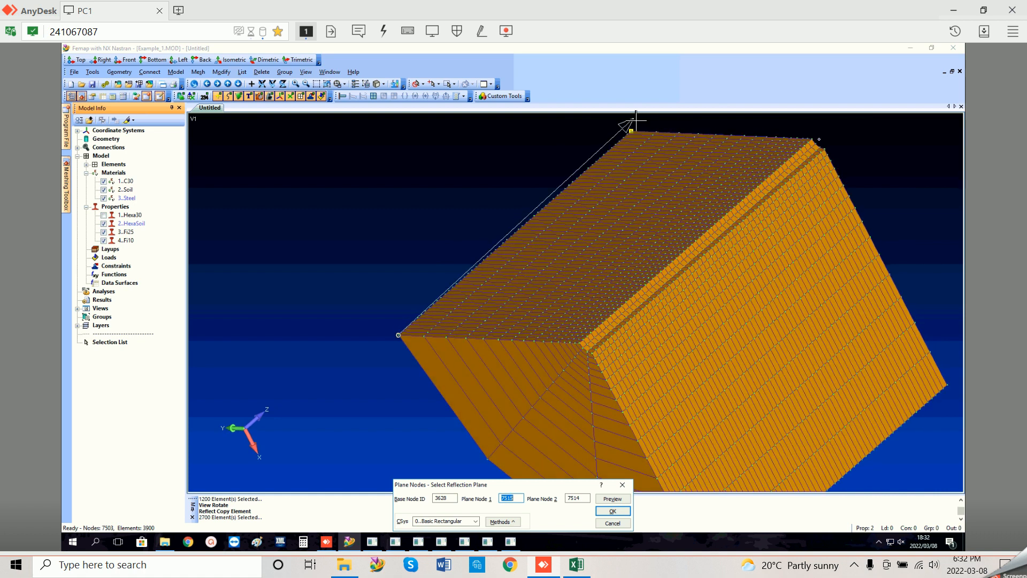
{"action": "left_click", "coordinate": [637, 127]}
{"action": "middle_click_drag", "start_coordinate": [666, 166], "coordinate": [621, 236]}
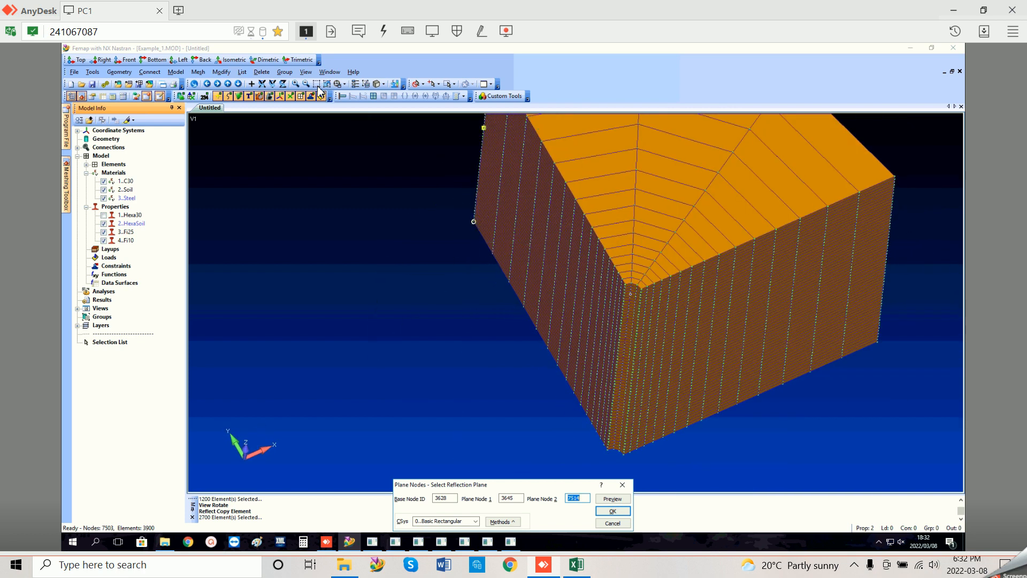
{"action": "left_click", "coordinate": [616, 279]}
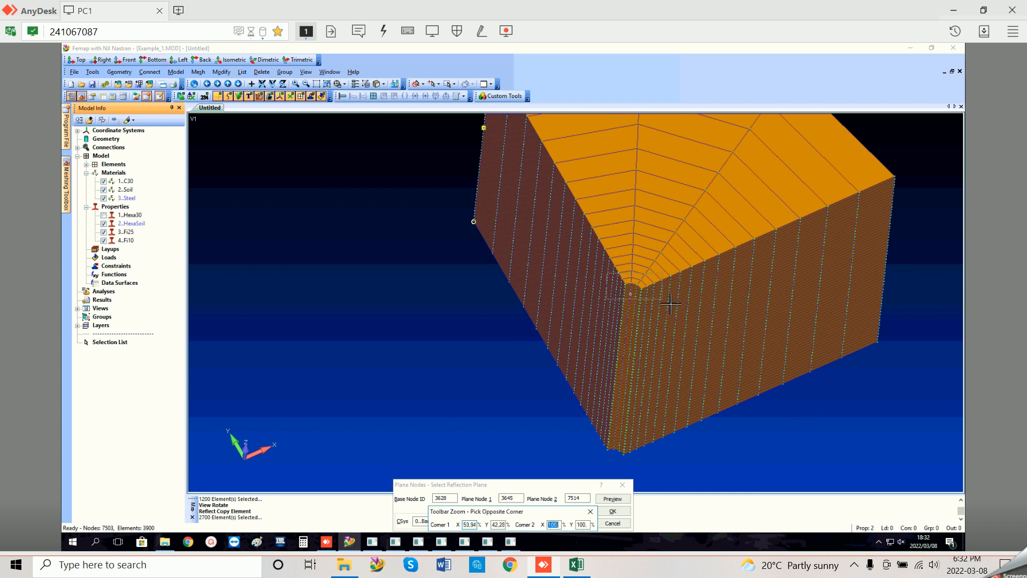
{"action": "left_click", "coordinate": [666, 301]}
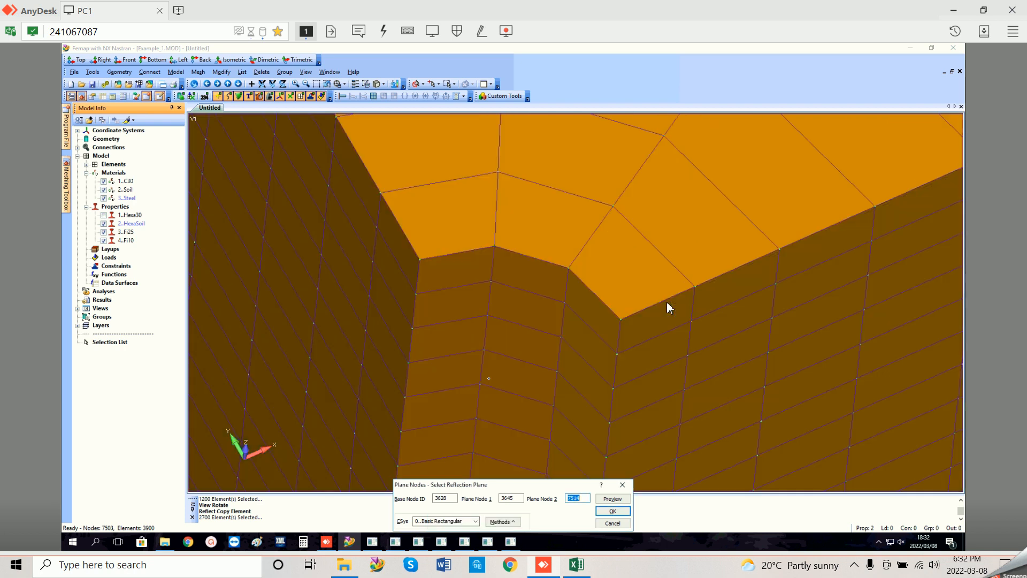
{"action": "left_click", "coordinate": [420, 260]}
{"action": "mouse_move", "coordinate": [584, 411]}
{"action": "middle_mouse_down"}
{"action": "mouse_move", "coordinate": [566, 410]}
{"action": "mouse_move", "coordinate": [583, 409]}
{"action": "middle_mouse_up"}
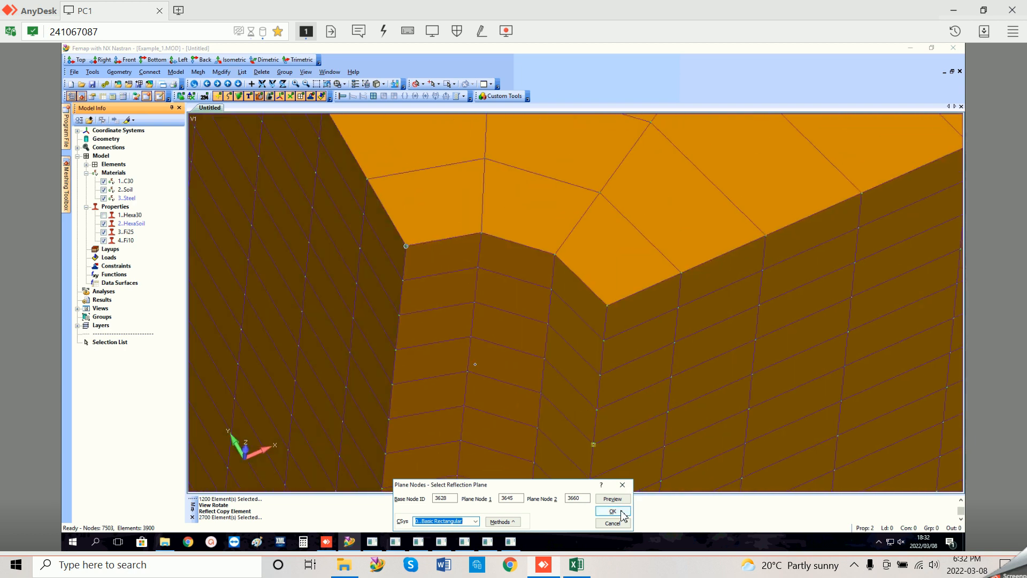
{"action": "left_click", "coordinate": [620, 512]}
Step: Examine the reflected soil half from above and obliquely, finishing in the XY top view with free space around the whole mesh
{"action": "key", "text": "F8"}
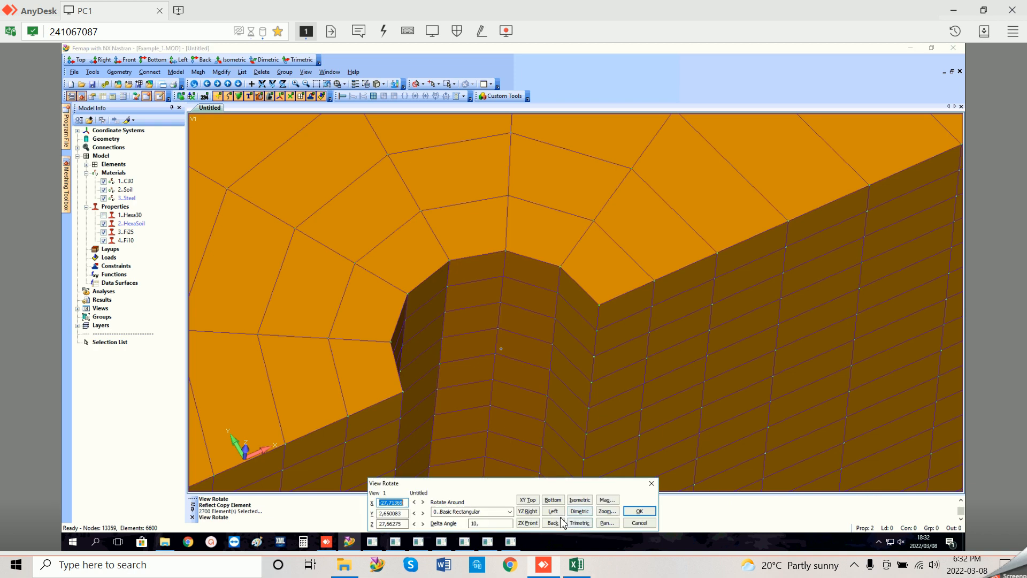
{"action": "left_click", "coordinate": [531, 503]}
{"action": "left_click", "coordinate": [638, 512]}
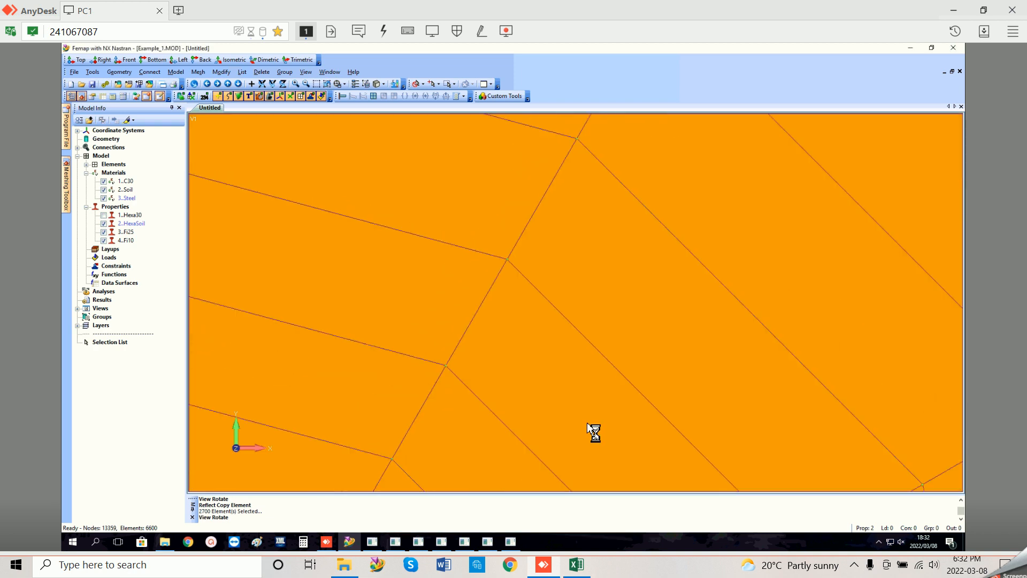
{"action": "scroll", "coordinate": [574, 423], "scroll_direction": "down", "scroll_amount": 11}
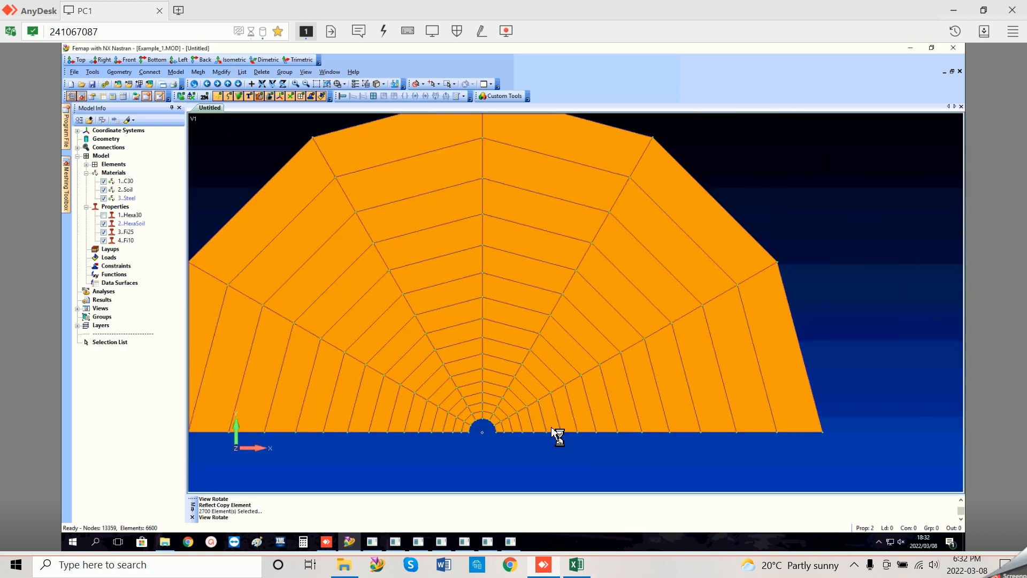
{"action": "scroll", "coordinate": [548, 428], "scroll_direction": "down", "scroll_amount": 1}
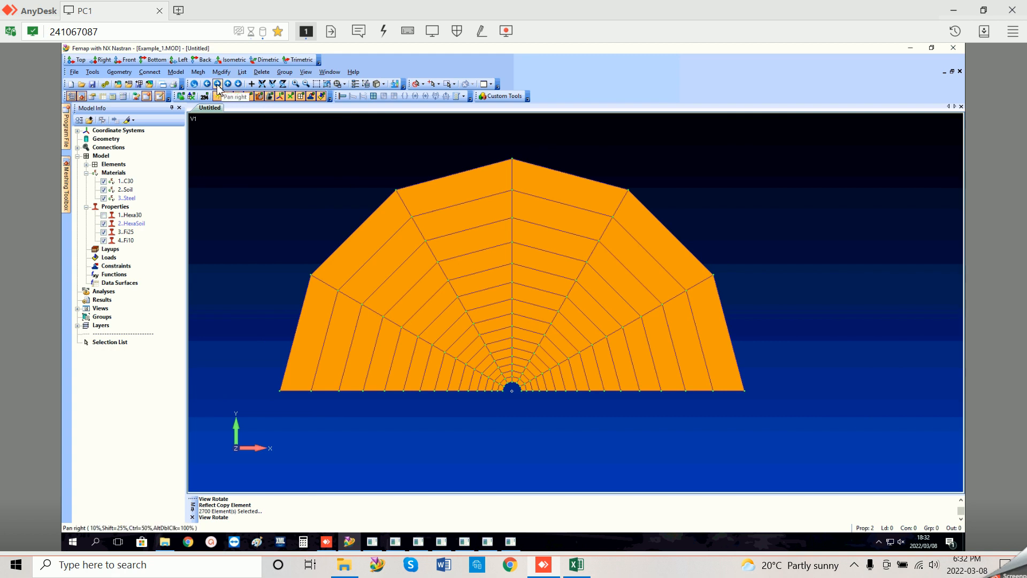
{"action": "left_click", "coordinate": [218, 86]}
{"action": "middle_click_drag", "start_coordinate": [421, 245], "coordinate": [633, 303]}
{"action": "key", "text": "F8"}
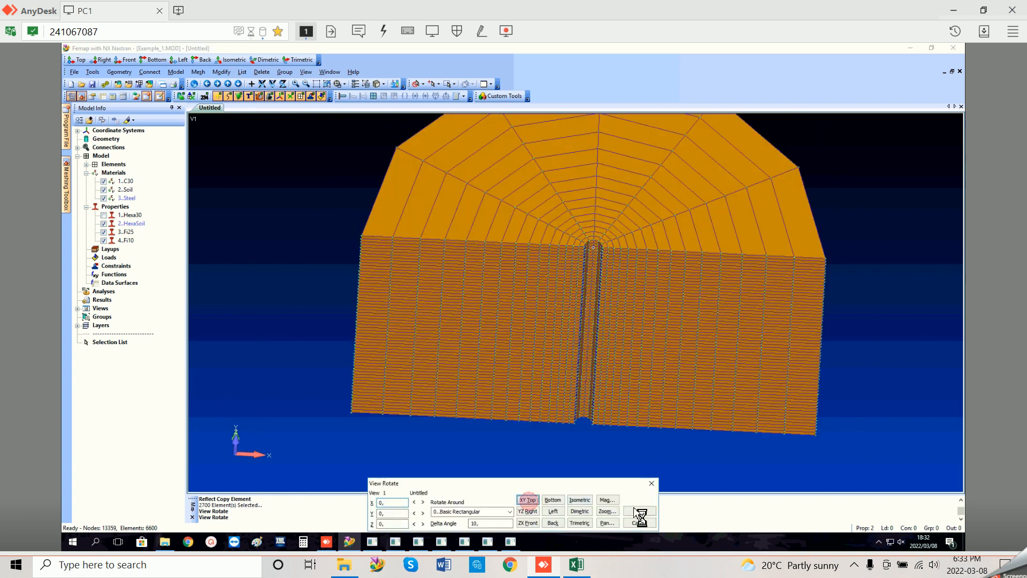
{"action": "left_click", "coordinate": [528, 500]}
{"action": "left_click", "coordinate": [640, 511]}
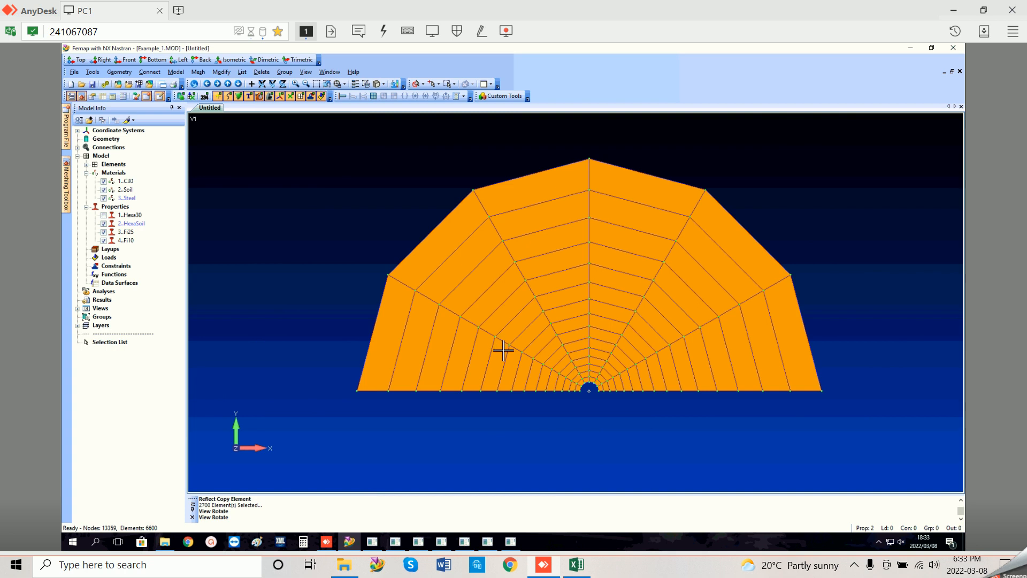
{"action": "middle_click_drag", "start_coordinate": [506, 340], "coordinate": [508, 323]}
{"action": "key", "text": "F8"}
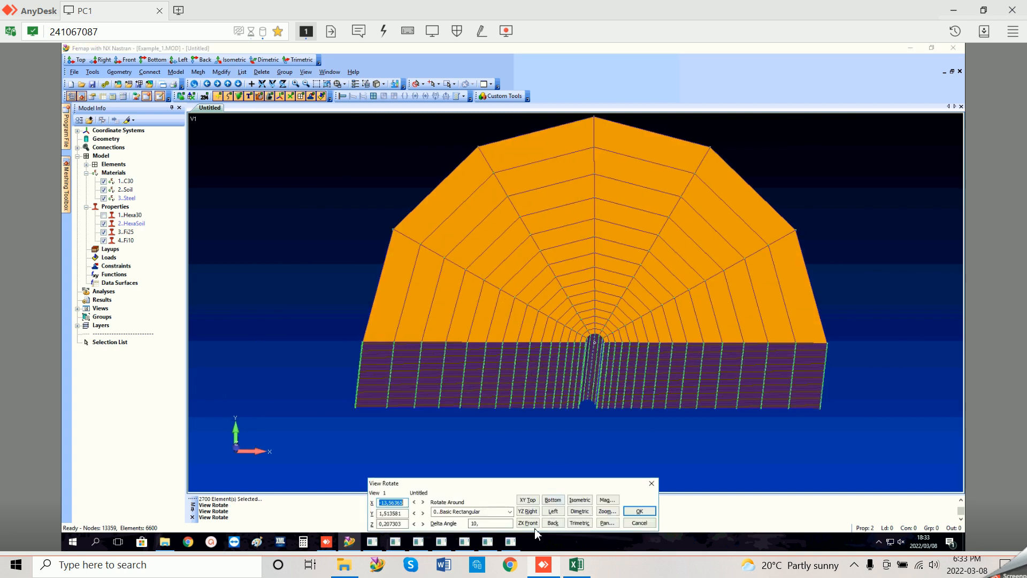
{"action": "left_click", "coordinate": [527, 500]}
{"action": "left_click", "coordinate": [639, 511]}
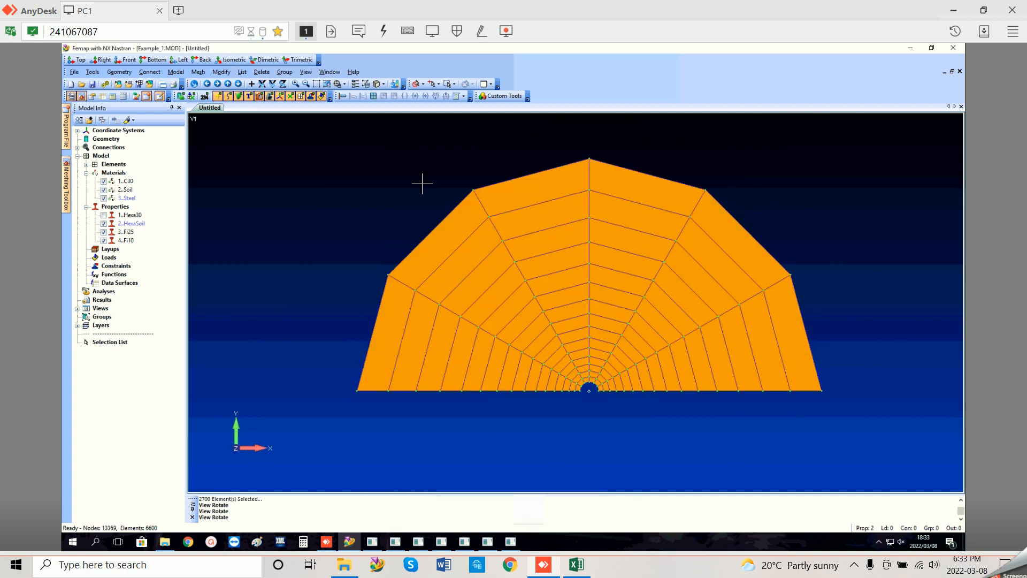
{"action": "left_click", "coordinate": [229, 84]}
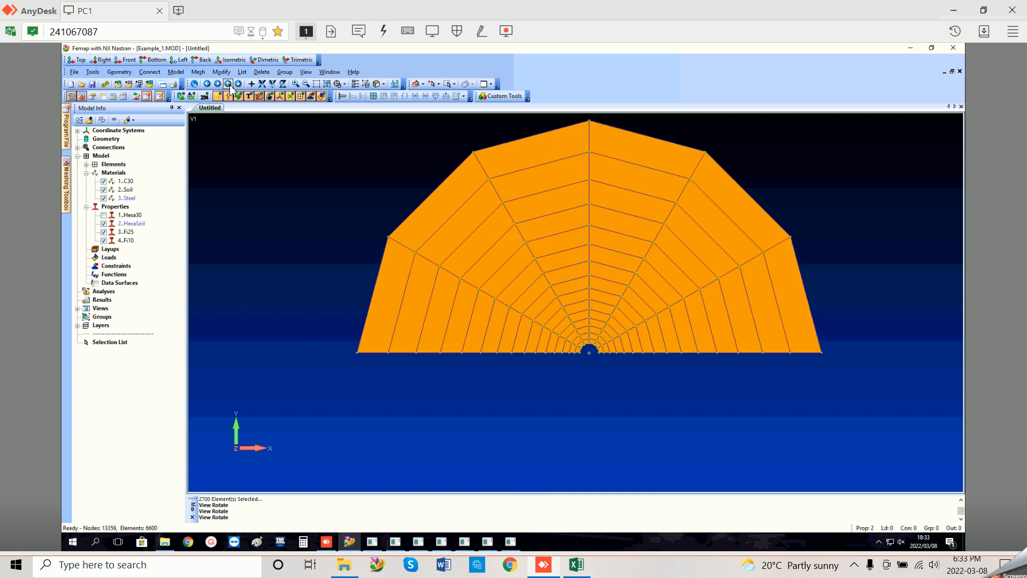
Step: Set up an element reflection of the whole soil half, box-selecting all its elements and matching the original entities
{"action": "left_click", "coordinate": [198, 71]}
{"action": "mouse_move", "coordinate": [251, 231]}
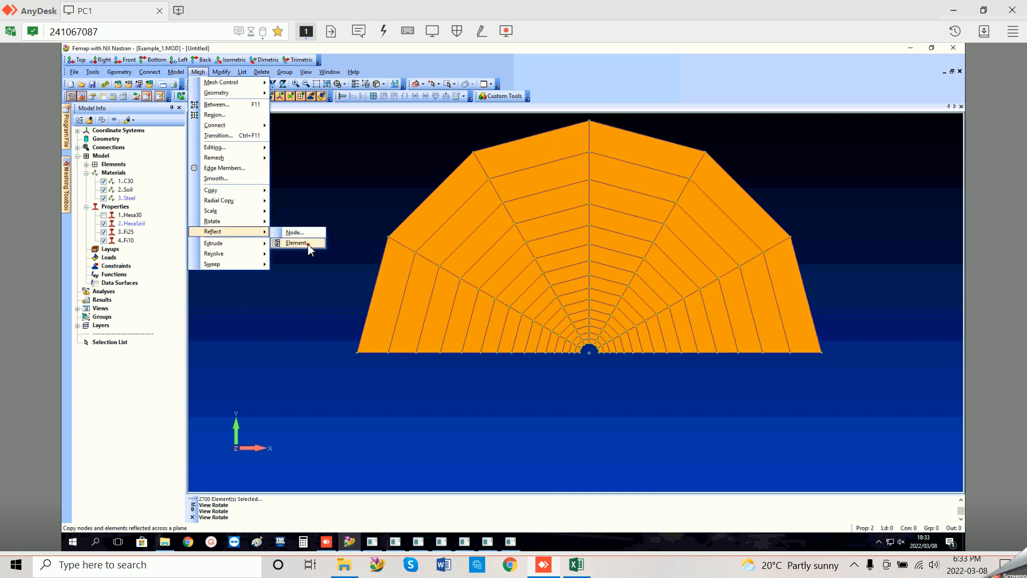
{"action": "left_click", "coordinate": [311, 244]}
{"action": "left_click", "coordinate": [621, 498]}
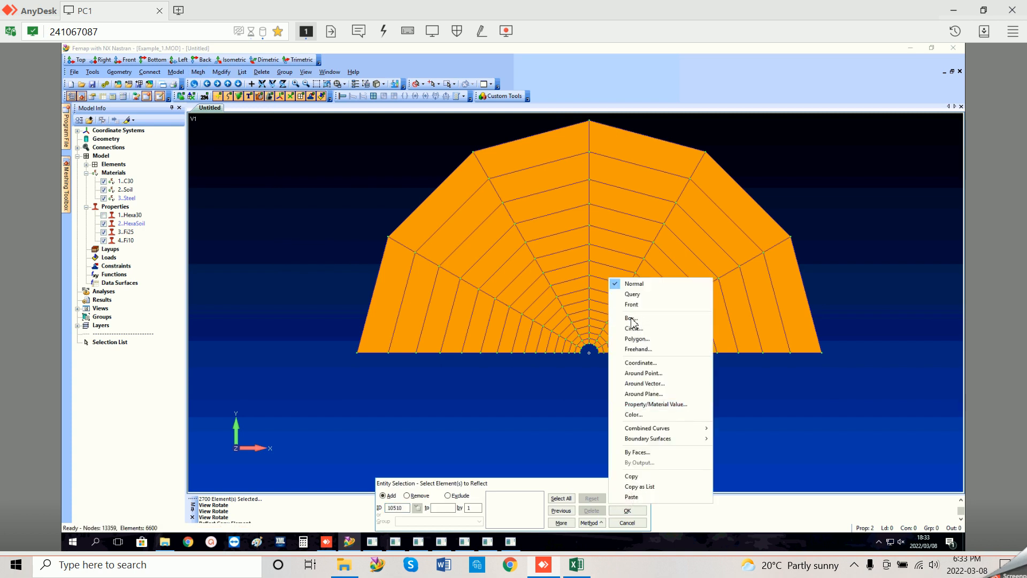
{"action": "left_click", "coordinate": [631, 319]}
{"action": "left_click_drag", "start_coordinate": [843, 376], "coordinate": [300, 127]}
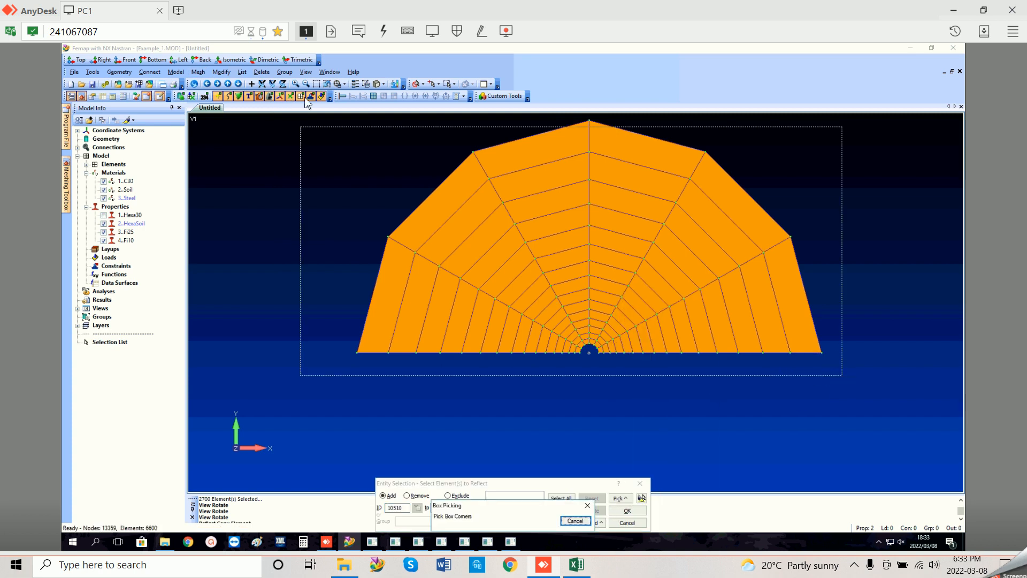
{"action": "left_click", "coordinate": [330, 118]}
{"action": "left_click", "coordinate": [627, 511]}
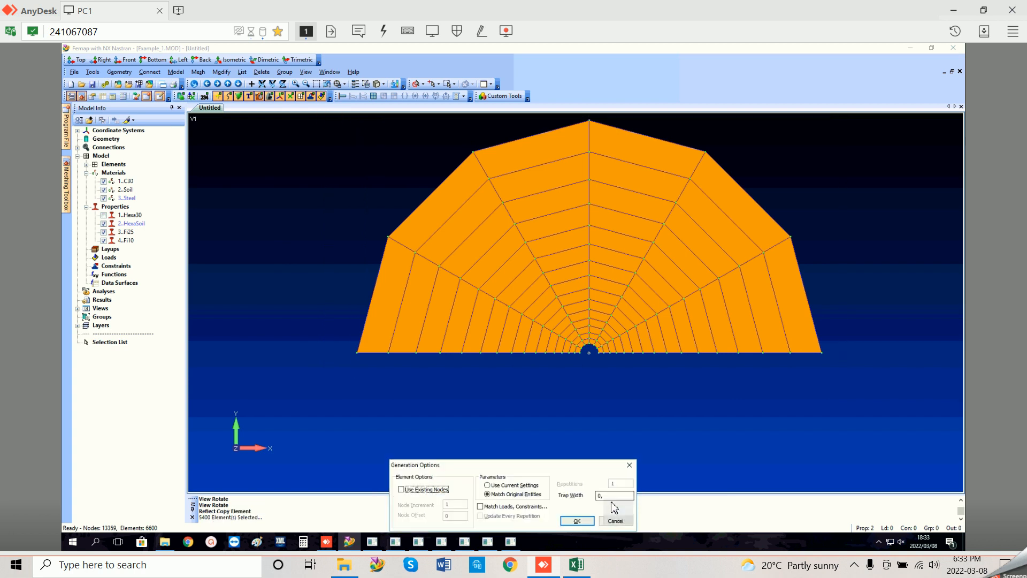
{"action": "left_click", "coordinate": [577, 520]}
Step: Reflect the soil half across a plane through nodes 7565, 7625 and the opposite upper corner node of its flat cut face
{"action": "middle_click_drag", "start_coordinate": [619, 443], "coordinate": [555, 328]}
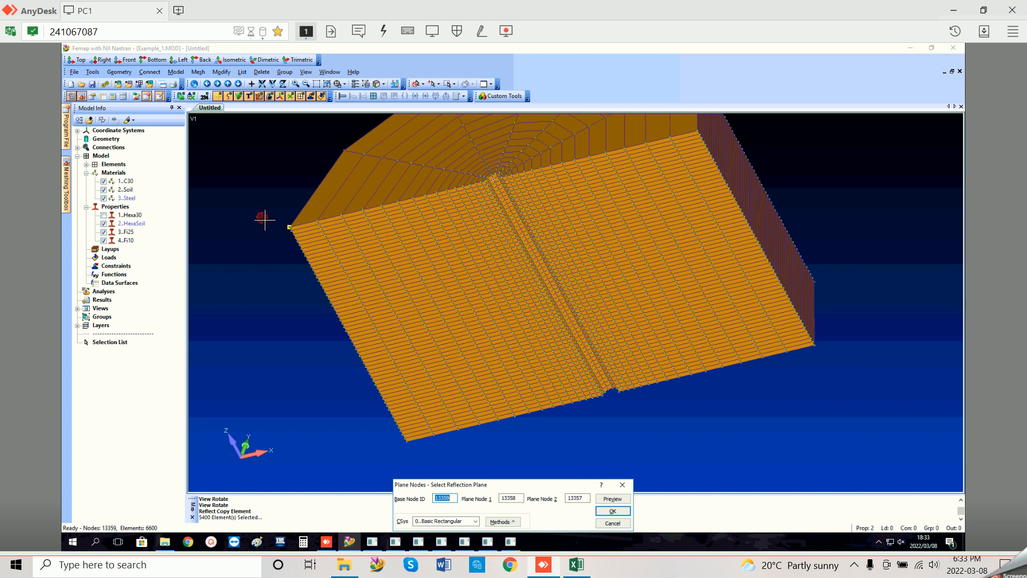
{"action": "left_click", "coordinate": [396, 441]}
{"action": "middle_click_drag", "start_coordinate": [549, 417], "coordinate": [694, 275]}
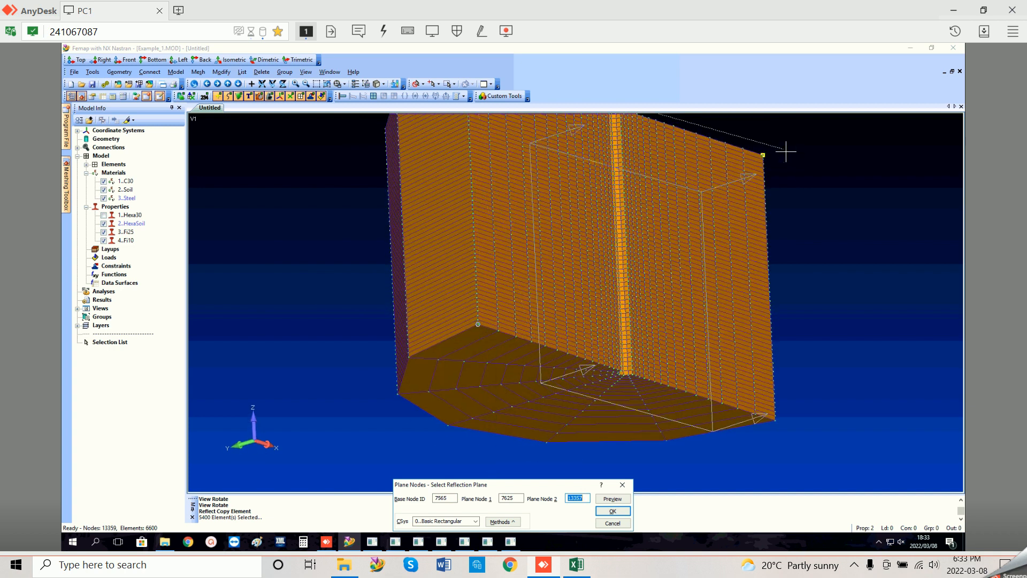
{"action": "left_click", "coordinate": [317, 84]}
{"action": "left_click", "coordinate": [744, 141]}
{"action": "left_click", "coordinate": [790, 177]}
{"action": "left_click", "coordinate": [563, 252]}
{"action": "left_click", "coordinate": [612, 511]}
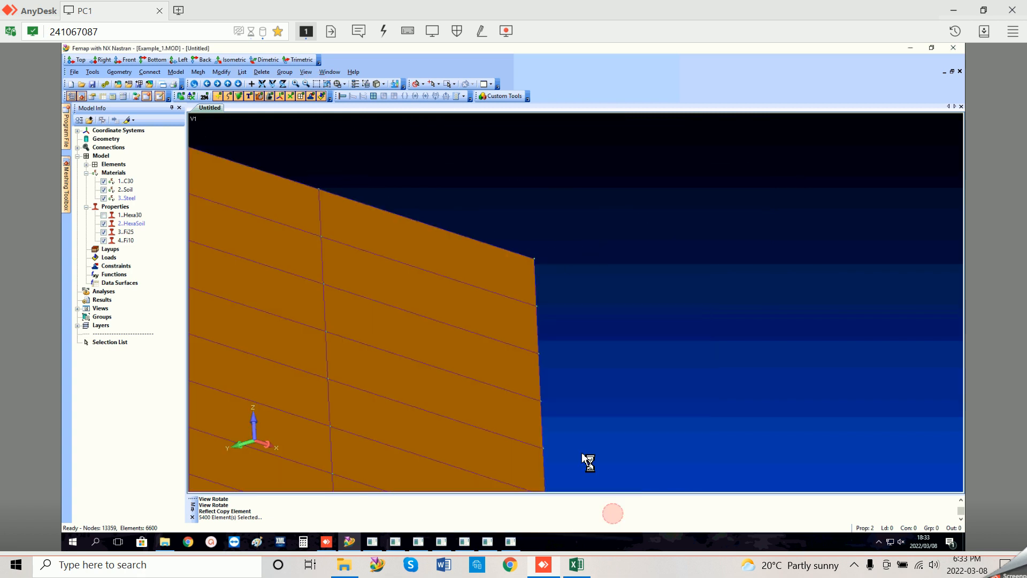
Step: Examine the complete soil ring in the XY top view, with the full outline centered and free space around it
{"action": "key", "text": "F8"}
{"action": "left_click", "coordinate": [528, 500]}
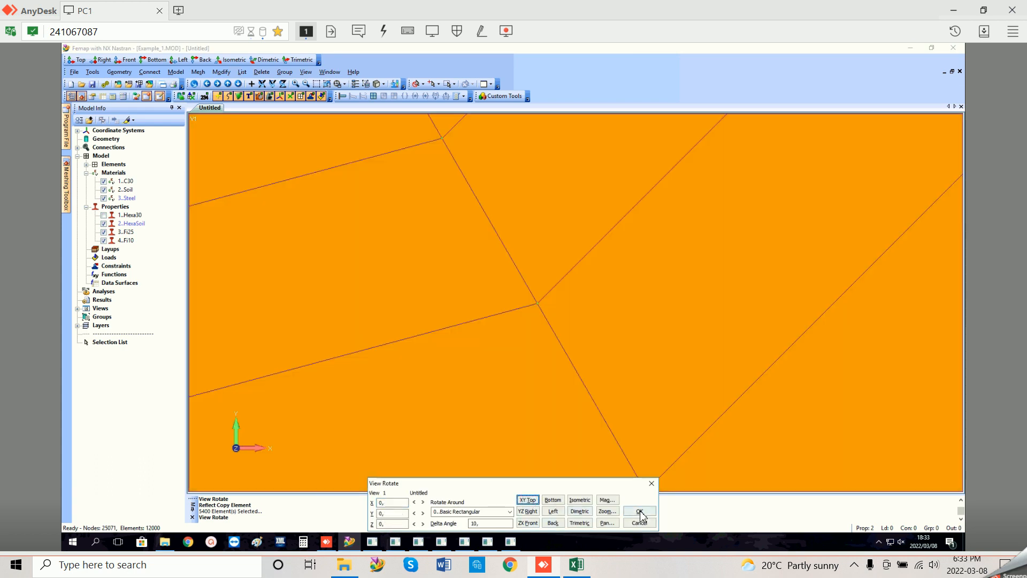
{"action": "left_click", "coordinate": [638, 511]}
{"action": "scroll", "coordinate": [622, 463], "scroll_direction": "down", "scroll_amount": 2}
{"action": "scroll", "coordinate": [619, 461], "scroll_direction": "down", "scroll_amount": 5}
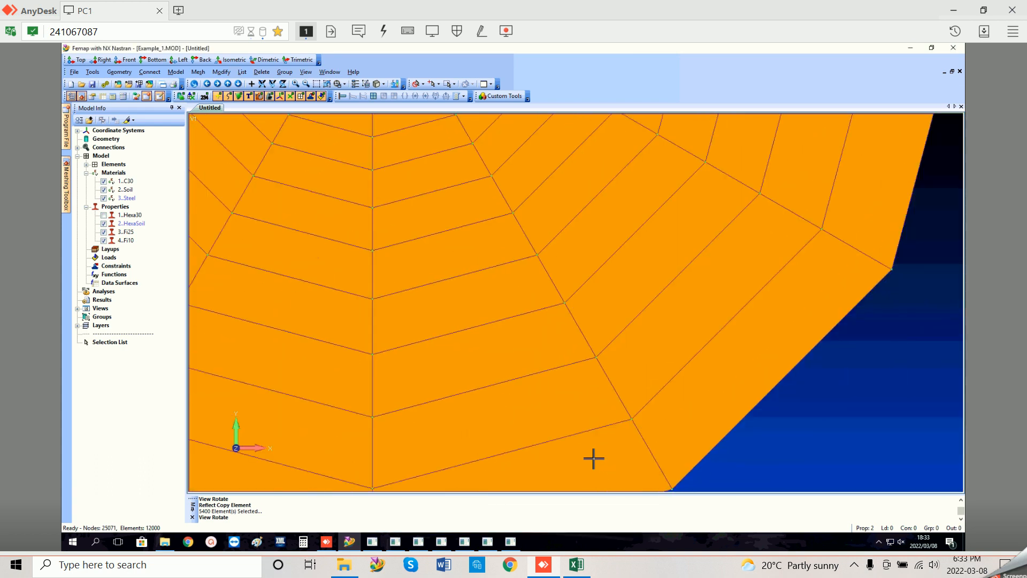
{"action": "scroll", "coordinate": [513, 366], "scroll_direction": "down", "scroll_amount": 3}
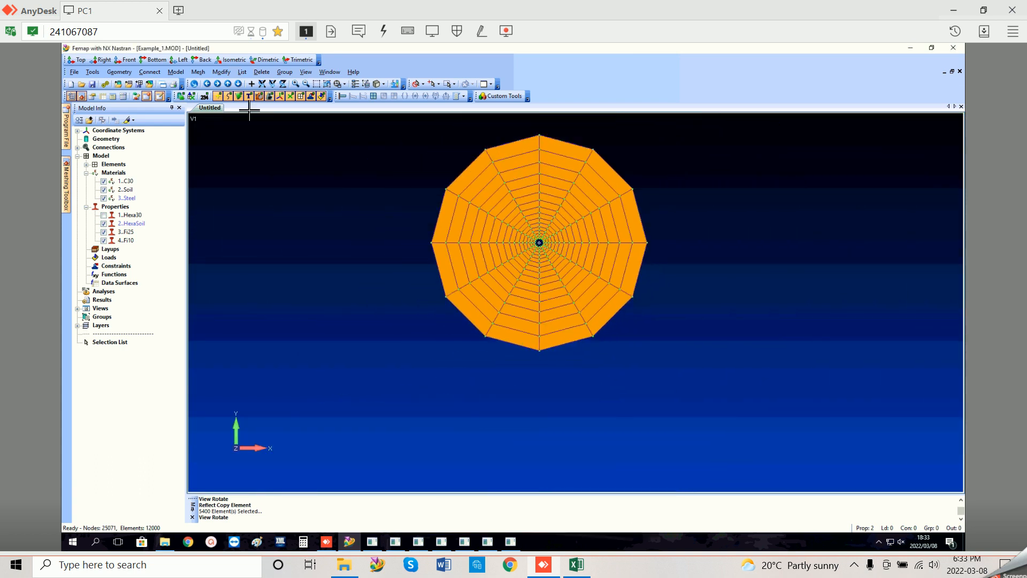
{"action": "left_click", "coordinate": [228, 84]}
{"action": "left_click", "coordinate": [228, 84]}
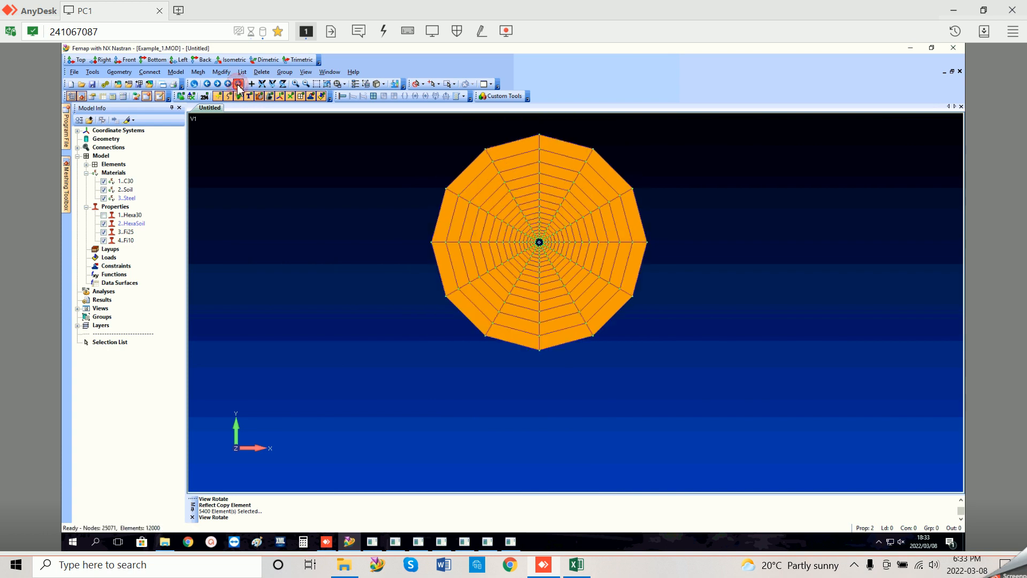
{"action": "left_click", "coordinate": [228, 84]}
{"action": "left_click", "coordinate": [227, 84]}
{"action": "scroll", "coordinate": [483, 275], "scroll_direction": "up", "scroll_amount": 1}
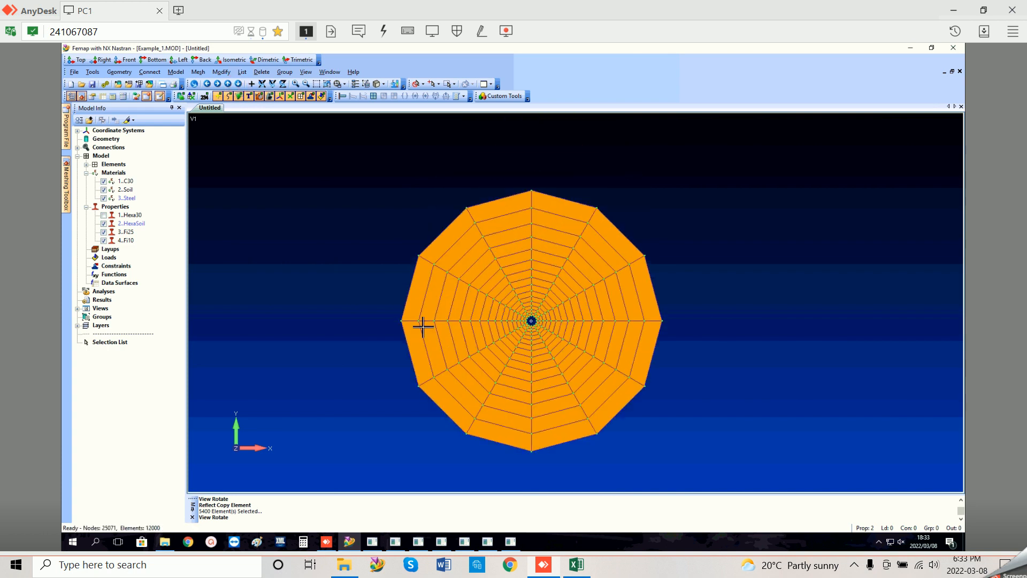
Step: Show the Hexa30 core elements again and check them inside the soil cylinder from an oblique view
{"action": "middle_click_drag", "start_coordinate": [607, 376], "coordinate": [581, 449]}
{"action": "left_click", "coordinate": [125, 216]}
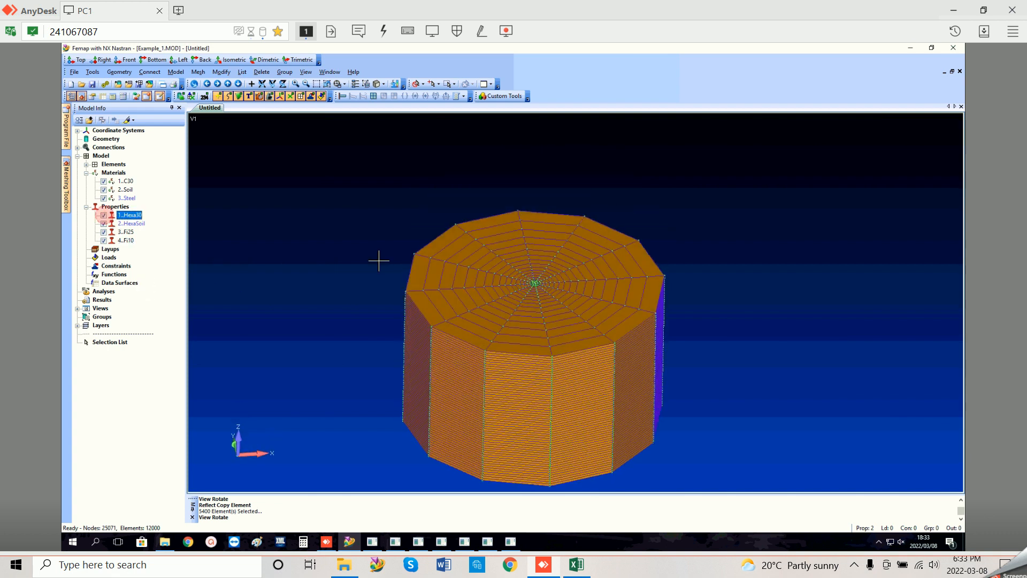
{"action": "scroll", "coordinate": [529, 282], "scroll_direction": "up", "scroll_amount": 5}
{"action": "scroll", "coordinate": [530, 282], "scroll_direction": "up", "scroll_amount": 8}
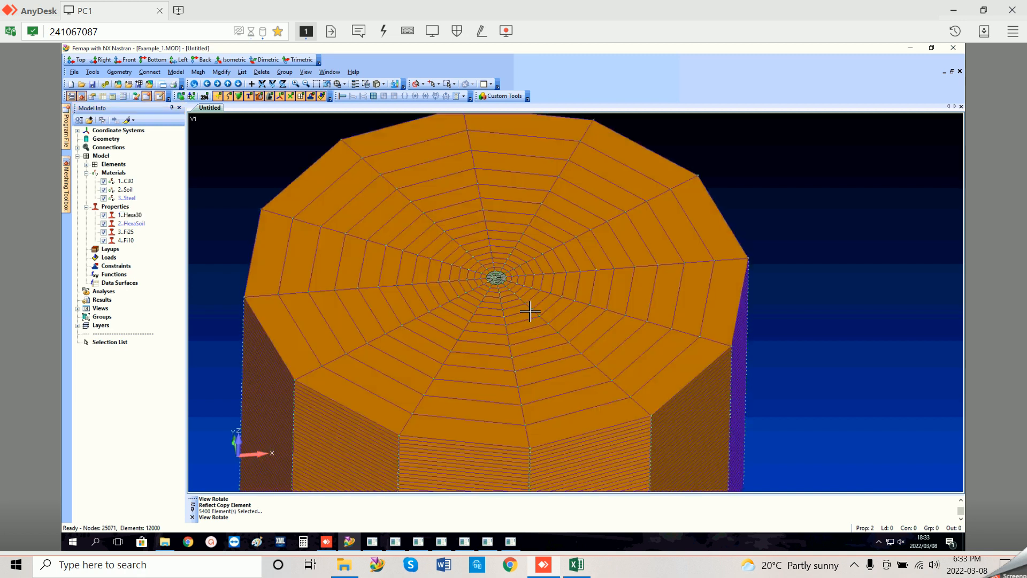
{"action": "scroll", "coordinate": [506, 298], "scroll_direction": "down", "scroll_amount": 8}
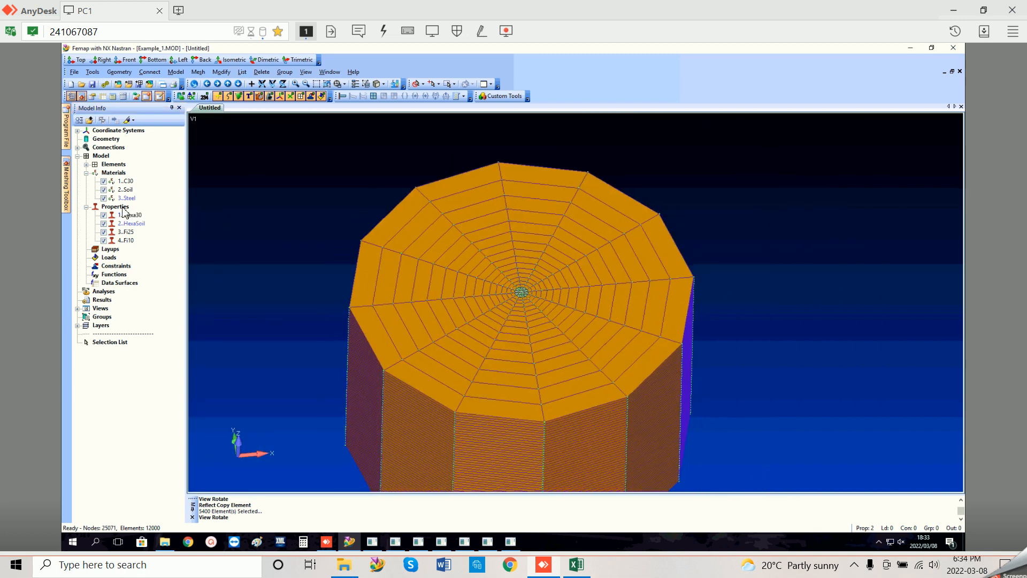
Step: Hide the C30 material and set the ZX front view with free space above and below the soil cylinder
{"action": "left_click", "coordinate": [103, 182]}
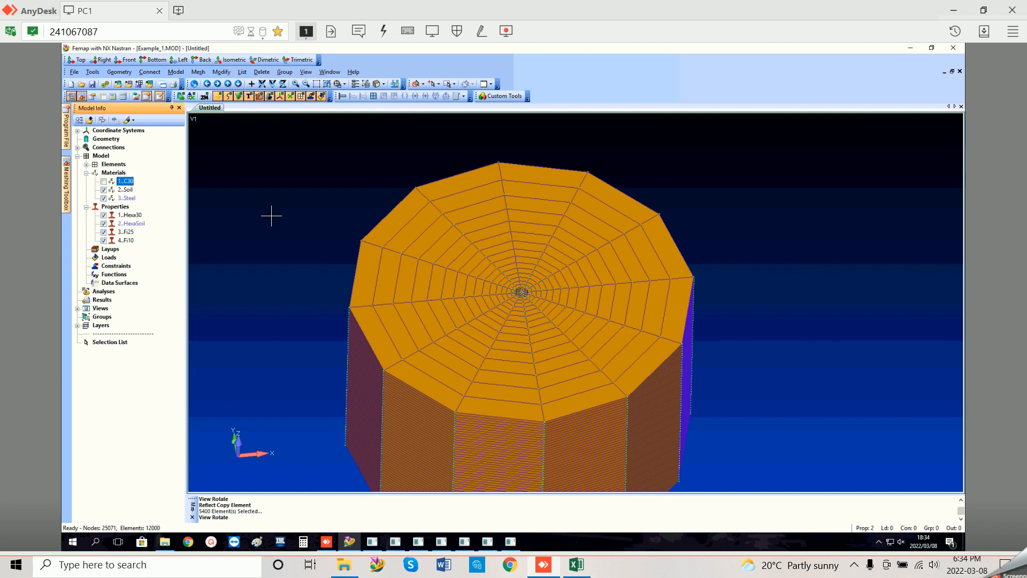
{"action": "key", "text": "F8"}
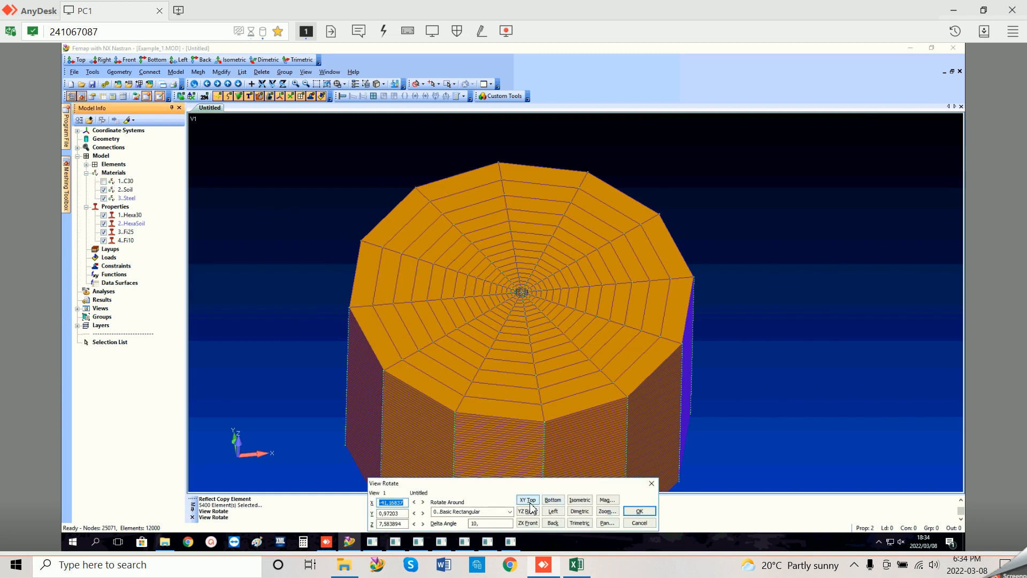
{"action": "left_click", "coordinate": [528, 522]}
{"action": "left_click", "coordinate": [639, 511]}
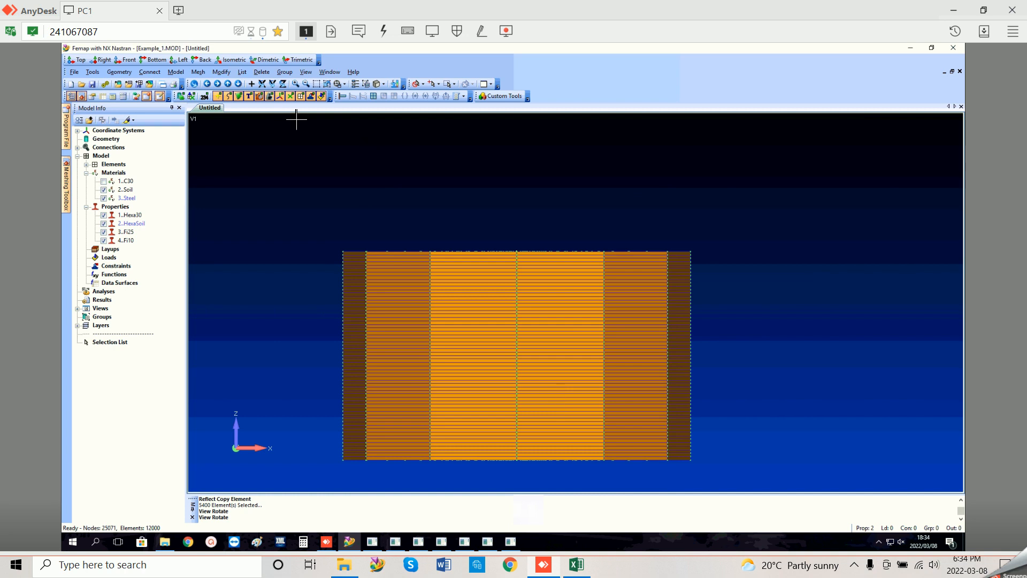
{"action": "left_click", "coordinate": [228, 84]}
{"action": "left_click", "coordinate": [228, 84]}
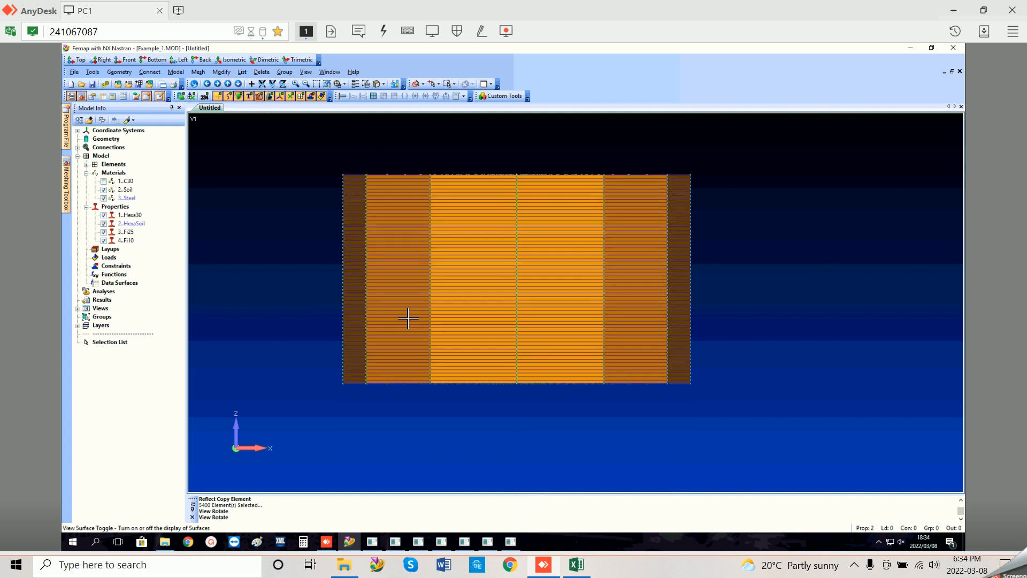
{"action": "scroll", "coordinate": [408, 340], "scroll_direction": "up", "scroll_amount": 1}
{"action": "scroll", "coordinate": [408, 339], "scroll_direction": "up", "scroll_amount": 1}
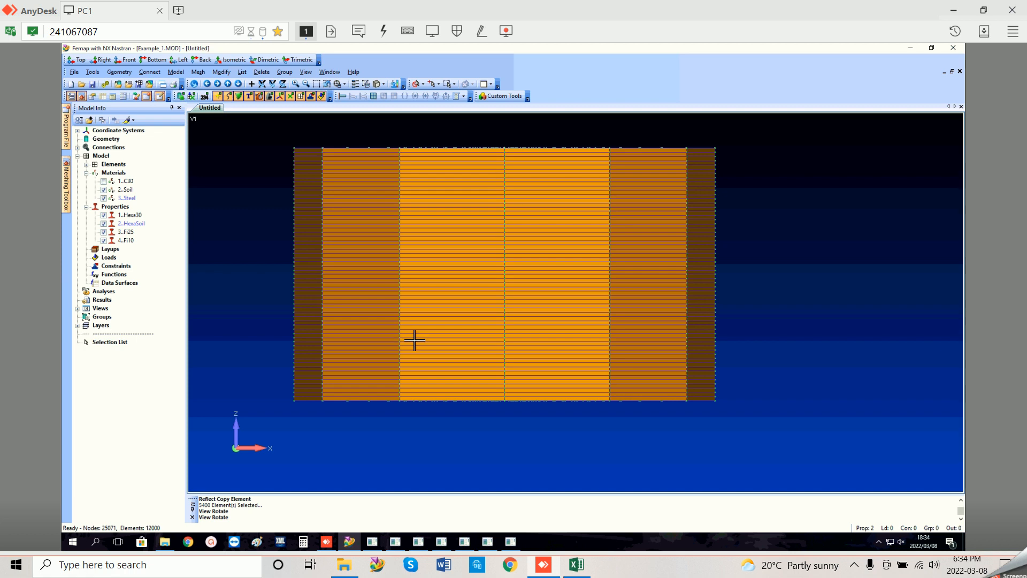
{"action": "left_click", "coordinate": [200, 72]}
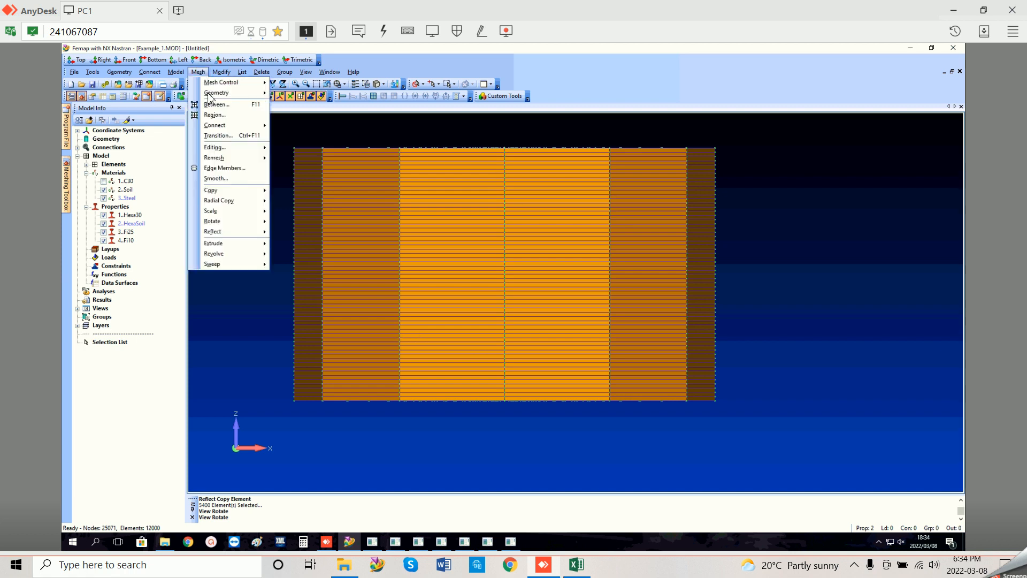
{"action": "left_click", "coordinate": [497, 287]}
{"action": "scroll", "coordinate": [500, 287], "scroll_direction": "up", "scroll_amount": 2}
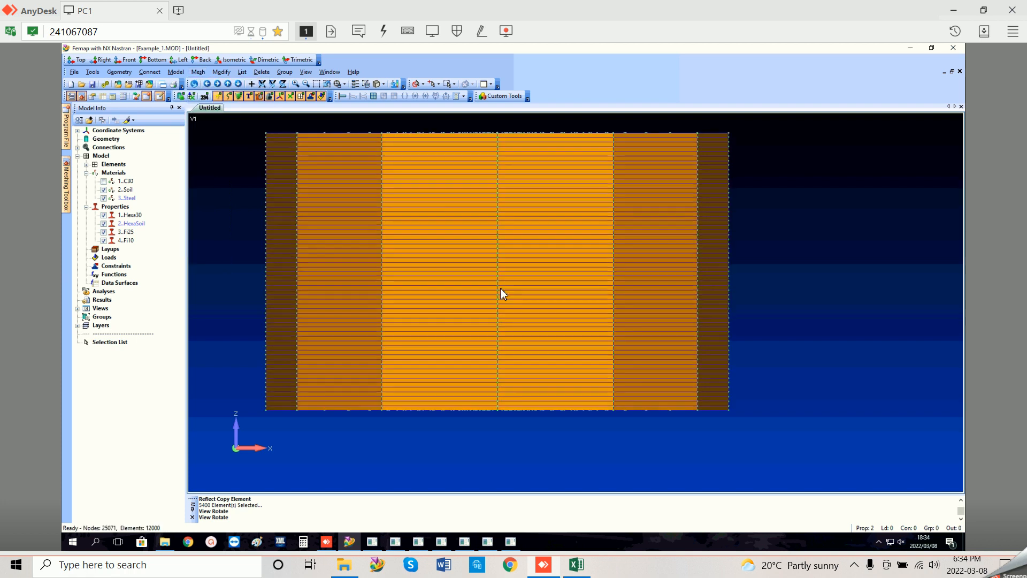
{"action": "scroll", "coordinate": [500, 288], "scroll_direction": "down", "scroll_amount": 1}
{"action": "left_click", "coordinate": [200, 73]}
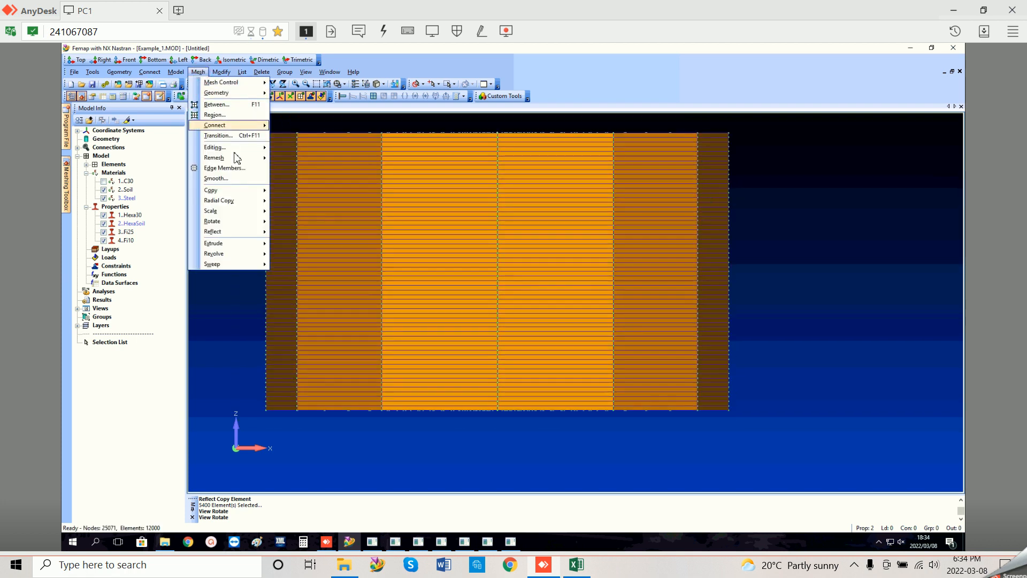
{"action": "left_click", "coordinate": [246, 190]}
{"action": "left_click", "coordinate": [308, 202]}
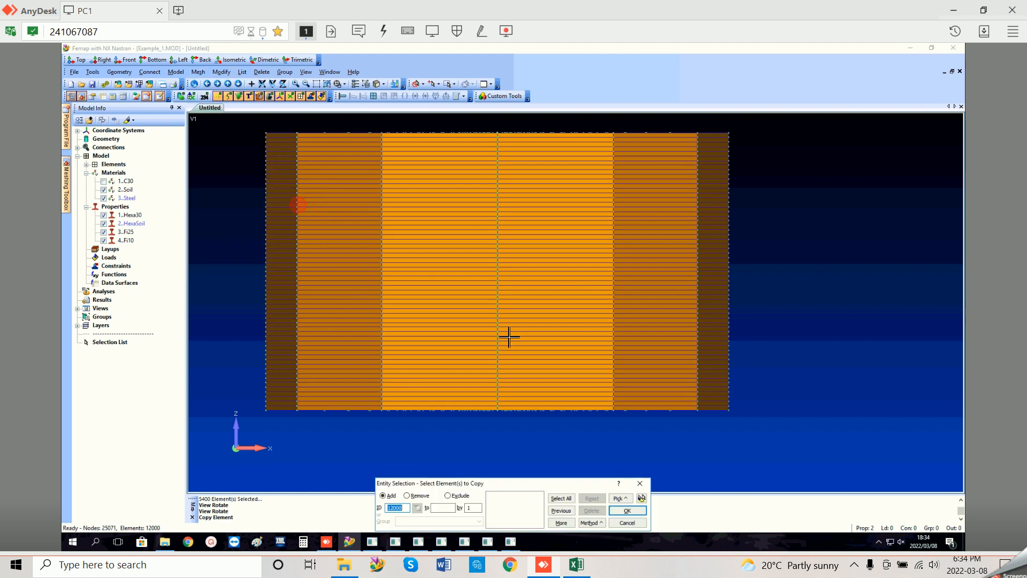
{"action": "right_click", "coordinate": [610, 502]}
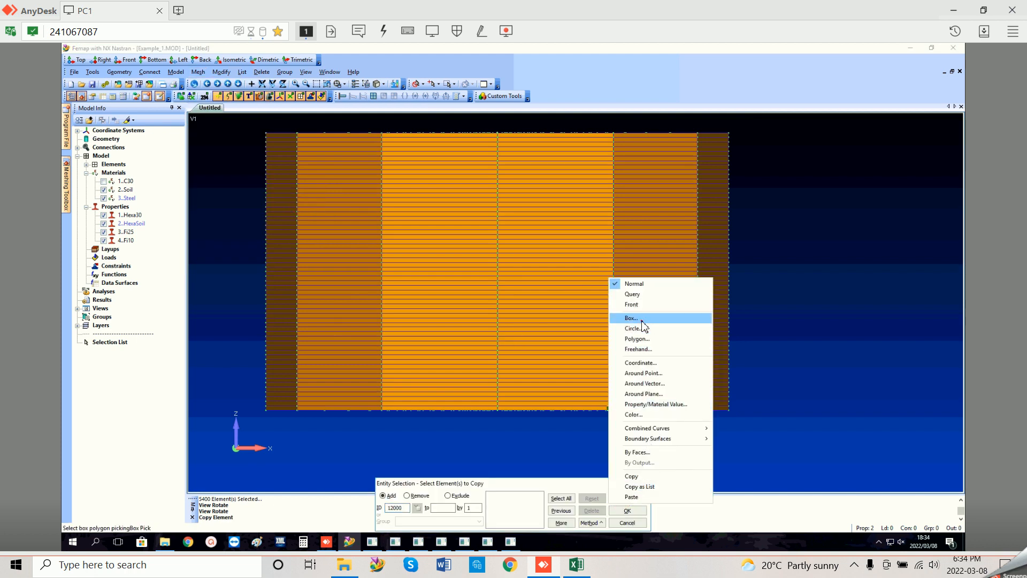
{"action": "left_click", "coordinate": [637, 317]}
{"action": "left_click_drag", "start_coordinate": [738, 422], "coordinate": [244, 409]}
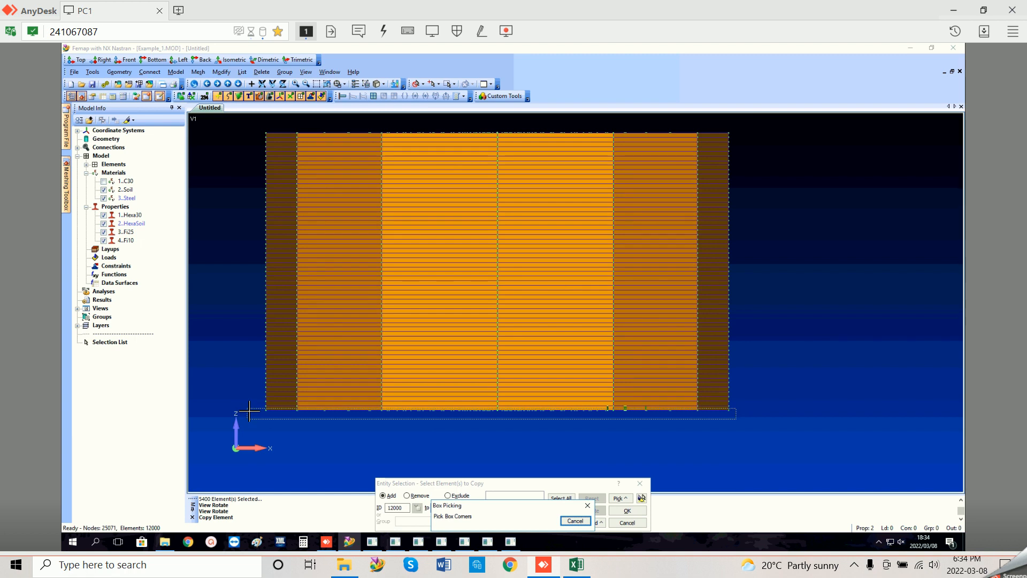
{"action": "left_click", "coordinate": [575, 521]}
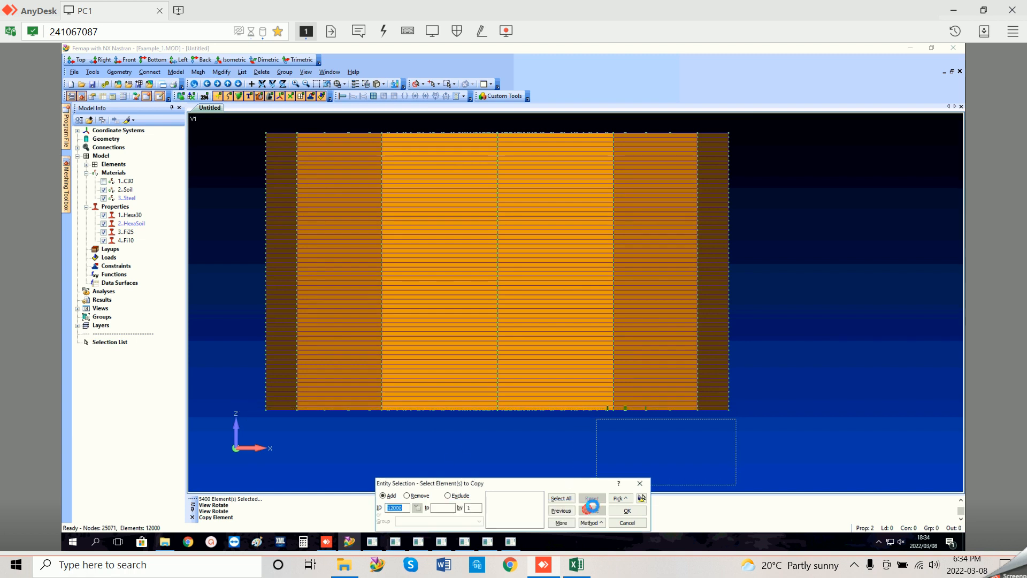
{"action": "left_click", "coordinate": [640, 483]}
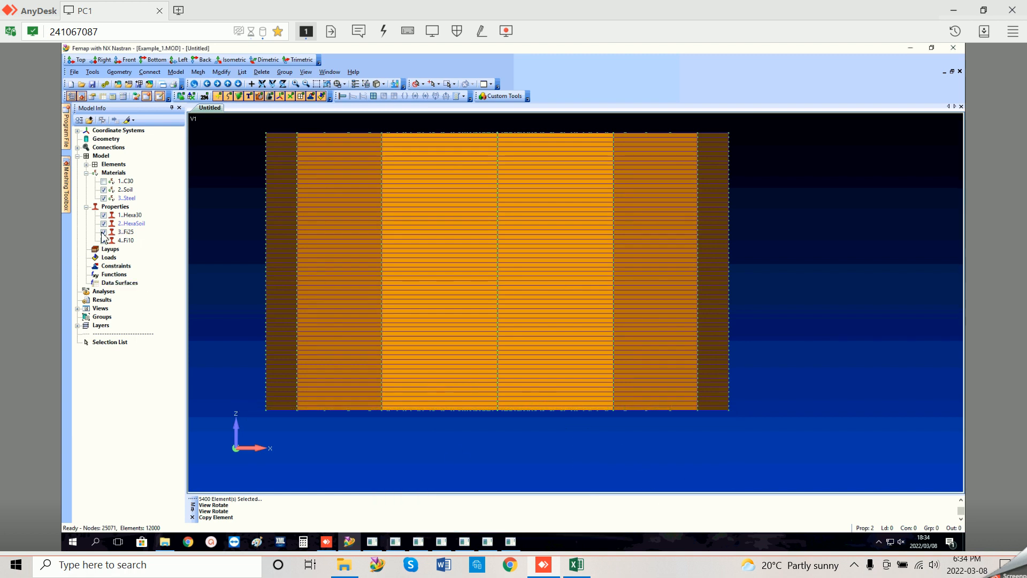
Step: Hide the Hexa30 property elements and copy the bottom layer of soil elements with 20 repetitions along the negative Z axis
{"action": "left_click", "coordinate": [105, 215]}
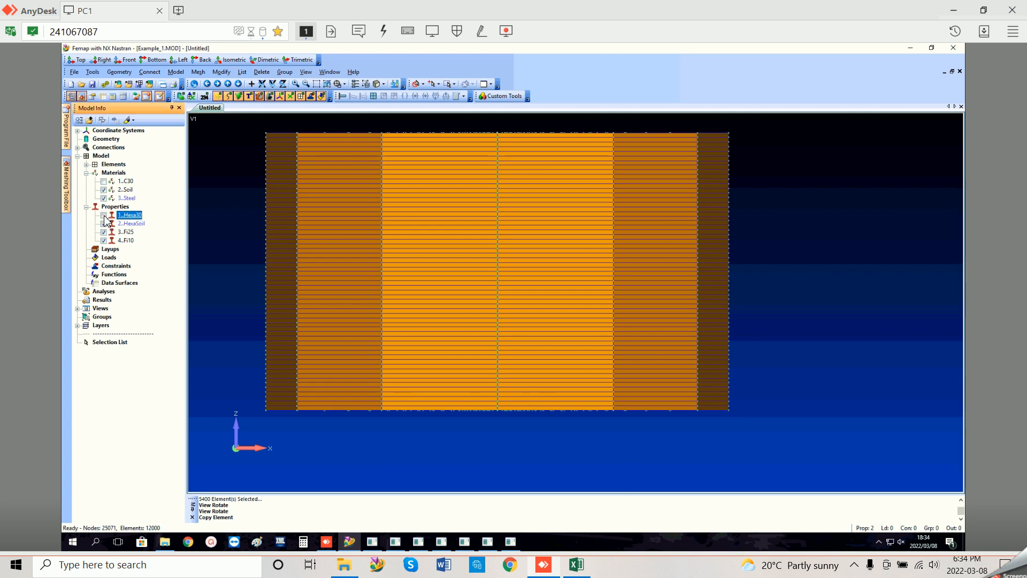
{"action": "left_click", "coordinate": [194, 73]}
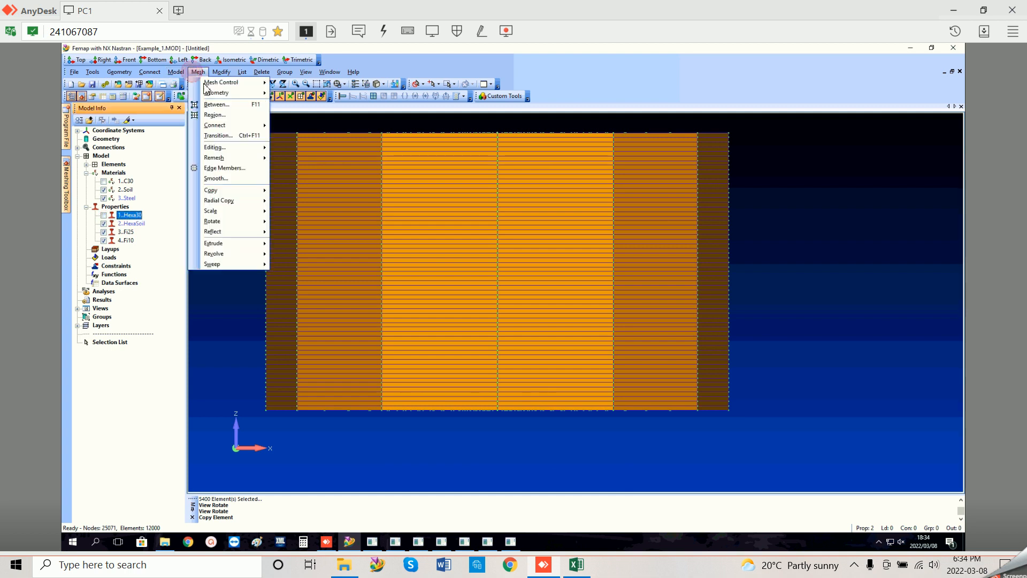
{"action": "mouse_move", "coordinate": [247, 196]}
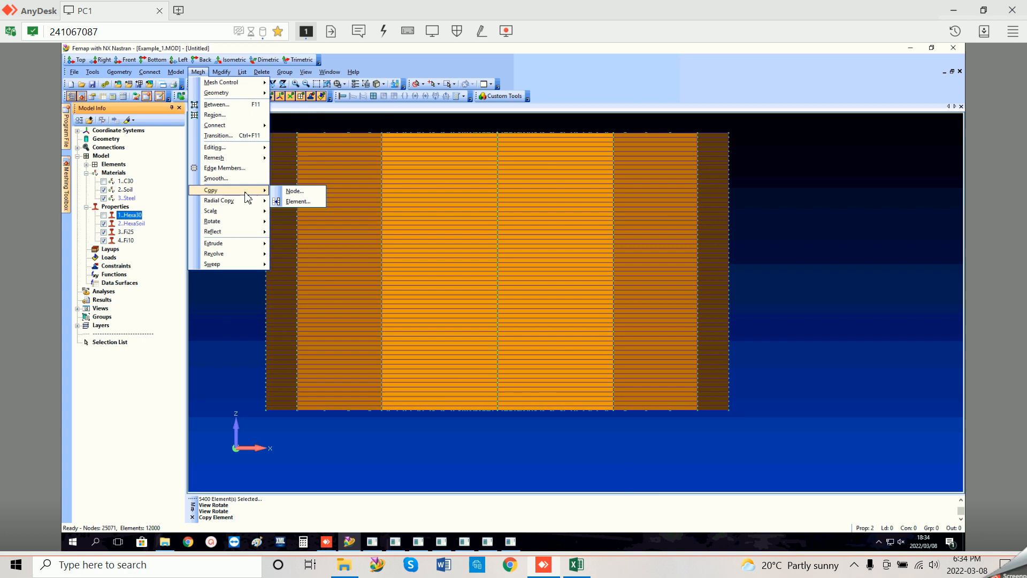
{"action": "left_click", "coordinate": [296, 202]}
{"action": "left_click", "coordinate": [628, 500]}
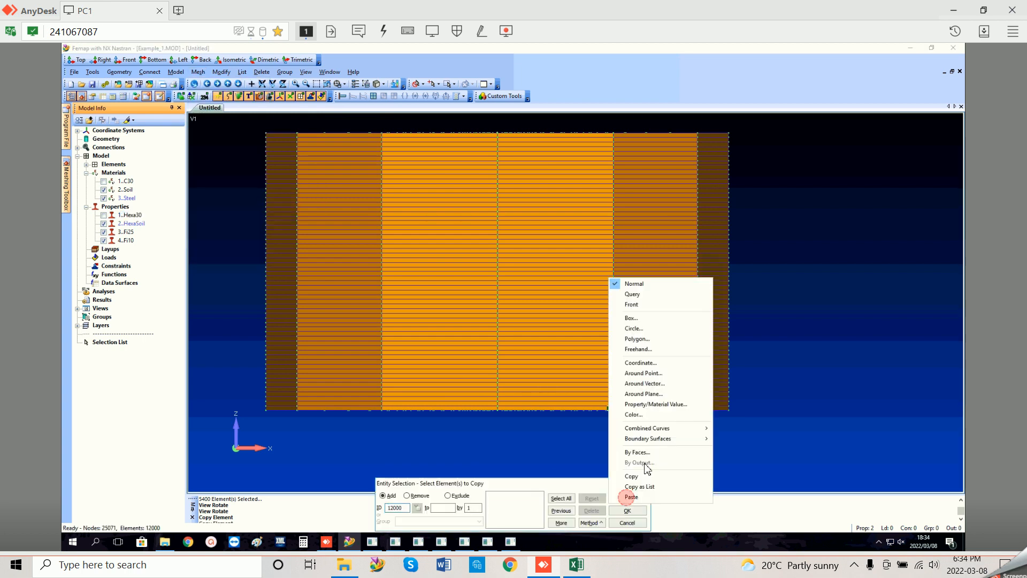
{"action": "left_click", "coordinate": [638, 328]}
{"action": "left_click_drag", "start_coordinate": [737, 418], "coordinate": [250, 413]}
{"action": "left_click", "coordinate": [627, 510]}
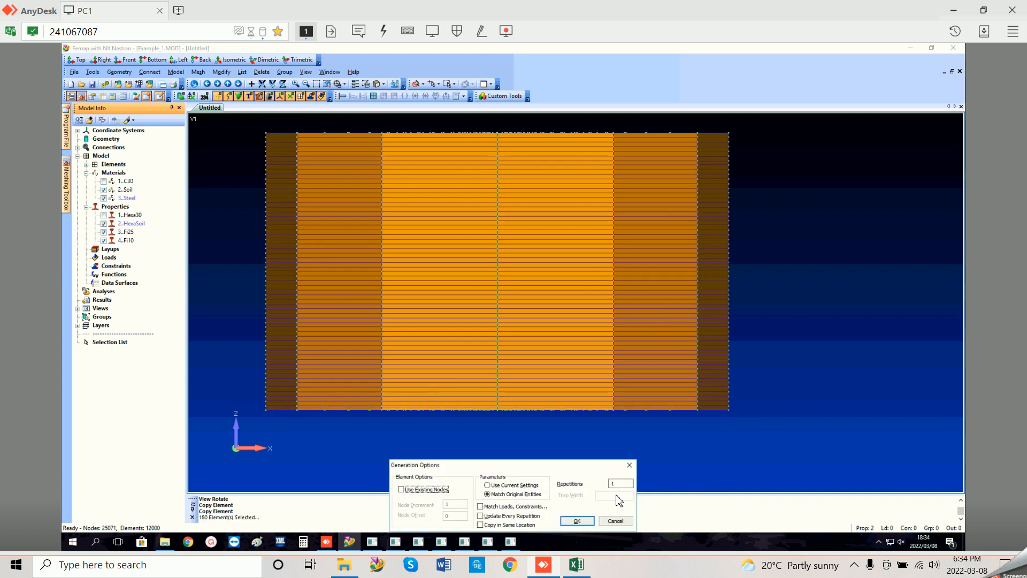
{"action": "left_click", "coordinate": [613, 484]}
{"action": "type", "text": "20"}
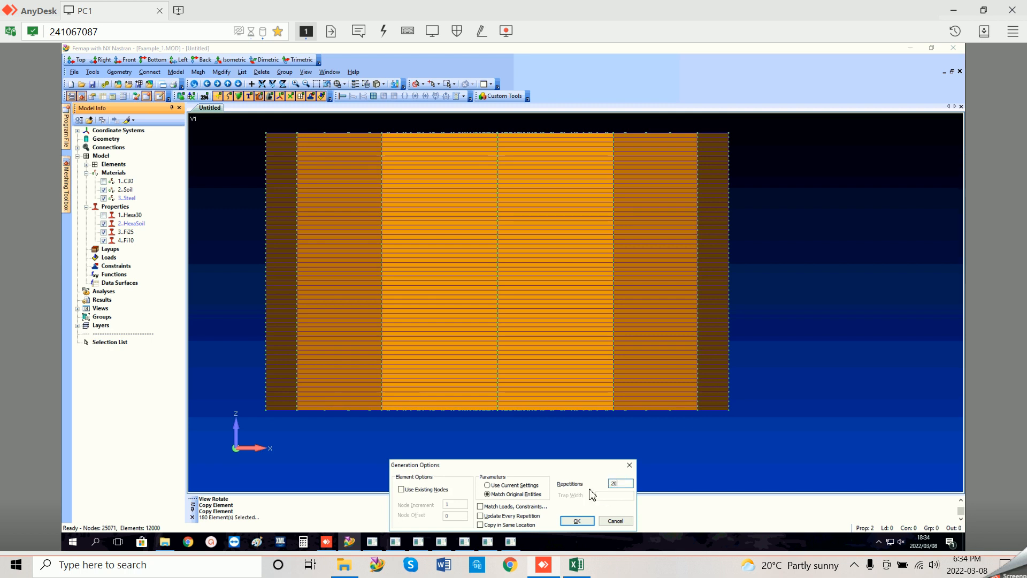
{"action": "left_click", "coordinate": [580, 521]}
{"action": "left_click", "coordinate": [481, 508]}
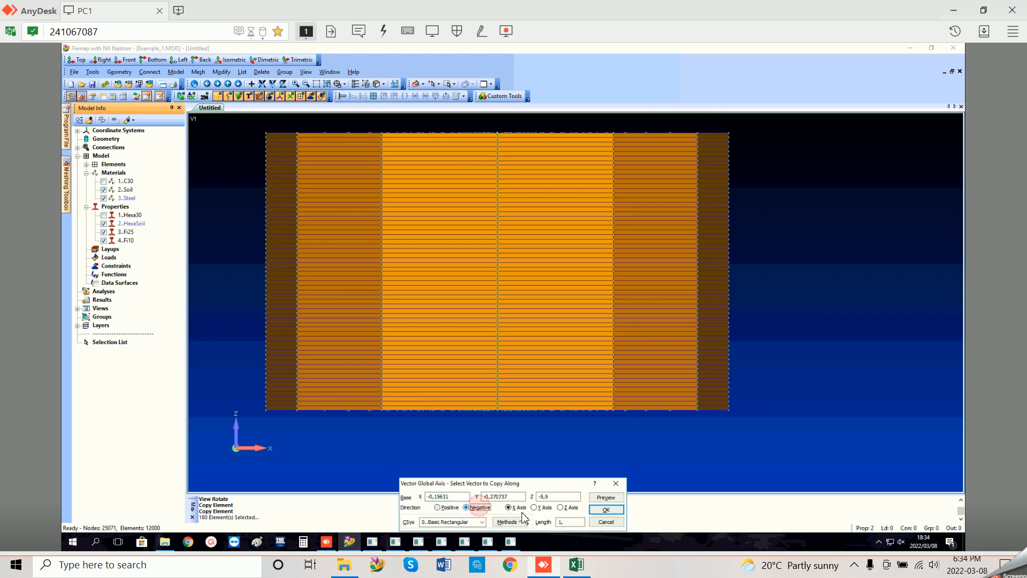
{"action": "left_click", "coordinate": [567, 513]}
{"action": "left_click", "coordinate": [567, 522]}
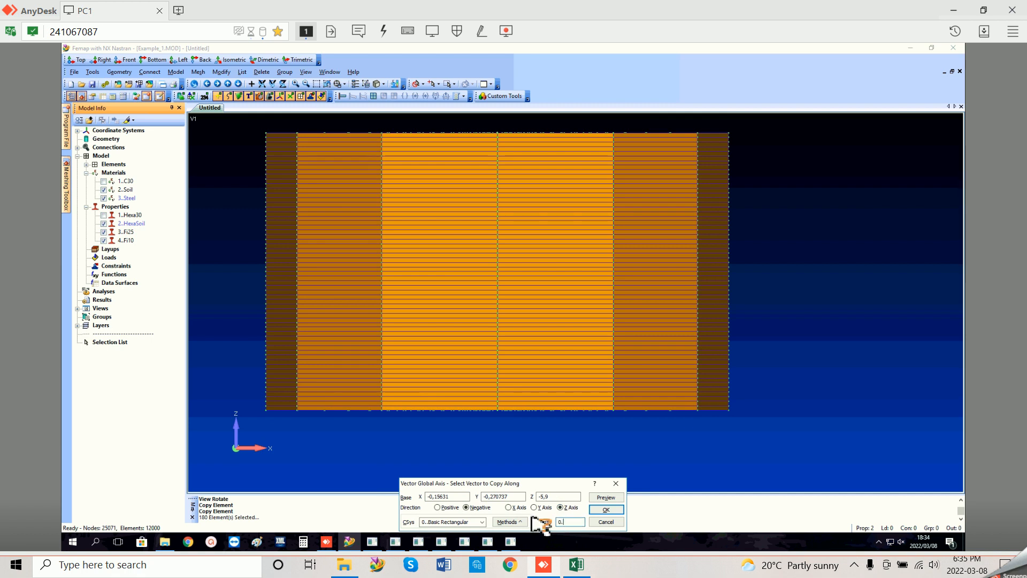
{"action": "left_click", "coordinate": [605, 509]}
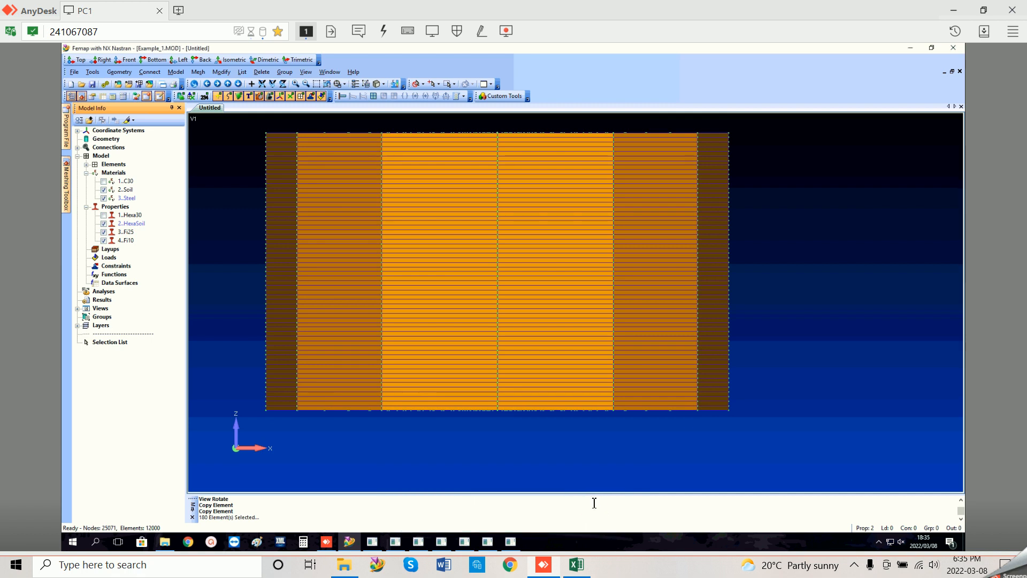
Step: Examine the extended soil mesh from the XY top view and at a slight tilt
{"action": "left_click", "coordinate": [238, 84]}
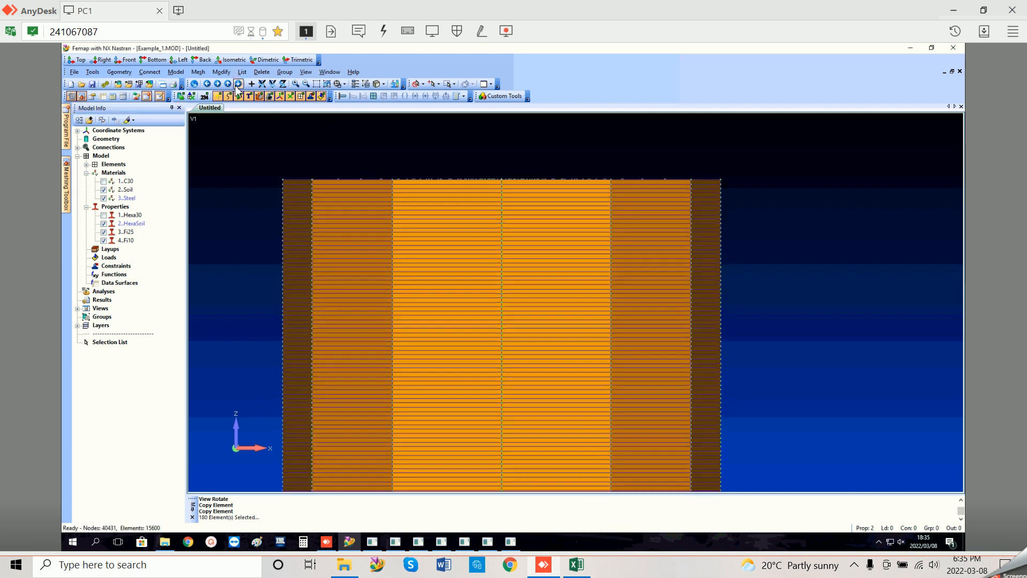
{"action": "left_click", "coordinate": [228, 84]}
{"action": "left_click", "coordinate": [228, 83]}
{"action": "scroll", "coordinate": [442, 326], "scroll_direction": "down", "scroll_amount": 2}
{"action": "middle_click_drag", "start_coordinate": [478, 288], "coordinate": [533, 364]}
{"action": "key", "text": "F8"}
{"action": "left_click", "coordinate": [527, 499]}
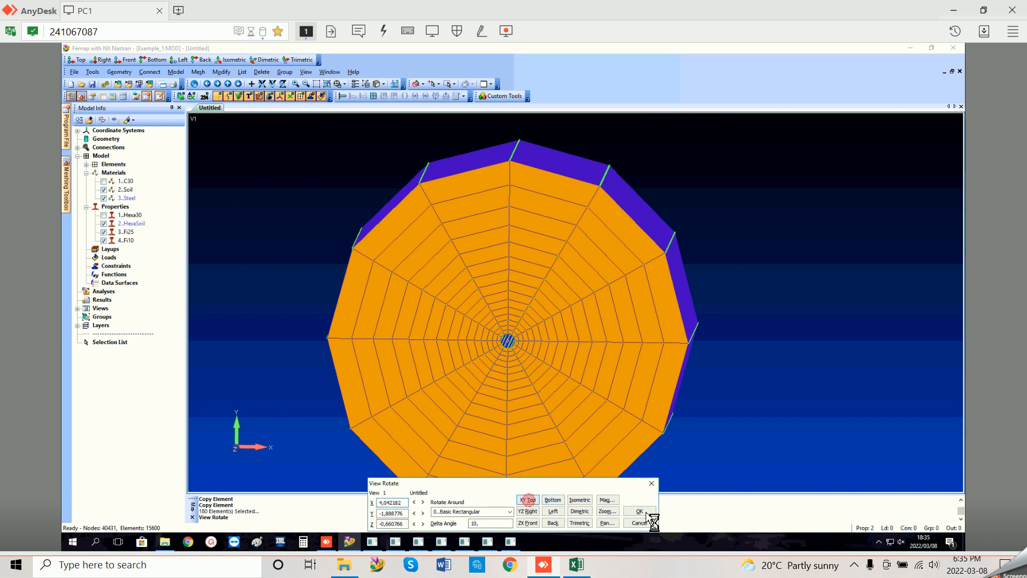
{"action": "left_click", "coordinate": [642, 511]}
{"action": "scroll", "coordinate": [520, 338], "scroll_direction": "up", "scroll_amount": 3}
{"action": "middle_click_drag", "start_coordinate": [521, 334], "coordinate": [423, 326]}
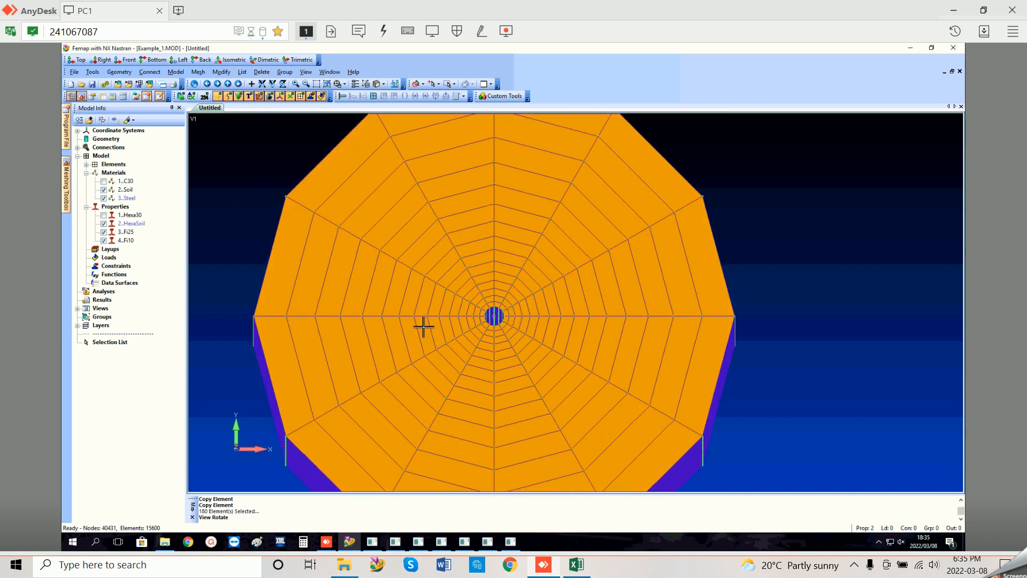
Step: Return to the ZX front view and examine the full depth of the extended soil mesh
{"action": "key", "text": "F8"}
{"action": "left_click", "coordinate": [529, 523]}
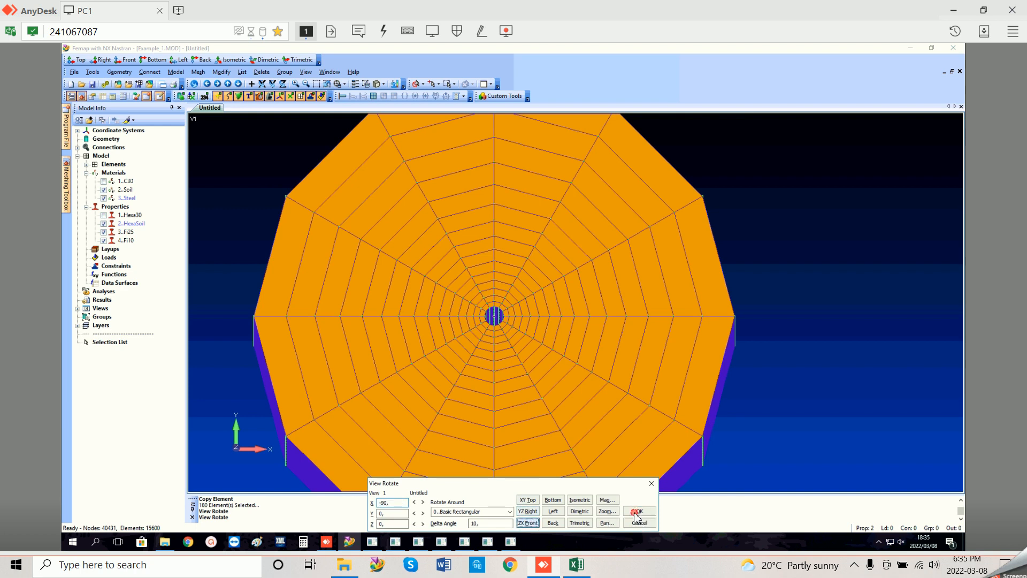
{"action": "left_click", "coordinate": [639, 511]}
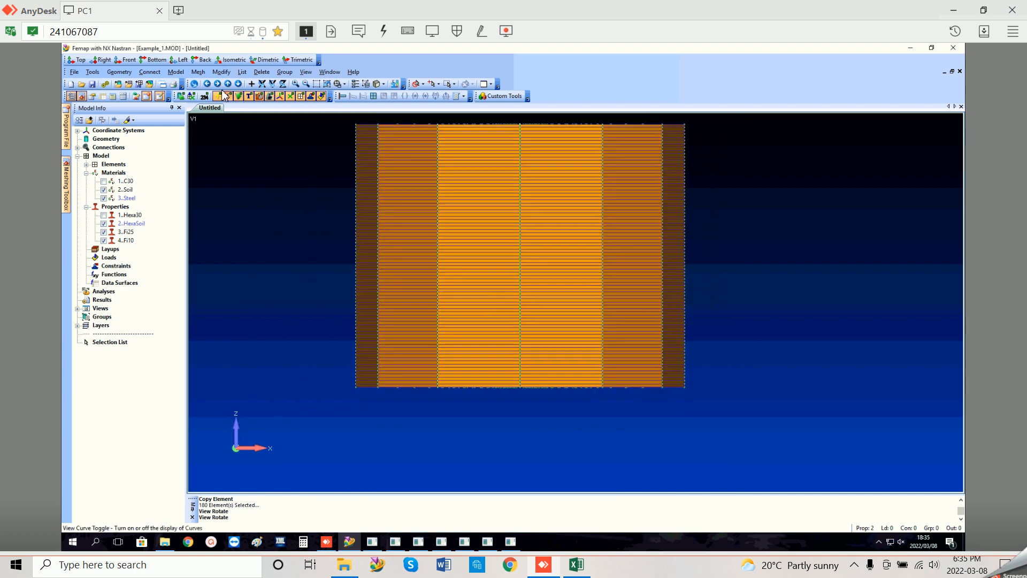
{"action": "left_click", "coordinate": [238, 84]}
{"action": "left_click", "coordinate": [238, 84]}
{"action": "left_click", "coordinate": [239, 84]}
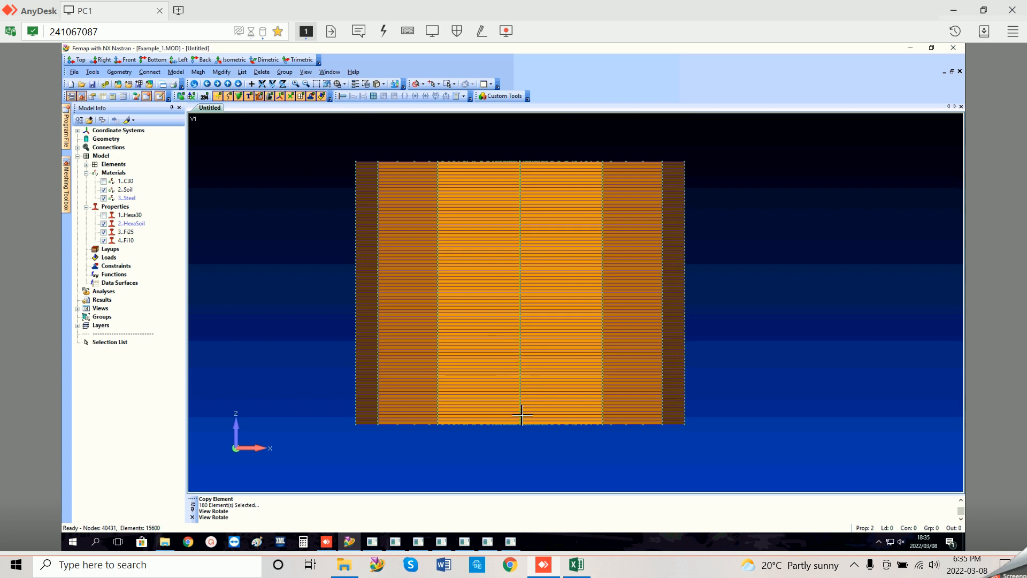
{"action": "middle_click_drag", "start_coordinate": [535, 382], "coordinate": [551, 455]}
{"action": "key", "text": "F8"}
{"action": "left_click", "coordinate": [527, 523]}
{"action": "left_click", "coordinate": [639, 511]}
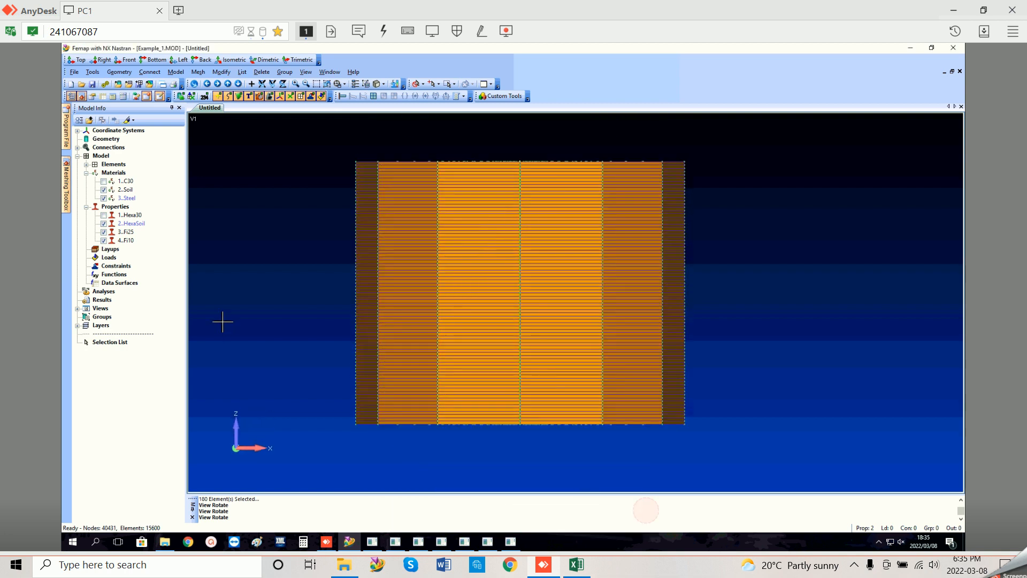
Step: Hide the HexaSoil property and Soil material, and show the C30 material and Hexa30 property elements
{"action": "left_click", "coordinate": [104, 224]}
{"action": "left_click", "coordinate": [103, 190]}
{"action": "left_click", "coordinate": [104, 181]}
{"action": "left_click", "coordinate": [103, 215]}
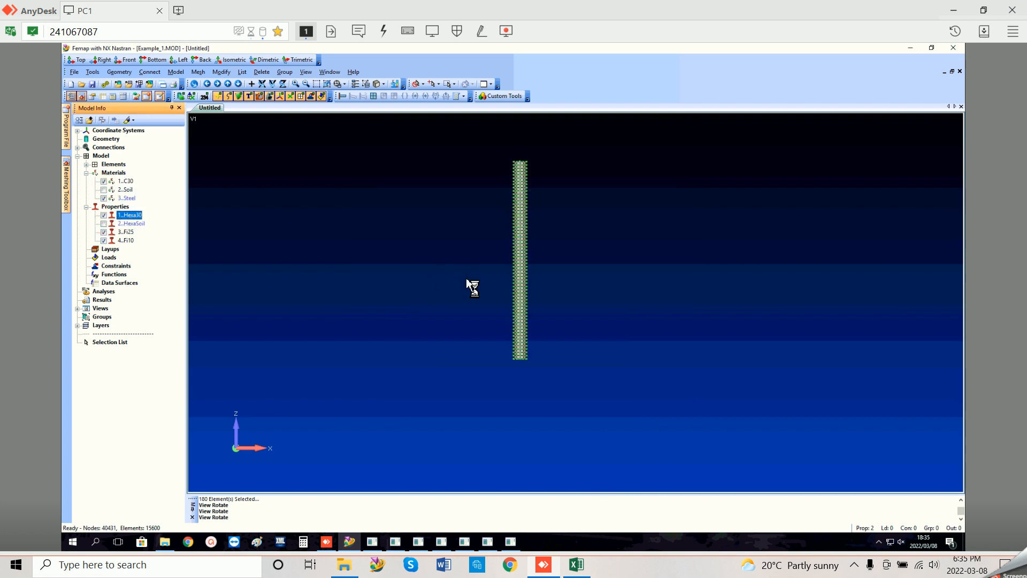
Step: Copy the bottom layer of the C30 pile elements once along the negative Z axis, using a box pick at the pile's base
{"action": "left_click", "coordinate": [317, 83]}
{"action": "left_click", "coordinate": [511, 343]}
{"action": "left_click", "coordinate": [552, 353]}
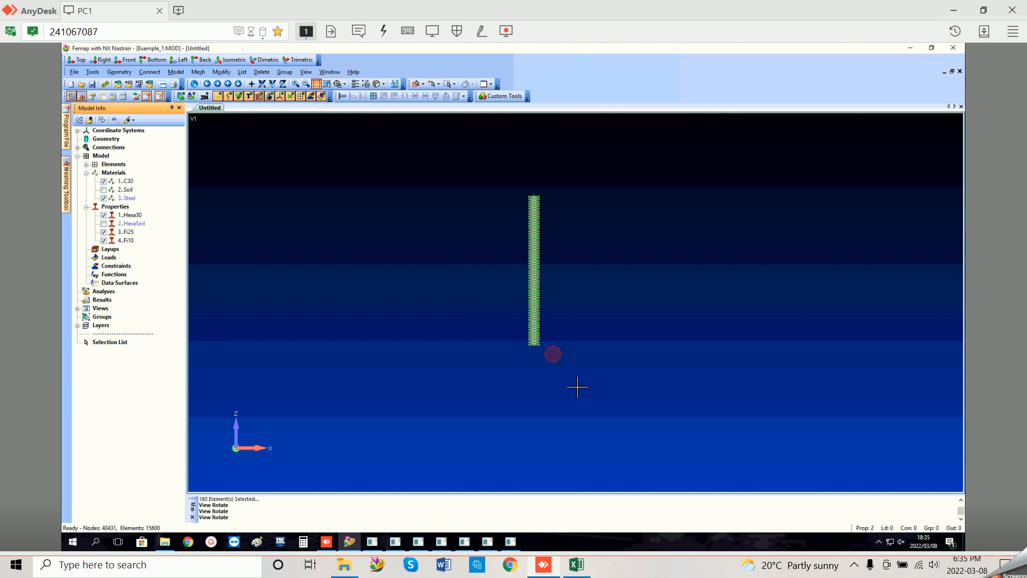
{"action": "left_click", "coordinate": [198, 72]}
{"action": "mouse_move", "coordinate": [252, 193]}
{"action": "left_click", "coordinate": [303, 204]}
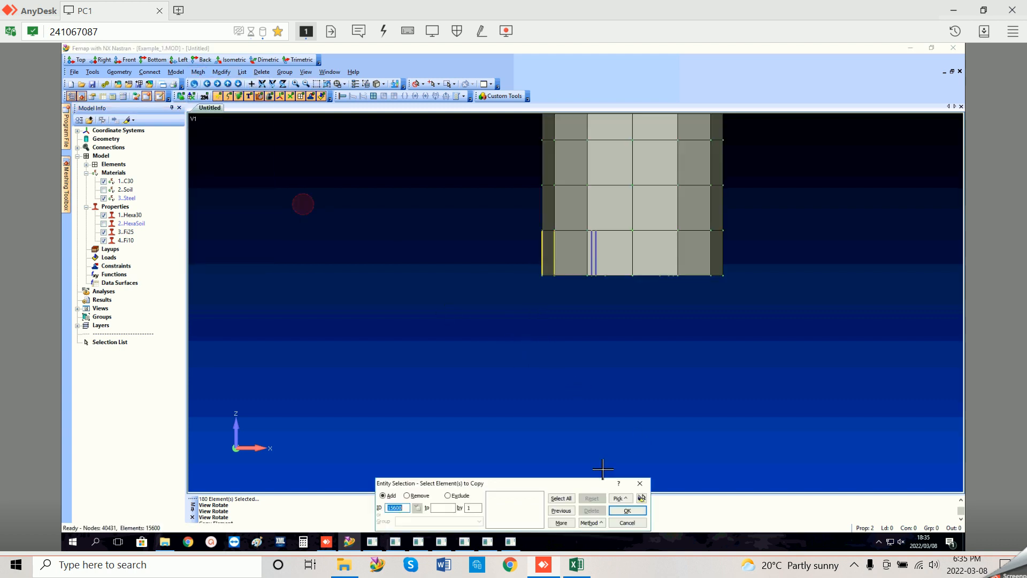
{"action": "right_click", "coordinate": [605, 276]}
{"action": "left_click", "coordinate": [633, 316]}
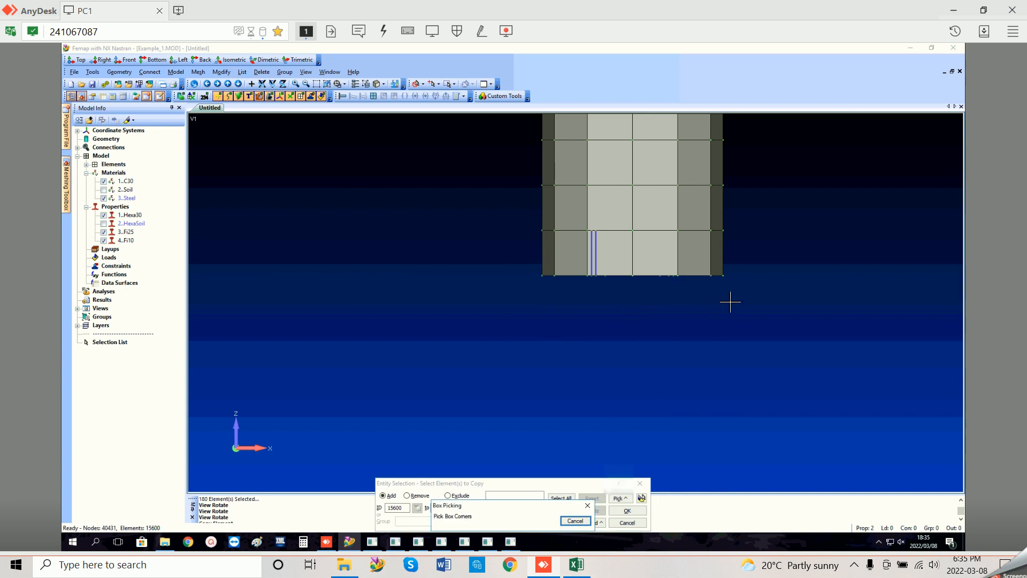
{"action": "left_click_drag", "start_coordinate": [715, 288], "coordinate": [521, 247]}
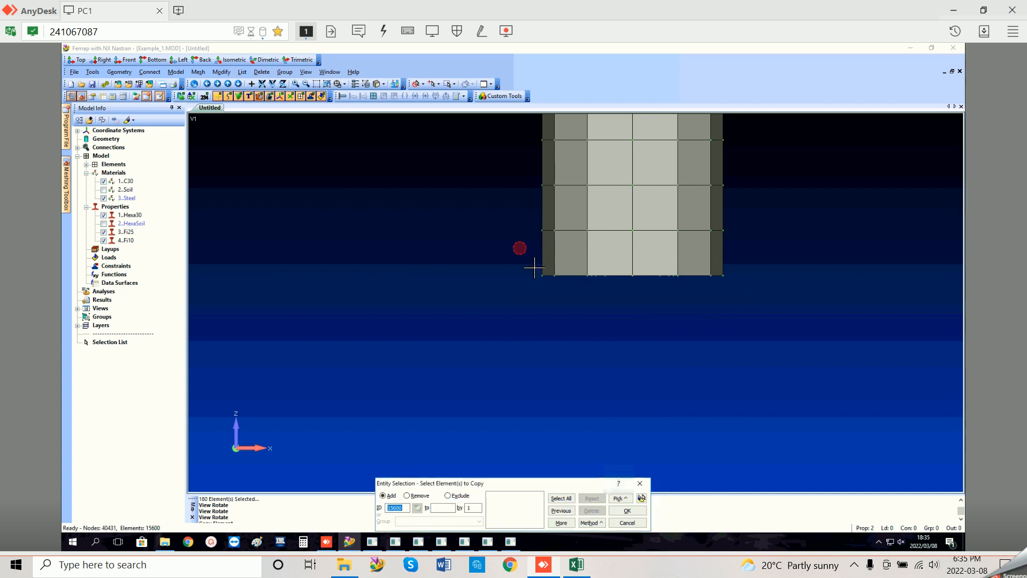
{"action": "left_click", "coordinate": [628, 512]}
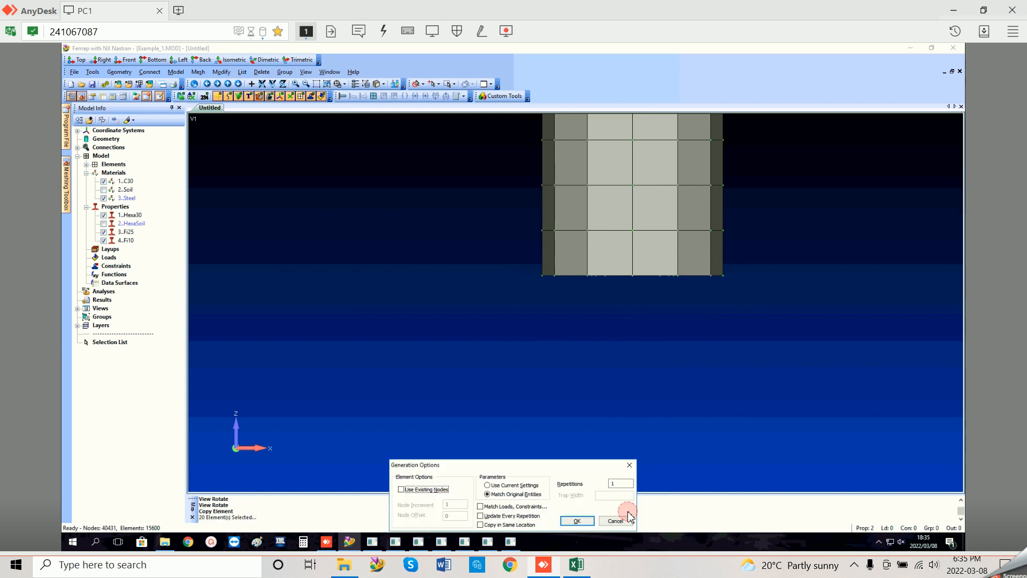
{"action": "left_click", "coordinate": [583, 522]}
{"action": "left_click", "coordinate": [483, 507]}
{"action": "double_click", "coordinate": [559, 522]}
{"action": "type", "text": "0"}
{"action": "key", "text": "Return"}
Step: Recolor the newly copied bottom element layer at the pile's base orange with color ID 13, using a box pick
{"action": "left_click", "coordinate": [221, 71]}
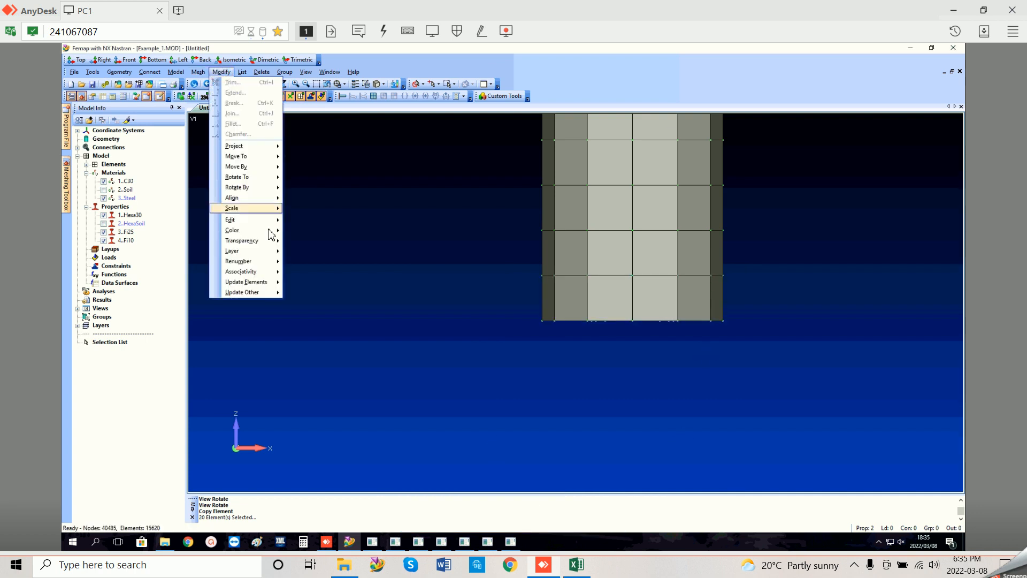
{"action": "mouse_move", "coordinate": [267, 232]}
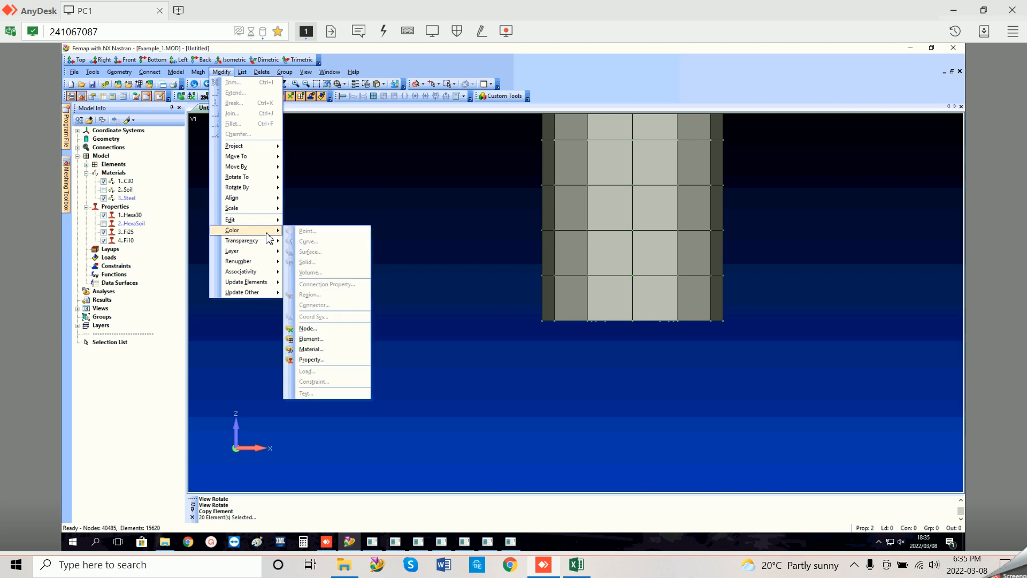
{"action": "left_click", "coordinate": [311, 339]}
{"action": "left_click", "coordinate": [620, 498]}
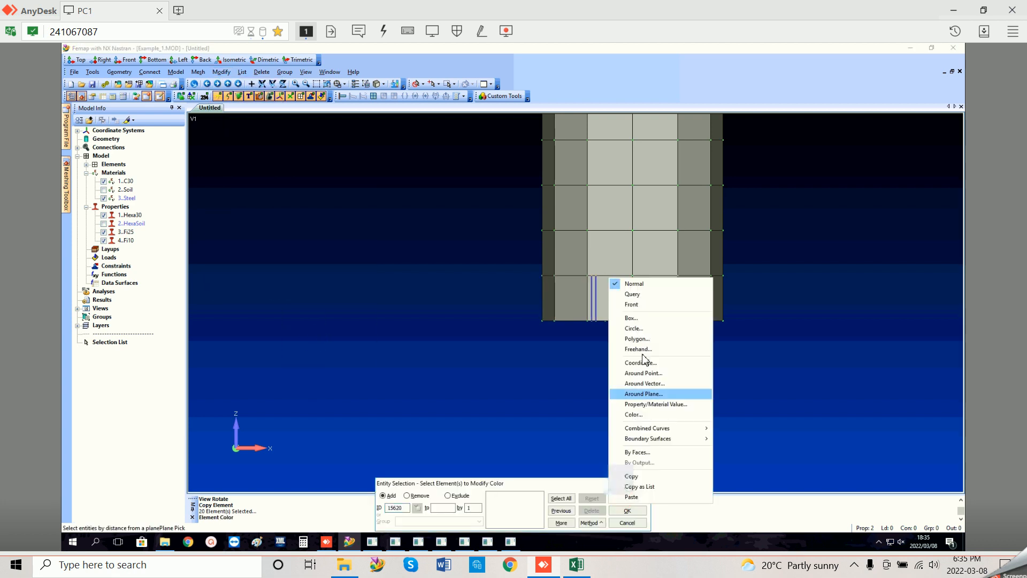
{"action": "left_click", "coordinate": [648, 329]}
{"action": "left_click_drag", "start_coordinate": [758, 343], "coordinate": [521, 287]}
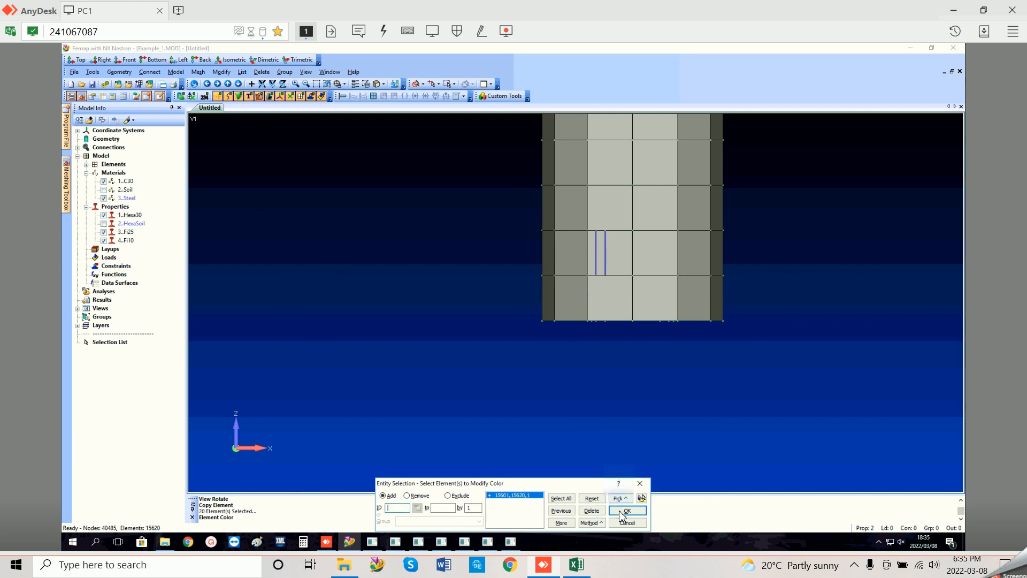
{"action": "left_click", "coordinate": [627, 510]}
{"action": "left_click", "coordinate": [524, 233]}
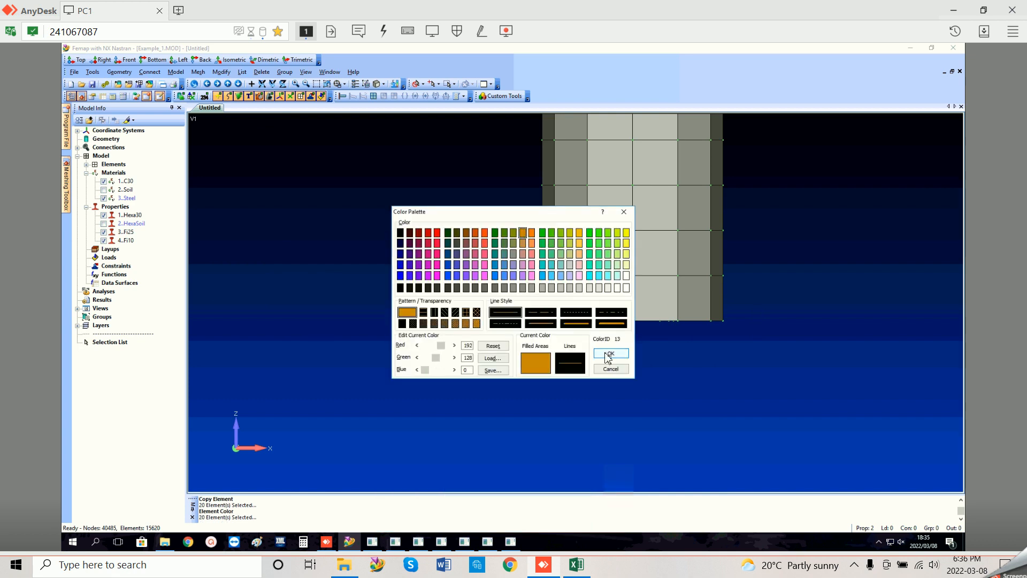
{"action": "left_click", "coordinate": [610, 353]}
Step: Copy the orange bottom layer repeatedly along the negative Z axis with a vector length of 0.1
{"action": "left_click", "coordinate": [215, 96]}
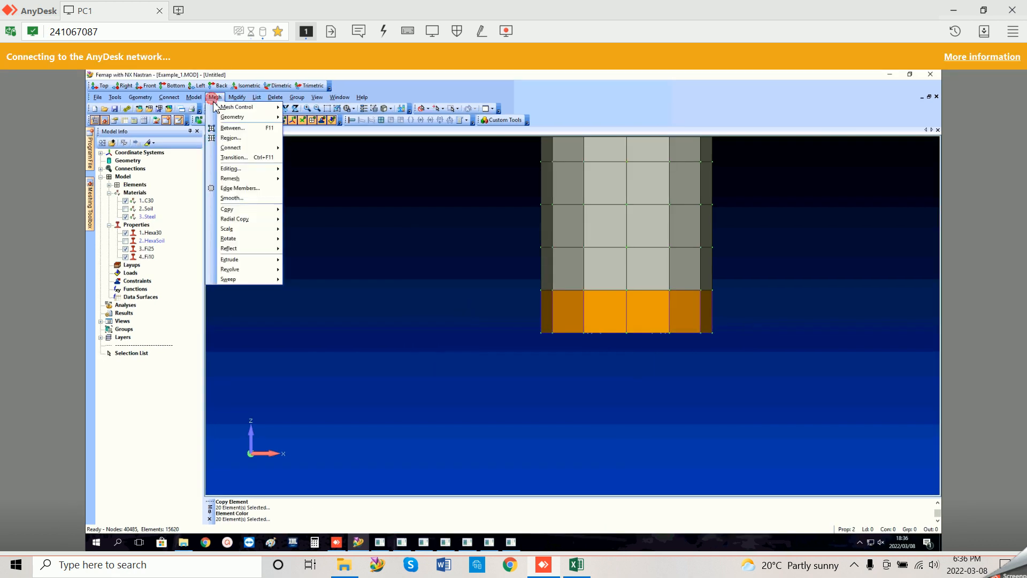
{"action": "left_click", "coordinate": [241, 207]}
{"action": "left_click", "coordinate": [308, 219]}
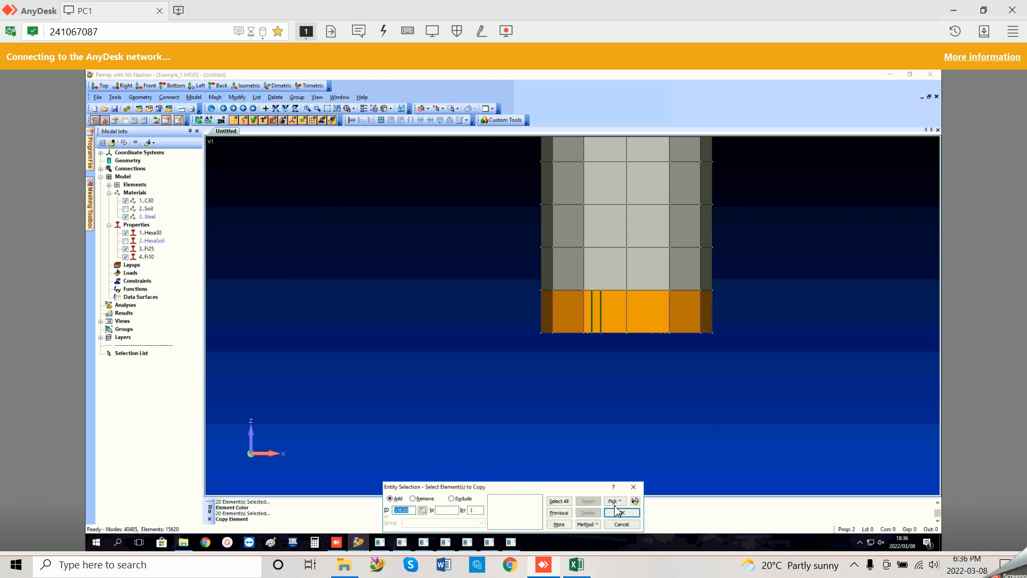
{"action": "left_click", "coordinate": [587, 524]}
{"action": "left_click", "coordinate": [641, 331]}
{"action": "left_click", "coordinate": [738, 359]}
{"action": "left_click", "coordinate": [513, 302]}
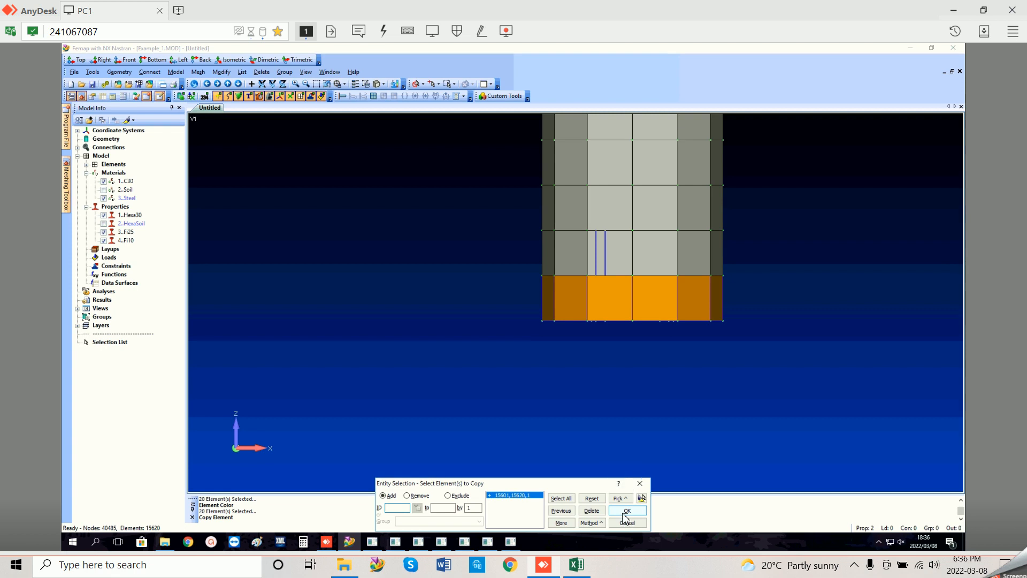
{"action": "left_click", "coordinate": [625, 512]}
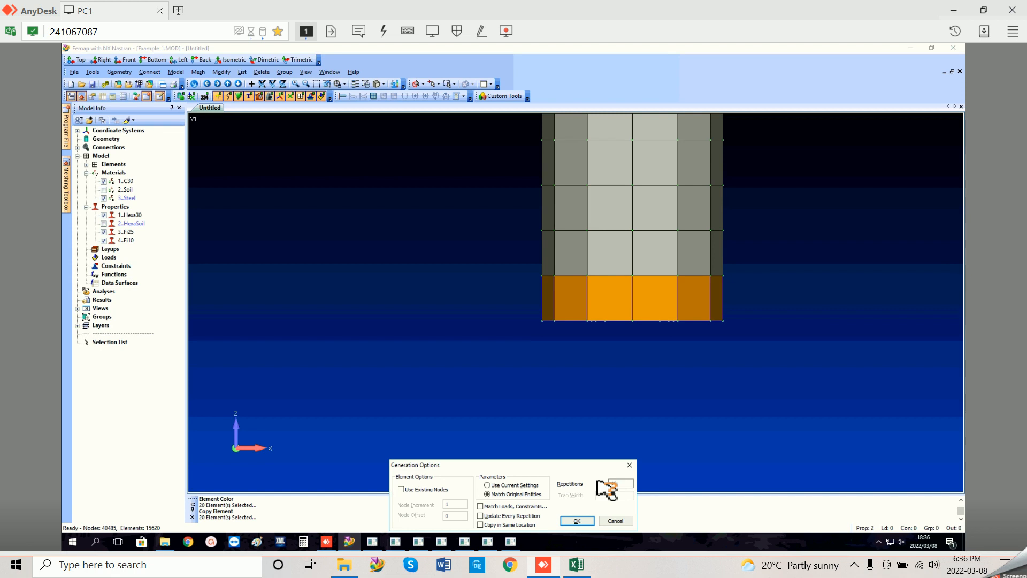
{"action": "left_click", "coordinate": [582, 521]}
{"action": "left_click", "coordinate": [568, 507]}
{"action": "left_click", "coordinate": [467, 507]}
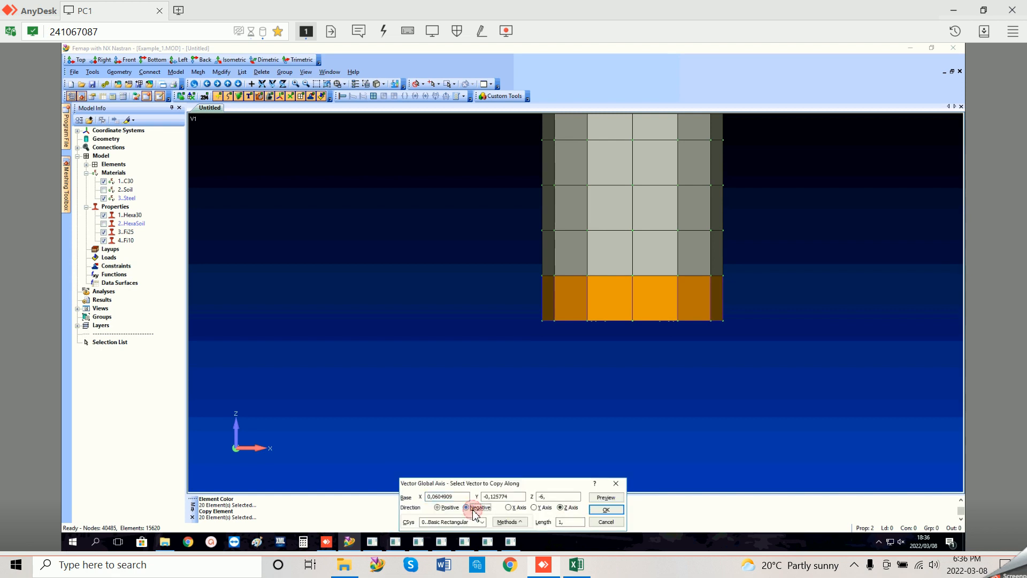
{"action": "double_click", "coordinate": [568, 523]}
{"action": "type", "text": "0.1"}
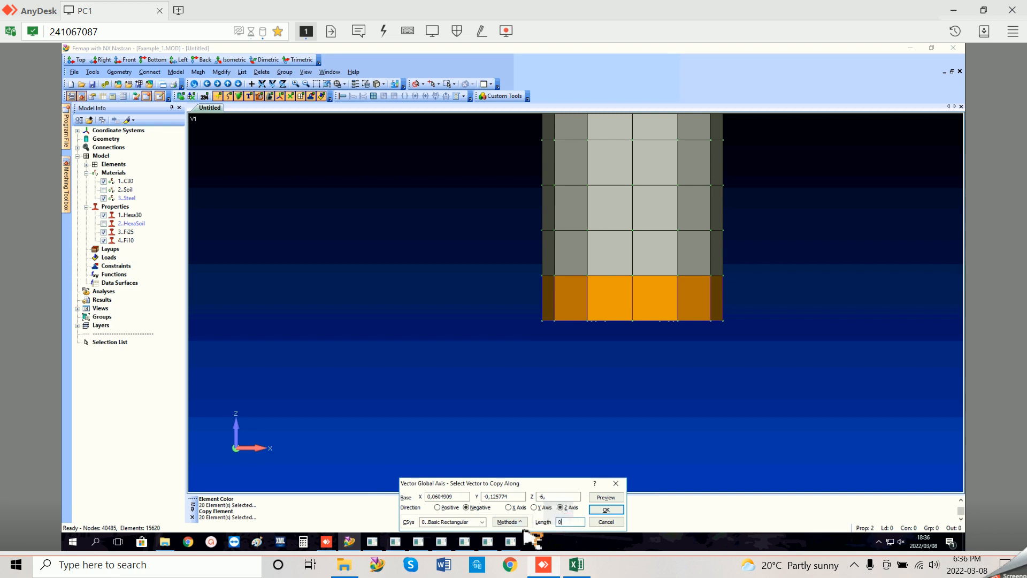
{"action": "left_click", "coordinate": [606, 509]}
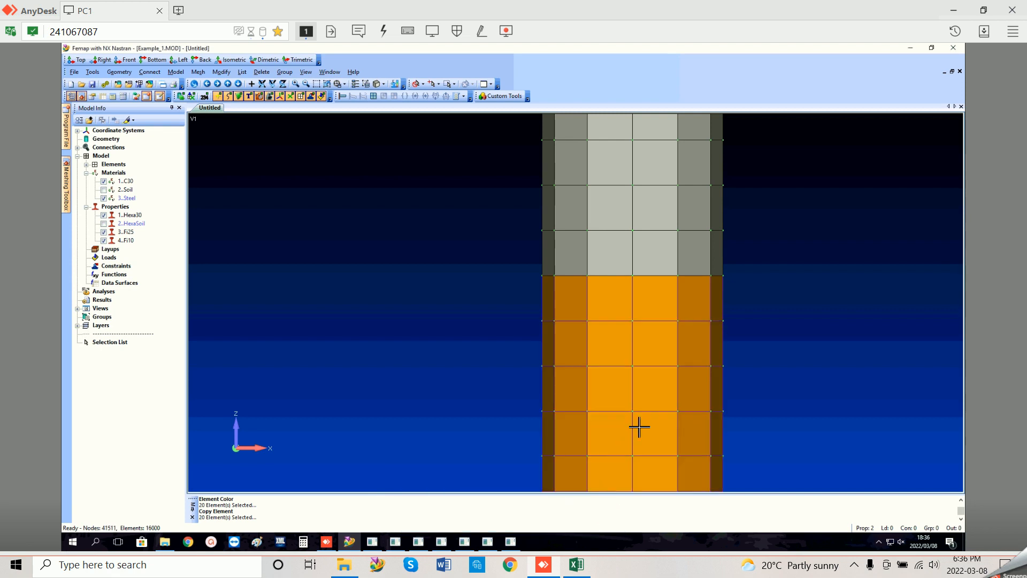
Step: Assign the HexaSoil property to all orange elements below the pile, selecting them with a box pick
{"action": "scroll", "coordinate": [636, 431], "scroll_direction": "down", "scroll_amount": 3}
{"action": "scroll", "coordinate": [637, 422], "scroll_direction": "down", "scroll_amount": 5}
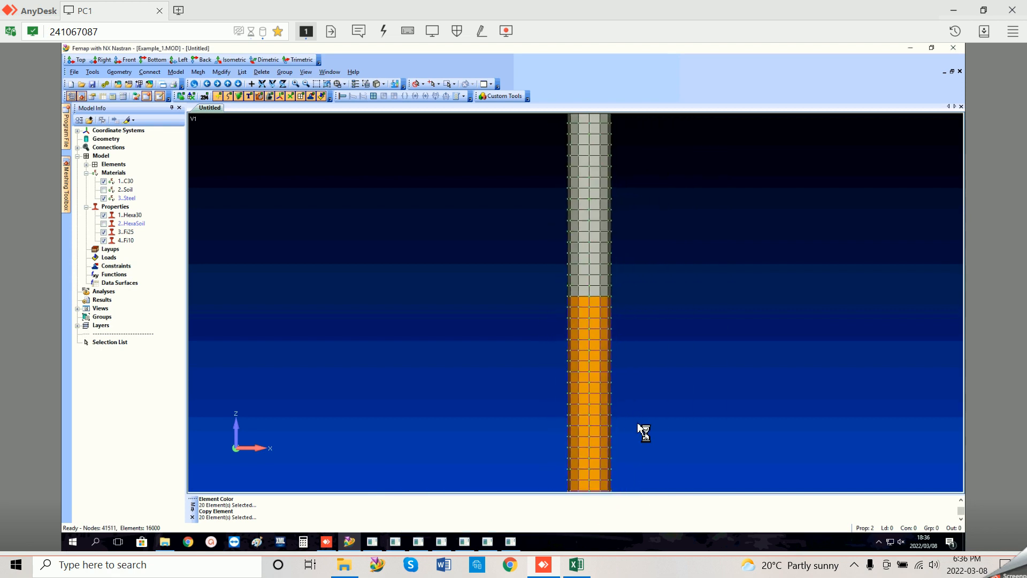
{"action": "scroll", "coordinate": [530, 348], "scroll_direction": "up", "scroll_amount": 1}
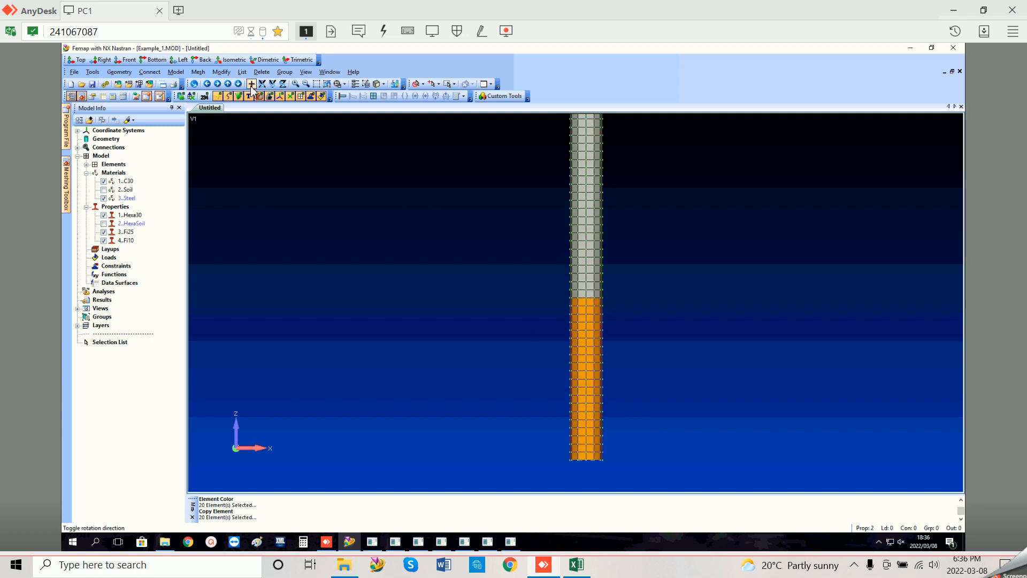
{"action": "left_click", "coordinate": [228, 84]}
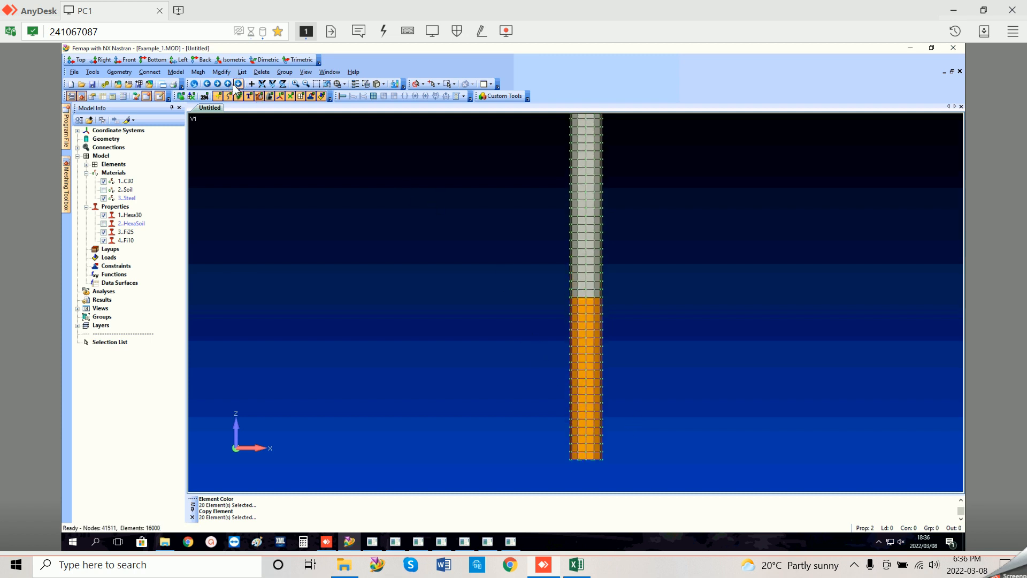
{"action": "left_click", "coordinate": [228, 84]}
{"action": "left_click", "coordinate": [221, 72]}
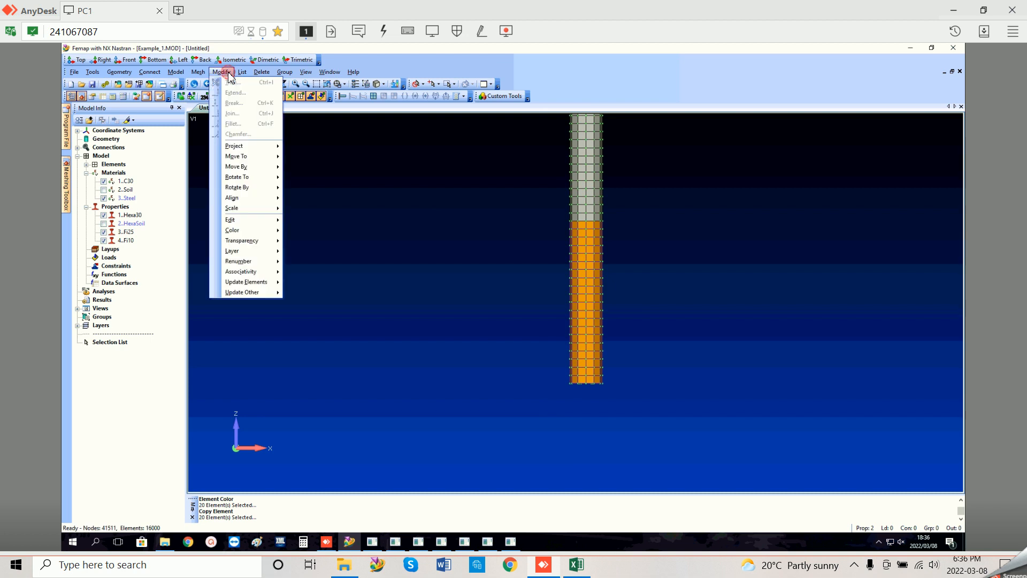
{"action": "mouse_move", "coordinate": [264, 283]}
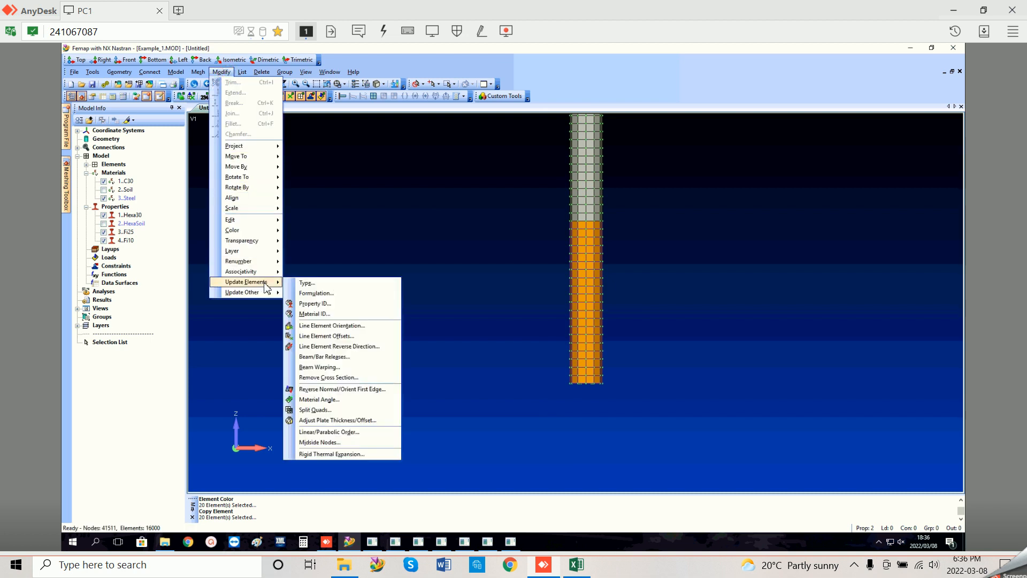
{"action": "left_click", "coordinate": [315, 304]}
{"action": "left_click", "coordinate": [619, 499]}
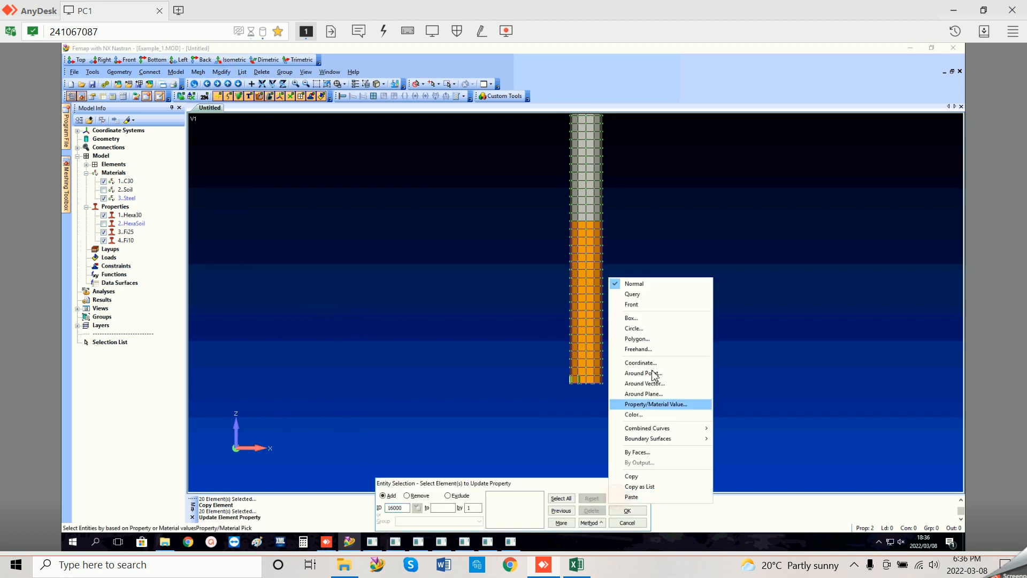
{"action": "left_click", "coordinate": [644, 320]}
{"action": "left_click_drag", "start_coordinate": [558, 245], "coordinate": [554, 228]}
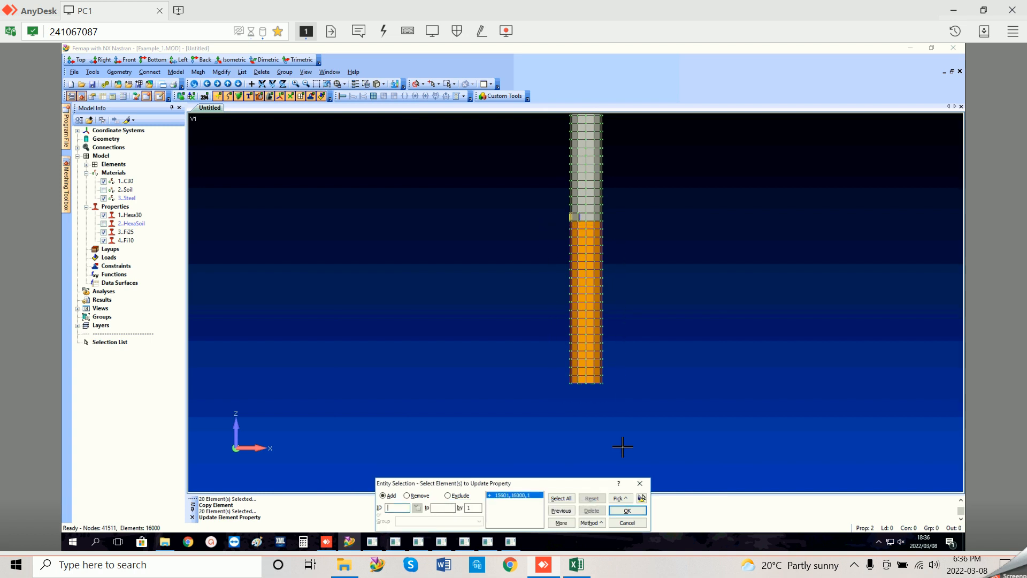
{"action": "left_click", "coordinate": [627, 510]}
{"action": "double_click", "coordinate": [452, 476]}
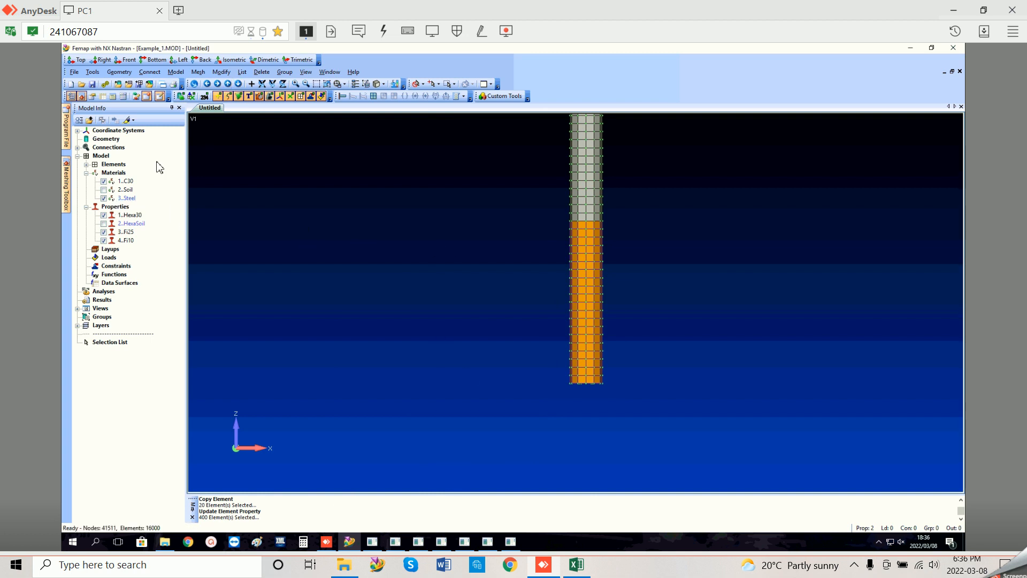
Step: Check all nodes in the model for coincidence and merge the coincident ones
{"action": "left_click", "coordinate": [93, 71]}
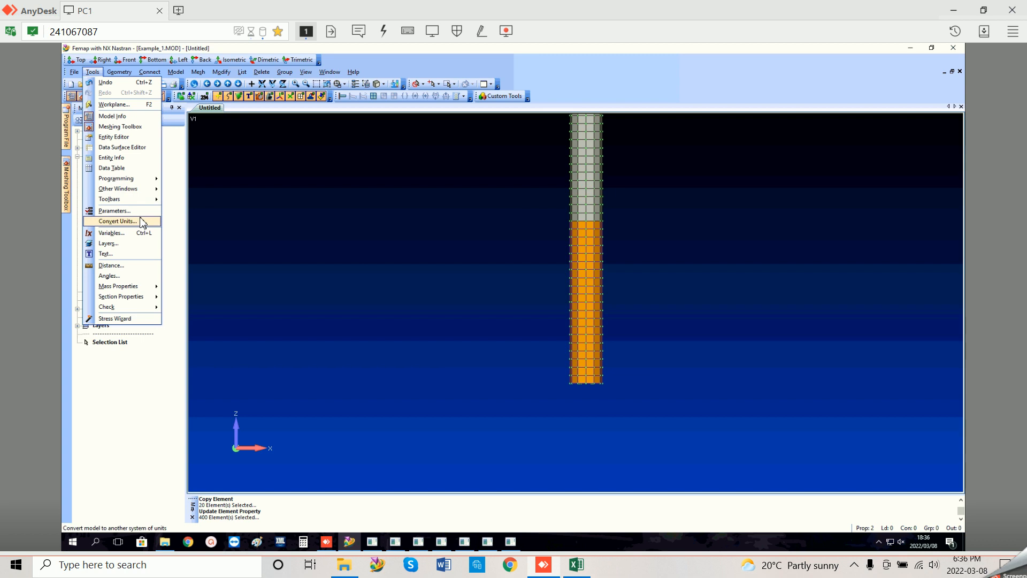
{"action": "mouse_move", "coordinate": [145, 306]}
{"action": "left_click", "coordinate": [192, 330]}
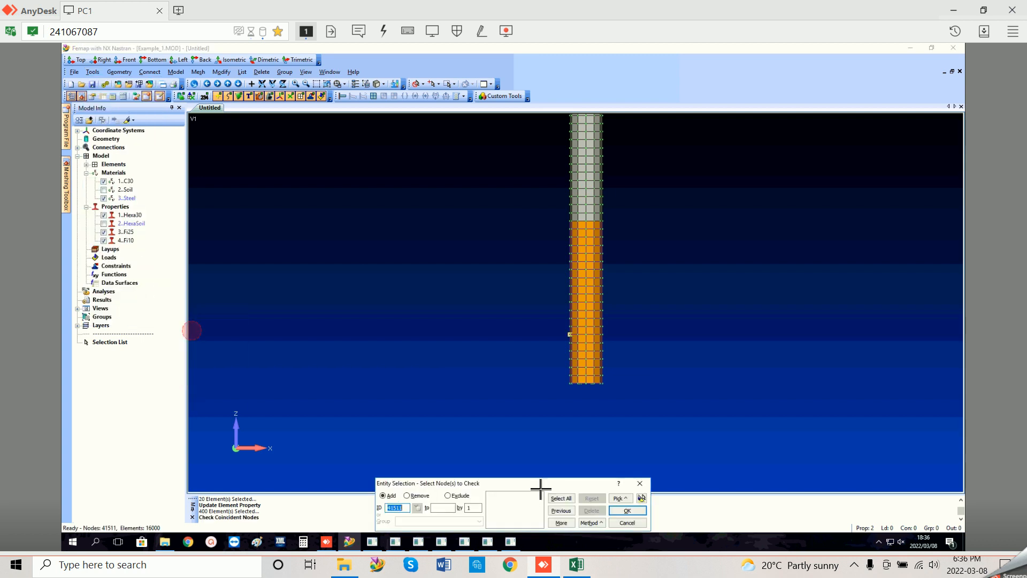
{"action": "left_click", "coordinate": [561, 498]}
{"action": "left_click", "coordinate": [627, 511]}
{"action": "left_click", "coordinate": [474, 273]}
{"action": "left_click", "coordinate": [557, 326]}
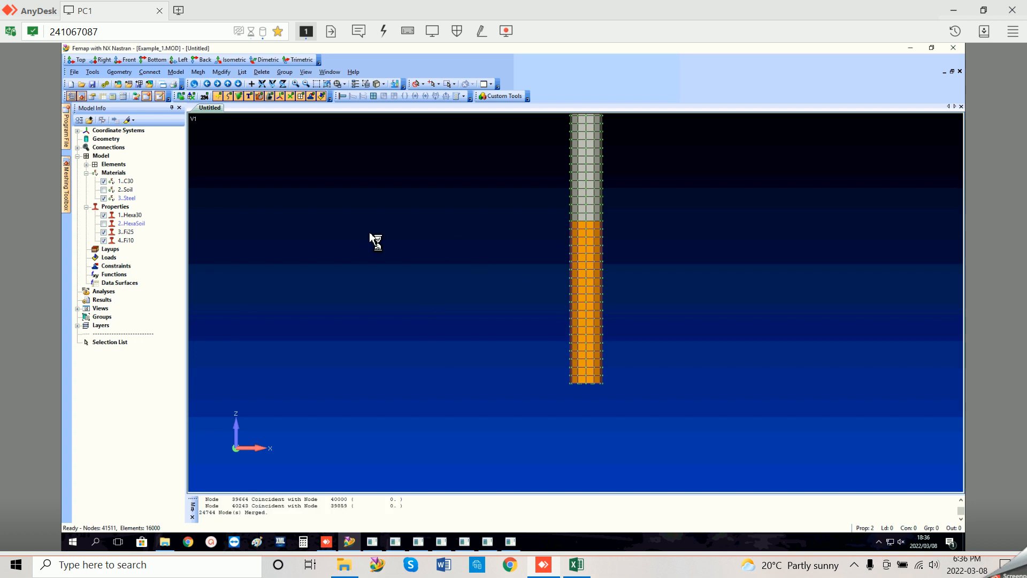
Step: Show the Soil material and toggle the HexaSoil property elements on and off to check the merged mesh
{"action": "left_click", "coordinate": [104, 190]}
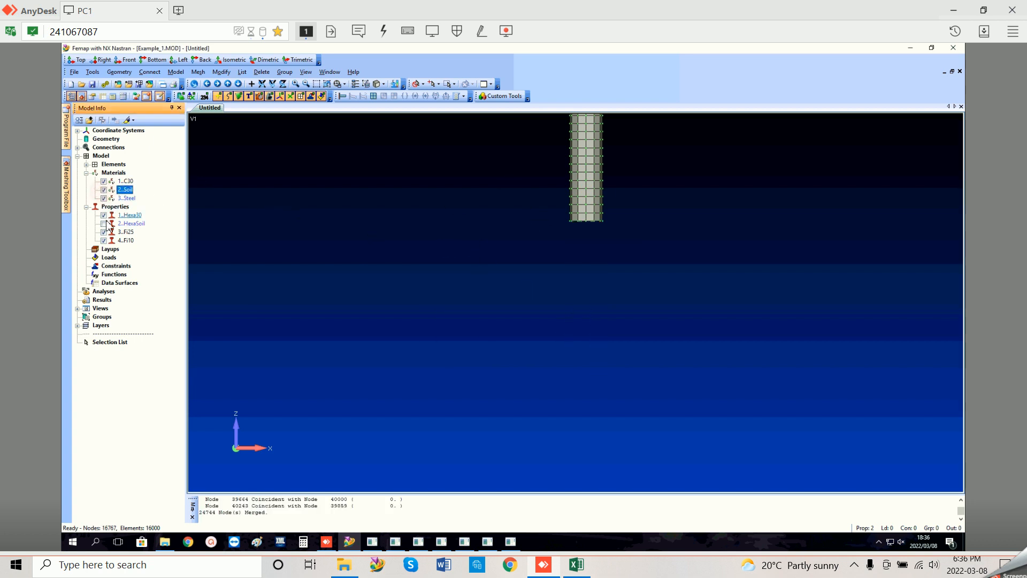
{"action": "left_click", "coordinate": [104, 223]}
{"action": "left_click", "coordinate": [104, 223]}
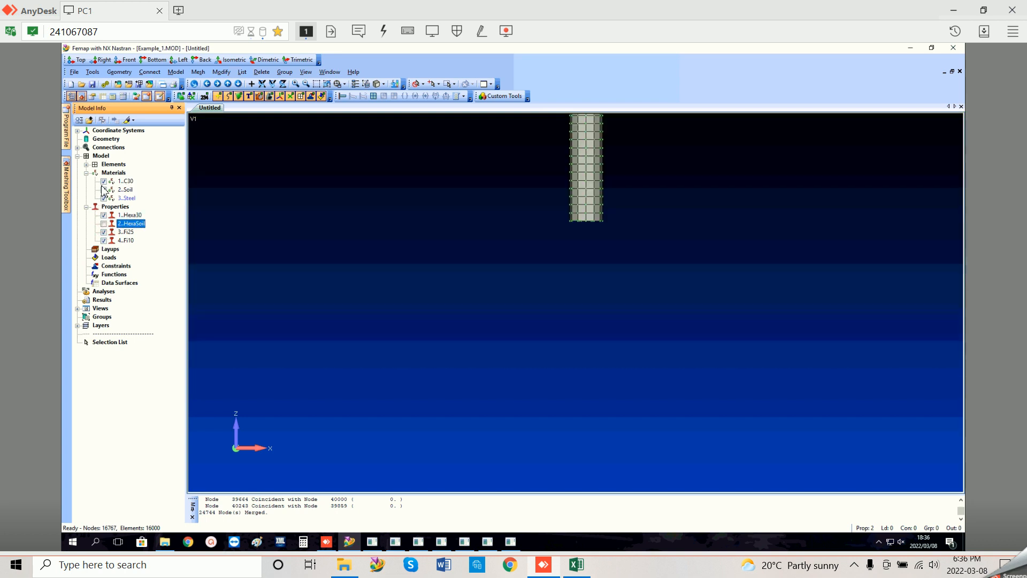
Step: Examine the pile from its base up to its top end in the front view
{"action": "left_click", "coordinate": [238, 84]}
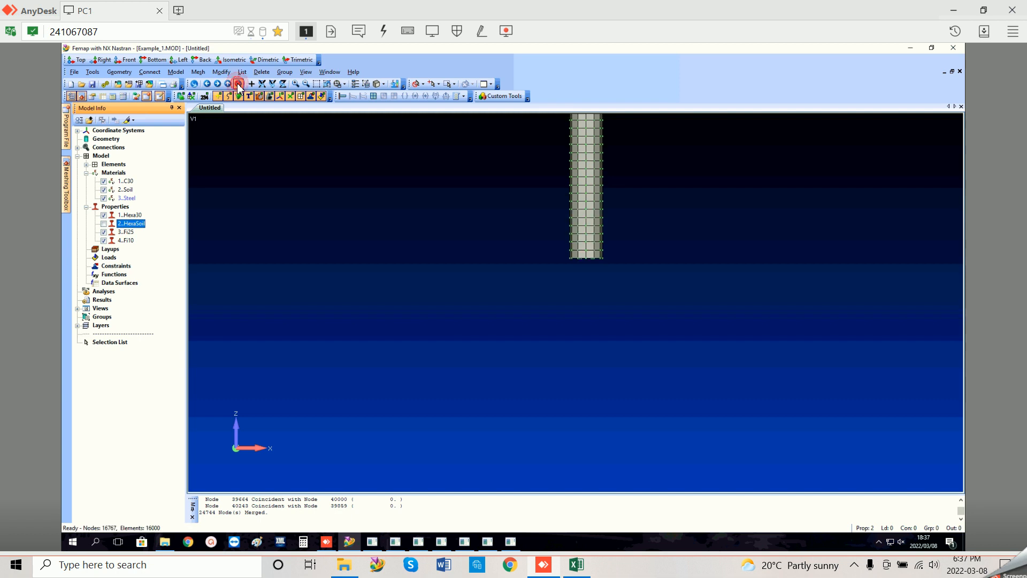
{"action": "left_click", "coordinate": [238, 84]}
{"action": "left_click", "coordinate": [238, 84]}
{"action": "left_click", "coordinate": [238, 84]}
{"action": "left_click", "coordinate": [238, 84]}
{"action": "left_click", "coordinate": [238, 84]}
{"action": "left_click", "coordinate": [238, 84]}
{"action": "left_click", "coordinate": [238, 84]}
{"action": "left_click", "coordinate": [238, 84]}
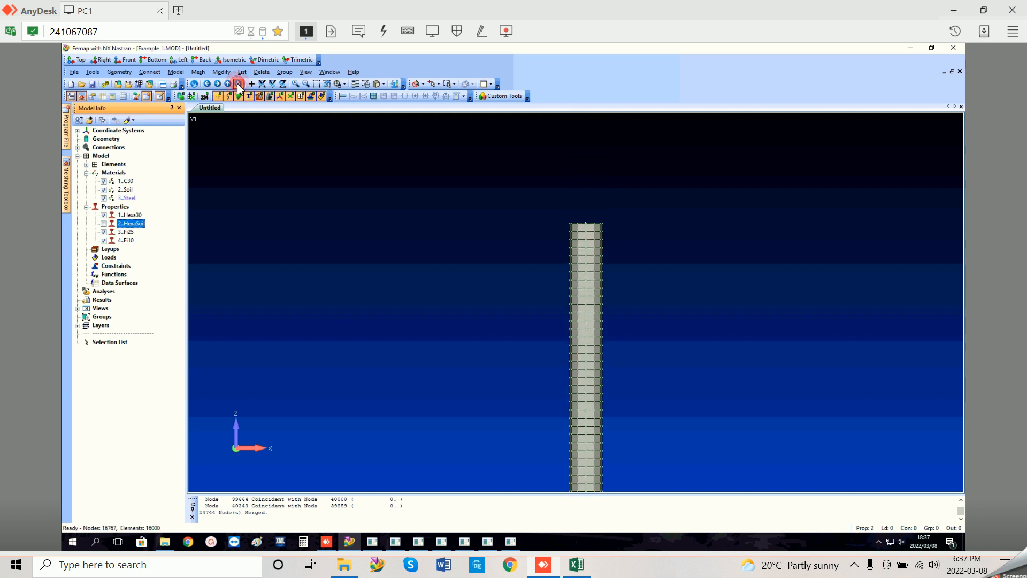
{"action": "left_click", "coordinate": [238, 84]}
{"action": "left_click", "coordinate": [238, 84]}
{"action": "scroll", "coordinate": [585, 256], "scroll_direction": "up", "scroll_amount": 4}
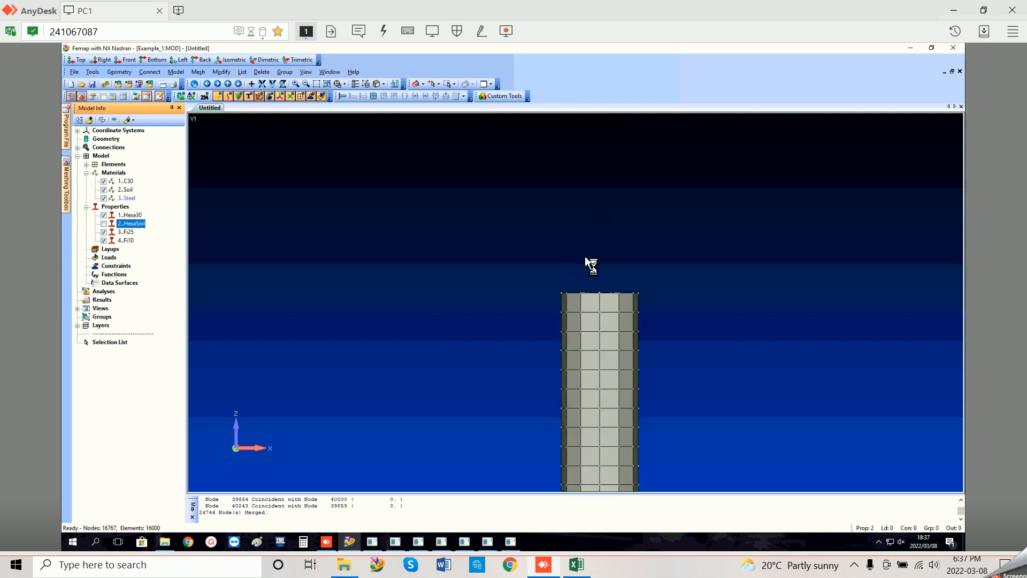
{"action": "left_click", "coordinate": [198, 71]}
{"action": "mouse_move", "coordinate": [227, 190]}
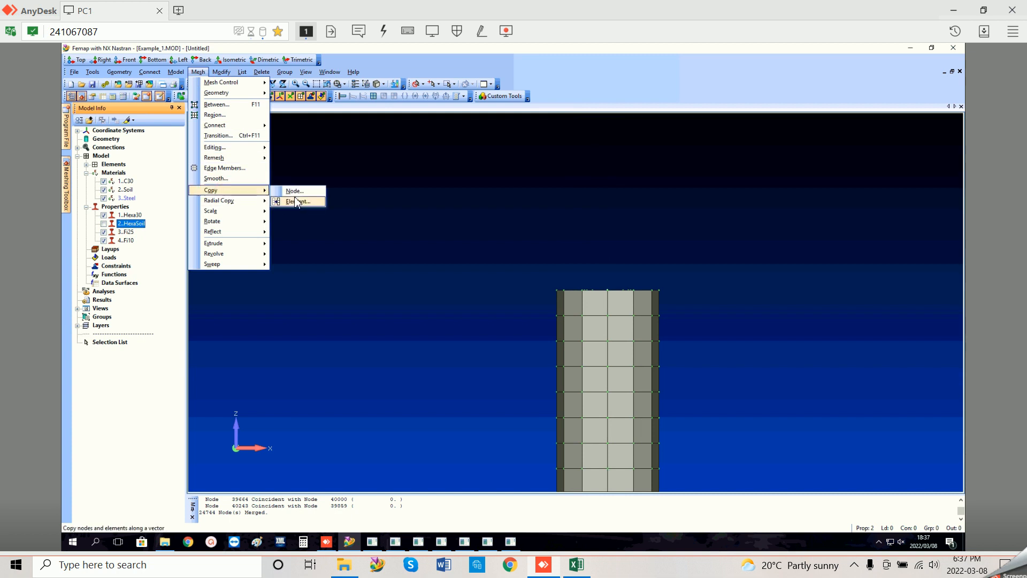
{"action": "left_click", "coordinate": [298, 202]}
{"action": "right_click", "coordinate": [606, 488]}
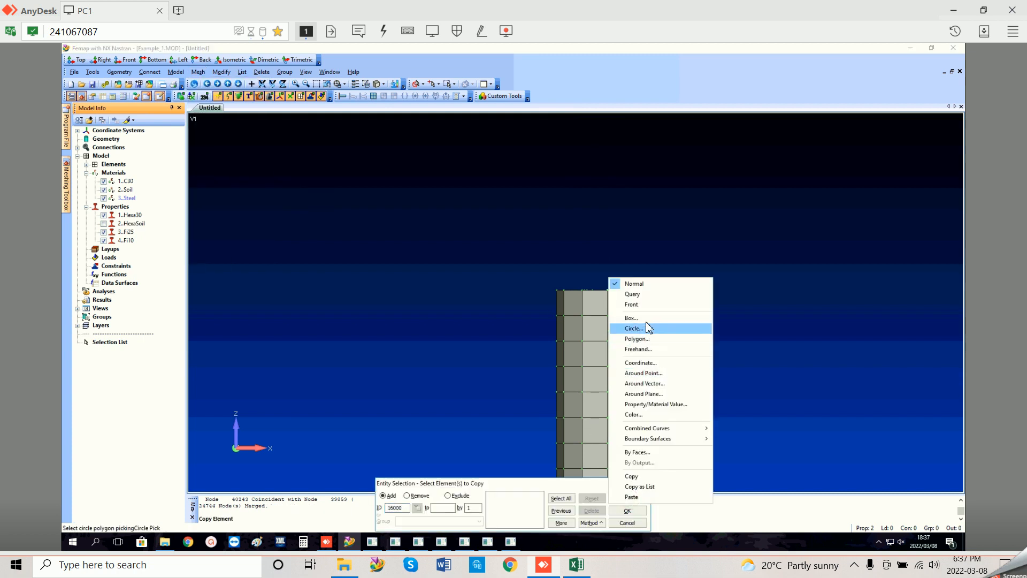
{"action": "left_click", "coordinate": [627, 523]}
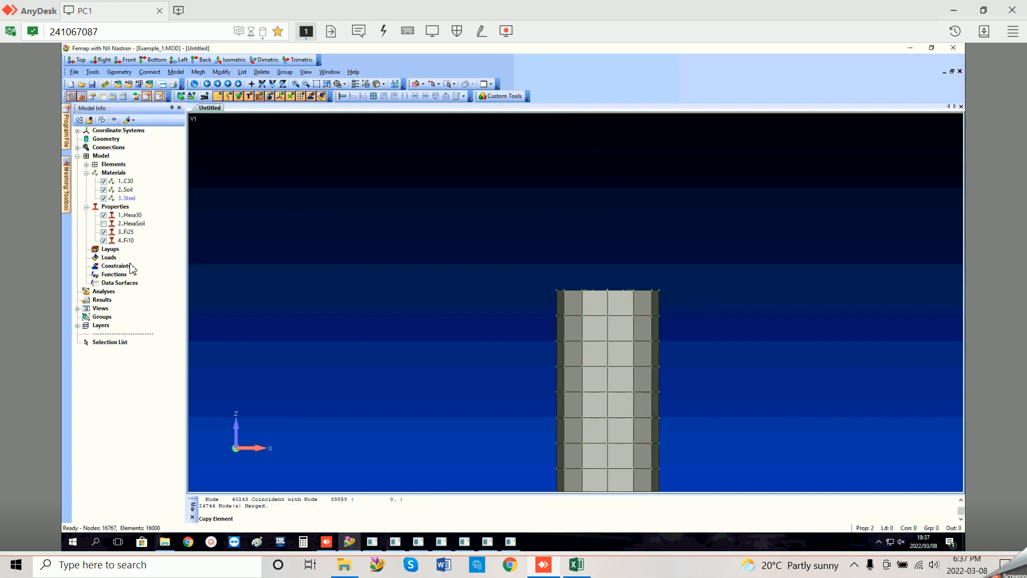
Step: Check the HexaSoil elements around the pile's top, and hide the HexaSoil property and Soil material
{"action": "left_click", "coordinate": [131, 223]}
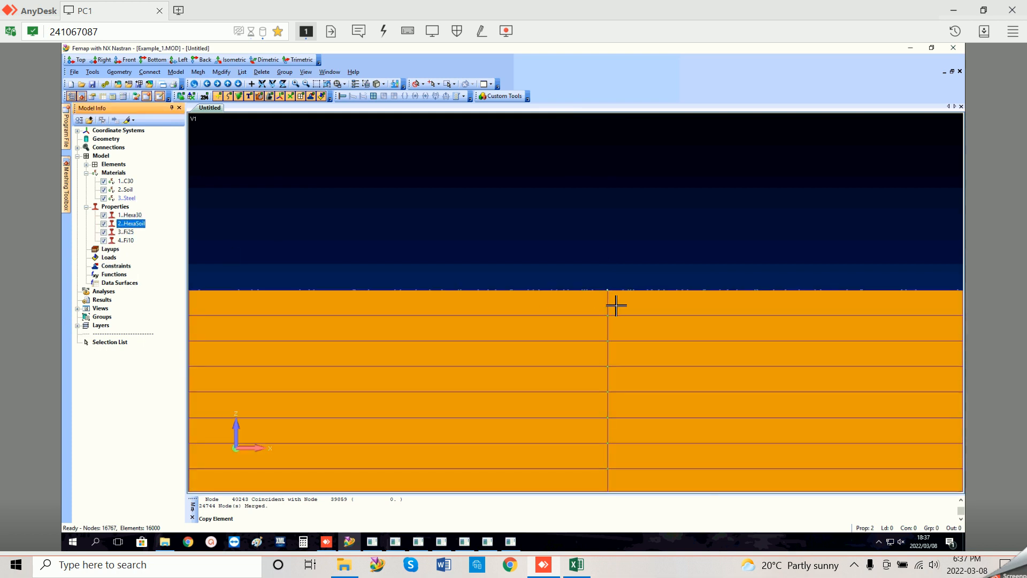
{"action": "left_click", "coordinate": [104, 223]}
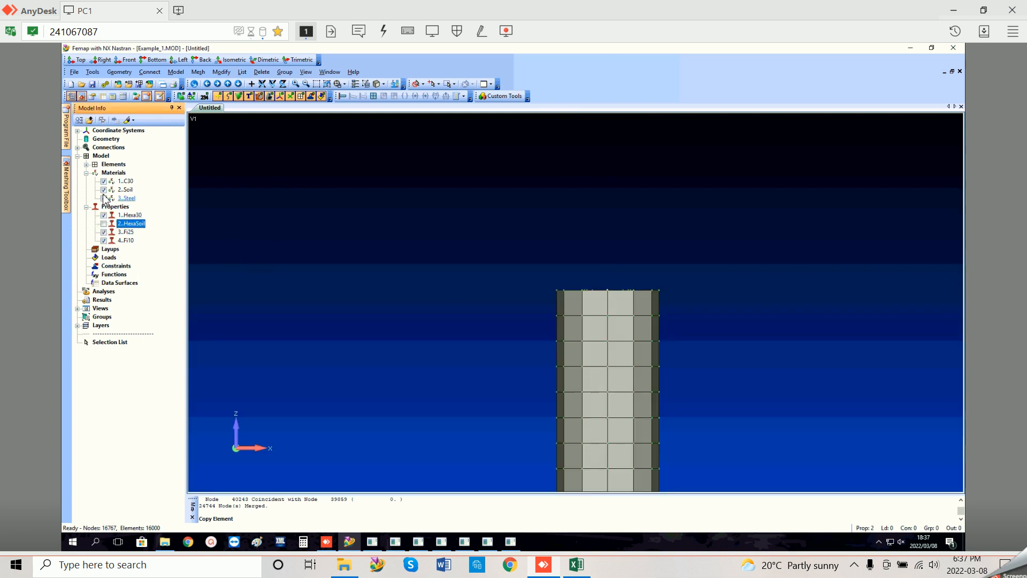
{"action": "left_click", "coordinate": [104, 190]}
Step: Copy the uppermost layer of pile elements with 10 repetitions, 0.1 apart along the positive Z axis
{"action": "left_click", "coordinate": [197, 71]}
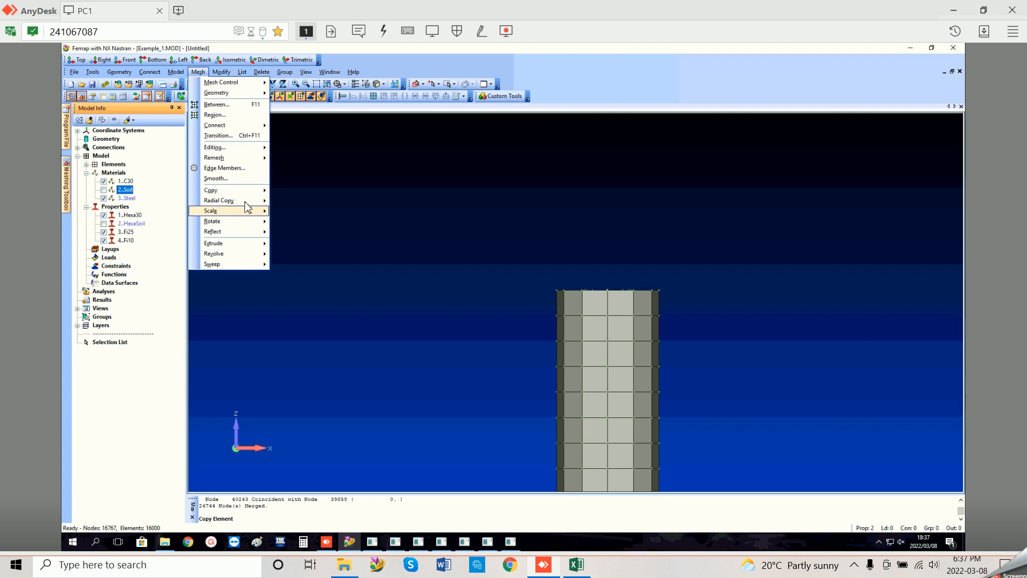
{"action": "mouse_move", "coordinate": [247, 191]}
{"action": "left_click", "coordinate": [294, 202]}
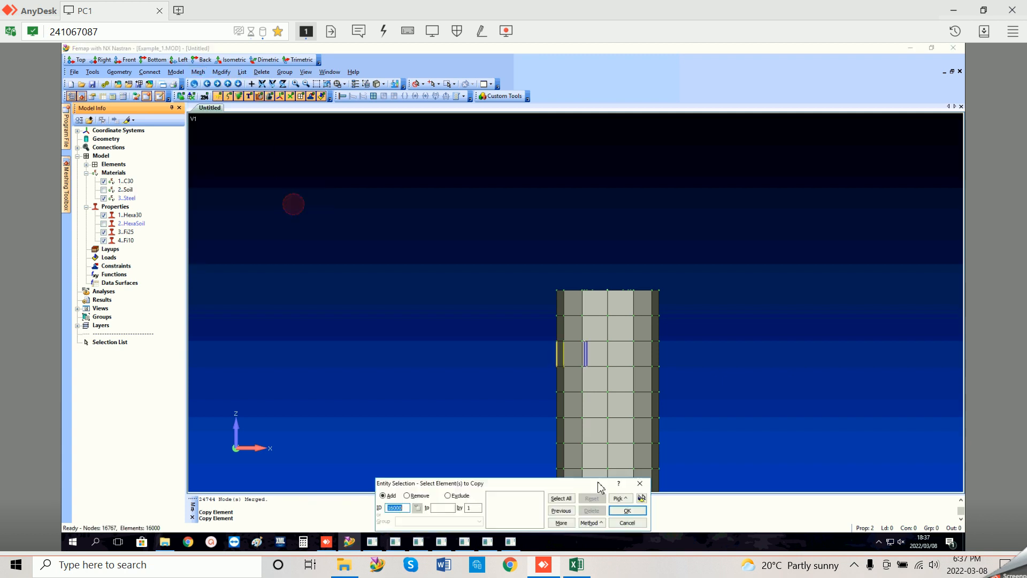
{"action": "left_click", "coordinate": [623, 500]}
{"action": "left_click", "coordinate": [633, 318]}
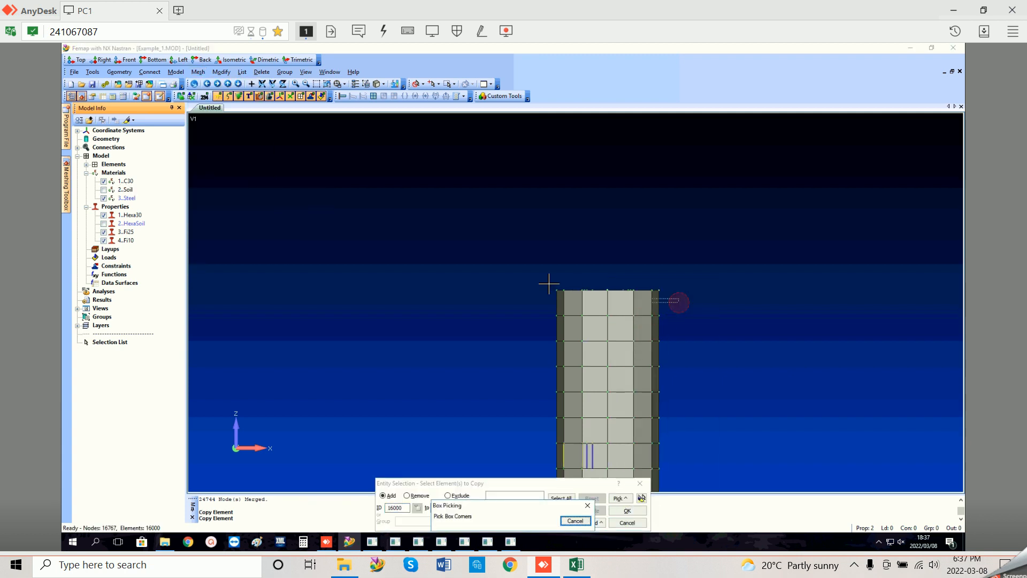
{"action": "left_click", "coordinate": [629, 510]}
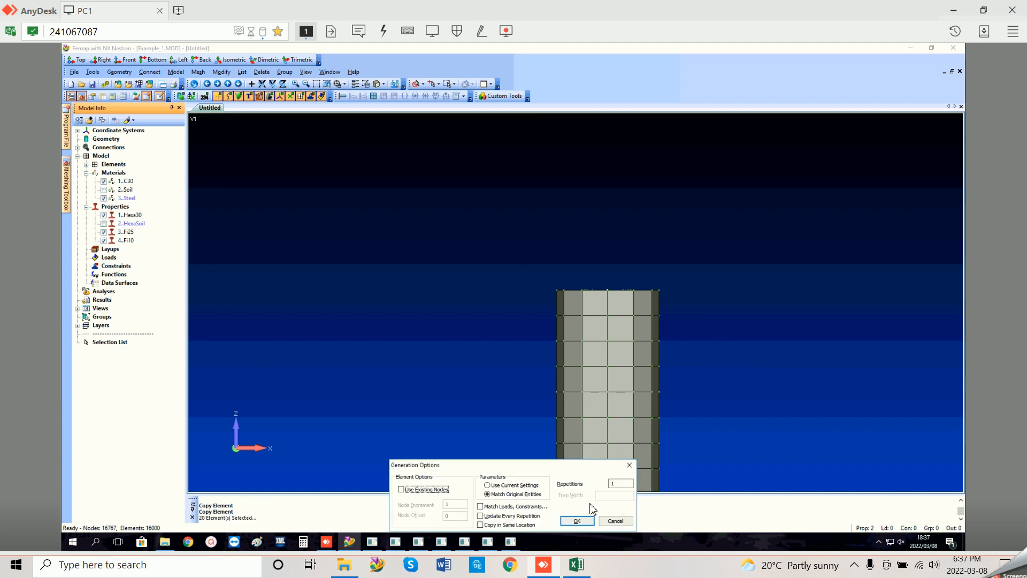
{"action": "type", "text": "0"}
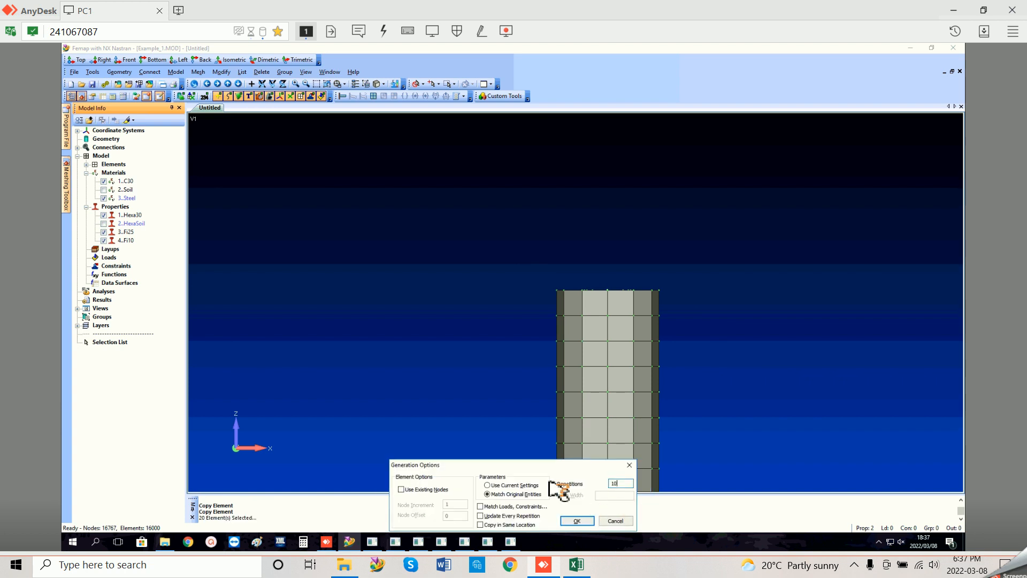
{"action": "left_click", "coordinate": [576, 521]}
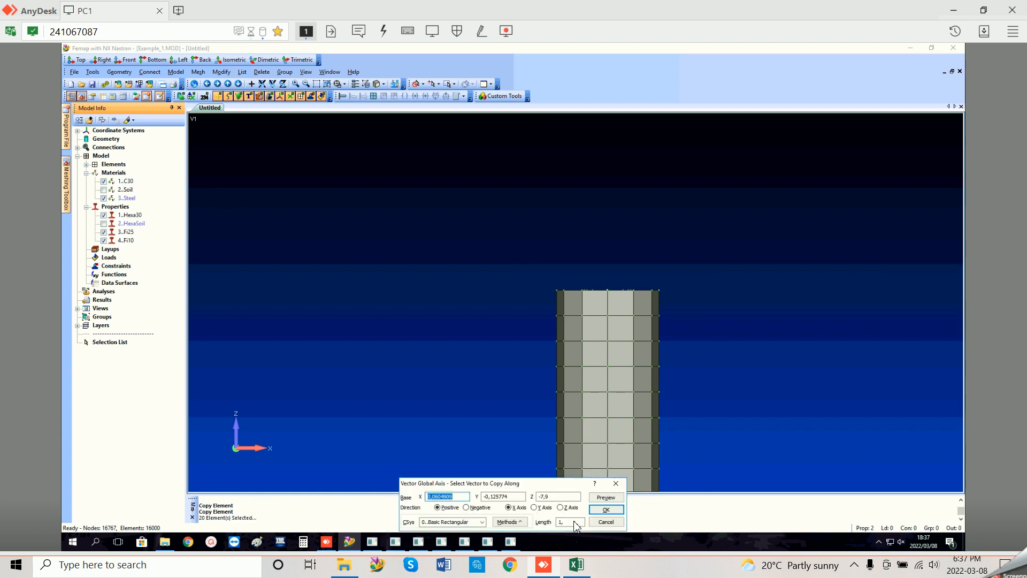
{"action": "left_click", "coordinate": [561, 507]}
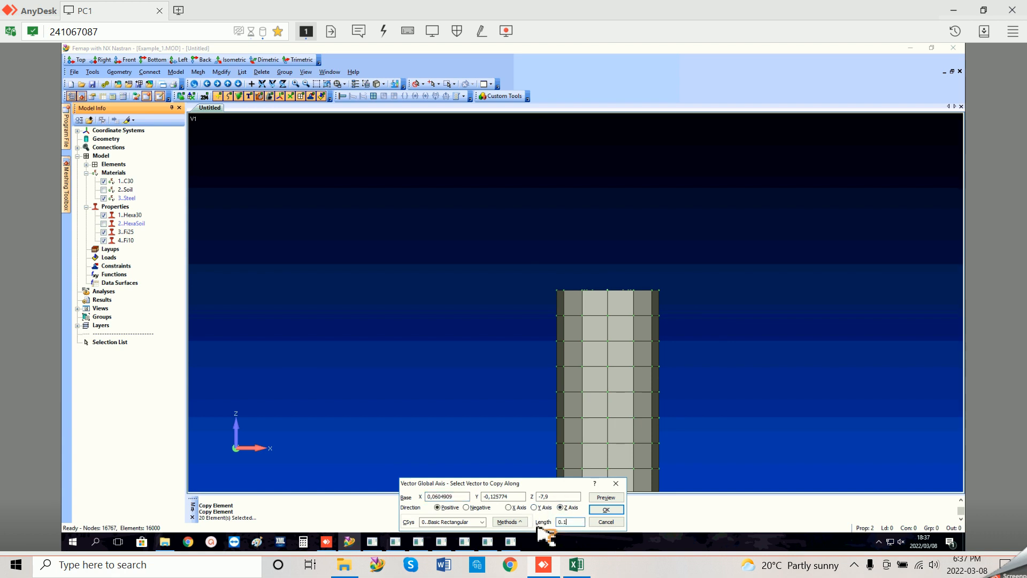
{"action": "left_click", "coordinate": [607, 510]}
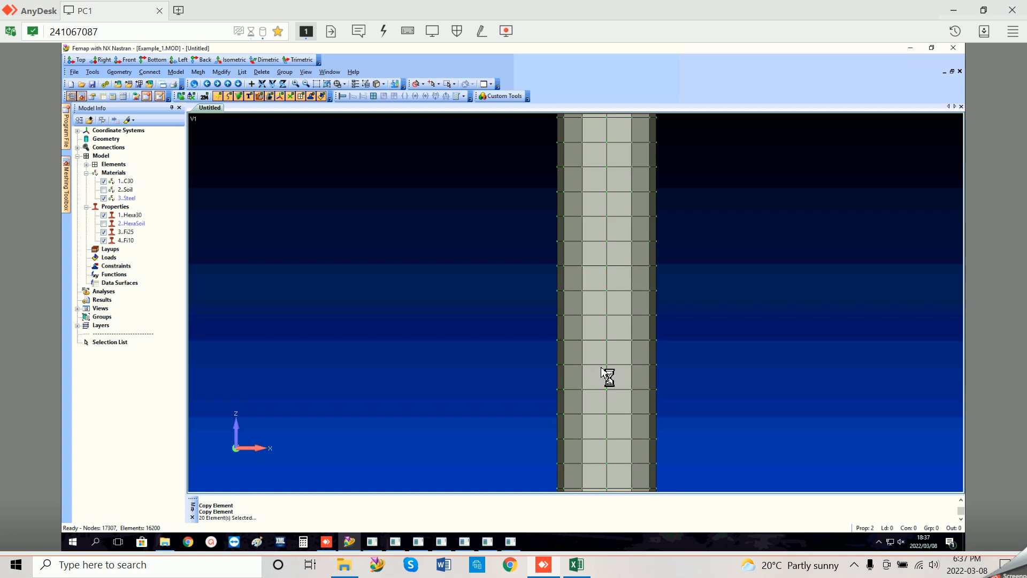
Step: Show the Soil material and HexaSoil property, and check the extended pile above the soil surface
{"action": "scroll", "coordinate": [602, 369], "scroll_direction": "down", "scroll_amount": 4}
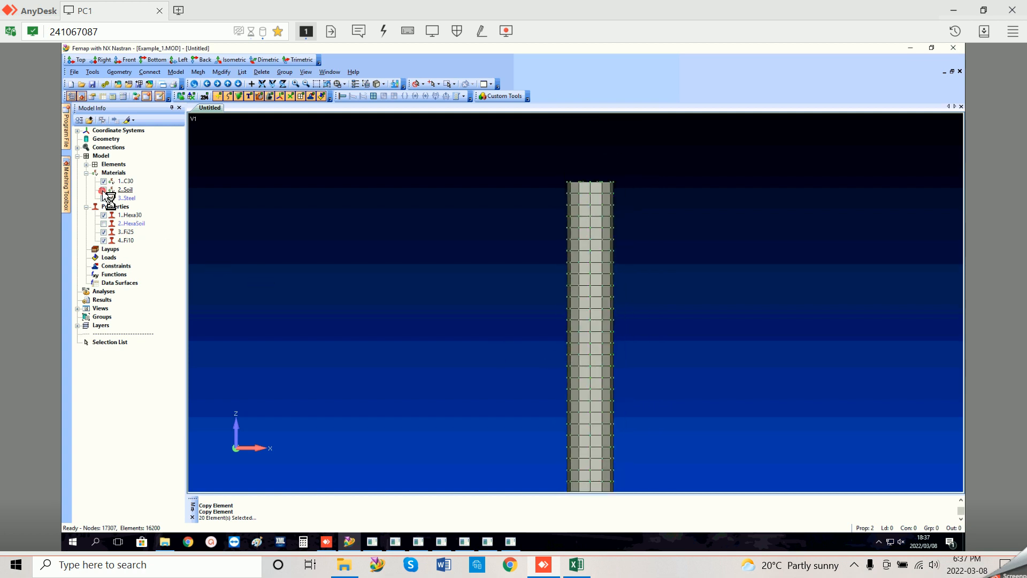
{"action": "left_click", "coordinate": [104, 224]}
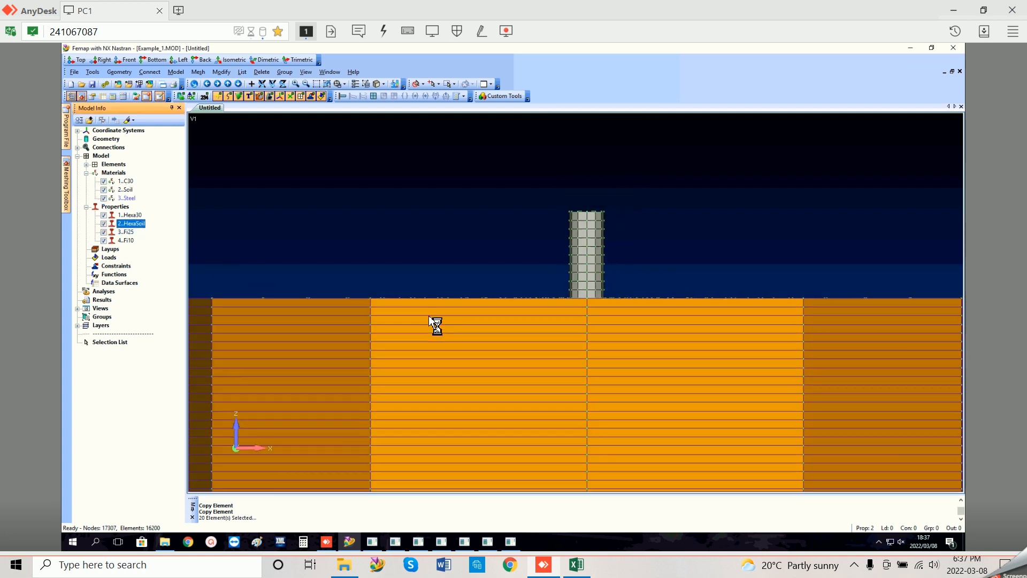
{"action": "scroll", "coordinate": [520, 344], "scroll_direction": "down", "scroll_amount": 2}
{"action": "middle_click_drag", "start_coordinate": [520, 344], "coordinate": [538, 232]}
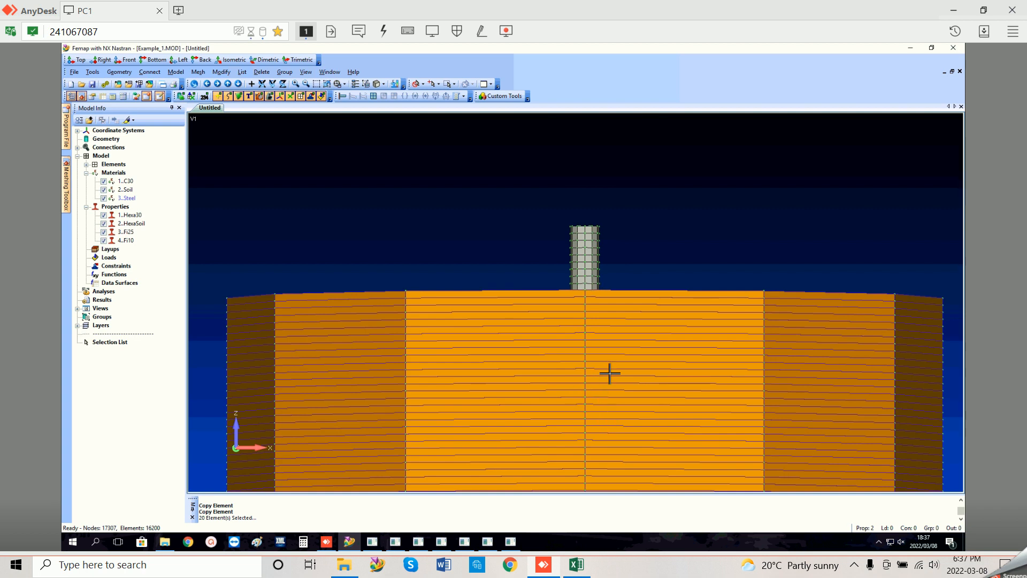
{"action": "middle_click_drag", "start_coordinate": [619, 416], "coordinate": [568, 449]}
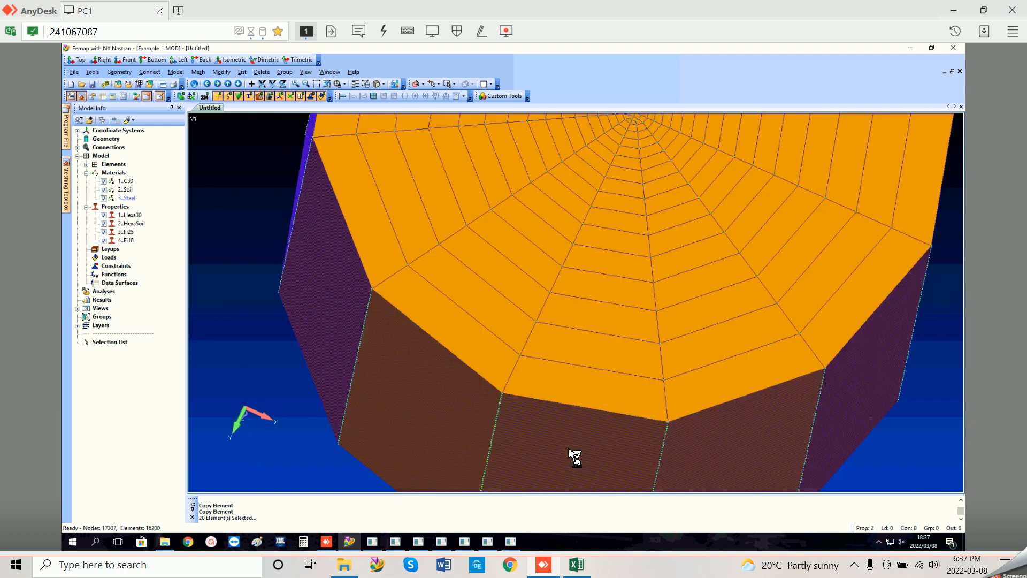
Step: Orient the model to the XY top view and examine the pile at the centre of the soil mesh
{"action": "key", "text": "F8"}
{"action": "left_click", "coordinate": [532, 499]}
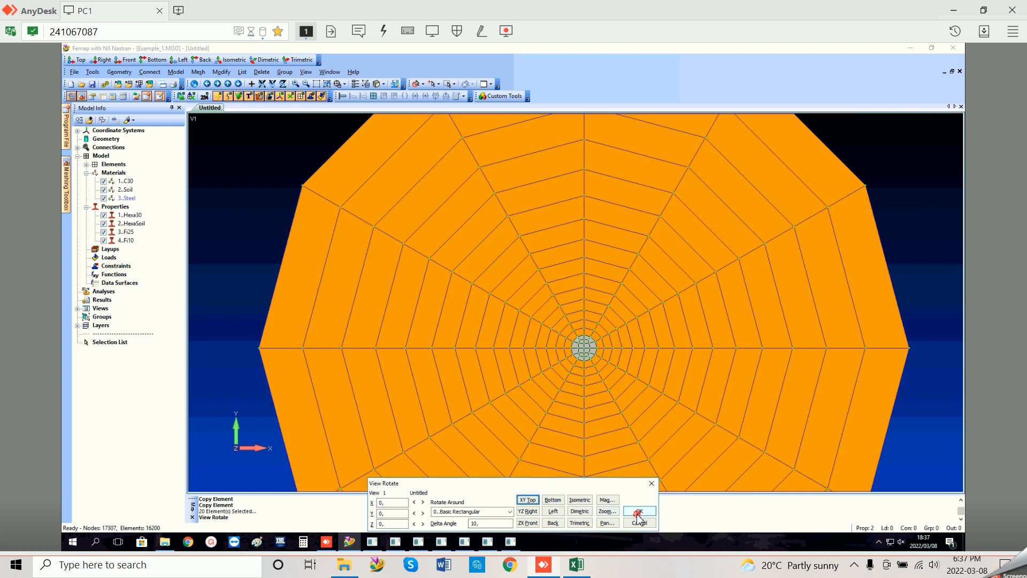
{"action": "left_click", "coordinate": [639, 511]}
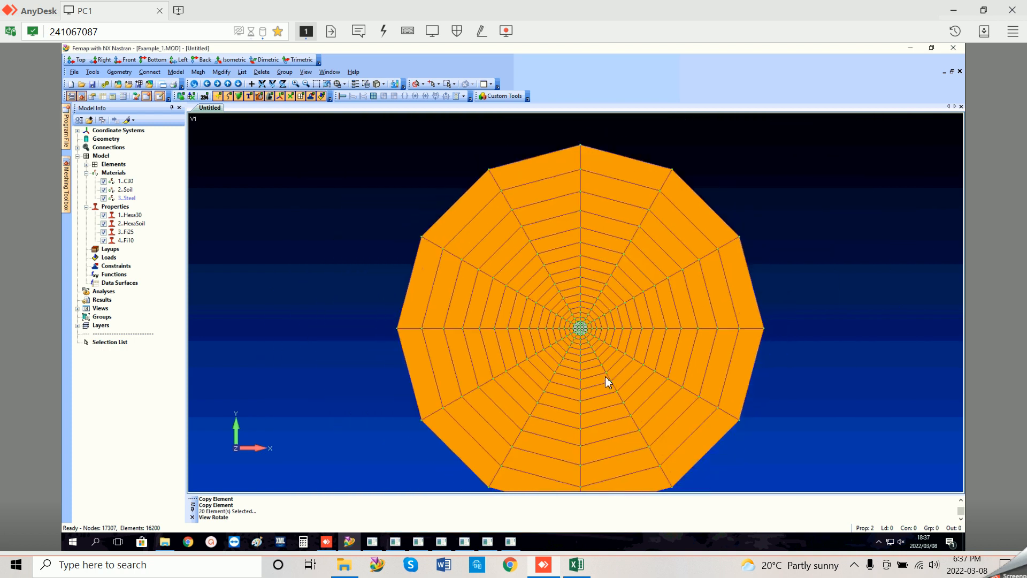
{"action": "left_click", "coordinate": [217, 83]}
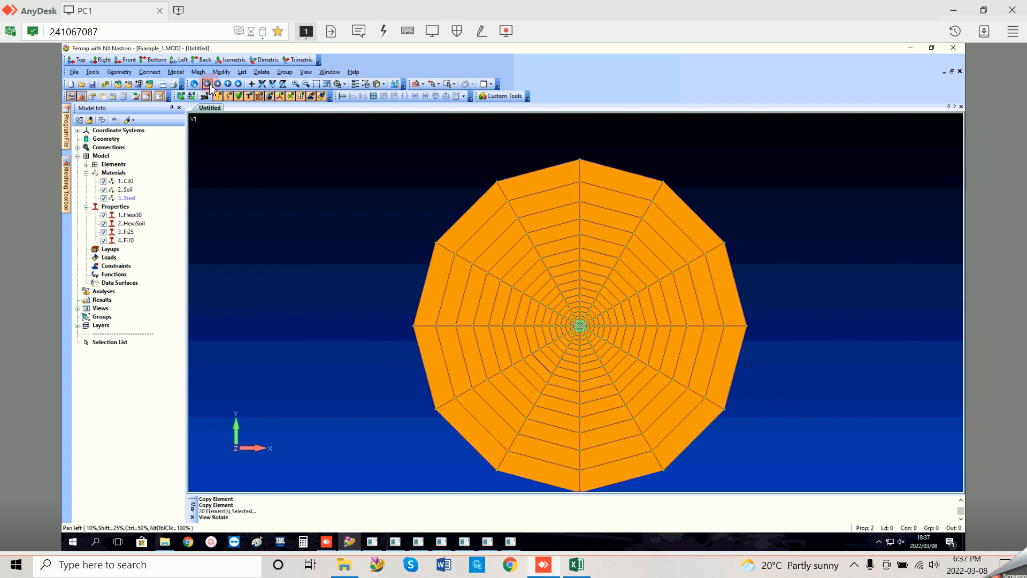
{"action": "scroll", "coordinate": [564, 331], "scroll_direction": "up", "scroll_amount": 5}
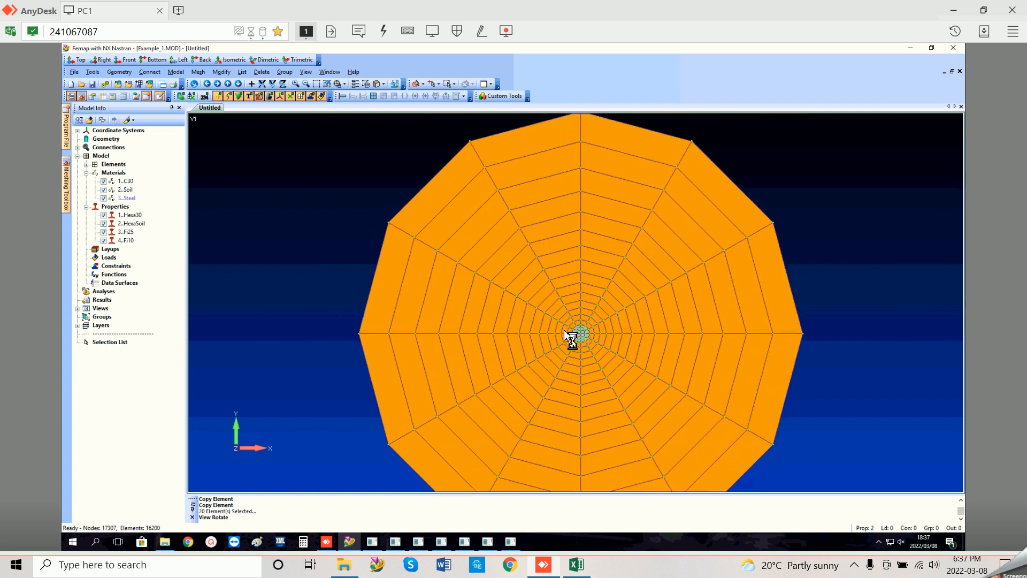
{"action": "scroll", "coordinate": [628, 356], "scroll_direction": "up", "scroll_amount": 6}
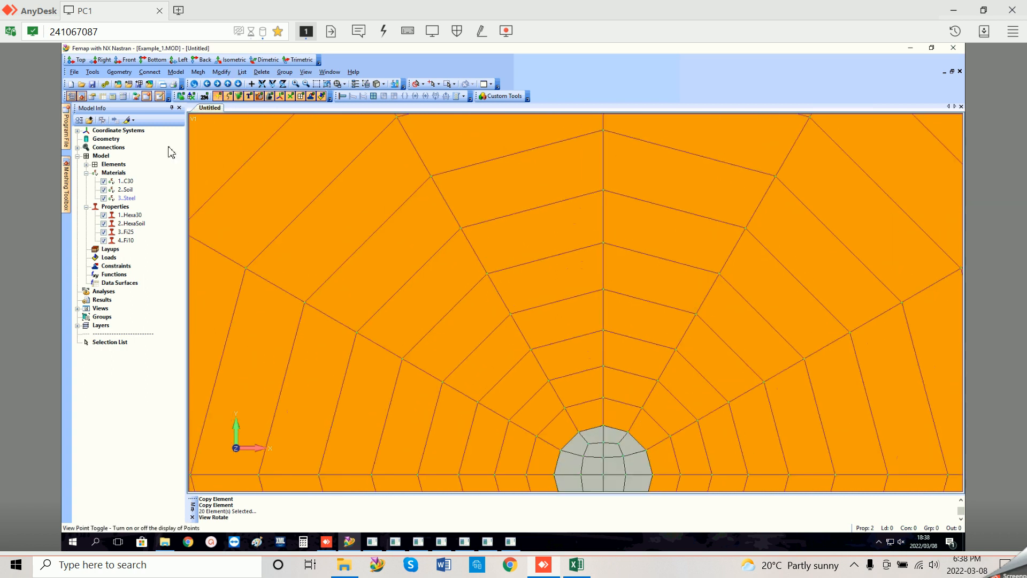
Step: Hide the Soil material and HexaSoil property, and enlarge the pile's circular cross-section in the top view
{"action": "left_click", "coordinate": [103, 190]}
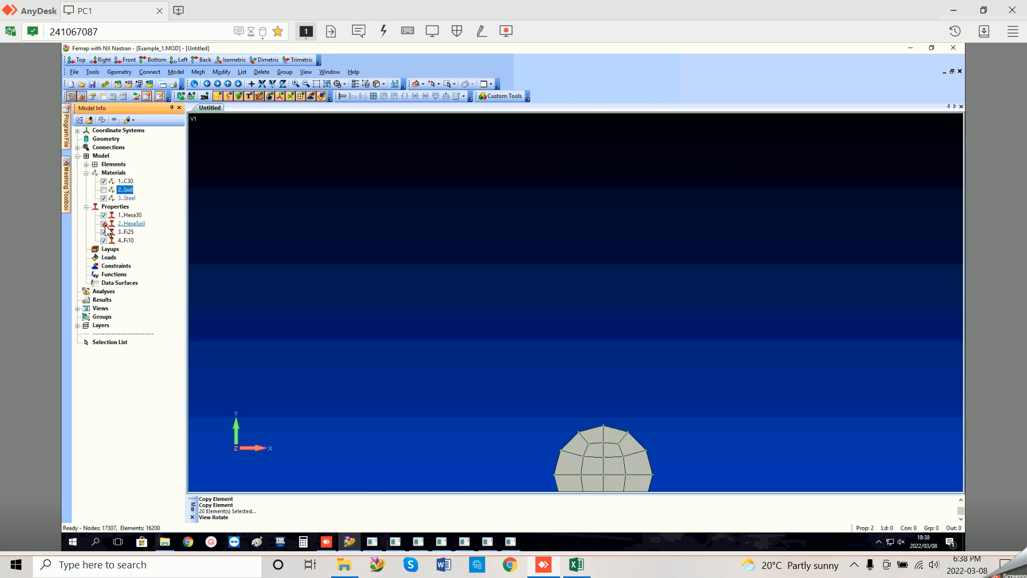
{"action": "left_click", "coordinate": [104, 224]}
{"action": "left_click", "coordinate": [316, 83]}
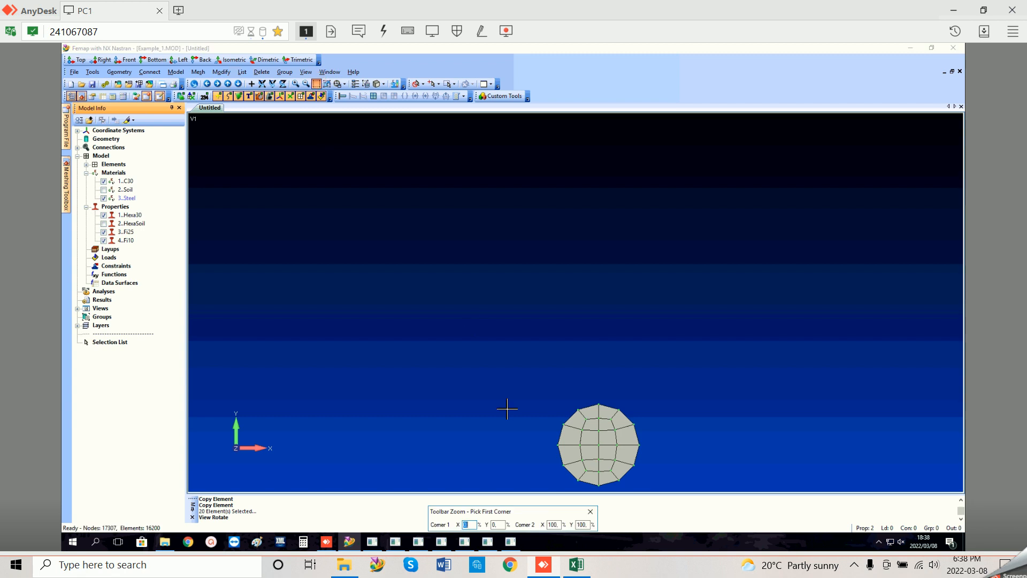
{"action": "left_click", "coordinate": [533, 389]}
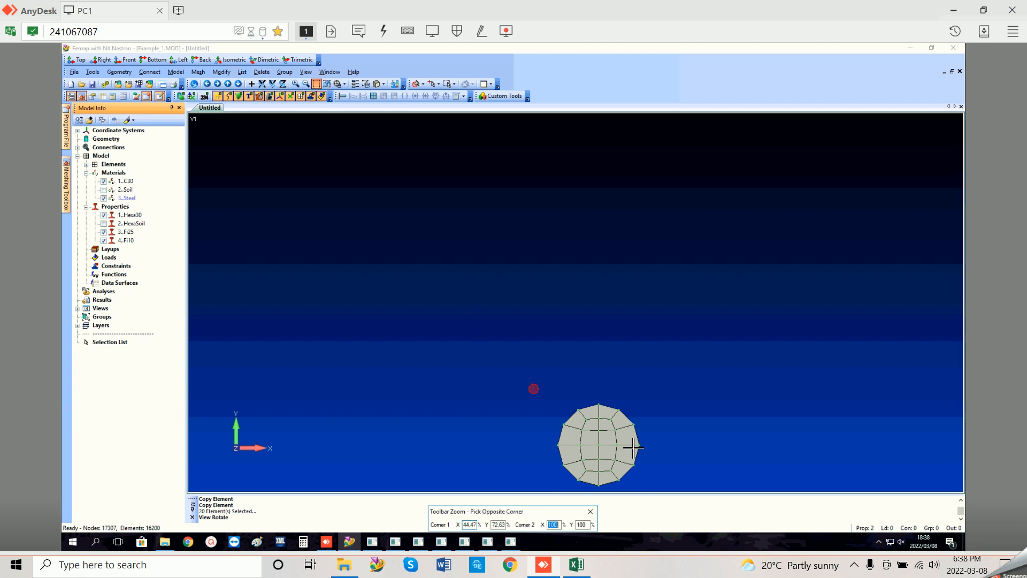
{"action": "left_click", "coordinate": [693, 489]}
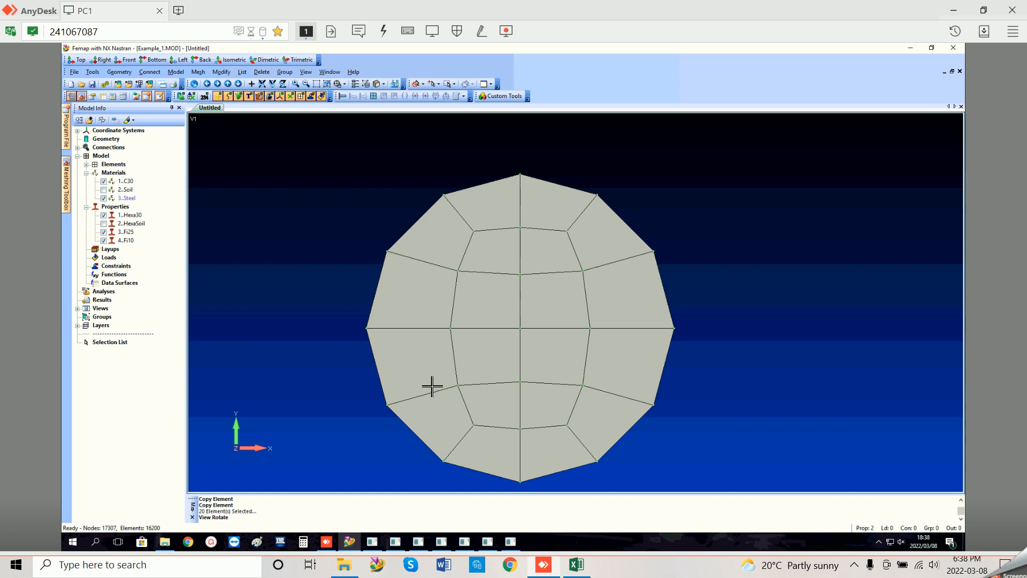
Step: Switch to Excel and fit column A's width to its labels on the Coordinates (D = 40 cm Ex) sheet
{"action": "left_click", "coordinate": [587, 570]}
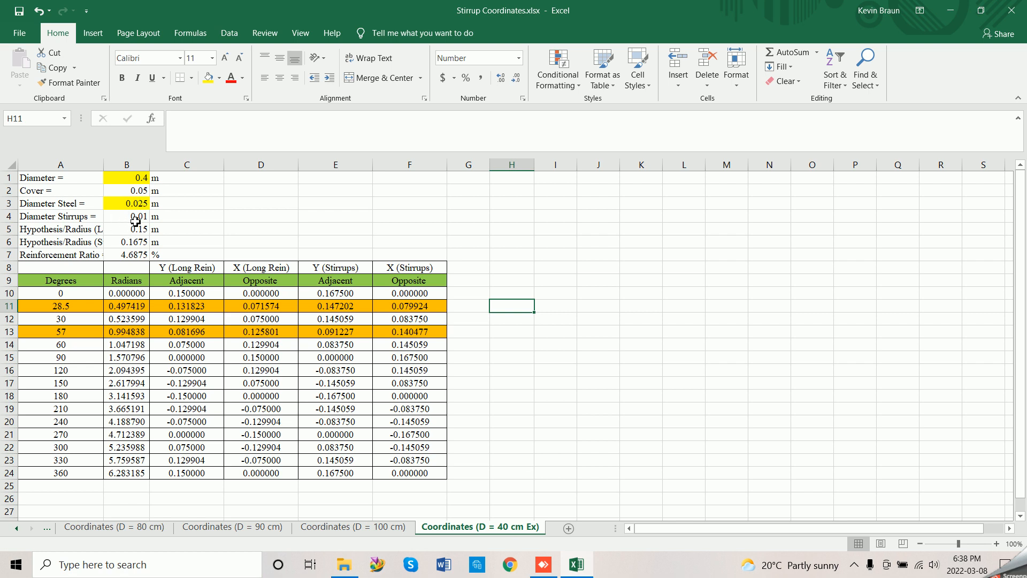
{"action": "left_click_drag", "start_coordinate": [104, 164], "coordinate": [151, 164]}
{"action": "double_click", "coordinate": [151, 164]}
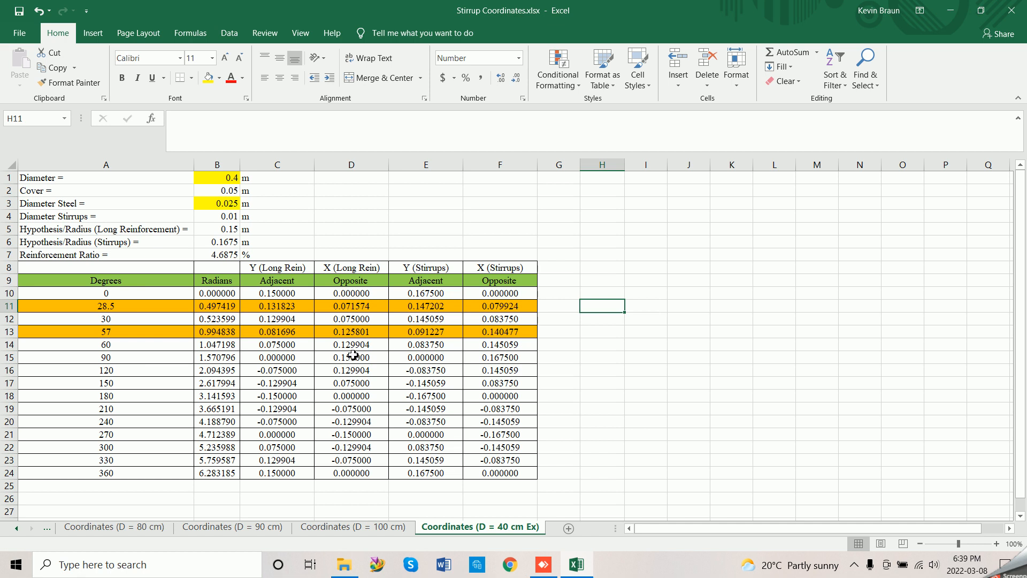
Step: Switch back to Femap and copy the centre node of the pile's top face once, 0.15 along the positive Y axis
{"action": "left_click", "coordinate": [543, 565]}
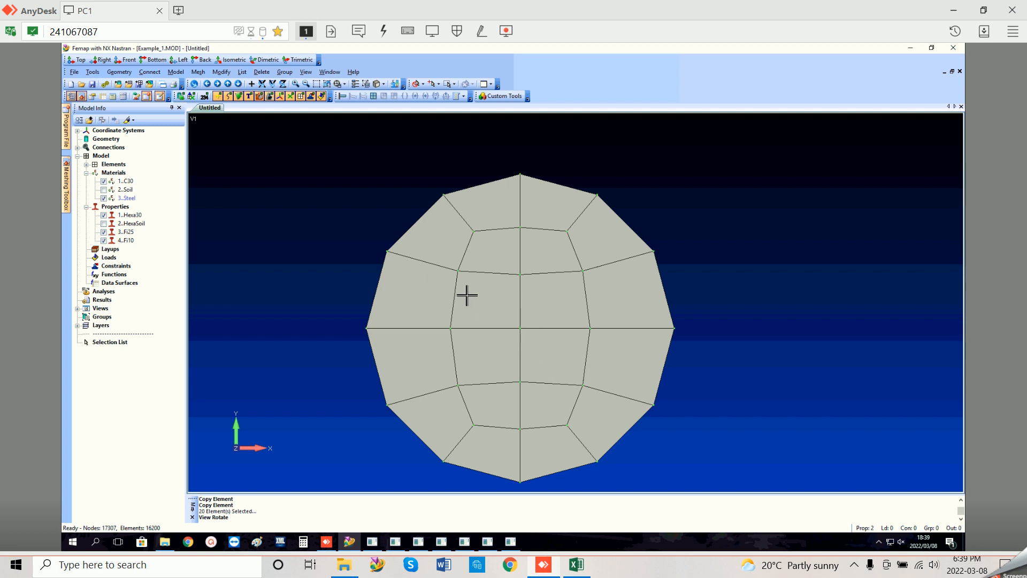
{"action": "scroll", "coordinate": [482, 299], "scroll_direction": "down", "scroll_amount": 1}
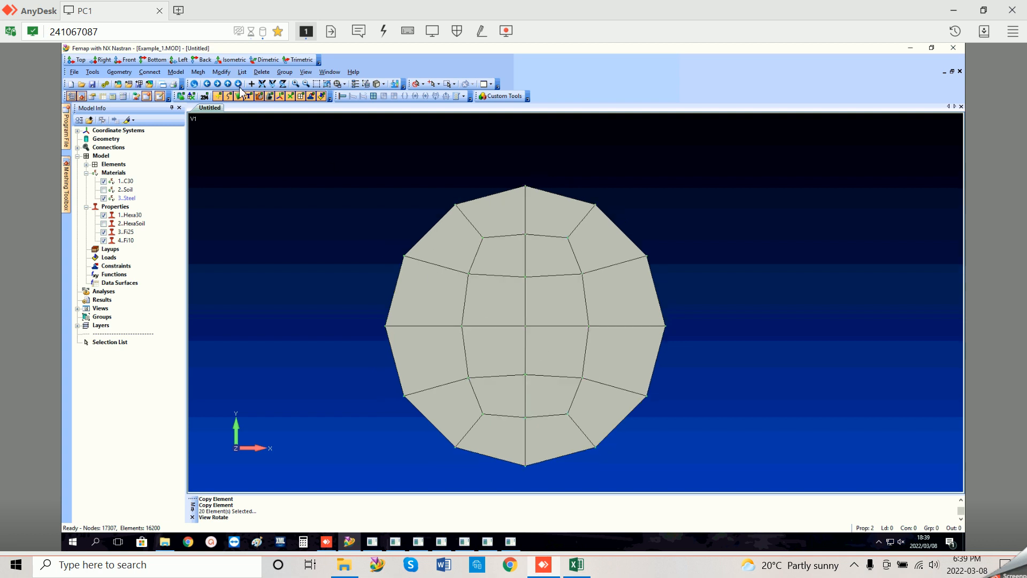
{"action": "left_click", "coordinate": [198, 72]}
{"action": "mouse_move", "coordinate": [232, 190]}
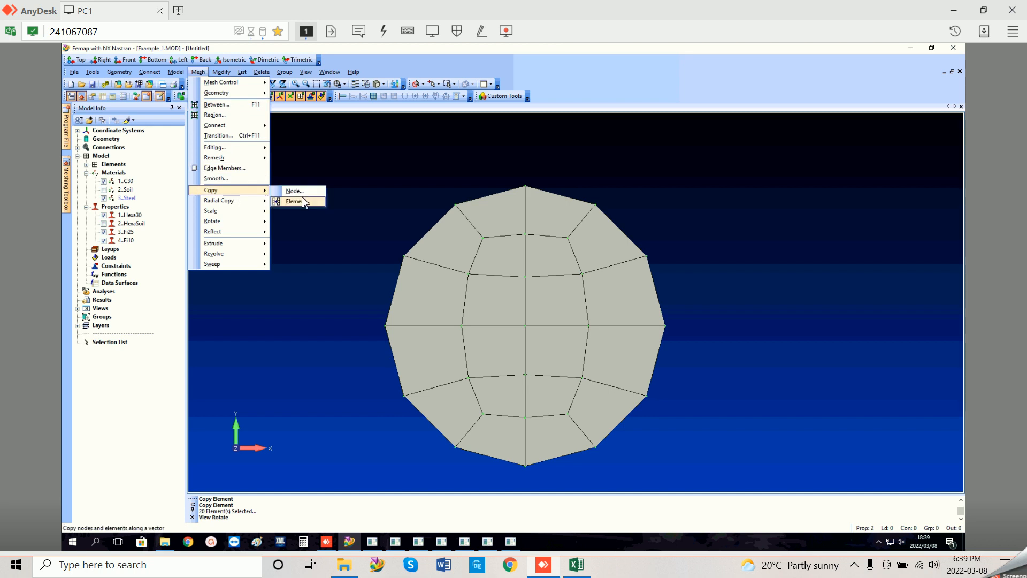
{"action": "left_click", "coordinate": [294, 191]}
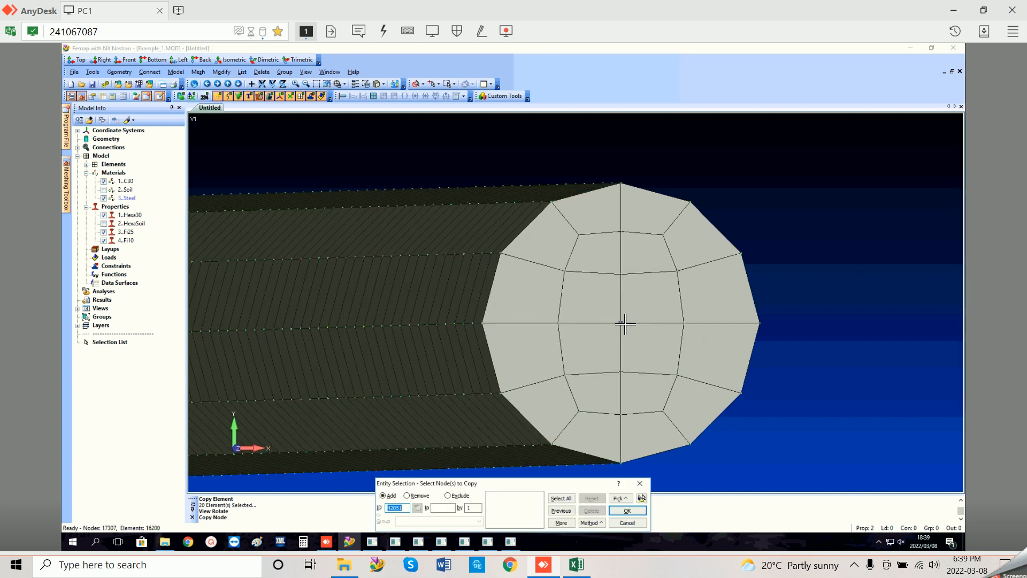
{"action": "left_click", "coordinate": [621, 322]}
{"action": "mouse_move", "coordinate": [697, 339]}
{"action": "middle_mouse_down"}
{"action": "mouse_move", "coordinate": [739, 341]}
{"action": "mouse_move", "coordinate": [683, 339]}
{"action": "middle_mouse_up"}
{"action": "left_click", "coordinate": [627, 511]}
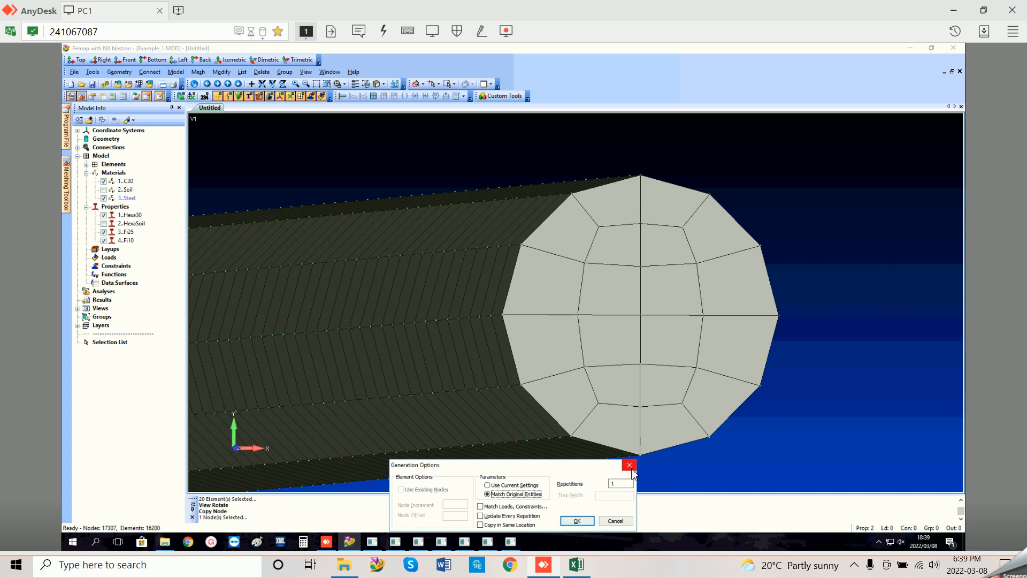
{"action": "left_click", "coordinate": [578, 520]}
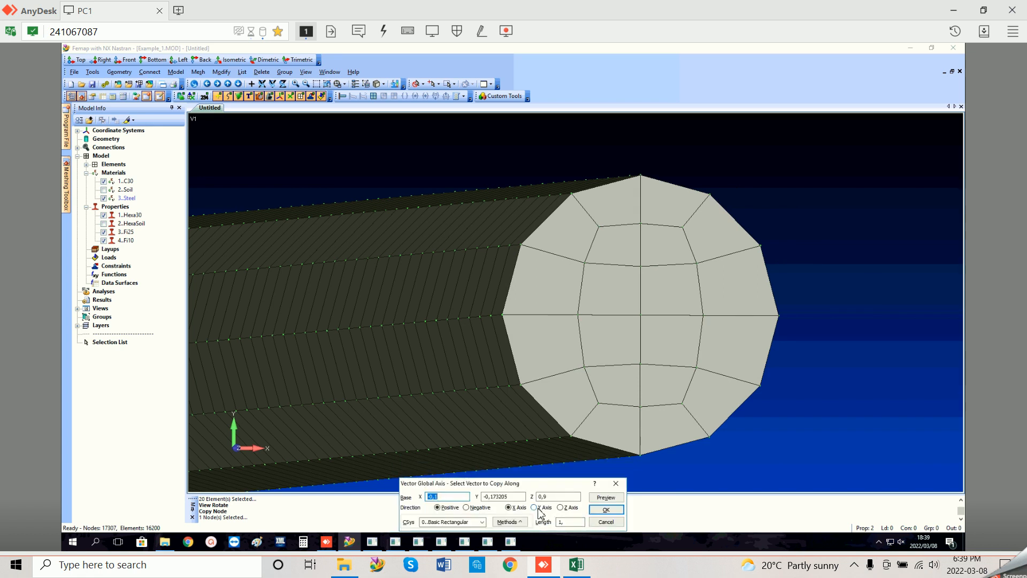
{"action": "left_click", "coordinate": [577, 564]}
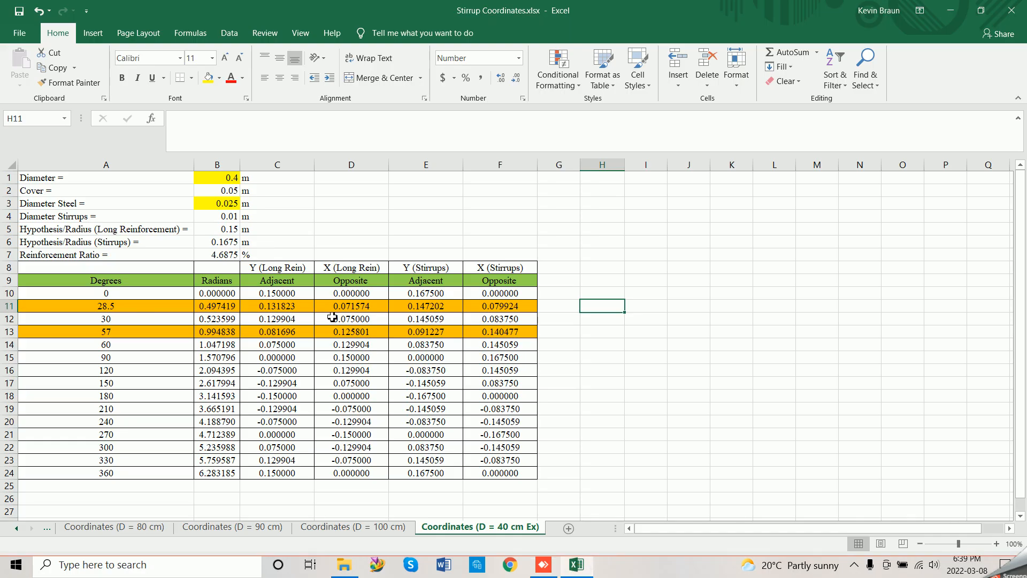
{"action": "left_click", "coordinate": [543, 564]}
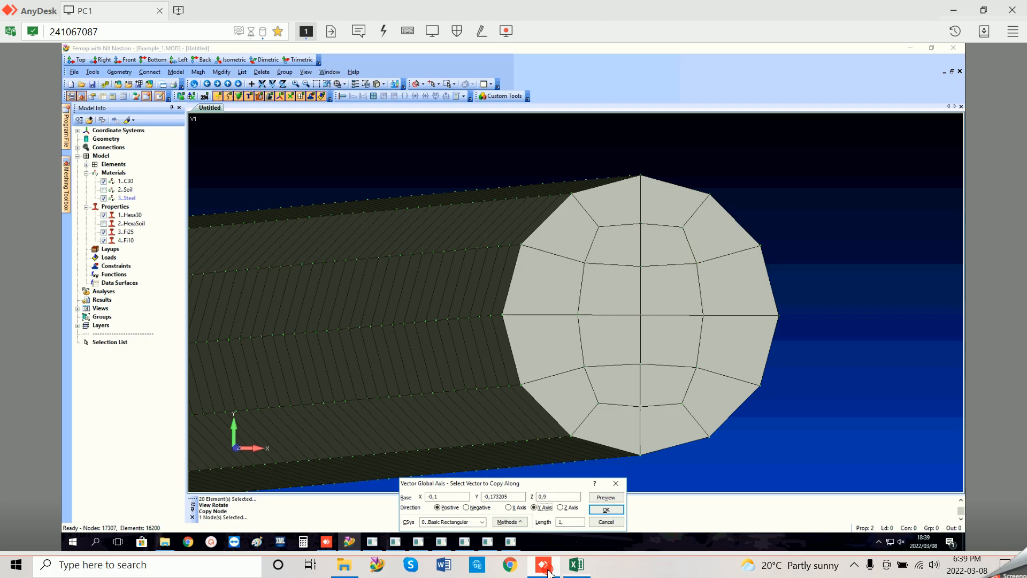
{"action": "type", "text": "0,15"}
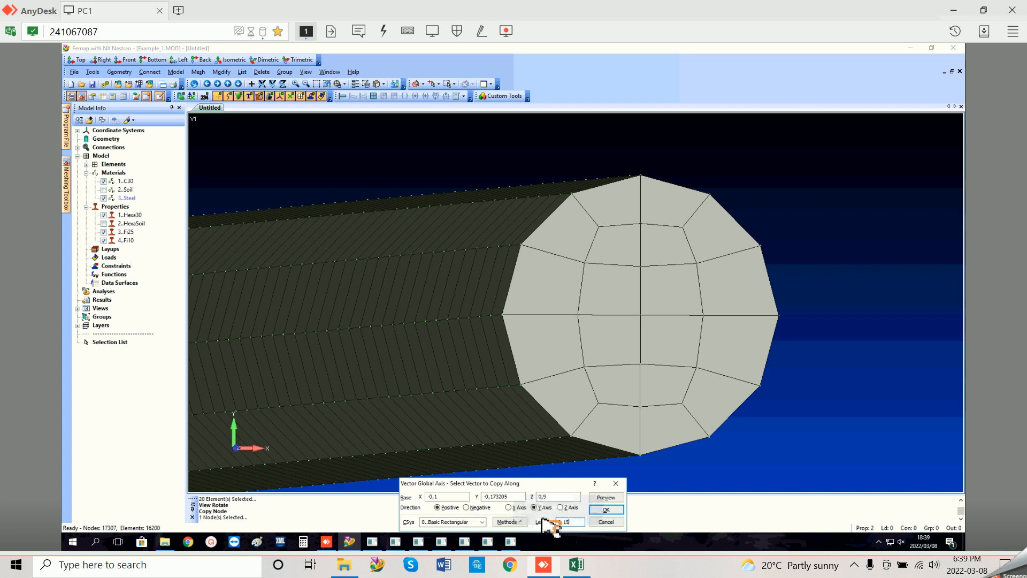
{"action": "left_click", "coordinate": [606, 510]}
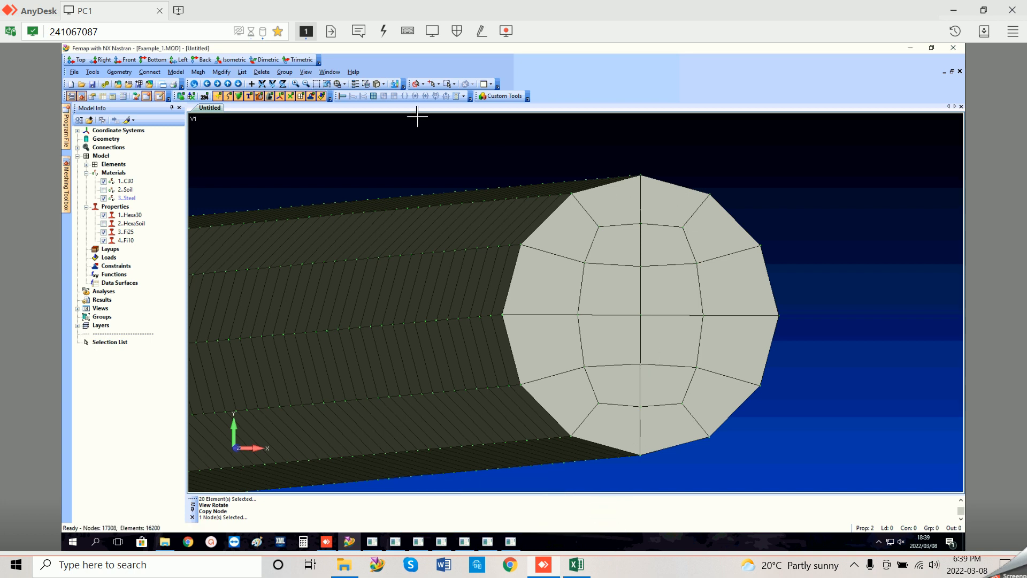
{"action": "left_click", "coordinate": [318, 87]}
{"action": "left_click", "coordinate": [617, 201]}
{"action": "left_click", "coordinate": [664, 222]}
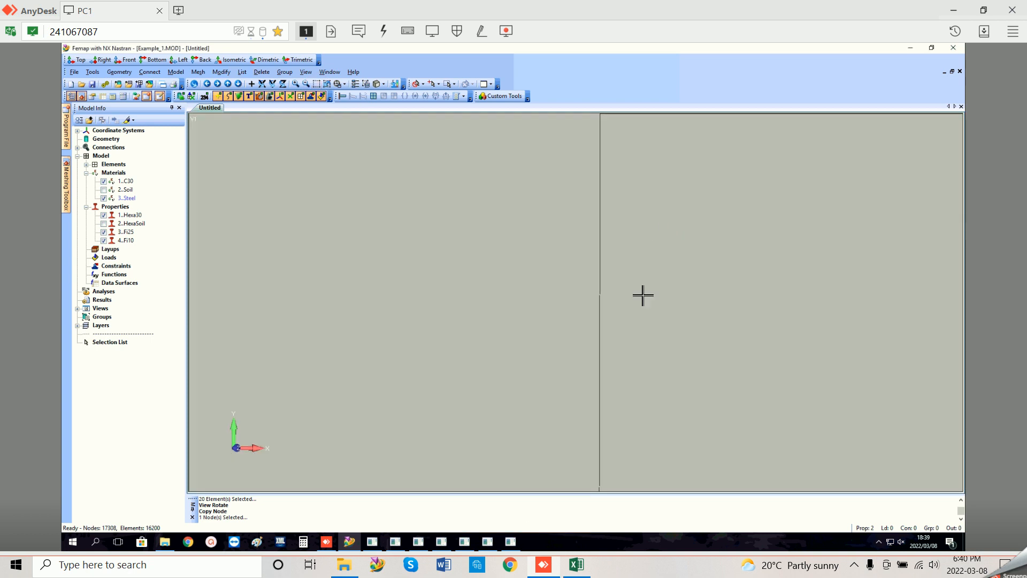
{"action": "left_click", "coordinate": [221, 72]}
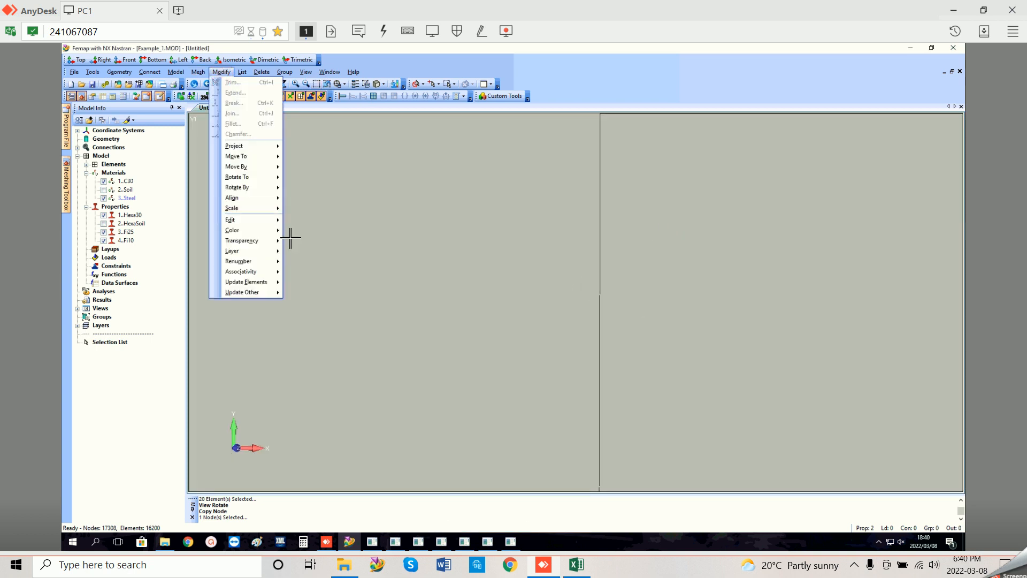
{"action": "mouse_move", "coordinate": [265, 238]}
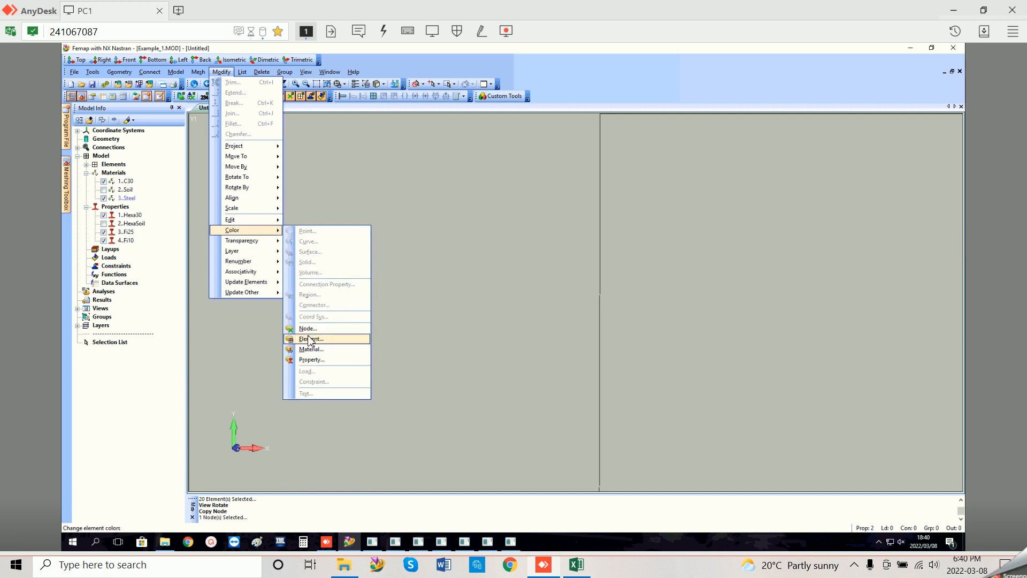
{"action": "left_click", "coordinate": [309, 328]}
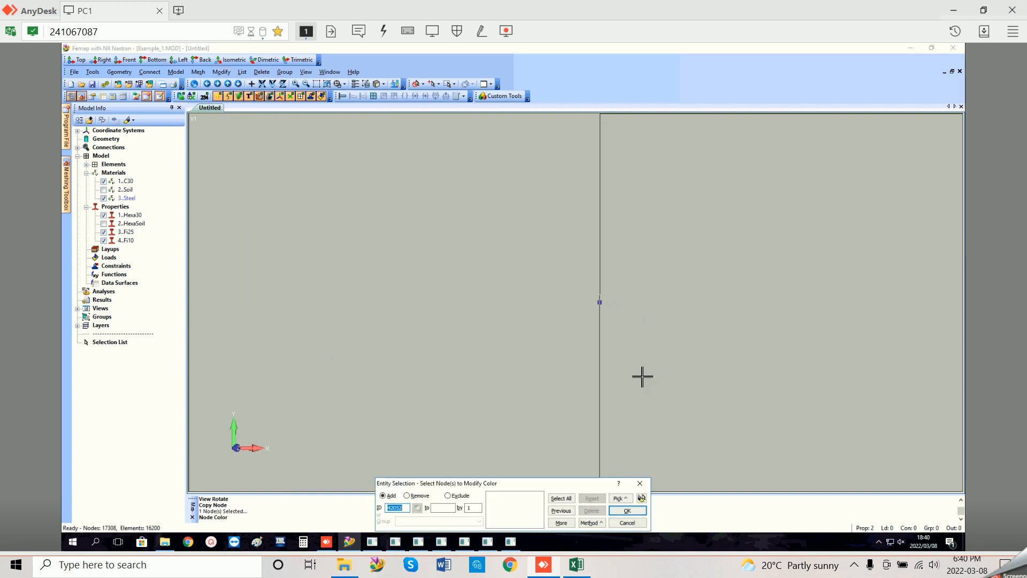
{"action": "left_click", "coordinate": [630, 510]}
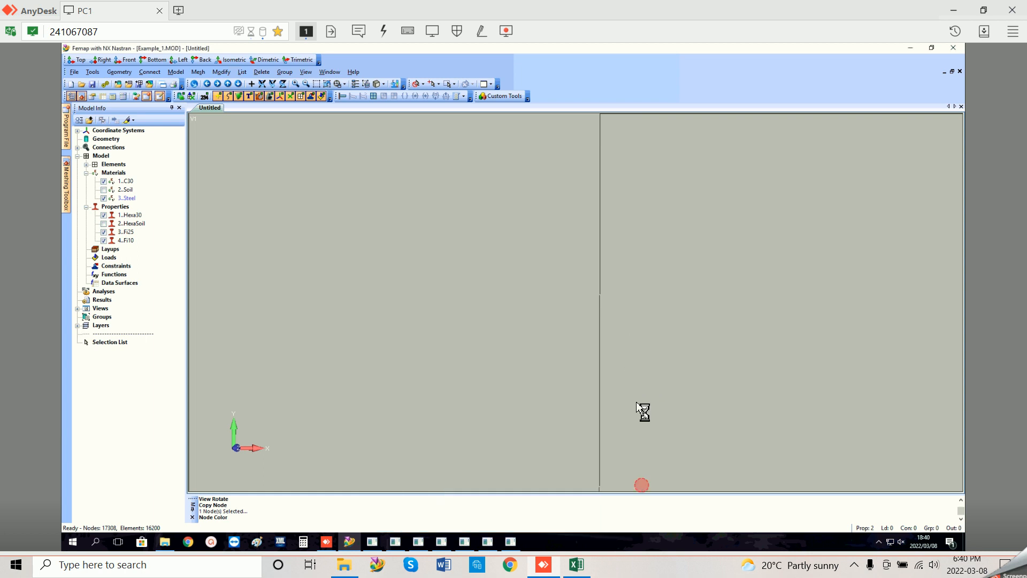
Step: Change the colour of the newly copied node near the upper edge of the pile's top face to yellow
{"action": "scroll", "coordinate": [662, 332], "scroll_direction": "down", "scroll_amount": 3}
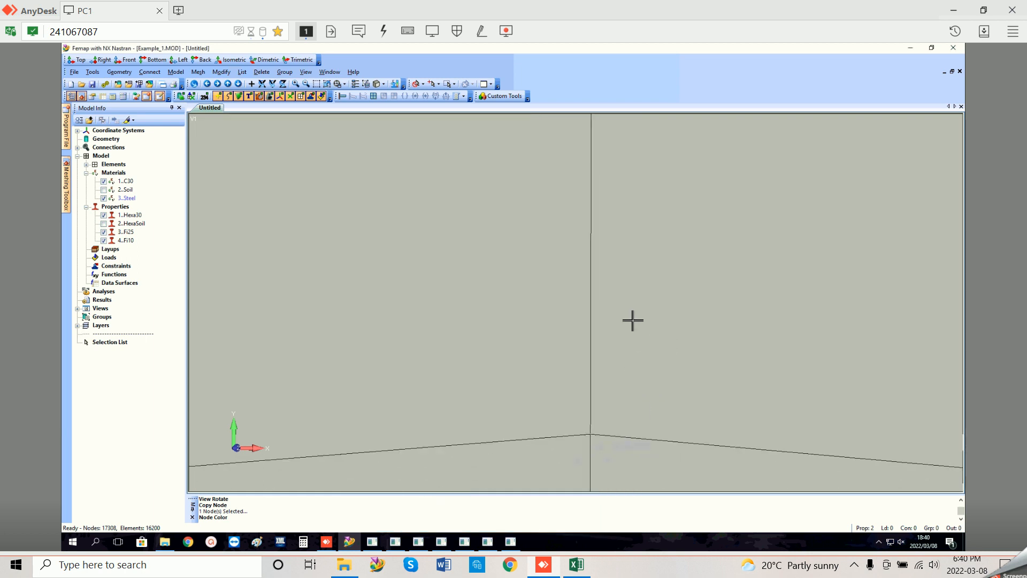
{"action": "scroll", "coordinate": [621, 313], "scroll_direction": "up", "scroll_amount": 2}
{"action": "scroll", "coordinate": [621, 313], "scroll_direction": "up", "scroll_amount": 1}
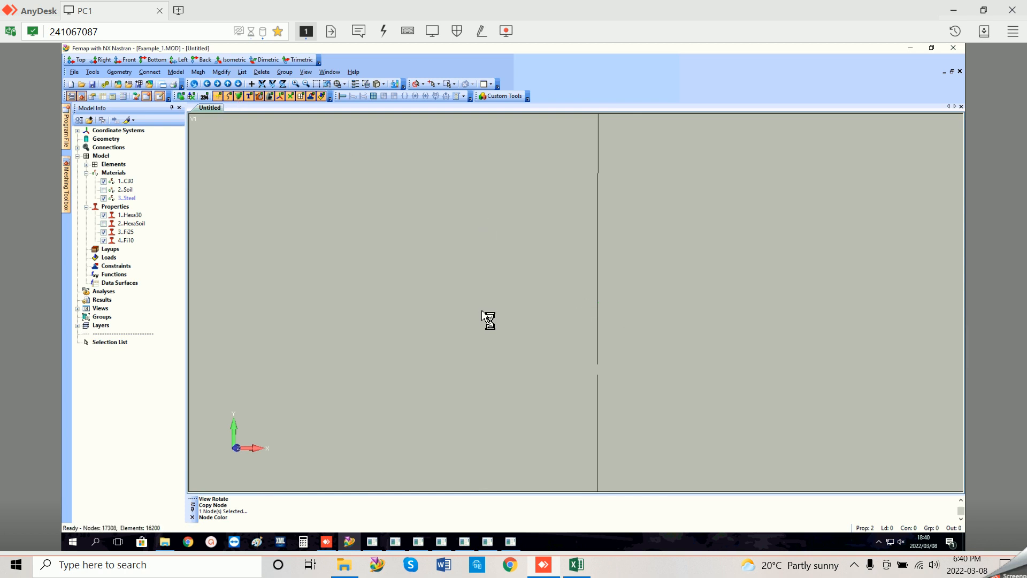
{"action": "left_click", "coordinate": [223, 72]}
{"action": "mouse_move", "coordinate": [262, 230]}
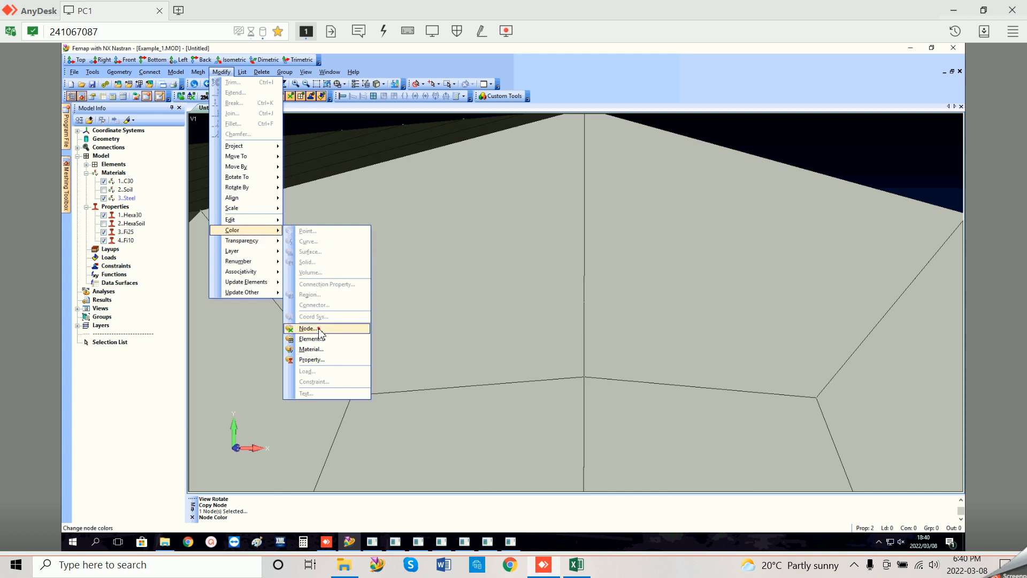
{"action": "left_click", "coordinate": [308, 329]}
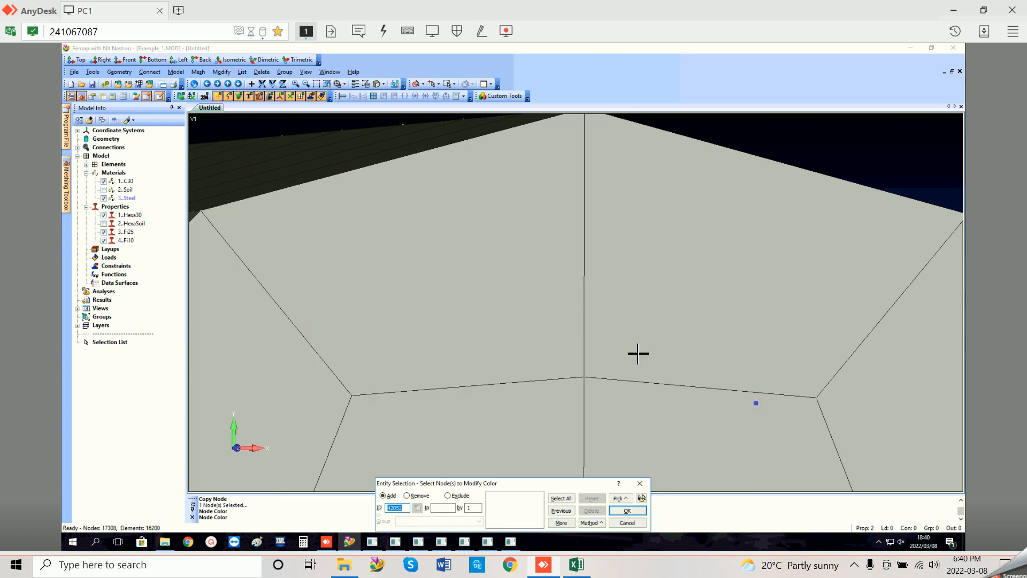
{"action": "middle_click_drag", "start_coordinate": [594, 312], "coordinate": [782, 339], "text": "ctrl"}
{"action": "left_click", "coordinate": [782, 338]}
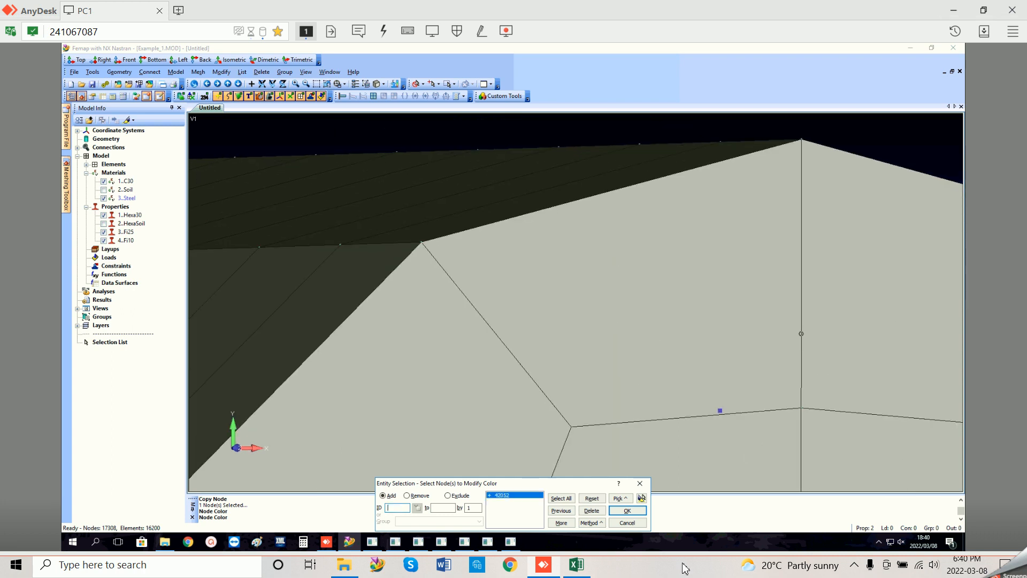
{"action": "left_click", "coordinate": [627, 510]}
{"action": "left_click", "coordinate": [626, 232]}
{"action": "left_click", "coordinate": [611, 324]}
{"action": "left_click", "coordinate": [611, 353]}
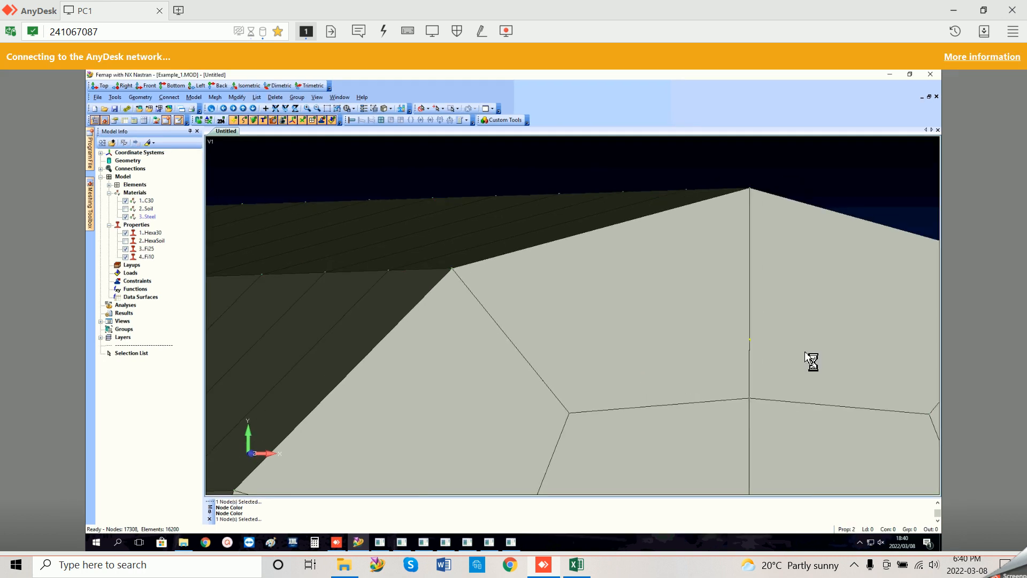
{"action": "scroll", "coordinate": [752, 354], "scroll_direction": "down", "scroll_amount": 7}
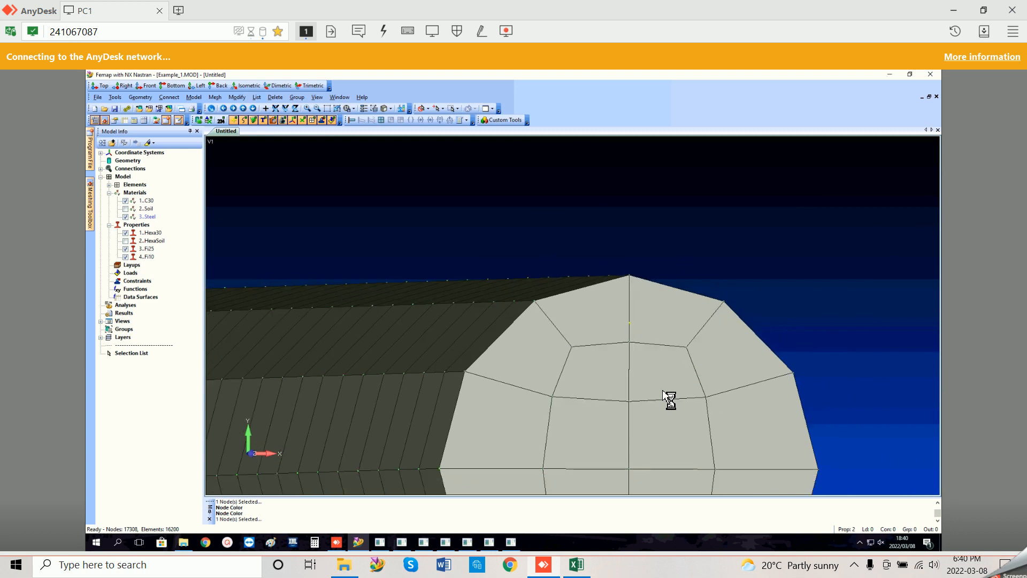
{"action": "scroll", "coordinate": [665, 399], "scroll_direction": "up", "scroll_amount": 2}
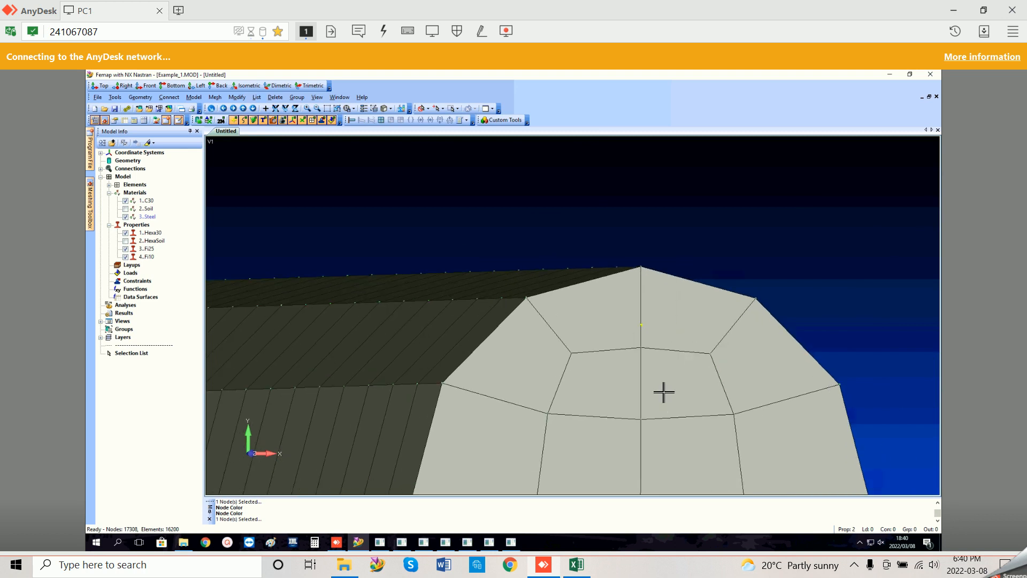
{"action": "scroll", "coordinate": [670, 385], "scroll_direction": "down", "scroll_amount": 4}
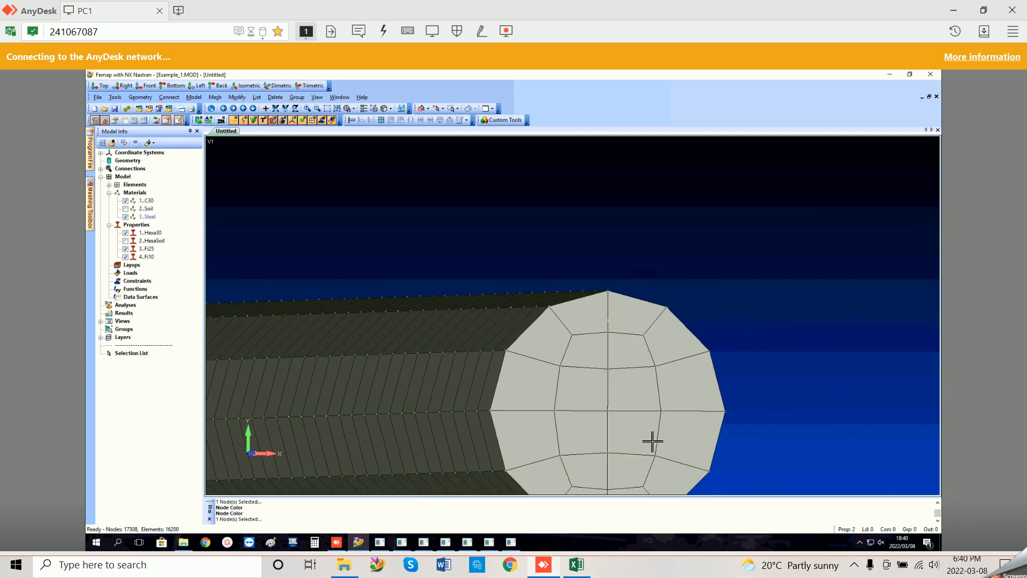
{"action": "key", "text": "ctrl+r"}
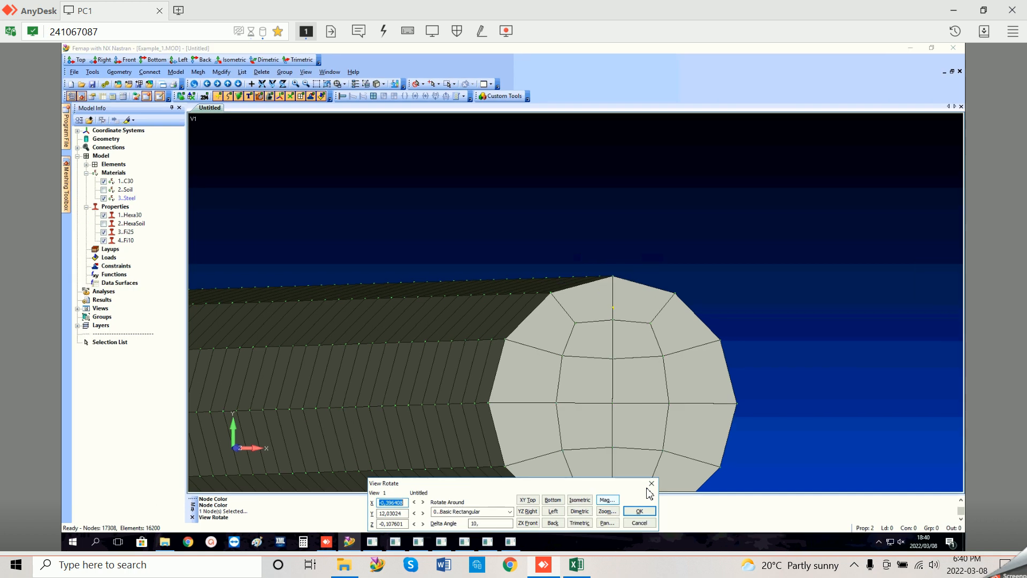
{"action": "left_click", "coordinate": [651, 484]}
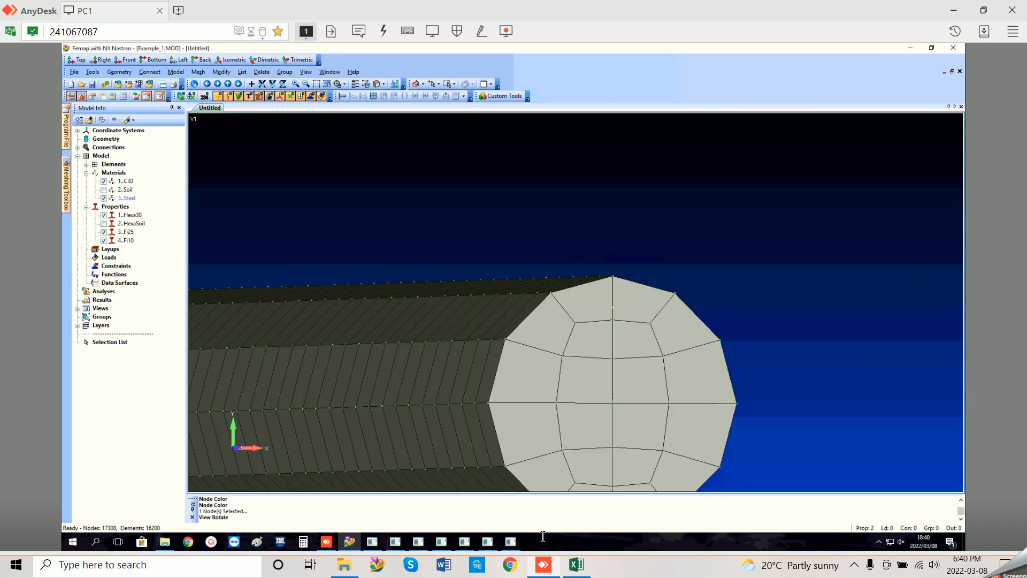
Step: Switch to Excel and copy the 30-degree longitudinal reinforcement coordinates from C12:D12 into H12:I12 as values only
{"action": "left_click", "coordinate": [576, 566]}
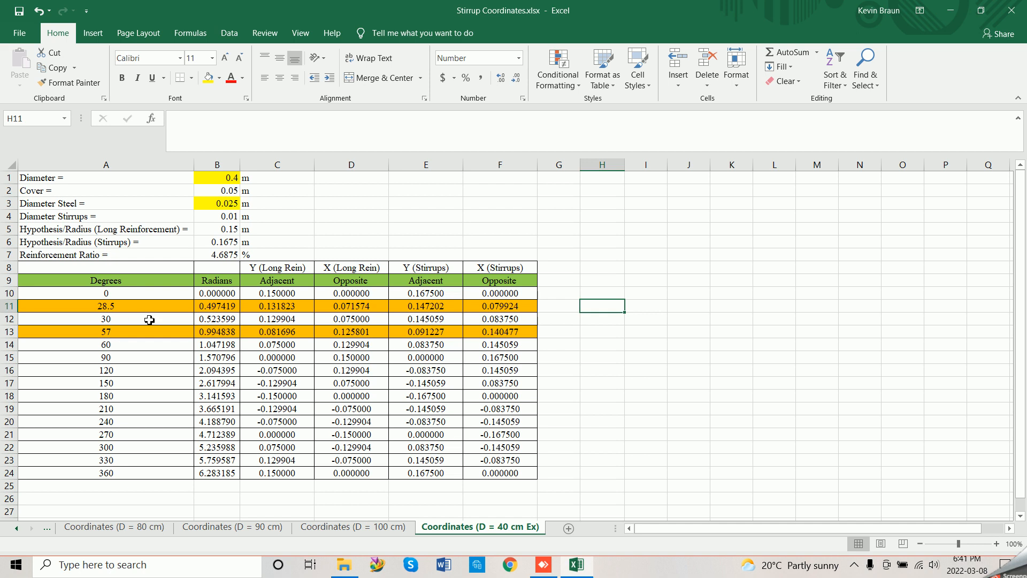
{"action": "left_click_drag", "start_coordinate": [264, 294], "coordinate": [479, 338]}
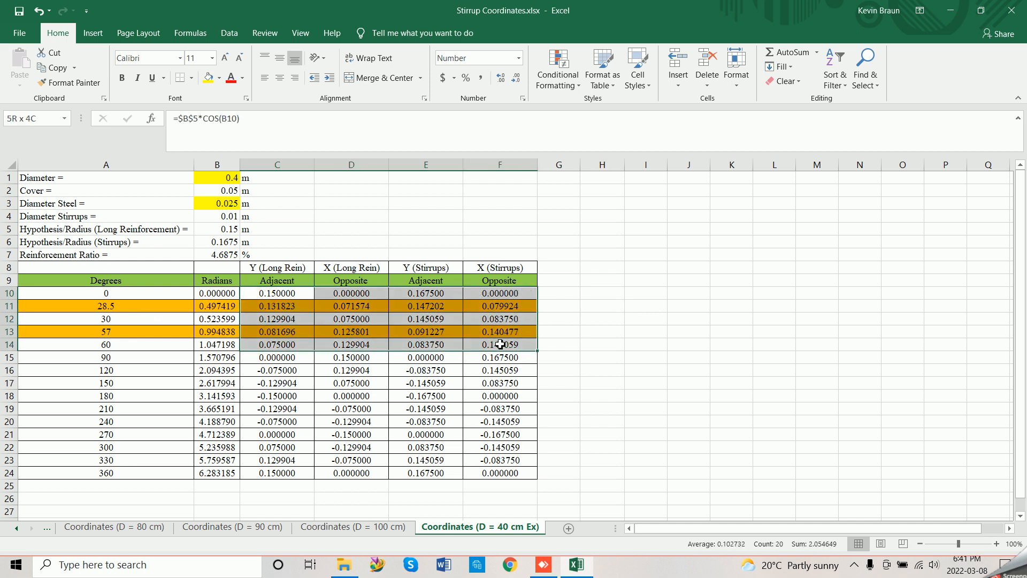
{"action": "left_click_drag", "start_coordinate": [265, 320], "coordinate": [382, 320]}
{"action": "key", "text": "ctrl+c"}
{"action": "left_click", "coordinate": [601, 319]}
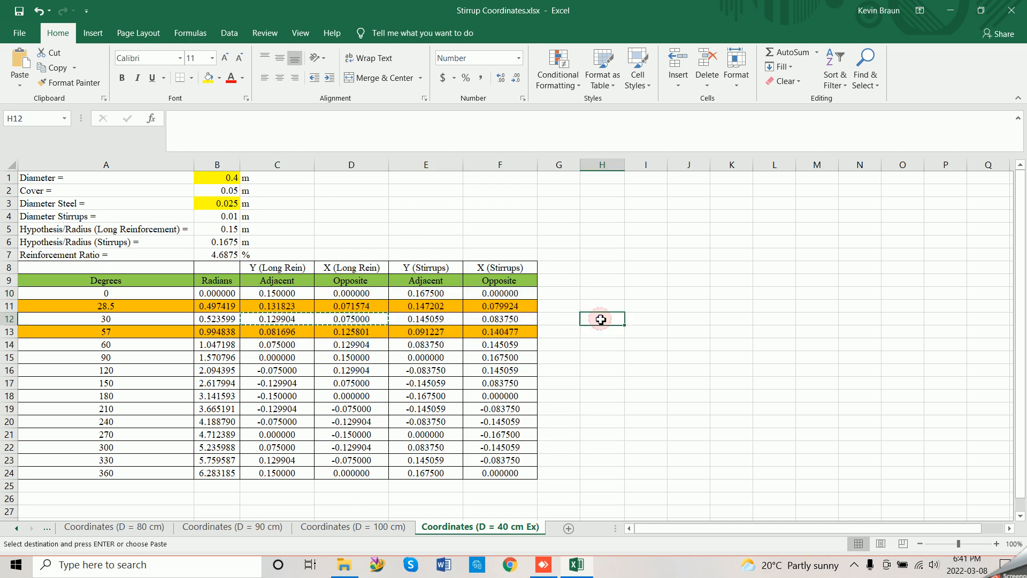
{"action": "right_click", "coordinate": [601, 319]}
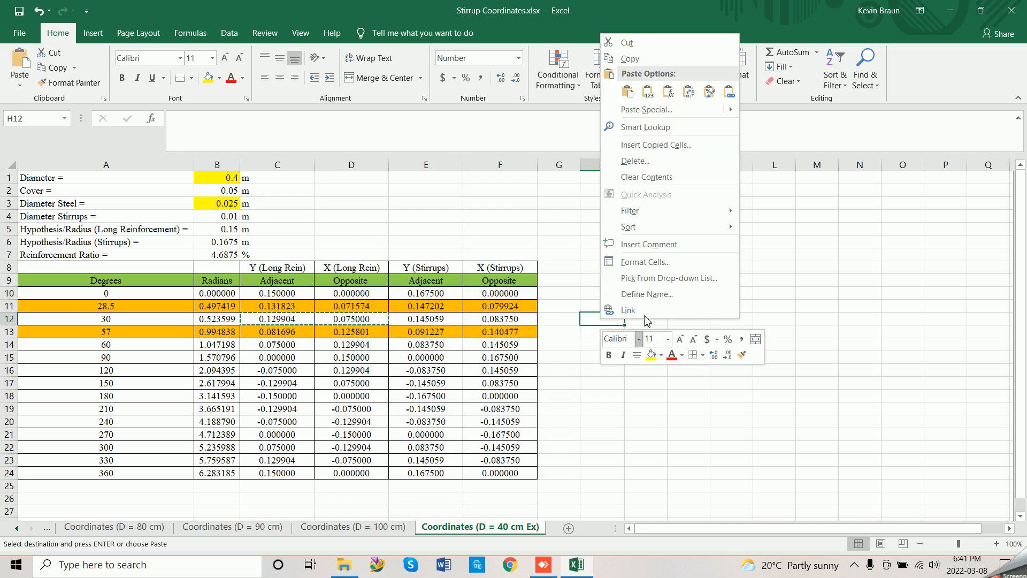
{"action": "left_click", "coordinate": [647, 92]}
Step: Copy the 60-degree longitudinal reinforcement coordinates from C14:D14 into H14:I14 as values only
{"action": "left_click_drag", "start_coordinate": [211, 345], "coordinate": [348, 345]}
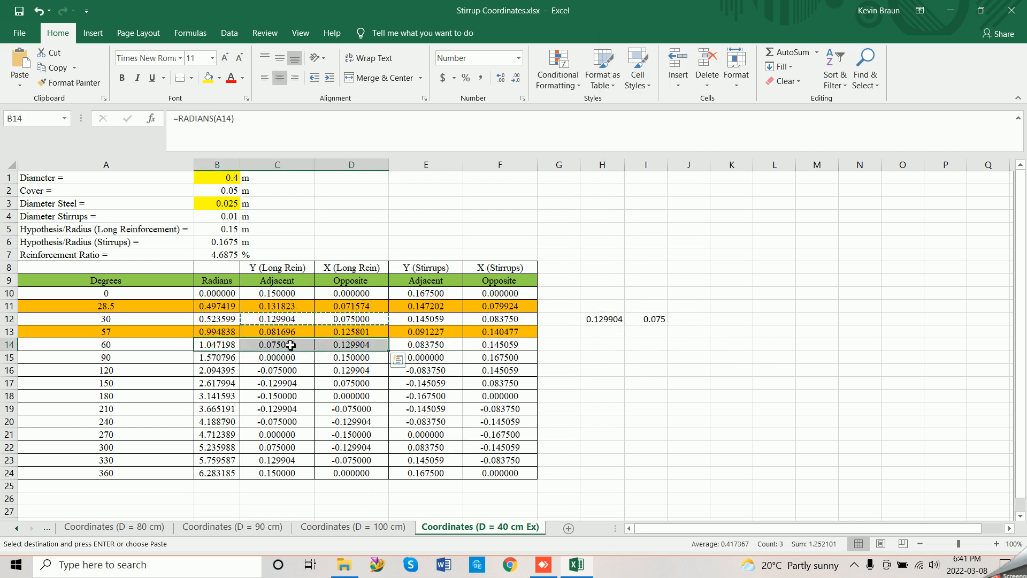
{"action": "left_click_drag", "start_coordinate": [277, 344], "coordinate": [348, 345]}
{"action": "key", "text": "ctrl+c"}
{"action": "left_click", "coordinate": [598, 344]}
{"action": "right_click", "coordinate": [598, 345]}
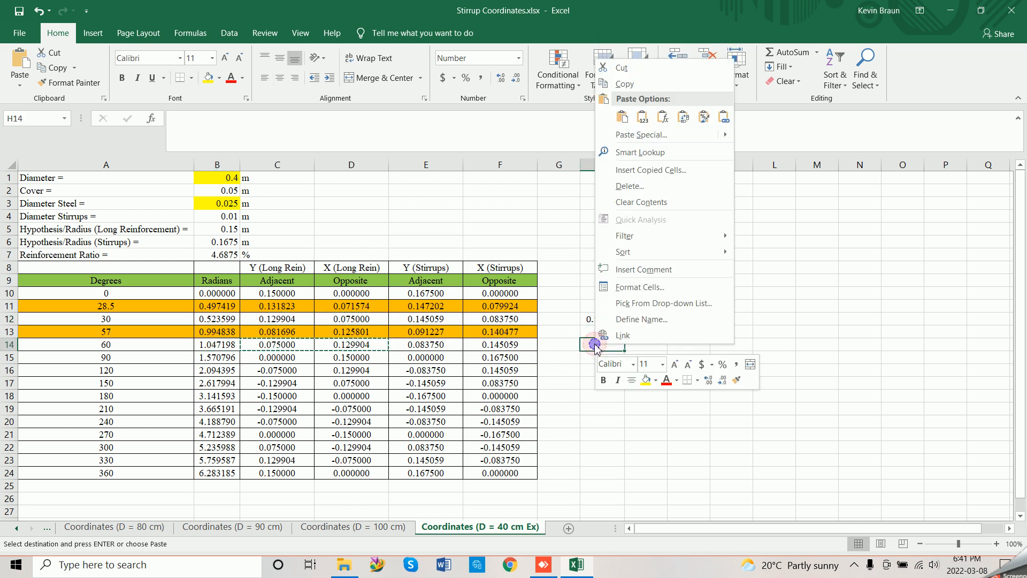
{"action": "left_click", "coordinate": [645, 123]}
Step: Label the pasted coordinate columns with Y in H8 and X in I8
{"action": "left_click", "coordinate": [609, 317]}
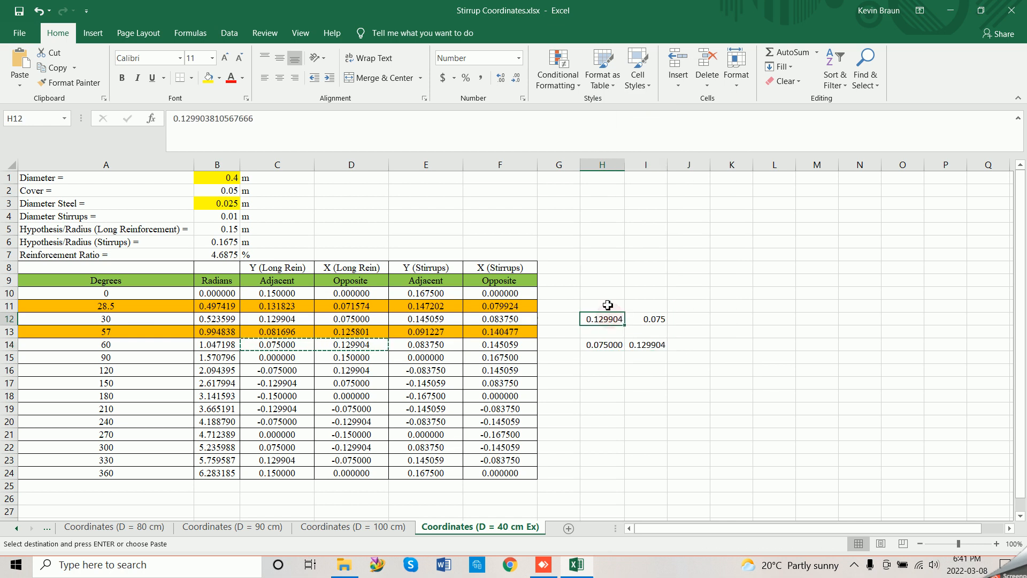
{"action": "left_click", "coordinate": [605, 271]}
{"action": "key", "text": "Escape"}
{"action": "type", "text": "X"}
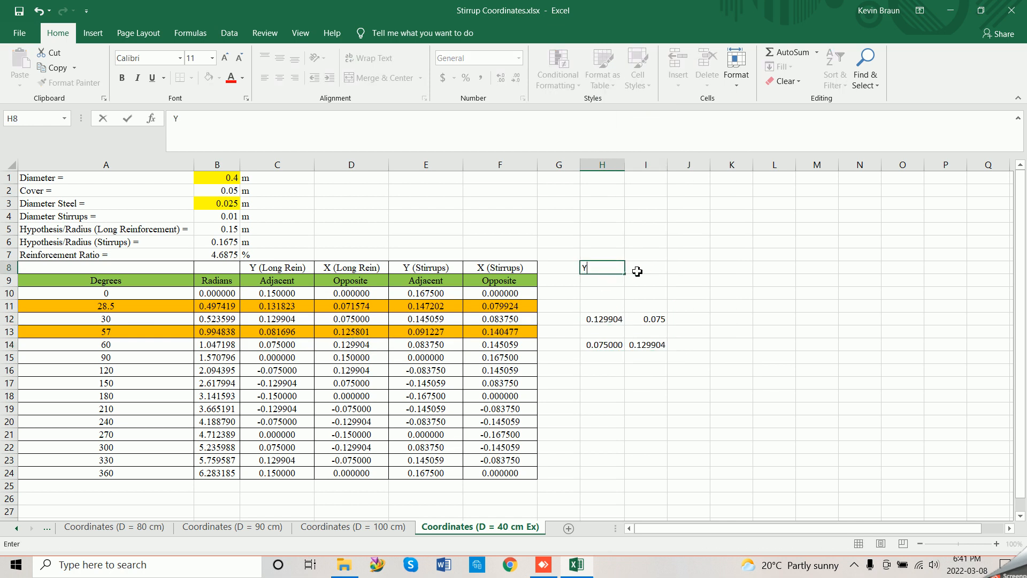
{"action": "left_click", "coordinate": [637, 271]}
{"action": "type", "text": "X"}
{"action": "key", "text": "Return"}
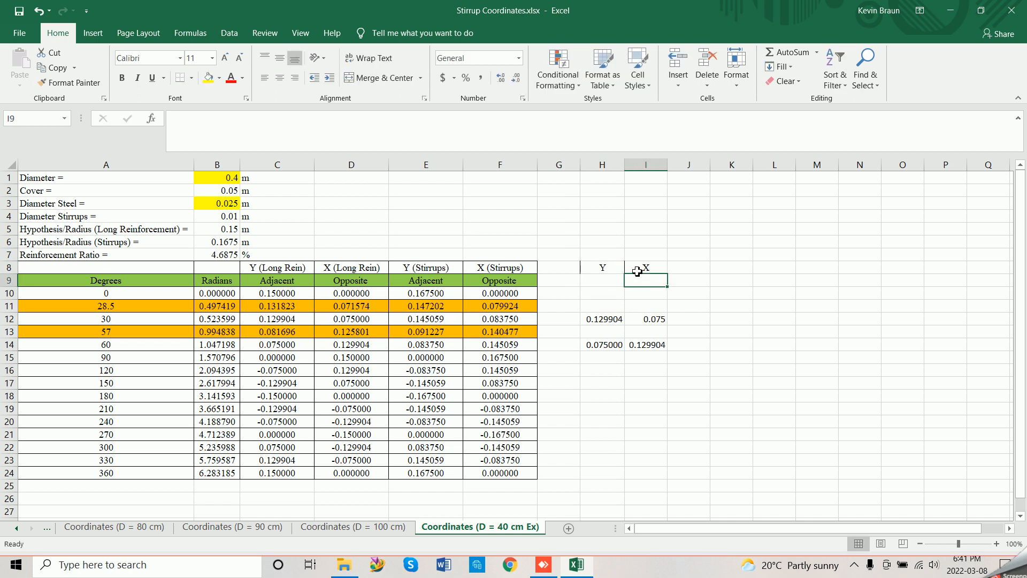
{"action": "left_click", "coordinate": [597, 319]}
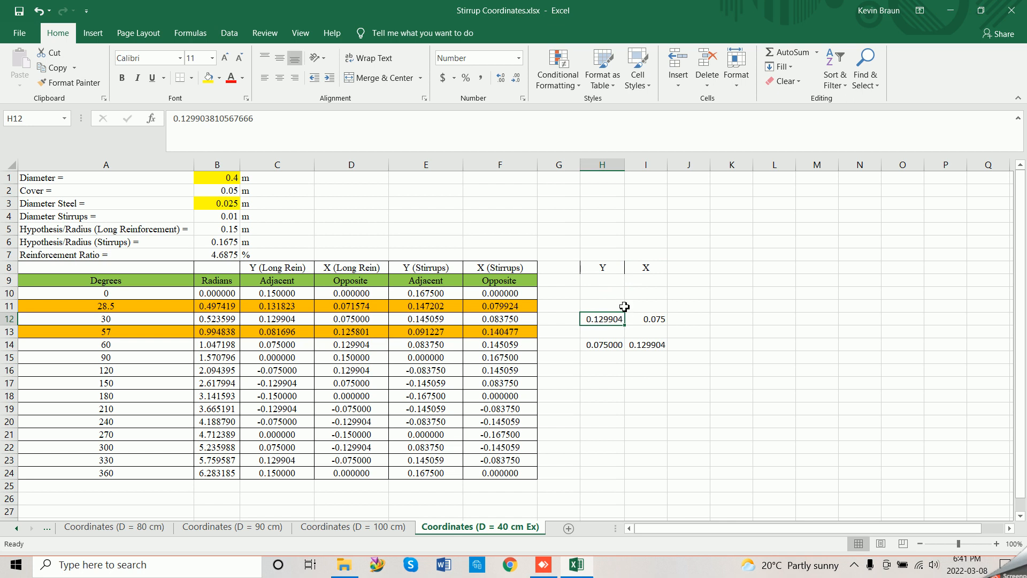
{"action": "double_click", "coordinate": [264, 120]}
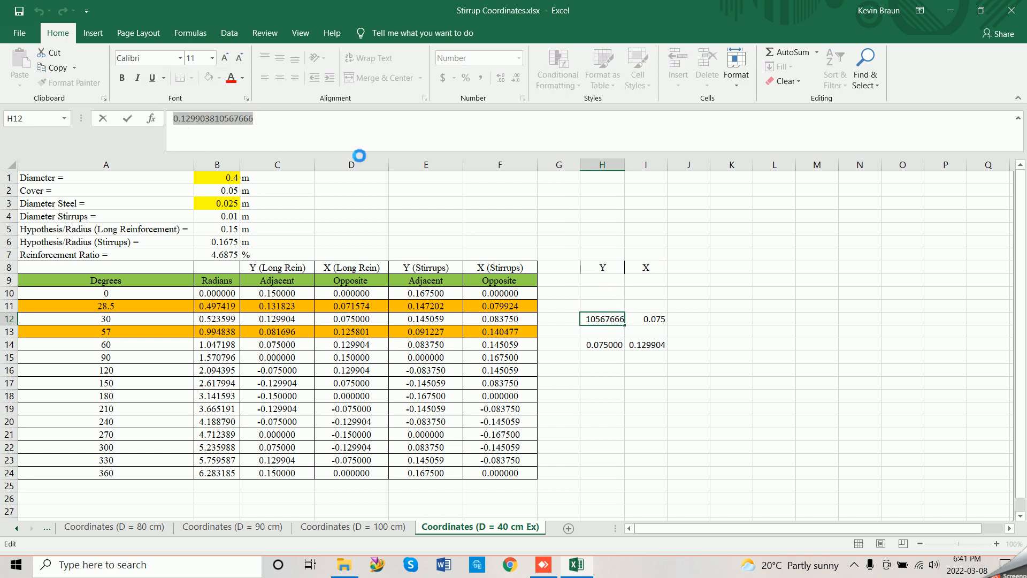
{"action": "left_click", "coordinate": [557, 569]}
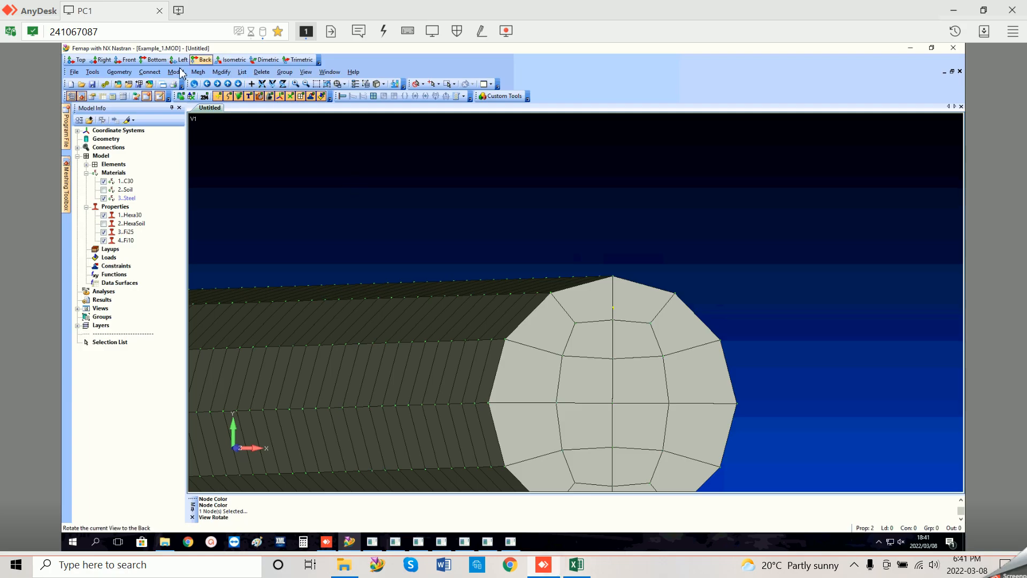
{"action": "left_click", "coordinate": [198, 72]}
{"action": "mouse_move", "coordinate": [244, 190]}
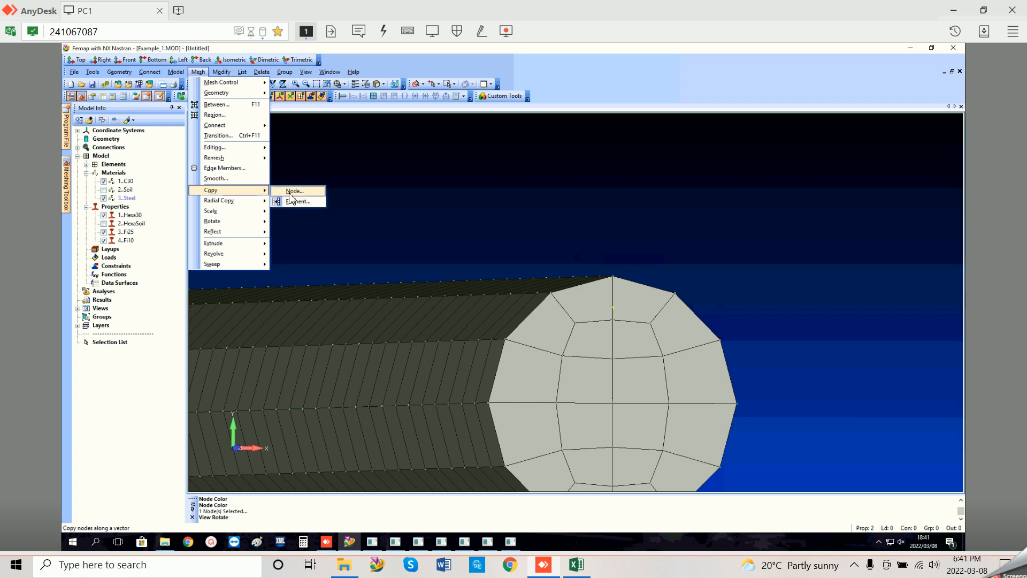
{"action": "left_click", "coordinate": [286, 191]}
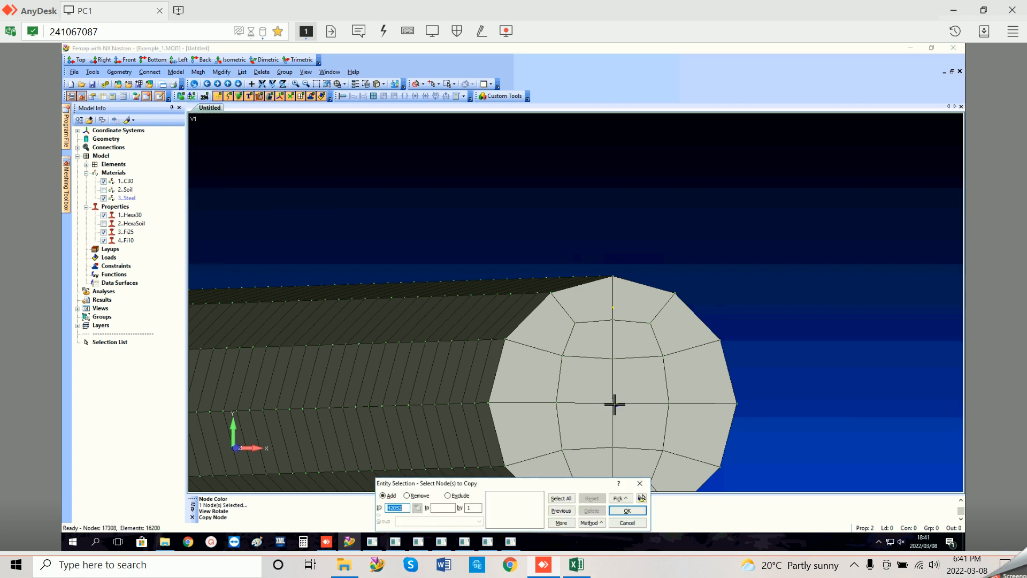
{"action": "middle_click_drag", "start_coordinate": [623, 404], "coordinate": [653, 406]}
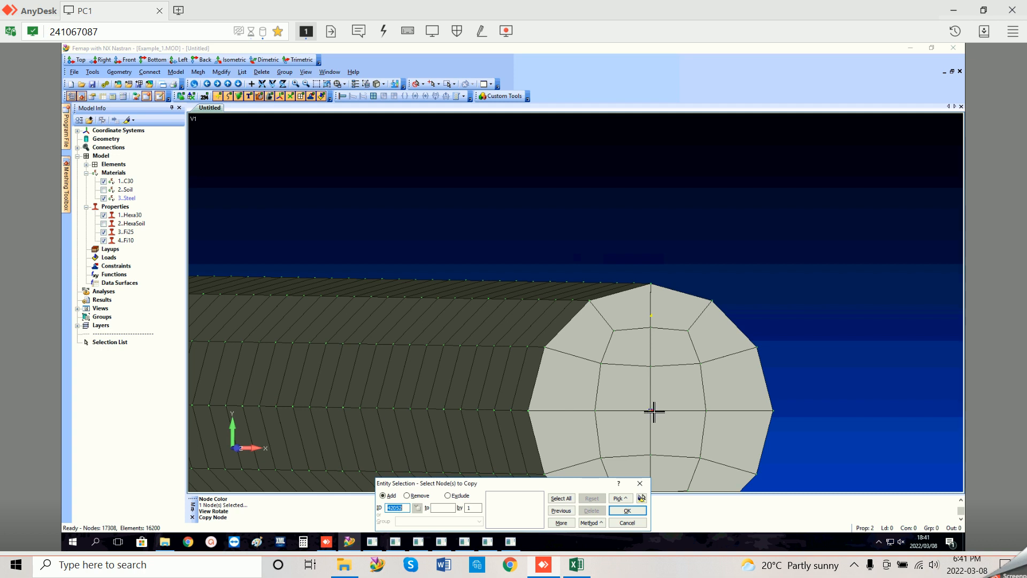
{"action": "left_click", "coordinate": [652, 411]}
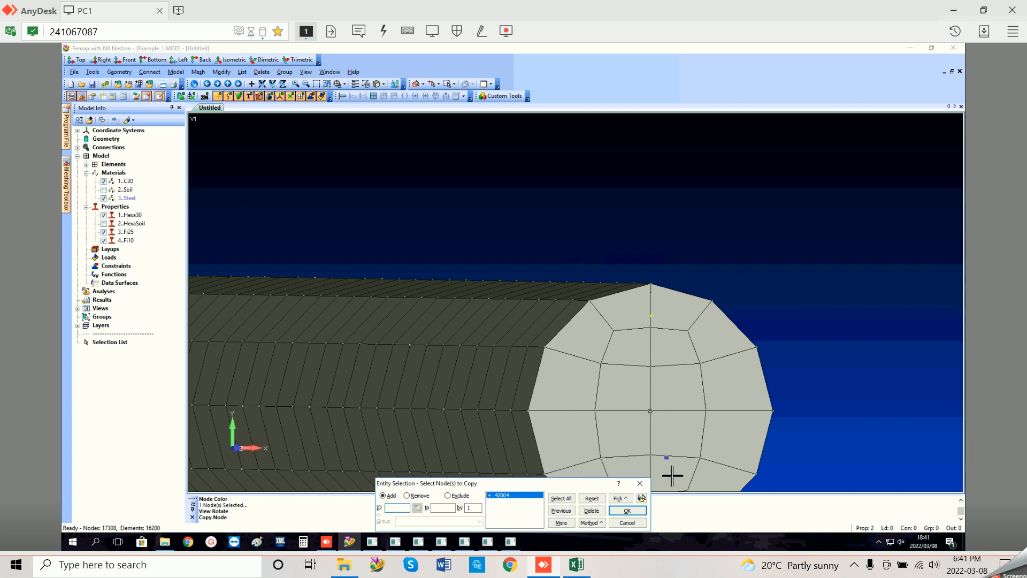
{"action": "left_click", "coordinate": [639, 483]}
{"action": "middle_click_drag", "start_coordinate": [663, 427], "coordinate": [633, 417]}
Step: Switch to Excel and clear the pasted coordinates from H12:I14
{"action": "left_click", "coordinate": [577, 564]}
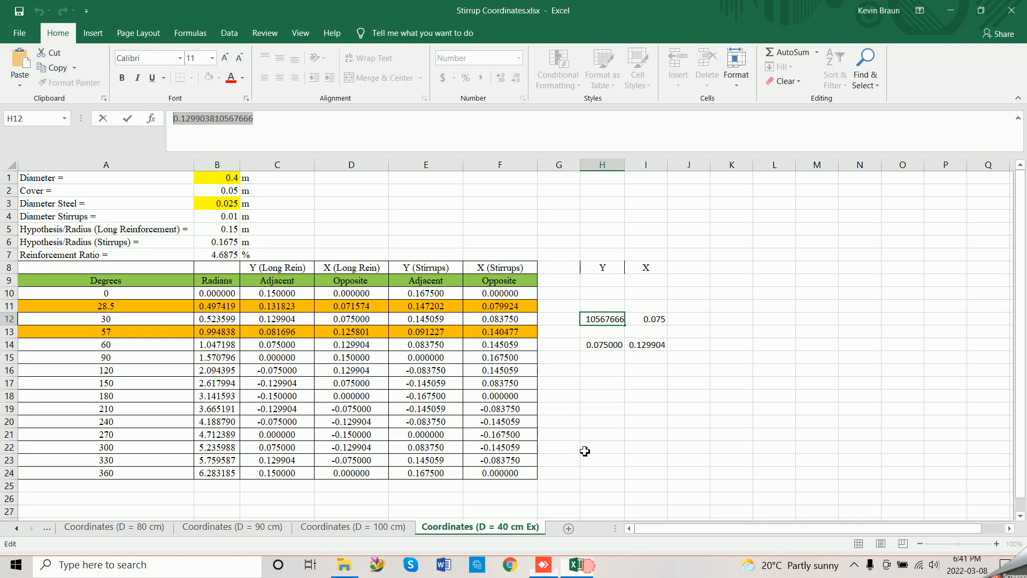
{"action": "left_click", "coordinate": [629, 347]}
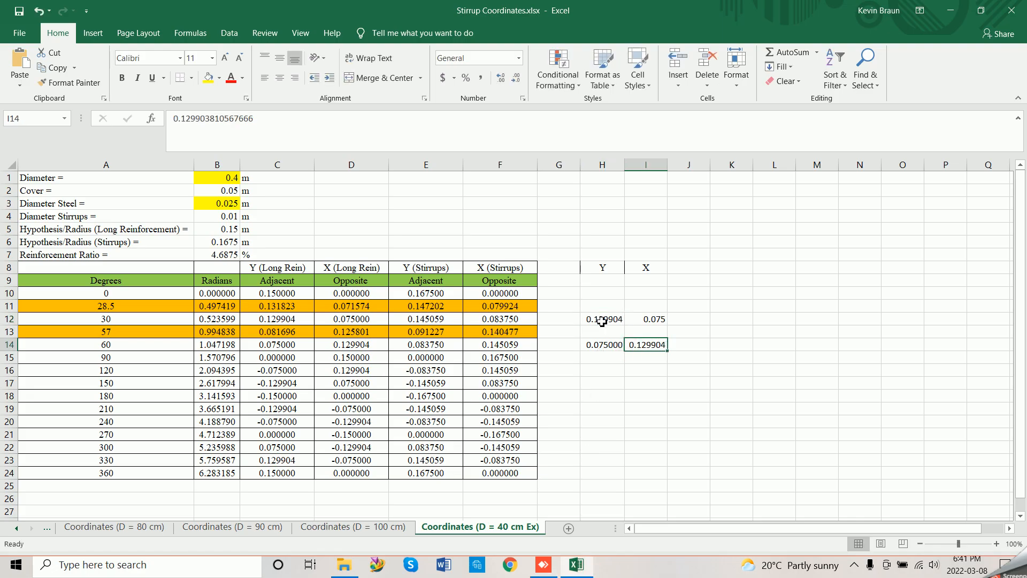
{"action": "left_click_drag", "start_coordinate": [602, 321], "coordinate": [619, 331]}
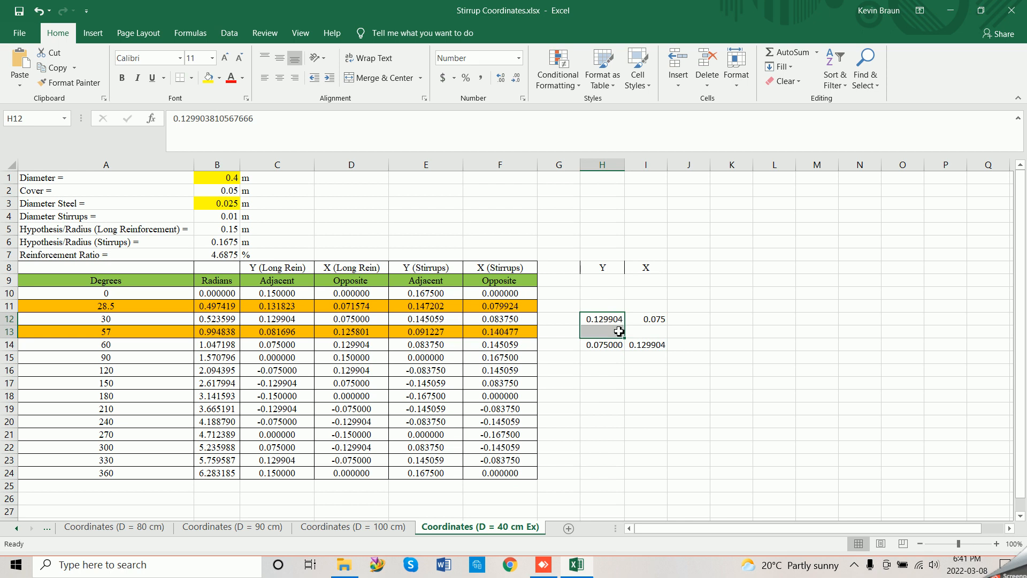
{"action": "left_click_drag", "start_coordinate": [614, 325], "coordinate": [650, 344]}
{"action": "key", "text": "Delete"}
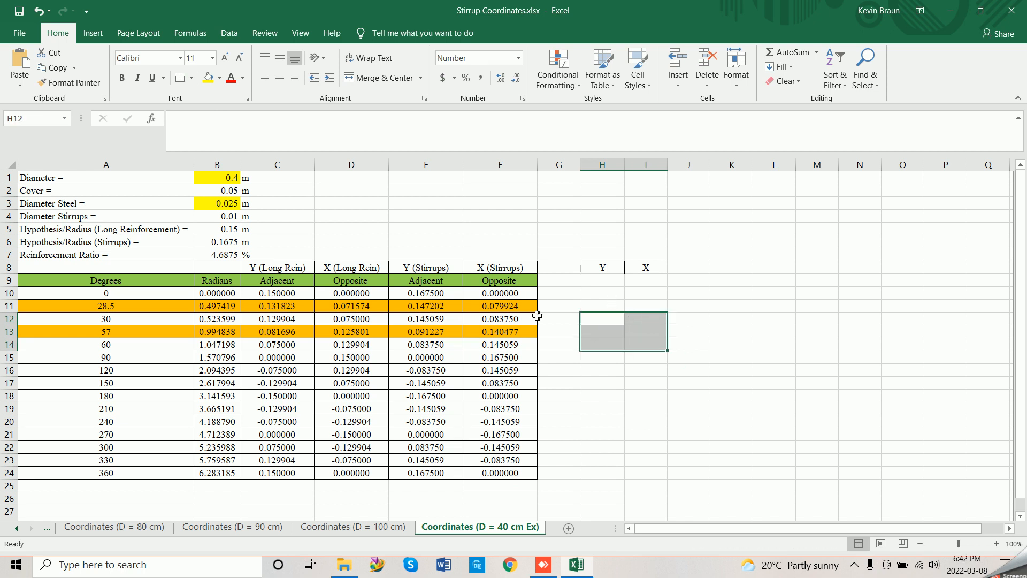
Step: Enter the formula =C10-C12 in H12 to calculate the Y offset between the 0- and 30-degree bars
{"action": "left_click", "coordinate": [594, 321]}
{"action": "type", "text": "="}
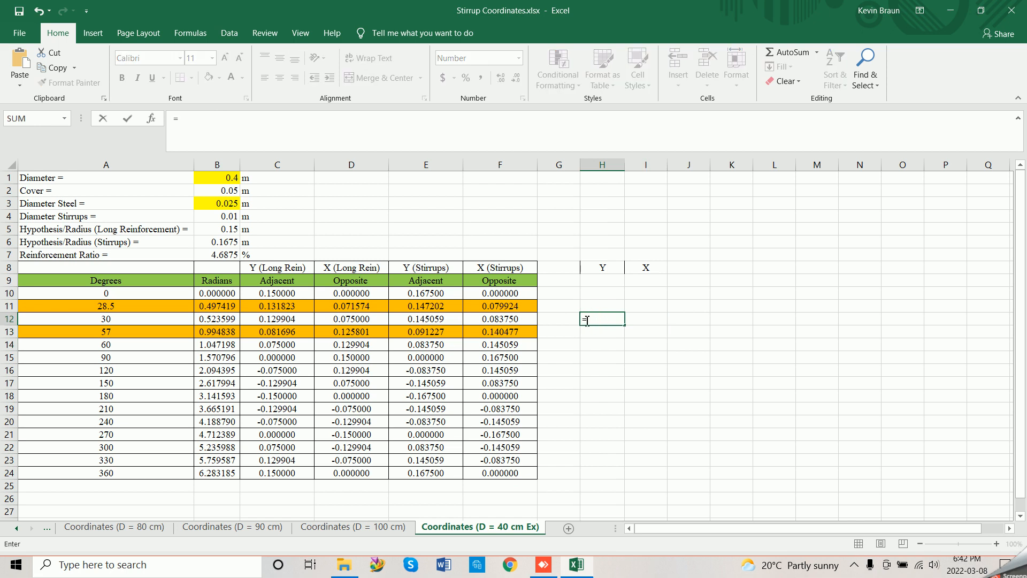
{"action": "left_click", "coordinate": [287, 294]}
{"action": "type", "text": "-"}
{"action": "left_click", "coordinate": [288, 324]}
{"action": "key", "text": "Return"}
Step: Copy the calculated Y offset from H12 into I12 as a value only
{"action": "left_click", "coordinate": [610, 320]}
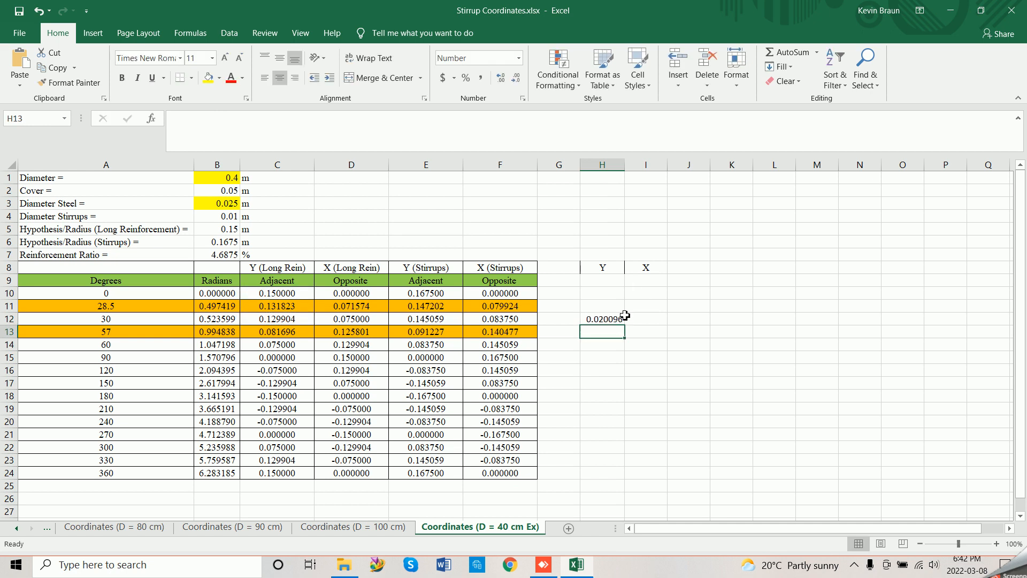
{"action": "key", "text": "ctrl+c"}
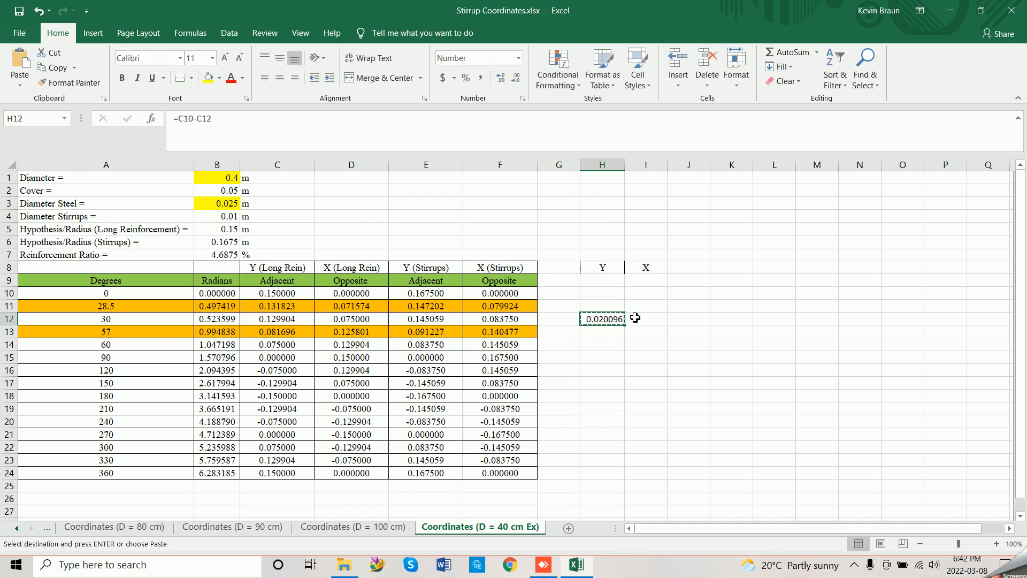
{"action": "right_click", "coordinate": [645, 319]}
{"action": "left_click", "coordinate": [681, 90]}
{"action": "left_click", "coordinate": [648, 302]}
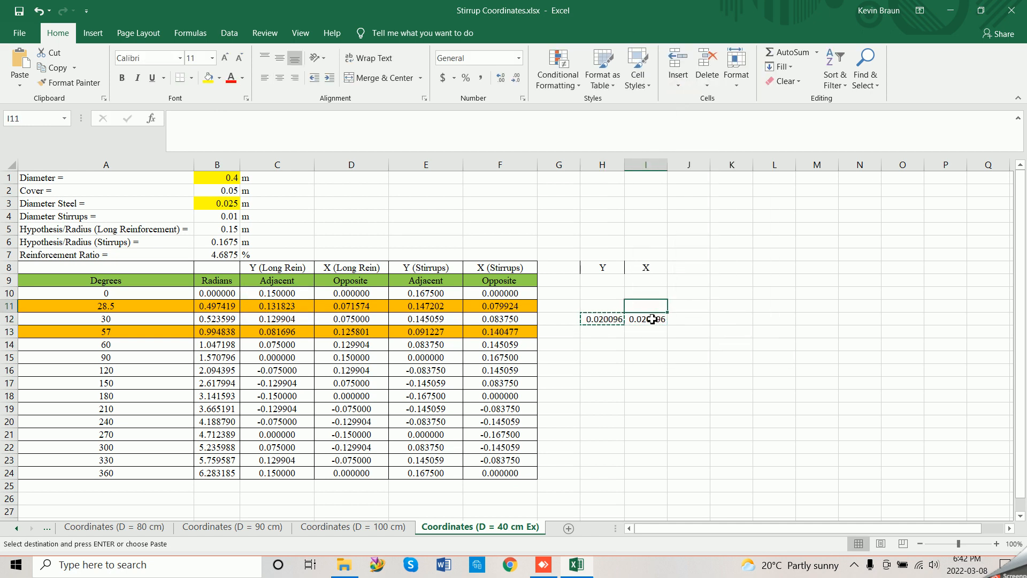
{"action": "left_click", "coordinate": [652, 320]}
{"action": "key", "text": "Escape"}
{"action": "double_click", "coordinate": [295, 128]}
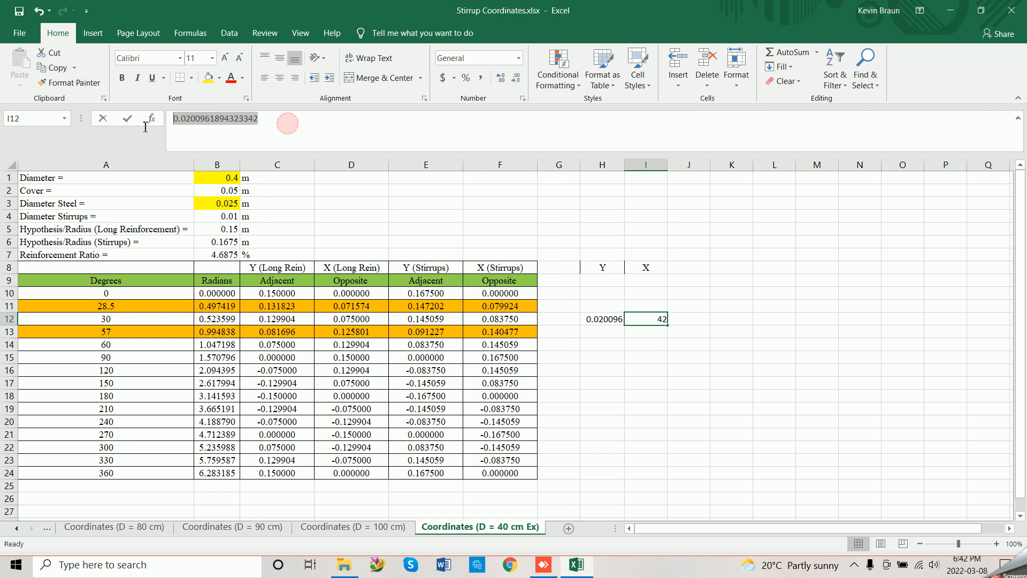
{"action": "left_click", "coordinate": [501, 396]}
{"action": "left_click", "coordinate": [612, 331]}
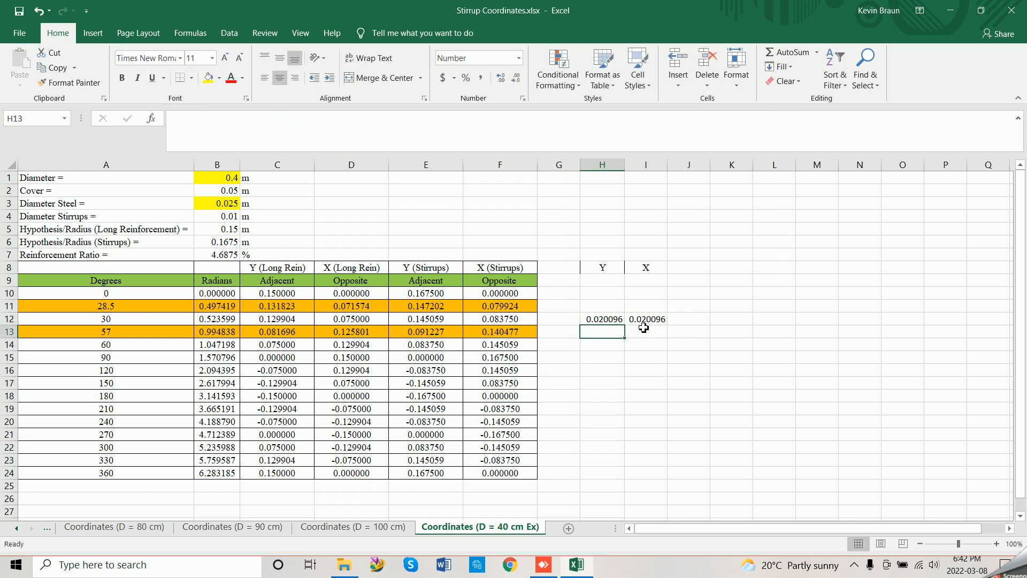
{"action": "left_click", "coordinate": [719, 316]}
{"action": "type", "text": "="}
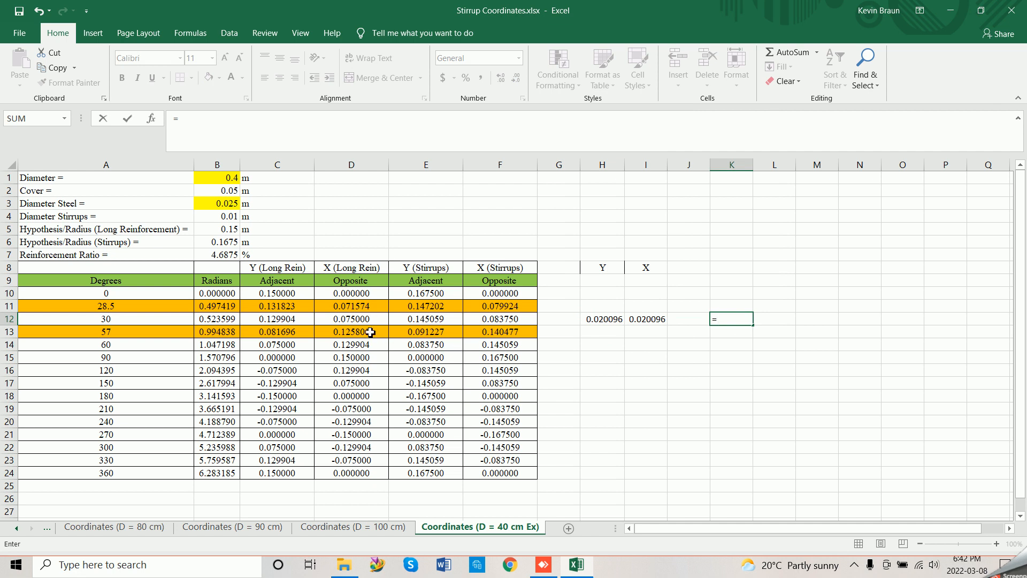
{"action": "key", "text": "Escape"}
{"action": "left_click", "coordinate": [359, 320]}
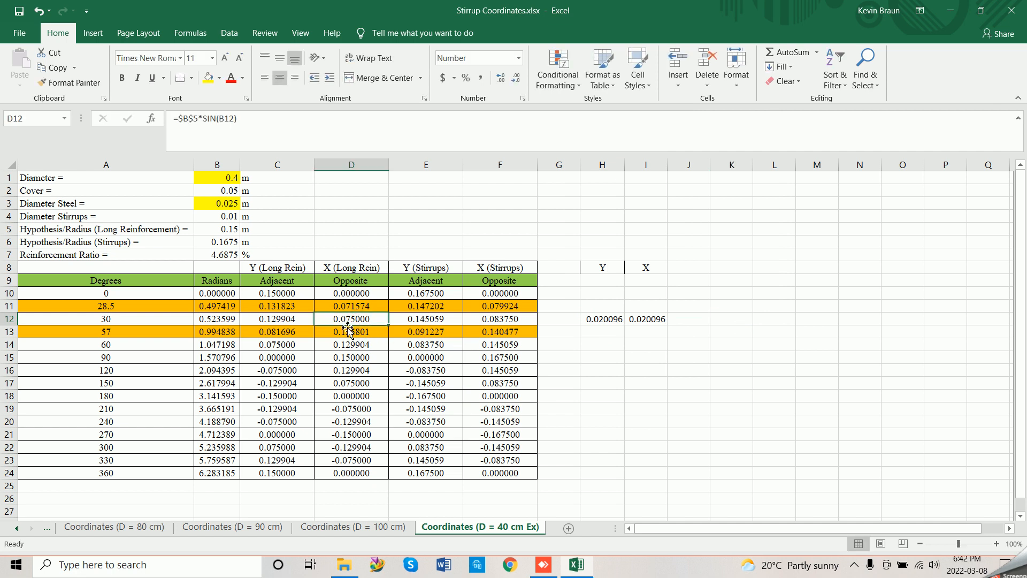
Step: Copy the full value 0.0200961894323342 from I12 and switch to the Femap session in AnyDesk
{"action": "double_click", "coordinate": [636, 319]}
{"action": "key", "text": "F9"}
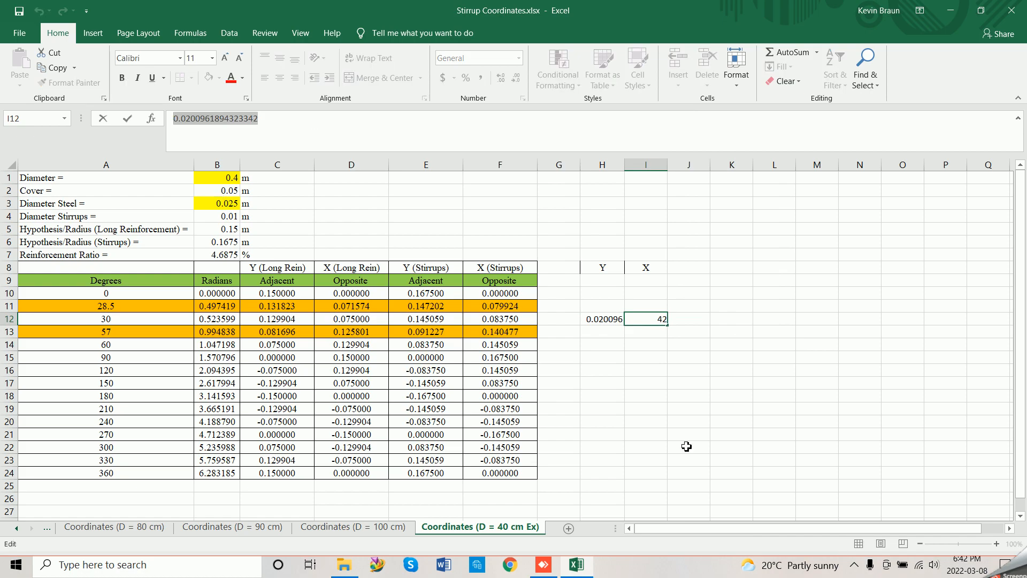
{"action": "left_click", "coordinate": [543, 564]}
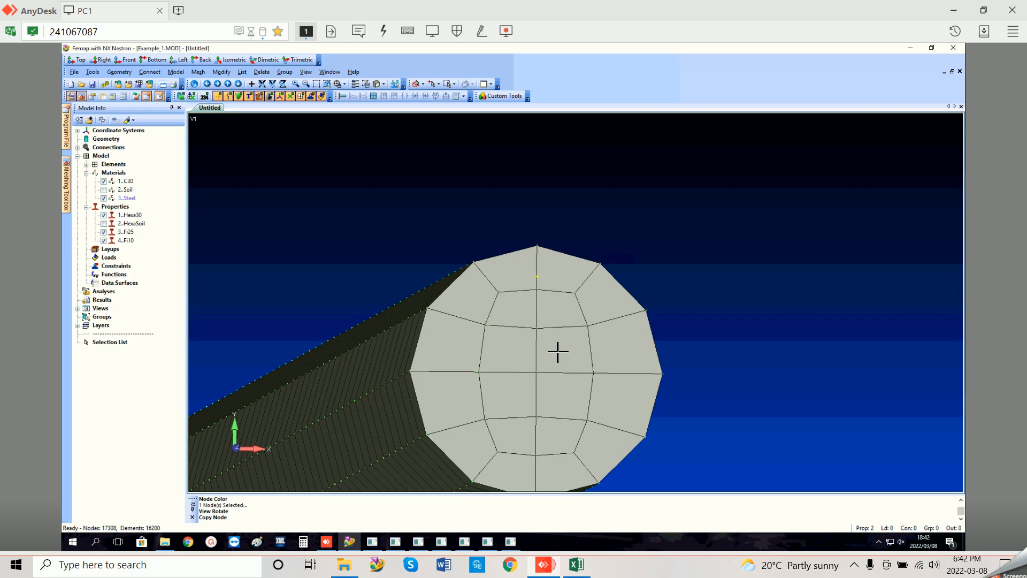
Step: Copy the yellow node near the pile face's upper edge once, 0.0200961894323342 along the negative global Y axis
{"action": "left_click", "coordinate": [198, 72]}
{"action": "mouse_move", "coordinate": [214, 190]}
{"action": "left_click", "coordinate": [281, 190]}
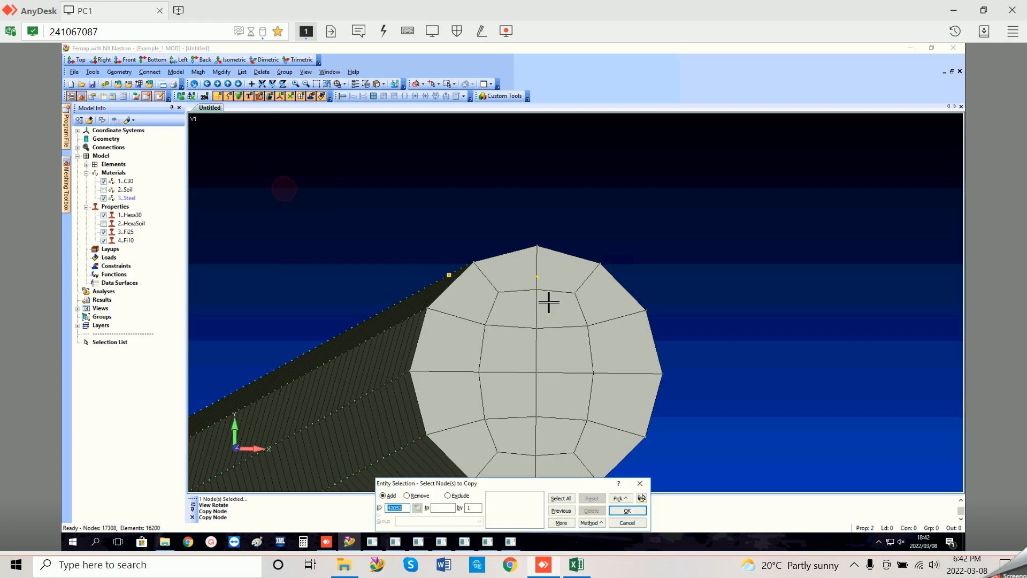
{"action": "left_click", "coordinate": [538, 278]}
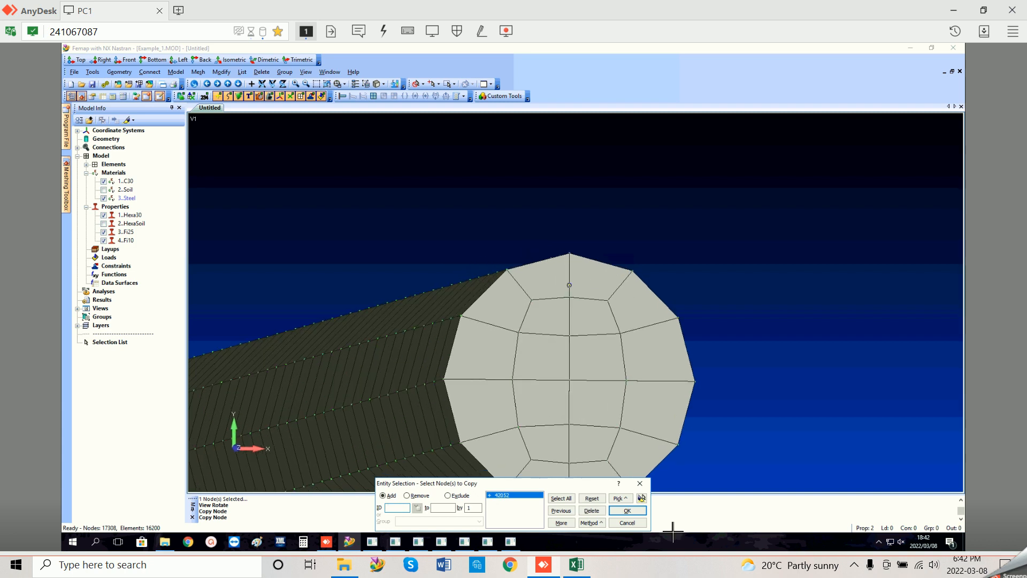
{"action": "left_click", "coordinate": [631, 511]}
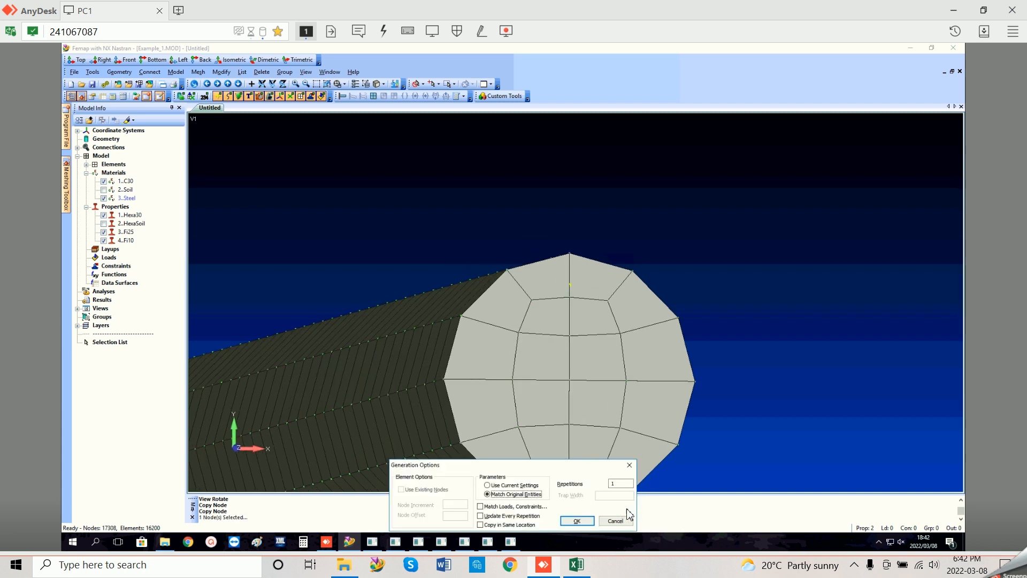
{"action": "left_click", "coordinate": [588, 524]}
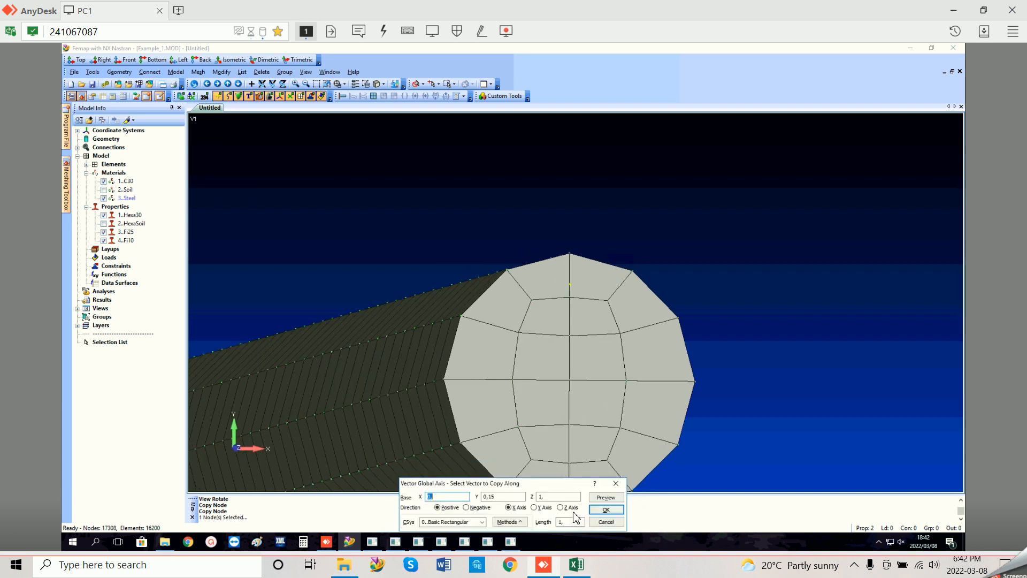
{"action": "left_click", "coordinate": [466, 507]}
{"action": "left_click", "coordinate": [534, 507]}
{"action": "left_click", "coordinate": [576, 522]}
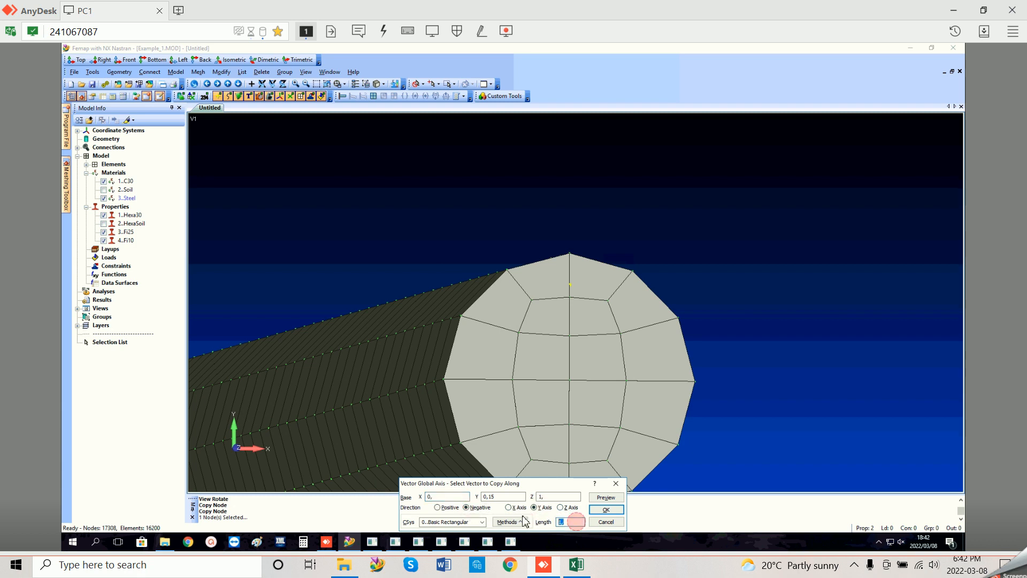
{"action": "left_click", "coordinate": [606, 509]}
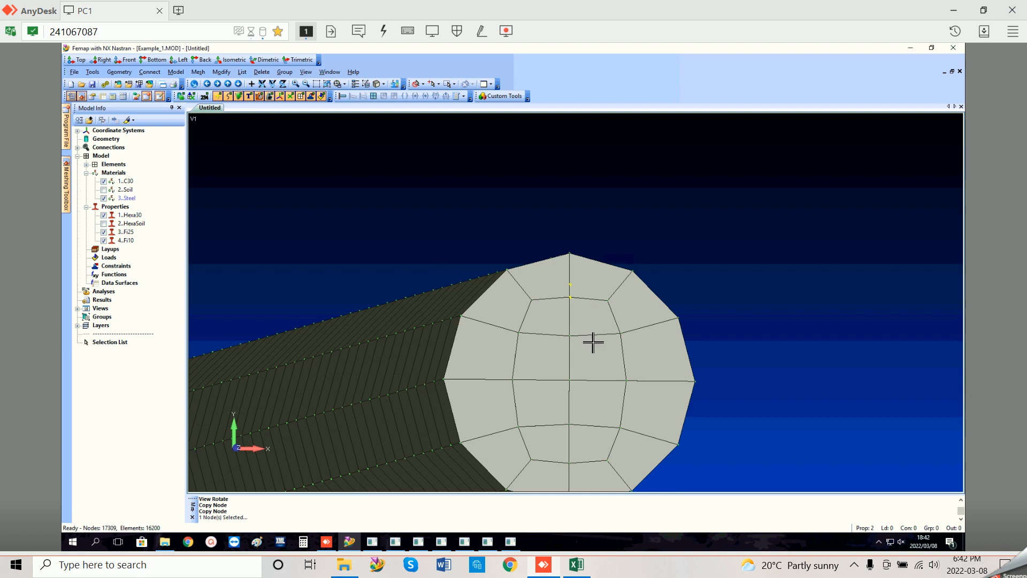
Step: Move the newly copied node by 0.075 along the positive global X axis
{"action": "left_click", "coordinate": [316, 84]}
{"action": "left_click", "coordinate": [555, 291]}
{"action": "left_click", "coordinate": [589, 308]}
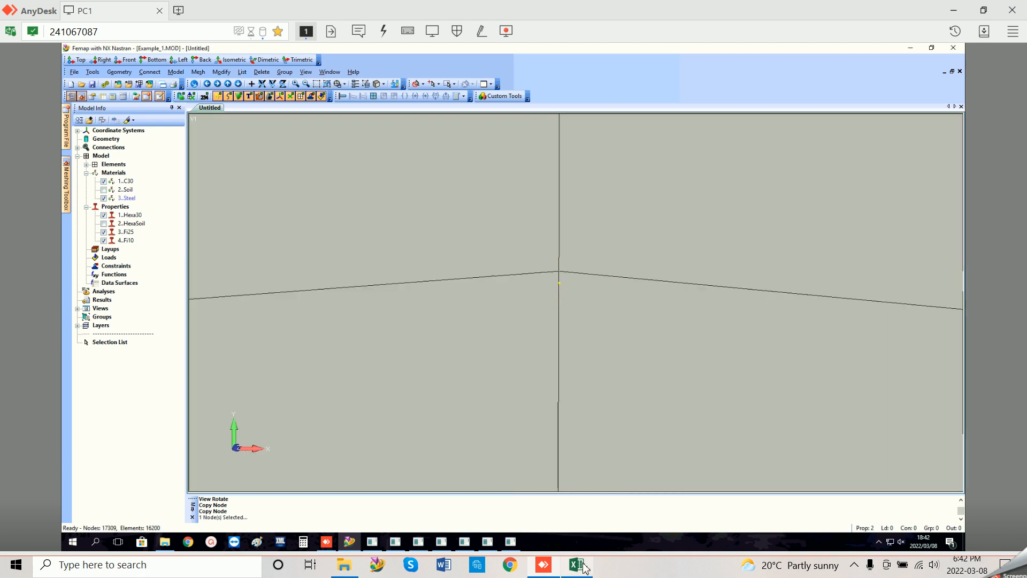
{"action": "left_click", "coordinate": [220, 71]}
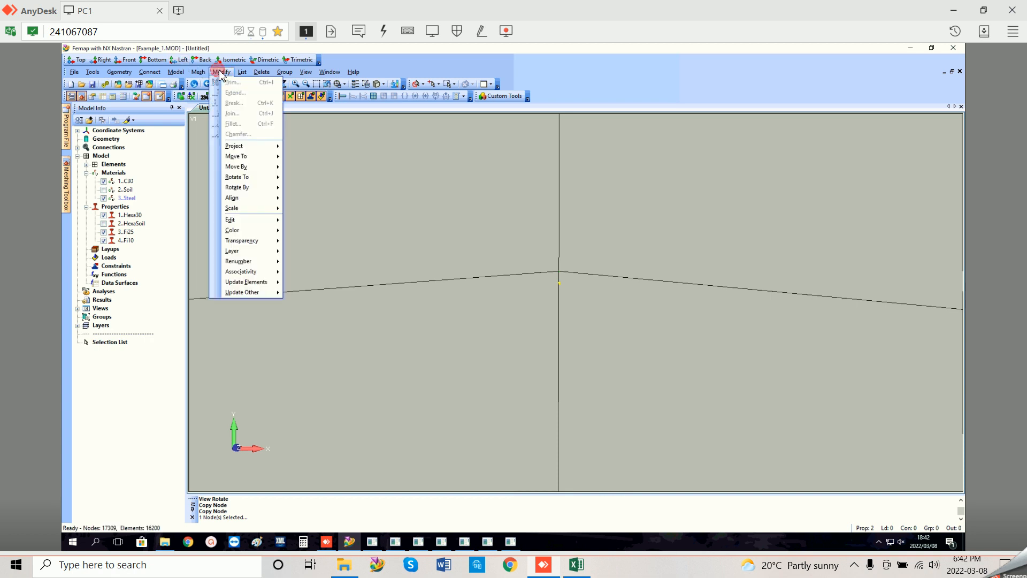
{"action": "mouse_move", "coordinate": [262, 169]}
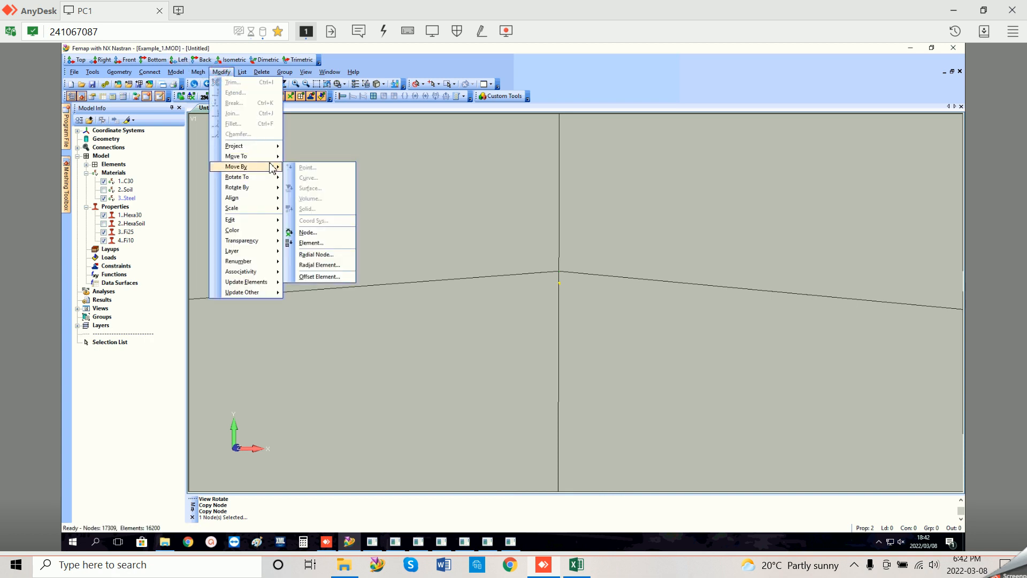
{"action": "left_click", "coordinate": [307, 232]}
{"action": "left_click", "coordinate": [560, 284]}
{"action": "left_click", "coordinate": [637, 509]}
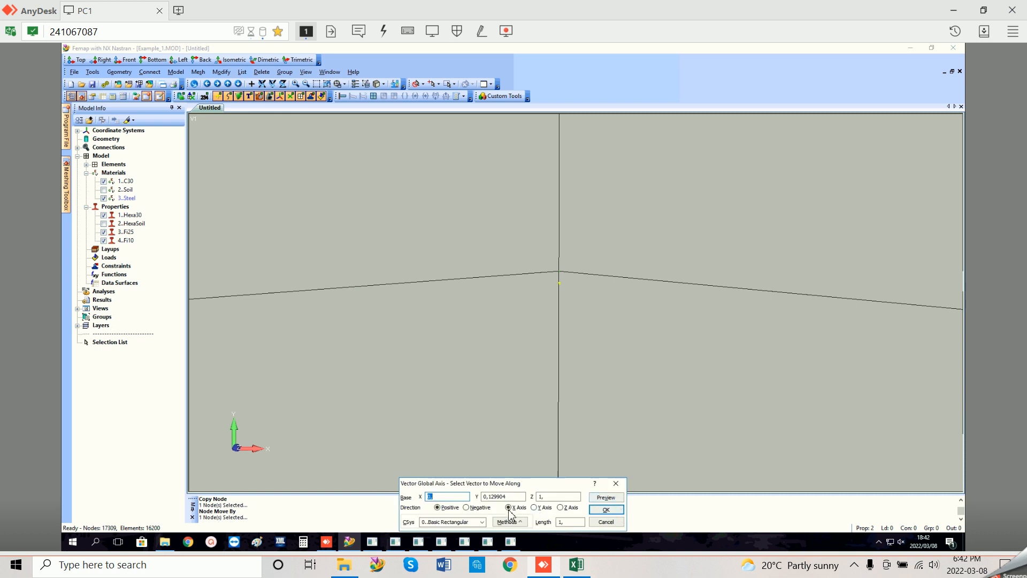
{"action": "left_click", "coordinate": [577, 565]}
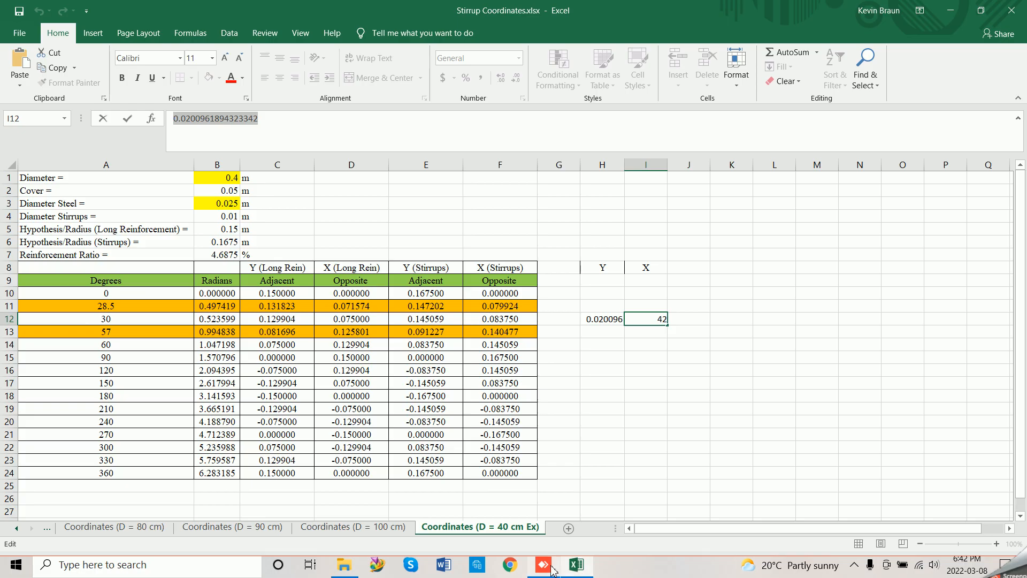
{"action": "left_click", "coordinate": [551, 566]}
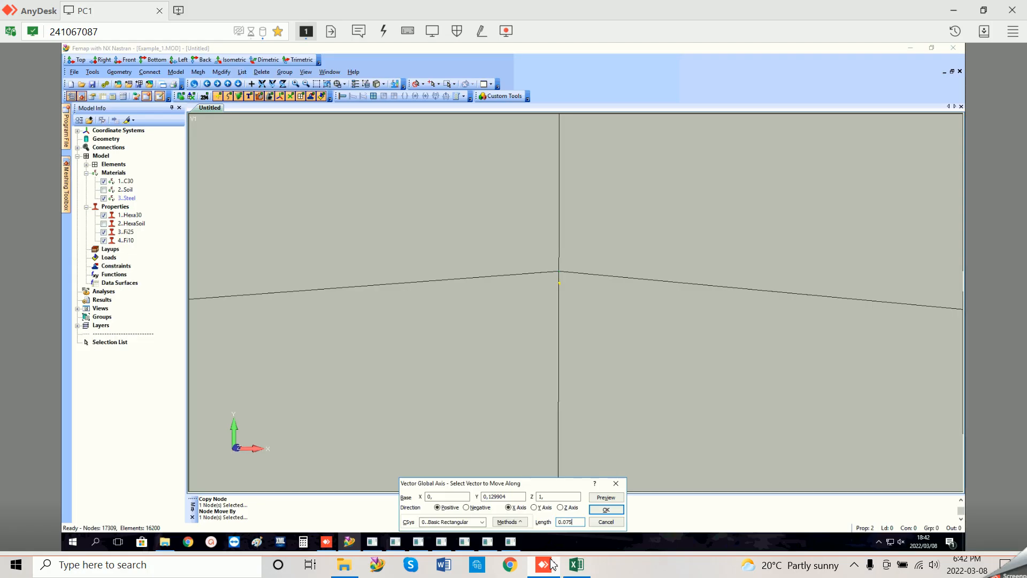
{"action": "key", "text": "Return"}
{"action": "scroll", "coordinate": [574, 413], "scroll_direction": "down", "scroll_amount": 5}
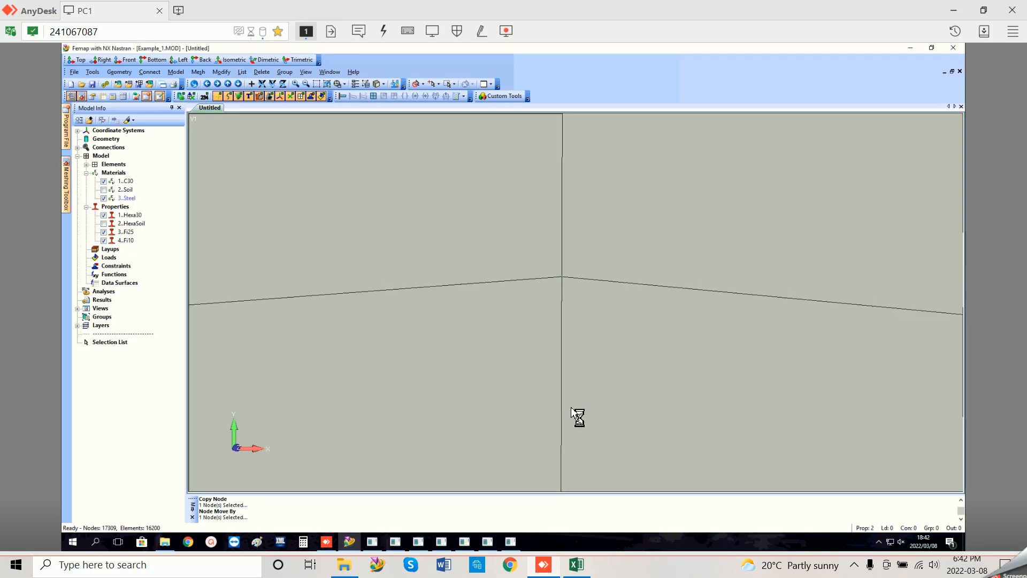
{"action": "scroll", "coordinate": [706, 345], "scroll_direction": "down", "scroll_amount": 3}
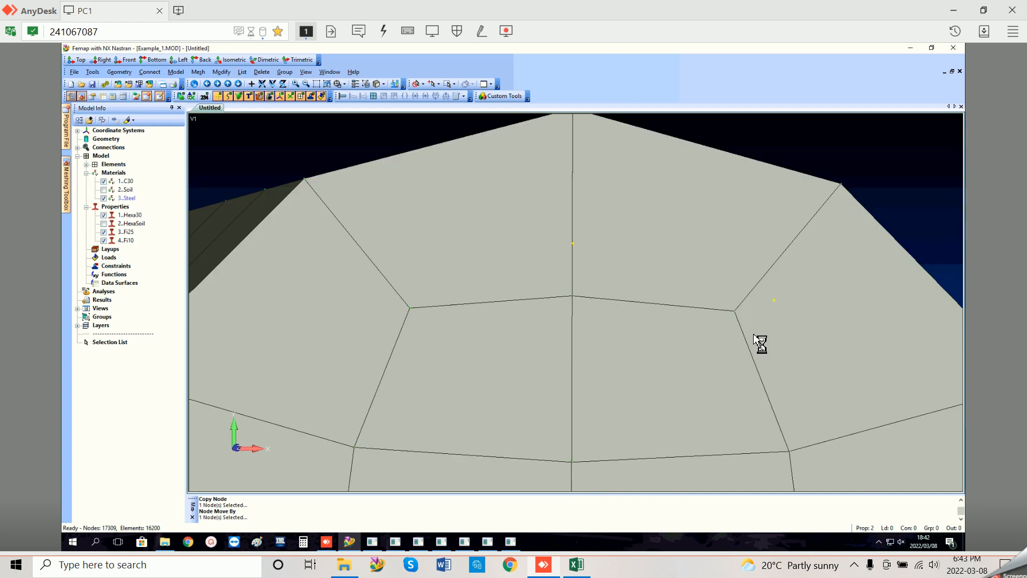
{"action": "scroll", "coordinate": [751, 326], "scroll_direction": "down", "scroll_amount": 3}
{"action": "scroll", "coordinate": [711, 310], "scroll_direction": "down", "scroll_amount": 2}
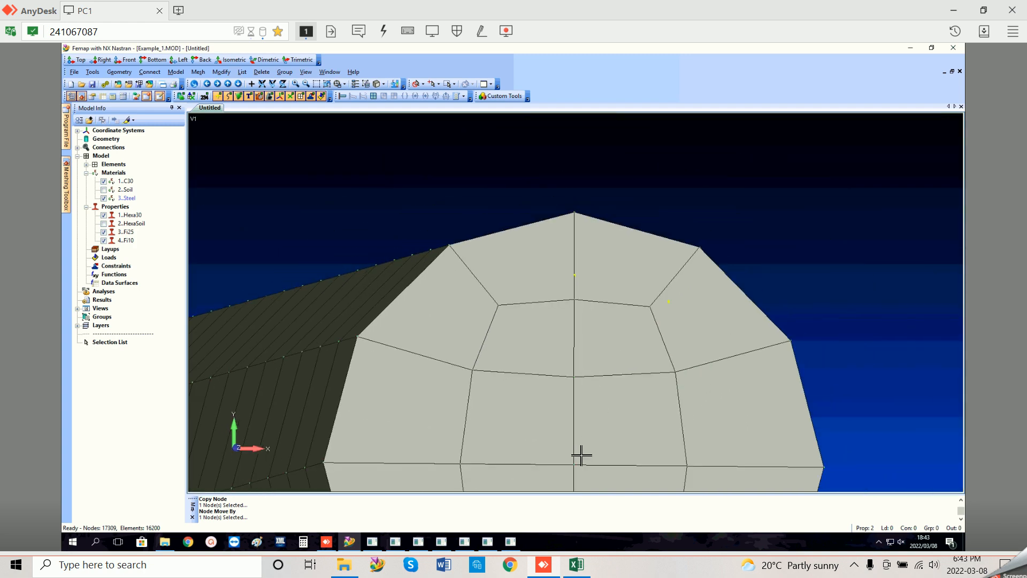
Step: Switch to Excel and enter the formula =C12-C14 in H14 for the Y offset between the 30- and 60-degree bars
{"action": "left_click", "coordinate": [576, 567]}
{"action": "left_click", "coordinate": [601, 369]}
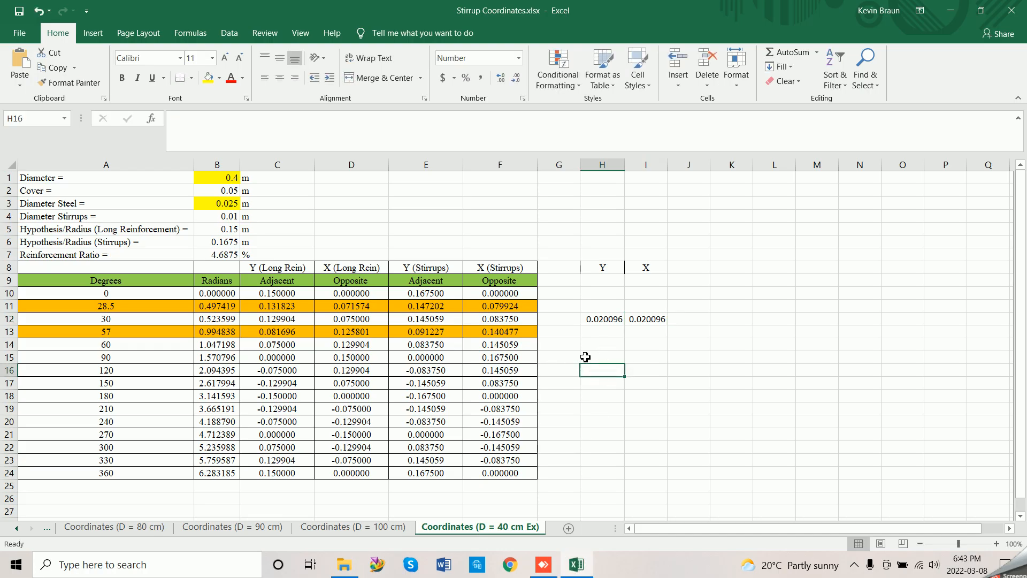
{"action": "left_click", "coordinate": [601, 345]}
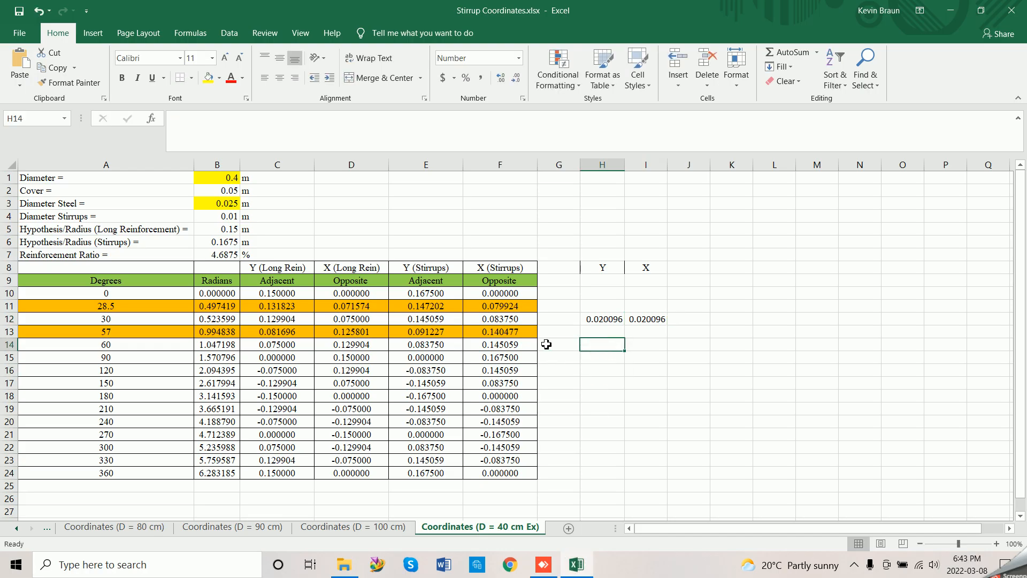
{"action": "type", "text": "="}
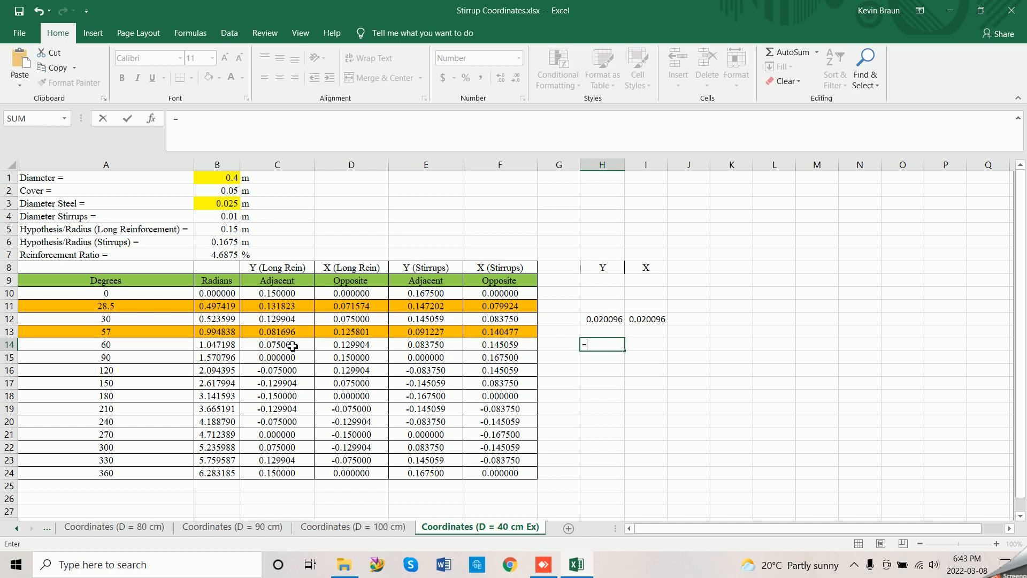
{"action": "left_click", "coordinate": [292, 346]}
{"action": "key", "text": "BackSpace"}
{"action": "key", "text": "BackSpace"}
{"action": "key", "text": "BackSpace"}
{"action": "left_click", "coordinate": [267, 322]}
{"action": "type", "text": "-"}
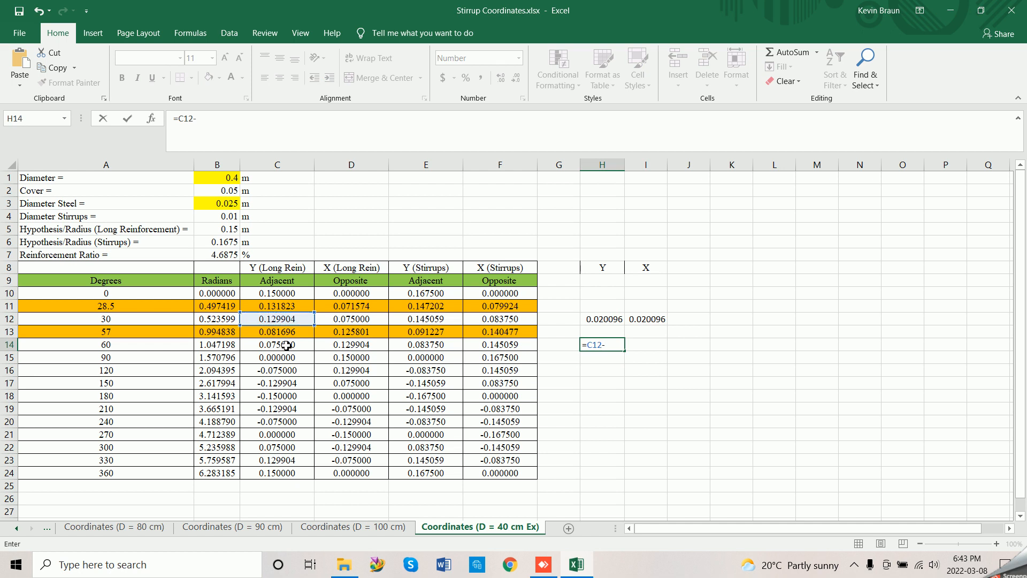
{"action": "left_click", "coordinate": [287, 345]}
{"action": "key", "text": "Return"}
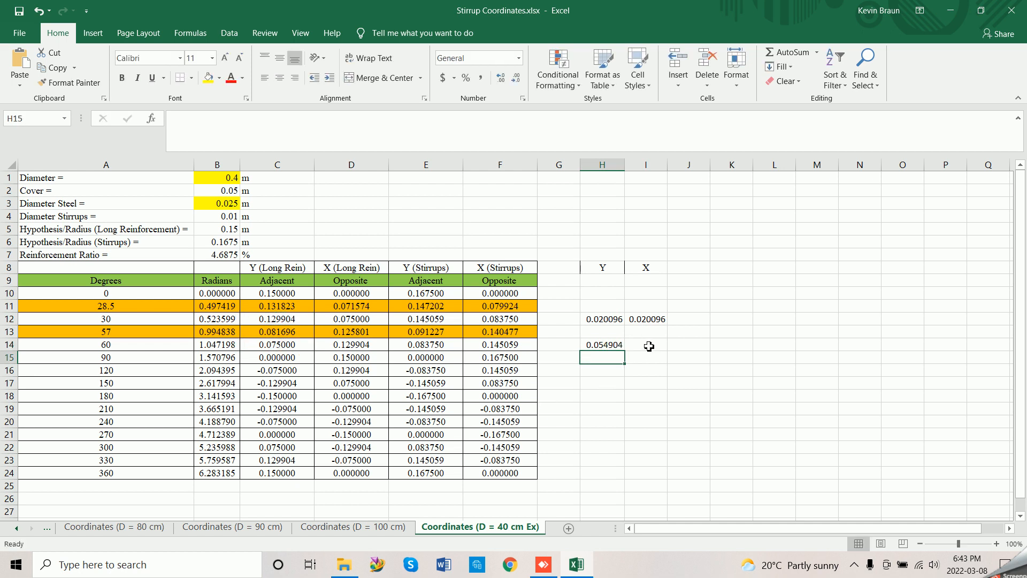
Step: Copy the Y offset in H14 and paste it as a plain value into I14
{"action": "left_click", "coordinate": [596, 346]}
{"action": "key", "text": "ctrl+c"}
{"action": "right_click", "coordinate": [656, 347]}
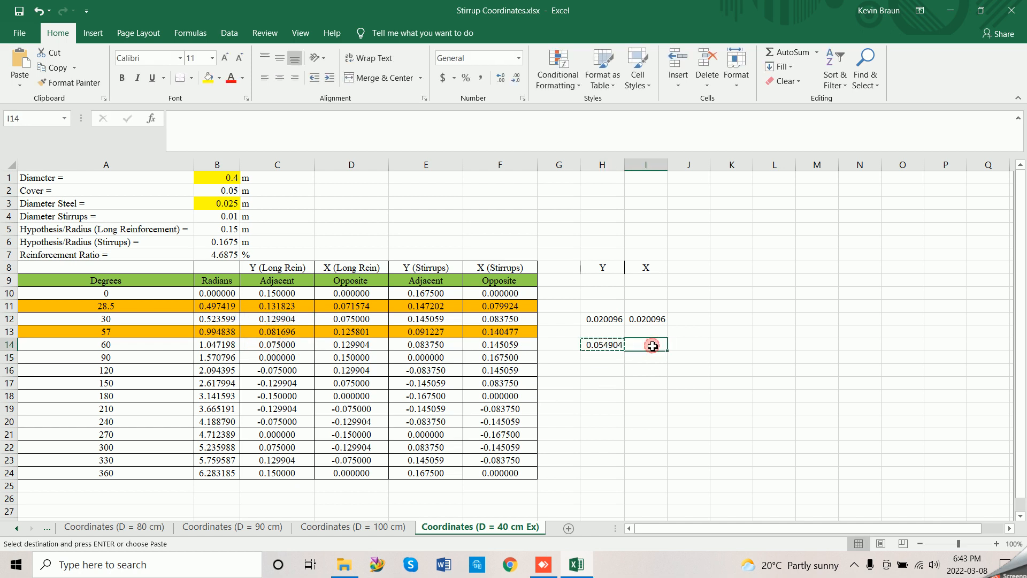
{"action": "left_click", "coordinate": [704, 122]}
Step: Enter the formula =D14-D12 in K14 for the X offset between the 30- and 60-degree bars
{"action": "left_click", "coordinate": [737, 340]}
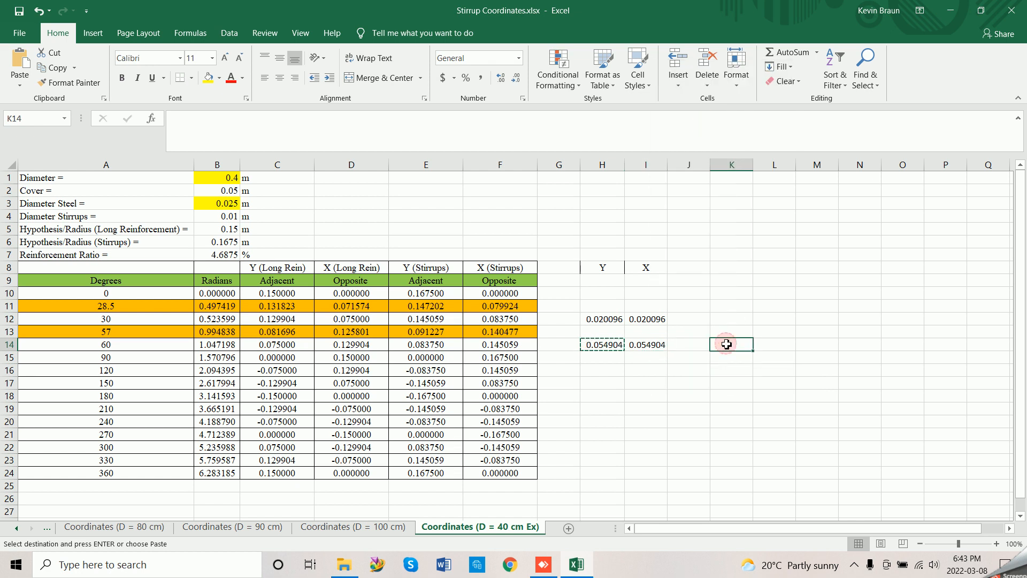
{"action": "type", "text": "="}
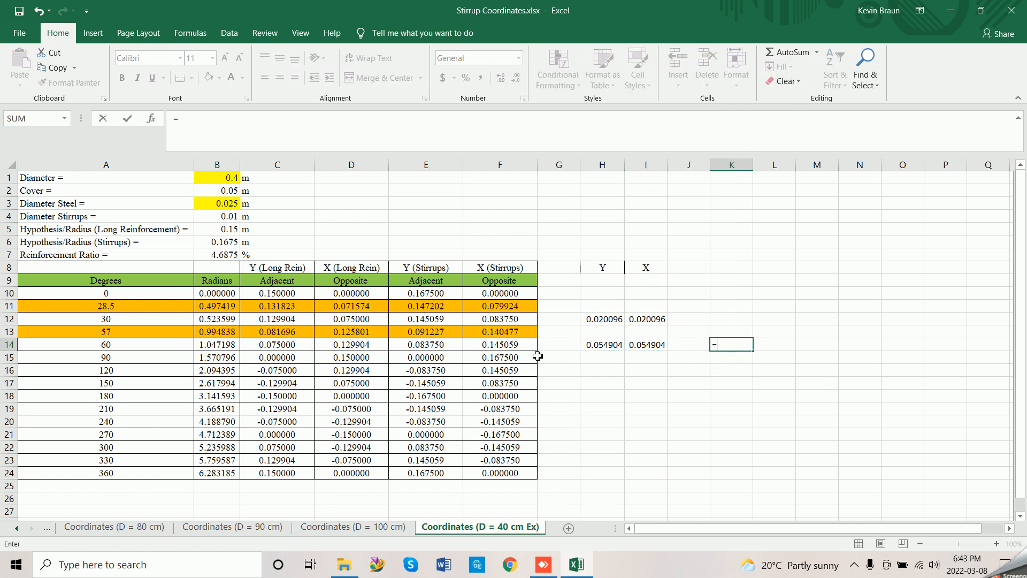
{"action": "left_click", "coordinate": [362, 347]}
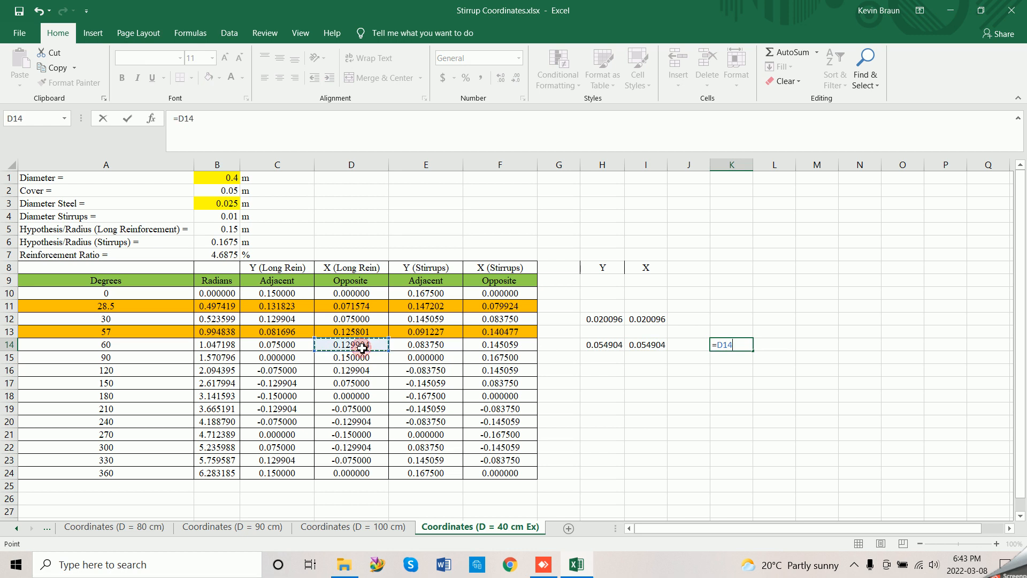
{"action": "type", "text": "-"}
{"action": "left_click", "coordinate": [364, 320]}
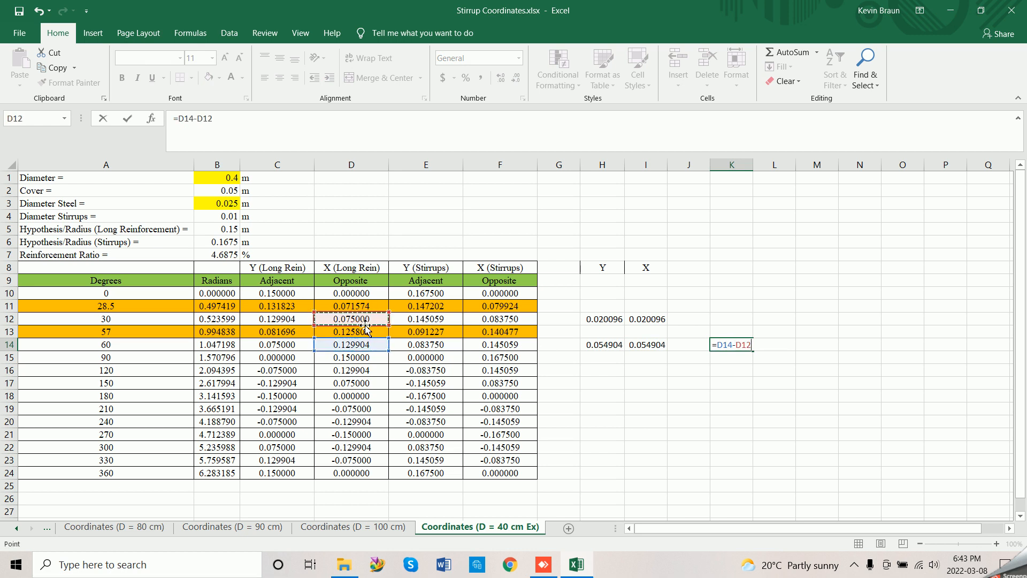
{"action": "key", "text": "Return"}
Step: Copy the X offset in K14 and paste it as a plain value into L14
{"action": "left_click", "coordinate": [727, 345]}
{"action": "key", "text": "ctrl+c"}
{"action": "left_click", "coordinate": [769, 343]}
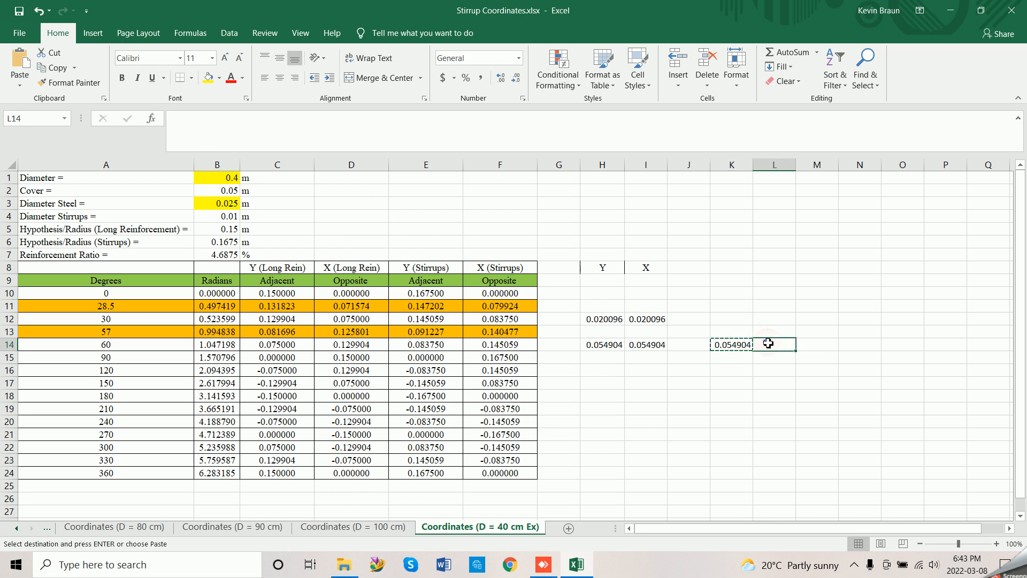
{"action": "right_click", "coordinate": [769, 342]}
{"action": "left_click", "coordinate": [816, 115]}
{"action": "left_click", "coordinate": [816, 355]}
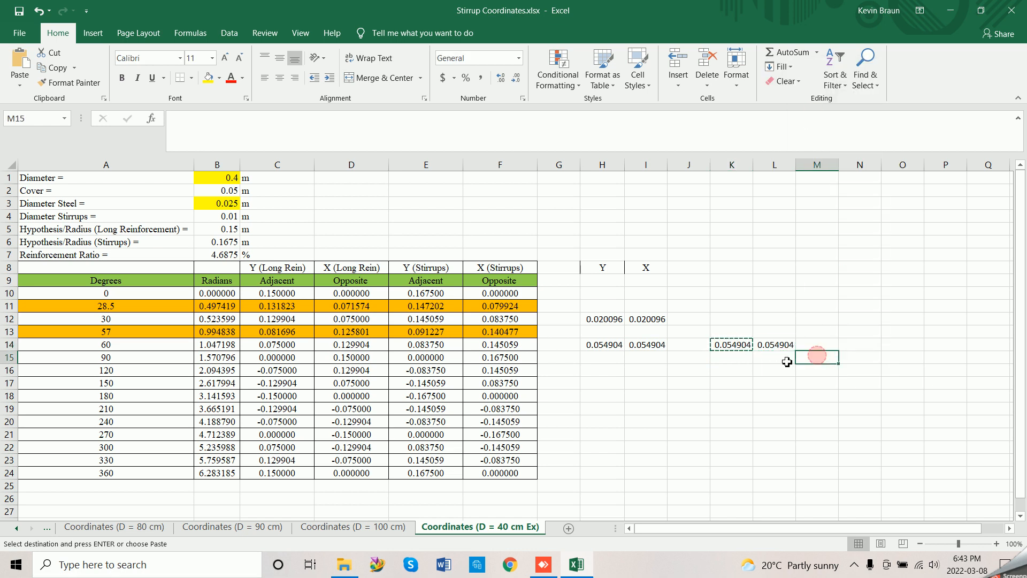
{"action": "left_click", "coordinate": [787, 362]}
{"action": "key", "text": "Escape"}
{"action": "left_click", "coordinate": [781, 348]}
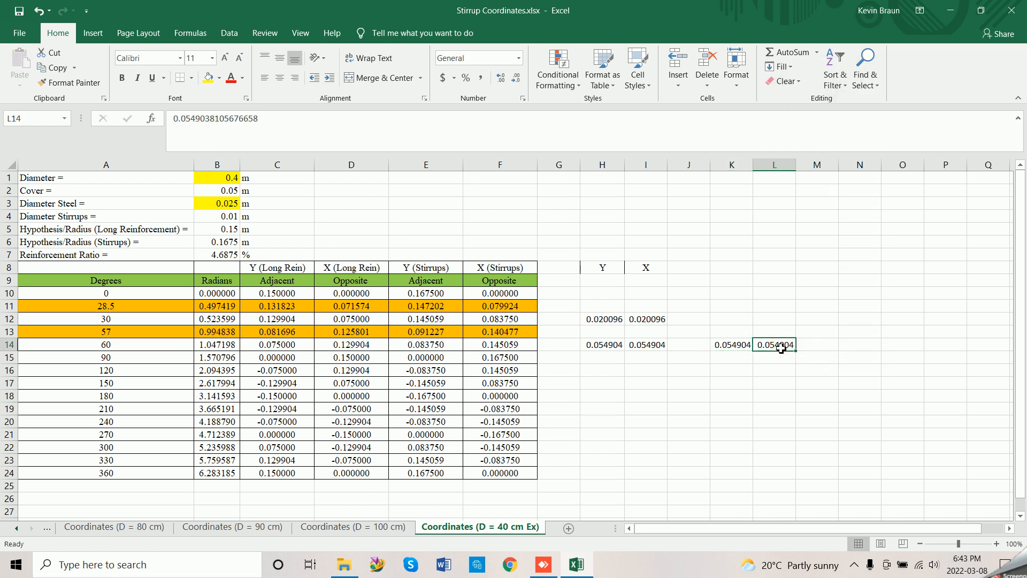
{"action": "left_click", "coordinate": [227, 346]}
{"action": "double_click", "coordinate": [227, 346]}
{"action": "double_click", "coordinate": [274, 346]}
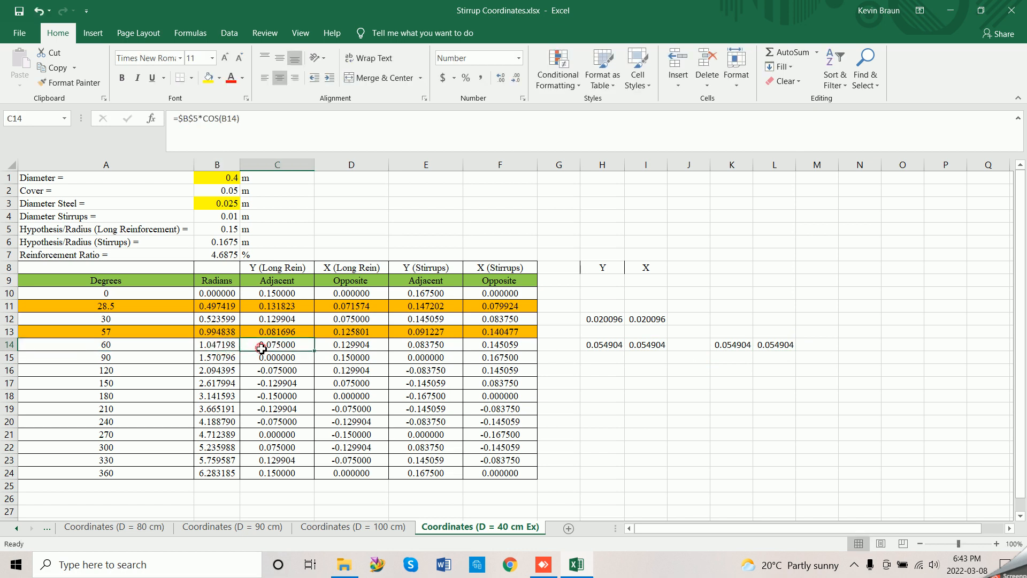
{"action": "double_click", "coordinate": [339, 348]}
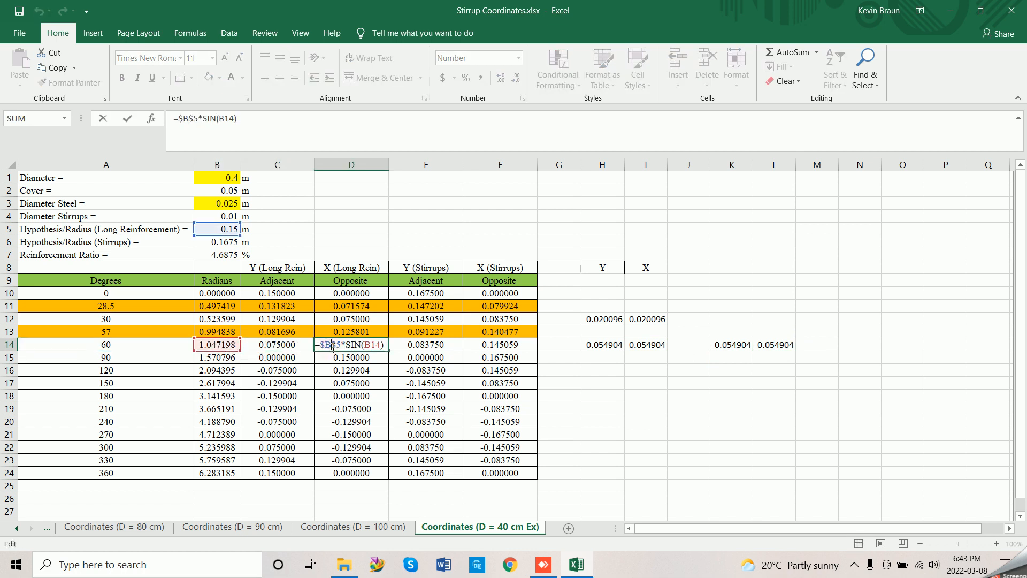
{"action": "key", "text": "Escape"}
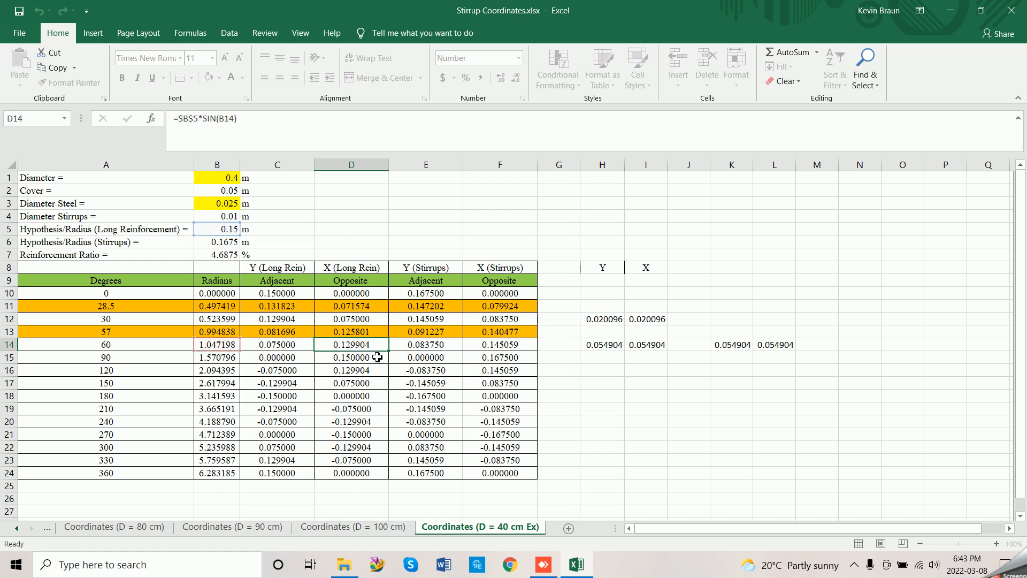
Step: Copy the full value 0.0549038105676658 from I14 and switch to the Femap session in AnyDesk
{"action": "left_click", "coordinate": [594, 349]}
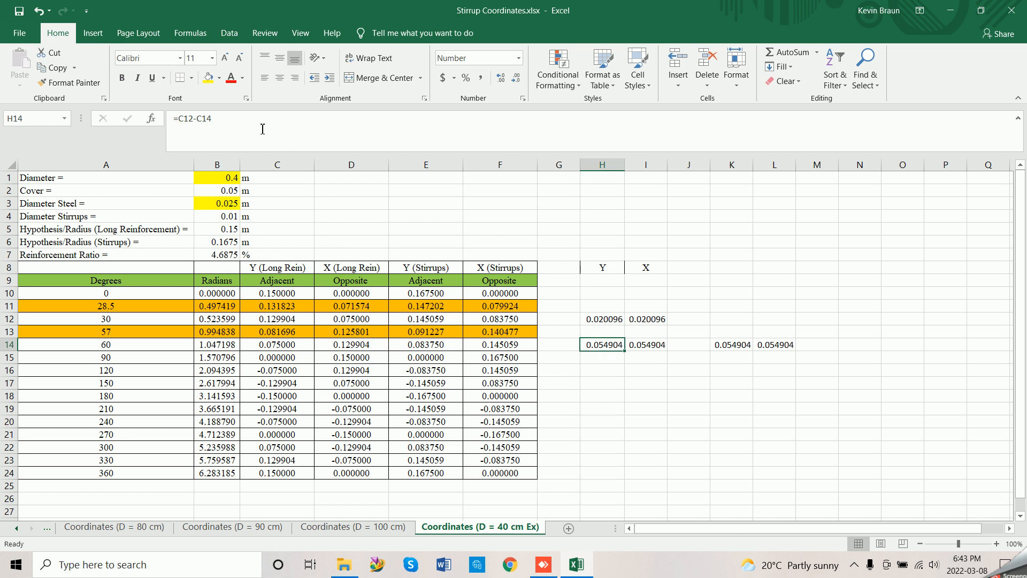
{"action": "left_click", "coordinate": [644, 344]}
{"action": "left_click_drag", "start_coordinate": [285, 117], "coordinate": [156, 138]}
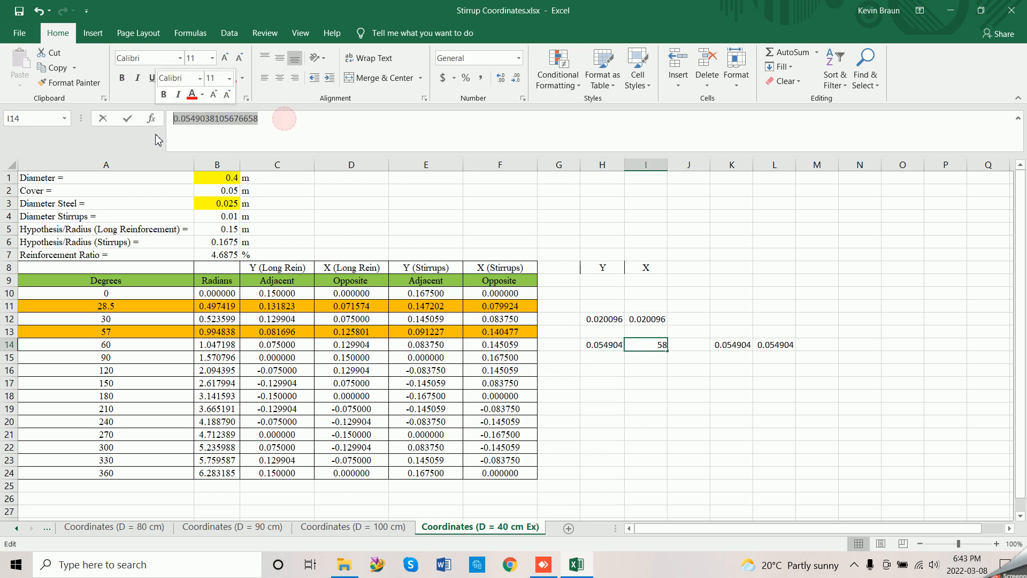
{"action": "key", "text": "ctrl+c"}
{"action": "left_click", "coordinate": [544, 564]}
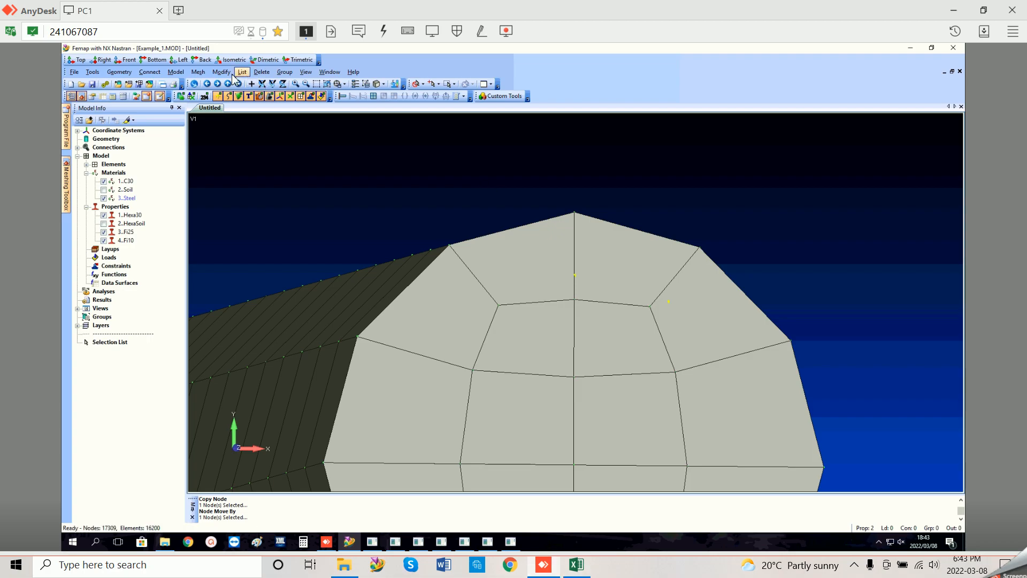
Step: Copy the 30-degree bar's yellow node once, 0.0549038105676658 along the negative global Y axis
{"action": "left_click", "coordinate": [198, 71]}
{"action": "mouse_move", "coordinate": [247, 191]}
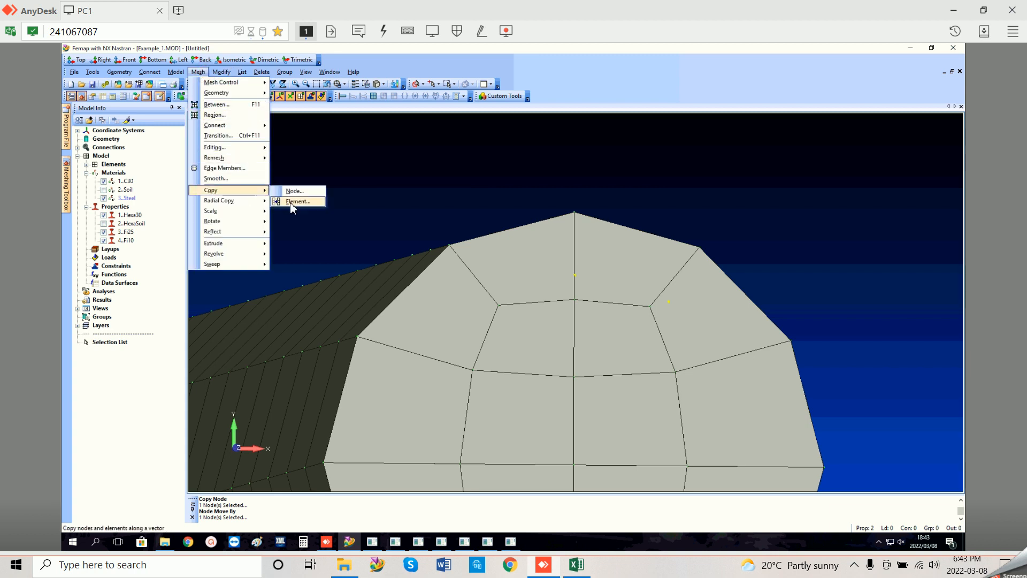
{"action": "left_click", "coordinate": [295, 192]}
{"action": "left_click", "coordinate": [673, 302]}
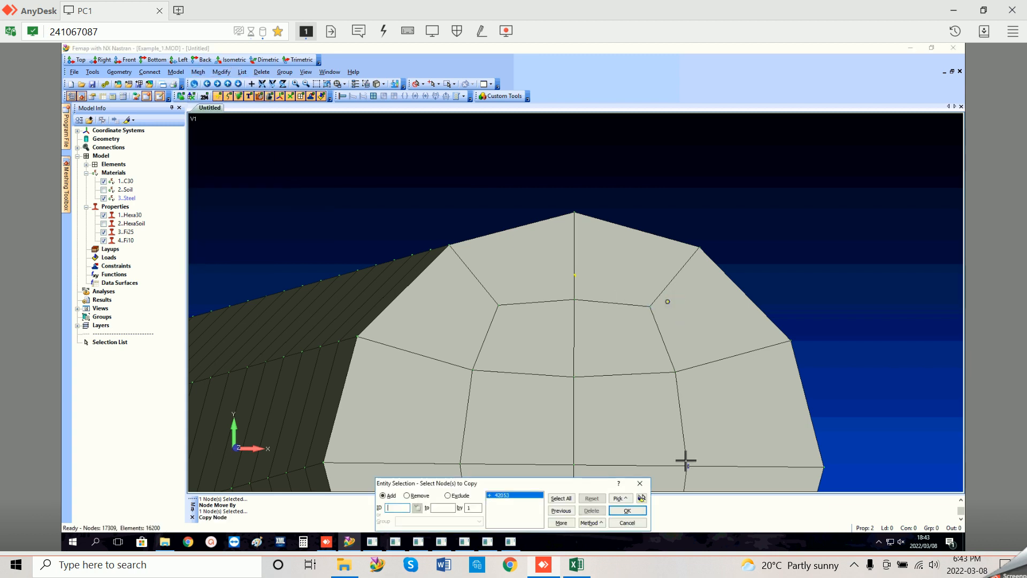
{"action": "middle_click_drag", "start_coordinate": [702, 445], "coordinate": [683, 484]}
{"action": "left_click", "coordinate": [627, 510]}
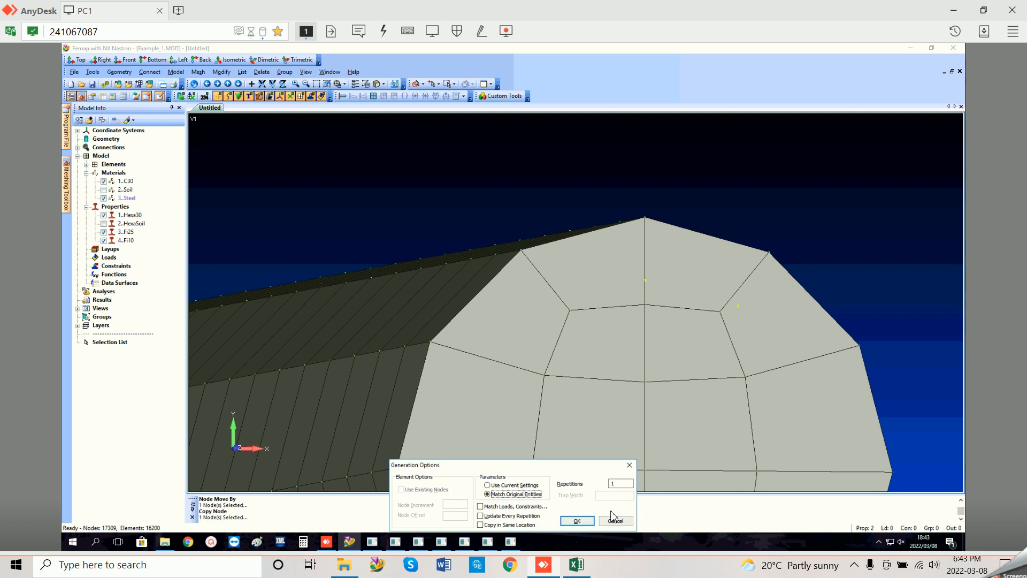
{"action": "left_click", "coordinate": [578, 521]}
{"action": "left_click", "coordinate": [543, 507]}
{"action": "left_click_drag", "start_coordinate": [572, 522], "coordinate": [535, 523]}
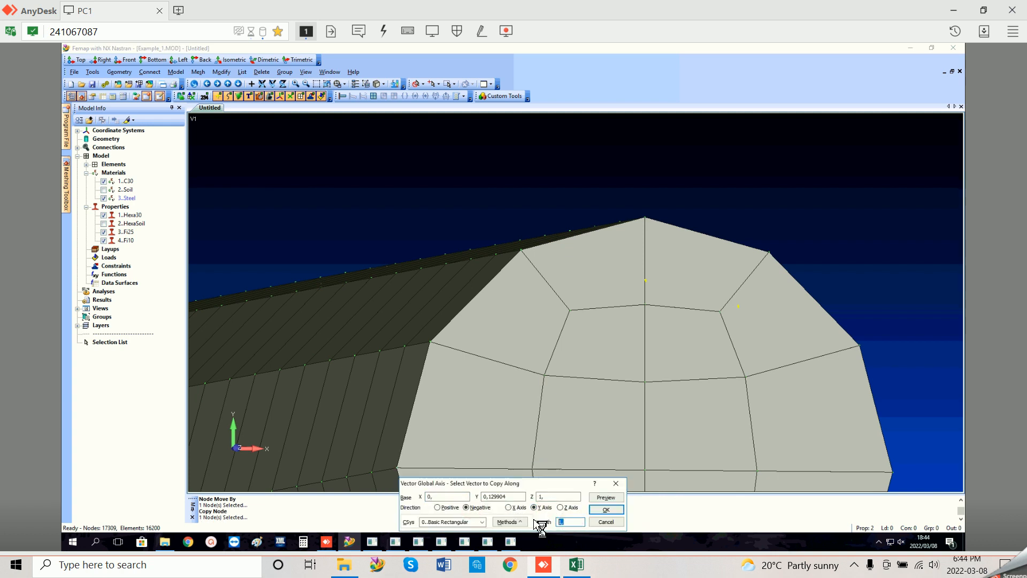
{"action": "scroll", "coordinate": [537, 523], "scroll_direction": "down", "scroll_amount": 1}
{"action": "key", "text": "ctrl+v"}
{"action": "left_click", "coordinate": [611, 511]}
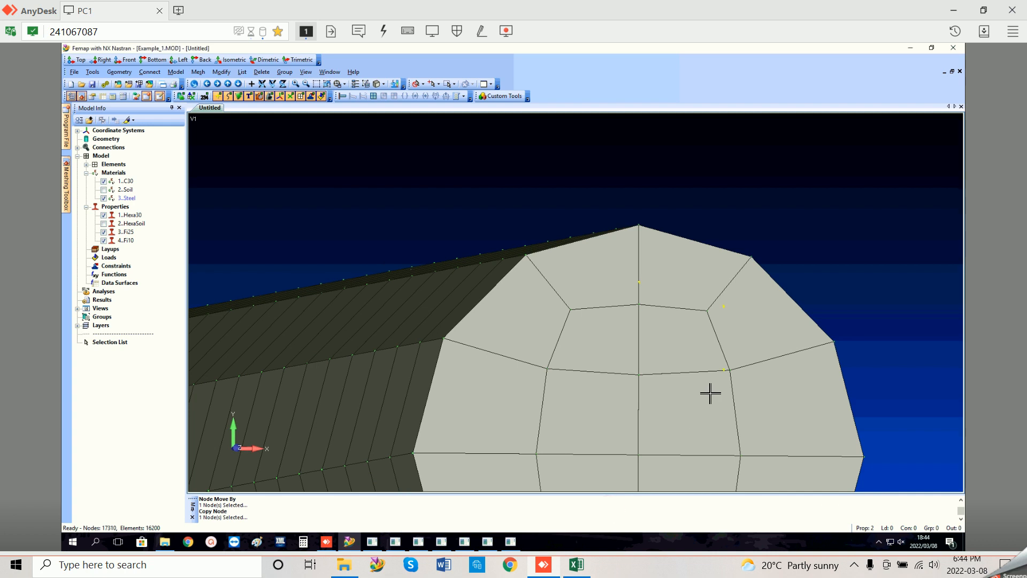
{"action": "left_click", "coordinate": [222, 71]}
{"action": "mouse_move", "coordinate": [260, 158]}
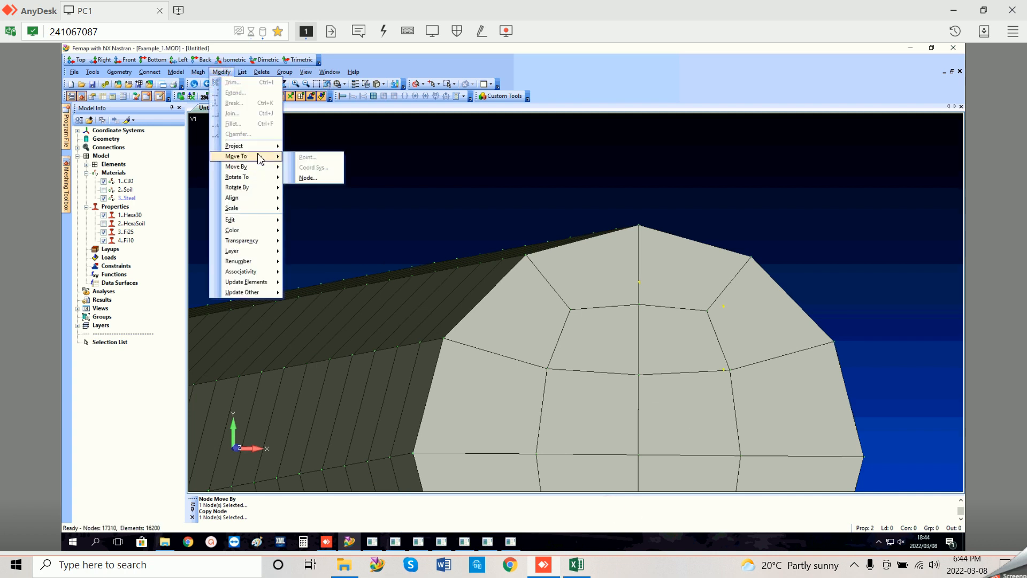
{"action": "left_click", "coordinate": [308, 177]}
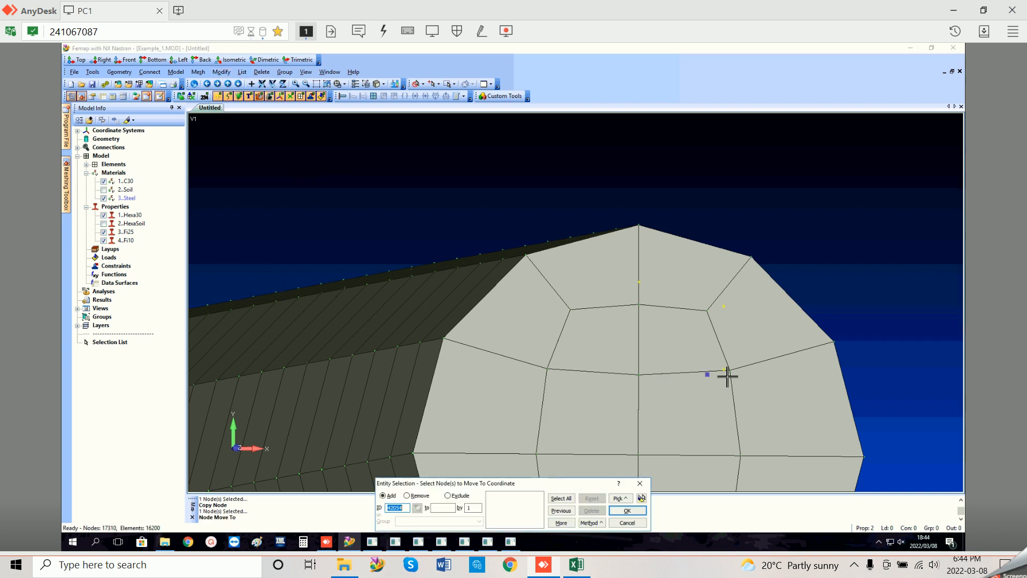
{"action": "left_click", "coordinate": [723, 369]}
{"action": "left_click", "coordinate": [627, 510]}
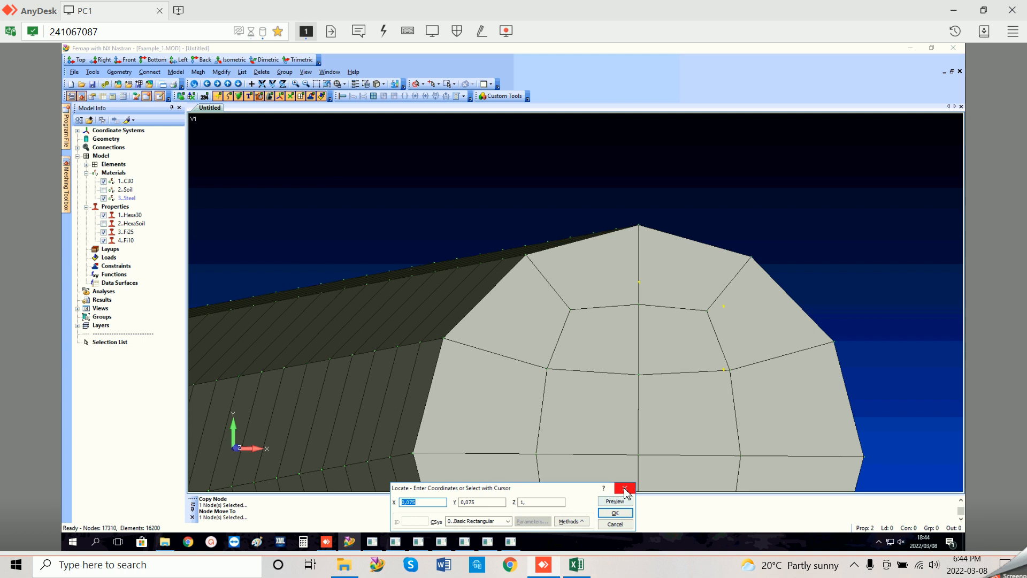
{"action": "left_click", "coordinate": [616, 512]}
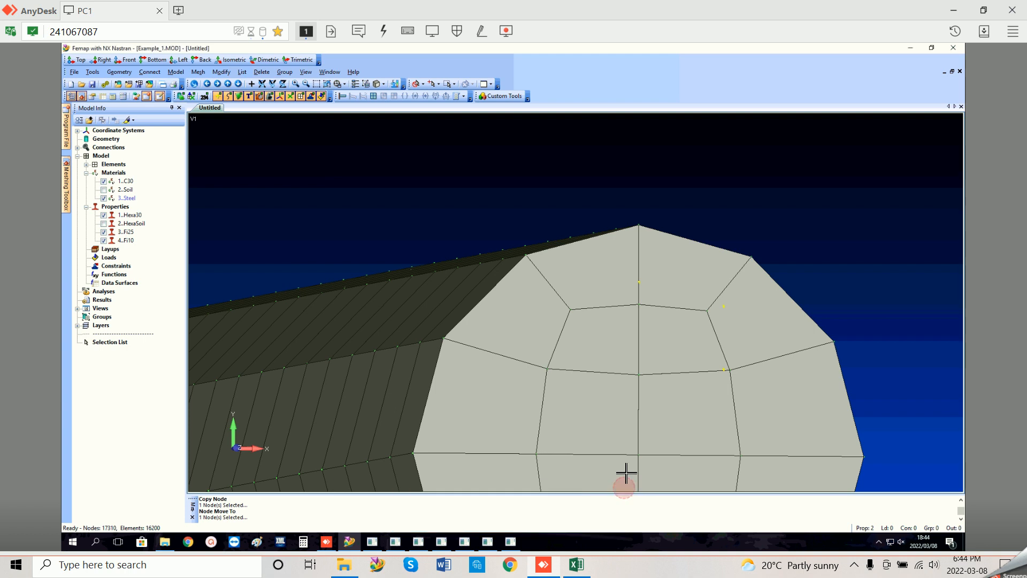
Step: Move the newly copied lower node by 0.0549038105676658 along the positive global X axis
{"action": "left_click", "coordinate": [221, 72]}
{"action": "mouse_move", "coordinate": [251, 168]}
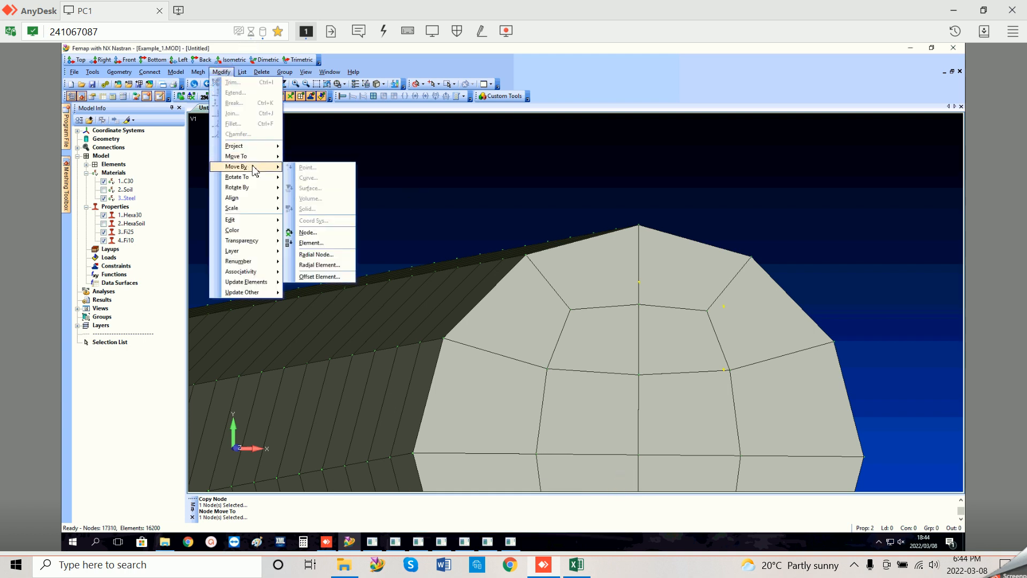
{"action": "left_click", "coordinate": [308, 232]}
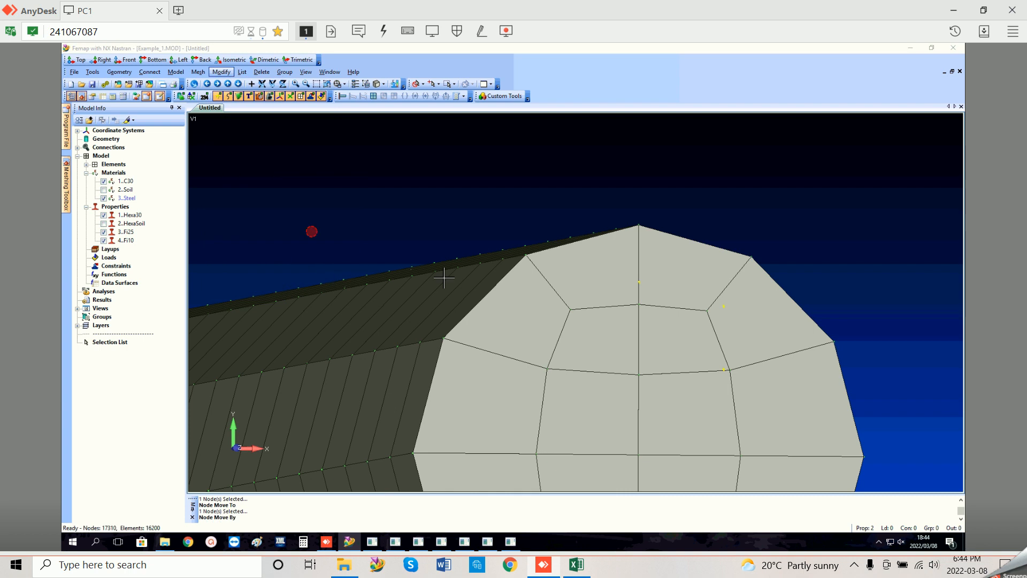
{"action": "left_click", "coordinate": [724, 369]}
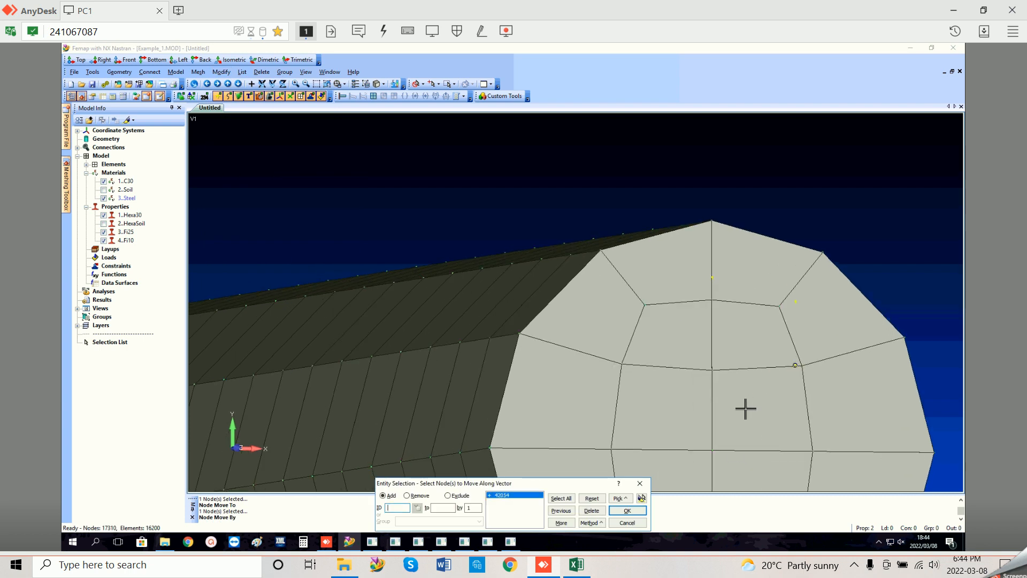
{"action": "left_click", "coordinate": [635, 510]}
{"action": "left_click_drag", "start_coordinate": [572, 522], "coordinate": [537, 521]}
{"action": "key", "text": "ctrl+v"}
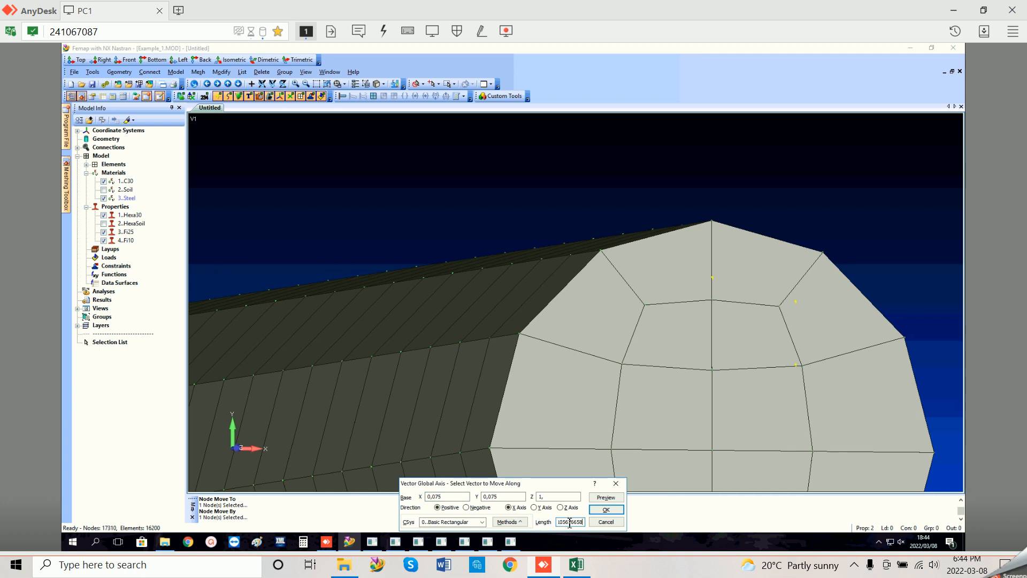
{"action": "left_click", "coordinate": [606, 511]}
{"action": "middle_click_drag", "start_coordinate": [642, 342], "coordinate": [625, 337]}
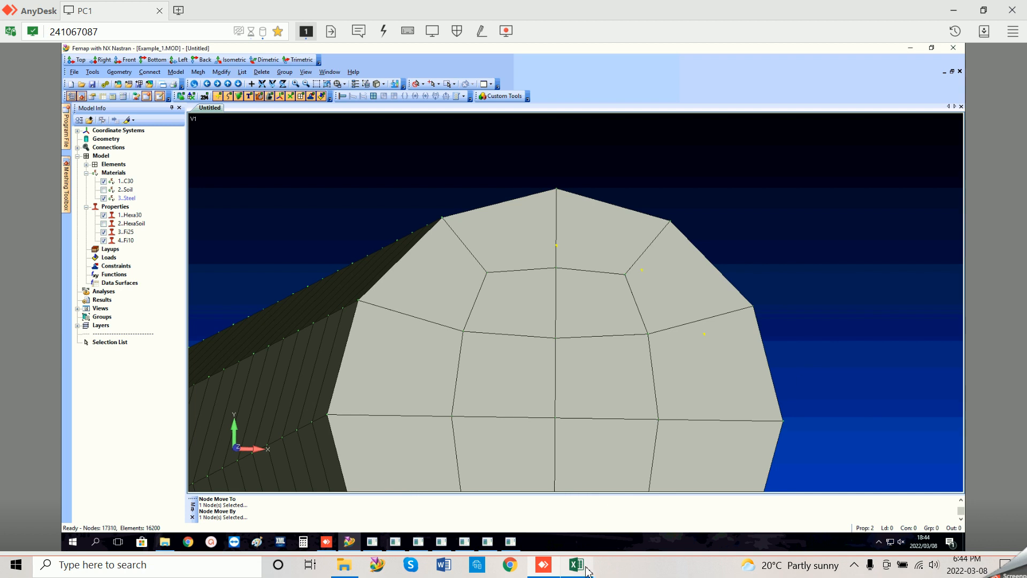
Step: Switch to Excel and enter the formula =D15-D14 in H16 for the X offset between the 60- and 90-degree bars
{"action": "mouse_move", "coordinate": [585, 572]}
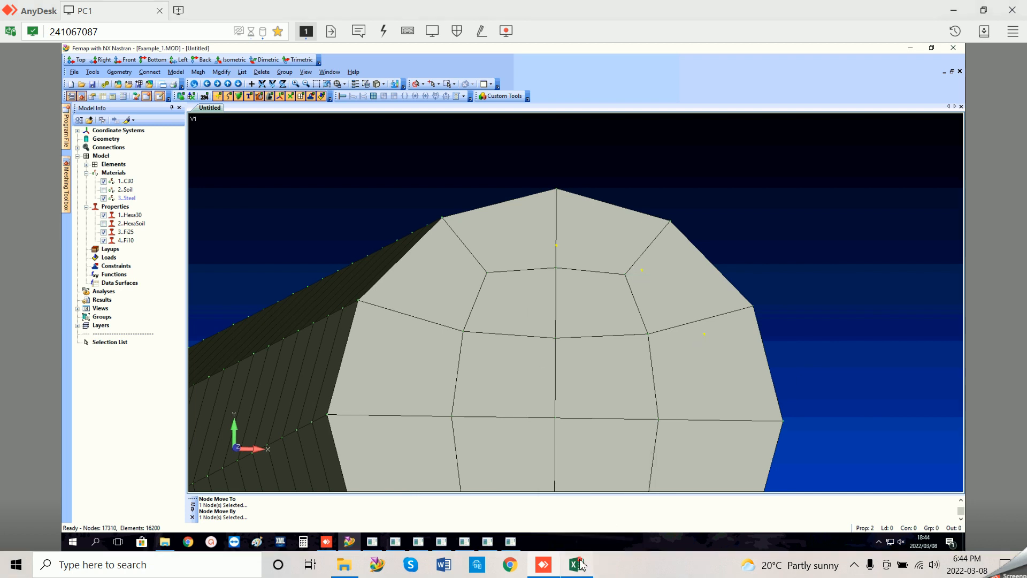
{"action": "left_click", "coordinate": [581, 566]}
{"action": "left_click", "coordinate": [606, 371]}
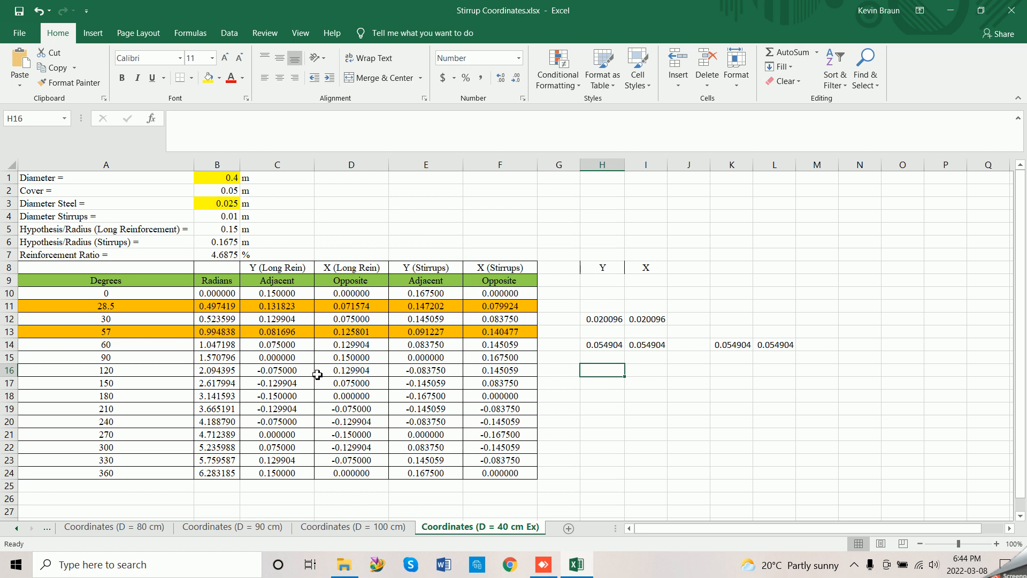
{"action": "mouse_move", "coordinate": [547, 564]}
{"action": "type", "text": "="}
{"action": "left_click", "coordinate": [362, 357]}
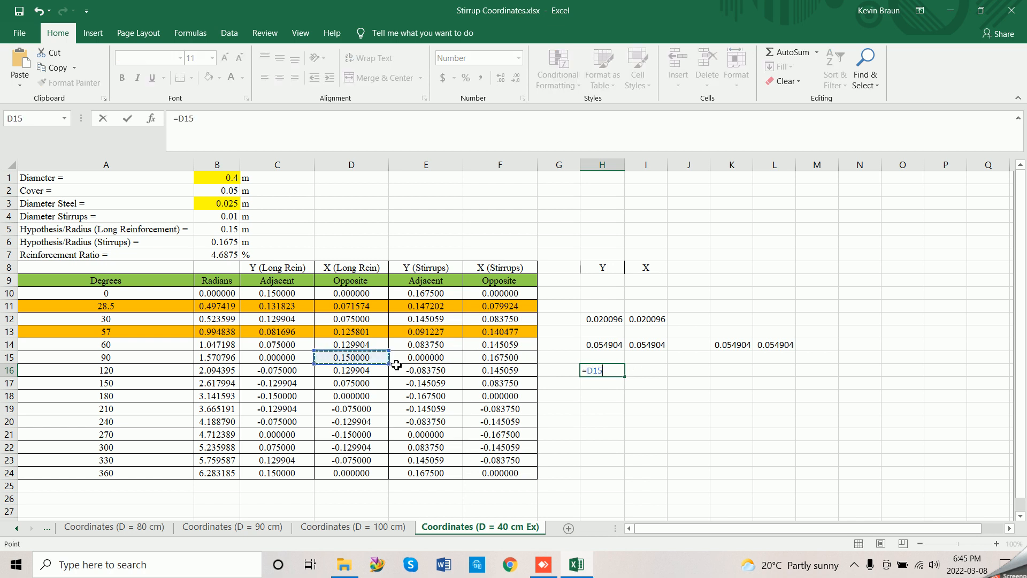
{"action": "type", "text": "-"}
{"action": "left_click", "coordinate": [375, 345]}
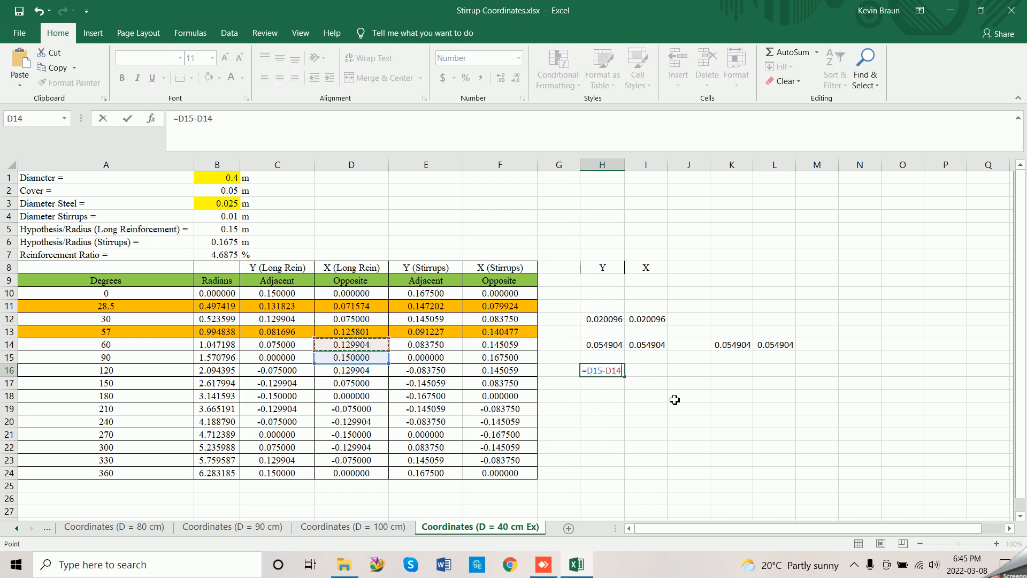
{"action": "key", "text": "Return"}
Step: Copy the offset in H16 and paste it as a plain value into I16
{"action": "left_click", "coordinate": [618, 372]}
{"action": "key", "text": "ctrl+c"}
{"action": "left_click", "coordinate": [657, 369]}
{"action": "right_click", "coordinate": [655, 370]}
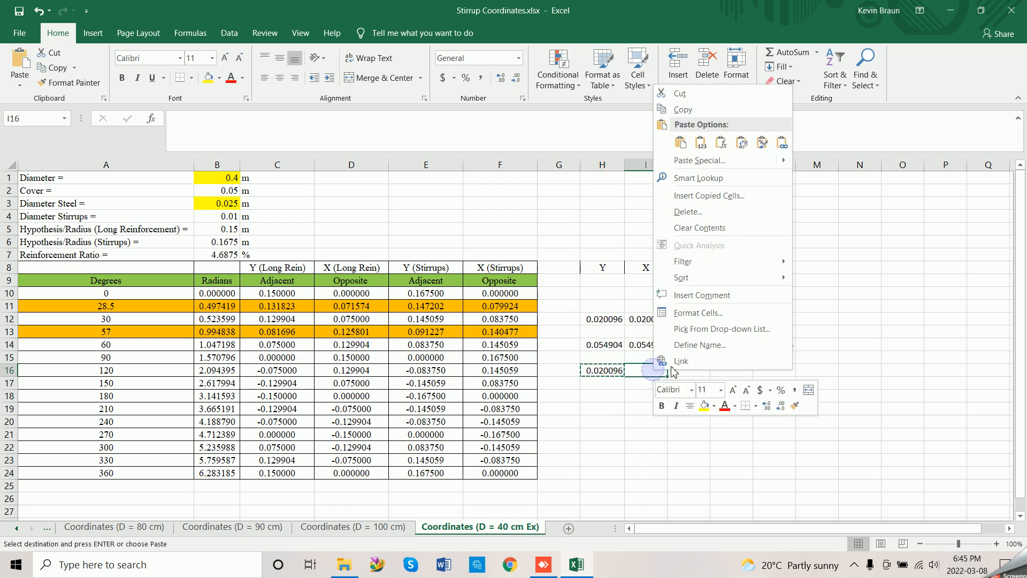
{"action": "left_click", "coordinate": [706, 147]}
Step: Copy the full offset value from I16 and switch back to the Femap session in AnyDesk
{"action": "left_click_drag", "start_coordinate": [288, 129], "coordinate": [171, 118]}
{"action": "key", "text": "ctrl+c"}
{"action": "left_click", "coordinate": [543, 565]}
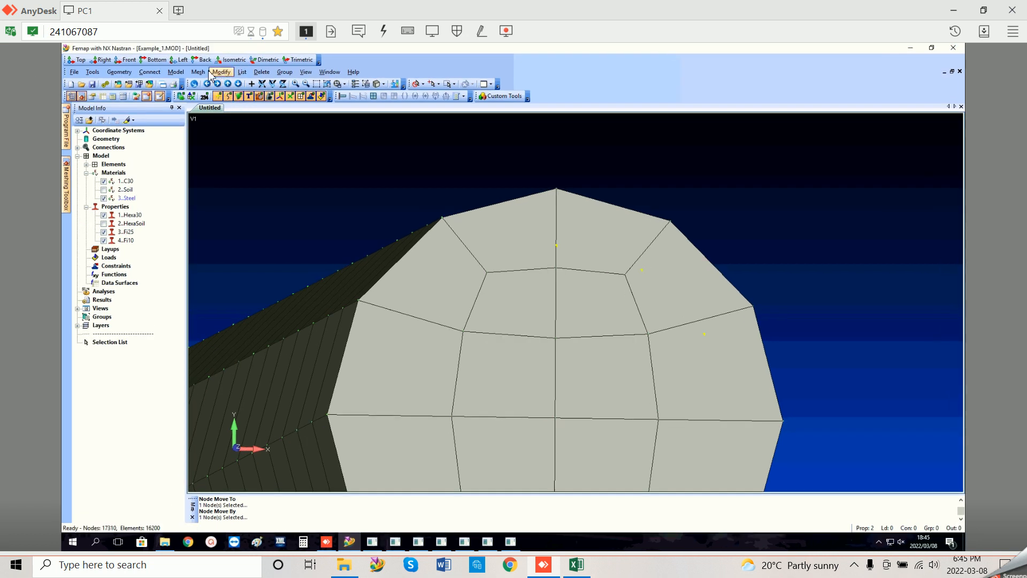
Step: Copy the lowest reinforcement node once by 0.075 along the negative global Y axis
{"action": "left_click", "coordinate": [198, 71]}
{"action": "mouse_move", "coordinate": [241, 190]}
{"action": "left_click", "coordinate": [286, 192]}
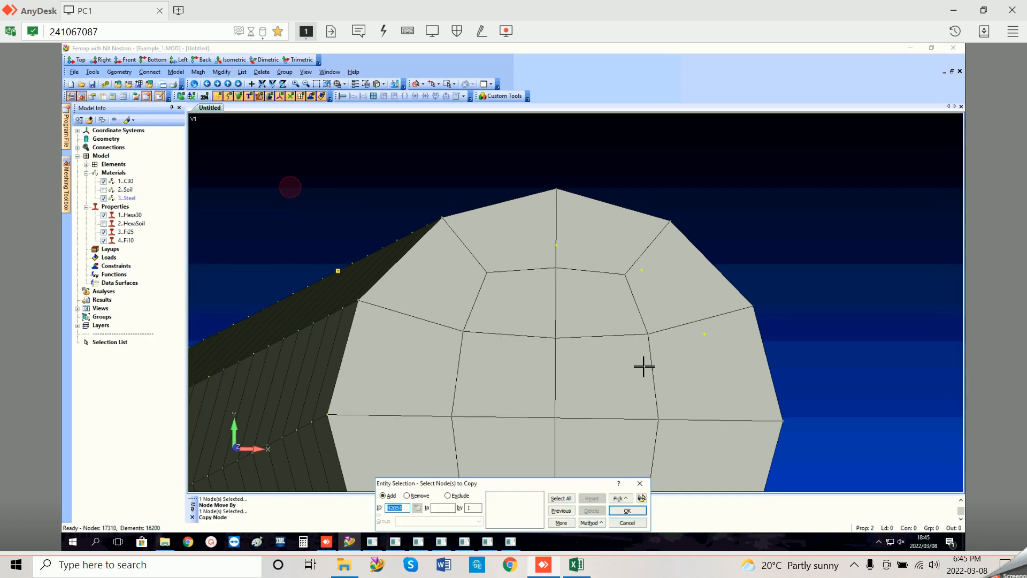
{"action": "left_click", "coordinate": [704, 338]}
{"action": "left_click", "coordinate": [627, 510]}
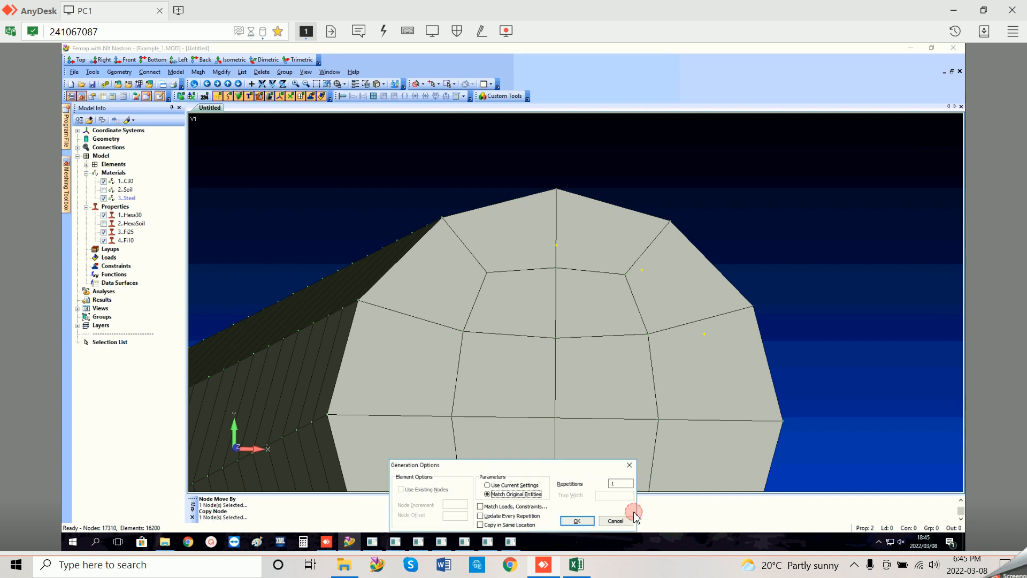
{"action": "left_click", "coordinate": [580, 520]}
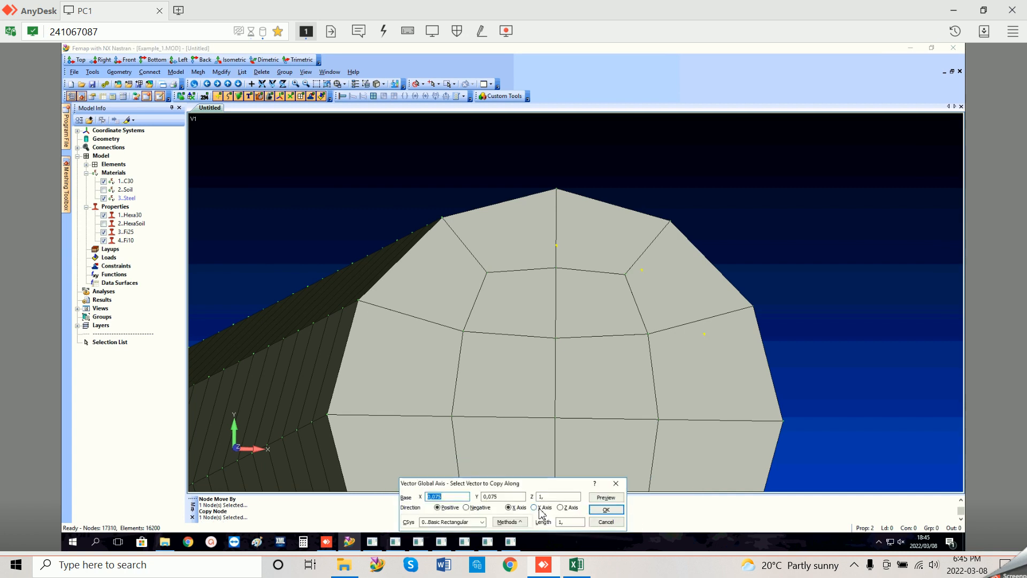
{"action": "left_click", "coordinate": [534, 507]}
{"action": "left_click", "coordinate": [465, 507]}
{"action": "double_click", "coordinate": [567, 521]}
{"action": "type", "text": "0.0"}
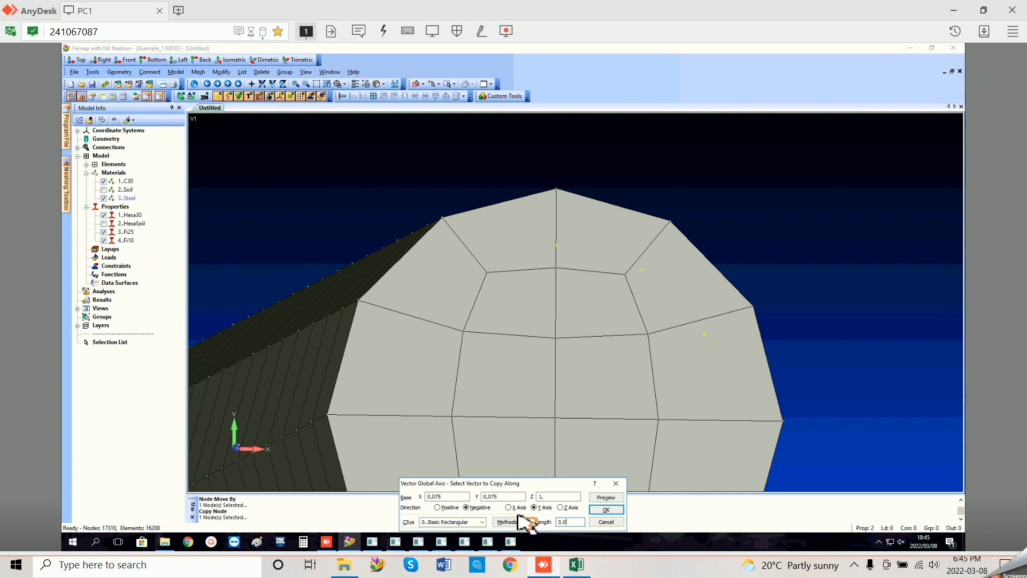
{"action": "type", "text": "75"}
{"action": "key", "text": "Return"}
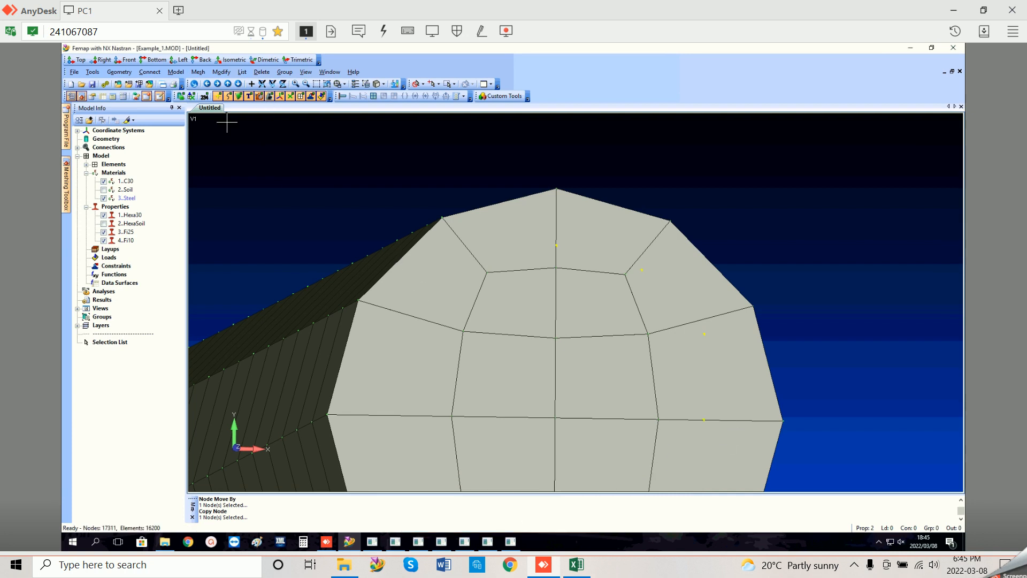
Step: Move the newly copied node along the positive global X axis by the offset copied from Excel cell I16
{"action": "left_click", "coordinate": [225, 74]}
{"action": "mouse_move", "coordinate": [269, 169]}
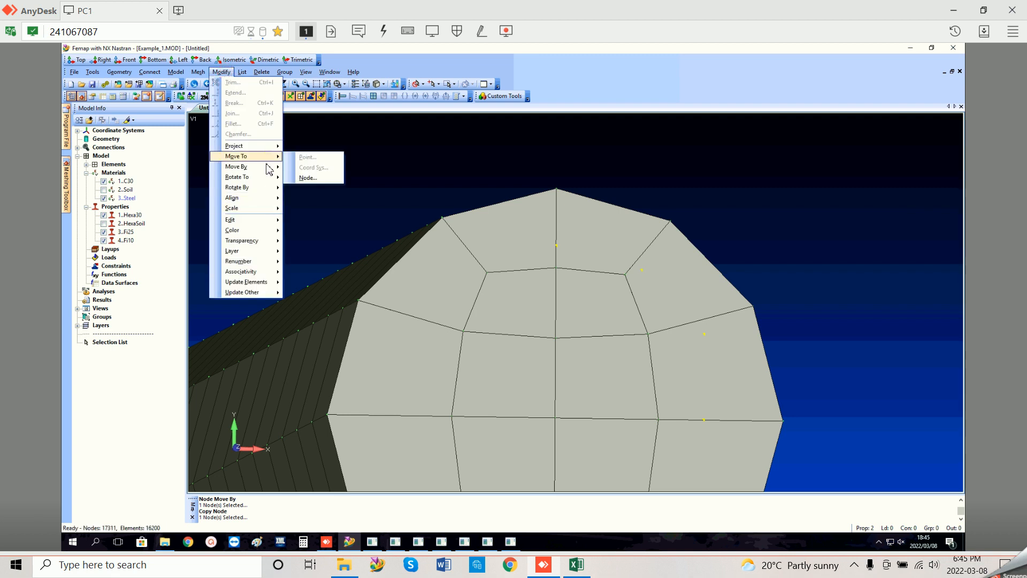
{"action": "left_click", "coordinate": [308, 233]}
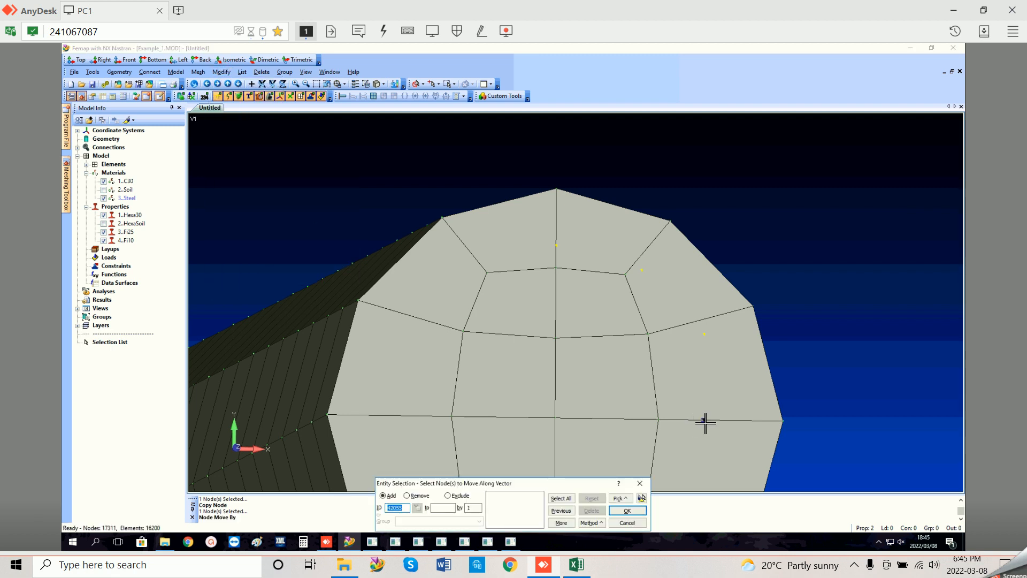
{"action": "left_click", "coordinate": [704, 420]}
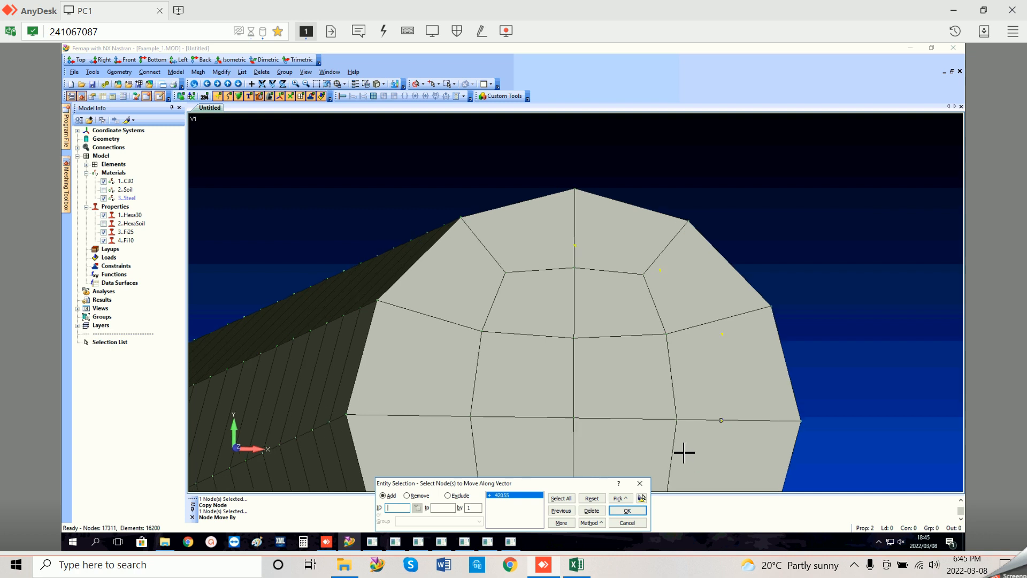
{"action": "left_click", "coordinate": [627, 510]}
{"action": "left_click_drag", "start_coordinate": [575, 522], "coordinate": [532, 521]}
{"action": "key", "text": "Return"}
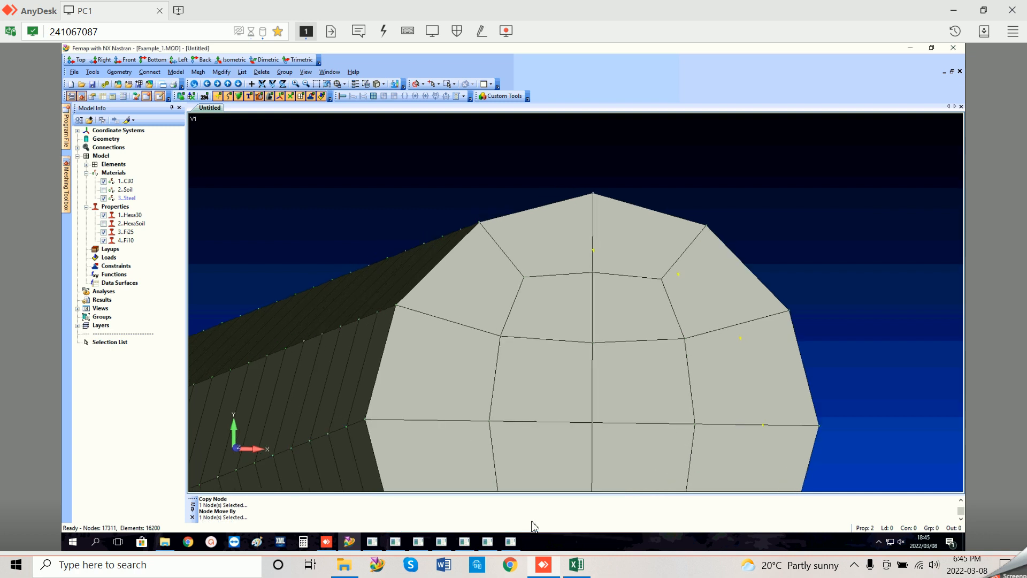
Step: Set the XY top view and hide the elements with the C30 material so only the reinforcement nodes show
{"action": "key", "text": "F8"}
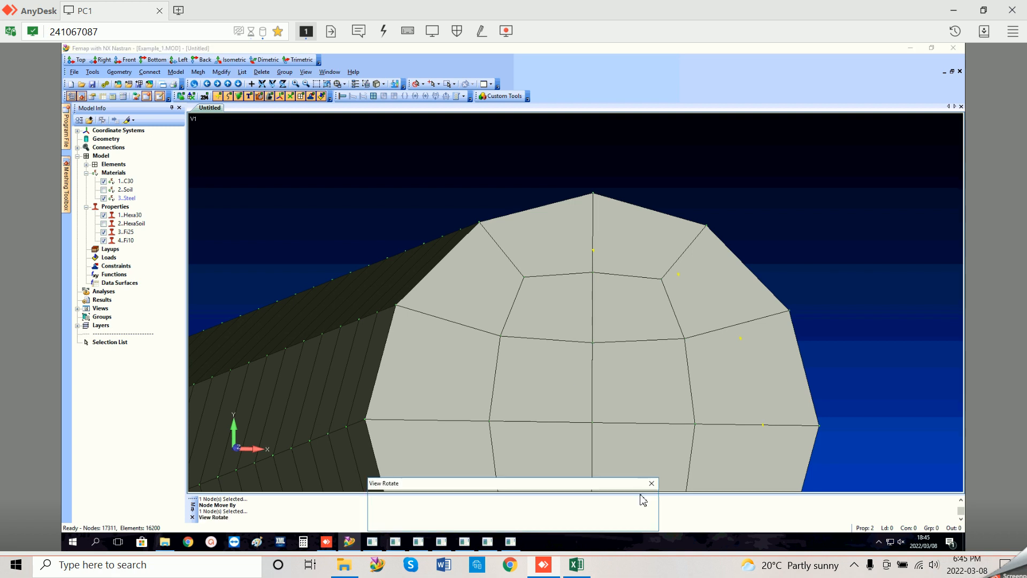
{"action": "left_click", "coordinate": [529, 499]}
{"action": "left_click", "coordinate": [634, 511]}
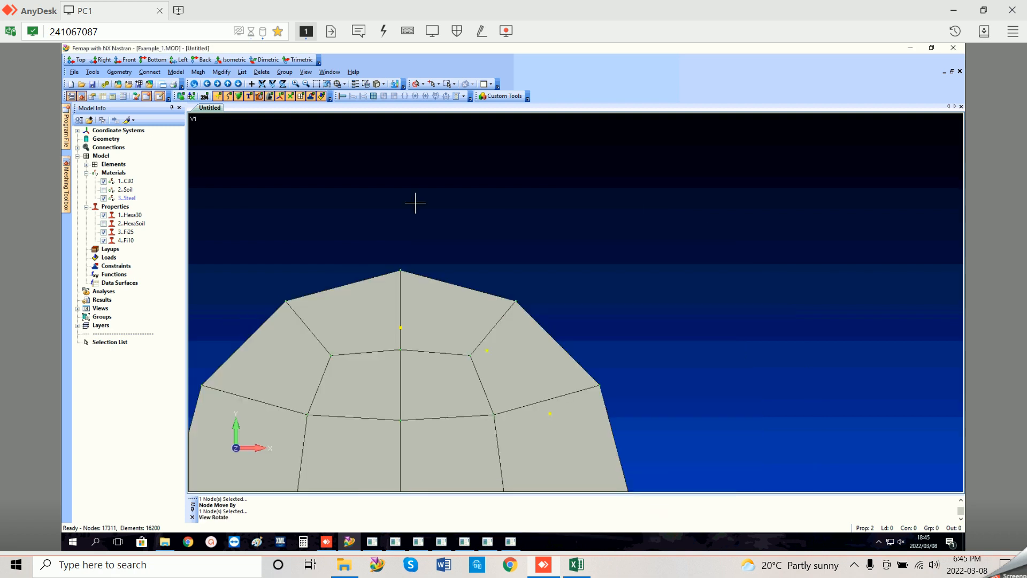
{"action": "scroll", "coordinate": [394, 295], "scroll_direction": "down", "scroll_amount": 1}
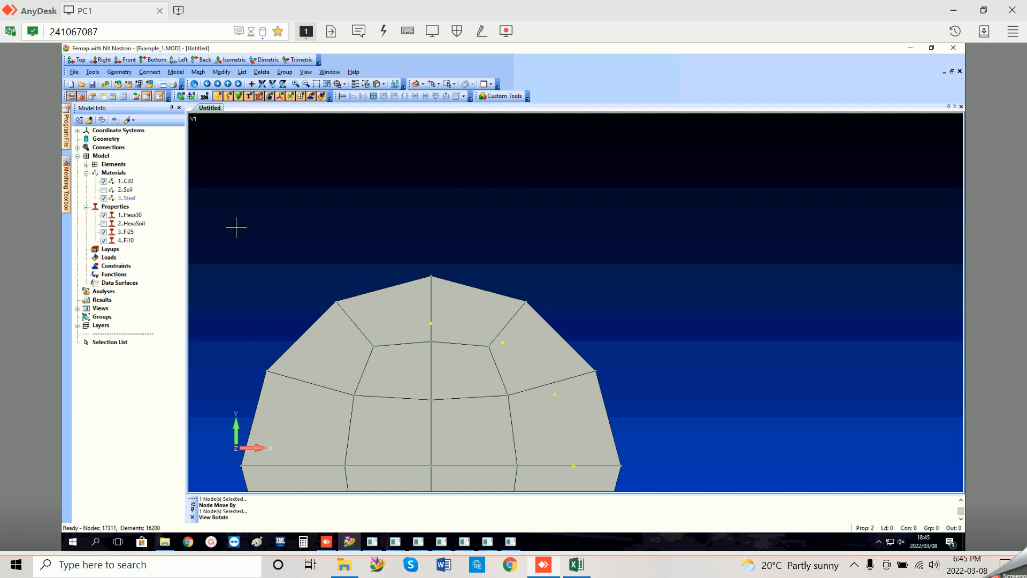
{"action": "left_click", "coordinate": [104, 181]}
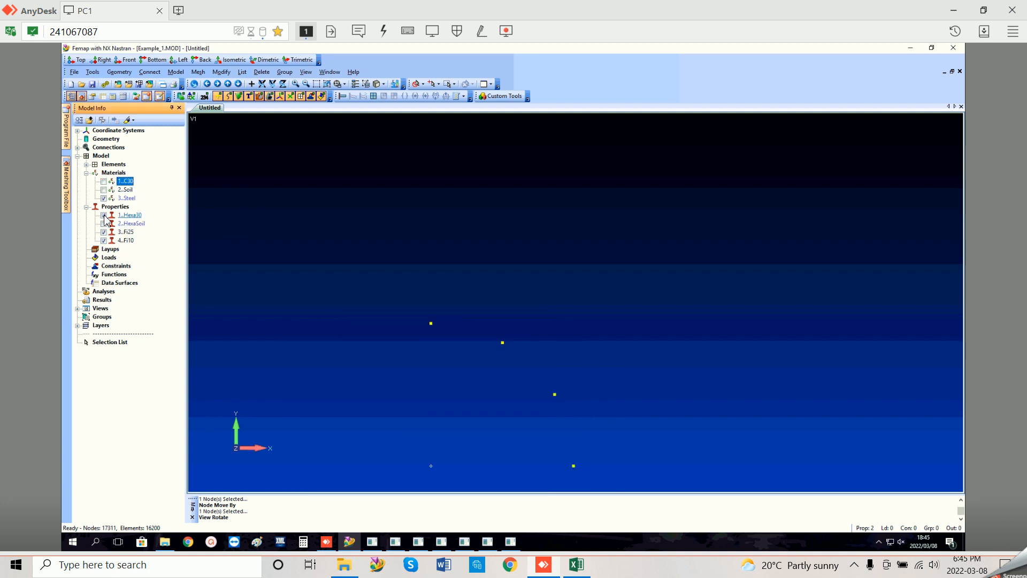
Step: Copy the four reinforcement nodes, selected with a box, by 0.2 along the negative global Z axis
{"action": "left_click", "coordinate": [229, 85]}
{"action": "left_click", "coordinate": [229, 85]}
{"action": "left_click", "coordinate": [198, 72]}
{"action": "left_click", "coordinate": [233, 187]}
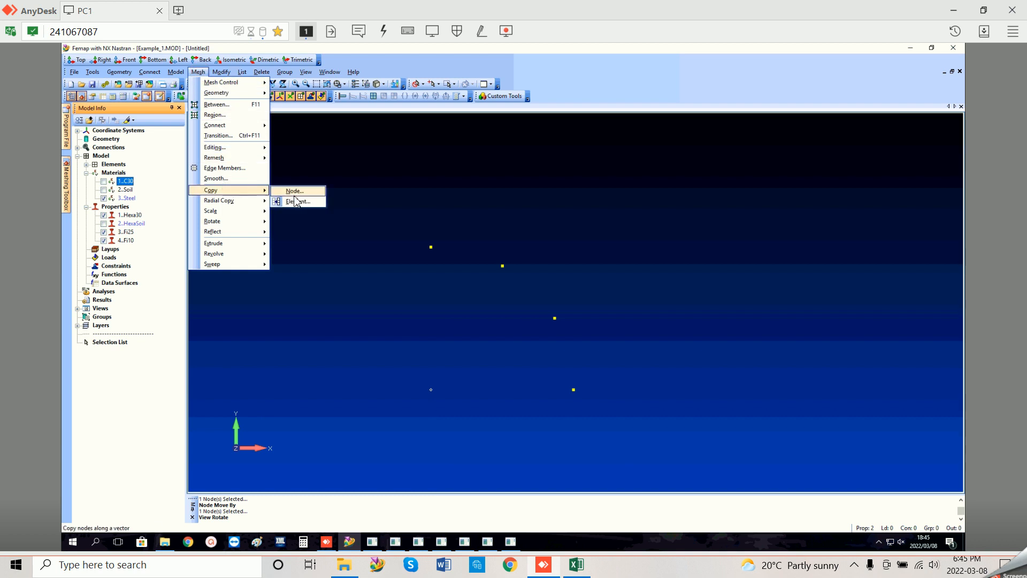
{"action": "left_click", "coordinate": [294, 191]}
{"action": "right_click", "coordinate": [613, 501]}
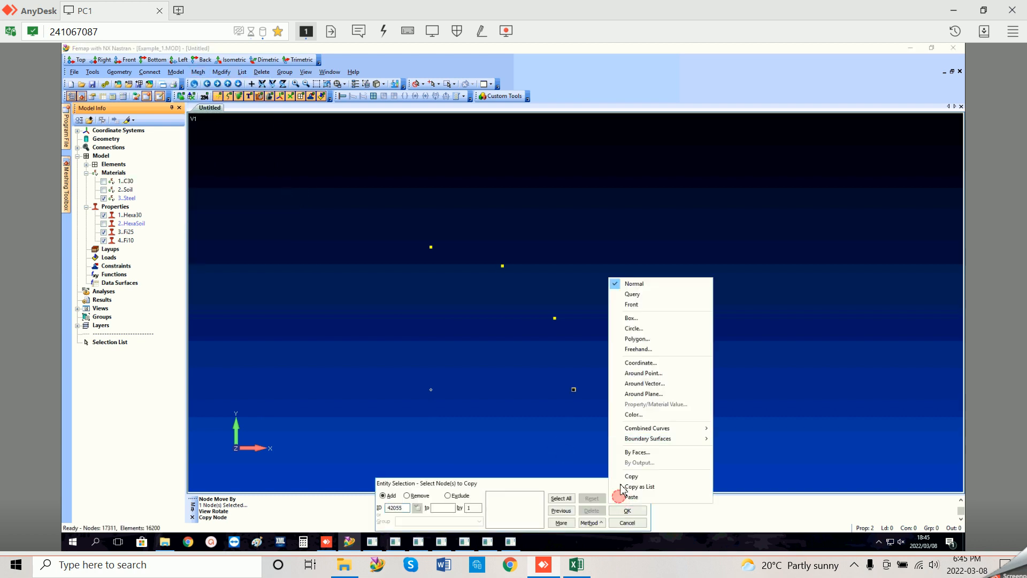
{"action": "left_click", "coordinate": [632, 318]}
{"action": "left_click_drag", "start_coordinate": [384, 216], "coordinate": [649, 447]}
{"action": "left_click", "coordinate": [627, 511]}
{"action": "left_click", "coordinate": [584, 521]}
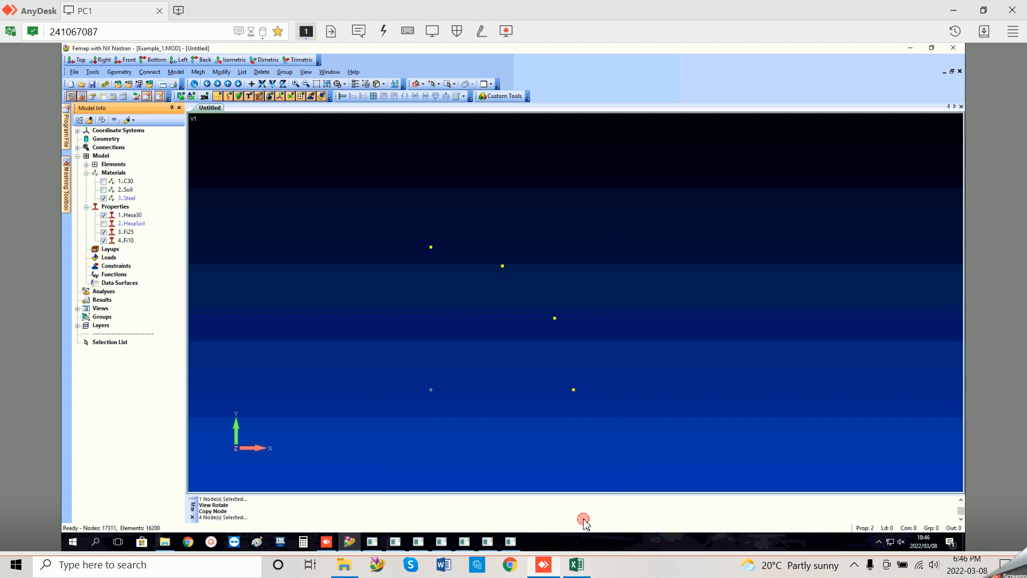
{"action": "left_click", "coordinate": [561, 507]}
{"action": "left_click", "coordinate": [476, 507]}
{"action": "left_click_drag", "start_coordinate": [569, 523], "coordinate": [545, 525]}
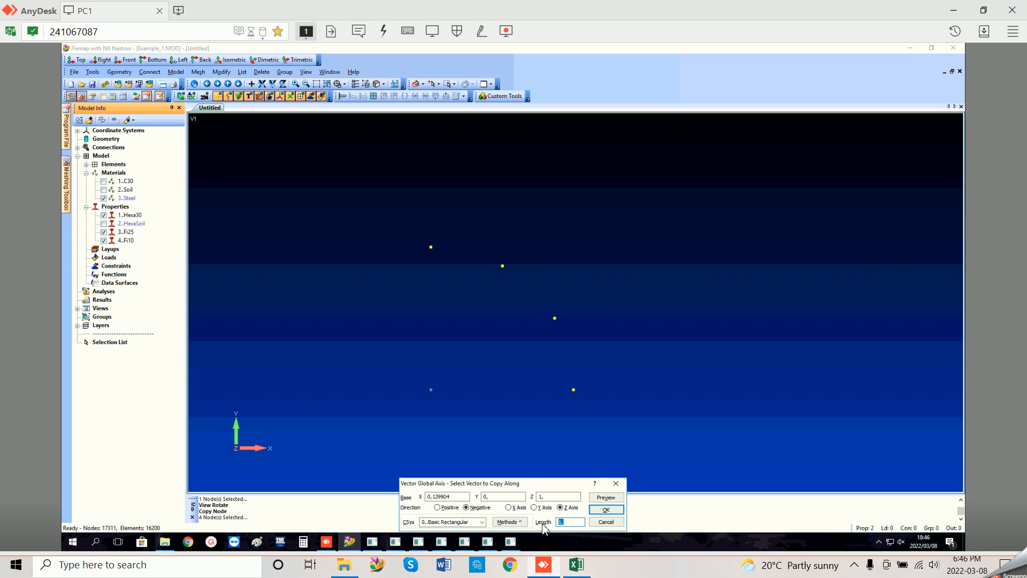
{"action": "type", "text": "0.2"}
{"action": "left_click", "coordinate": [607, 515]}
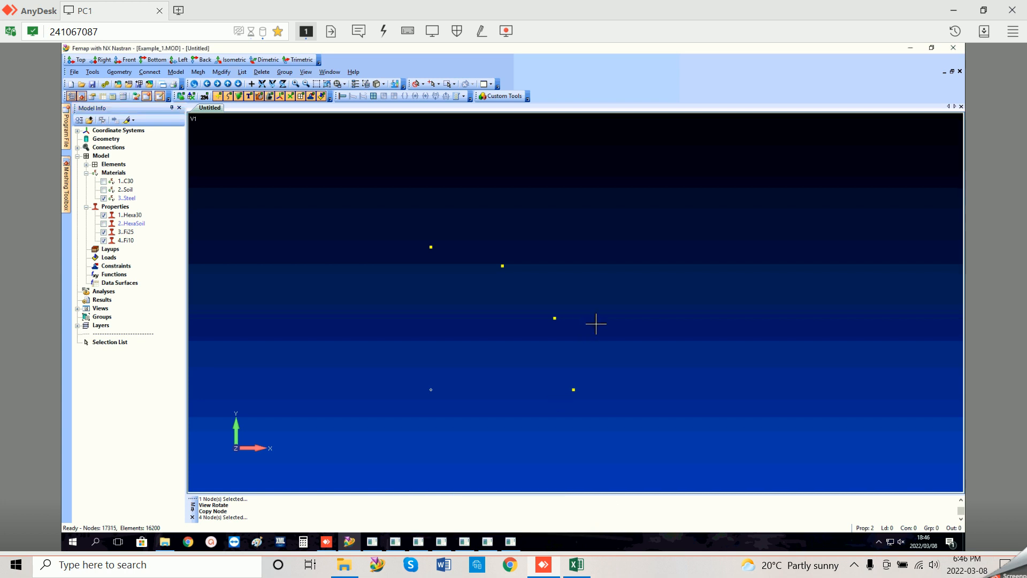
Step: Start a new element with the Fi25 property and change its element type to Beam
{"action": "left_click", "coordinate": [178, 74]}
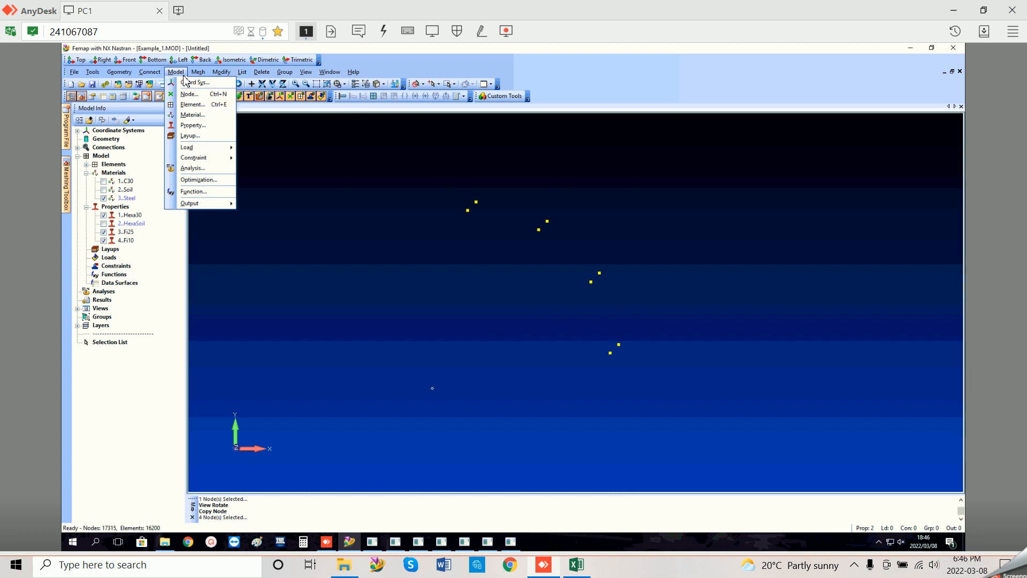
{"action": "left_click", "coordinate": [199, 106]}
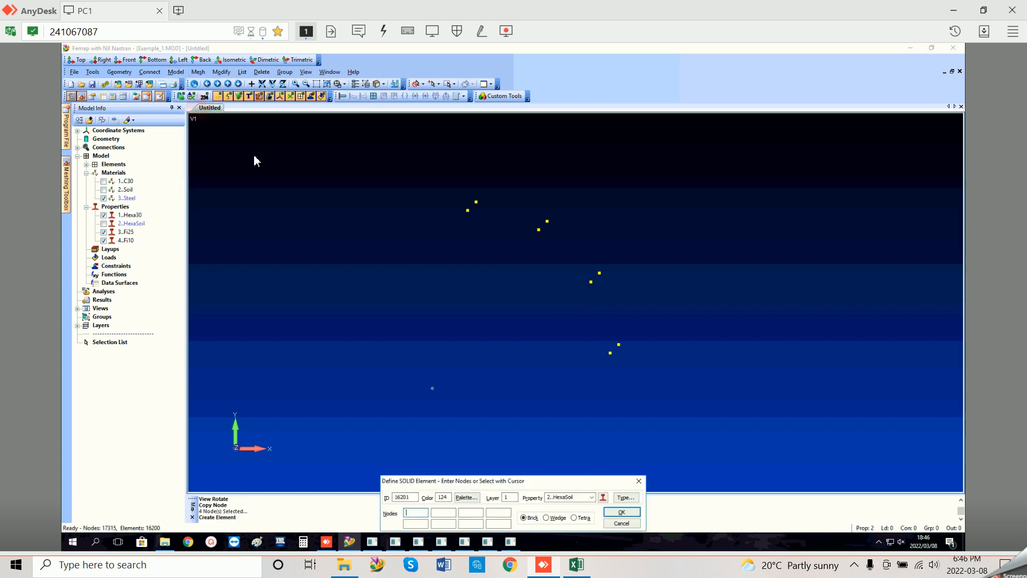
{"action": "left_click", "coordinate": [593, 497]}
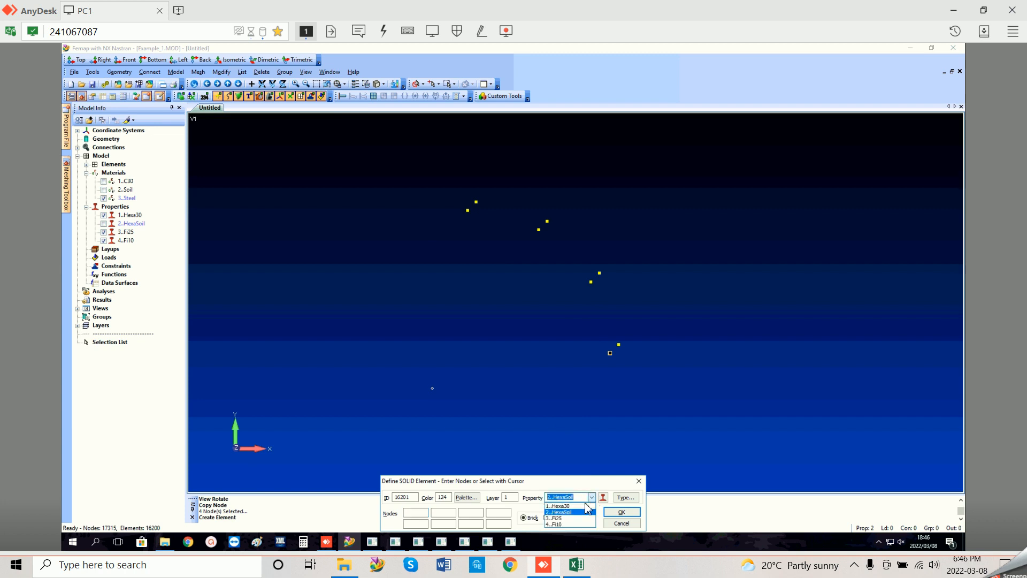
{"action": "left_click", "coordinate": [562, 518]}
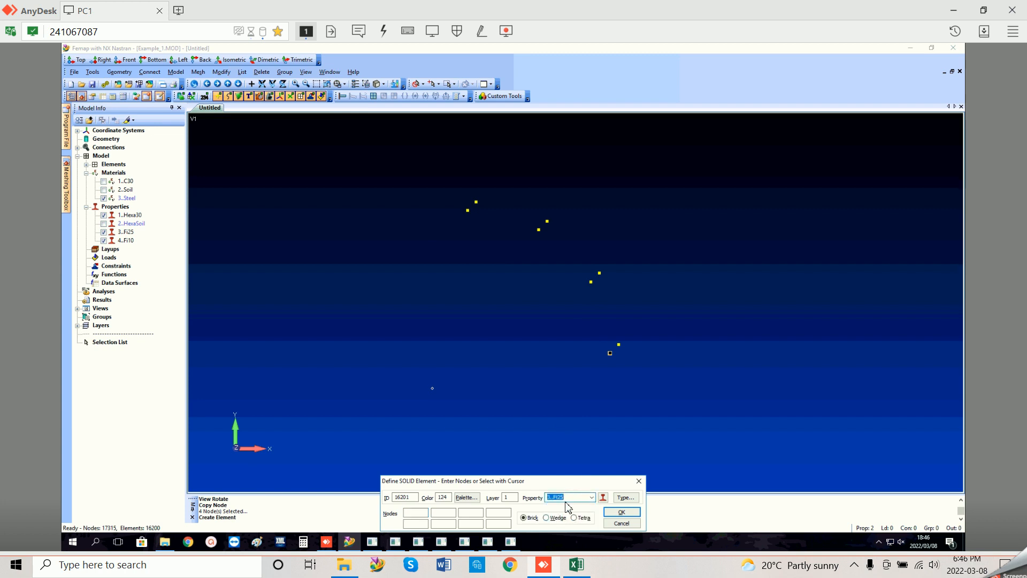
{"action": "left_click", "coordinate": [627, 498]}
{"action": "left_click", "coordinate": [857, 381]}
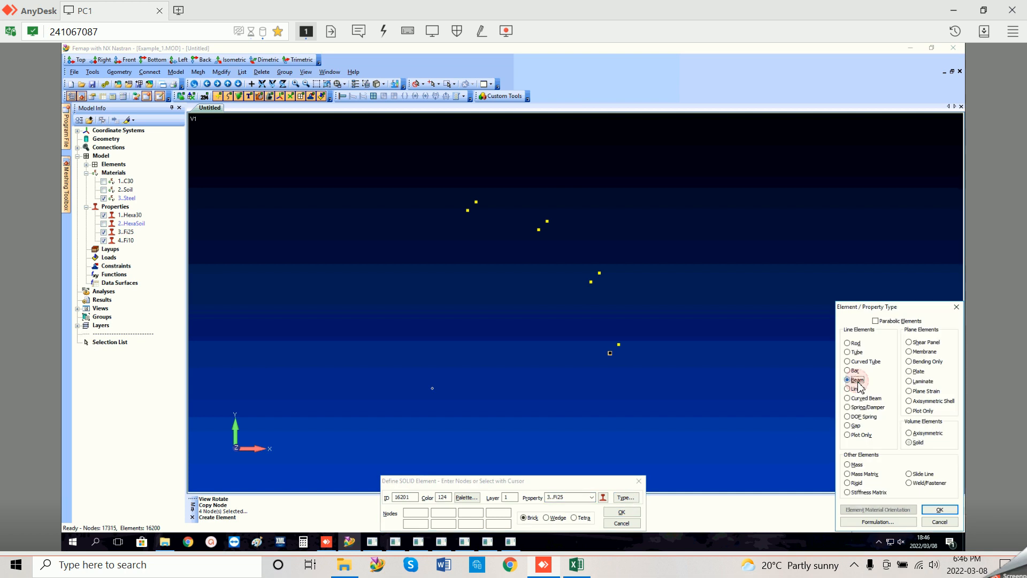
{"action": "left_click", "coordinate": [939, 509]}
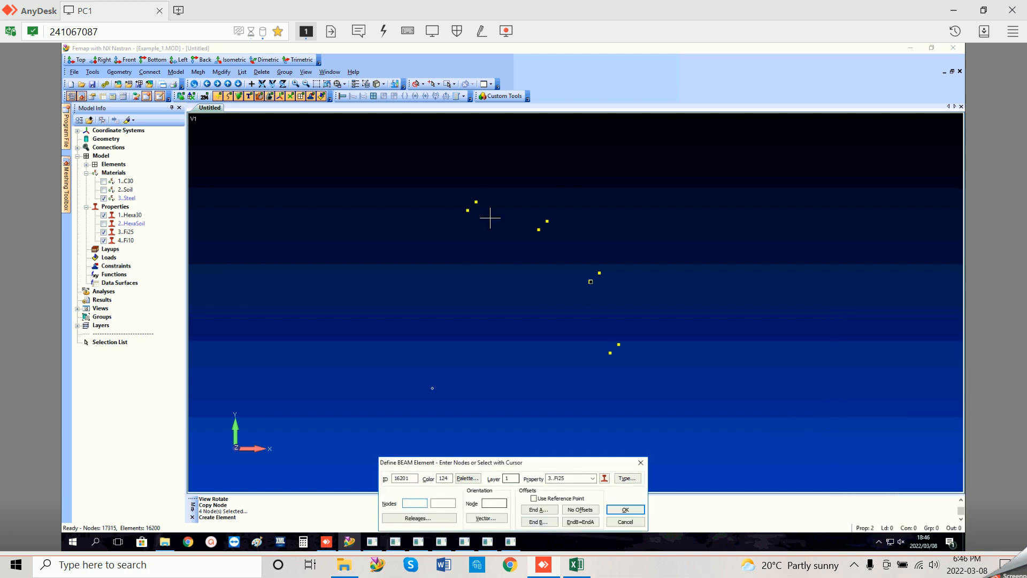
Step: Create a beam element between the uppermost pair of nodes and define its orientation vector
{"action": "left_click", "coordinate": [479, 204]}
{"action": "left_click", "coordinate": [468, 211]}
{"action": "left_click", "coordinate": [488, 518]}
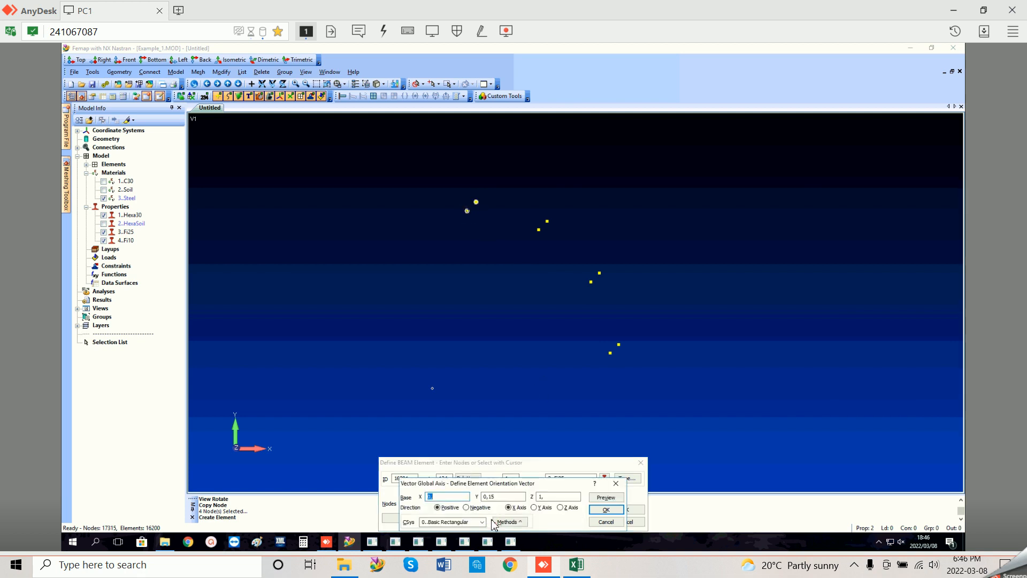
{"action": "left_click", "coordinate": [511, 522]}
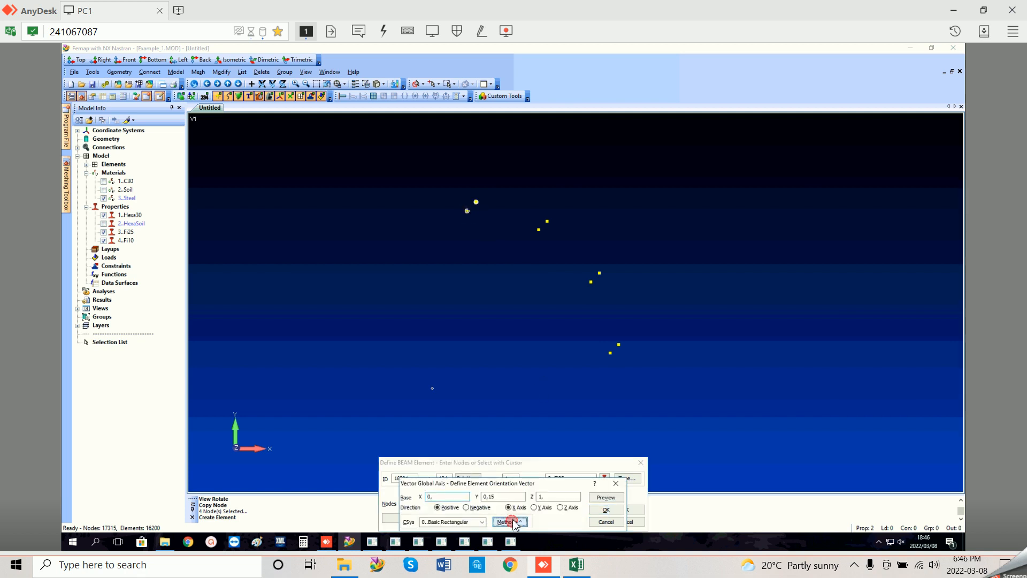
{"action": "left_click", "coordinate": [524, 475]}
{"action": "left_click", "coordinate": [606, 510]}
{"action": "left_click", "coordinate": [623, 510]}
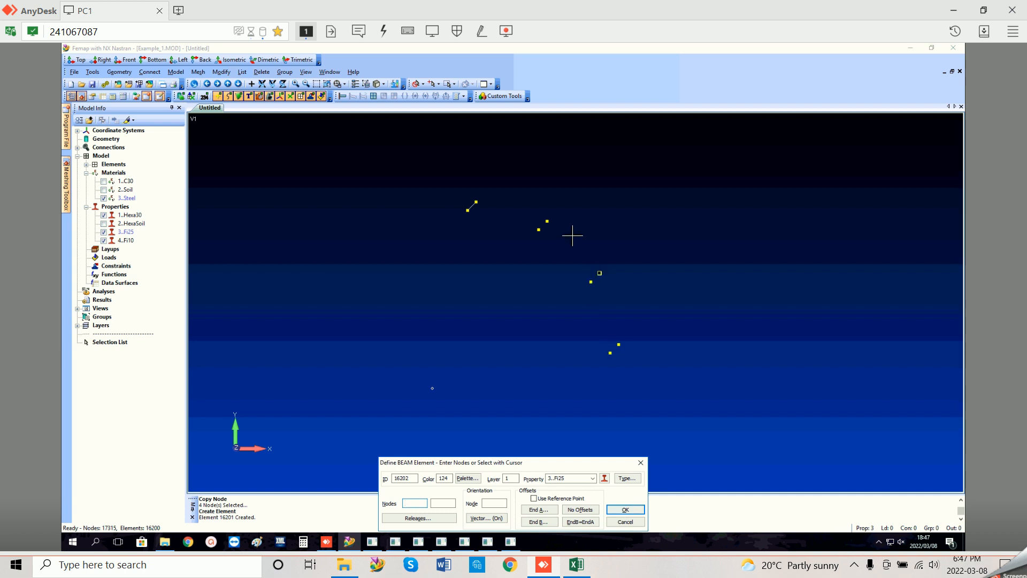
Step: Create three more Fi25 beam elements between the remaining pairs of original and copied nodes, and finish element creation
{"action": "left_click", "coordinate": [546, 222]}
{"action": "left_click", "coordinate": [541, 231]}
{"action": "left_click", "coordinate": [625, 509]}
{"action": "left_click", "coordinate": [600, 273]}
{"action": "left_click", "coordinate": [591, 282]}
{"action": "key", "text": "Return"}
{"action": "left_click", "coordinate": [619, 345]}
{"action": "left_click", "coordinate": [610, 352]}
{"action": "left_click", "coordinate": [629, 510]}
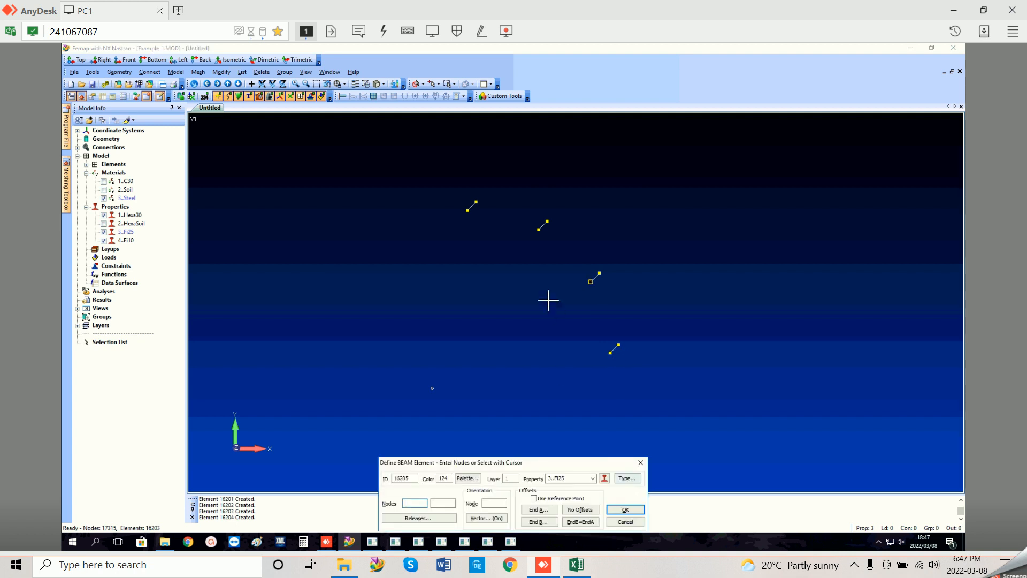
{"action": "left_click", "coordinate": [640, 463]}
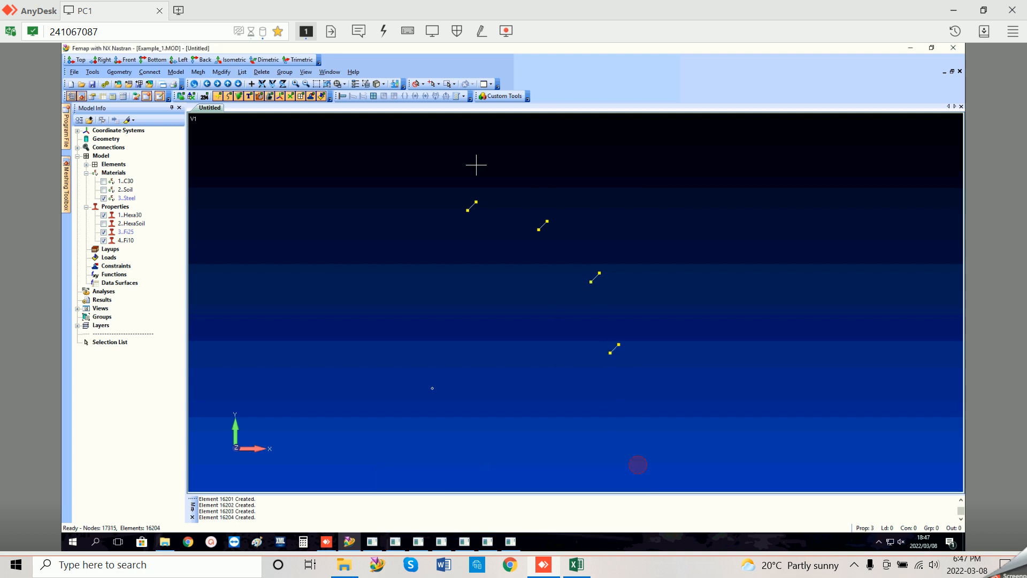
Step: Set the view's Element - Orientation/Shape option to Show Cross Section and apply it to the beams
{"action": "left_click", "coordinate": [309, 72]}
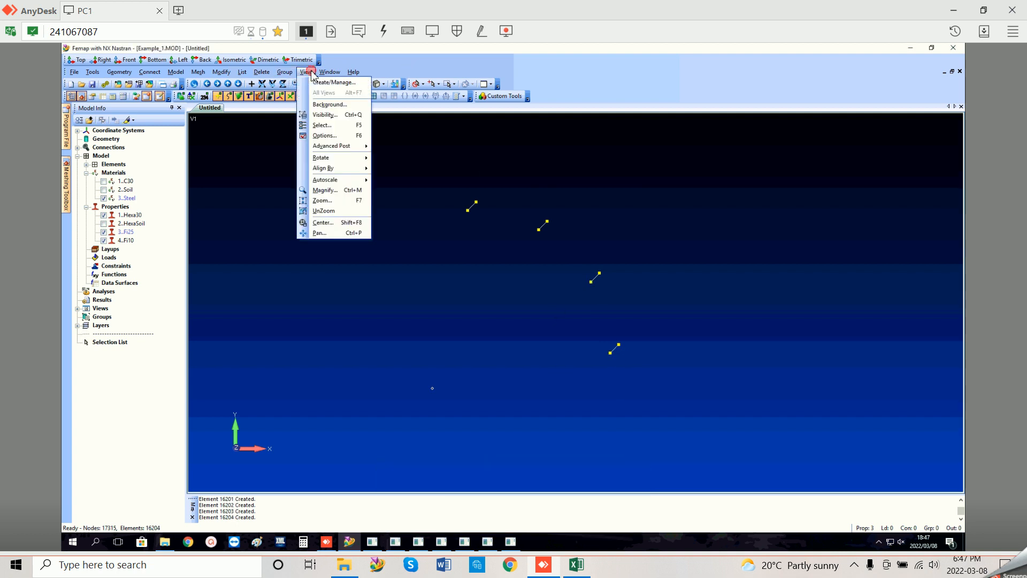
{"action": "left_click", "coordinate": [332, 136]}
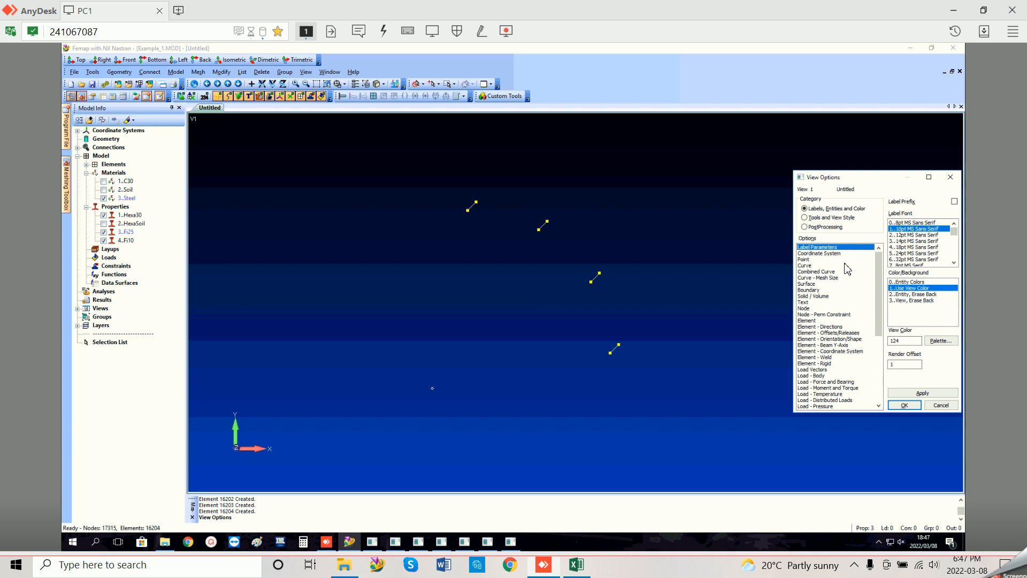
{"action": "left_click", "coordinate": [843, 339]}
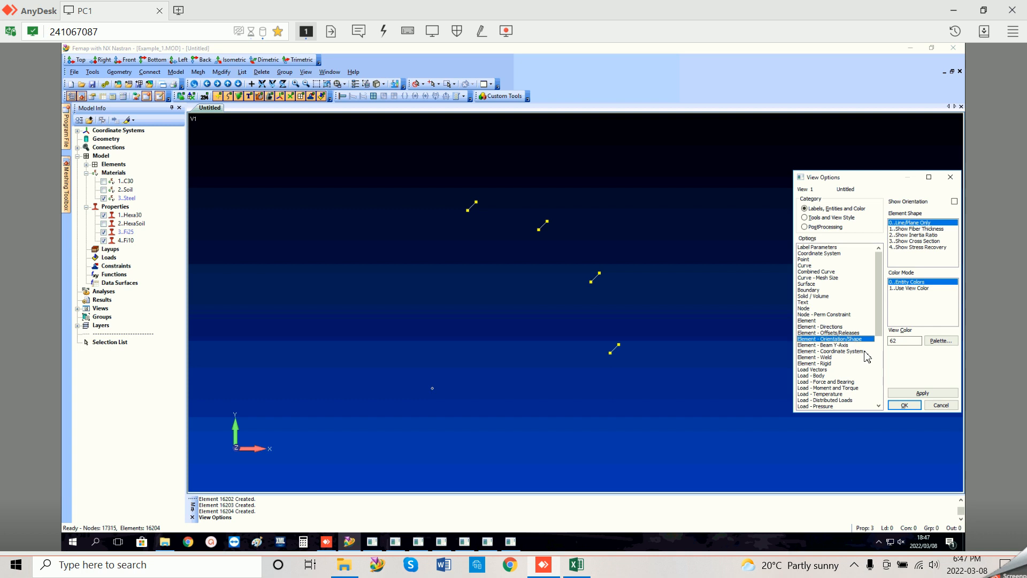
{"action": "left_click", "coordinate": [928, 241]}
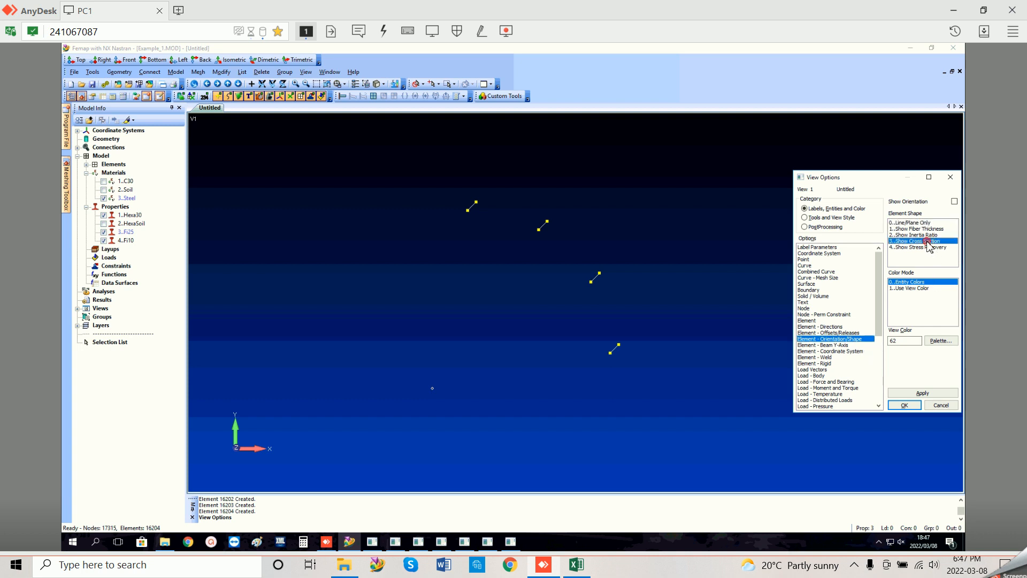
{"action": "left_click", "coordinate": [922, 394]}
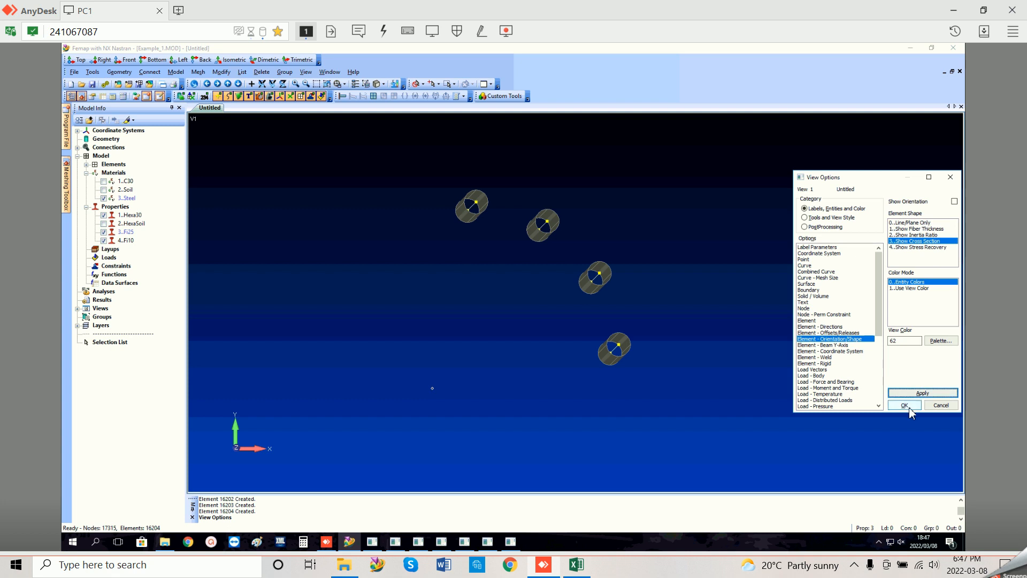
{"action": "left_click", "coordinate": [904, 405]}
{"action": "key", "text": "ctrl+r"}
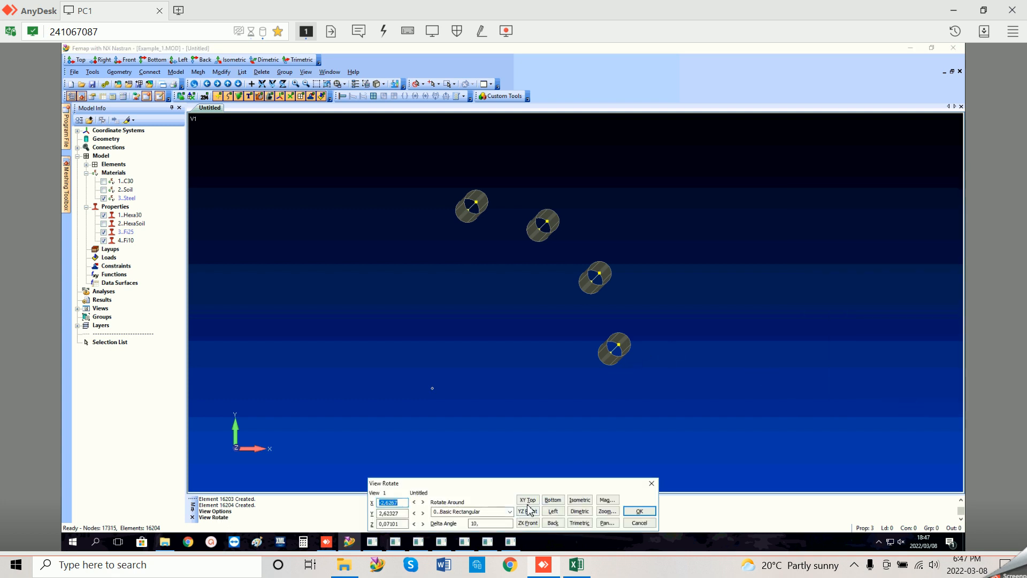
Step: Examine the four bars' cross sections in the XY Top view and their positions against the C30 concrete mesh
{"action": "left_click", "coordinate": [528, 500]}
{"action": "left_click", "coordinate": [640, 515]}
{"action": "middle_click_drag", "start_coordinate": [557, 444], "coordinate": [577, 409]}
{"action": "key", "text": "F8"}
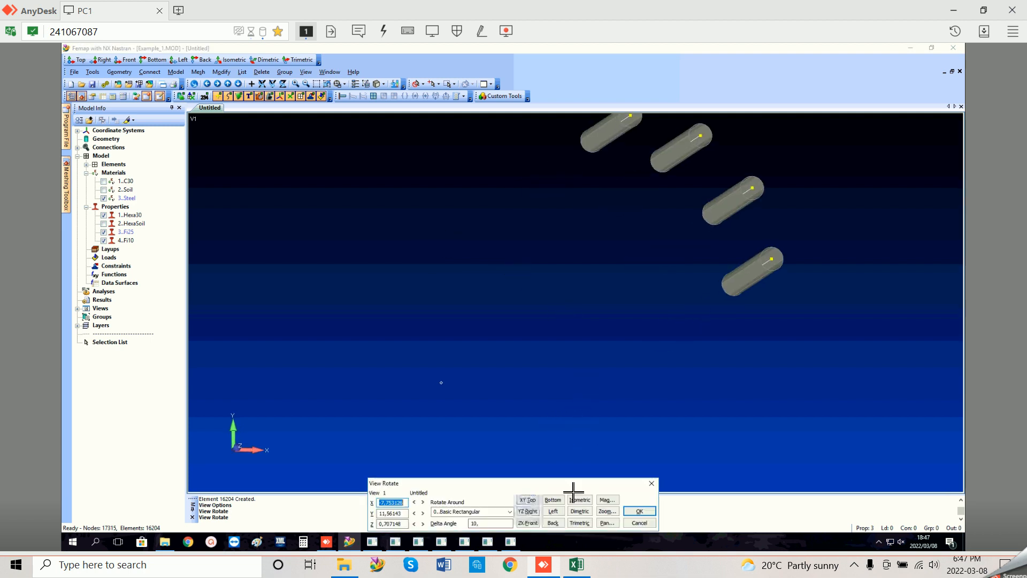
{"action": "left_click", "coordinate": [525, 497]}
{"action": "left_click", "coordinate": [640, 515]}
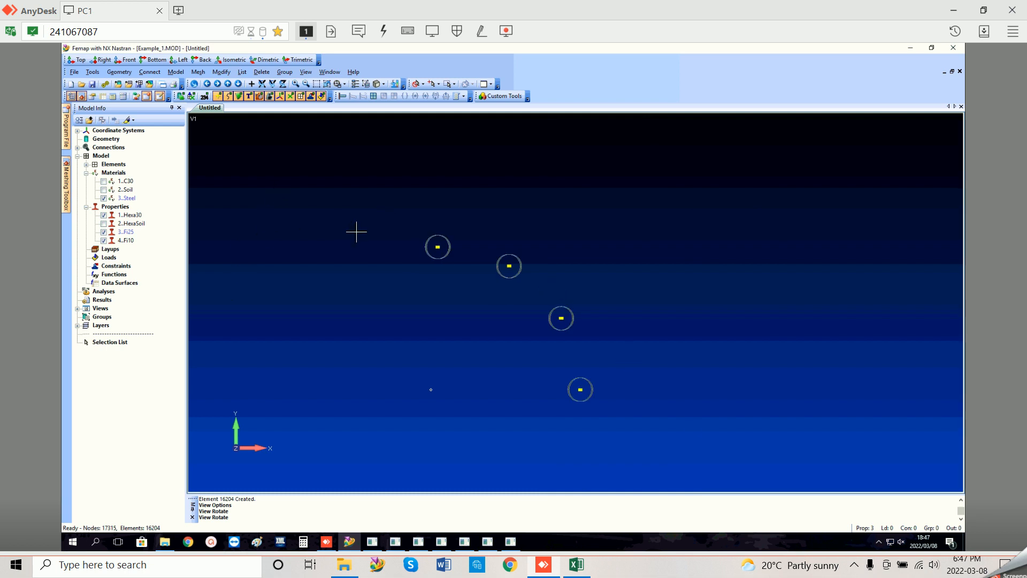
{"action": "middle_click_drag", "start_coordinate": [351, 231], "coordinate": [358, 232]}
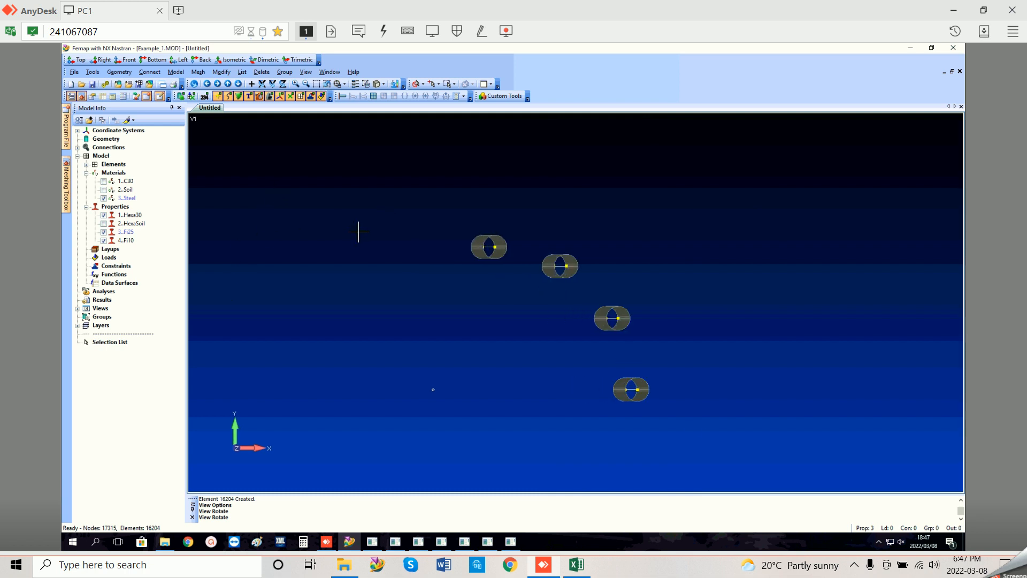
{"action": "left_click", "coordinate": [104, 182]}
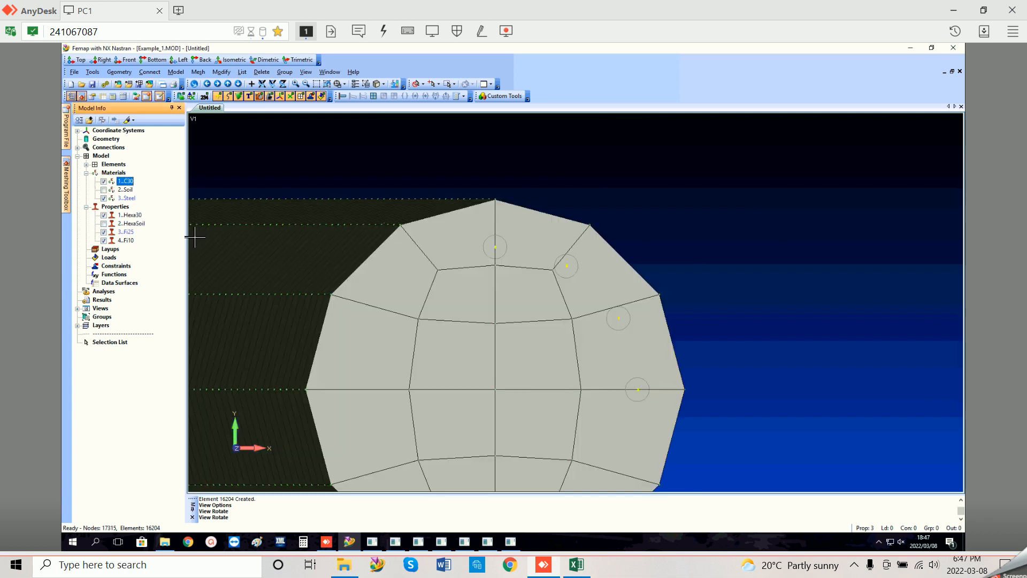
{"action": "left_click", "coordinate": [104, 182]}
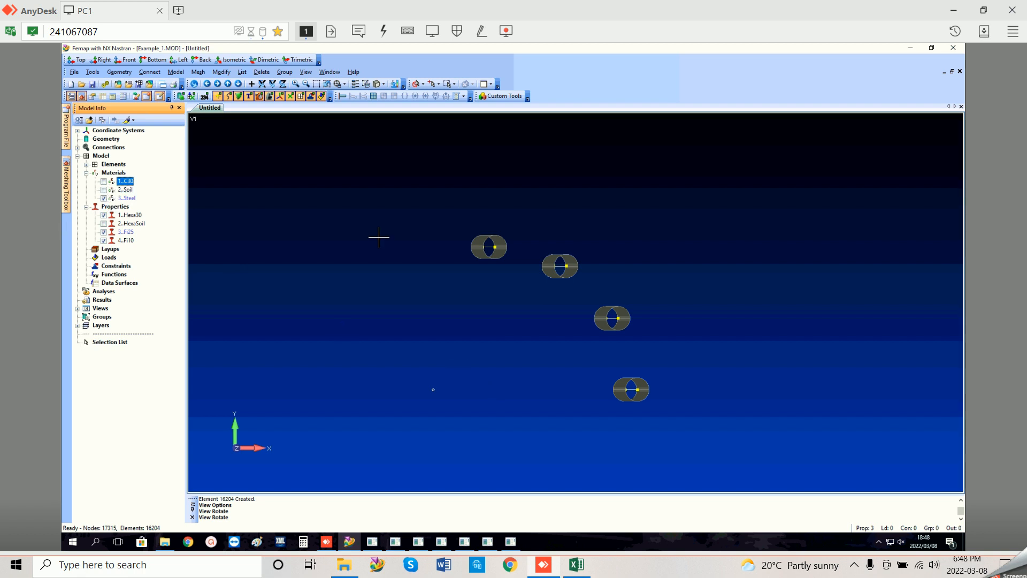
Step: Copy the uppermost bar's node 0.075 along the negative Y axis, keeping one repetition
{"action": "left_click", "coordinate": [198, 72]}
{"action": "mouse_move", "coordinate": [249, 192]}
{"action": "left_click", "coordinate": [292, 191]}
{"action": "left_click", "coordinate": [500, 250]}
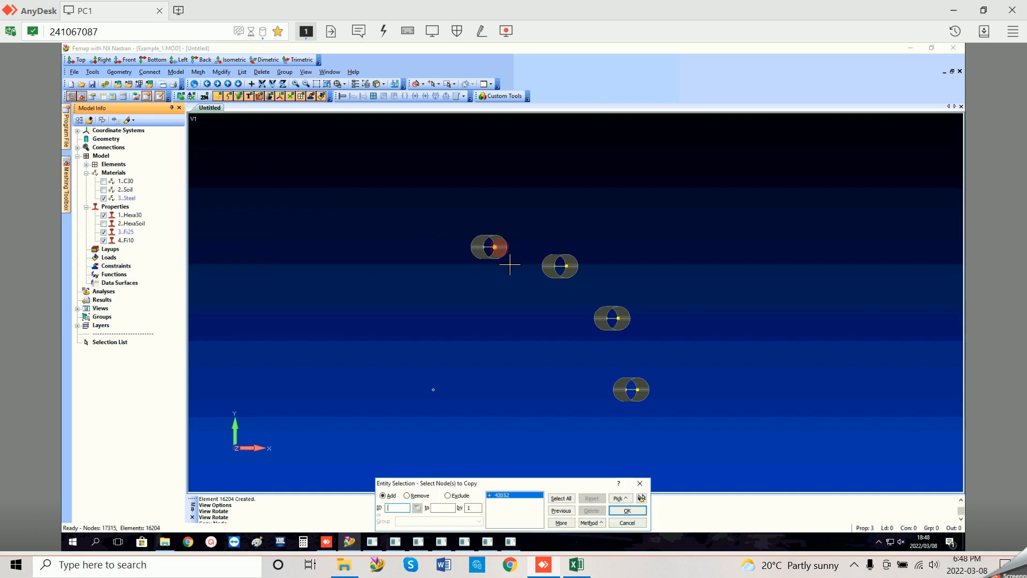
{"action": "left_click", "coordinate": [628, 510]}
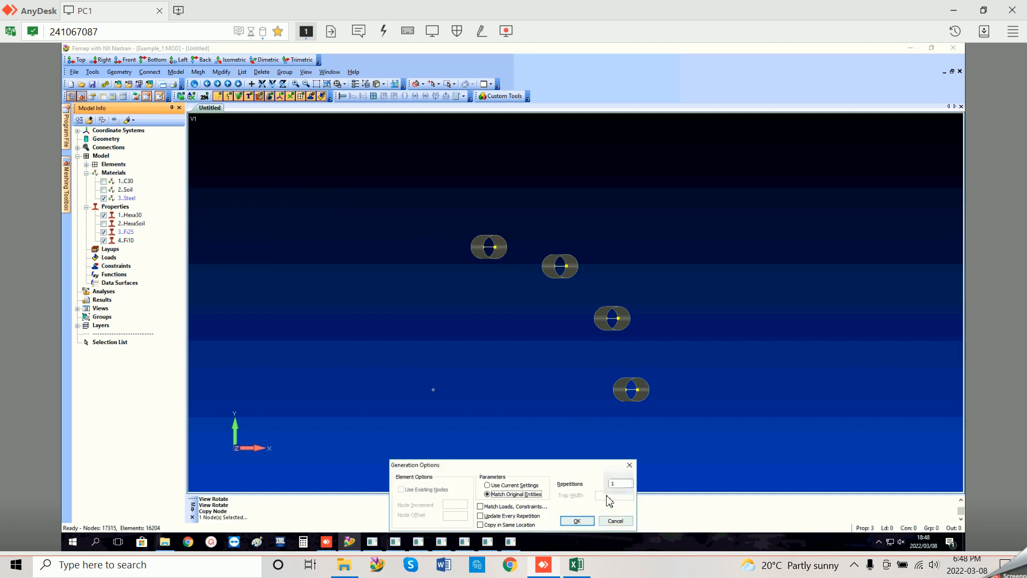
{"action": "left_click", "coordinate": [585, 523]}
{"action": "left_click", "coordinate": [535, 507]}
{"action": "left_click", "coordinate": [466, 508]}
{"action": "double_click", "coordinate": [568, 522]}
{"action": "type", "text": "0.075"}
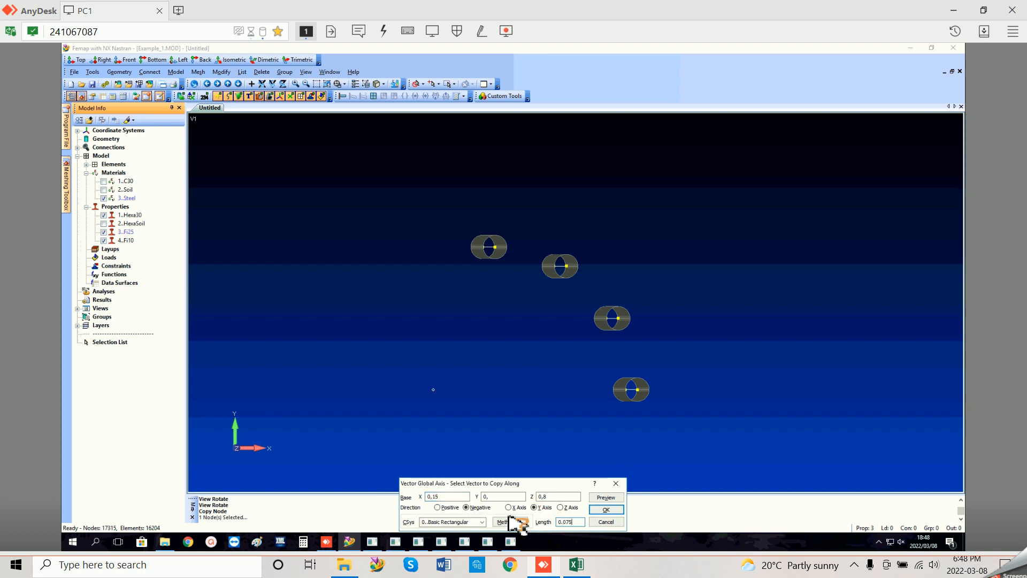
{"action": "key", "text": "Return"}
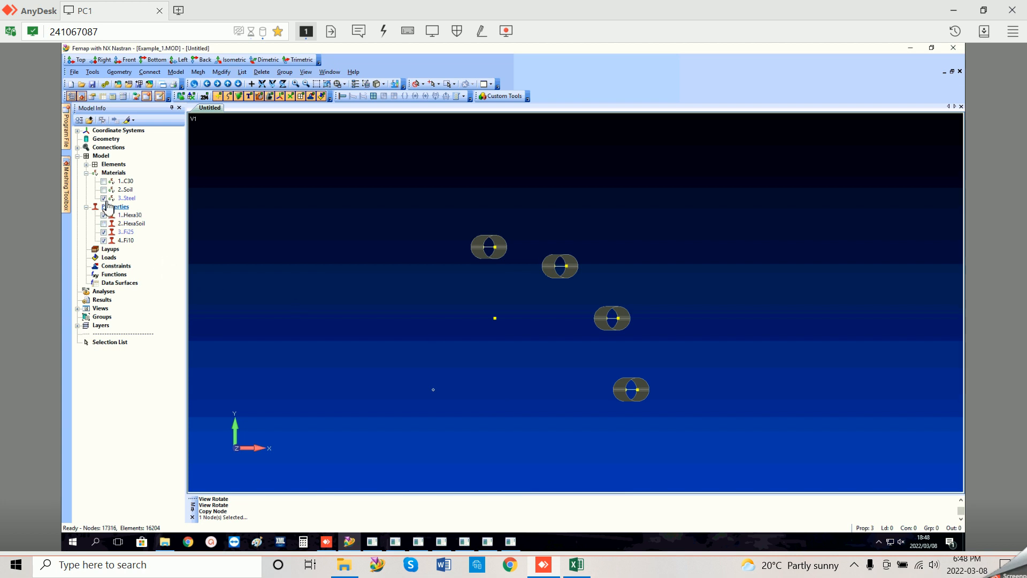
Step: Check the copied node in the XY Top view and undo the view rotation and the node copy
{"action": "key", "text": "F8"}
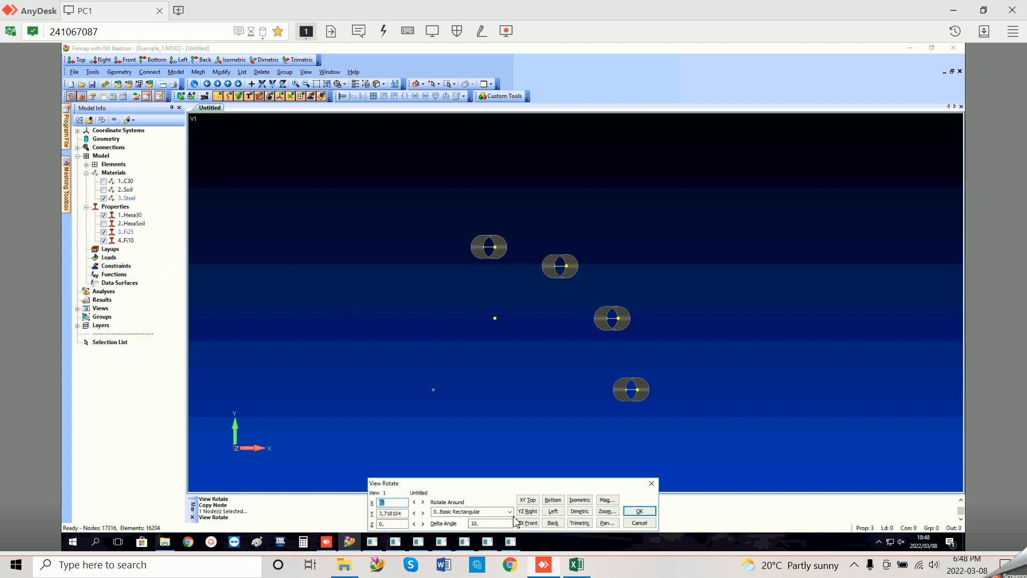
{"action": "left_click", "coordinate": [528, 500]}
{"action": "left_click", "coordinate": [639, 511]}
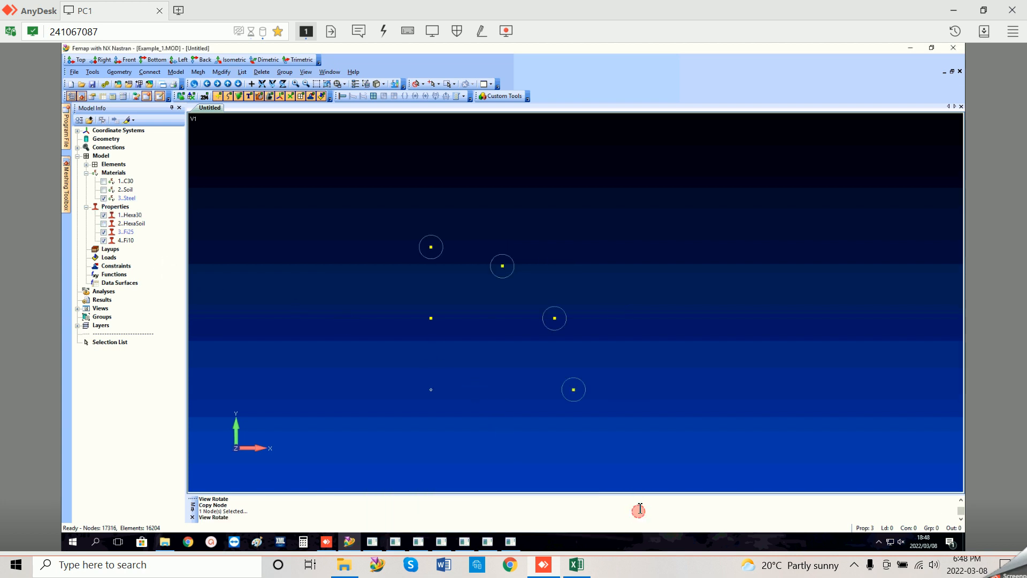
{"action": "key", "text": "ctrl+z"}
{"action": "key", "text": "ctrl+z"}
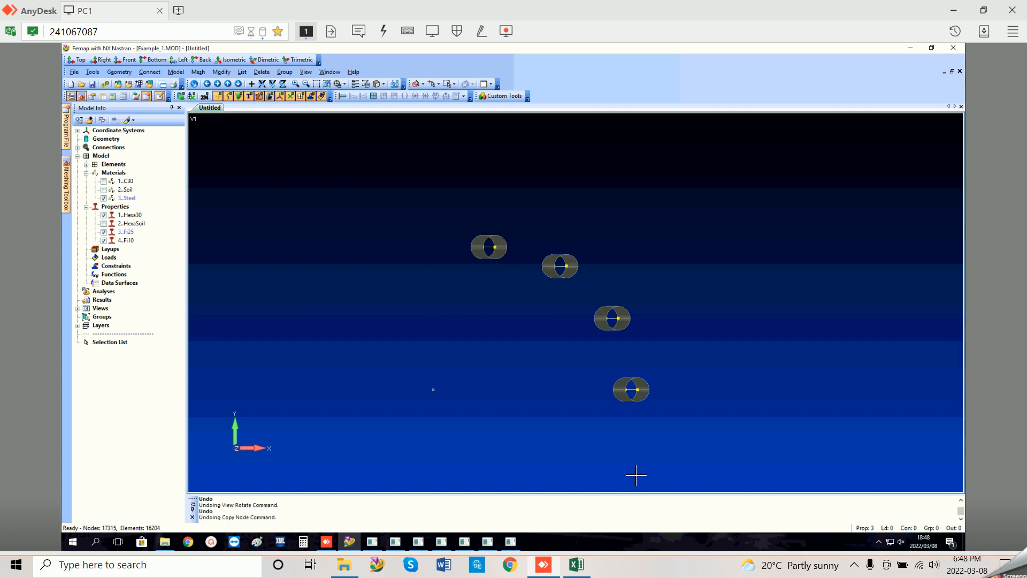
{"action": "left_click", "coordinate": [577, 564]}
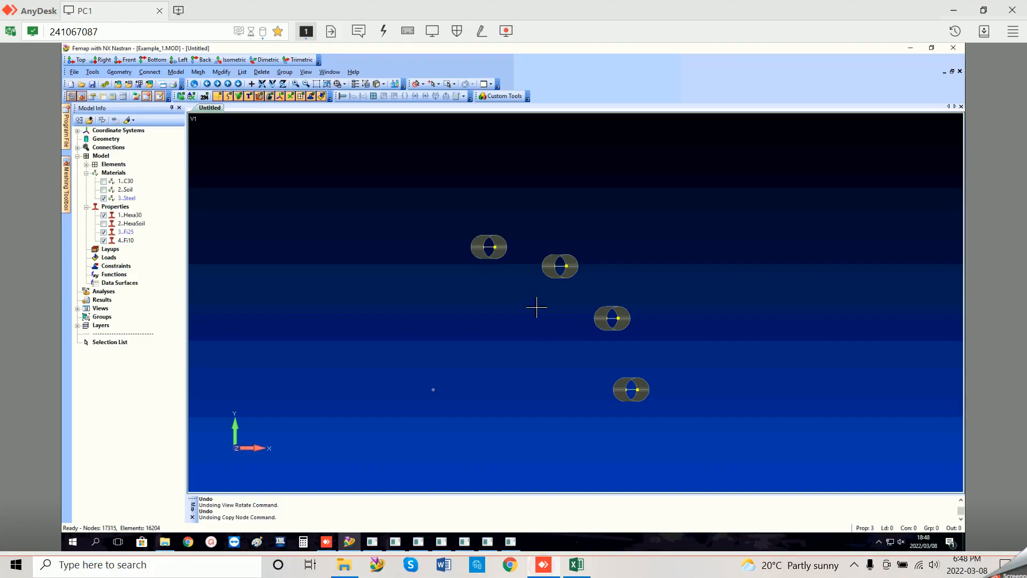
{"action": "left_click", "coordinate": [543, 564]}
Step: Copy the uppermost bar's node 0.15 along the negative Y axis to place a node at the pile's centre
{"action": "left_click", "coordinate": [198, 72]}
{"action": "mouse_move", "coordinate": [238, 191]}
{"action": "left_click", "coordinate": [301, 191]}
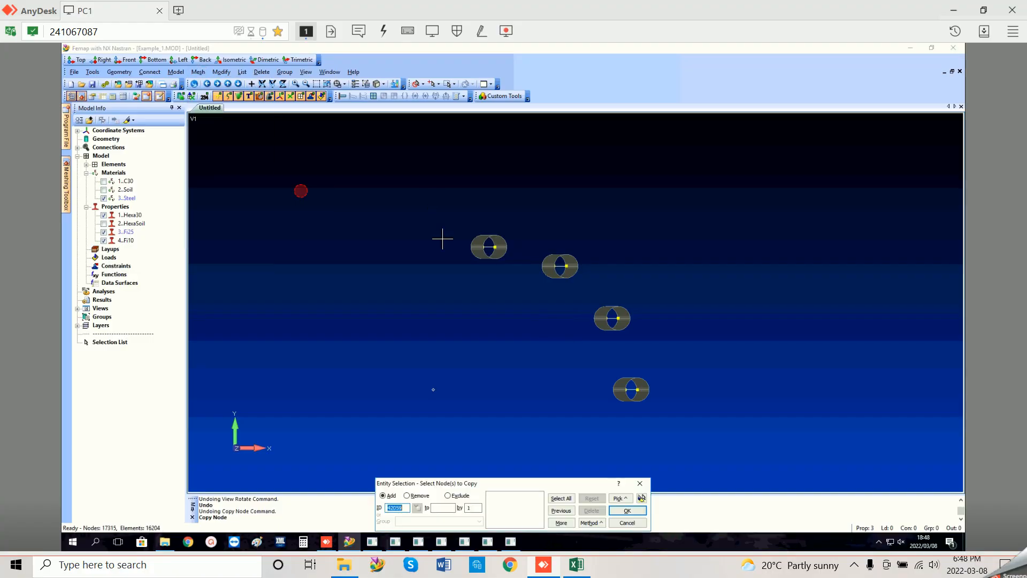
{"action": "left_click", "coordinate": [506, 253]}
{"action": "left_click", "coordinate": [627, 511]}
{"action": "left_click", "coordinate": [577, 521]}
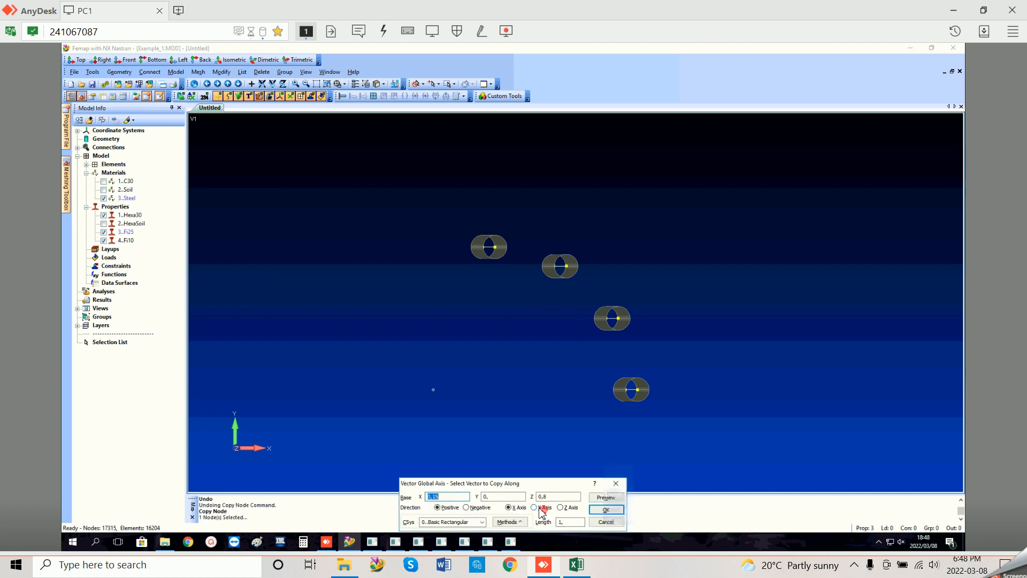
{"action": "left_click", "coordinate": [578, 521]}
{"action": "type", "text": "0."}
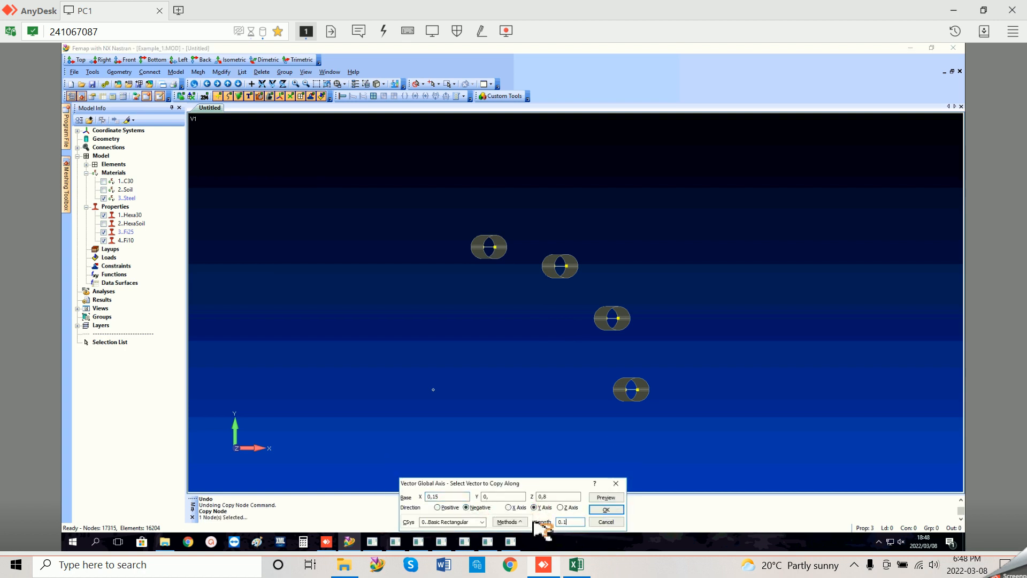
{"action": "type", "text": "15"}
{"action": "key", "text": "Return"}
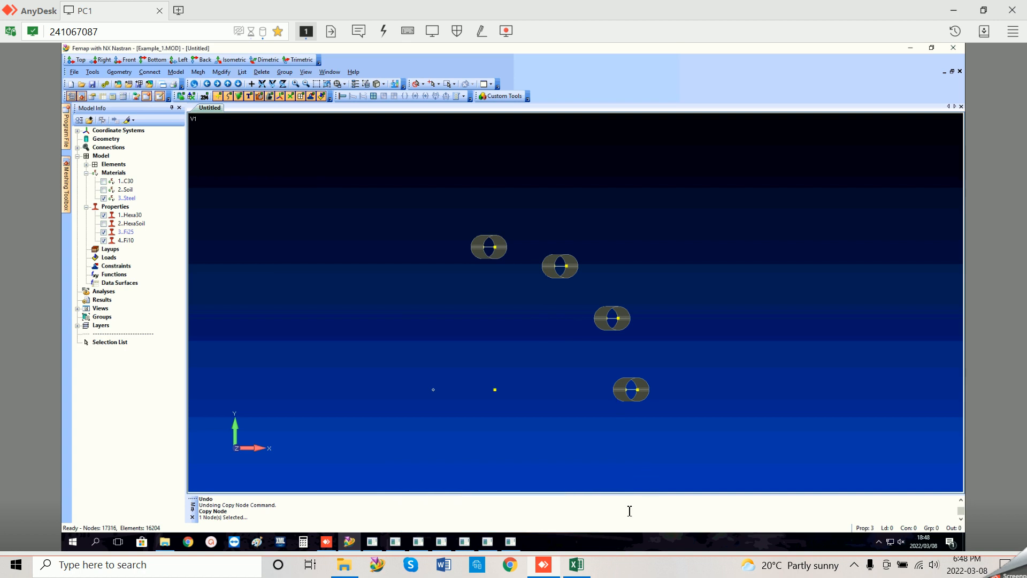
Step: Start reflecting elements and select the four beams with a polygon pick in the XY Top view
{"action": "key", "text": "F8"}
{"action": "left_click", "coordinate": [527, 500]}
{"action": "left_click", "coordinate": [640, 511]}
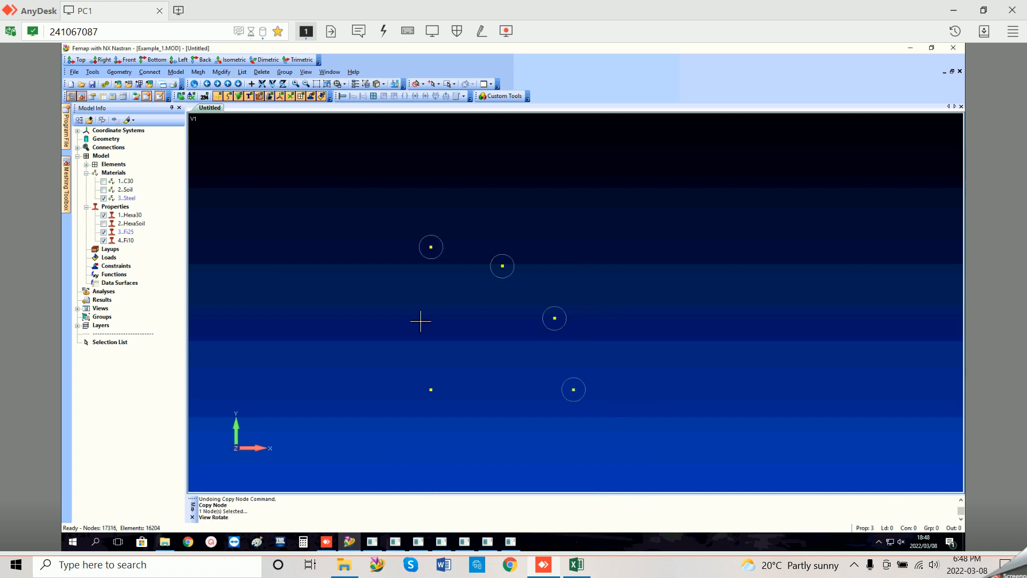
{"action": "scroll", "coordinate": [436, 332], "scroll_direction": "down", "scroll_amount": 1}
{"action": "left_click", "coordinate": [198, 72]}
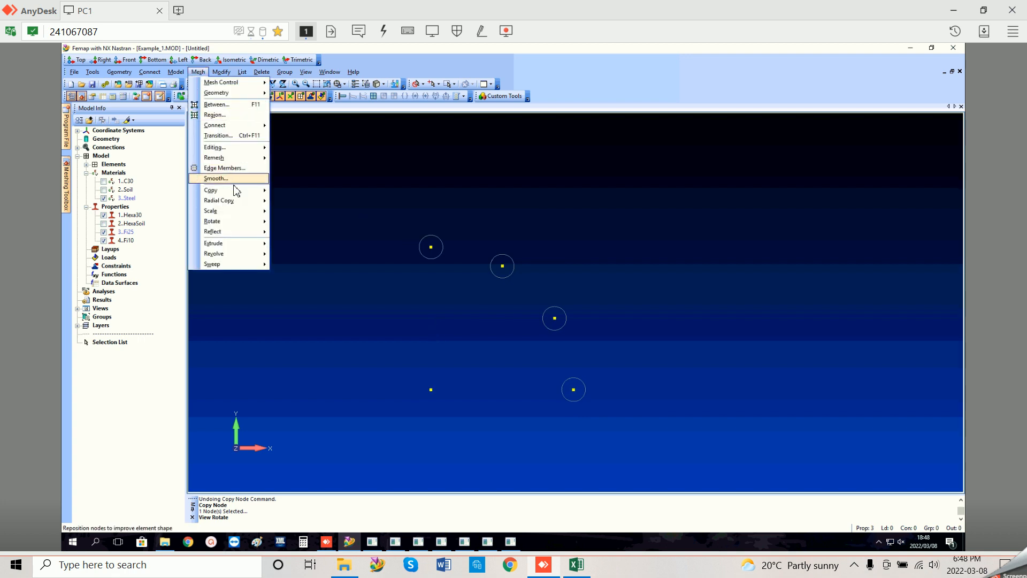
{"action": "mouse_move", "coordinate": [246, 231]}
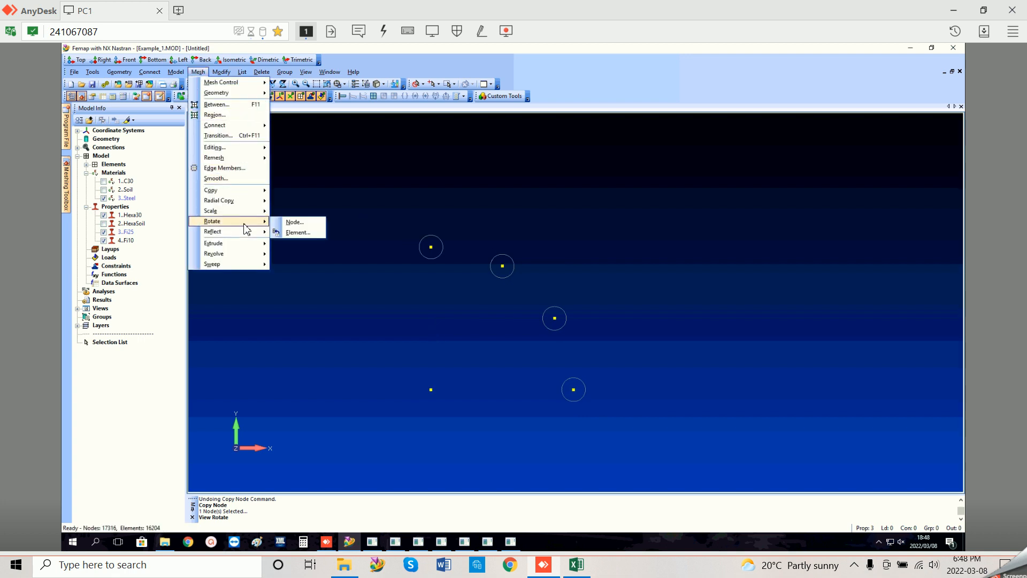
{"action": "left_click", "coordinate": [291, 240]}
{"action": "left_click", "coordinate": [621, 498]}
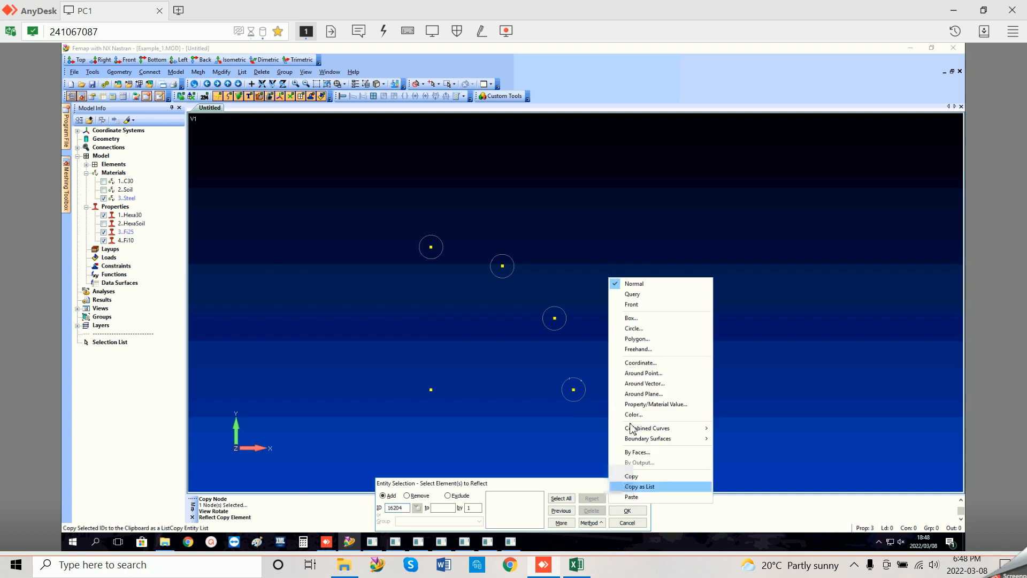
{"action": "left_click", "coordinate": [637, 338]}
{"action": "left_click", "coordinate": [393, 212]}
{"action": "left_click", "coordinate": [619, 283]}
{"action": "left_click", "coordinate": [671, 412]}
{"action": "double_click", "coordinate": [395, 280]}
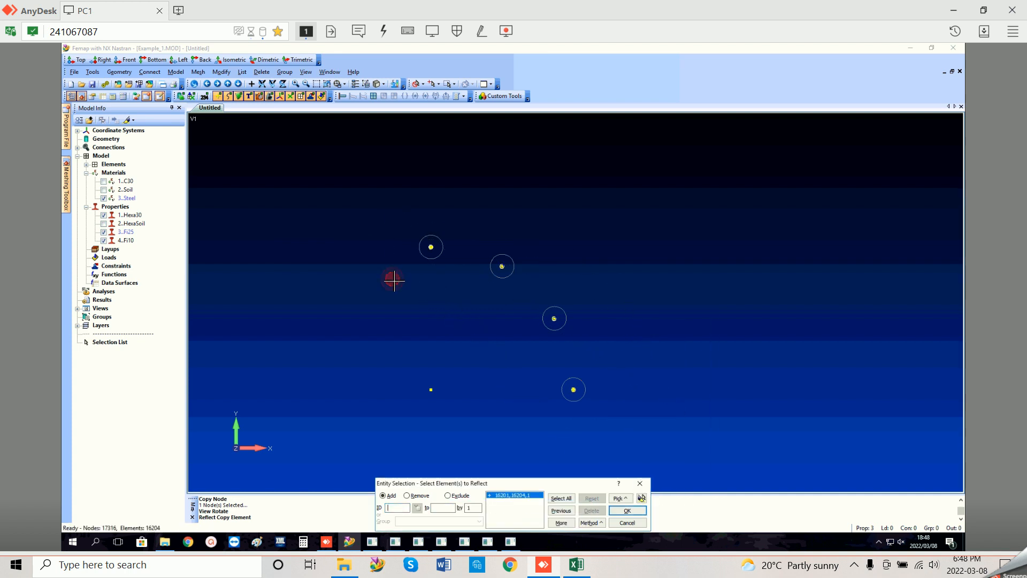
{"action": "left_click", "coordinate": [625, 512]}
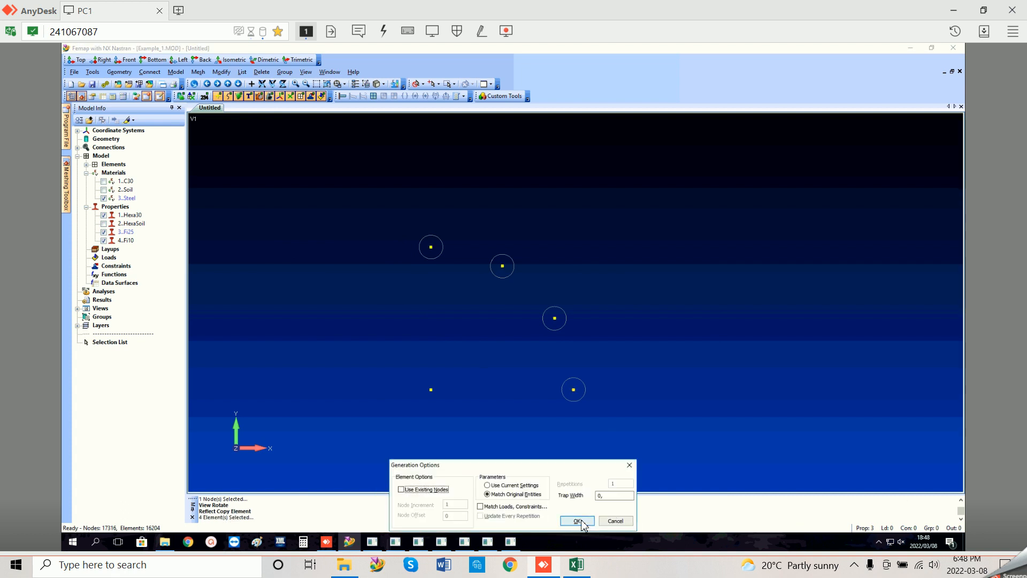
Step: Reflect the selected beams across the plane through the uppermost bar's two nodes and the pile's centre node, matching original entities
{"action": "left_click", "coordinate": [581, 520]}
{"action": "middle_click_drag", "start_coordinate": [493, 388], "coordinate": [504, 378]}
{"action": "left_click", "coordinate": [523, 176]}
{"action": "middle_click_drag", "start_coordinate": [521, 213], "coordinate": [518, 216]}
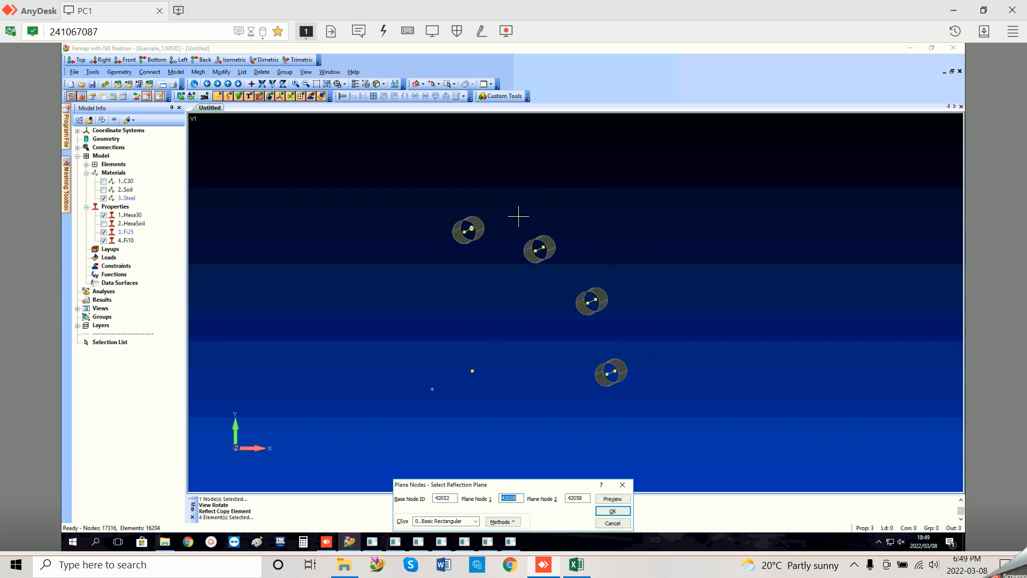
{"action": "left_click", "coordinate": [466, 233]}
{"action": "left_click", "coordinate": [472, 371]}
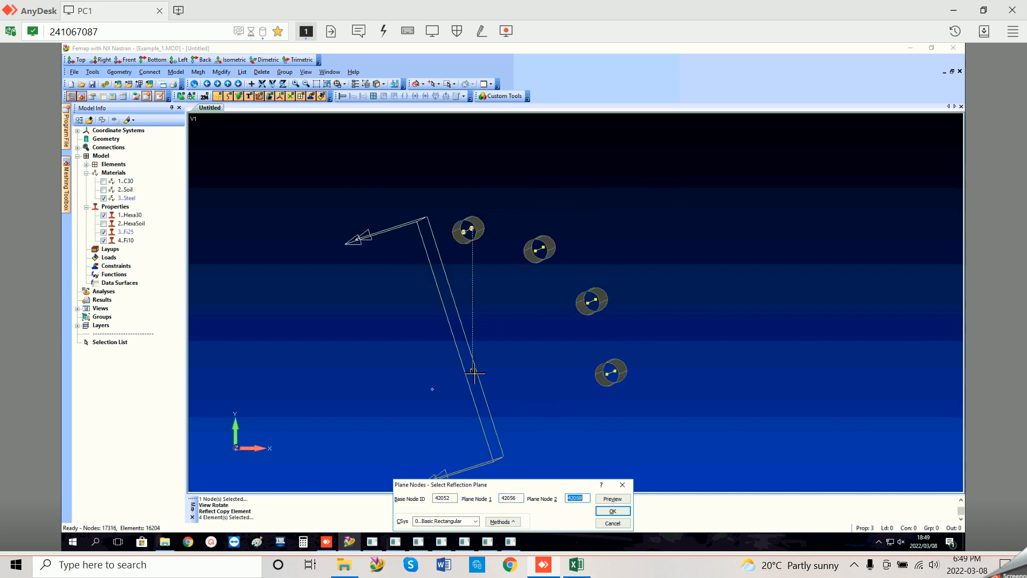
{"action": "left_click", "coordinate": [613, 512]}
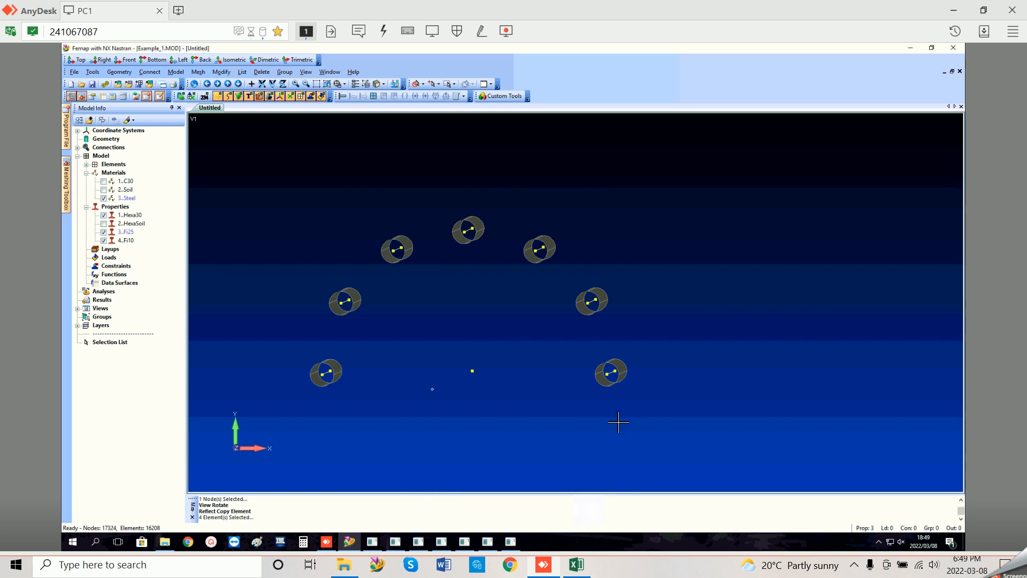
Step: Start another element reflection and select all bars of the upper half ring with a box pick in the XY Top view
{"action": "key", "text": "ctrl+r"}
{"action": "left_click", "coordinate": [527, 500]}
{"action": "left_click", "coordinate": [639, 511]}
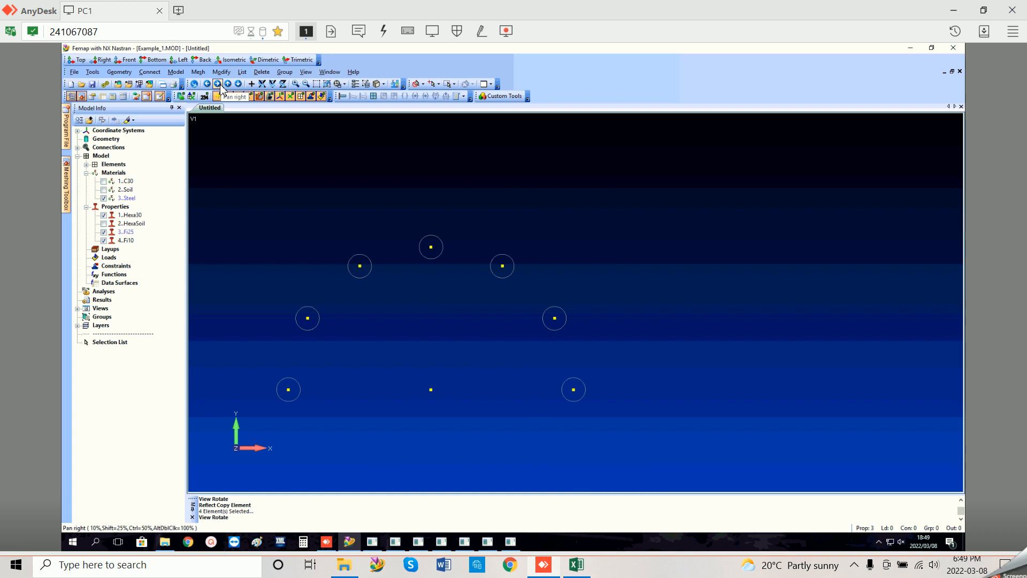
{"action": "scroll", "coordinate": [422, 366], "scroll_direction": "up", "scroll_amount": 2}
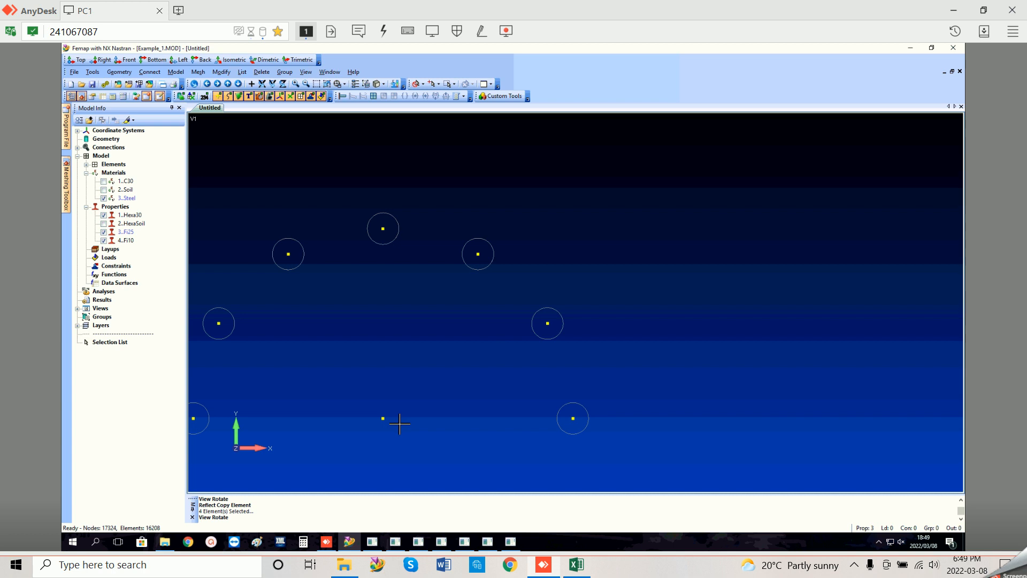
{"action": "scroll", "coordinate": [392, 380], "scroll_direction": "down", "scroll_amount": 2}
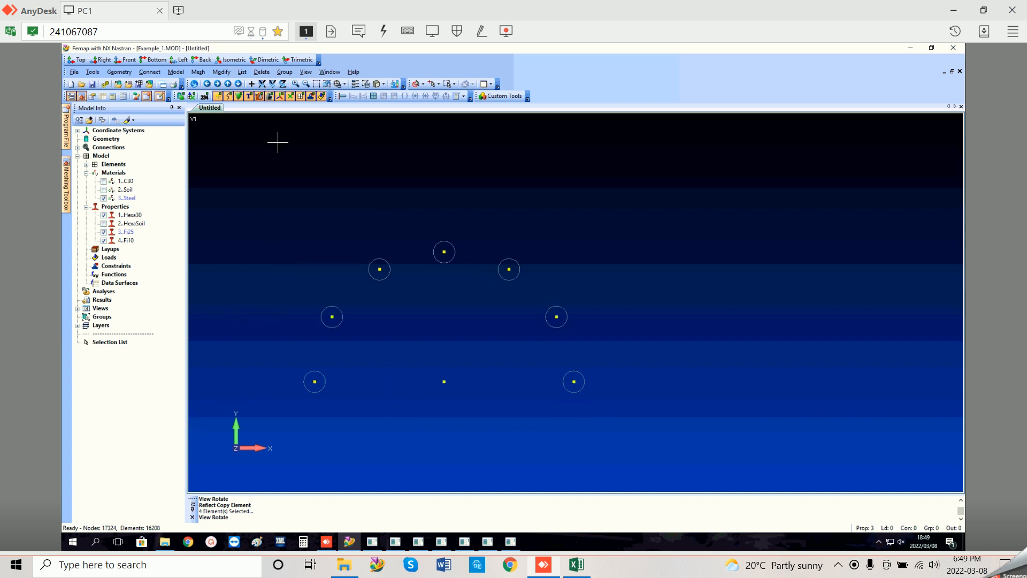
{"action": "left_click", "coordinate": [198, 72]}
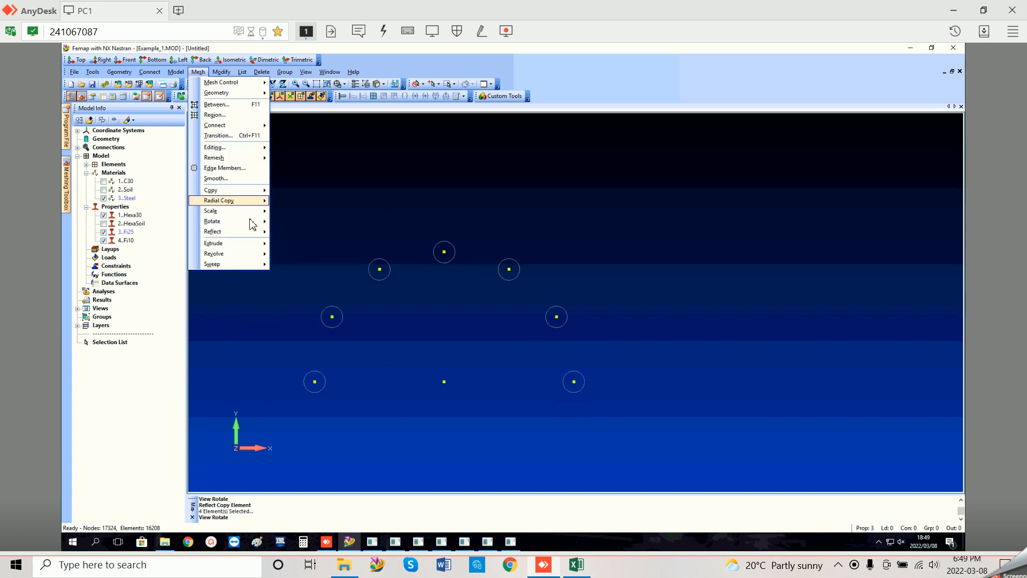
{"action": "mouse_move", "coordinate": [247, 232]}
{"action": "left_click", "coordinate": [295, 244]}
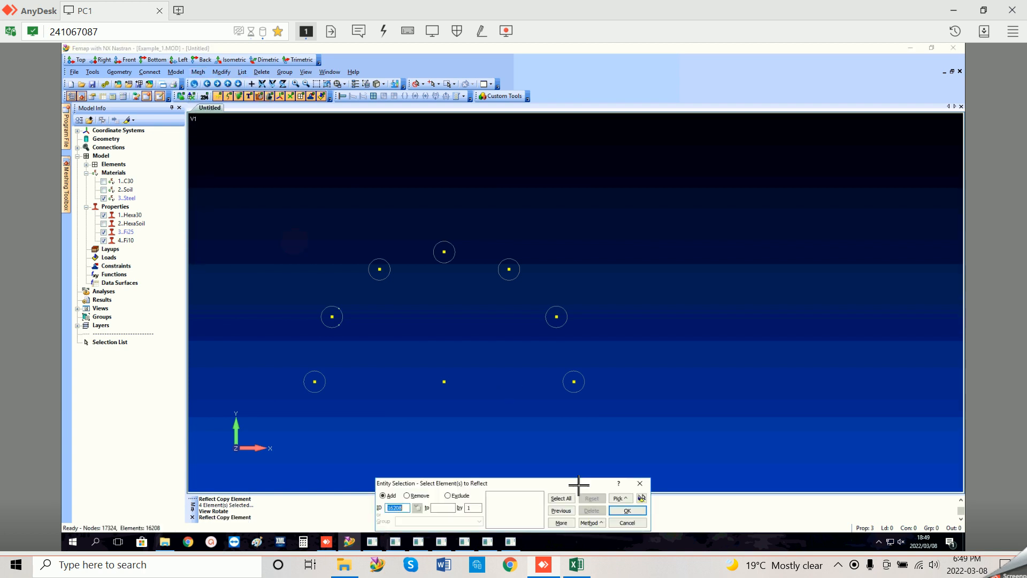
{"action": "left_click", "coordinate": [621, 498]}
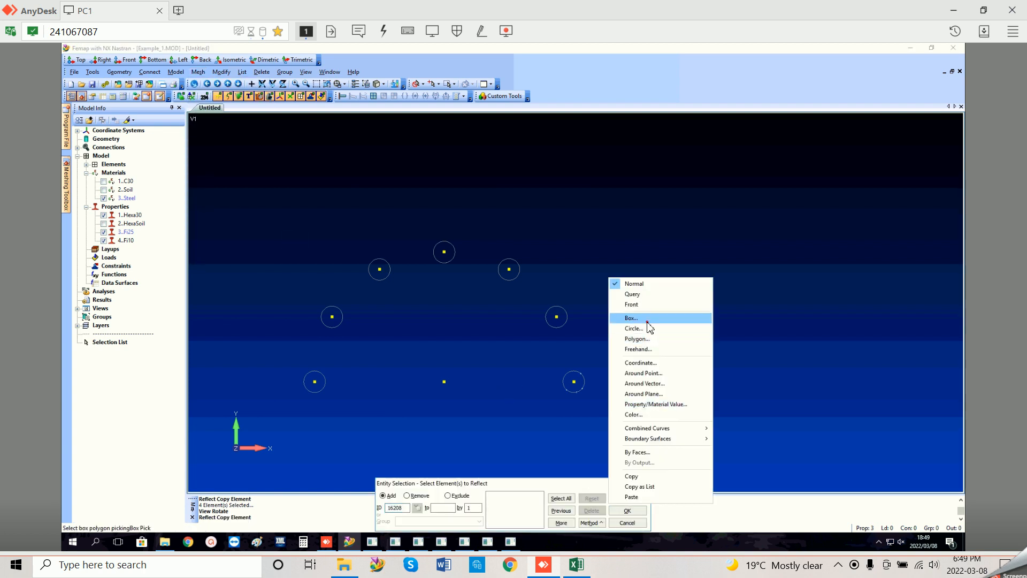
{"action": "left_click", "coordinate": [647, 321]}
{"action": "left_click_drag", "start_coordinate": [258, 203], "coordinate": [734, 417]}
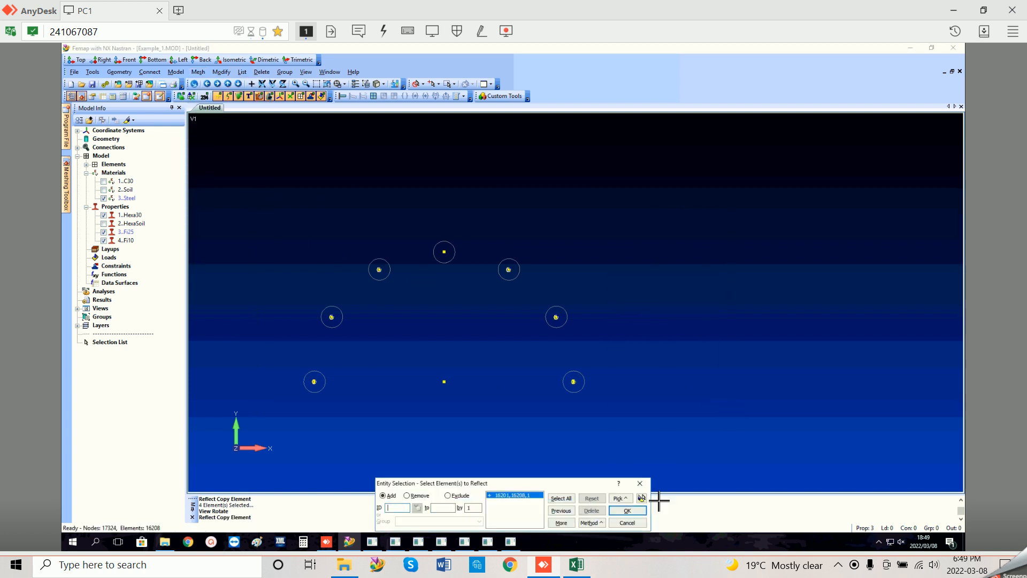
{"action": "left_click", "coordinate": [627, 512]}
Step: Reflect the selected upper-half bars across the horizontal plane through the leftmost bar's two nodes and a node of the rightmost bar
{"action": "left_click", "coordinate": [585, 520]}
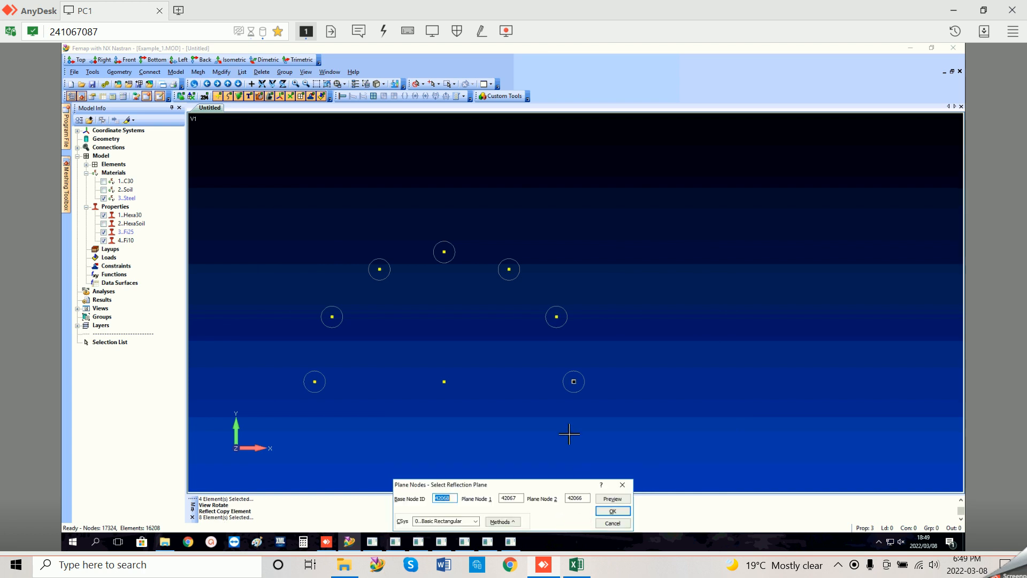
{"action": "mouse_move", "coordinate": [563, 414]}
{"action": "middle_mouse_down"}
{"action": "mouse_move", "coordinate": [568, 437]}
{"action": "mouse_move", "coordinate": [562, 415]}
{"action": "middle_mouse_up"}
{"action": "left_click", "coordinate": [293, 342]}
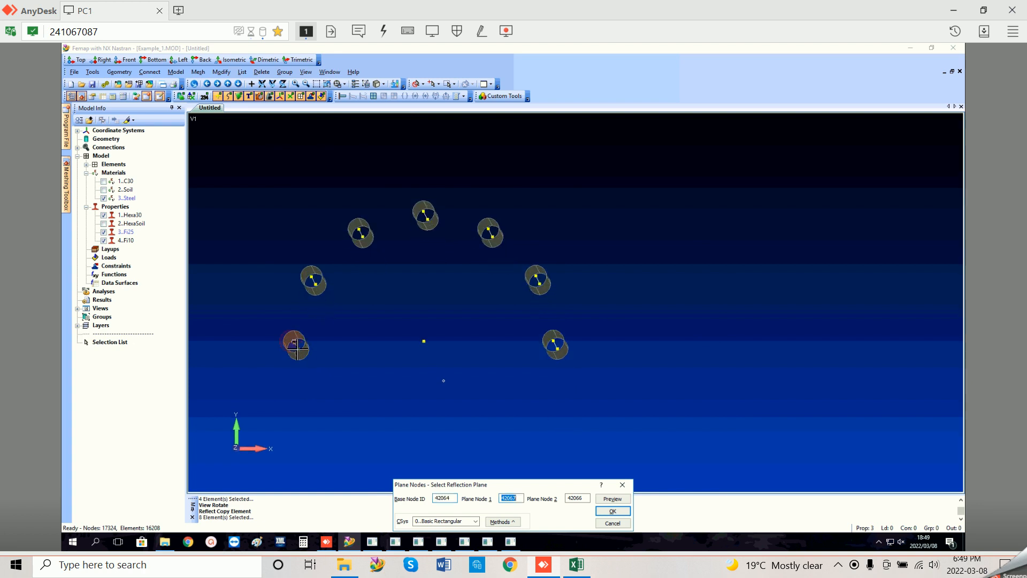
{"action": "left_click", "coordinate": [298, 349]}
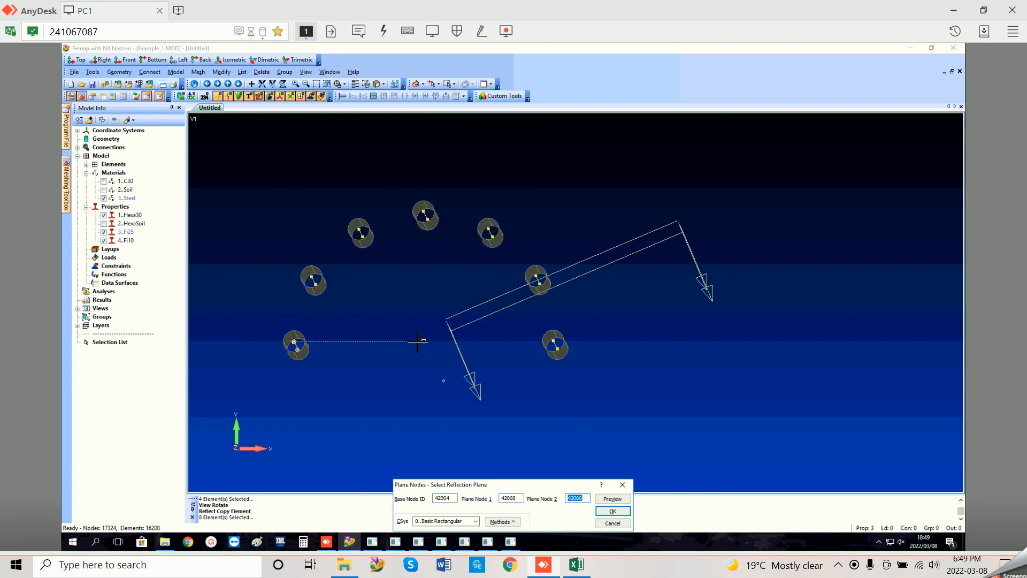
{"action": "left_click", "coordinate": [554, 343]}
{"action": "left_click", "coordinate": [619, 511]}
Step: Start copying elements and select all bars of the full ring with a box pick in the XY Top view
{"action": "key", "text": "ctrl+r"}
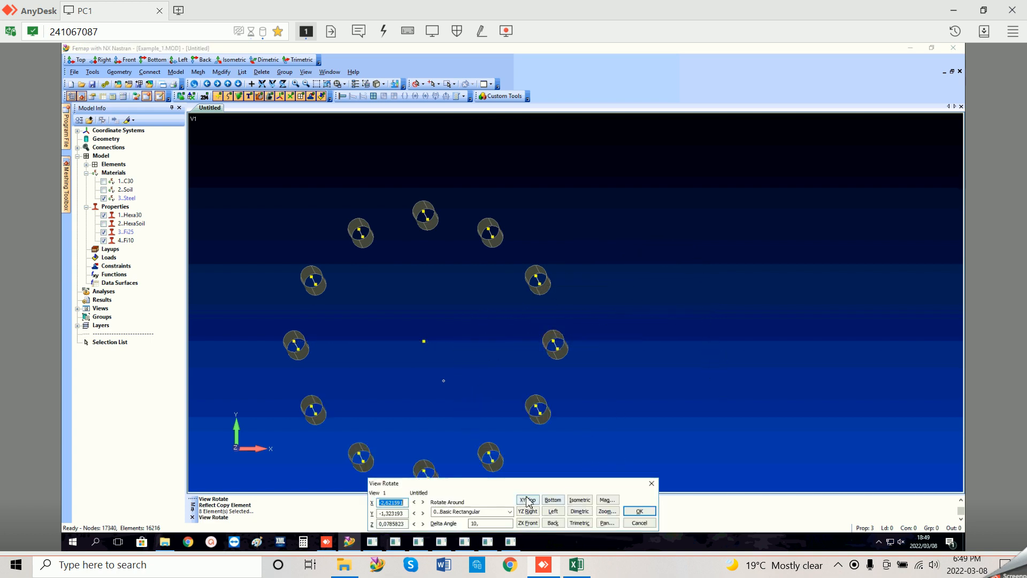
{"action": "left_click", "coordinate": [527, 498]}
{"action": "left_click", "coordinate": [640, 512]}
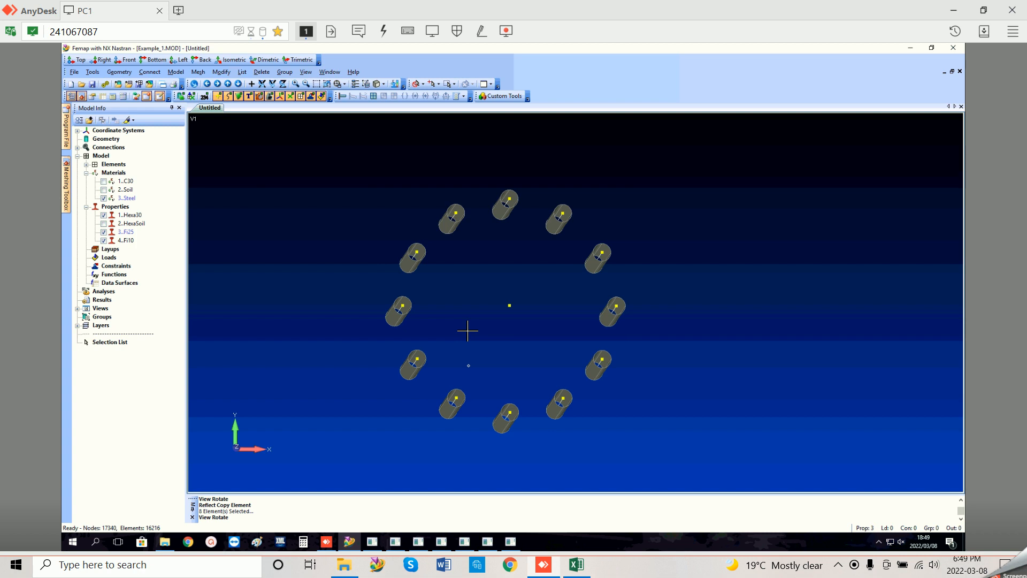
{"action": "key", "text": "F8"}
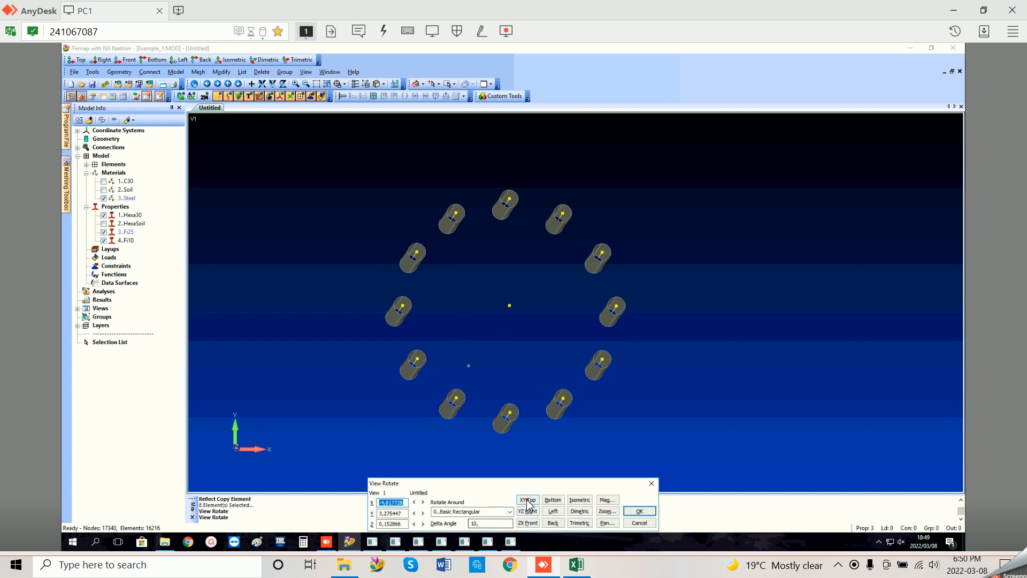
{"action": "left_click", "coordinate": [527, 501]}
{"action": "left_click", "coordinate": [632, 512]}
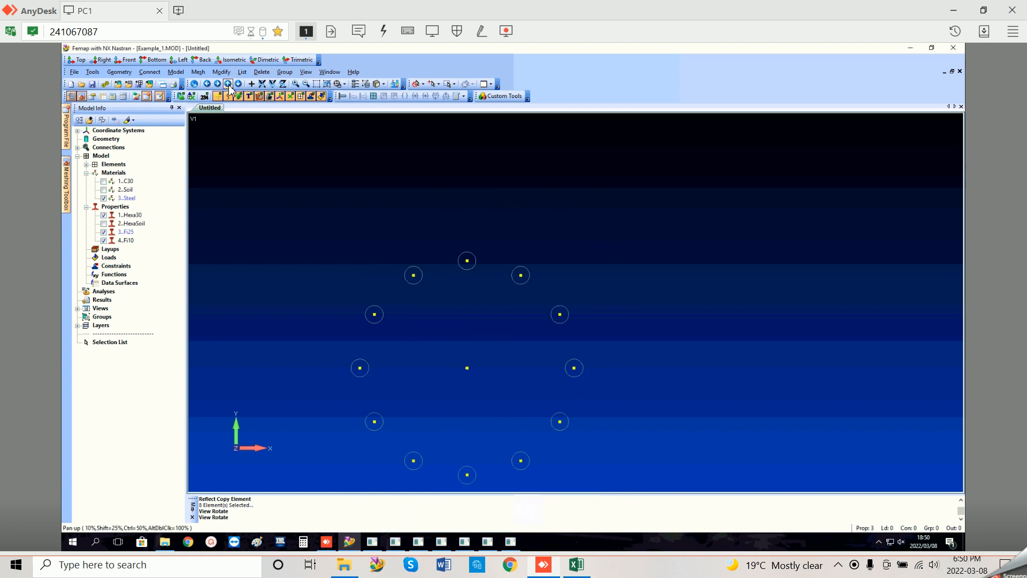
{"action": "left_click", "coordinate": [198, 71]}
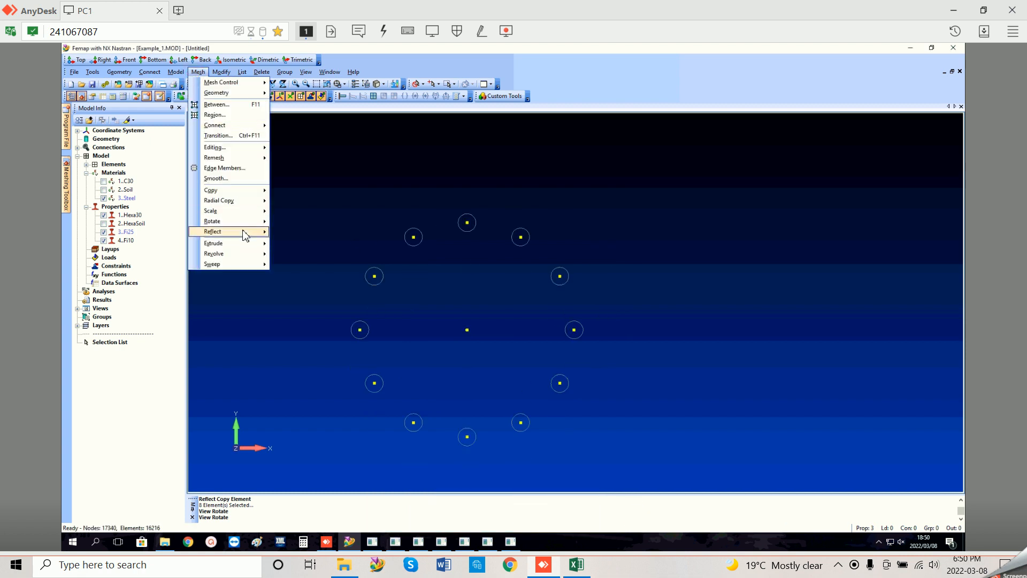
{"action": "mouse_move", "coordinate": [238, 190]}
{"action": "left_click", "coordinate": [289, 190]}
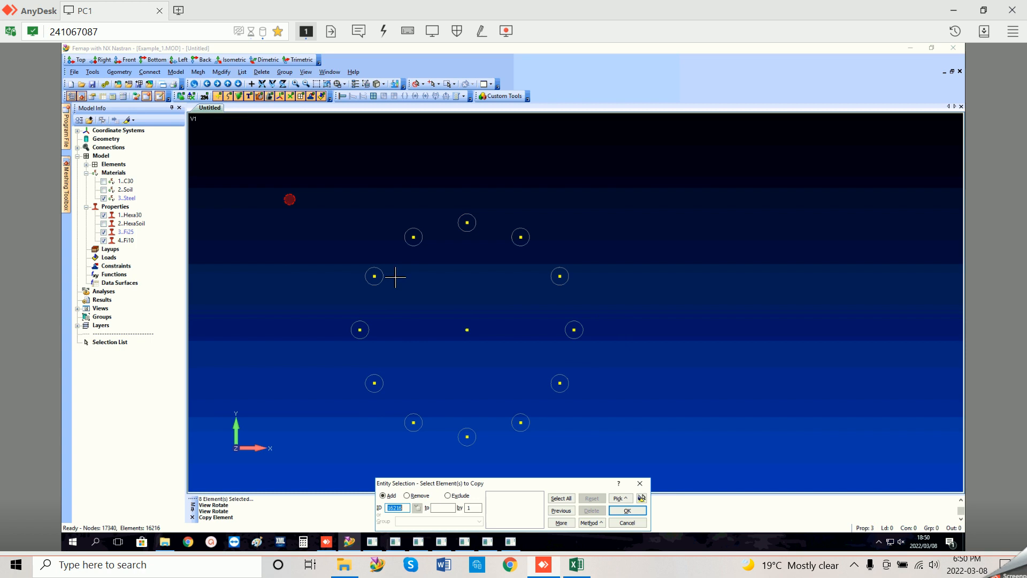
{"action": "left_click", "coordinate": [619, 497]}
{"action": "left_click", "coordinate": [636, 320]}
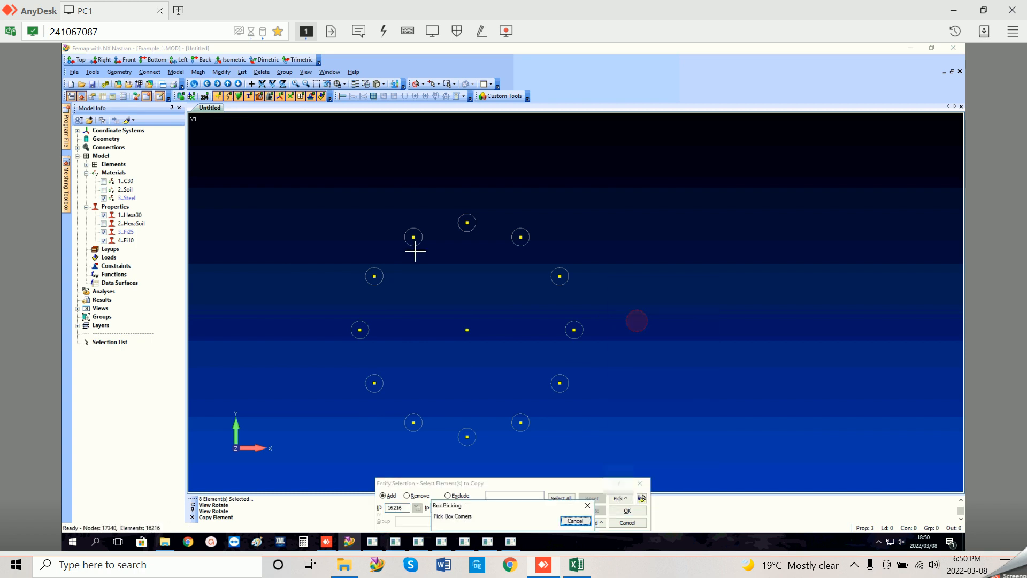
{"action": "left_click_drag", "start_coordinate": [319, 192], "coordinate": [749, 470]}
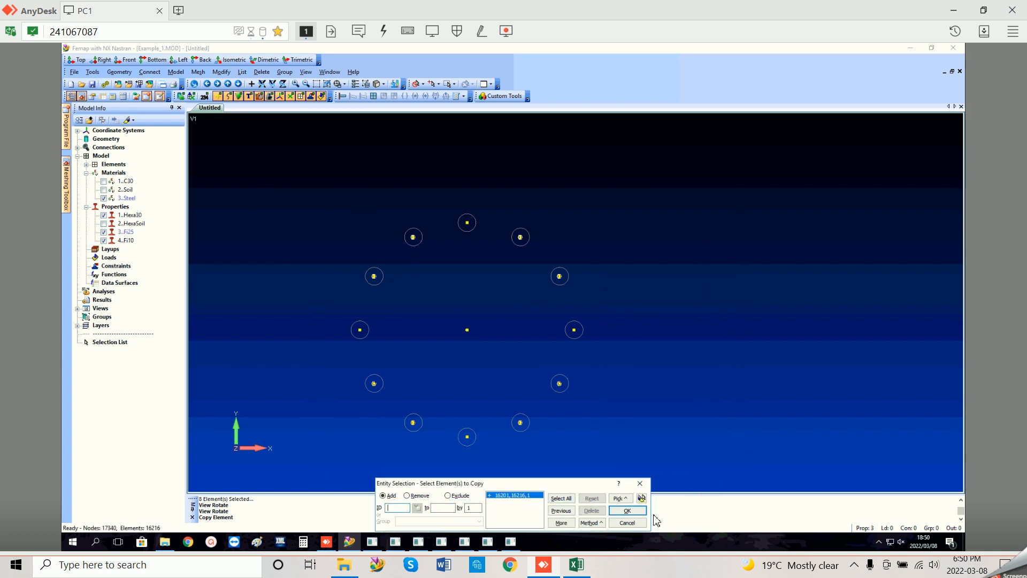
Step: Copy the selected bar elements along the pile's axis with 34 repetitions at a spacing of 0.2, matching original entities
{"action": "left_click", "coordinate": [633, 514]}
{"action": "type", "text": "34"}
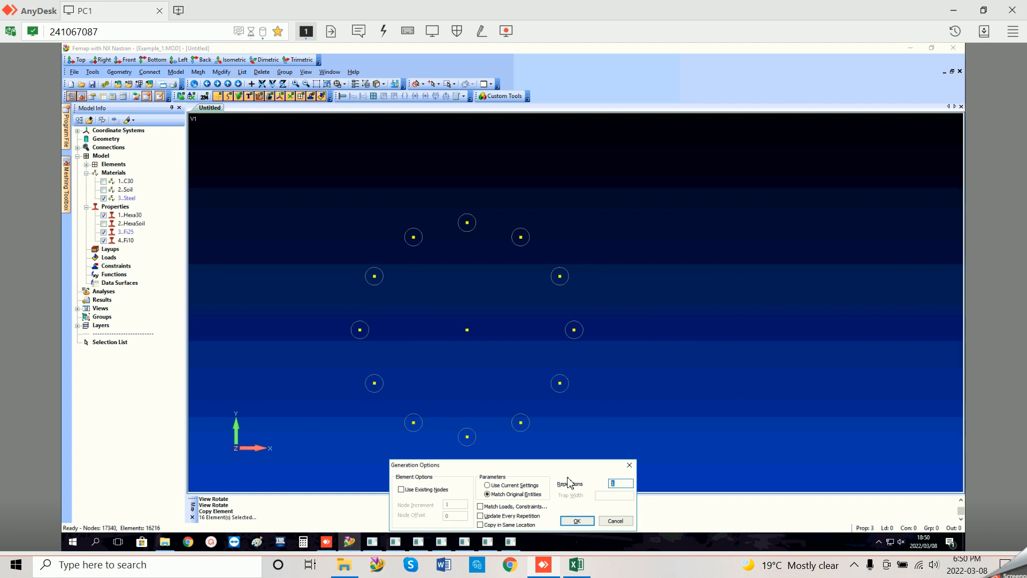
{"action": "left_click", "coordinate": [574, 521]}
{"action": "left_click", "coordinate": [560, 507]}
{"action": "left_click_drag", "start_coordinate": [571, 522], "coordinate": [551, 521]}
{"action": "type", "text": "0.2"}
{"action": "left_click", "coordinate": [616, 511]}
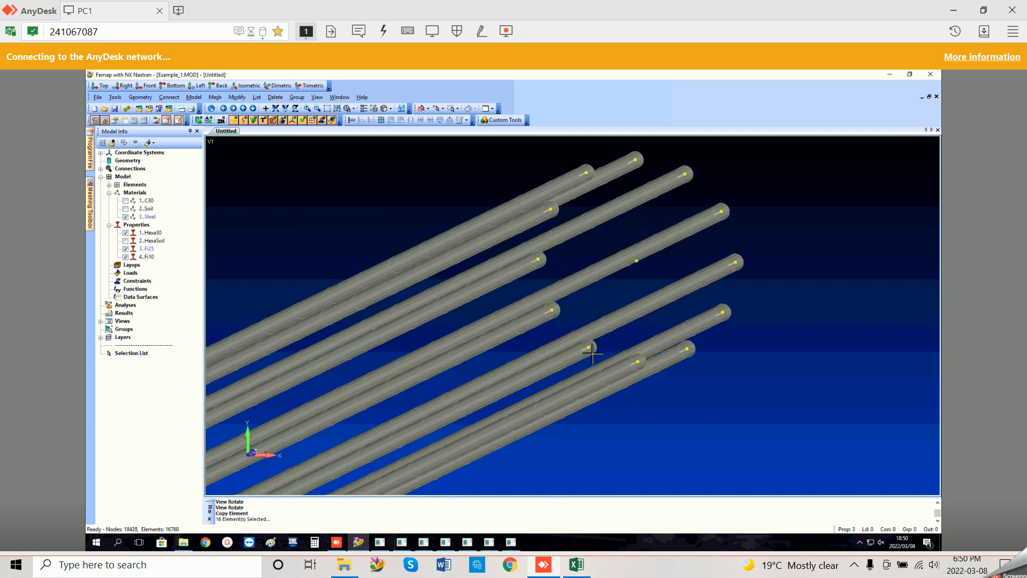
Step: Start modifying element colors with the whole ring of bars shown in the XY Top view
{"action": "scroll", "coordinate": [592, 353], "scroll_direction": "down", "scroll_amount": 4}
{"action": "key", "text": "F8"}
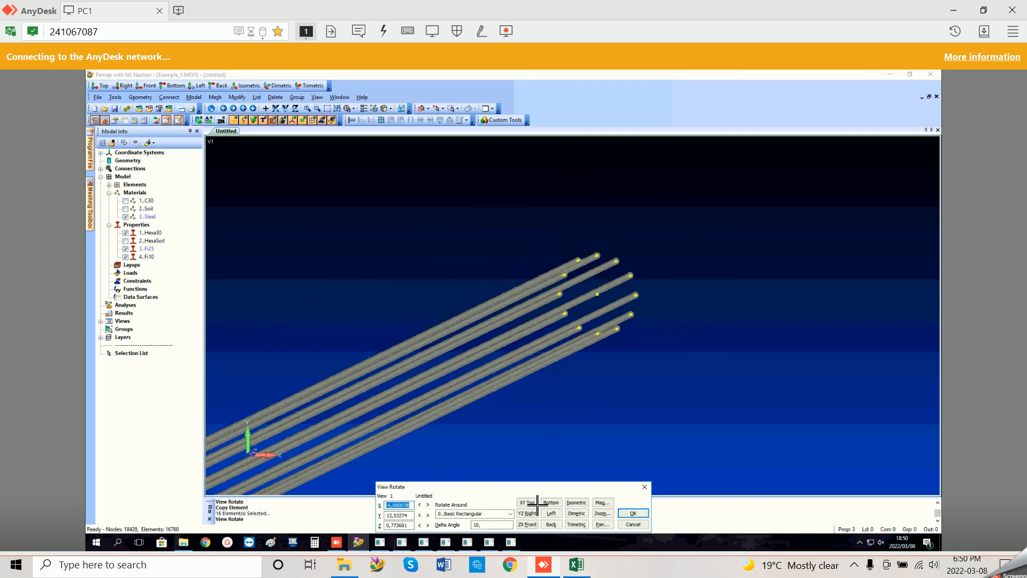
{"action": "left_click", "coordinate": [528, 503]}
{"action": "left_click", "coordinate": [633, 513]}
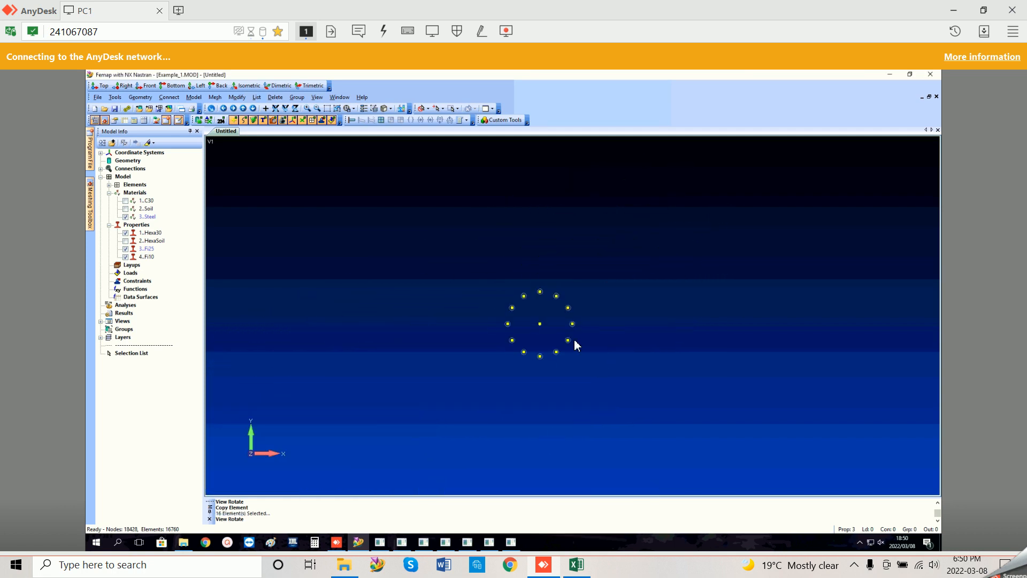
{"action": "scroll", "coordinate": [571, 340], "scroll_direction": "up", "scroll_amount": 3}
{"action": "left_click", "coordinate": [237, 97]}
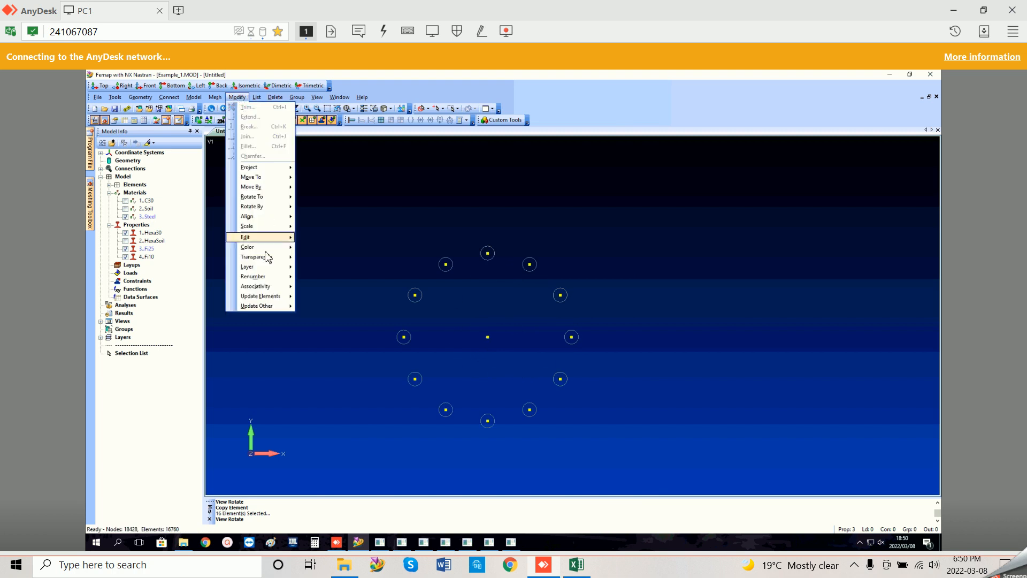
{"action": "mouse_move", "coordinate": [262, 246]}
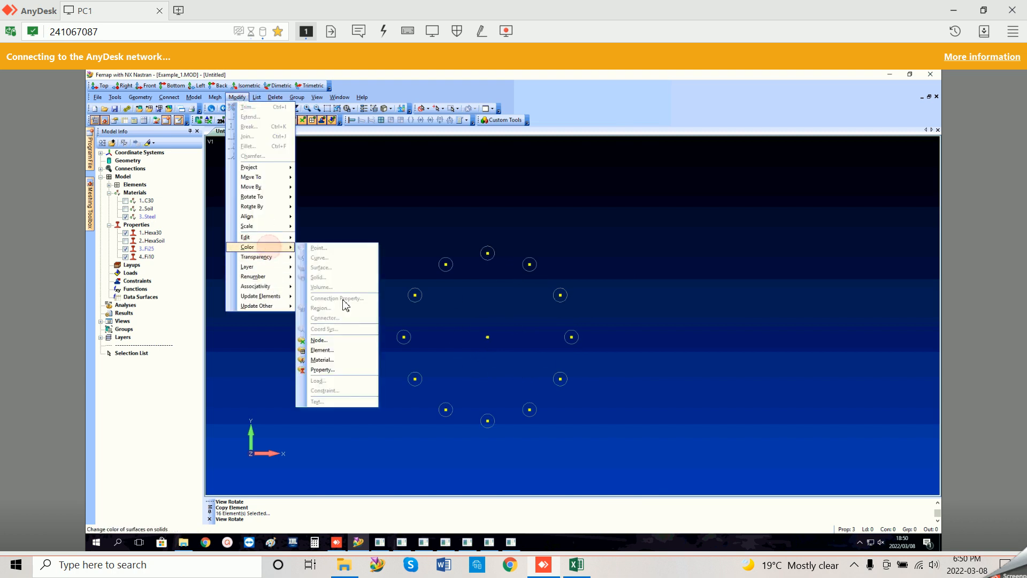
{"action": "left_click", "coordinate": [331, 352]}
{"action": "left_click", "coordinate": [616, 502]}
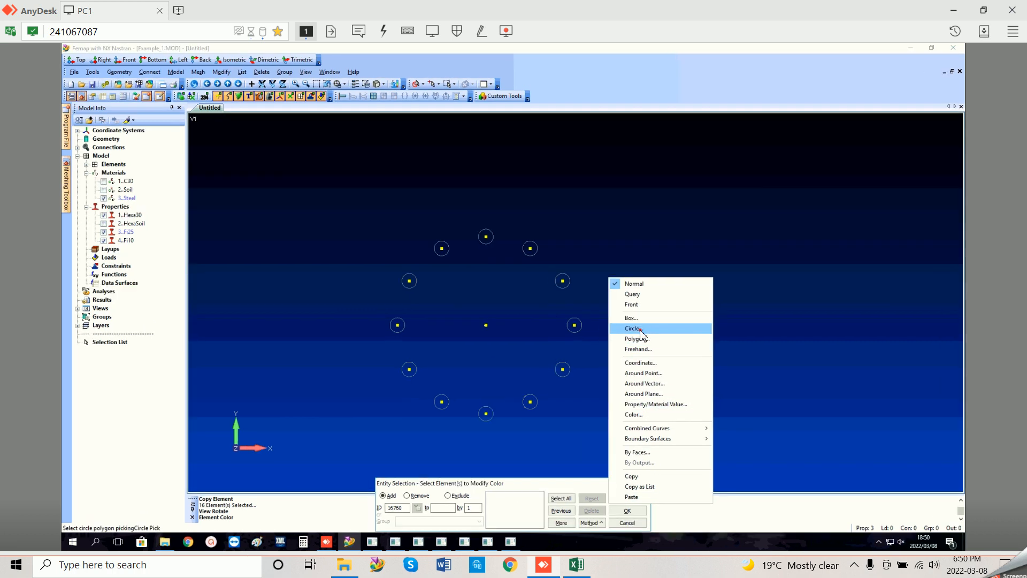
{"action": "left_click", "coordinate": [628, 340]}
{"action": "left_click", "coordinate": [343, 203]}
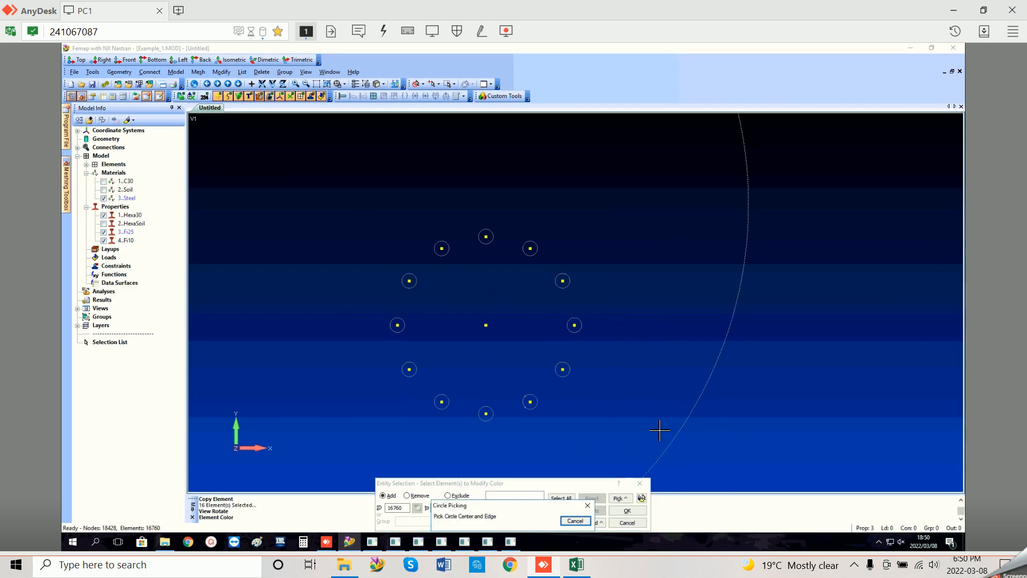
{"action": "left_click", "coordinate": [575, 520]}
Step: Select all bar elements of the ring with a box pick and color them blue
{"action": "left_click", "coordinate": [624, 500]}
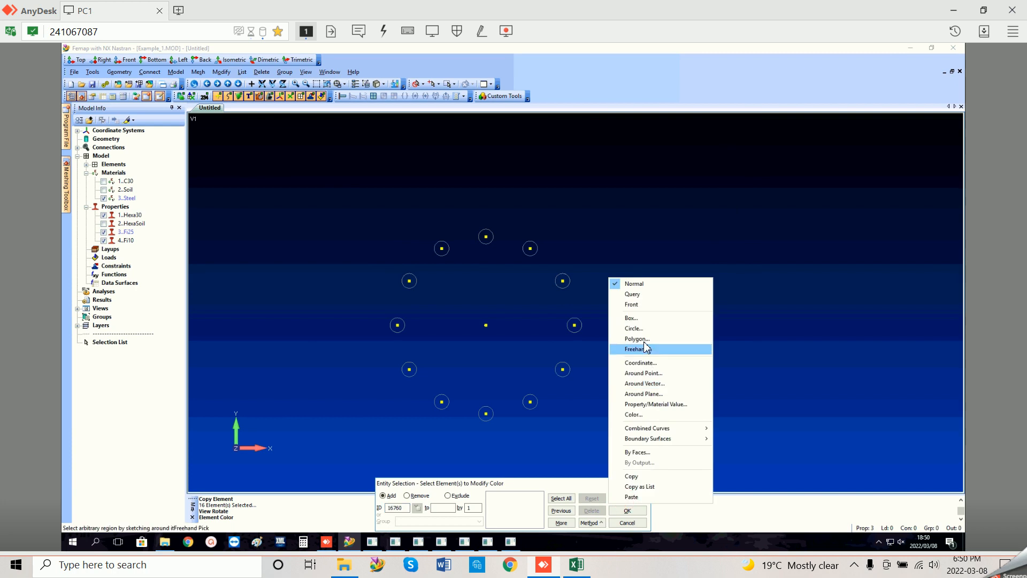
{"action": "left_click", "coordinate": [642, 317]}
{"action": "left_click", "coordinate": [350, 206]}
{"action": "left_click", "coordinate": [699, 429]}
{"action": "left_click", "coordinate": [627, 510]}
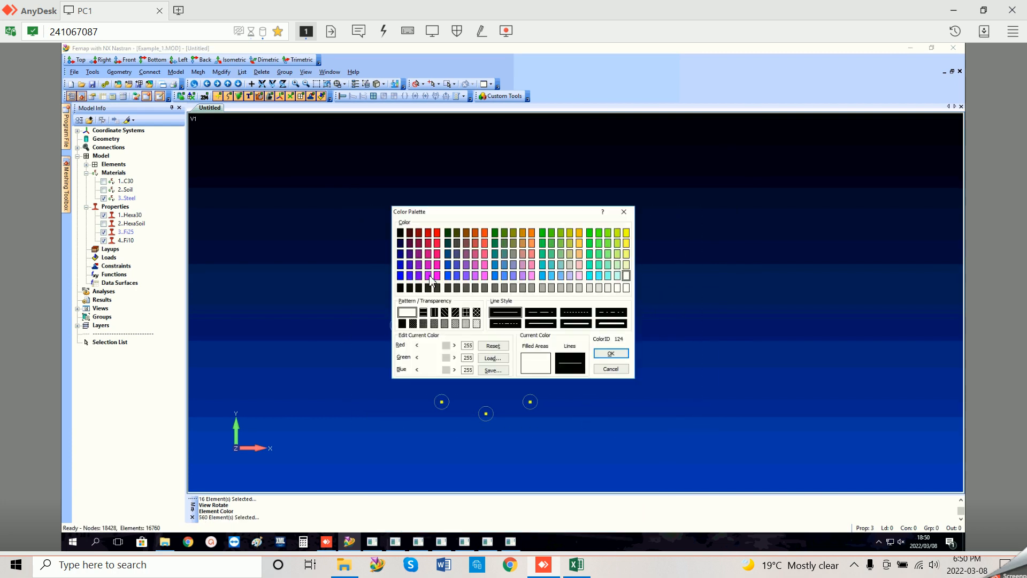
{"action": "left_click", "coordinate": [400, 275]}
{"action": "left_click", "coordinate": [611, 354]}
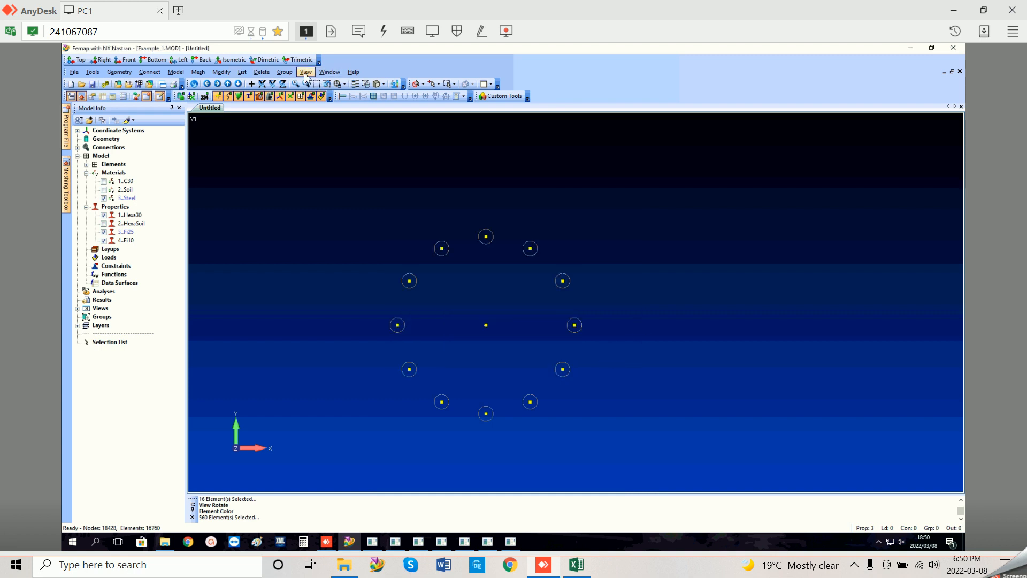
Step: Change the view's window background to solid and set its bottom color to 0
{"action": "right_click", "coordinate": [337, 155]}
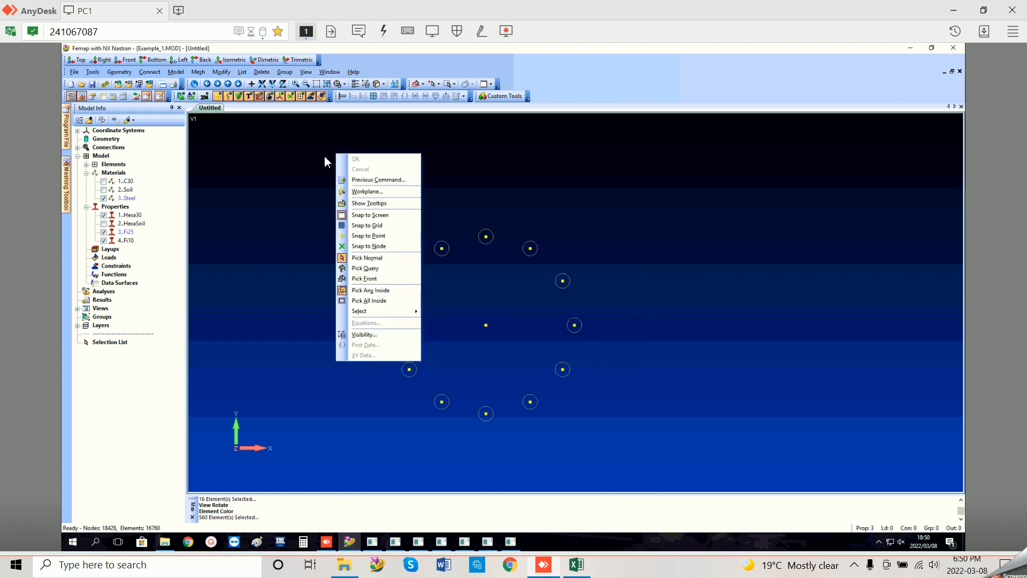
{"action": "left_click", "coordinate": [326, 163]}
{"action": "left_click", "coordinate": [305, 72]}
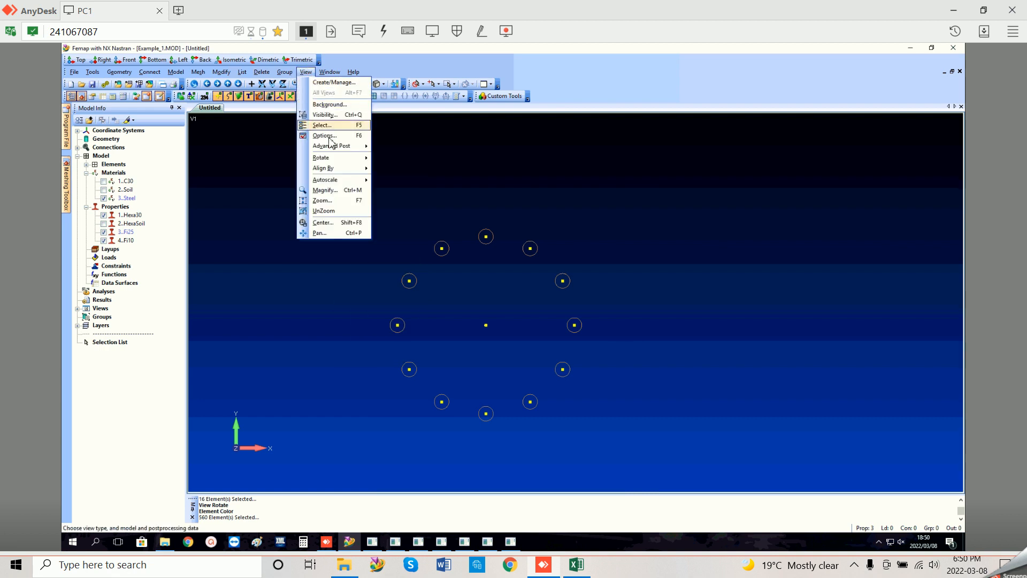
{"action": "left_click", "coordinate": [329, 104]}
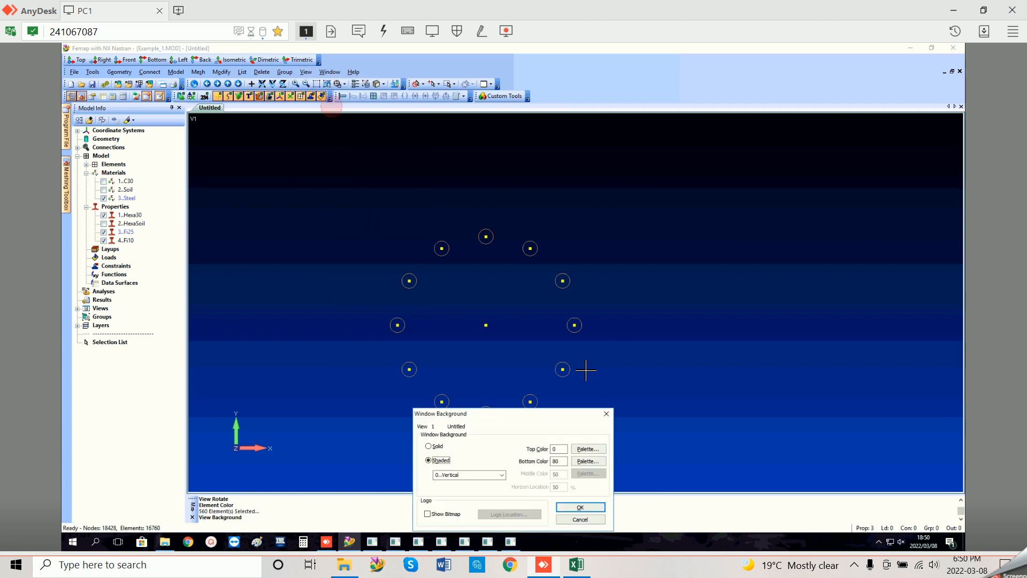
{"action": "double_click", "coordinate": [560, 461]}
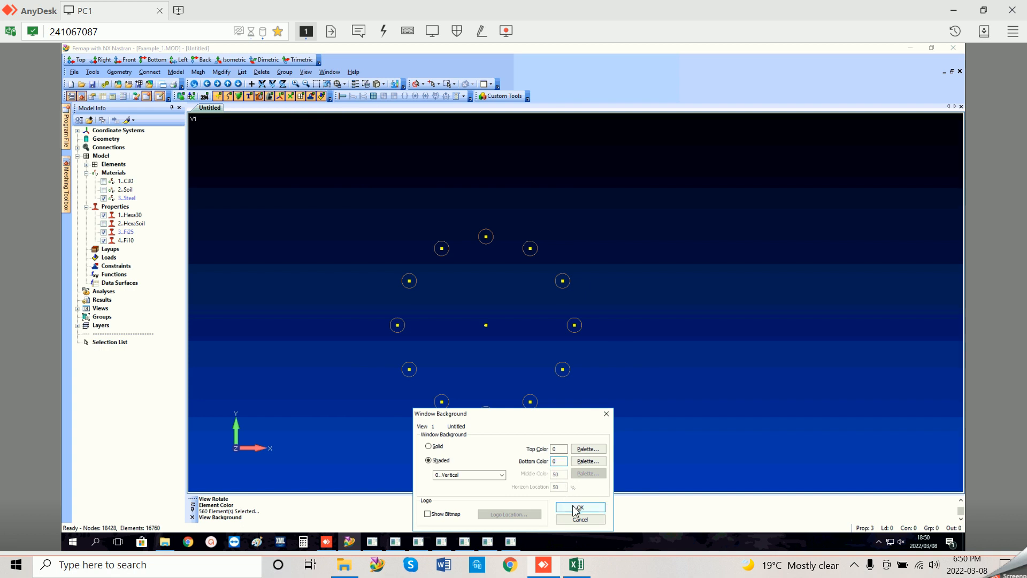
{"action": "left_click", "coordinate": [435, 446]}
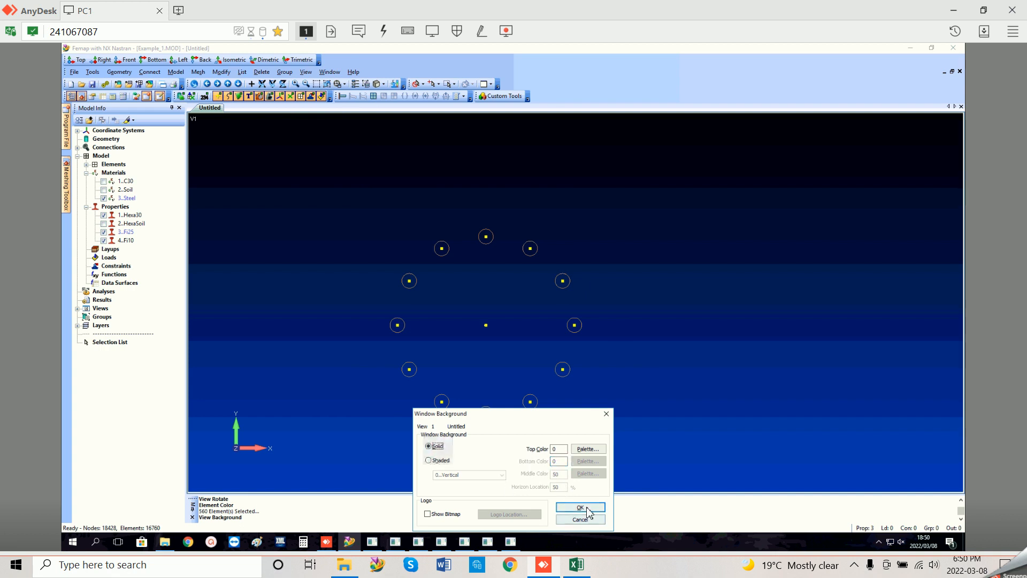
{"action": "left_click", "coordinate": [582, 506]}
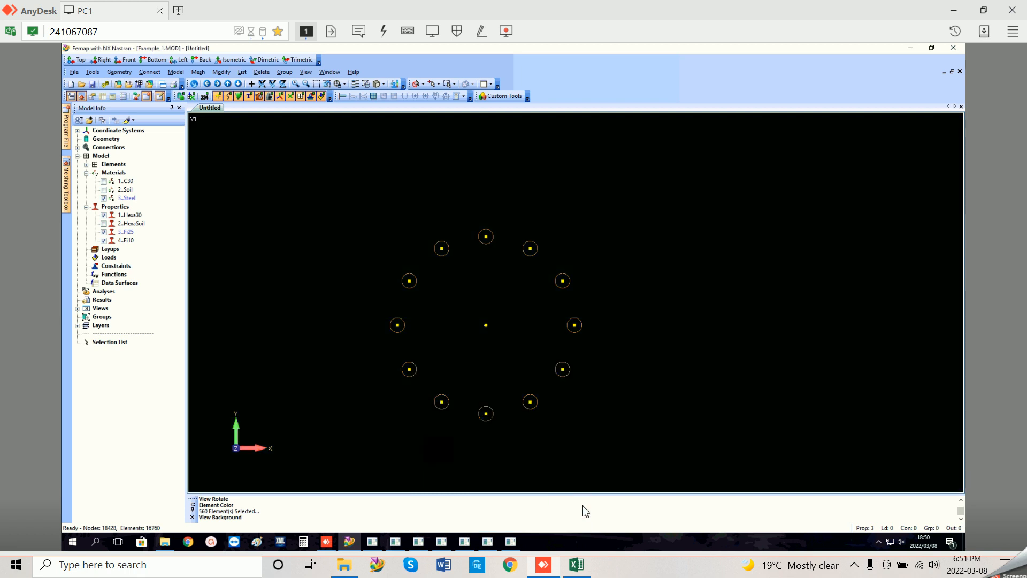
Step: Reopen the window background settings and change the solid background's top color to white
{"action": "right_click", "coordinate": [287, 176]}
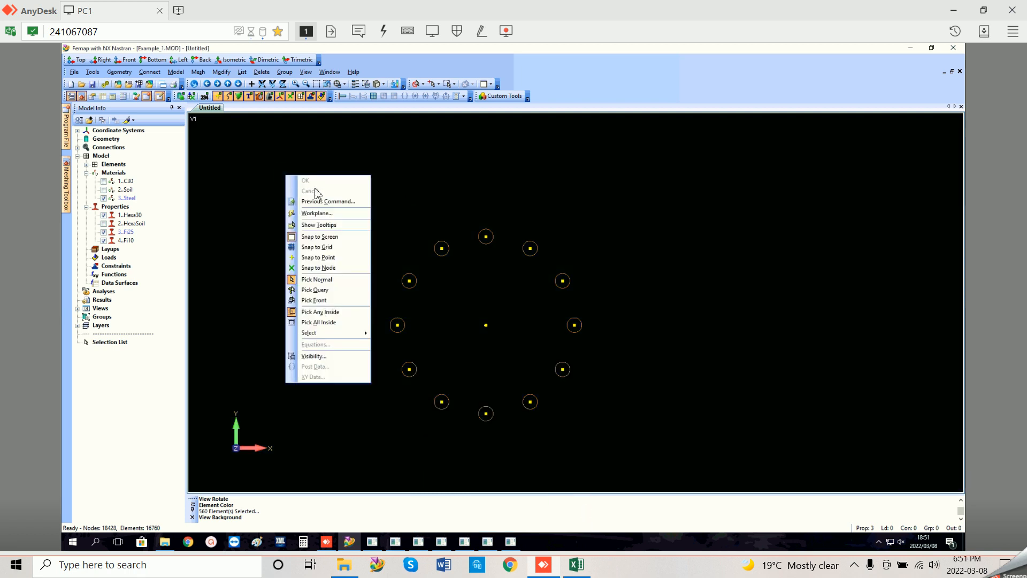
{"action": "left_click", "coordinate": [320, 203]}
{"action": "double_click", "coordinate": [561, 449]}
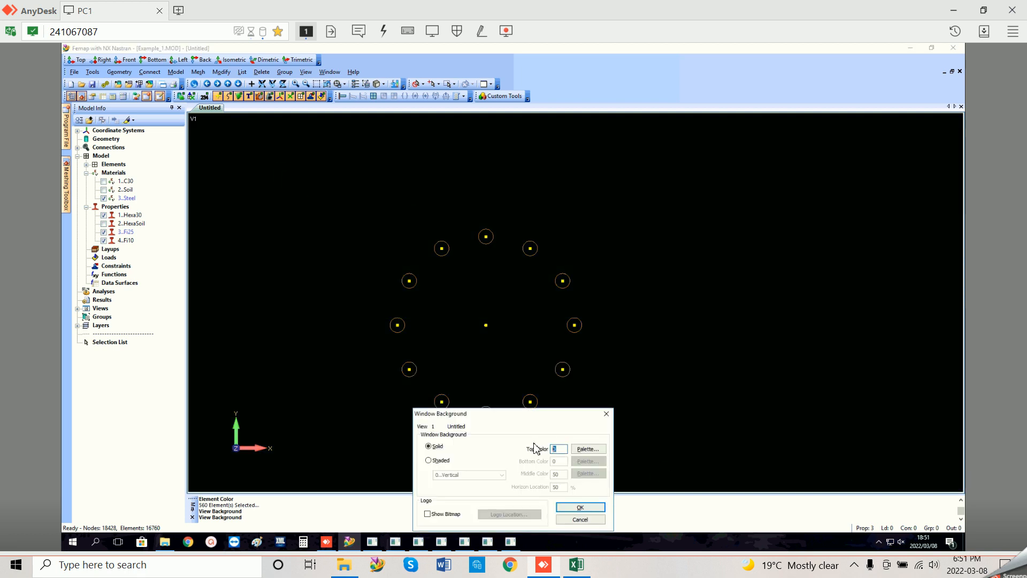
{"action": "left_click", "coordinate": [583, 508]}
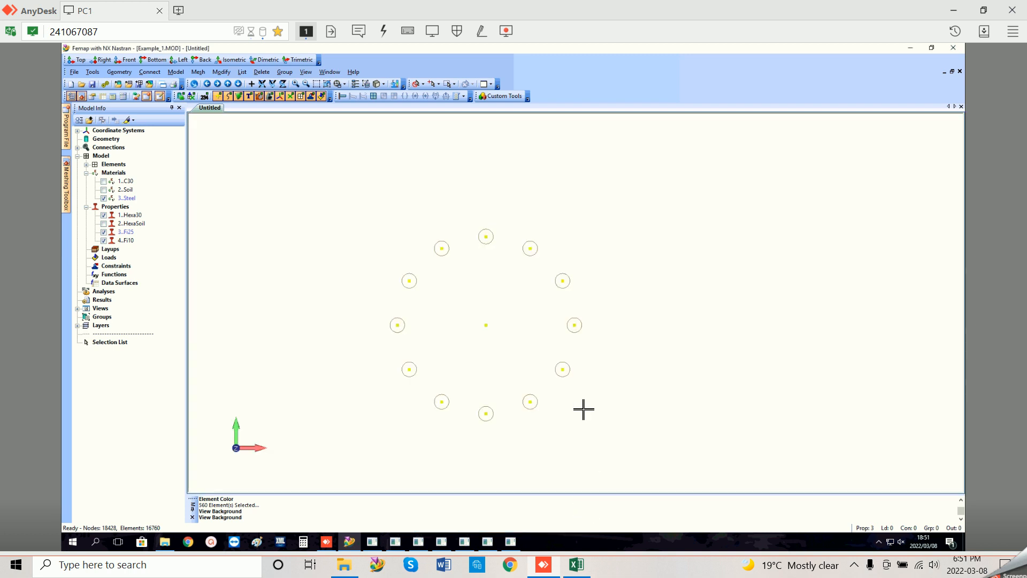
Step: Inspect the full-length blue bars in an orbited view, the XY Top view and the ZX Front view
{"action": "mouse_move", "coordinate": [568, 395]}
{"action": "middle_mouse_down"}
{"action": "mouse_move", "coordinate": [590, 390]}
{"action": "mouse_move", "coordinate": [557, 394]}
{"action": "middle_mouse_up"}
{"action": "key", "text": "F8"}
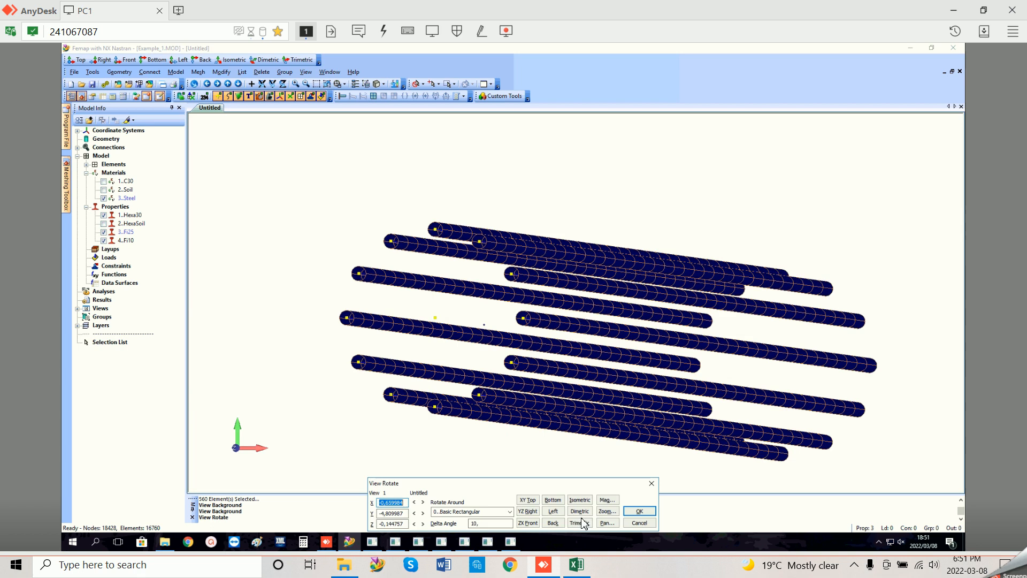
{"action": "left_click", "coordinate": [527, 500]}
{"action": "left_click", "coordinate": [639, 510]}
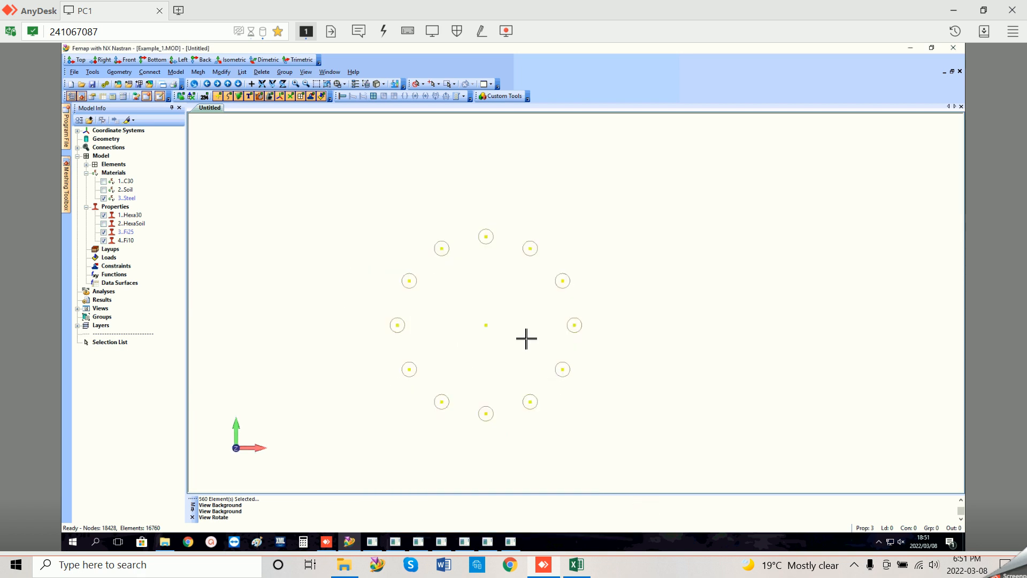
{"action": "key", "text": "F8"}
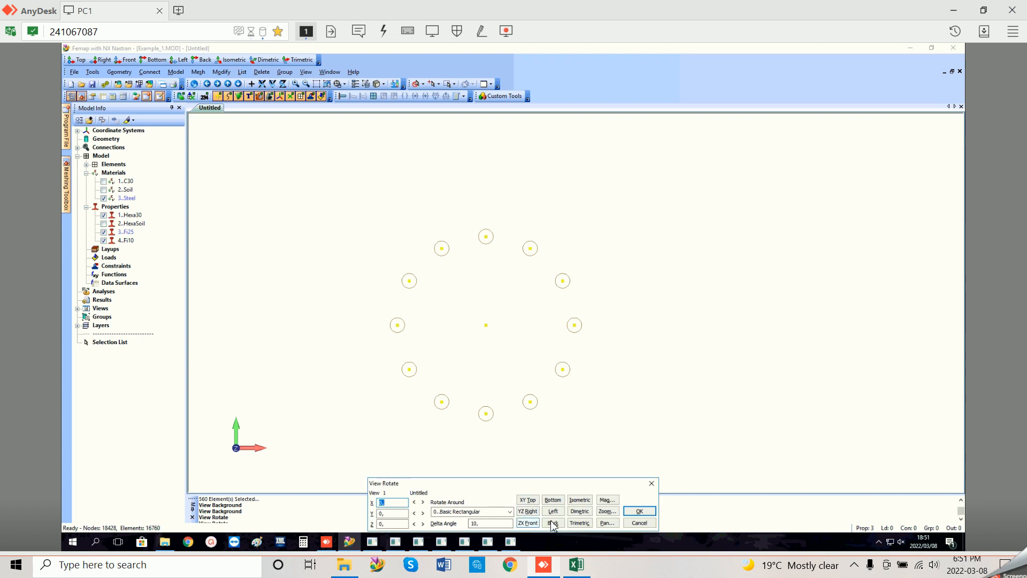
{"action": "left_click", "coordinate": [527, 522]}
{"action": "left_click", "coordinate": [640, 523]}
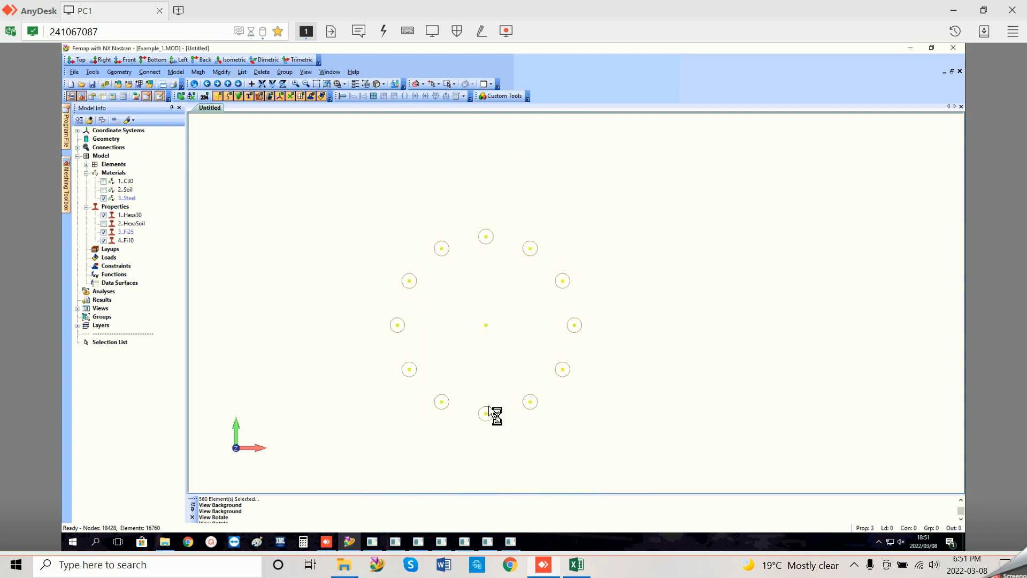
Step: Examine the lower ends of the longitudinal bars in the ZX Front view with a zoom window around them
{"action": "key", "text": "F8"}
{"action": "left_click", "coordinate": [528, 523]}
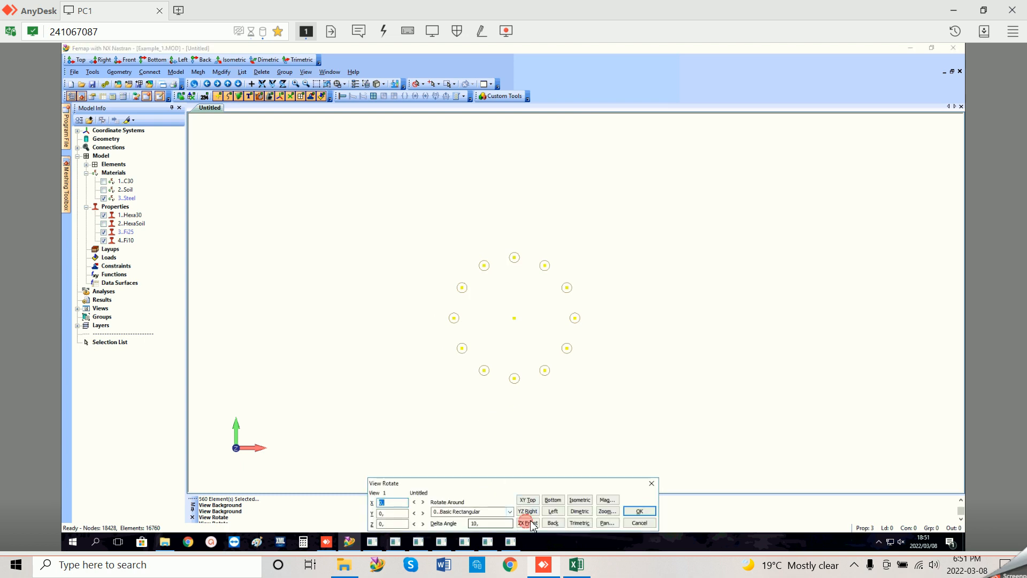
{"action": "left_click", "coordinate": [639, 511]}
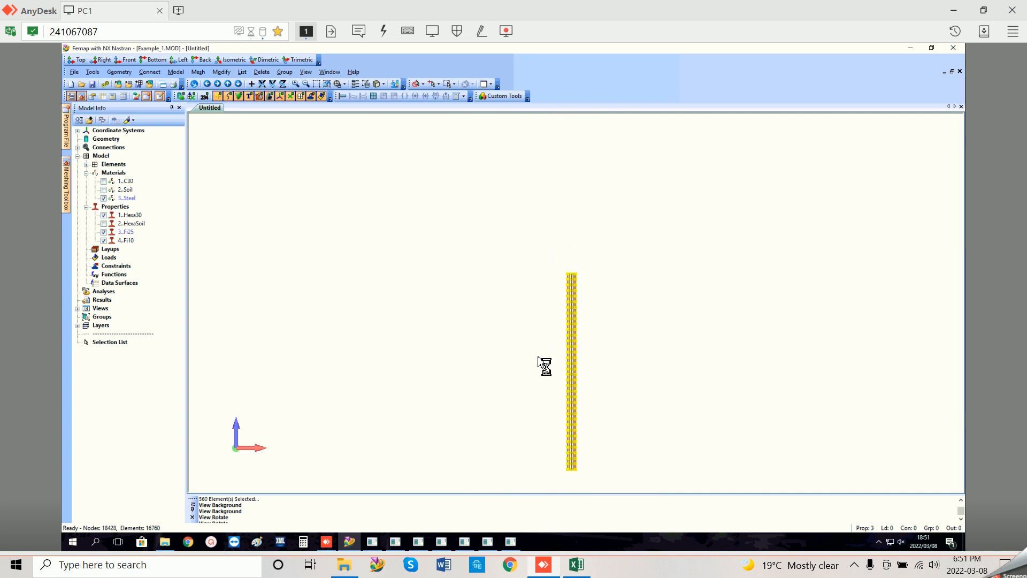
{"action": "left_click", "coordinate": [316, 84]}
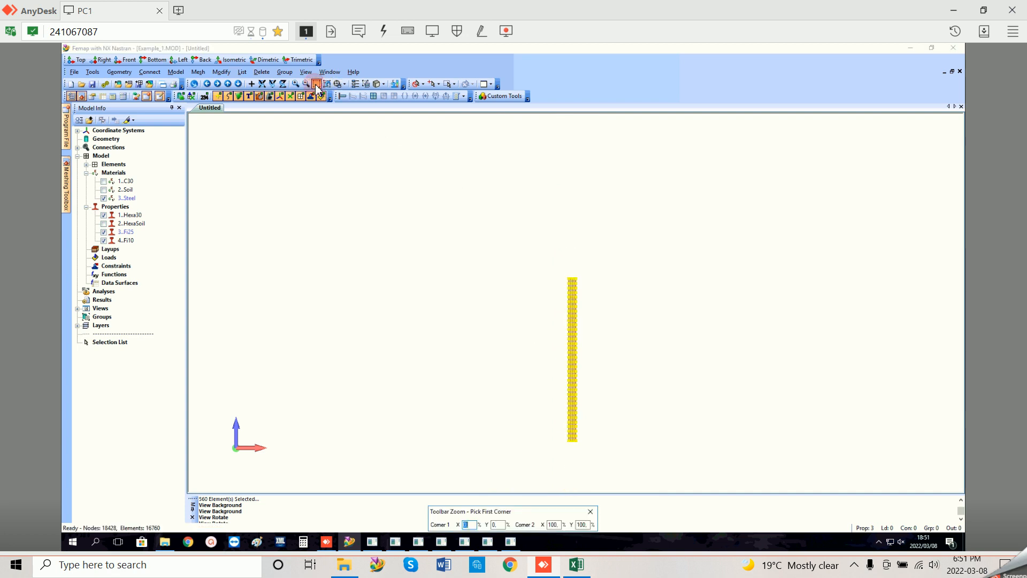
{"action": "left_click", "coordinate": [533, 427]}
{"action": "left_click", "coordinate": [606, 456]}
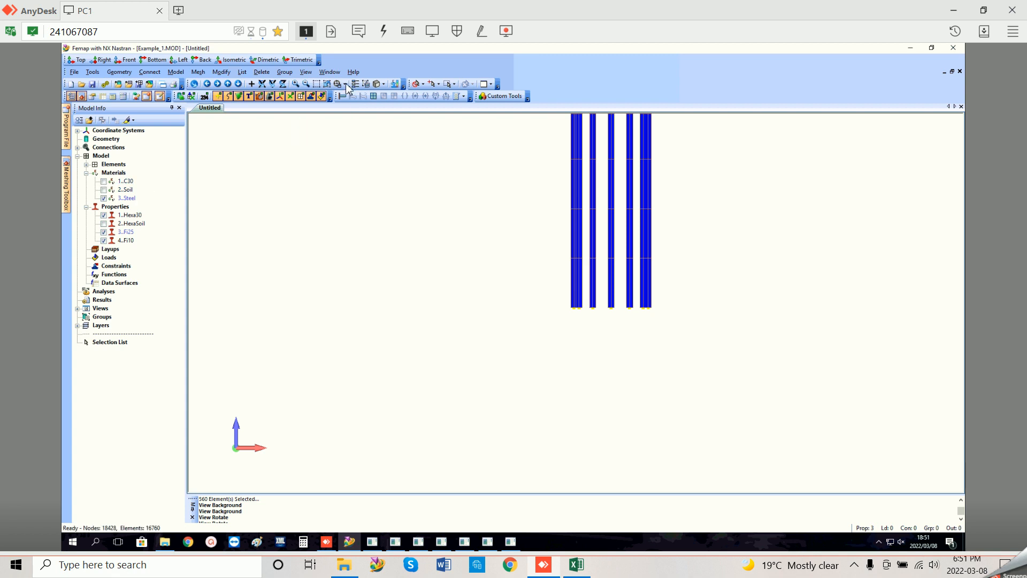
Step: Compare the bars with the surrounding C30 concrete in wireframe and solid display, toggling the C30 material's visibility
{"action": "left_click", "coordinate": [379, 84]}
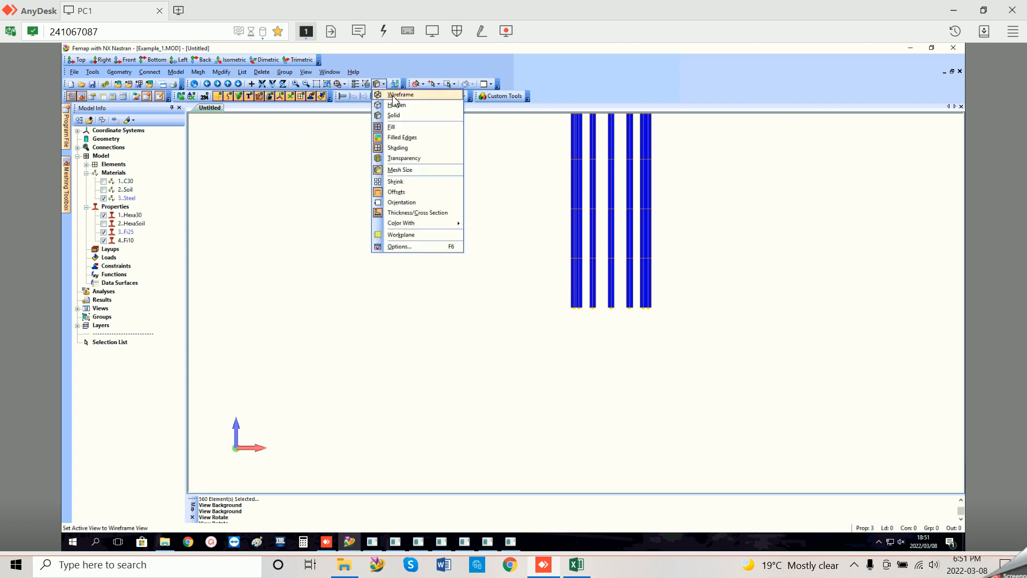
{"action": "left_click", "coordinate": [395, 95]}
{"action": "left_click", "coordinate": [105, 182]}
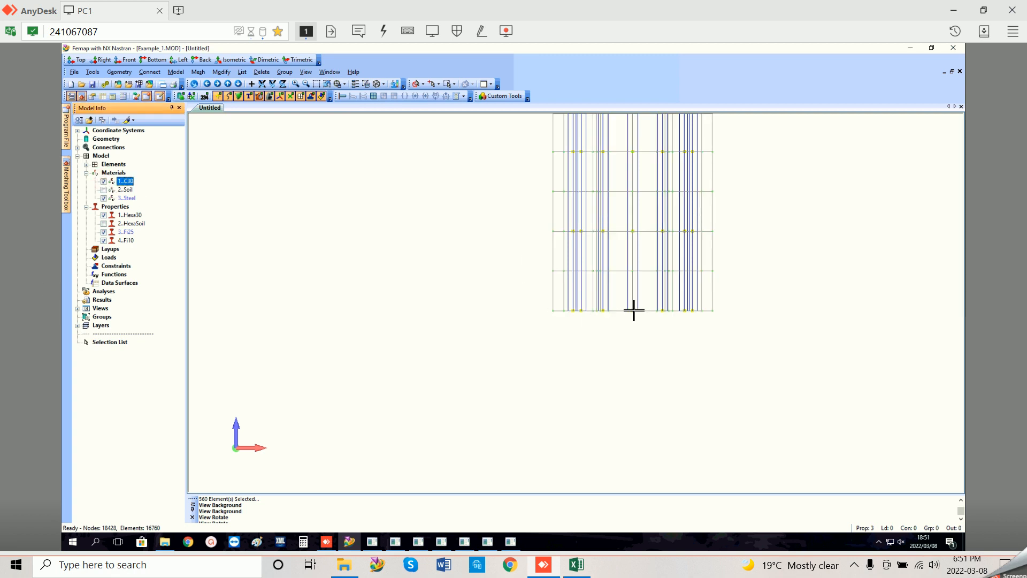
{"action": "left_click", "coordinate": [377, 96]}
{"action": "left_click", "coordinate": [393, 117]}
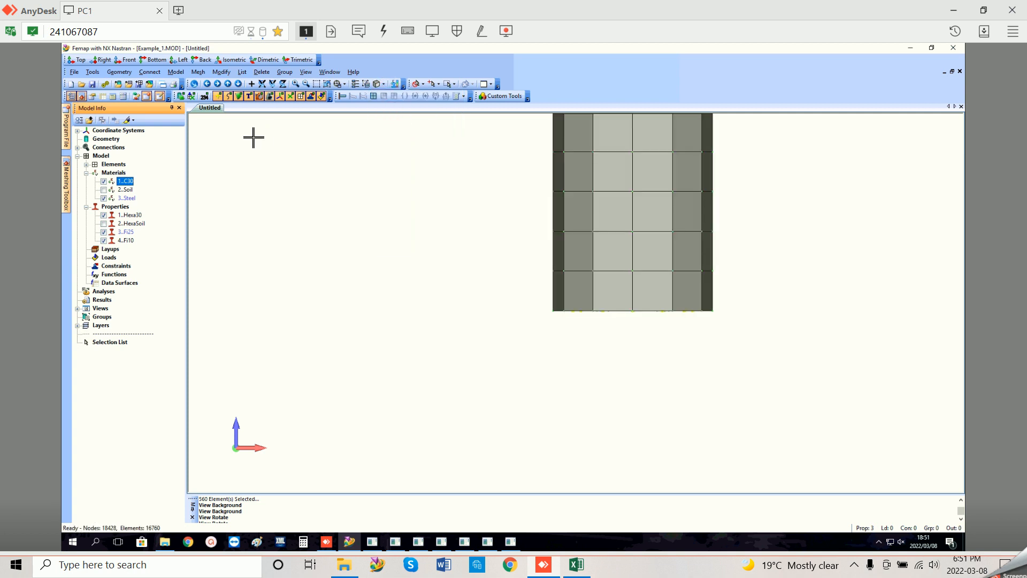
{"action": "left_click", "coordinate": [104, 181]}
{"action": "left_click", "coordinate": [103, 181]}
{"action": "left_click", "coordinate": [104, 182]}
{"action": "left_click", "coordinate": [104, 181]}
Step: Orient the model to the XY Top view and hide the C30 material
{"action": "key", "text": "F8"}
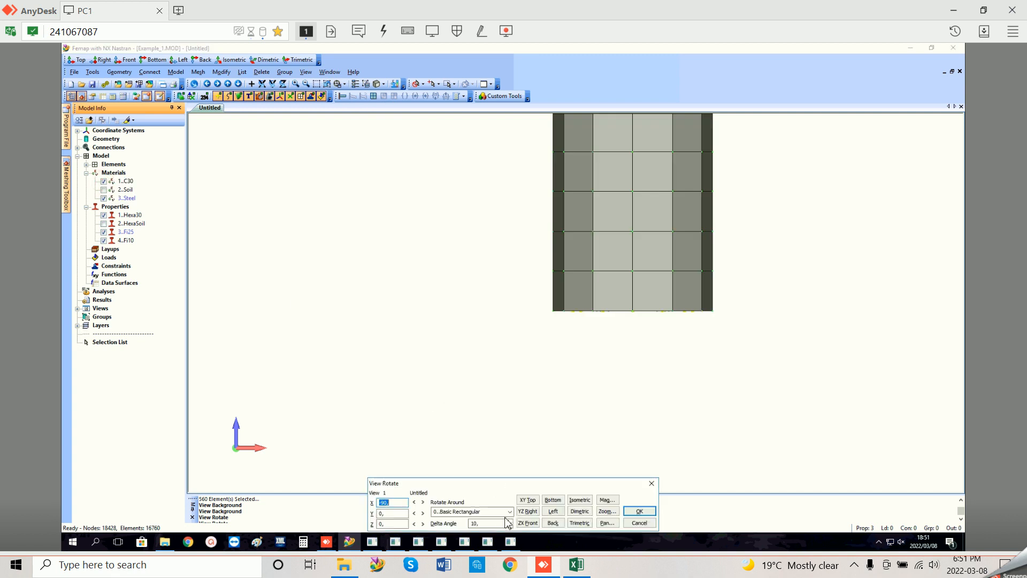
{"action": "left_click", "coordinate": [525, 497]}
{"action": "left_click", "coordinate": [633, 512]}
{"action": "scroll", "coordinate": [663, 399], "scroll_direction": "up", "scroll_amount": 4}
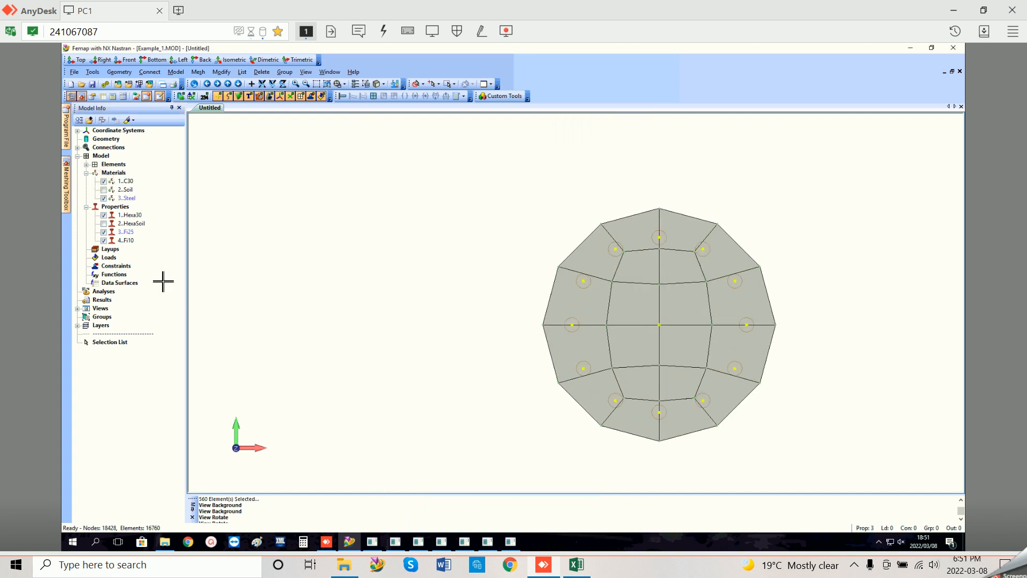
{"action": "left_click", "coordinate": [105, 181]}
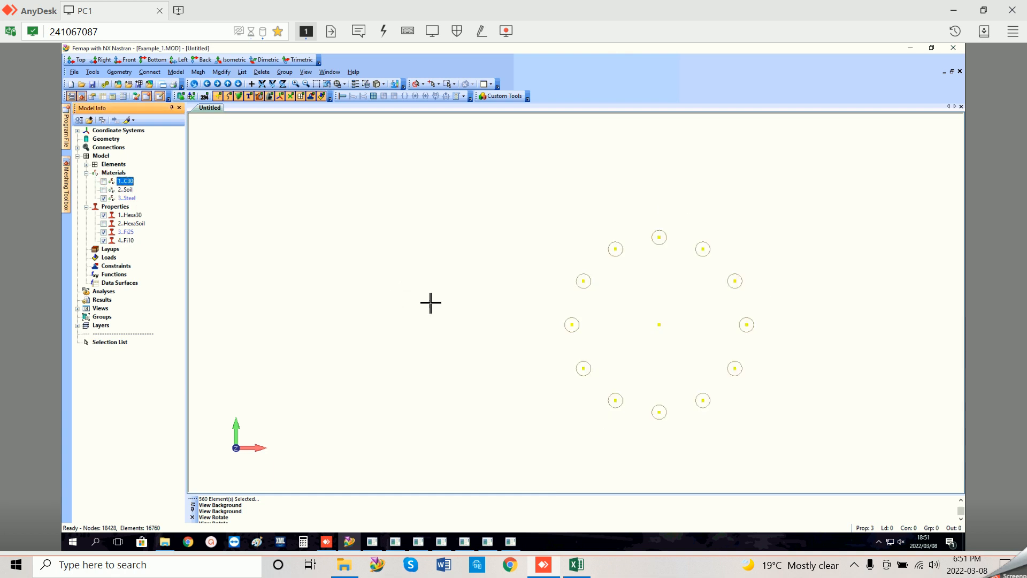
Step: Switch to the Excel stirrup coordinates workbook and clear the old helper values in H12:M17
{"action": "left_click", "coordinate": [588, 571]}
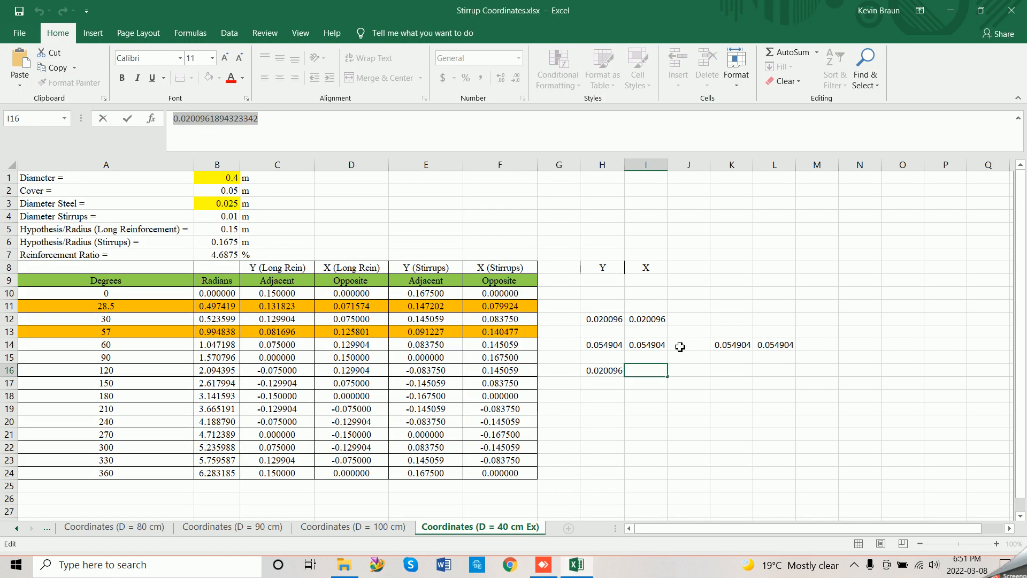
{"action": "left_click_drag", "start_coordinate": [613, 315], "coordinate": [818, 383]}
{"action": "key", "text": "Delete"}
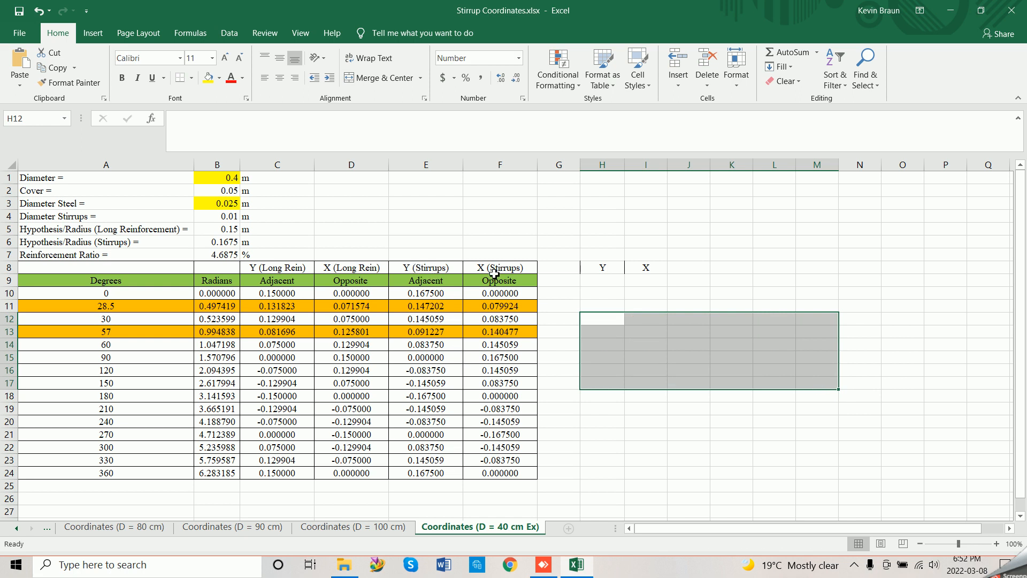
Step: Paste the 0-degree stirrup Y coordinate from E10 into H10 as a plain value and select its content for copying
{"action": "left_click", "coordinate": [448, 294]}
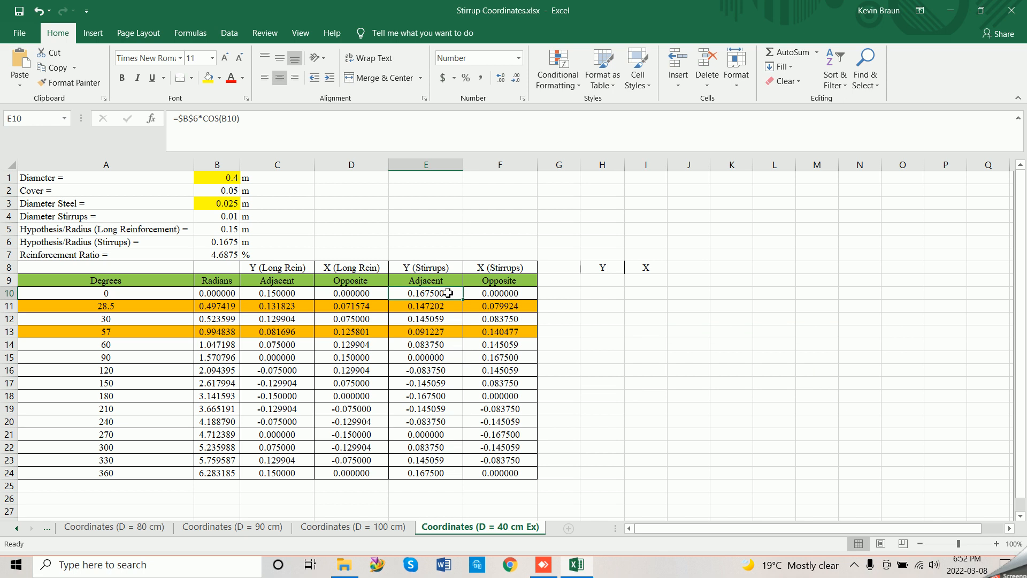
{"action": "key", "text": "ctrl+c"}
{"action": "left_click", "coordinate": [604, 293]}
{"action": "right_click", "coordinate": [604, 293]}
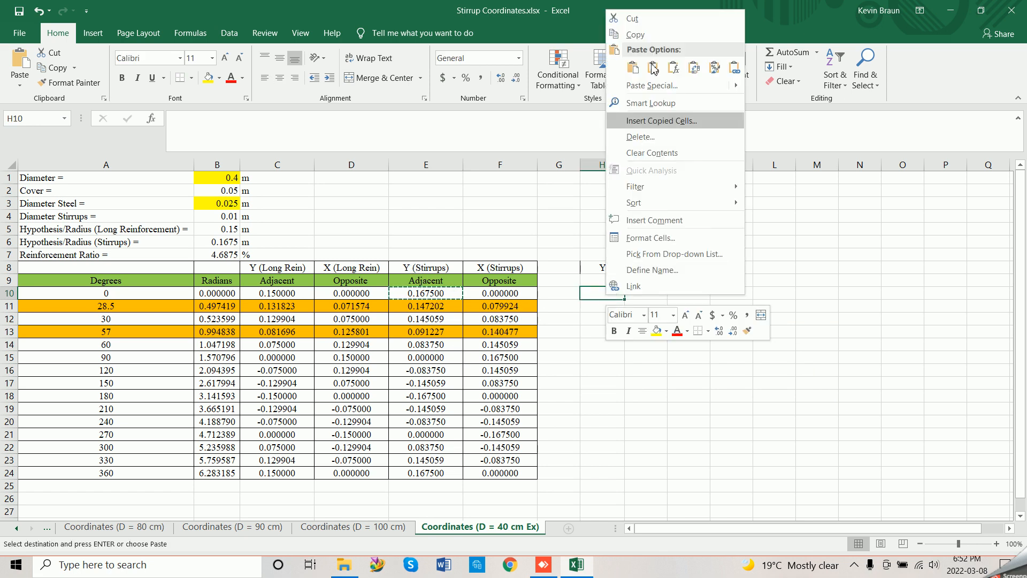
{"action": "left_click", "coordinate": [653, 69]}
{"action": "key", "text": "Escape"}
{"action": "double_click", "coordinate": [204, 122]}
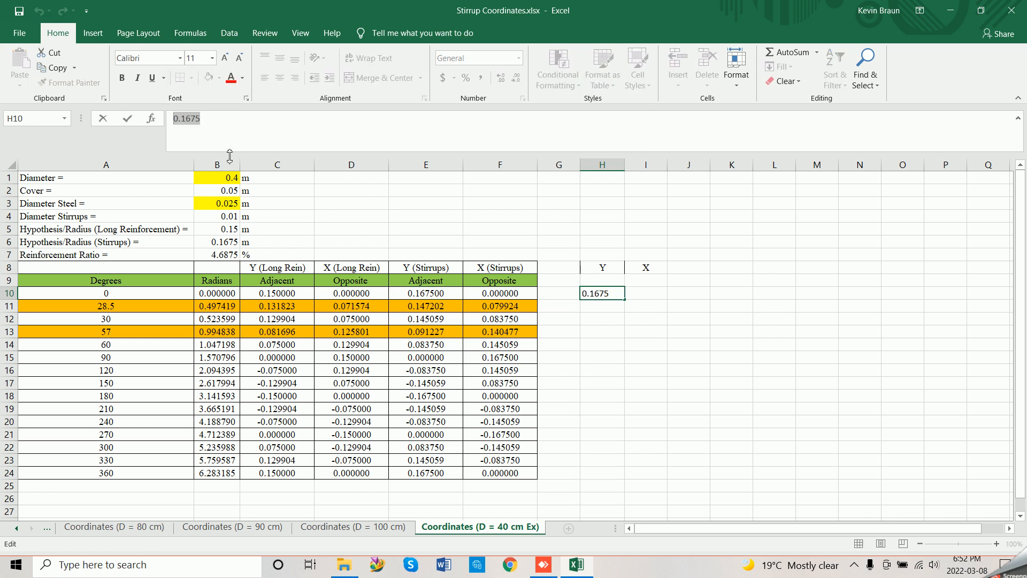
Step: Switch back to Femap and copy the ring's centre node once by 0.1675 along the positive Y axis, finishing in the XY Top view
{"action": "left_click", "coordinate": [543, 566]}
{"action": "middle_click_drag", "start_coordinate": [675, 308], "coordinate": [667, 312]}
{"action": "left_click", "coordinate": [199, 73]}
{"action": "mouse_move", "coordinate": [235, 190]}
{"action": "left_click", "coordinate": [293, 191]}
{"action": "left_click", "coordinate": [600, 325]}
{"action": "left_click", "coordinate": [633, 509]}
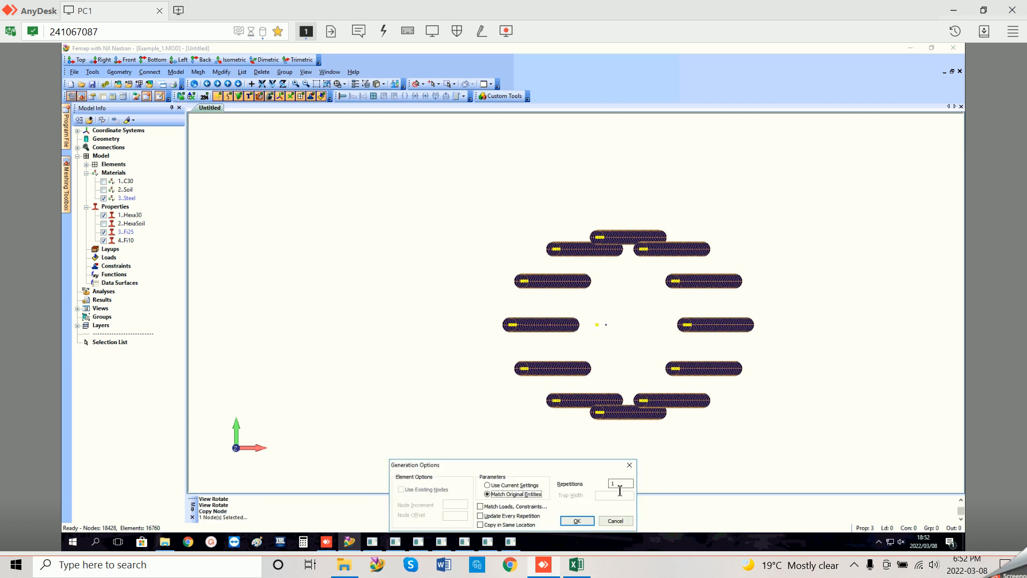
{"action": "left_click", "coordinate": [584, 521]}
{"action": "left_click", "coordinate": [536, 508]}
{"action": "key", "text": "Tab"}
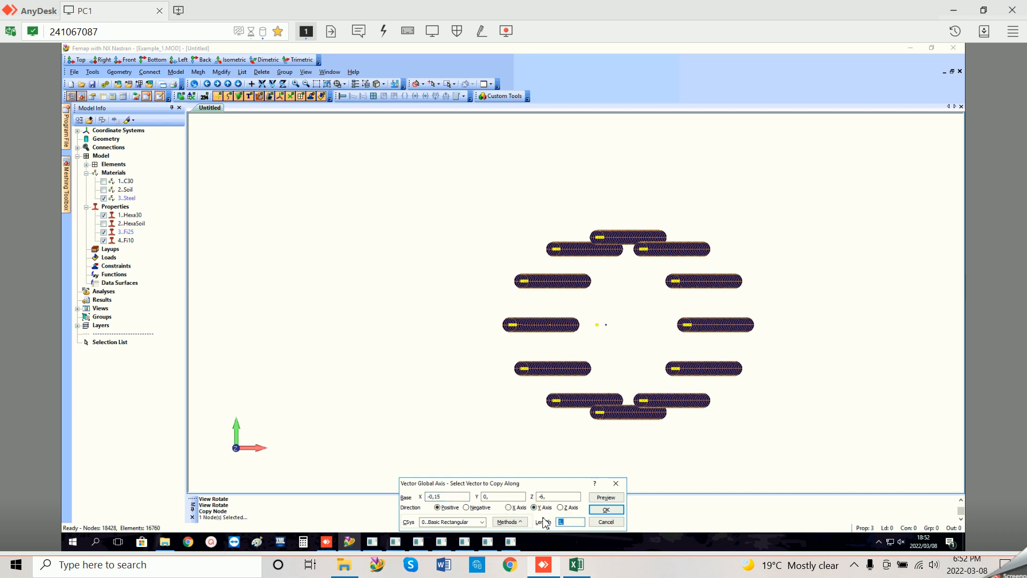
{"action": "left_click", "coordinate": [605, 509]}
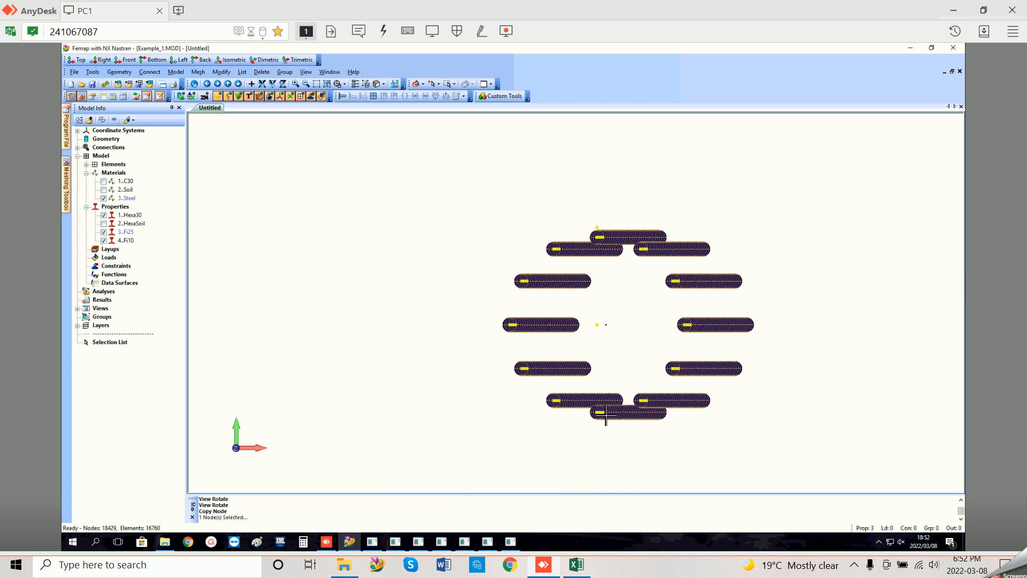
{"action": "key", "text": "F8"}
{"action": "left_click", "coordinate": [528, 501]}
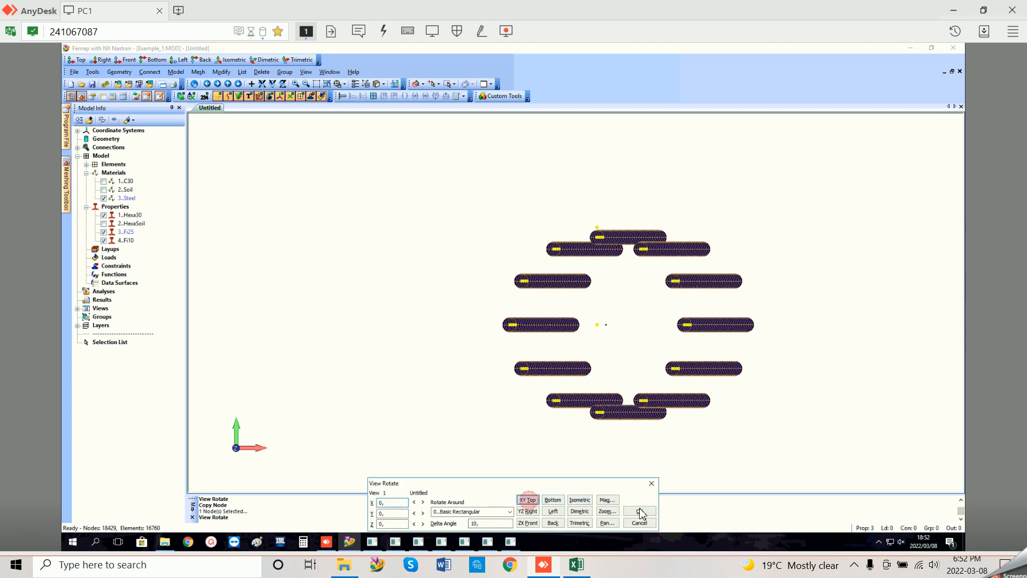
Step: Set the Coordinate System view color to 0 in the view options and apply it
{"action": "left_click", "coordinate": [306, 71]}
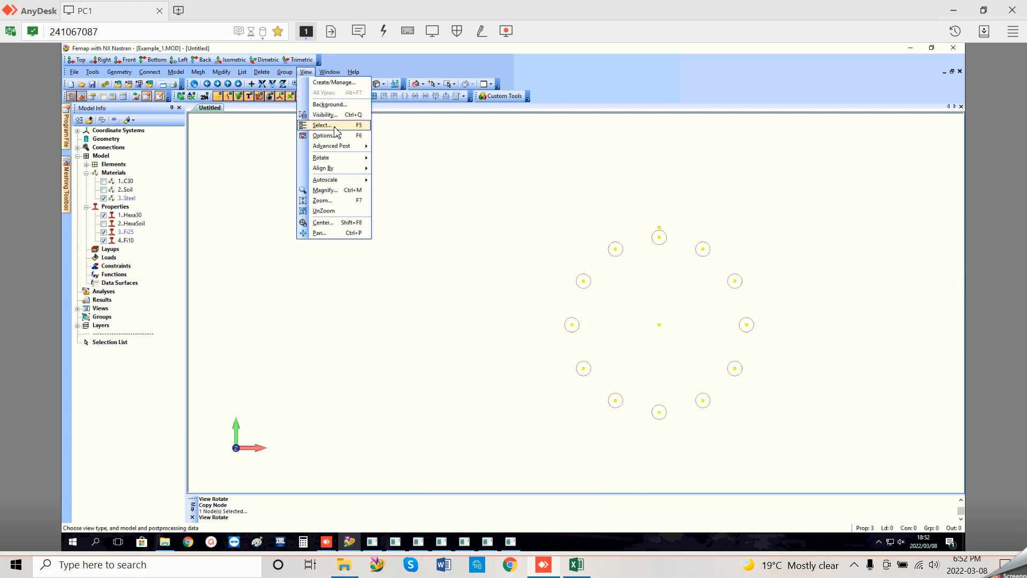
{"action": "left_click", "coordinate": [323, 136]}
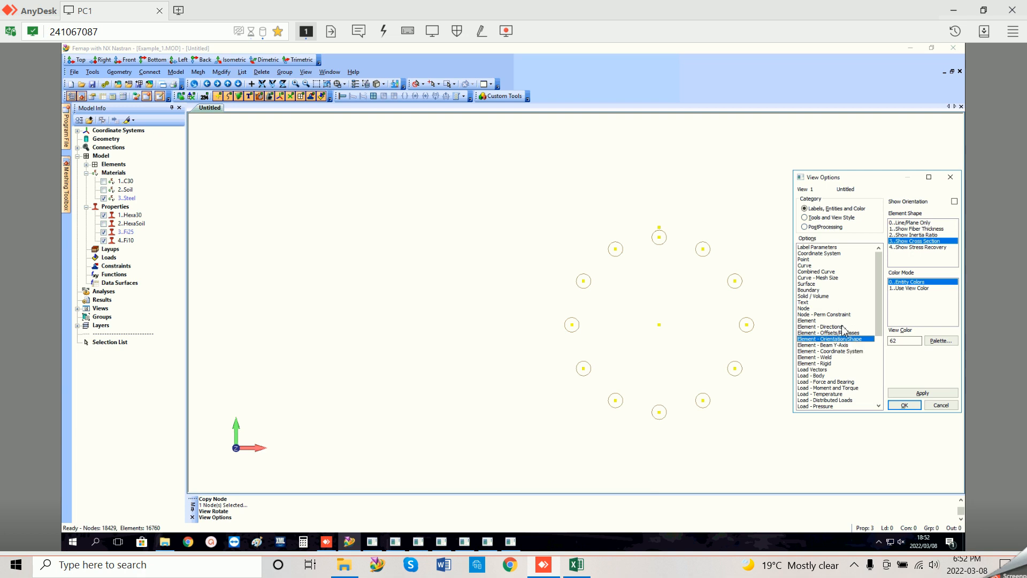
{"action": "left_click", "coordinate": [830, 253]}
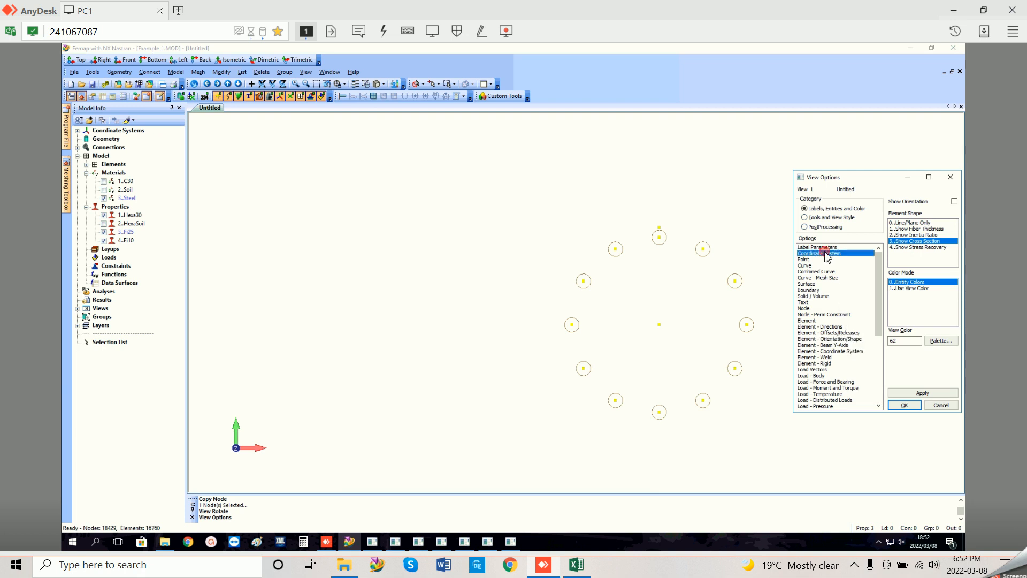
{"action": "double_click", "coordinate": [912, 341]}
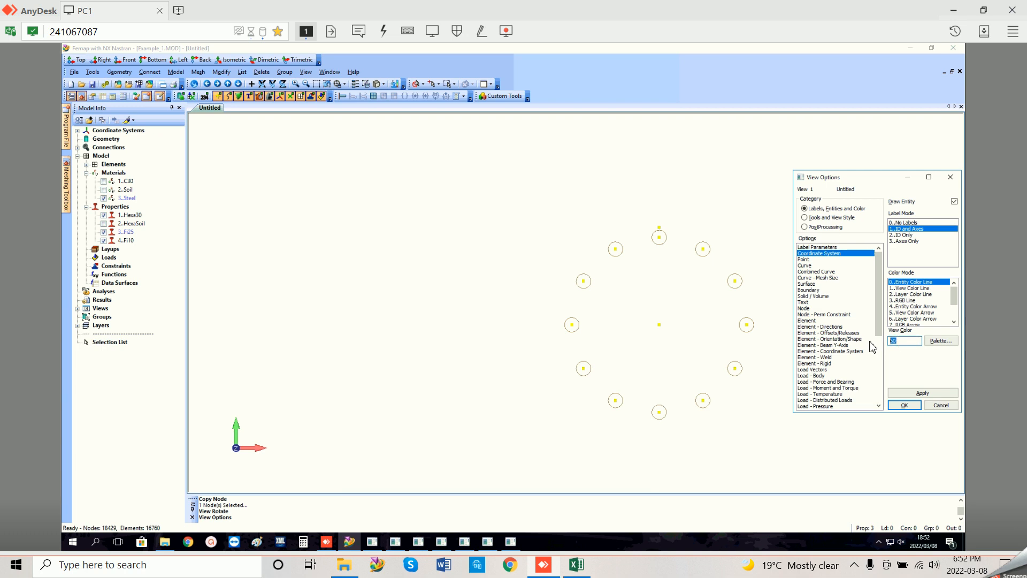
{"action": "left_click", "coordinate": [919, 395]}
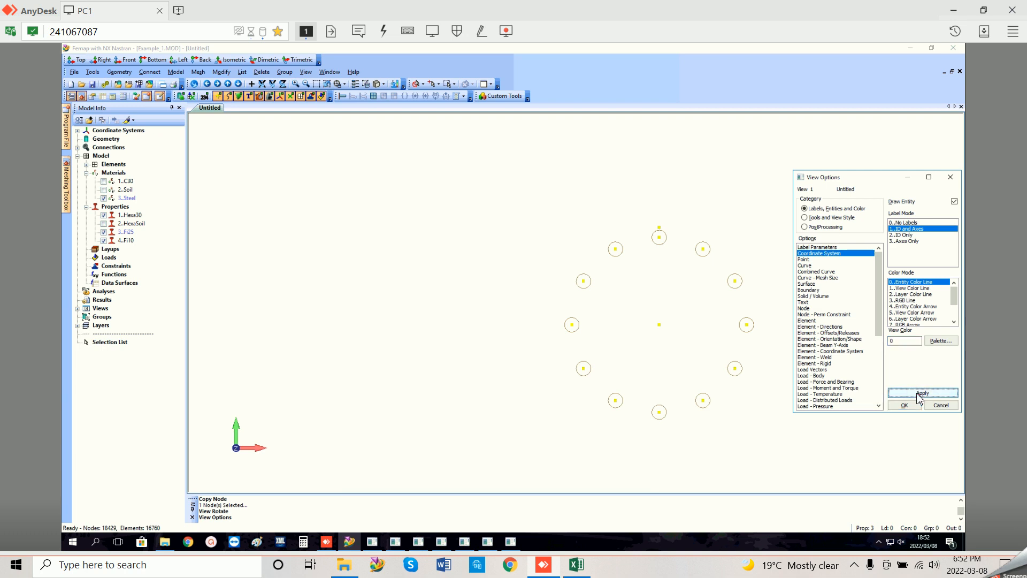
{"action": "left_click", "coordinate": [919, 396]}
Step: Set the Label Parameters view color to 0 and accept the view options
{"action": "left_click", "coordinate": [826, 249]}
{"action": "double_click", "coordinate": [904, 341]}
{"action": "type", "text": "0"}
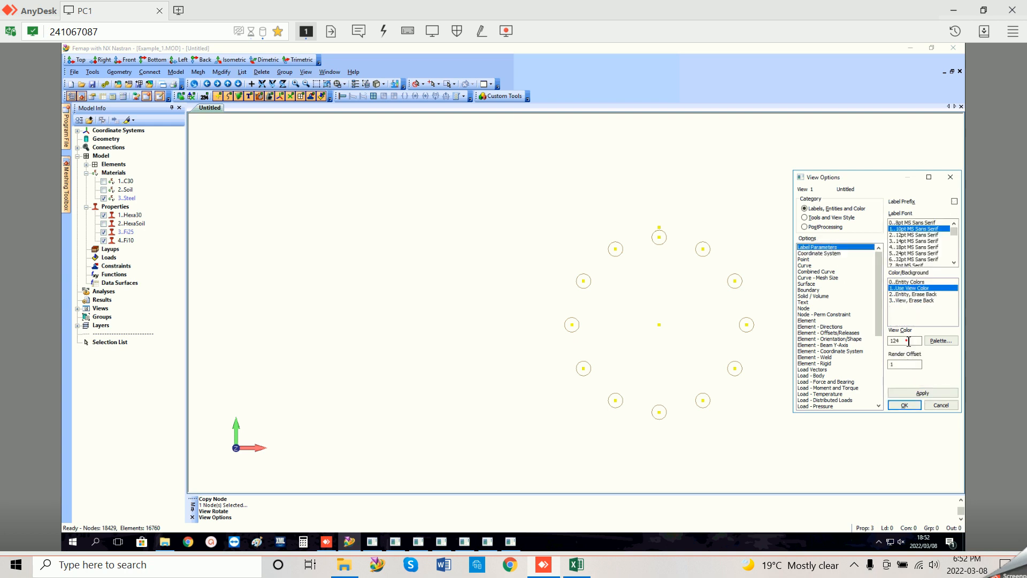
{"action": "left_click", "coordinate": [906, 397]}
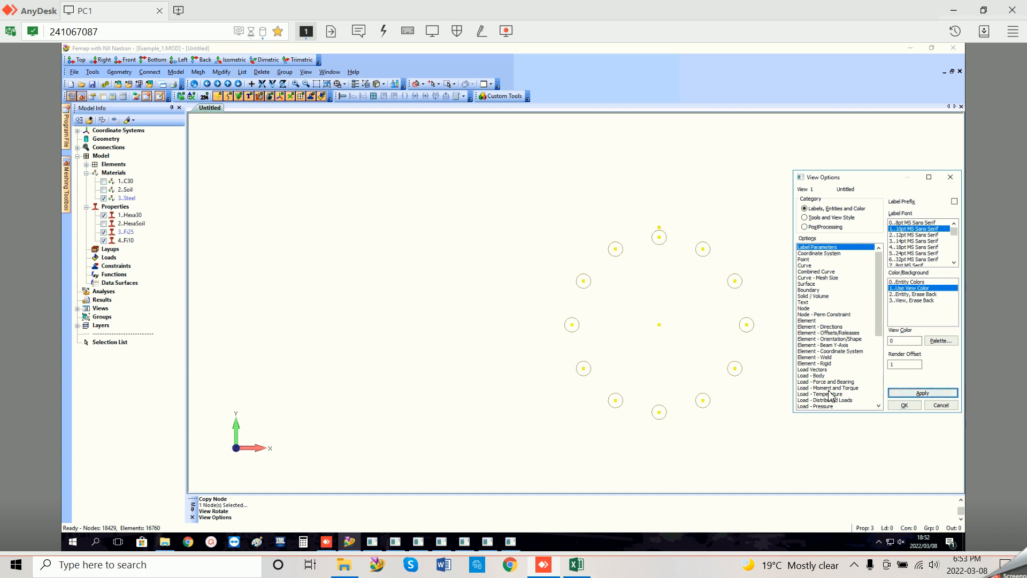
{"action": "left_click", "coordinate": [912, 406]}
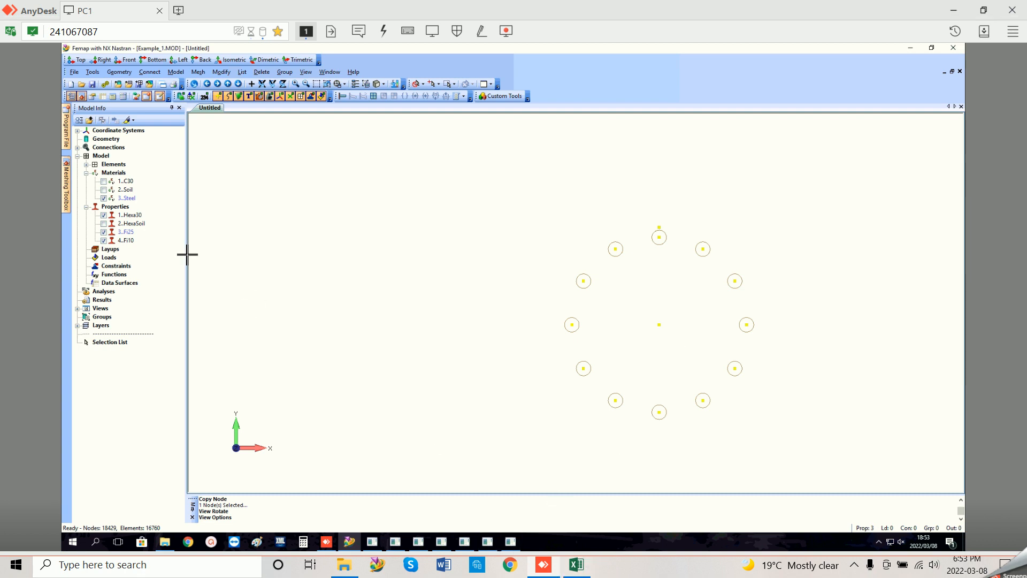
Step: Show the C30 material again and examine the new stirrup node's position against the pile mesh
{"action": "left_click", "coordinate": [104, 182]}
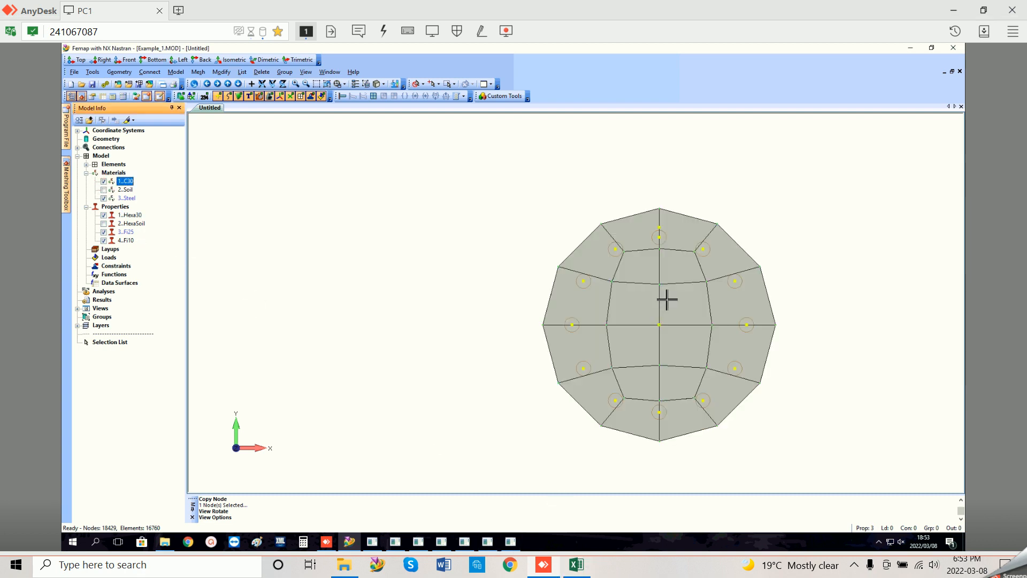
{"action": "scroll", "coordinate": [510, 192], "scroll_direction": "up", "scroll_amount": 1}
{"action": "left_click", "coordinate": [207, 84]}
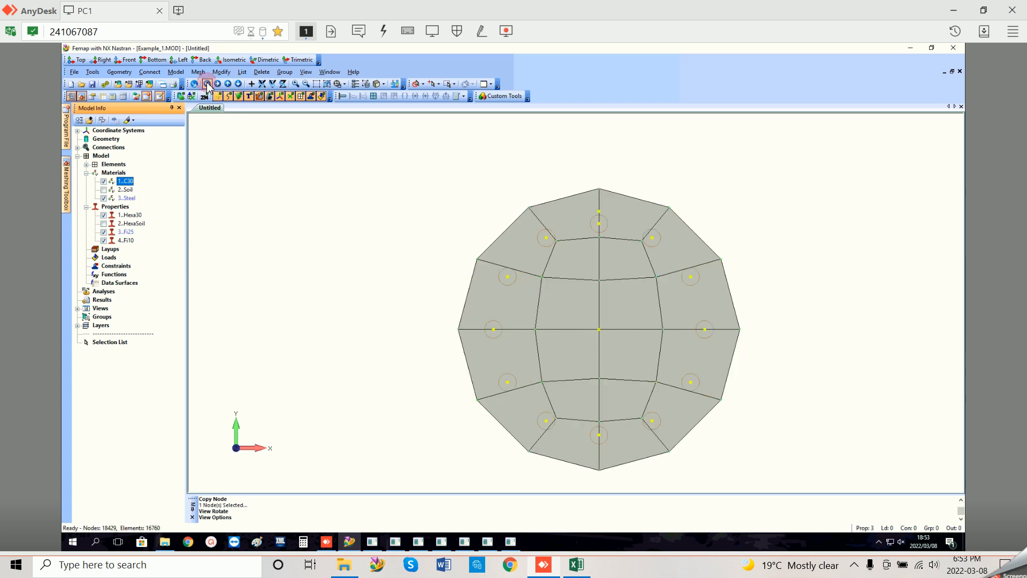
{"action": "scroll", "coordinate": [542, 269], "scroll_direction": "up", "scroll_amount": 1}
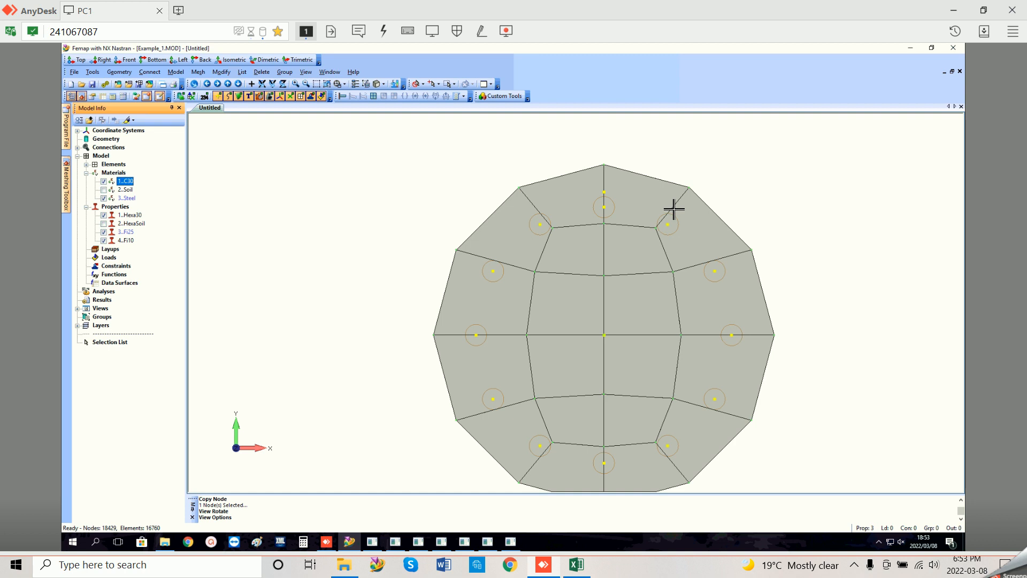
Step: Switch to Excel and paste the stirrup Y and X coordinates for 28.5 to 57 degrees as values starting at H11
{"action": "left_click", "coordinate": [588, 572]}
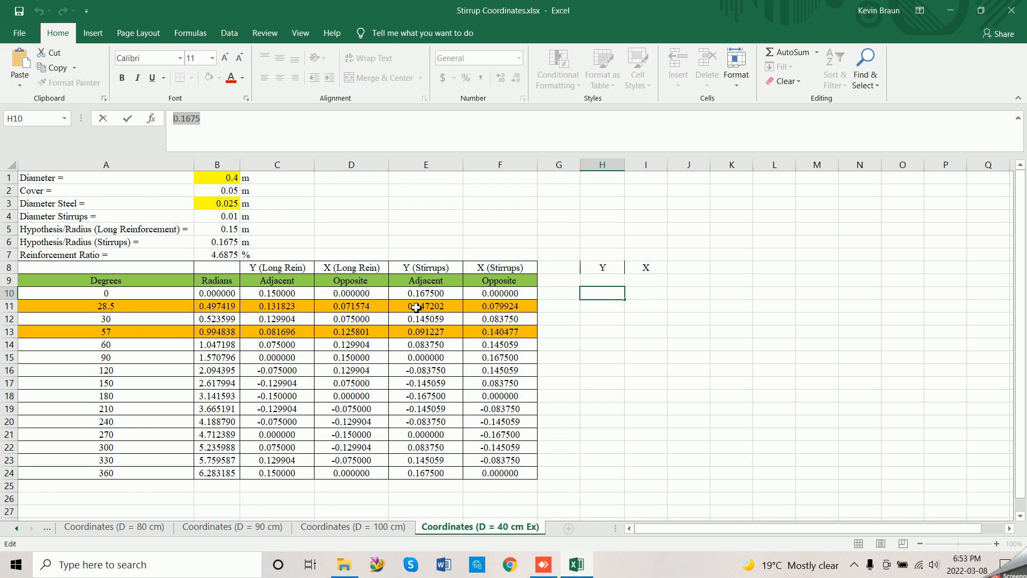
{"action": "left_click_drag", "start_coordinate": [426, 308], "coordinate": [508, 332]}
{"action": "key", "text": "ctrl+c"}
{"action": "right_click", "coordinate": [598, 307]}
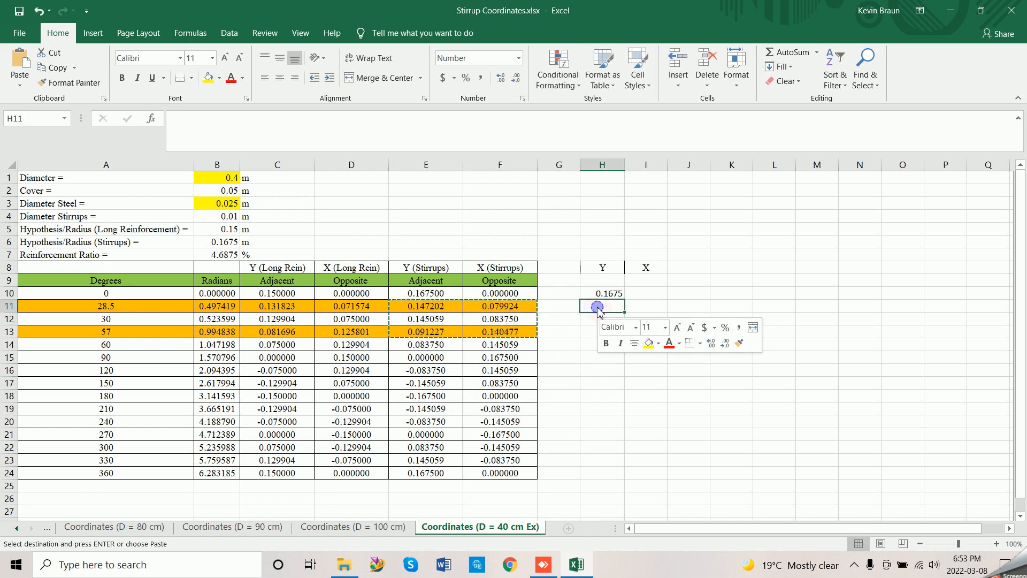
{"action": "left_click", "coordinate": [651, 84]}
Step: Delete the 30-degree values in H12:I12 and the 0-degree value in H10
{"action": "left_click_drag", "start_coordinate": [602, 319], "coordinate": [646, 319]}
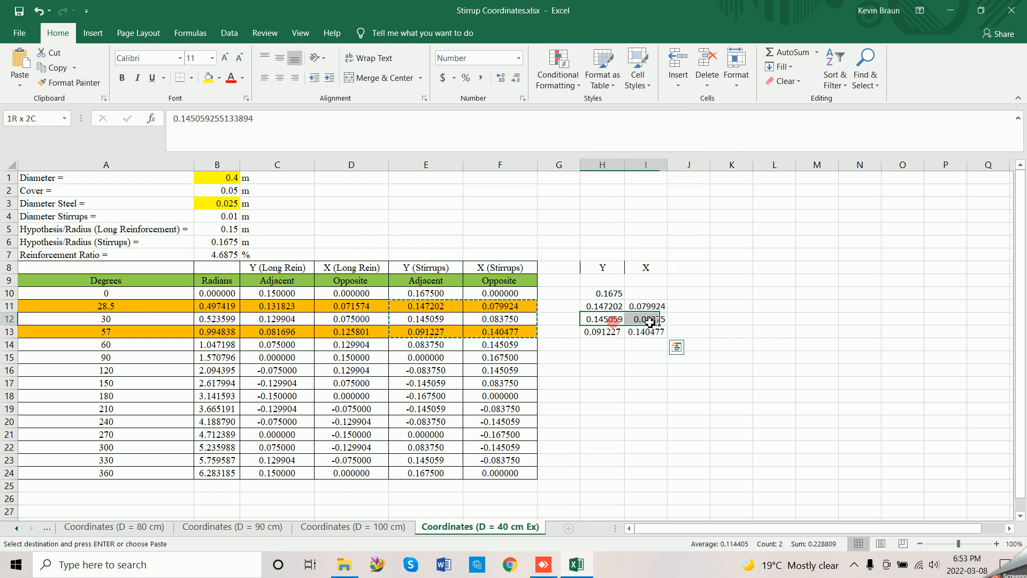
{"action": "key", "text": "Delete"}
{"action": "left_click", "coordinate": [609, 293]}
Step: Copy the full-precision 28.5-degree stirrup Y coordinate from cell H11
{"action": "left_click", "coordinate": [602, 306]}
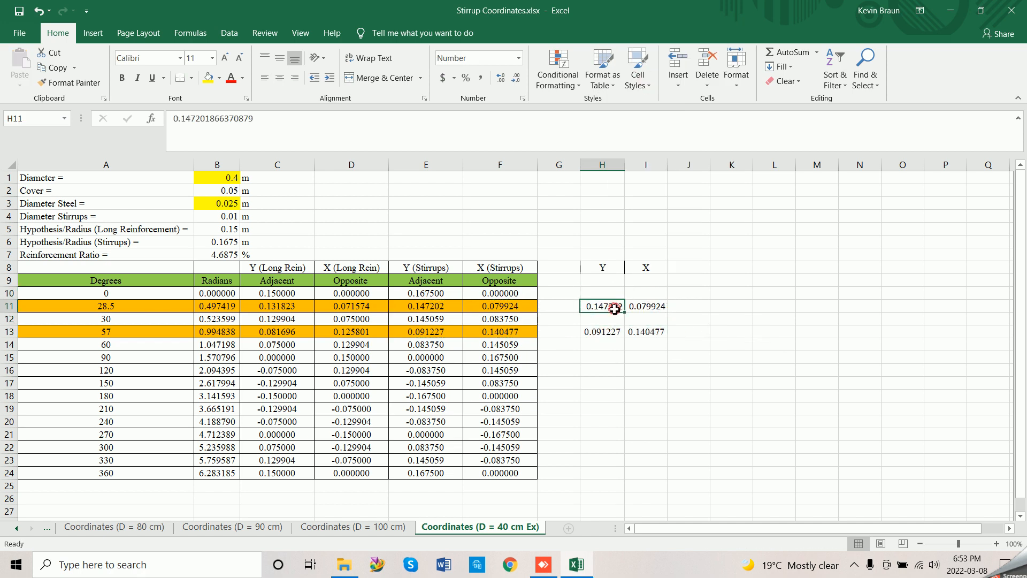
{"action": "left_click_drag", "start_coordinate": [278, 122], "coordinate": [167, 119]}
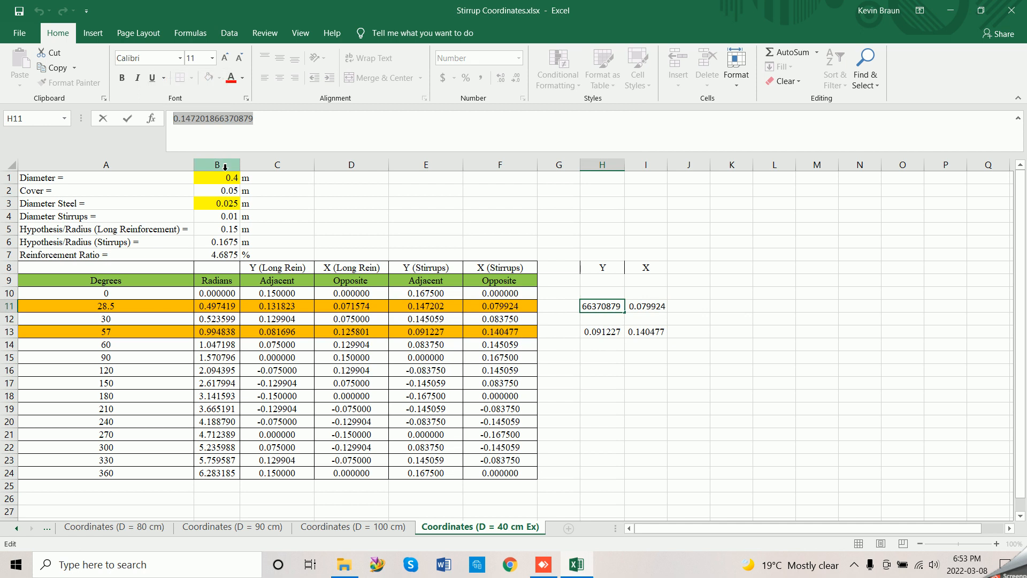
{"action": "key", "text": "ctrl+c"}
Step: Switch to the remote Femap session and hide the Hexa30 property and the C30 material
{"action": "left_click", "coordinate": [541, 566]}
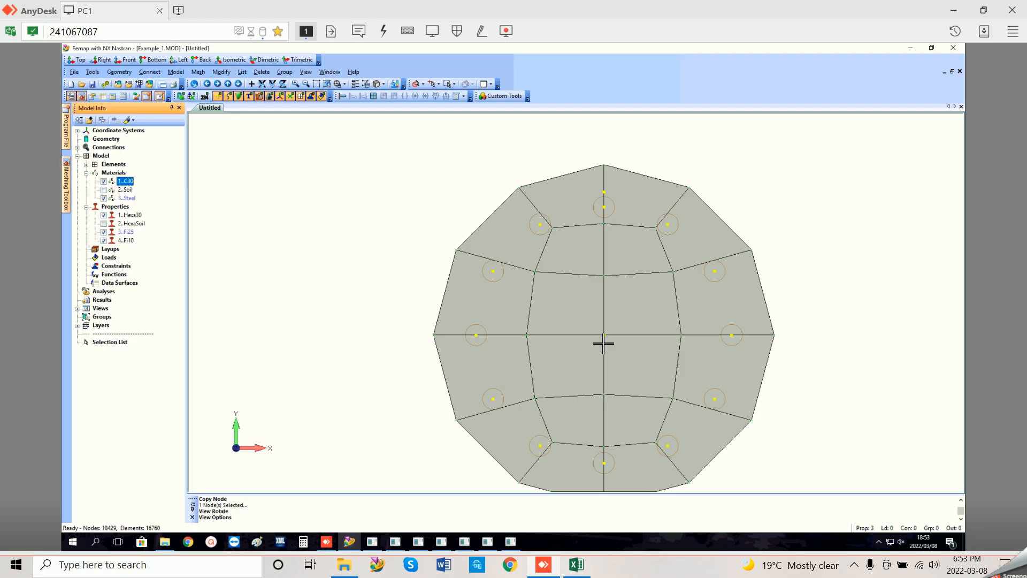
{"action": "left_click", "coordinate": [104, 215]}
{"action": "left_click", "coordinate": [104, 181]}
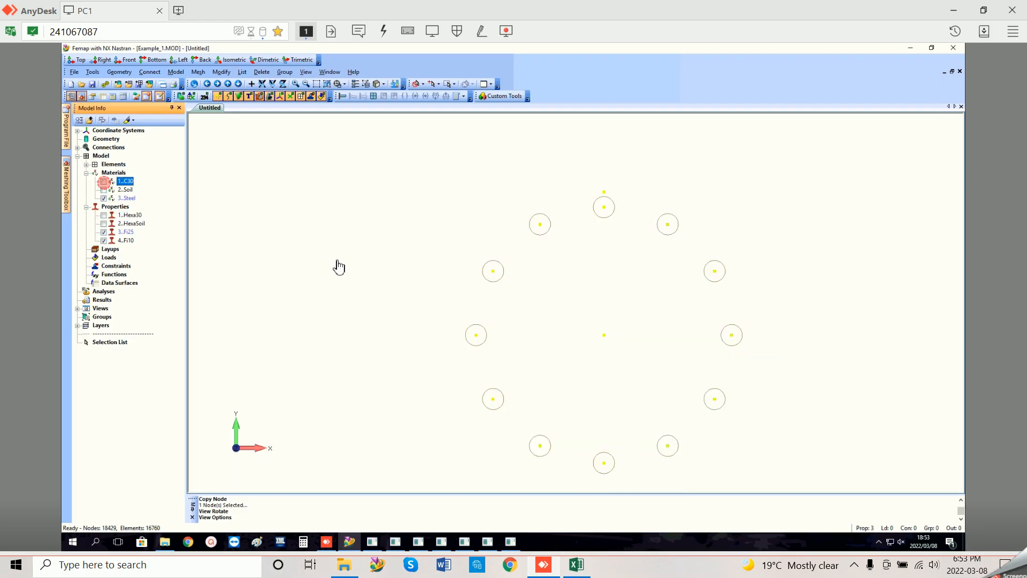
Step: Copy the pile's centre node along the positive Y axis by the copied length of 0.147201866370879
{"action": "middle_click_drag", "start_coordinate": [461, 281], "coordinate": [464, 282]}
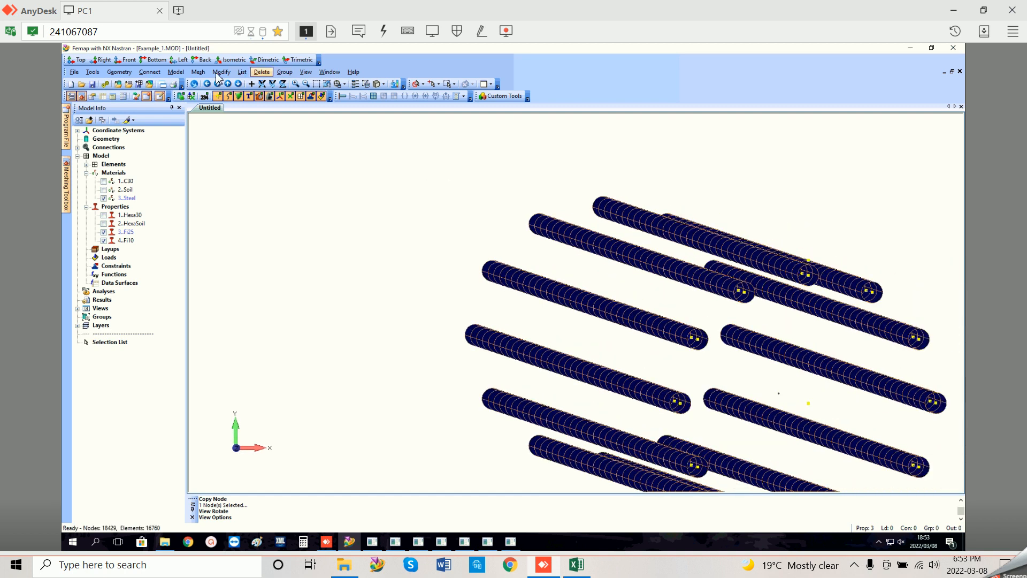
{"action": "left_click", "coordinate": [198, 72]}
{"action": "mouse_move", "coordinate": [235, 191]}
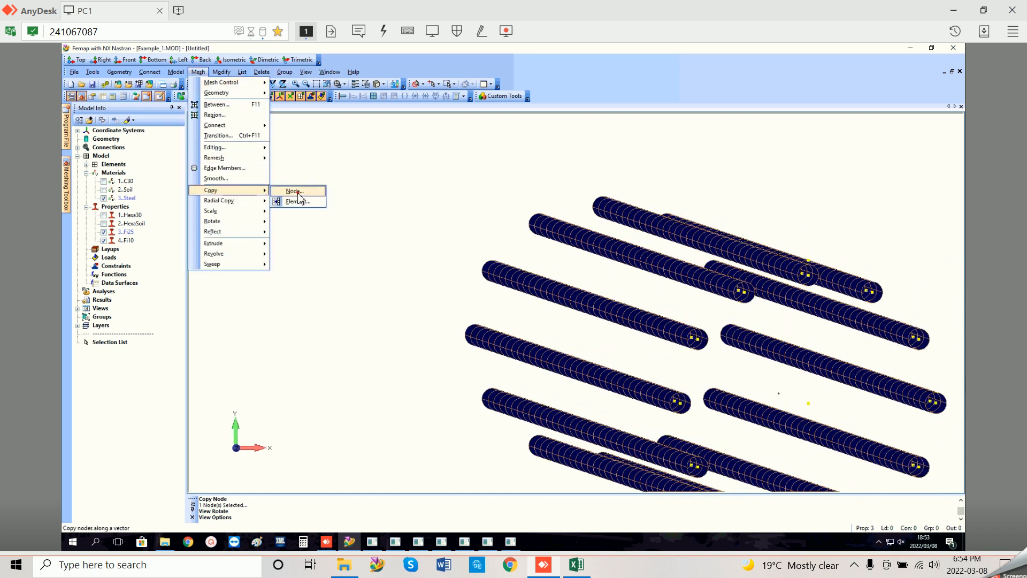
{"action": "left_click", "coordinate": [298, 193]}
{"action": "left_click", "coordinate": [808, 403]}
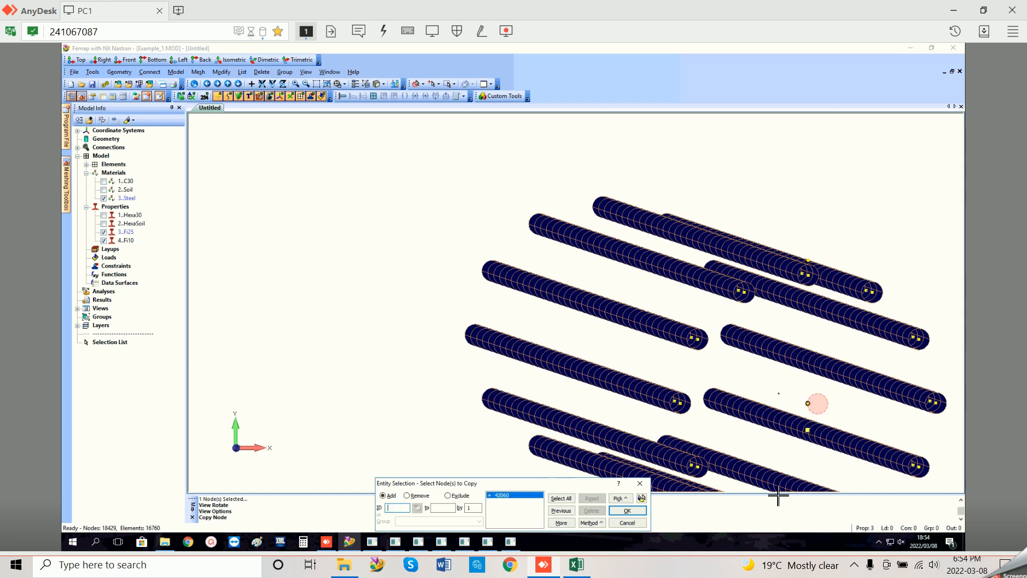
{"action": "left_click", "coordinate": [627, 510]}
{"action": "left_click", "coordinate": [585, 519]}
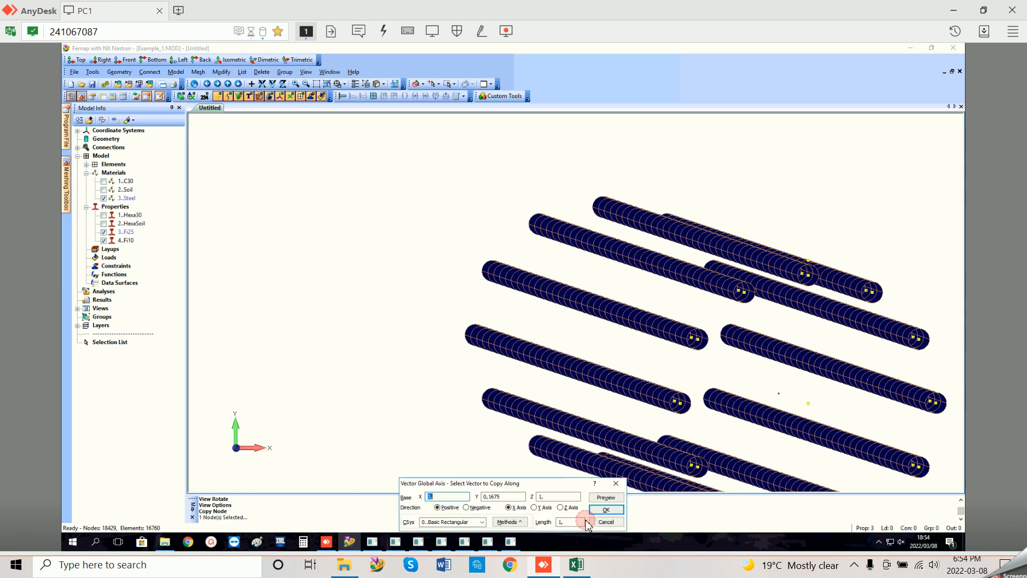
{"action": "left_click", "coordinate": [535, 507]}
{"action": "key", "text": "ctrl+v"}
{"action": "left_click", "coordinate": [606, 510]}
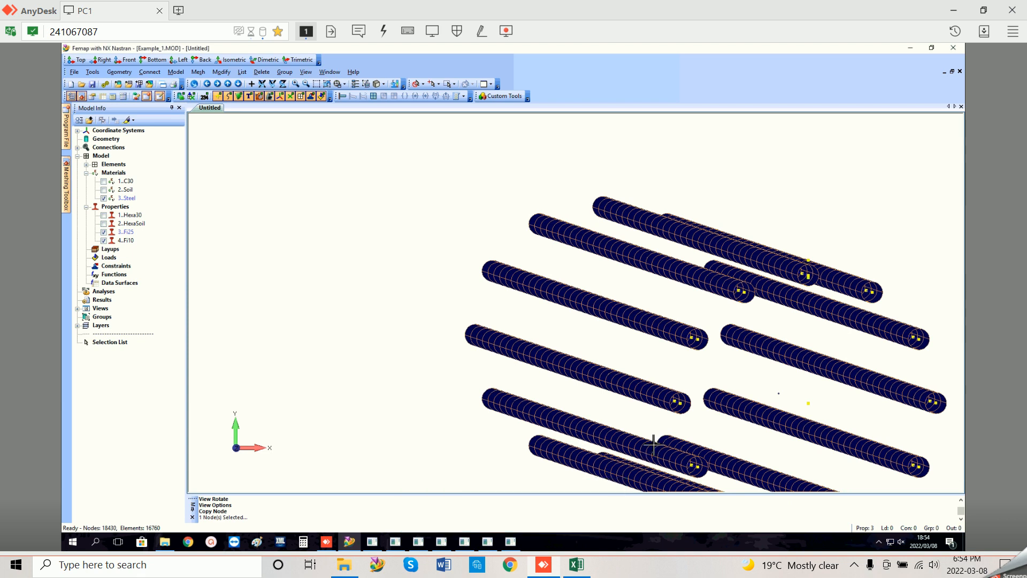
Step: Switch to Excel and copy the full-precision 28.5-degree stirrup X coordinate from cell I11
{"action": "key", "text": "ctrl+r"}
{"action": "left_click", "coordinate": [529, 500]}
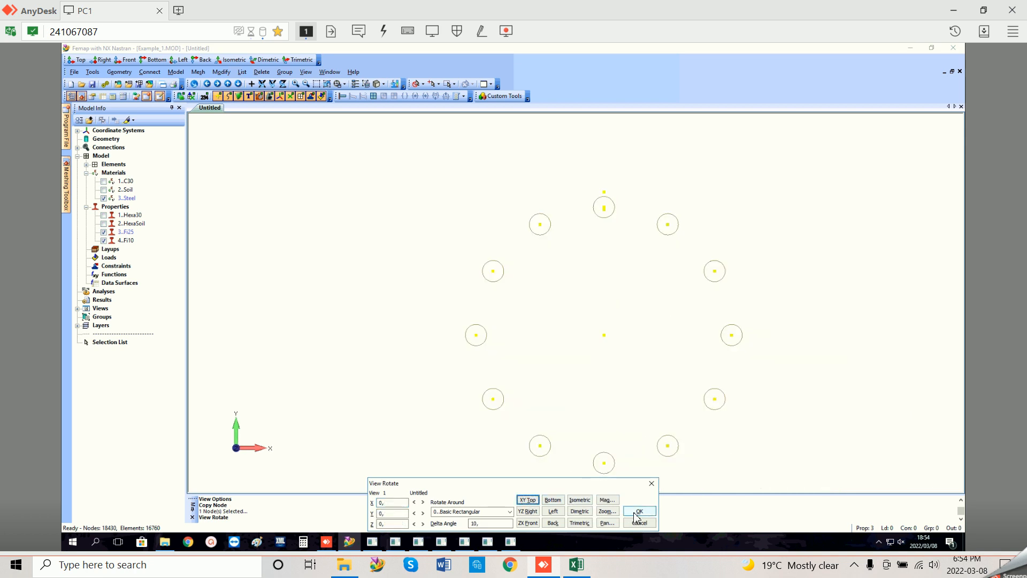
{"action": "left_click", "coordinate": [639, 511]}
{"action": "scroll", "coordinate": [612, 207], "scroll_direction": "up", "scroll_amount": 2}
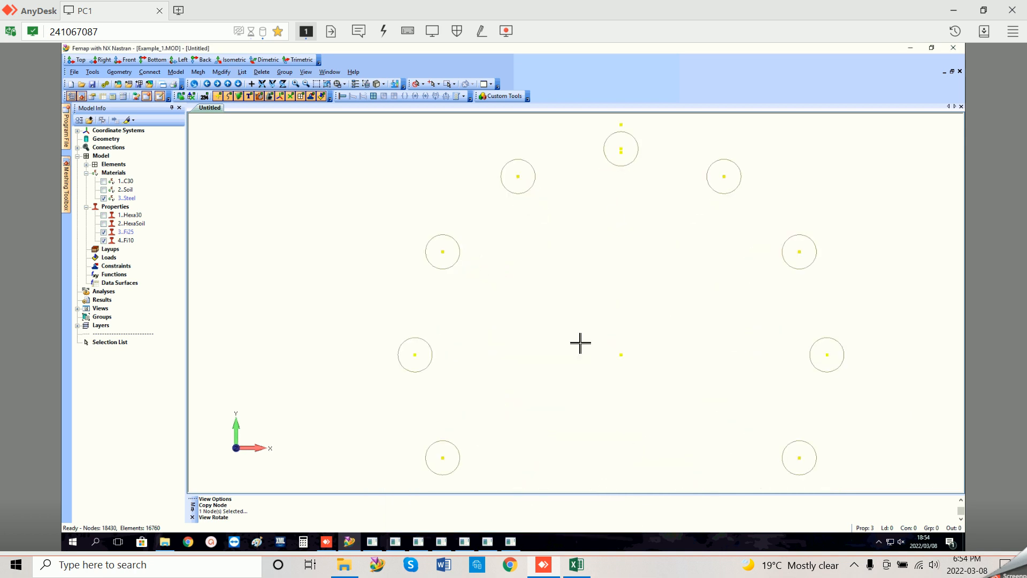
{"action": "left_click", "coordinate": [577, 565]}
{"action": "left_click", "coordinate": [646, 306]}
{"action": "double_click", "coordinate": [299, 128]}
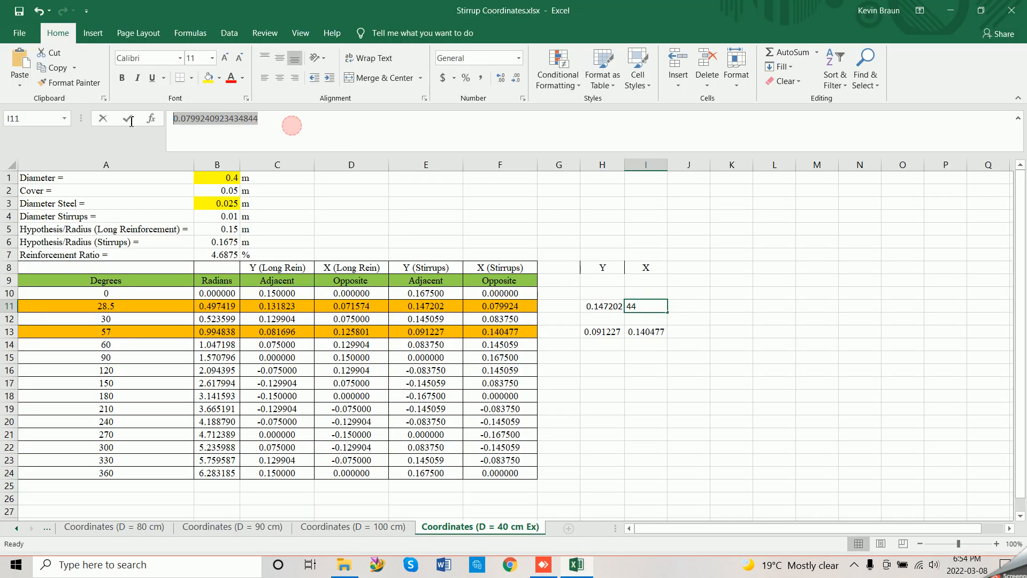
Step: Back in Femap, move the newly copied node along the positive X axis by the copied length of 0.0799240923434844
{"action": "left_click", "coordinate": [543, 564]}
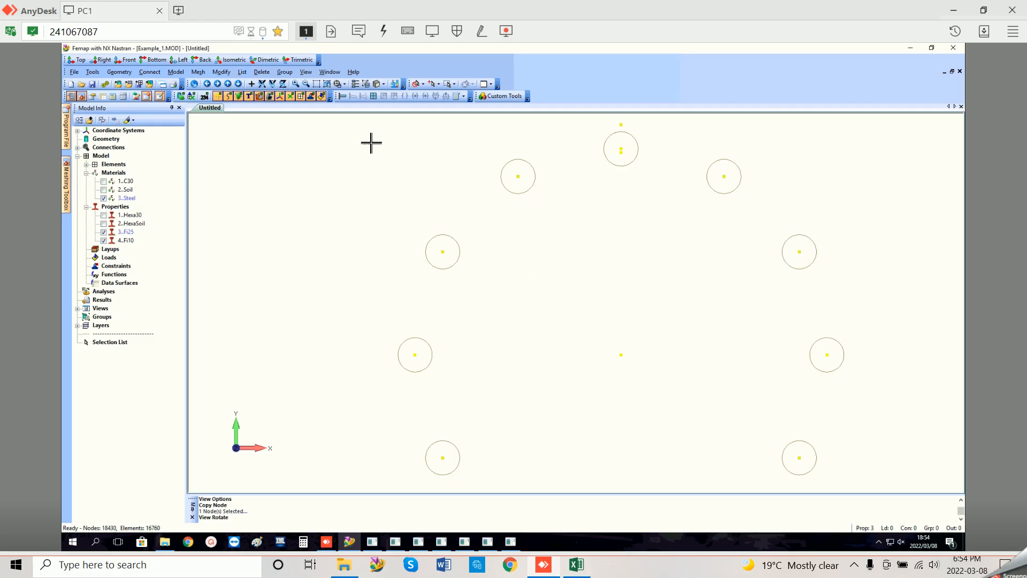
{"action": "left_click", "coordinate": [221, 71]}
{"action": "mouse_move", "coordinate": [273, 169]}
{"action": "left_click", "coordinate": [308, 233]}
{"action": "left_click", "coordinate": [640, 510]}
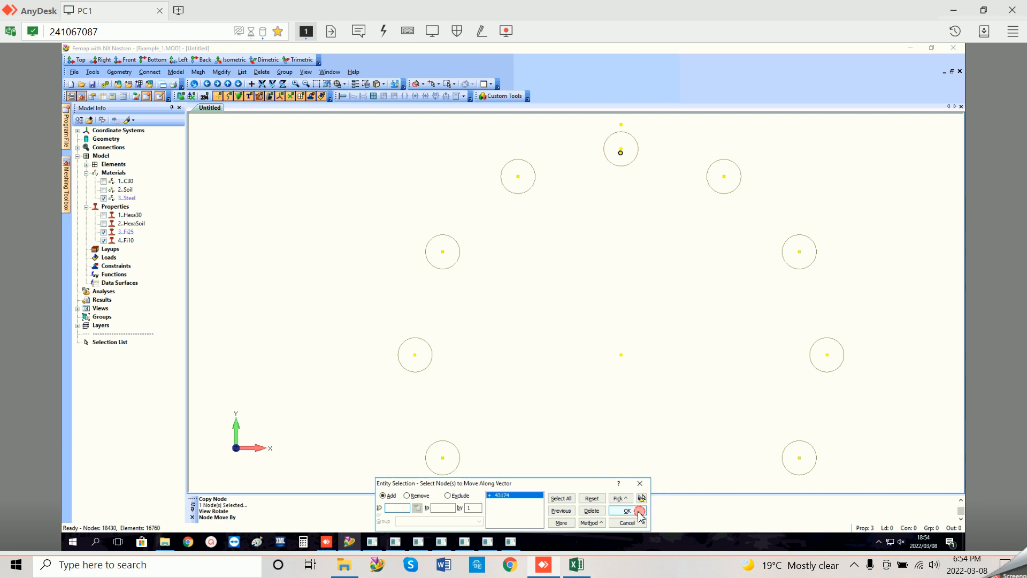
{"action": "left_click_drag", "start_coordinate": [570, 522], "coordinate": [552, 522]}
{"action": "key", "text": "ctrl+v"}
{"action": "left_click", "coordinate": [609, 510]}
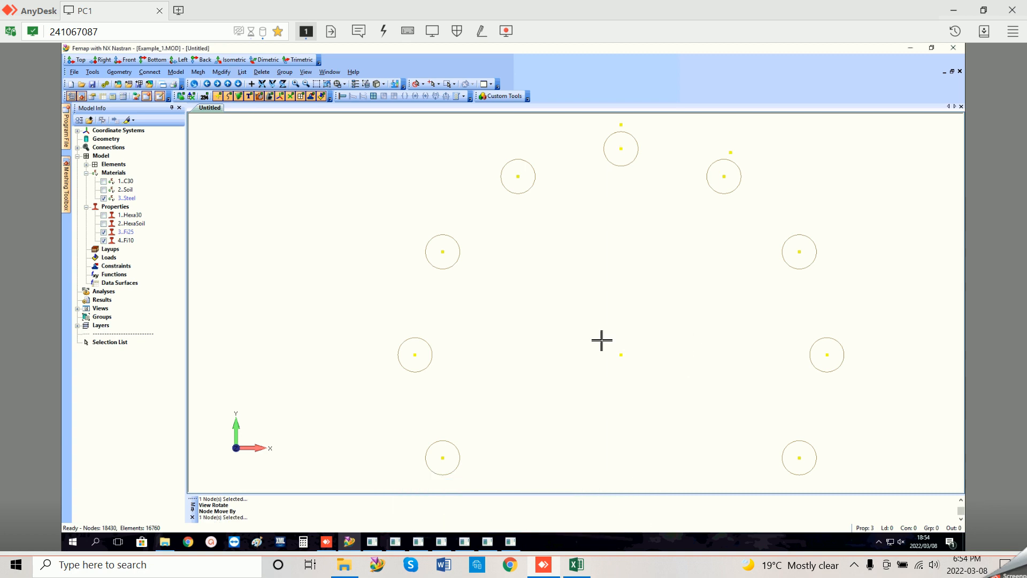
Step: Show the Hexa30 property and C30 material again and examine the moved stirrup node's position against the nearby mesh edge
{"action": "left_click", "coordinate": [104, 216]}
{"action": "left_click", "coordinate": [104, 180]}
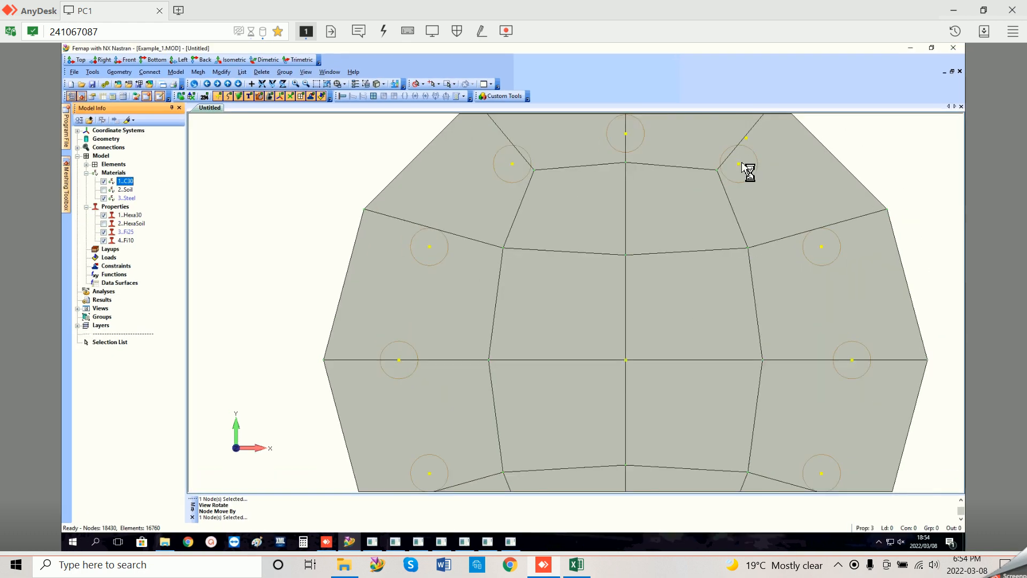
{"action": "left_click", "coordinate": [316, 84]}
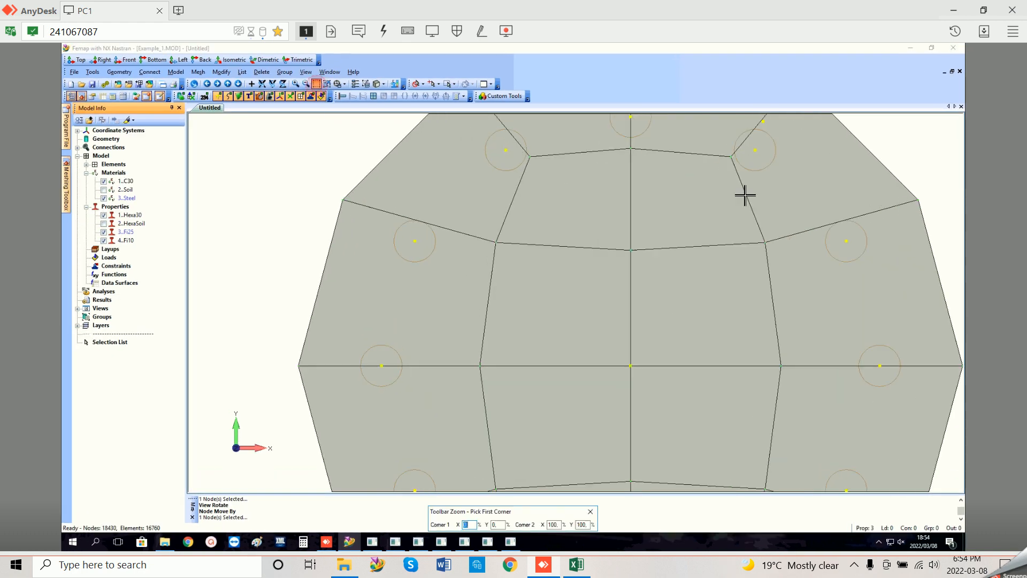
{"action": "left_click", "coordinate": [755, 117]}
{"action": "left_click", "coordinate": [774, 129]}
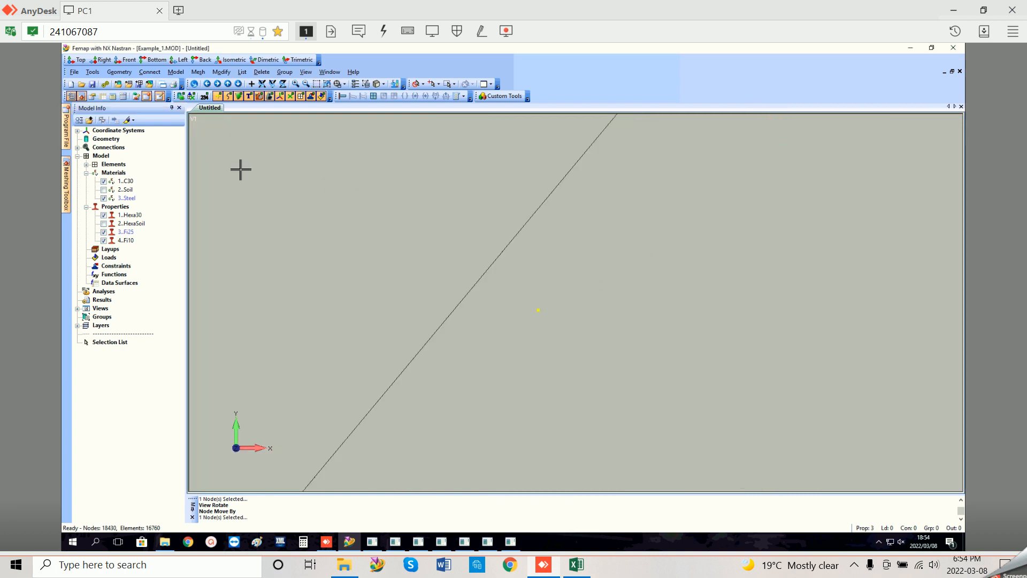
{"action": "left_click", "coordinate": [316, 83]}
{"action": "left_click", "coordinate": [551, 324]}
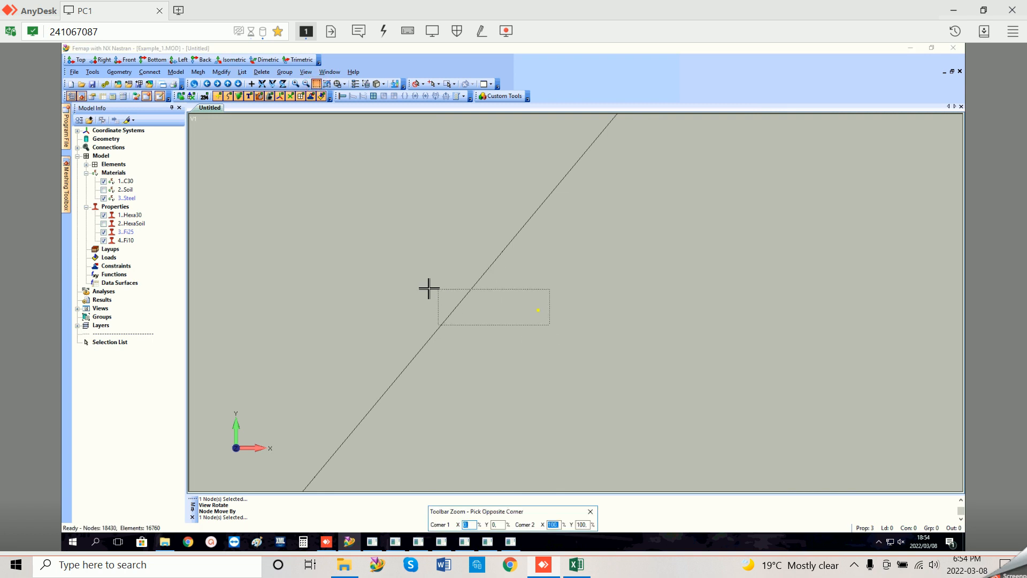
{"action": "left_click", "coordinate": [426, 289]}
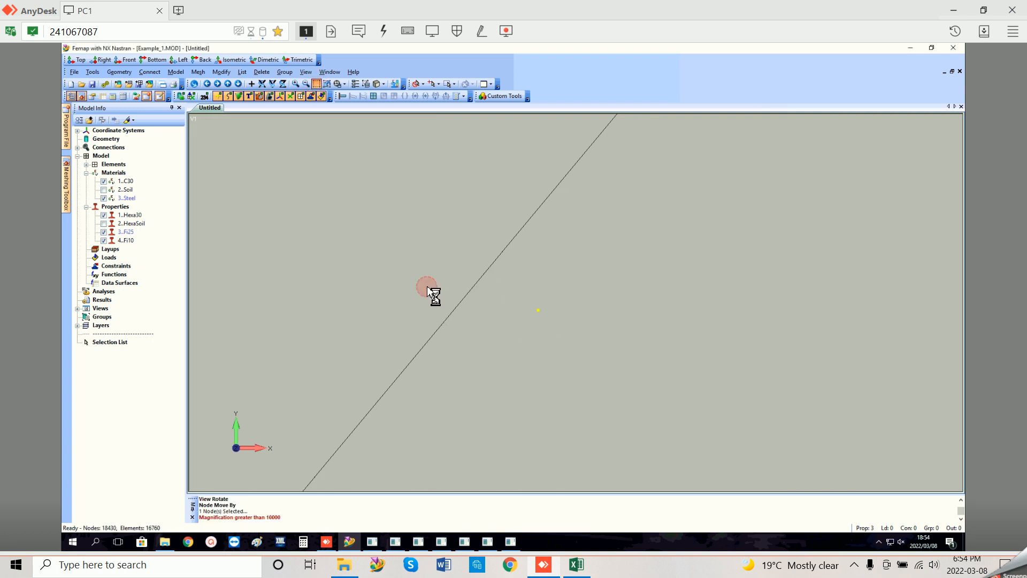
Step: Read the coordinates of the stirrup node and a point on the adjacent mesh edge with Measure Distance's Between method
{"action": "left_click", "coordinate": [93, 72]}
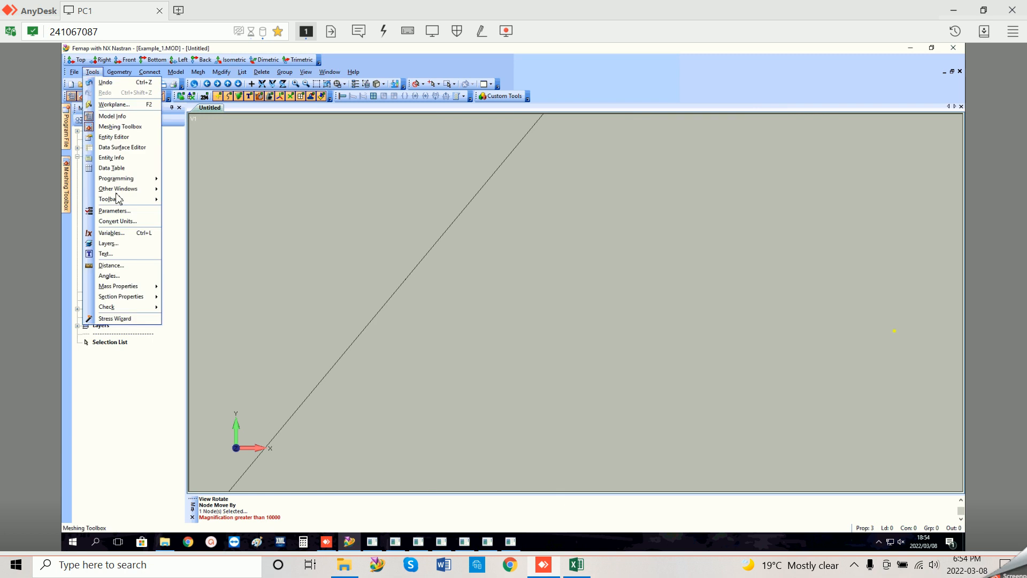
{"action": "left_click", "coordinate": [127, 270]}
{"action": "left_click", "coordinate": [585, 519]}
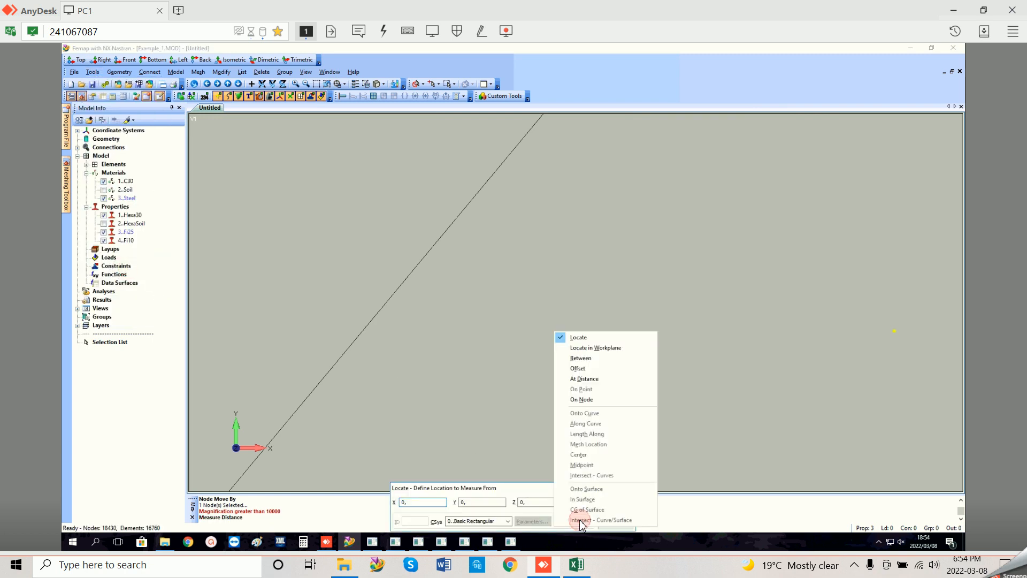
{"action": "left_click", "coordinate": [580, 337]}
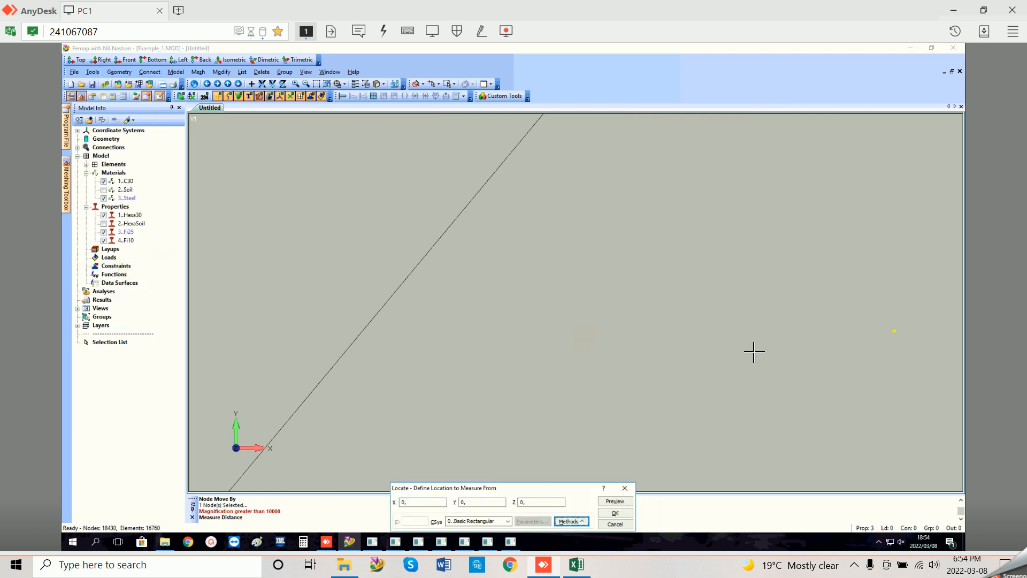
{"action": "left_click", "coordinate": [896, 332]}
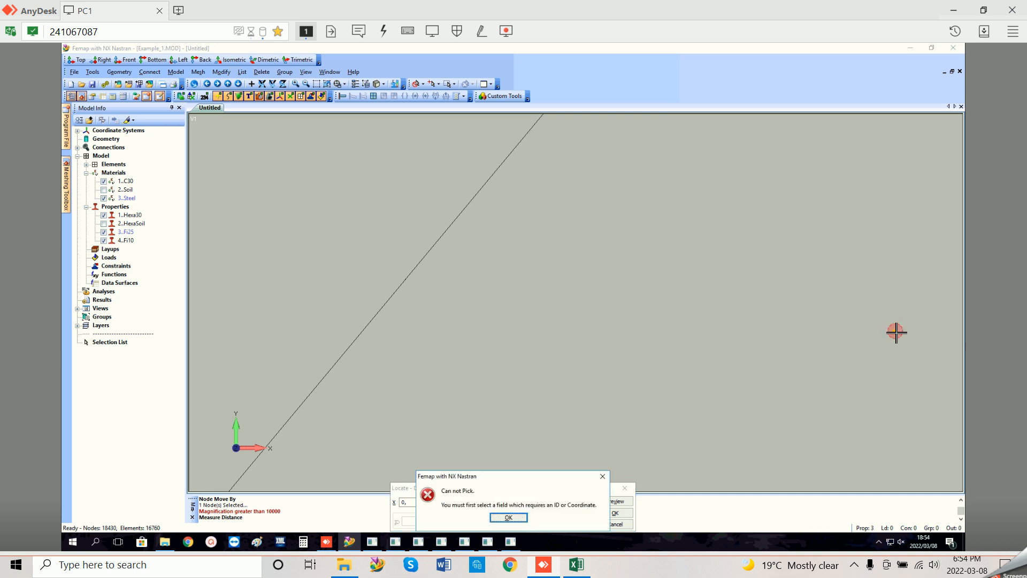
{"action": "left_click", "coordinate": [508, 518]}
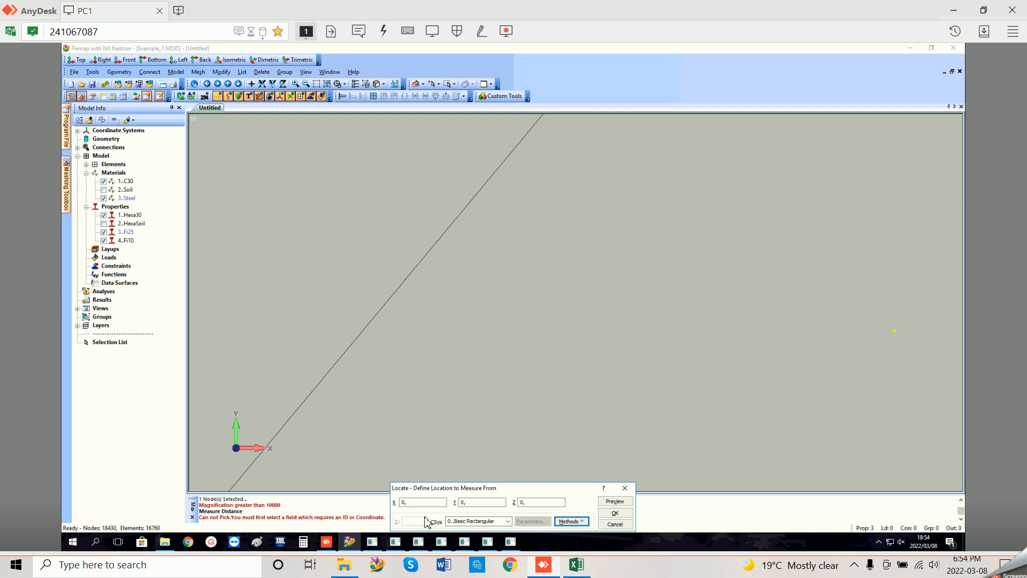
{"action": "left_click", "coordinate": [571, 522]}
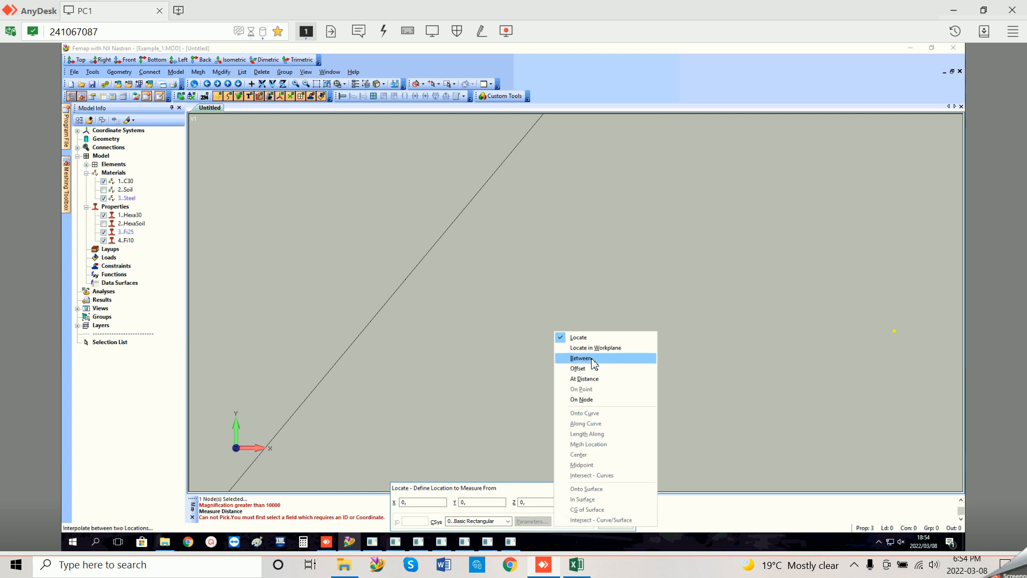
{"action": "left_click", "coordinate": [581, 358]}
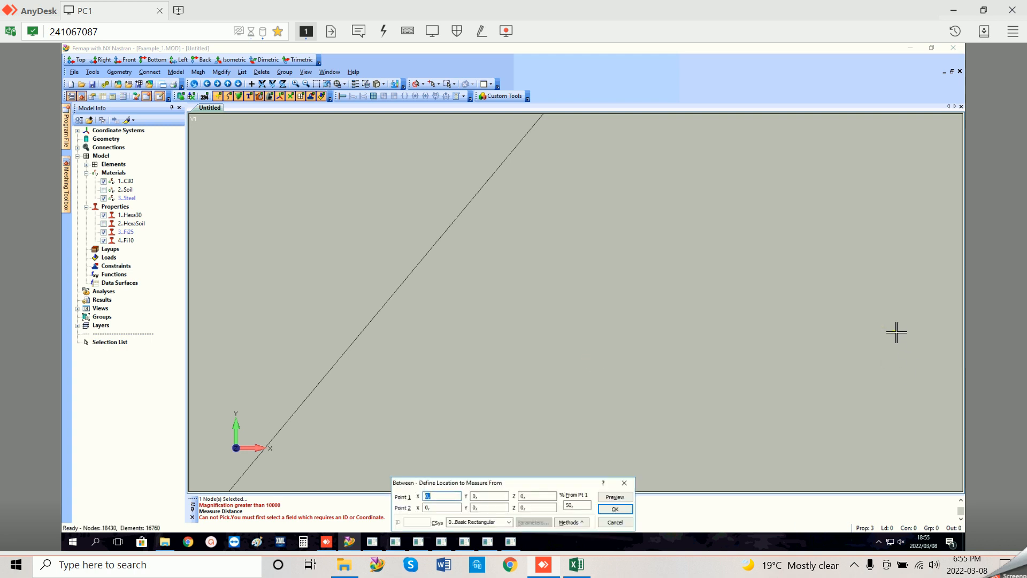
{"action": "left_click", "coordinate": [896, 332]}
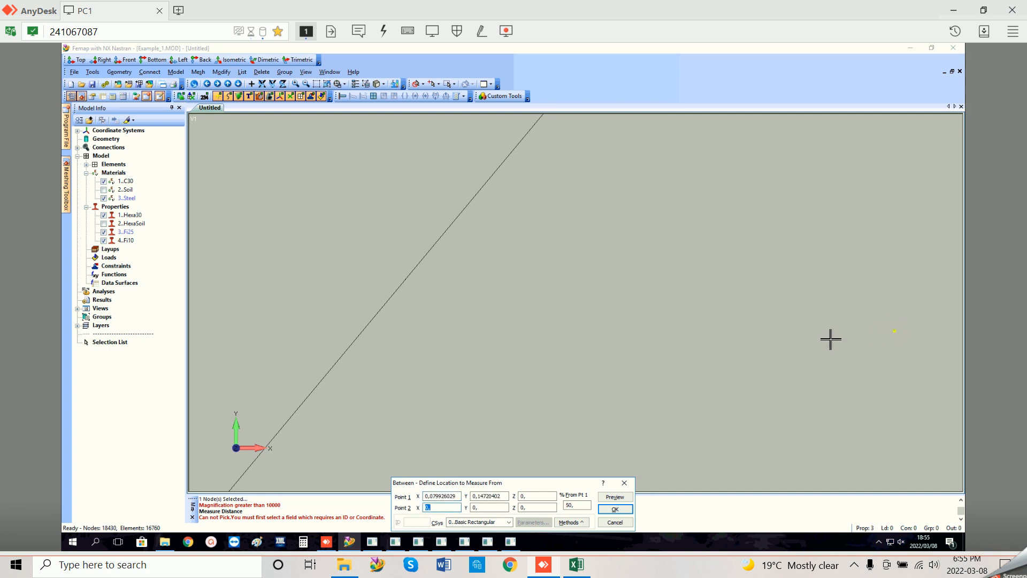
{"action": "left_click", "coordinate": [373, 322]}
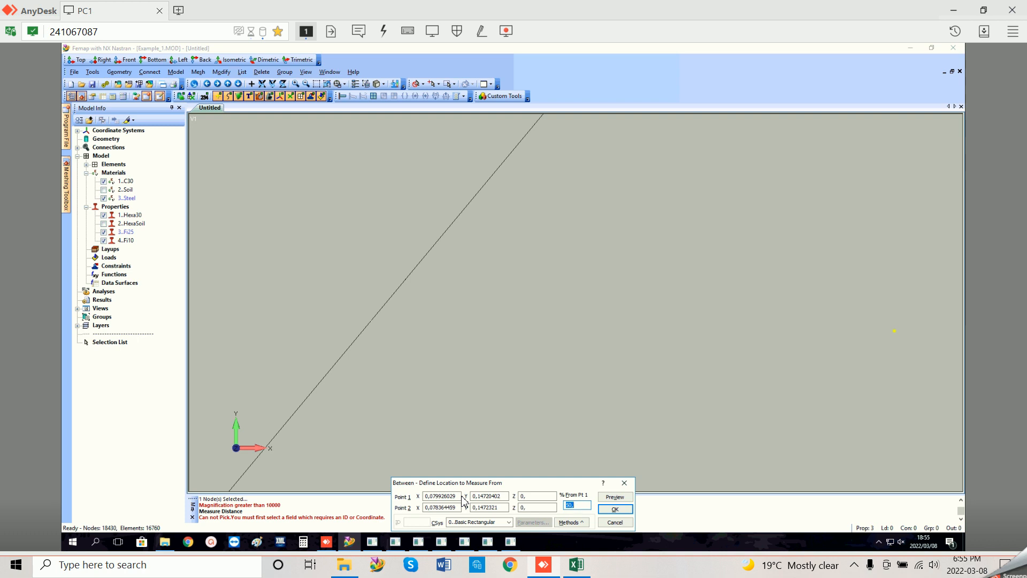
{"action": "left_click", "coordinate": [624, 482]}
Step: Move the 28.5-degree stirrup node along the negative X axis by 0.0015616
{"action": "left_click", "coordinate": [221, 72]}
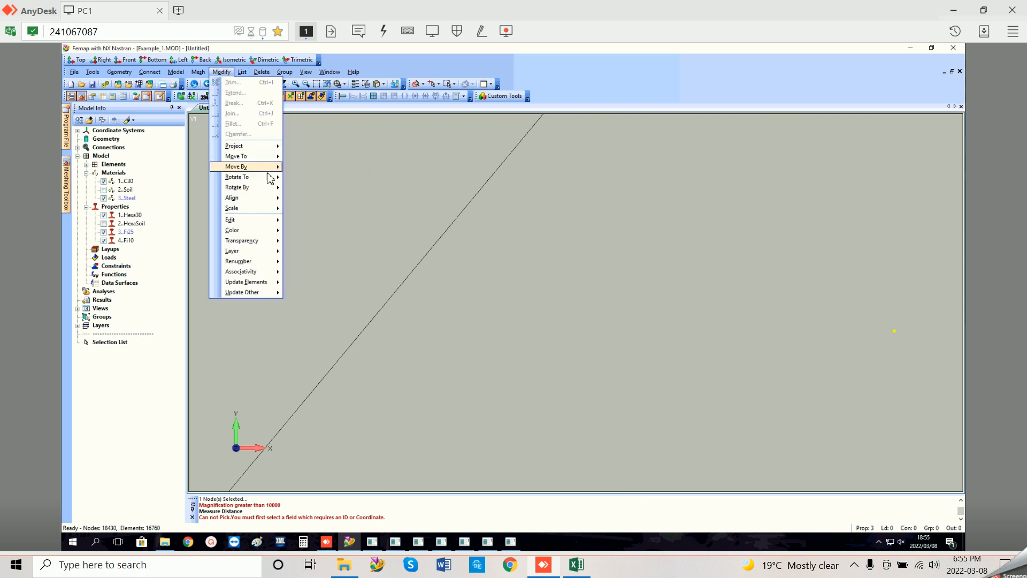
{"action": "mouse_move", "coordinate": [274, 170]}
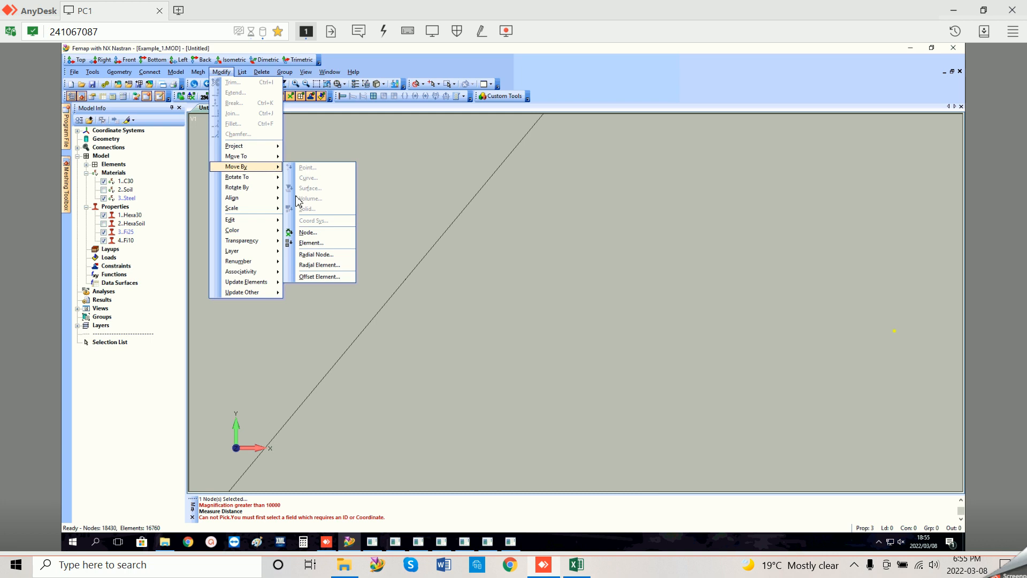
{"action": "left_click", "coordinate": [308, 233]}
{"action": "left_click", "coordinate": [894, 331]}
{"action": "left_click", "coordinate": [628, 513]}
{"action": "left_click", "coordinate": [466, 507]}
{"action": "double_click", "coordinate": [573, 523]}
{"action": "type", "text": "0.0015616"}
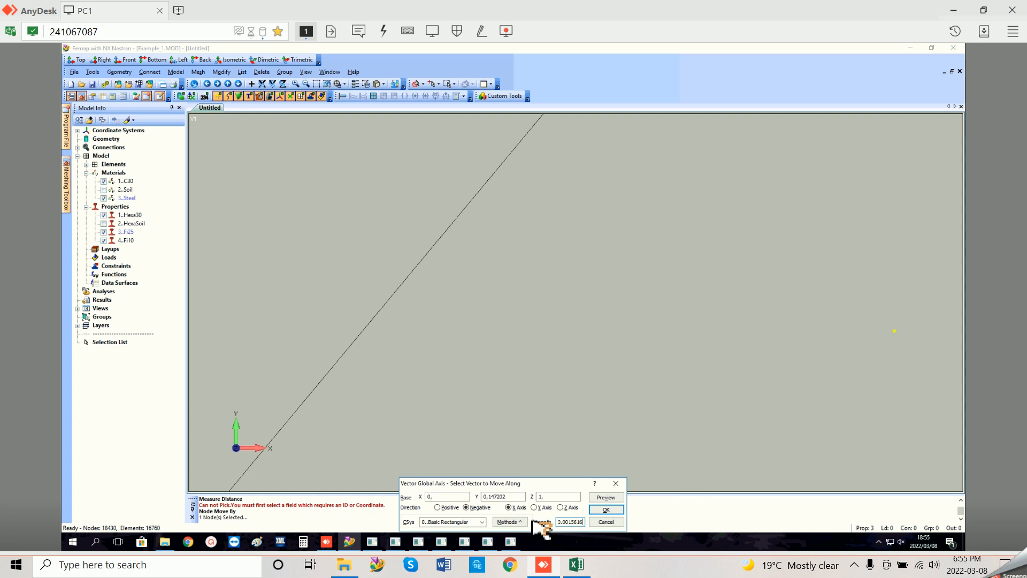
Step: Move the selected node in the negative X direction and check its position against the sloped element edge up close
{"action": "left_click", "coordinate": [607, 510]}
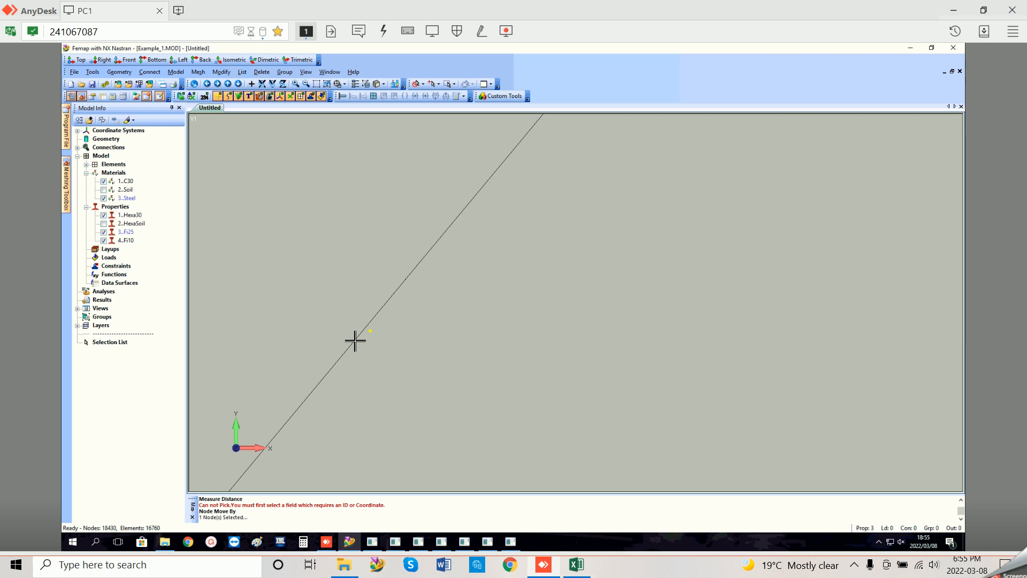
{"action": "scroll", "coordinate": [362, 342], "scroll_direction": "up", "scroll_amount": 2}
{"action": "left_click", "coordinate": [316, 84]}
{"action": "left_click", "coordinate": [331, 341]}
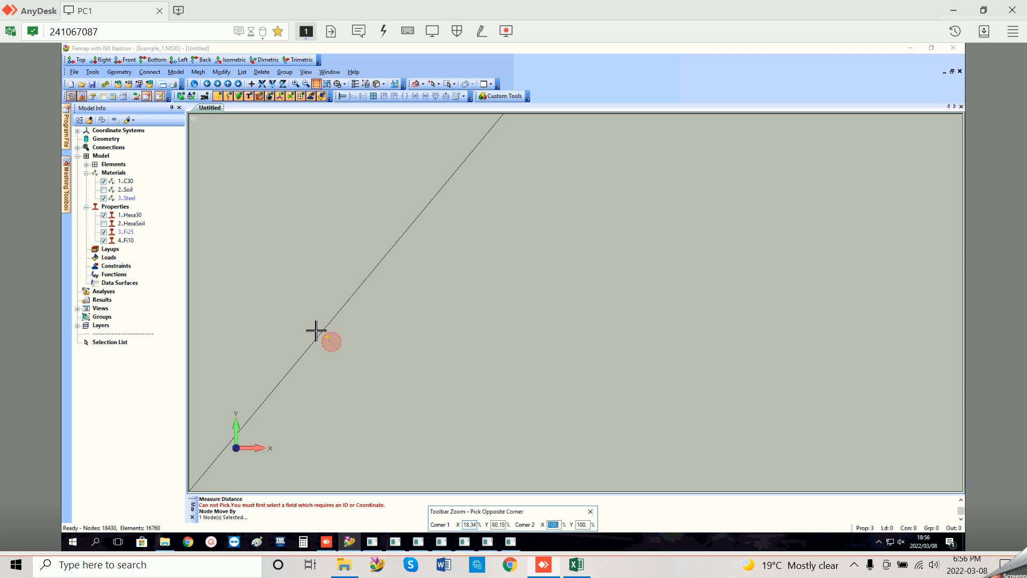
{"action": "left_click", "coordinate": [315, 331]}
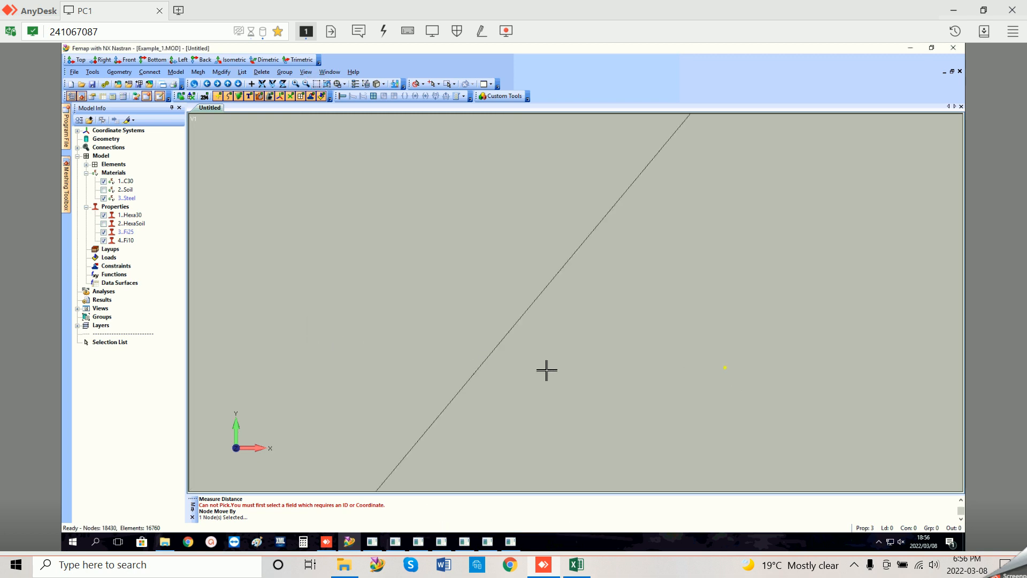
Step: Return to the XY top view and examine the placed nodes on the pile section alongside the Excel stirrup coordinates
{"action": "key", "text": "F8"}
{"action": "left_click", "coordinate": [529, 498]}
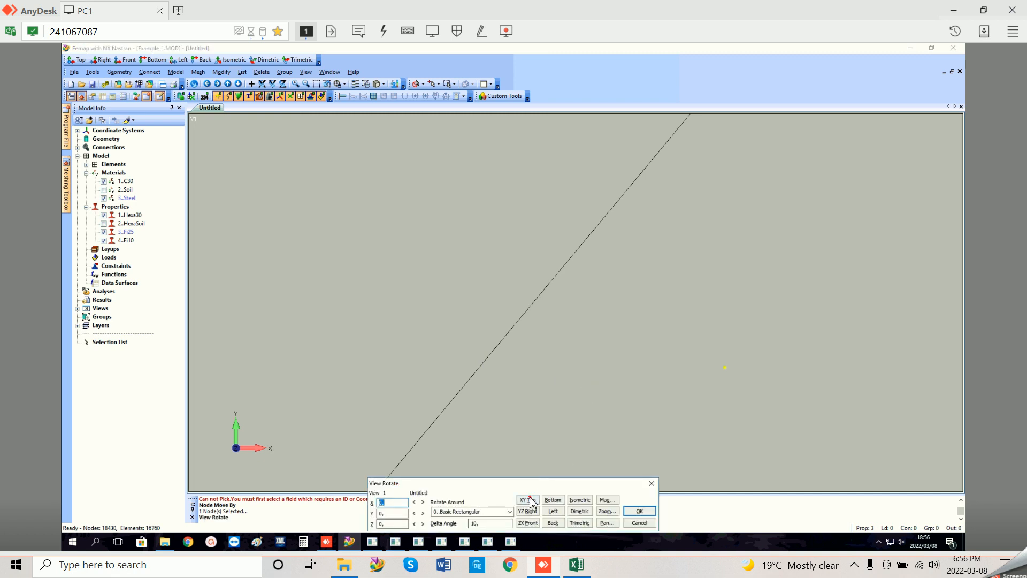
{"action": "left_click", "coordinate": [640, 511]}
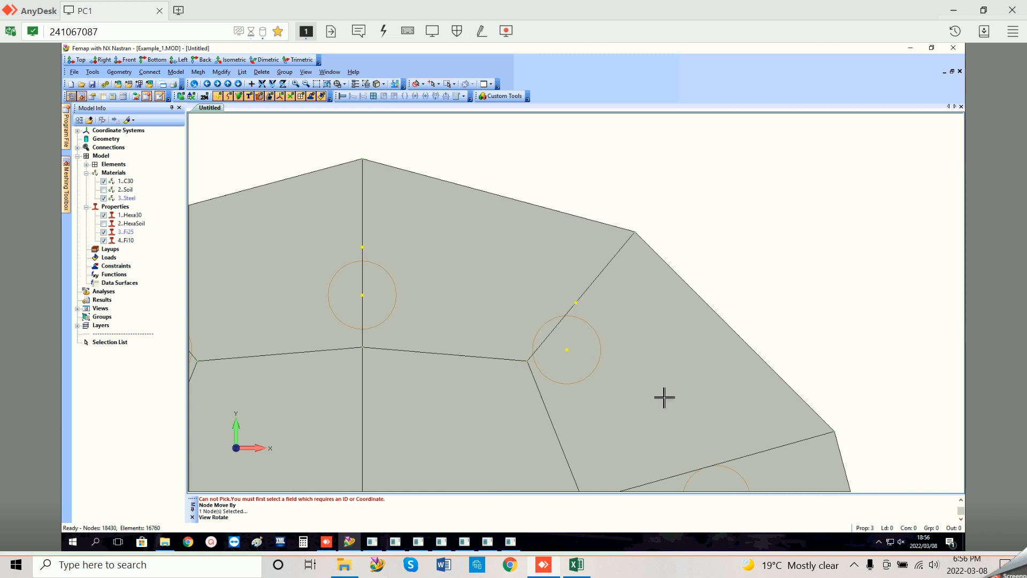
{"action": "left_click", "coordinate": [576, 564]}
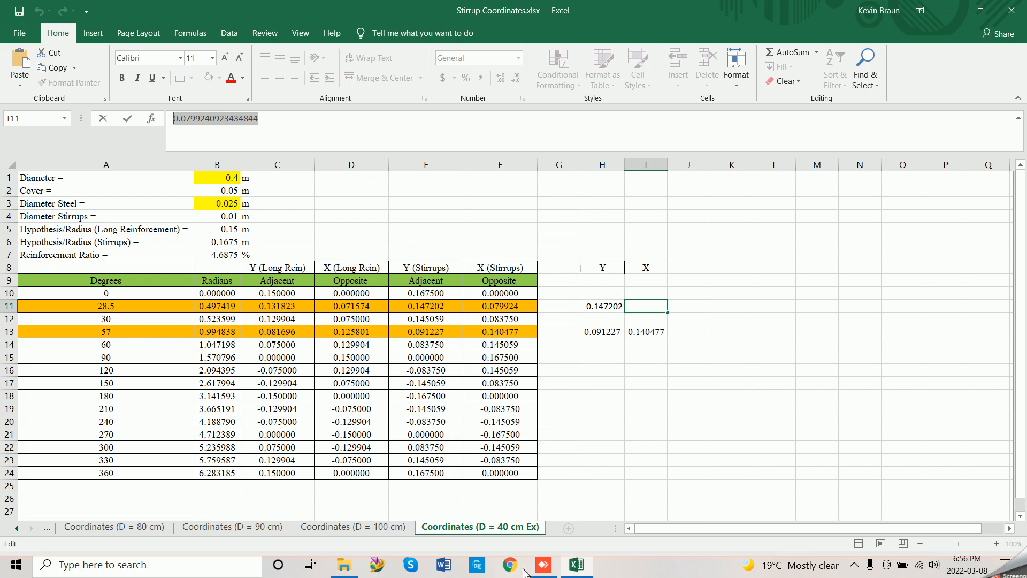
{"action": "left_click", "coordinate": [543, 564]}
{"action": "left_click", "coordinate": [577, 564]}
{"action": "left_click", "coordinate": [543, 565]}
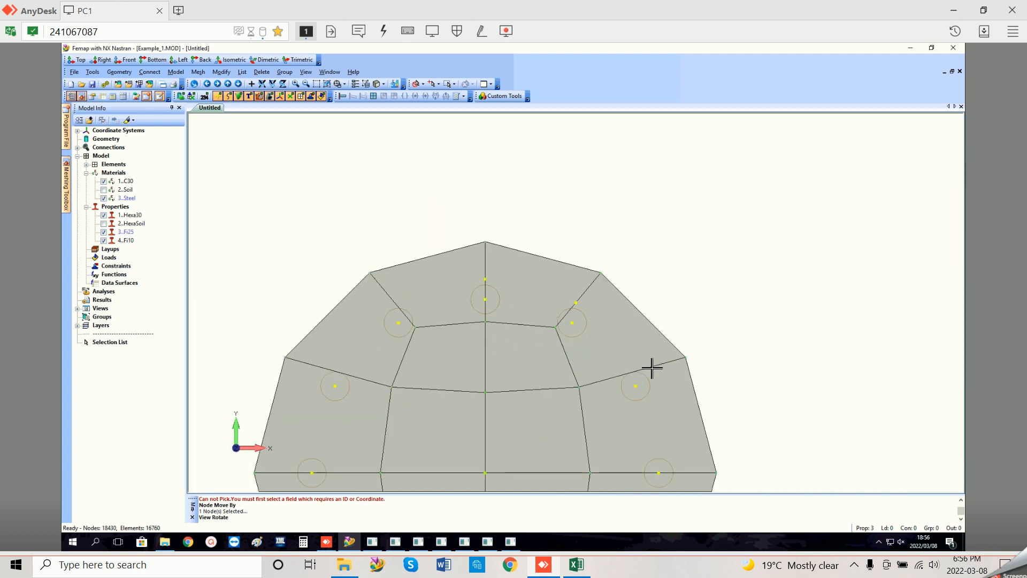
{"action": "scroll", "coordinate": [663, 375], "scroll_direction": "up", "scroll_amount": 5}
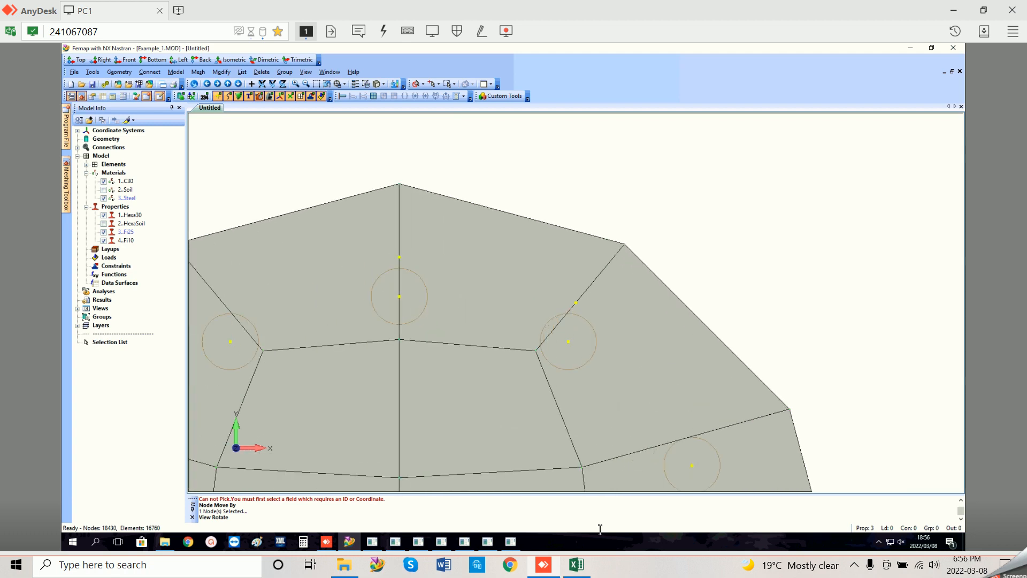
{"action": "scroll", "coordinate": [361, 332], "scroll_direction": "down", "scroll_amount": 5}
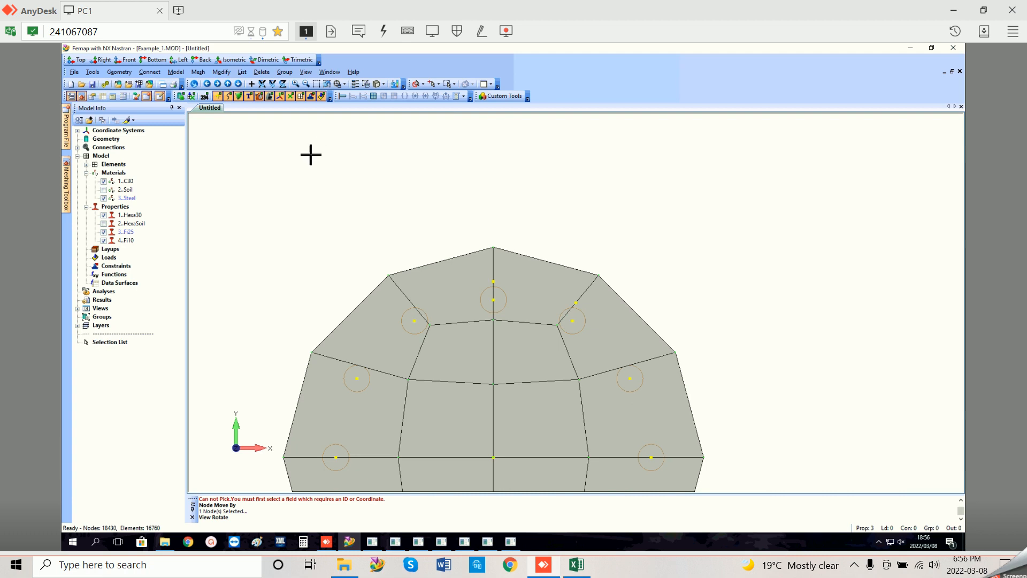
Step: Hide the C30 material and the Hexa30 property so only the reinforcement and nodes are displayed
{"action": "left_click", "coordinate": [228, 83]}
{"action": "left_click", "coordinate": [228, 83]}
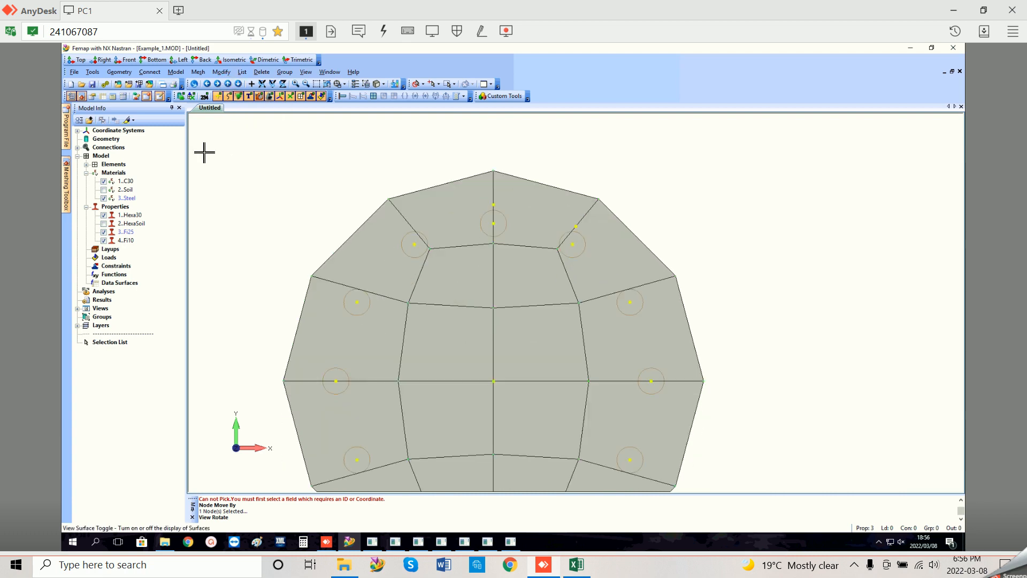
{"action": "left_click", "coordinate": [104, 182]}
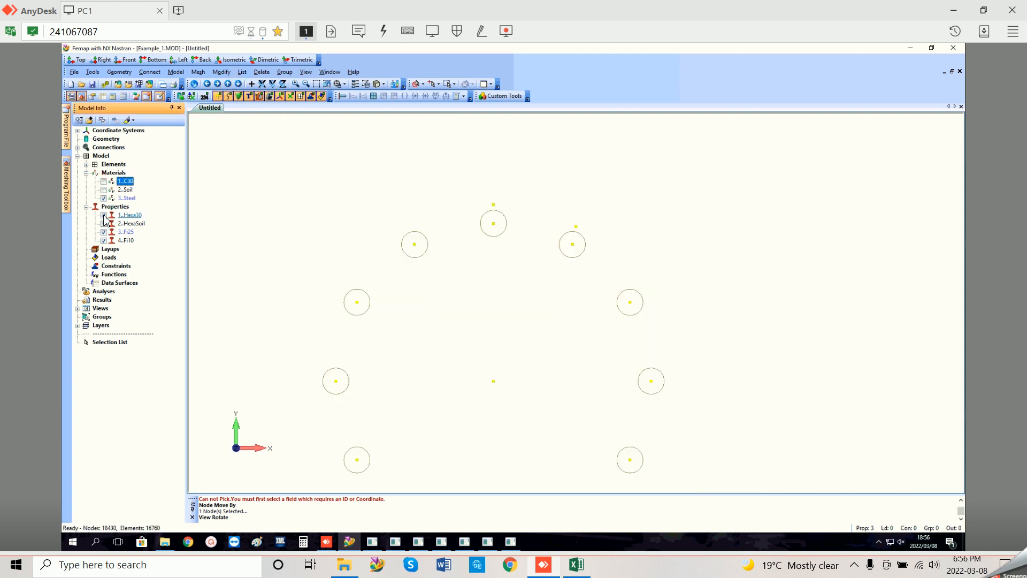
{"action": "left_click", "coordinate": [104, 215]}
Step: Switch to Excel, copy the stirrup Y value 0.0912270383650171 from cell H13, and return to the remote Femap session
{"action": "left_click", "coordinate": [580, 574]}
{"action": "left_click", "coordinate": [627, 357]}
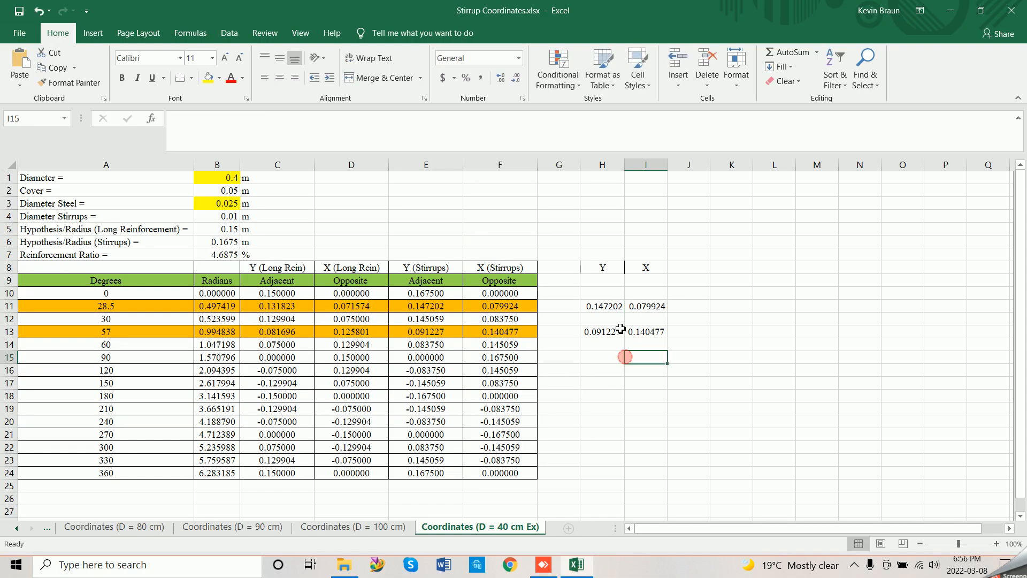
{"action": "left_click", "coordinate": [582, 333]}
{"action": "left_click_drag", "start_coordinate": [304, 130], "coordinate": [169, 124]}
{"action": "left_click", "coordinate": [554, 569]}
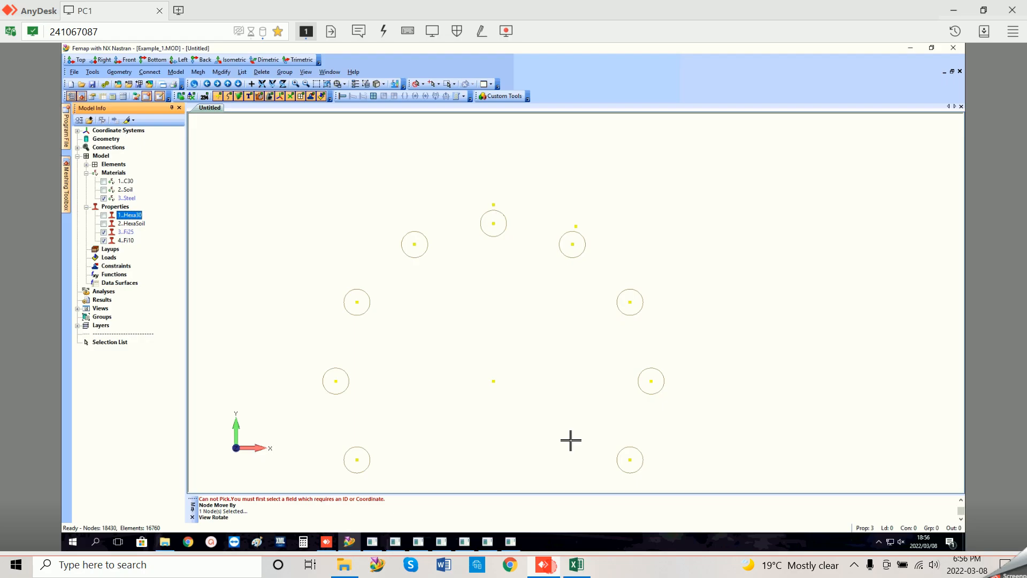
{"action": "left_click", "coordinate": [198, 72]}
{"action": "mouse_move", "coordinate": [241, 190]}
{"action": "left_click", "coordinate": [294, 191]}
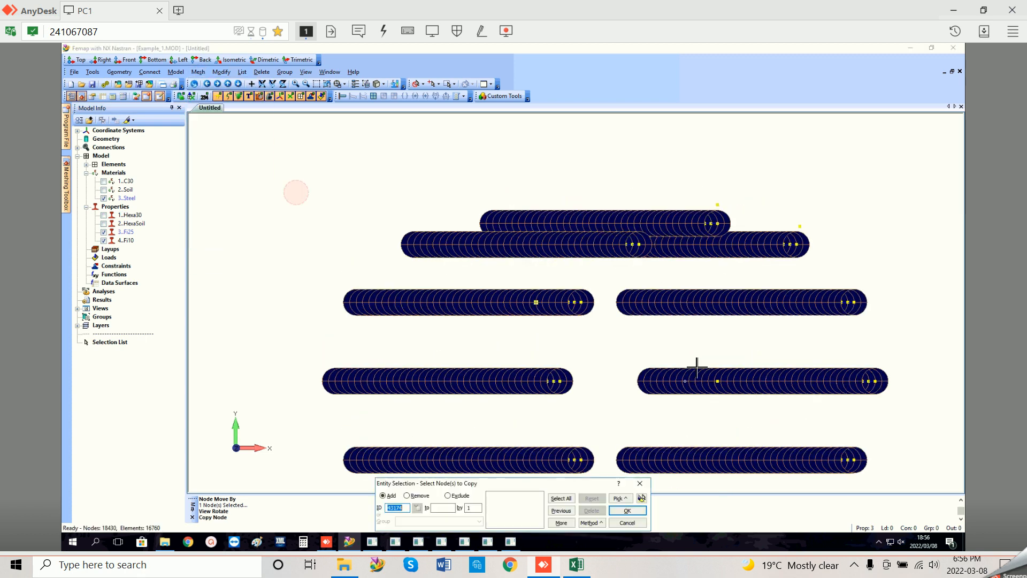
{"action": "key", "text": "Up"}
{"action": "key", "text": "Up"}
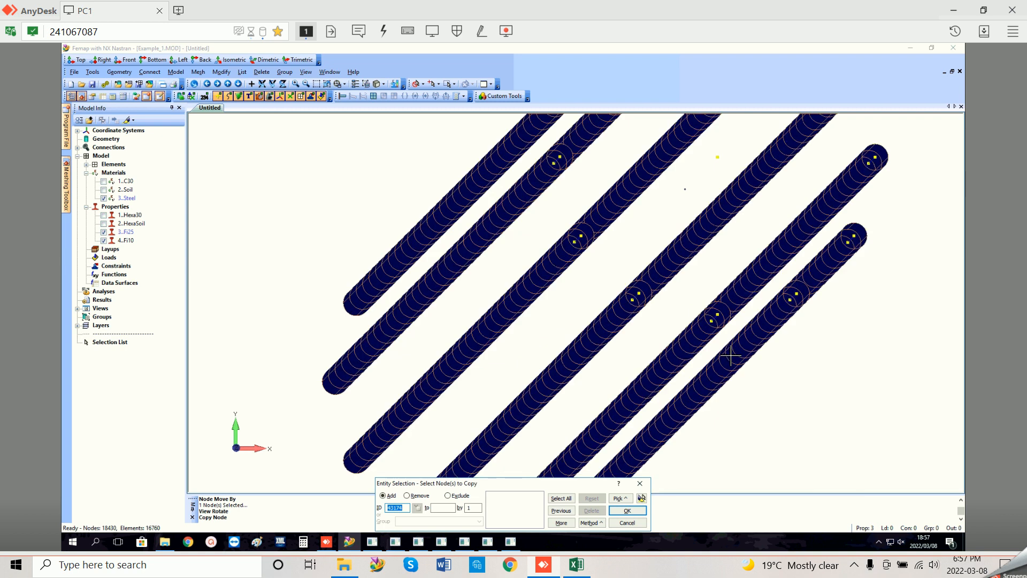
{"action": "key", "text": "Down"}
{"action": "key", "text": "Down"}
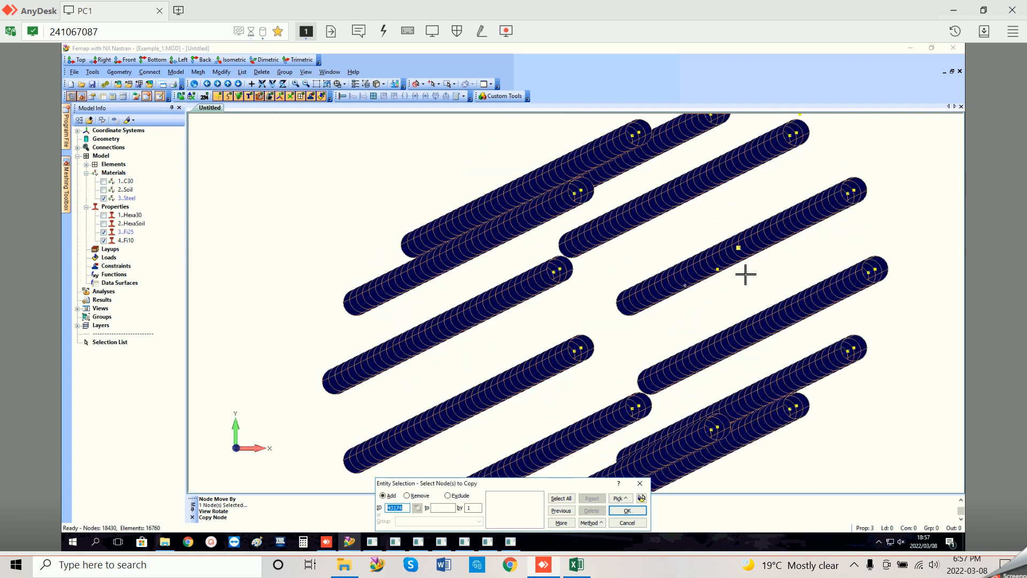
{"action": "middle_click_drag", "start_coordinate": [758, 294], "coordinate": [759, 296]}
{"action": "mouse_move", "coordinate": [821, 335]}
{"action": "middle_mouse_down"}
{"action": "mouse_move", "coordinate": [798, 339]}
{"action": "mouse_move", "coordinate": [795, 326]}
{"action": "mouse_move", "coordinate": [810, 335]}
{"action": "mouse_move", "coordinate": [649, 483]}
{"action": "mouse_move", "coordinate": [606, 547]}
{"action": "middle_mouse_up"}
{"action": "left_click", "coordinate": [528, 499]}
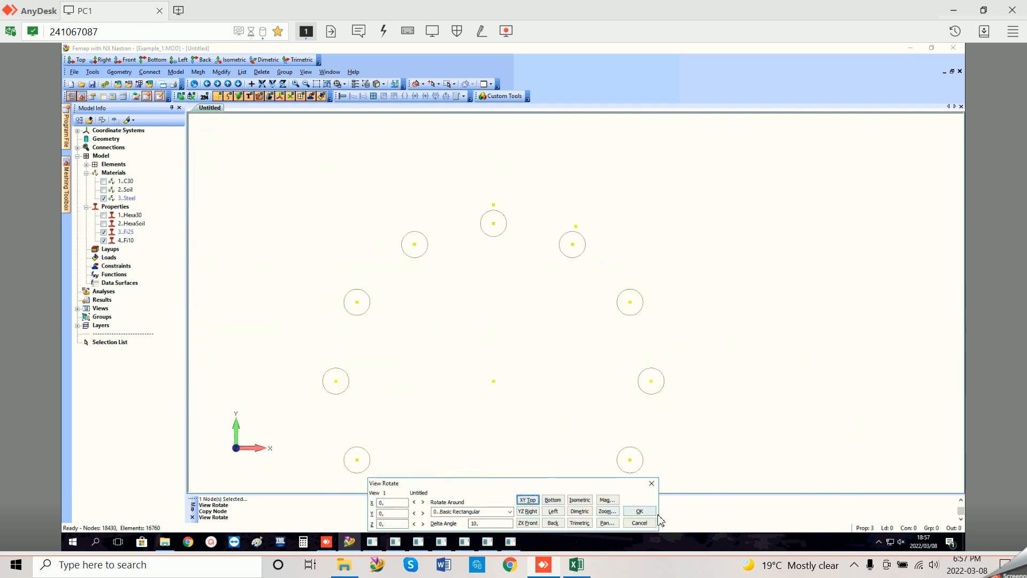
{"action": "left_click", "coordinate": [639, 511]}
Step: Copy the pile's centre node along the positive Y axis by 0.0912270383650171
{"action": "left_click", "coordinate": [197, 72]}
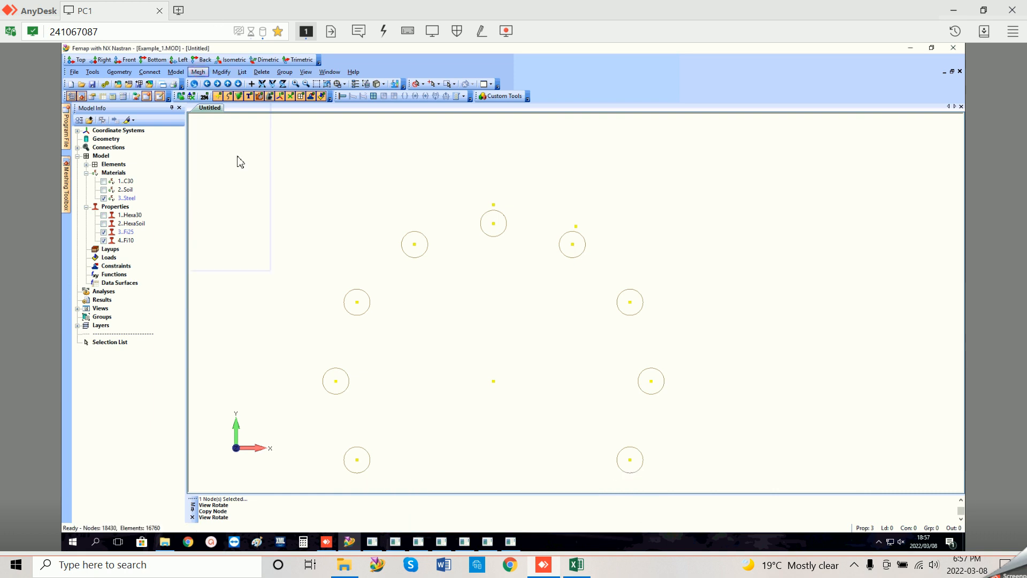
{"action": "mouse_move", "coordinate": [230, 190]}
{"action": "left_click", "coordinate": [286, 190]}
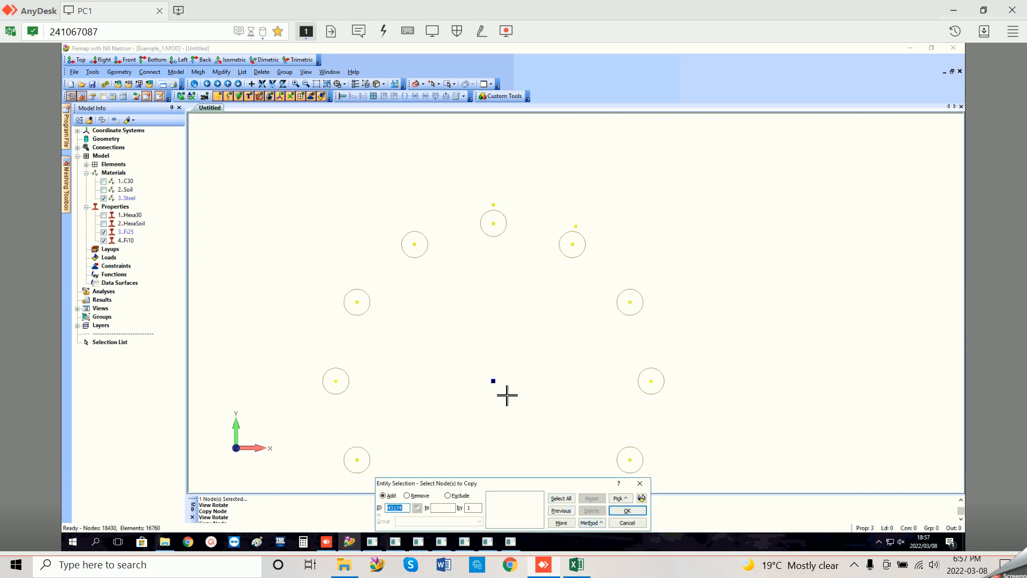
{"action": "left_click", "coordinate": [493, 381]}
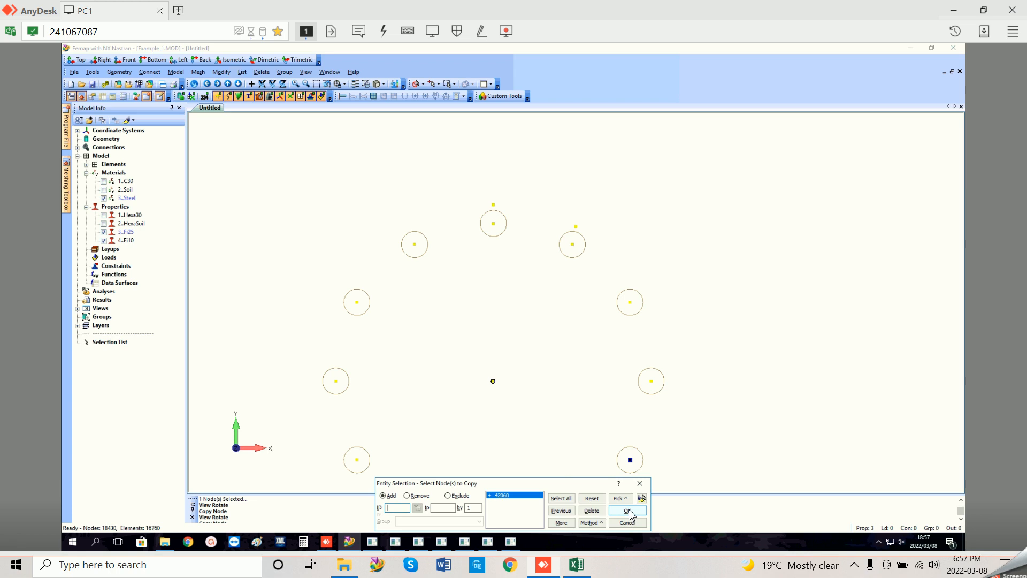
{"action": "left_click", "coordinate": [628, 511]}
{"action": "left_click", "coordinate": [578, 522]}
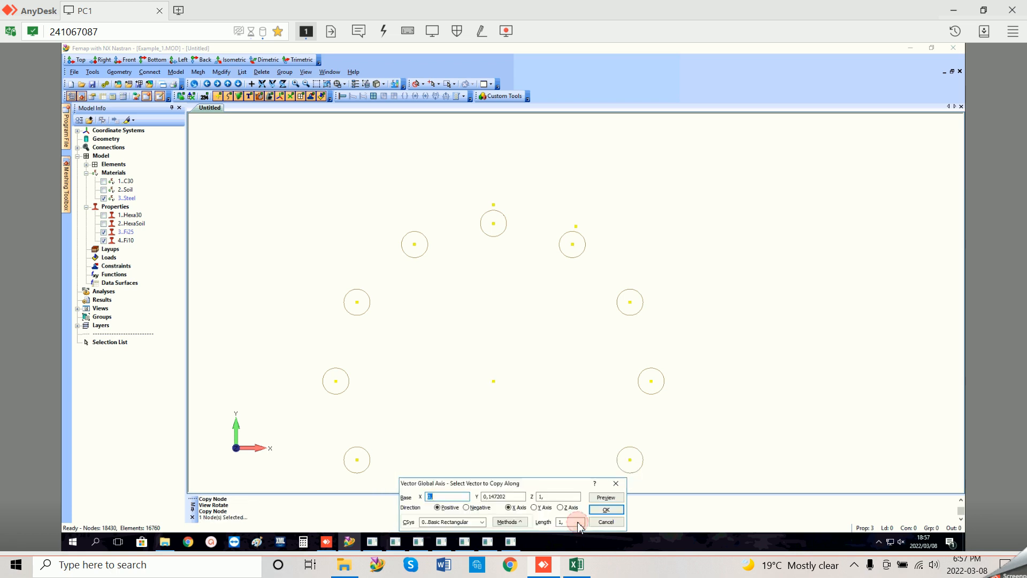
{"action": "left_click", "coordinate": [577, 571]}
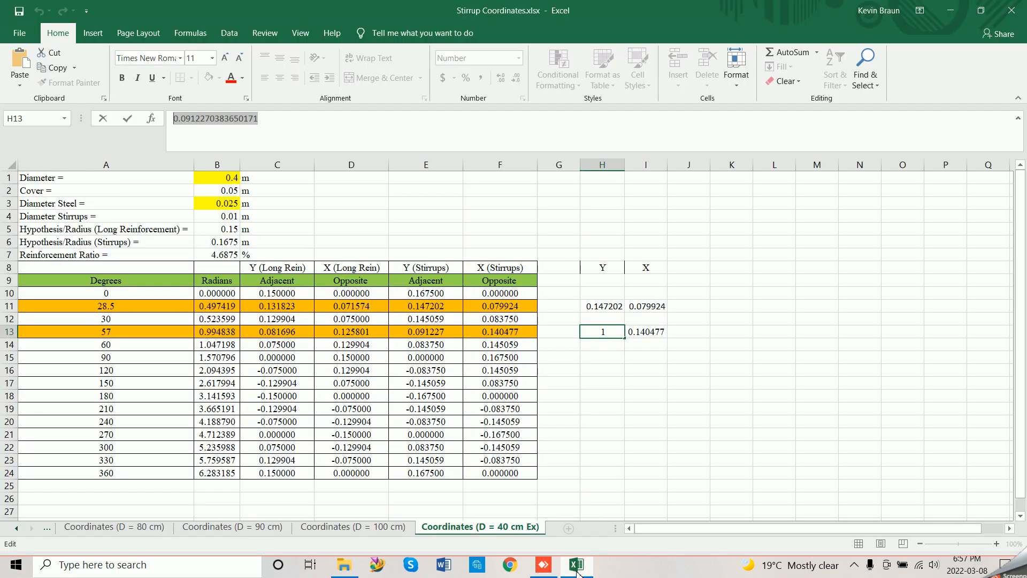
{"action": "left_click", "coordinate": [544, 564]}
{"action": "left_click", "coordinate": [542, 508]}
{"action": "left_click_drag", "start_coordinate": [568, 522], "coordinate": [546, 524]}
{"action": "key", "text": "ctrl+v"}
{"action": "left_click", "coordinate": [607, 509]}
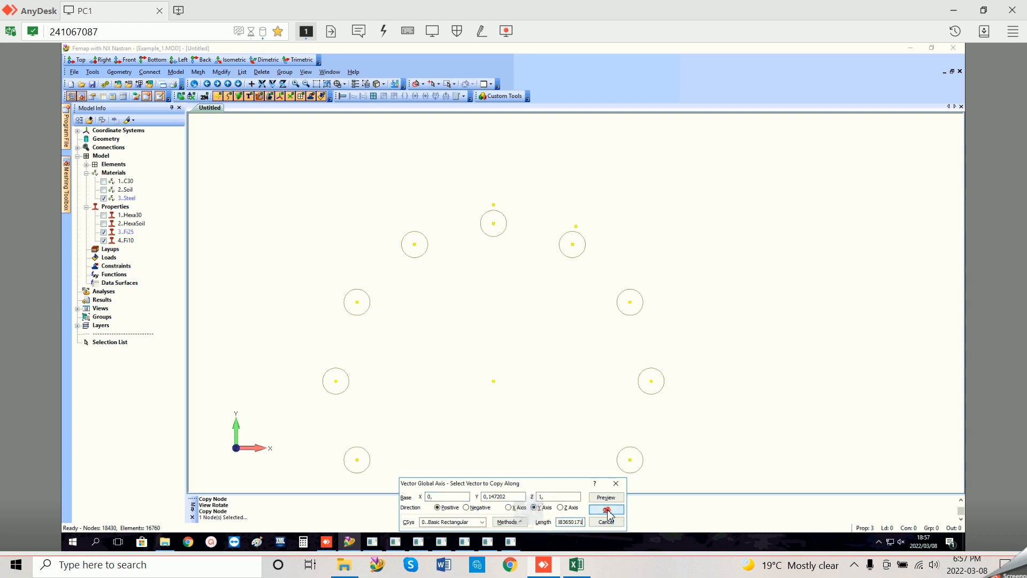
Step: Switch to Excel, copy the stirrup X value 0.140477320130859 from cell I13, and return to the remote Femap session
{"action": "left_click", "coordinate": [574, 567]}
{"action": "left_click", "coordinate": [647, 422]}
{"action": "left_click", "coordinate": [650, 333]}
{"action": "left_click_drag", "start_coordinate": [284, 120], "coordinate": [172, 119]}
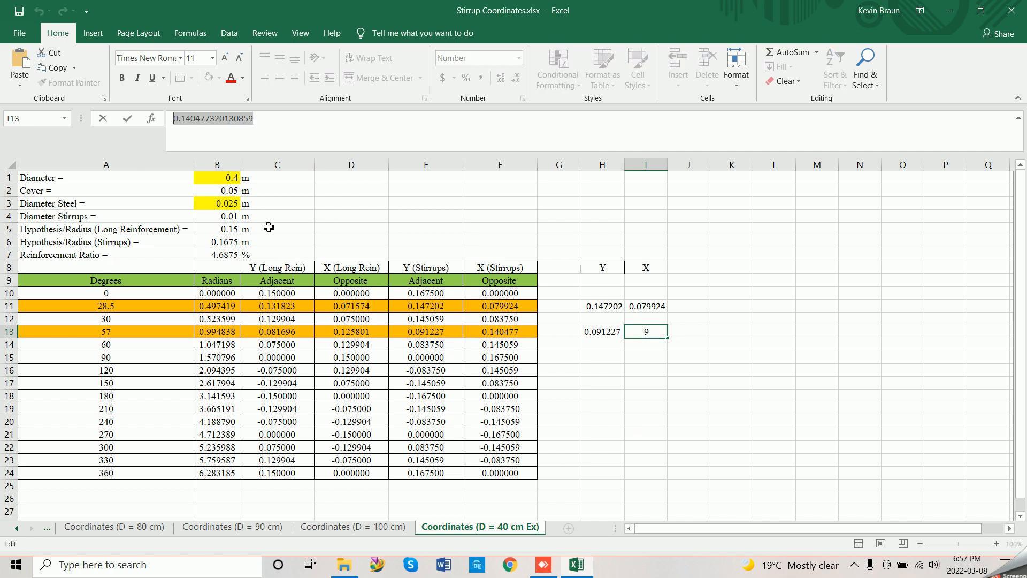
{"action": "left_click", "coordinate": [542, 567]}
Step: Move the newly copied node above the centre along the positive X axis by 0.140477320130859
{"action": "left_click", "coordinate": [221, 71]}
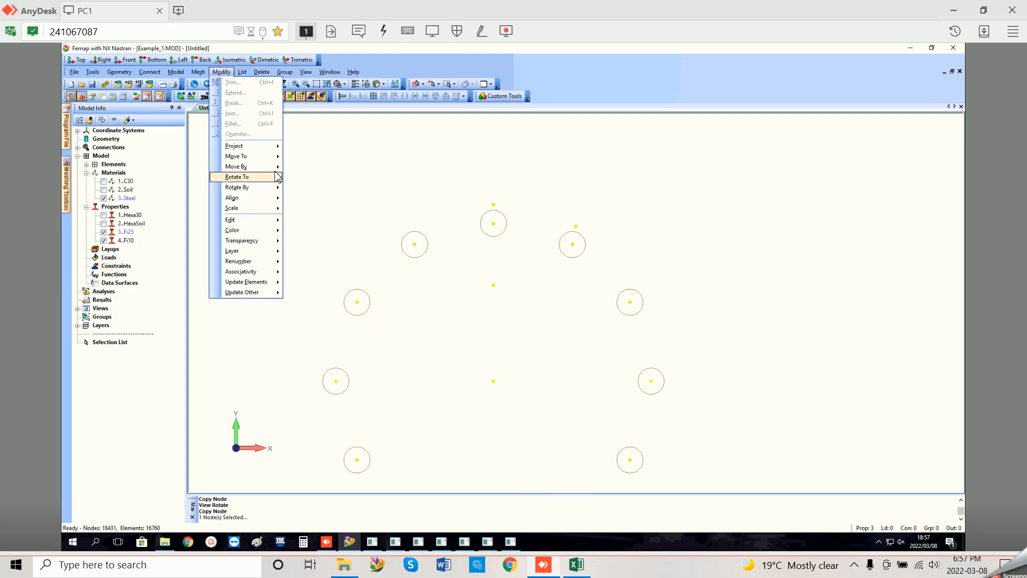
{"action": "mouse_move", "coordinate": [241, 167]}
{"action": "left_click", "coordinate": [313, 237]}
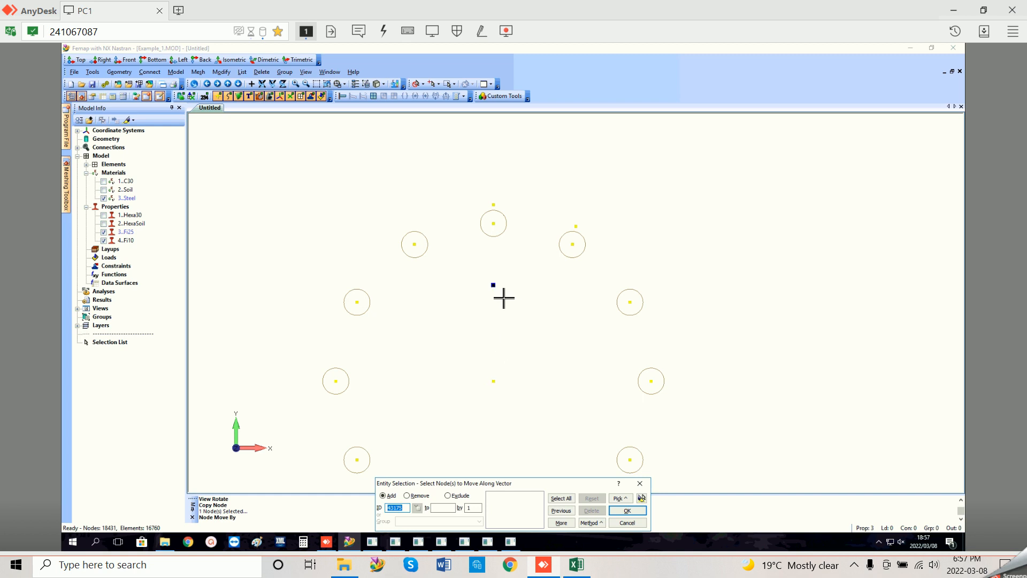
{"action": "left_click", "coordinate": [627, 510]}
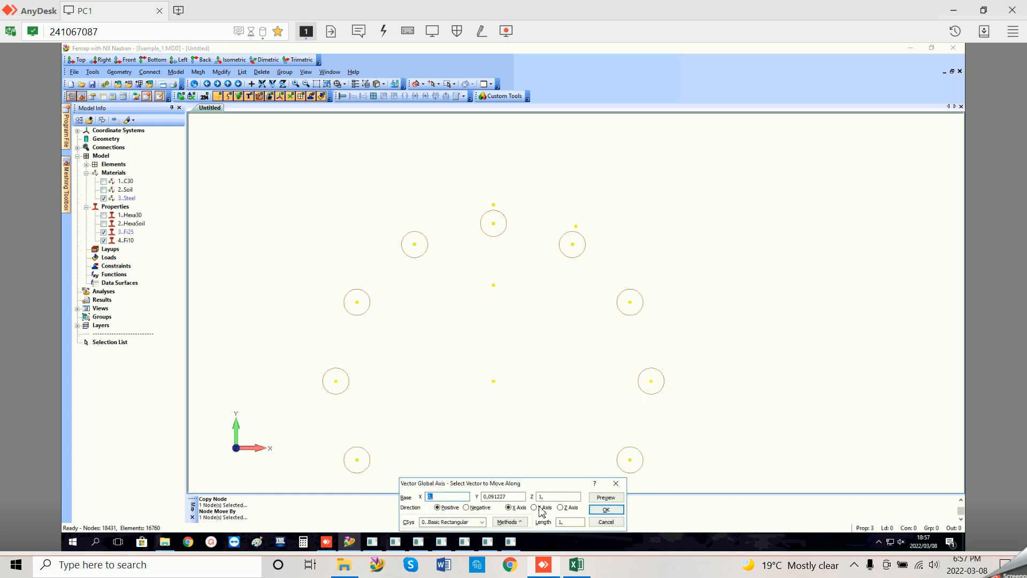
{"action": "left_click_drag", "start_coordinate": [568, 523], "coordinate": [544, 525]}
{"action": "key", "text": "ctrl+v"}
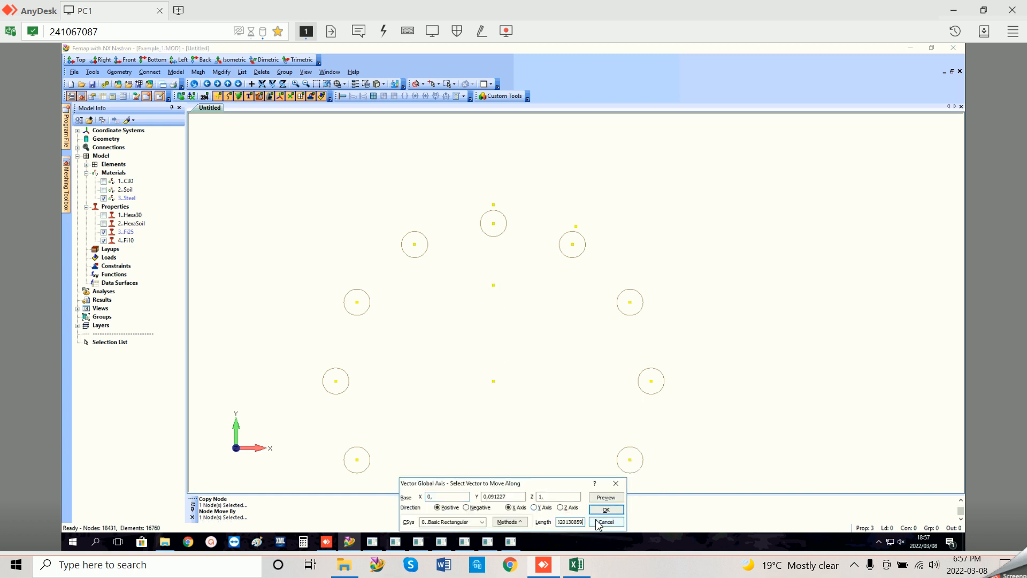
{"action": "left_click", "coordinate": [607, 510]}
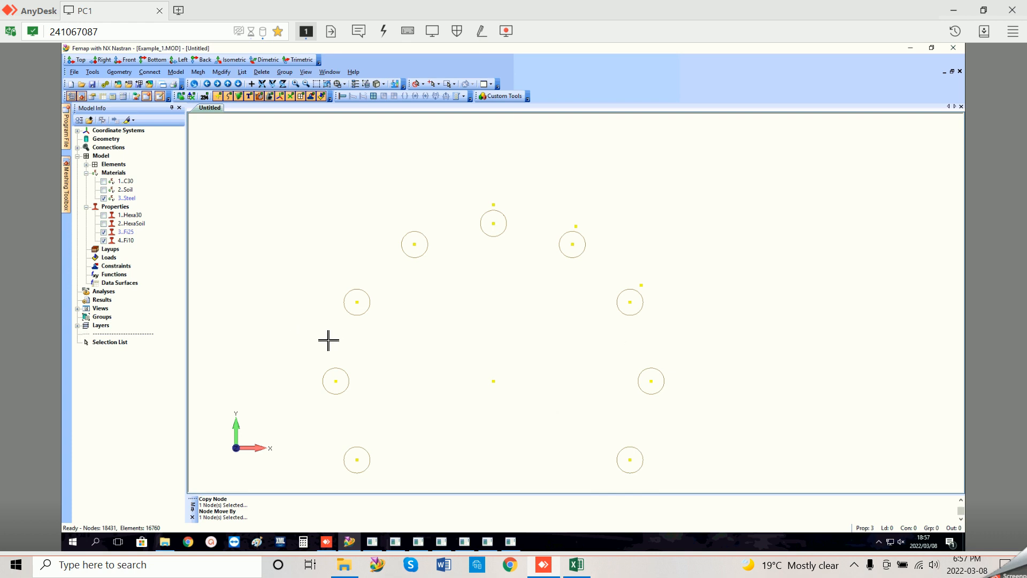
Step: Show the Hexa30 property and C30 material again and check the moved node against the sloped element edge up close
{"action": "left_click", "coordinate": [104, 215]}
{"action": "left_click", "coordinate": [104, 182]}
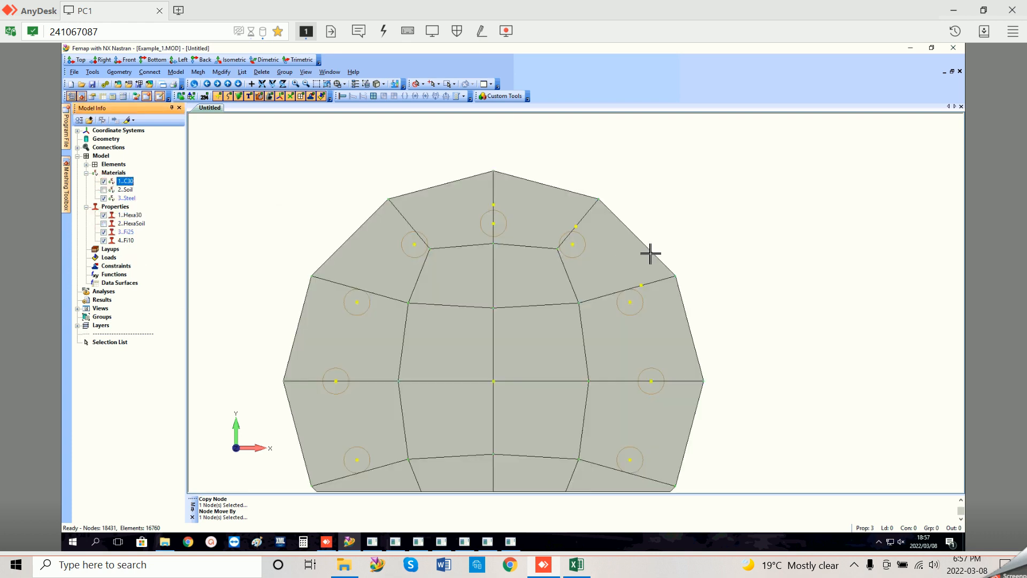
{"action": "scroll", "coordinate": [649, 252], "scroll_direction": "up", "scroll_amount": 6}
{"action": "scroll", "coordinate": [738, 270], "scroll_direction": "up", "scroll_amount": 4}
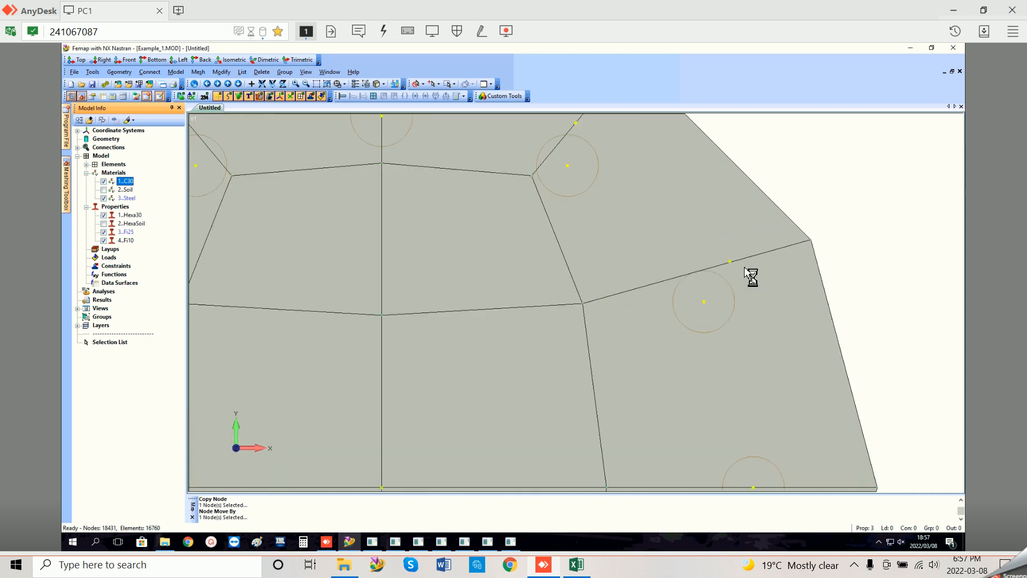
{"action": "left_click", "coordinate": [316, 83]}
{"action": "left_click", "coordinate": [759, 248]}
{"action": "left_click", "coordinate": [781, 262]}
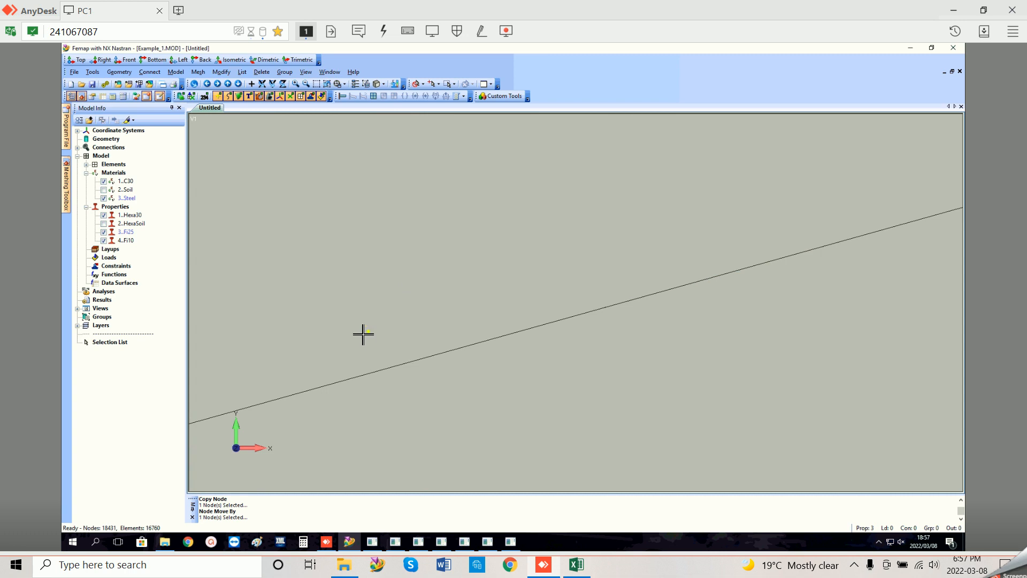
{"action": "left_click", "coordinate": [316, 84]}
{"action": "left_click", "coordinate": [362, 322]}
{"action": "left_click", "coordinate": [388, 385]}
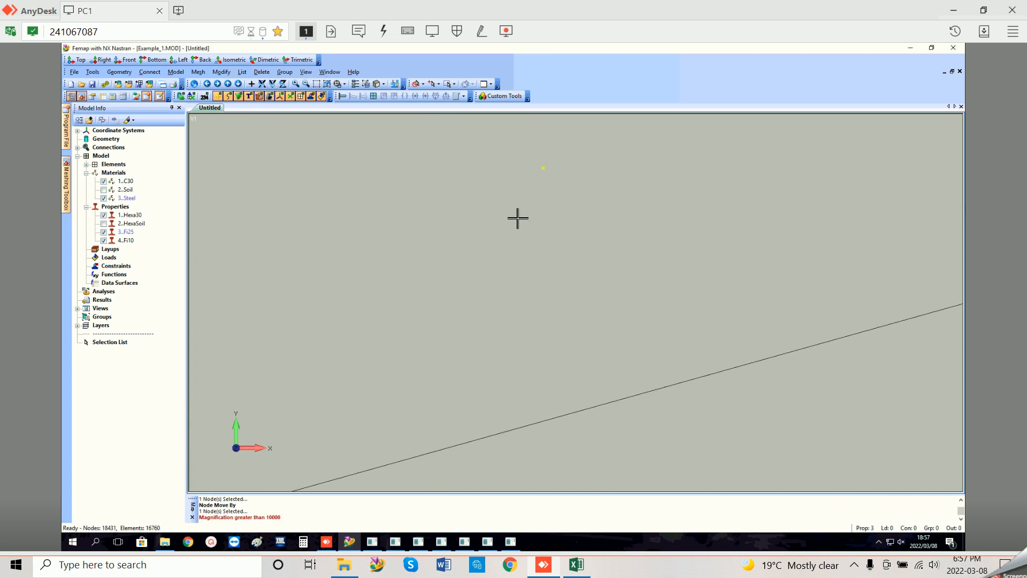
{"action": "left_click", "coordinate": [93, 72]}
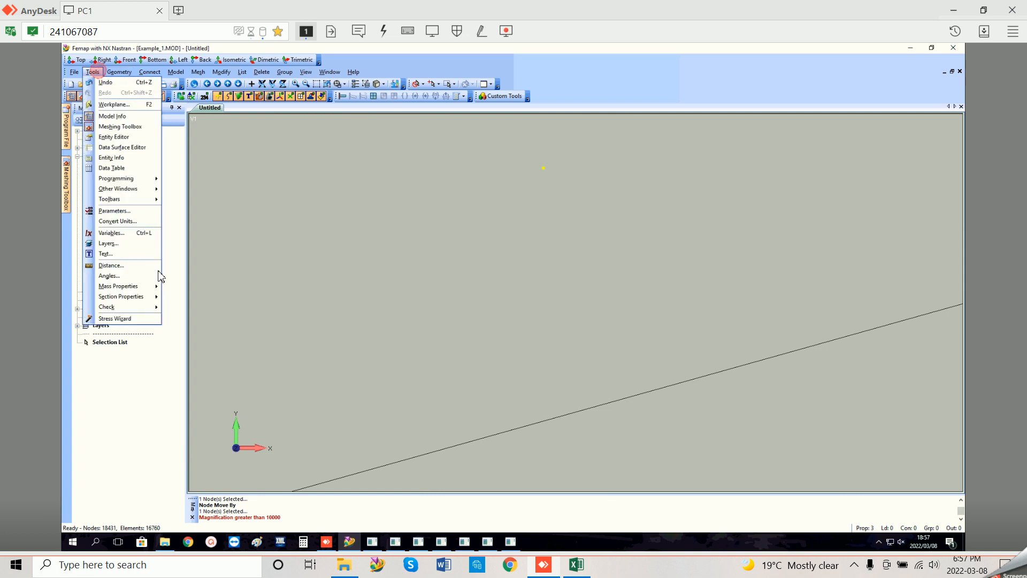
{"action": "left_click", "coordinate": [130, 275]}
{"action": "left_click", "coordinate": [624, 482]}
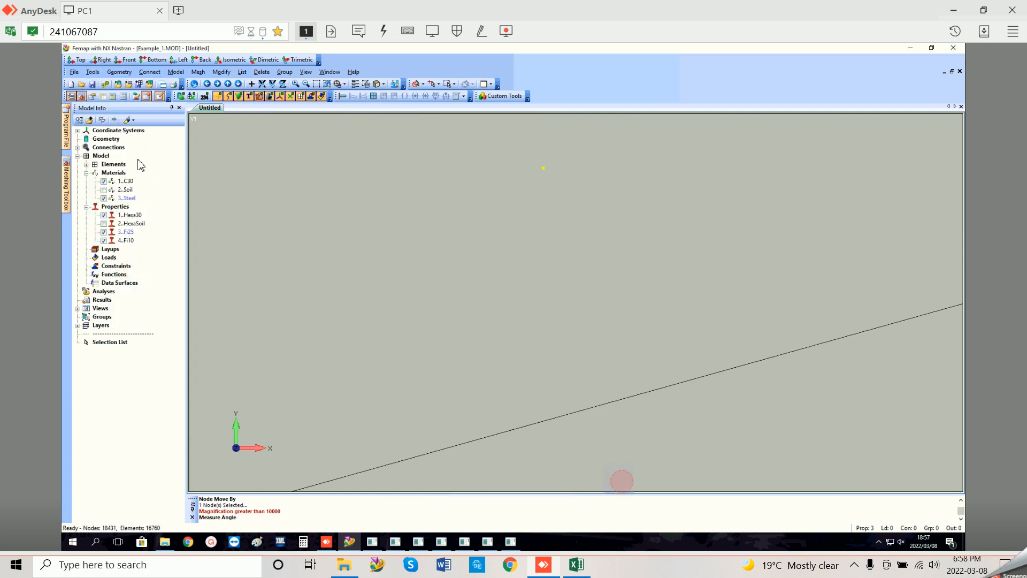
Step: Measure the distance between the moved stirrup node and the sloped element edge directly below it
{"action": "left_click", "coordinate": [93, 72]}
{"action": "left_click", "coordinate": [127, 266]}
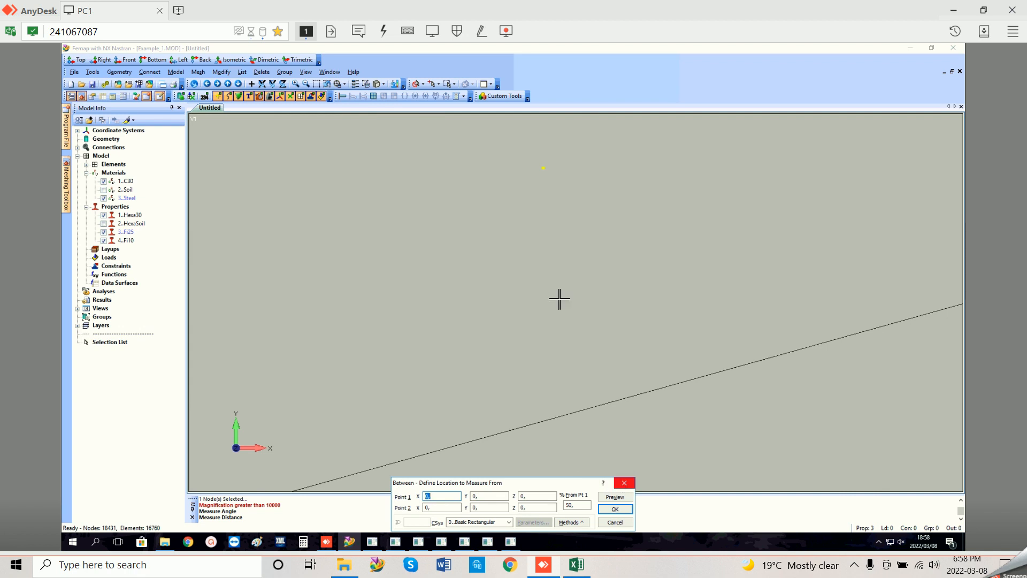
{"action": "left_click", "coordinate": [545, 169]}
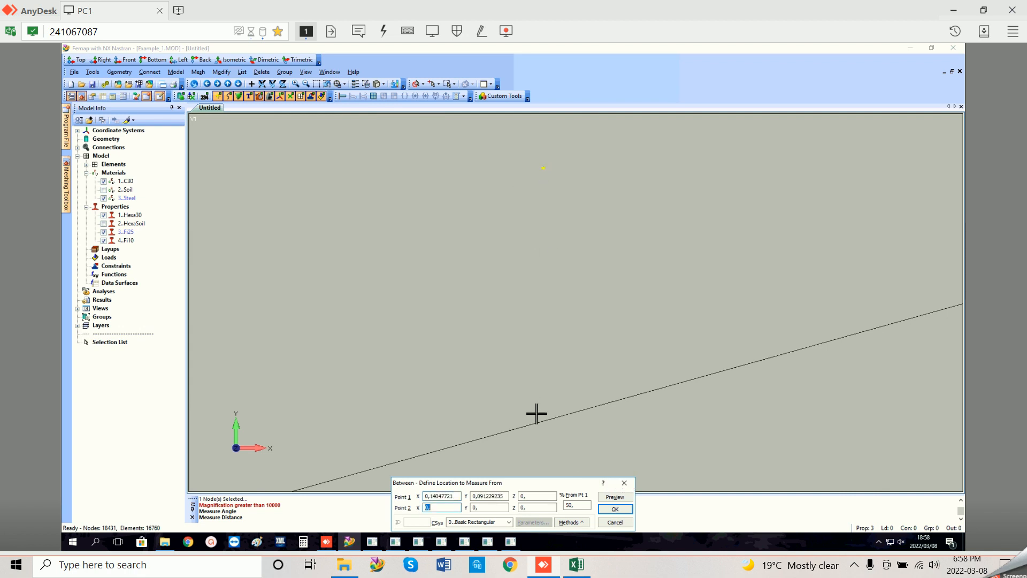
{"action": "left_click", "coordinate": [546, 421]}
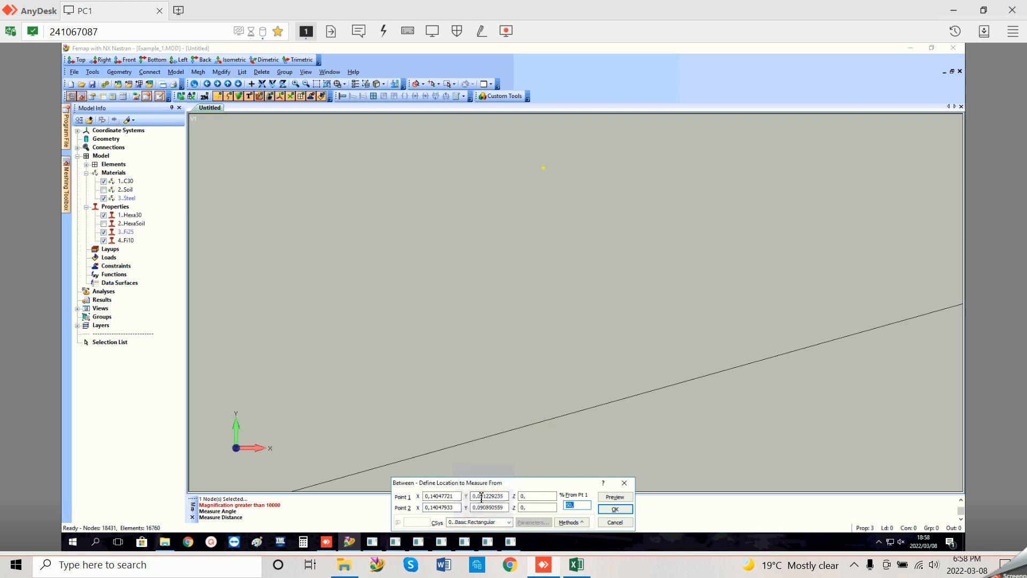
{"action": "left_click", "coordinate": [624, 482]}
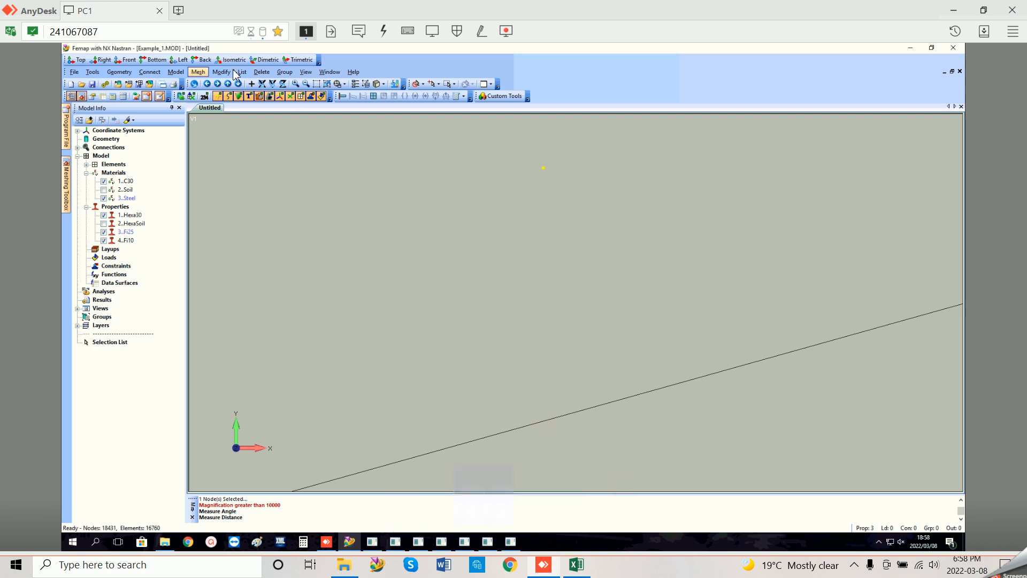
{"action": "left_click", "coordinate": [224, 72]}
{"action": "mouse_move", "coordinate": [276, 187]}
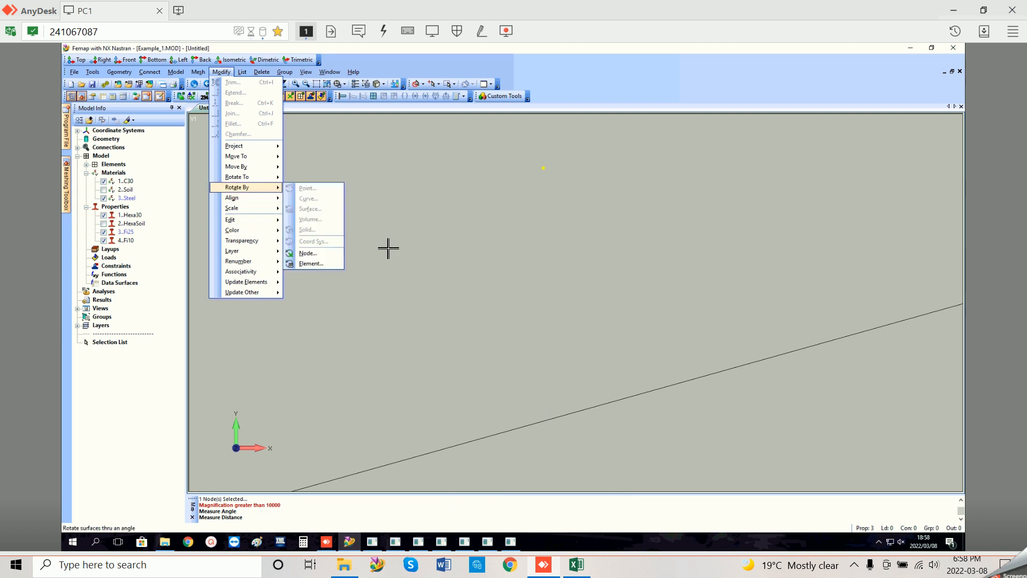
{"action": "left_click", "coordinate": [452, 340]}
{"action": "scroll", "coordinate": [464, 340], "scroll_direction": "down", "scroll_amount": 6}
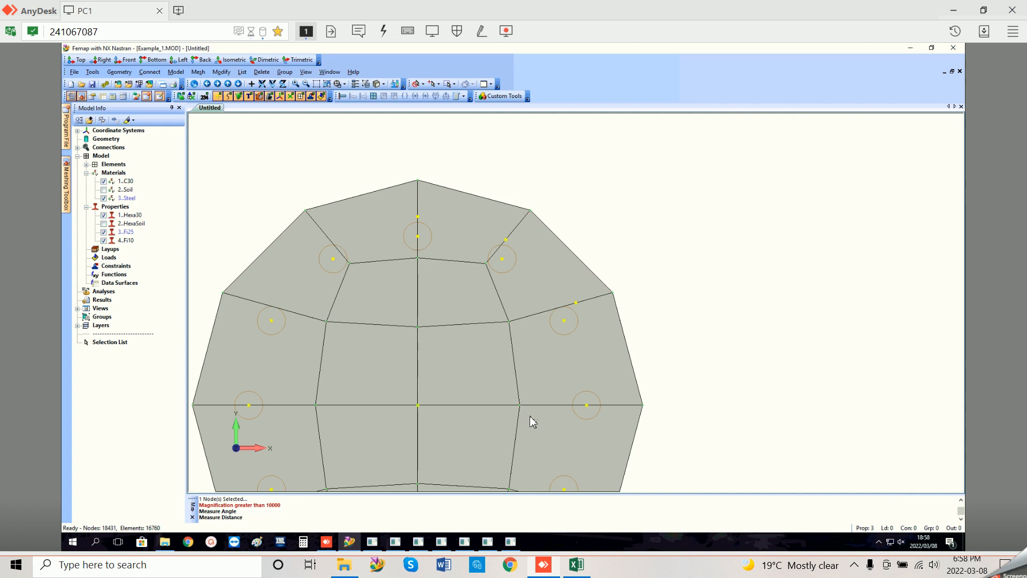
Step: Switch to Excel, look up the stirrup X value for 90 degrees in cell F15, and return to the remote Femap session
{"action": "left_click", "coordinate": [577, 565]}
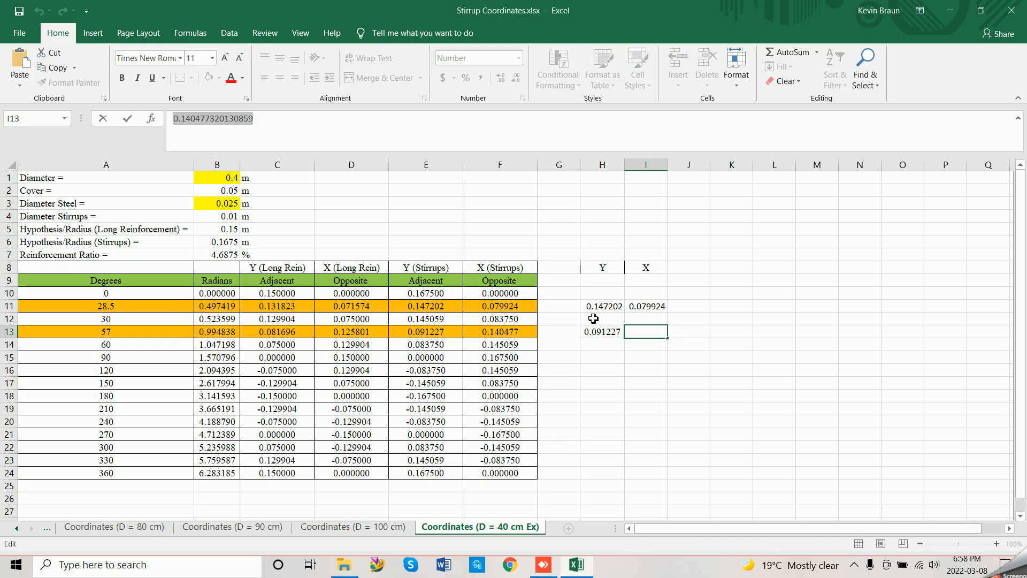
{"action": "left_click", "coordinate": [621, 345]}
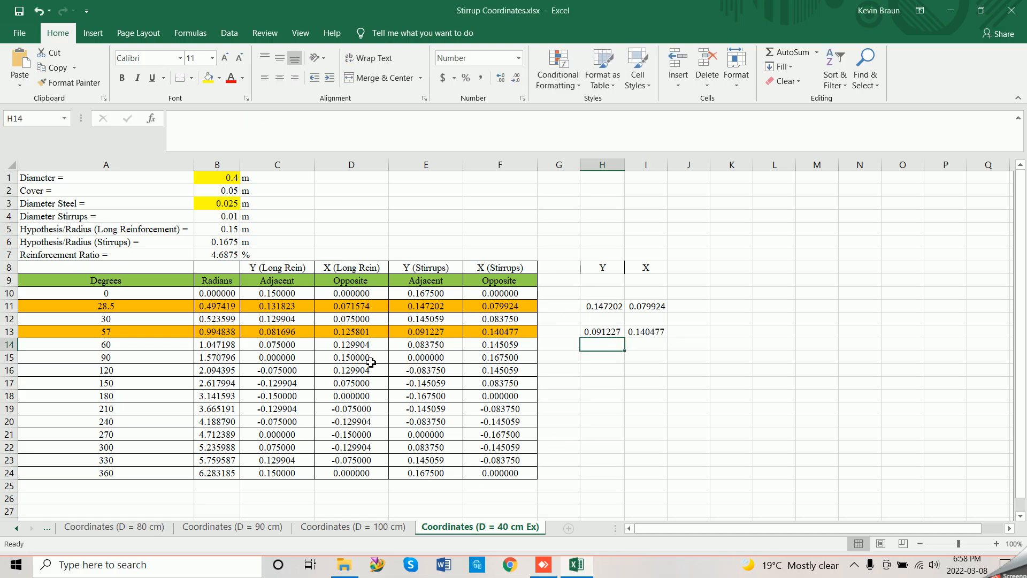
{"action": "left_click", "coordinate": [504, 359]}
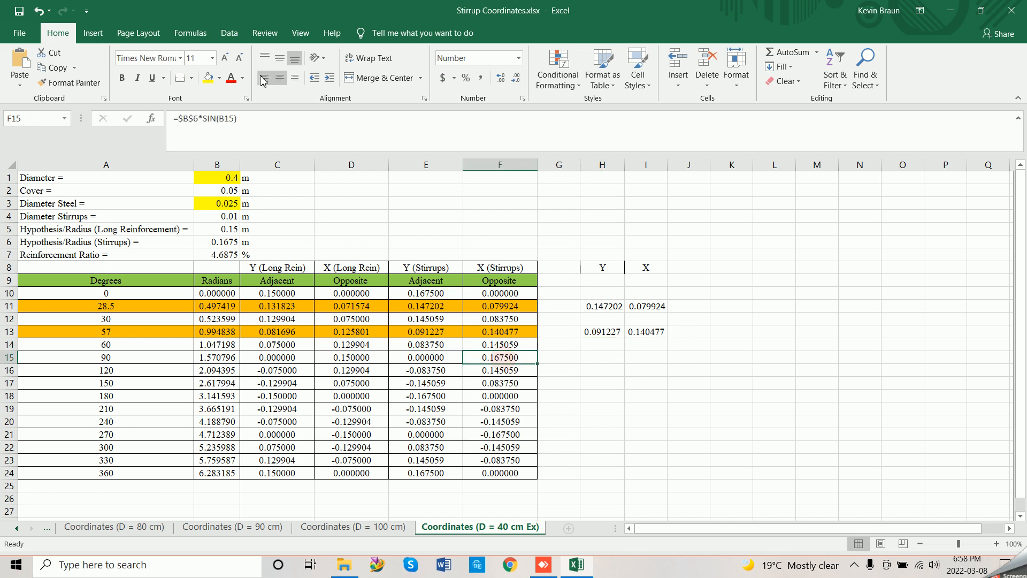
{"action": "mouse_move", "coordinate": [541, 574]}
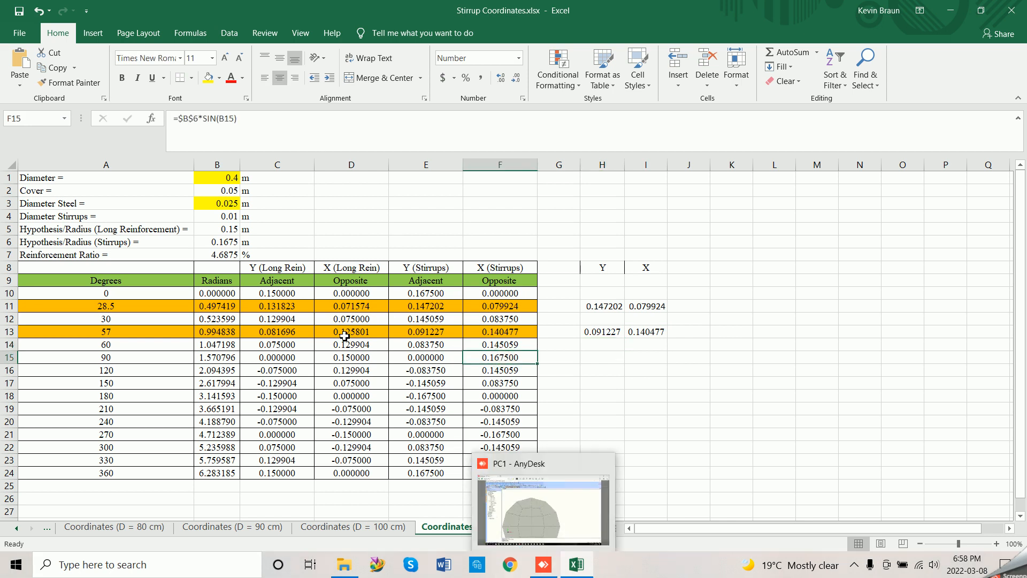
{"action": "key", "text": "ctrl+c"}
{"action": "left_click", "coordinate": [601, 357]}
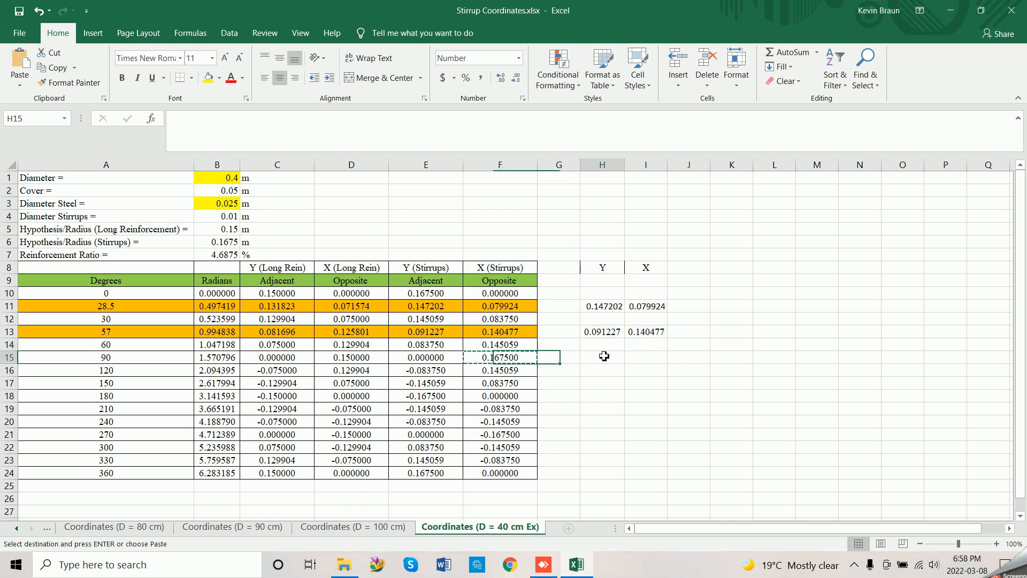
{"action": "right_click", "coordinate": [599, 355]}
{"action": "left_click", "coordinate": [633, 437]}
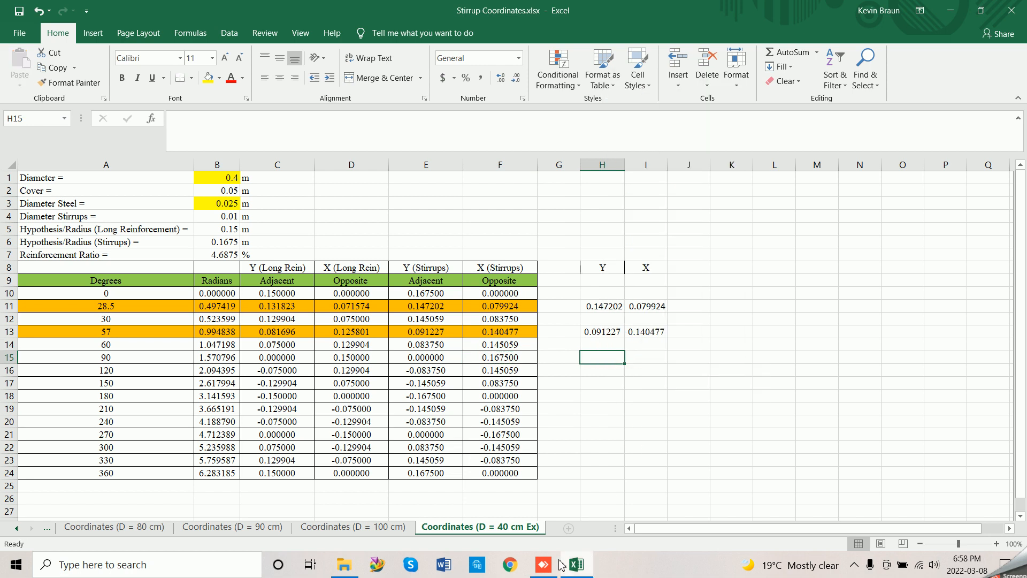
{"action": "left_click", "coordinate": [543, 565]}
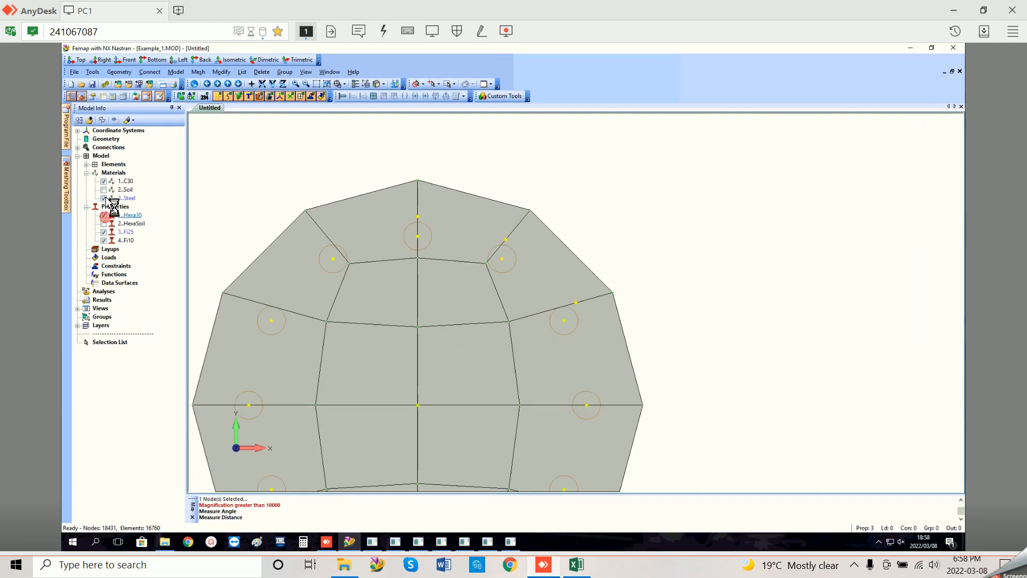
Step: Hide the Hexa30 property and C30 material and tilt the view to expose the pile's centre node
{"action": "left_click", "coordinate": [104, 215]}
{"action": "left_click", "coordinate": [104, 180]}
{"action": "middle_click_drag", "start_coordinate": [403, 319], "coordinate": [405, 319]}
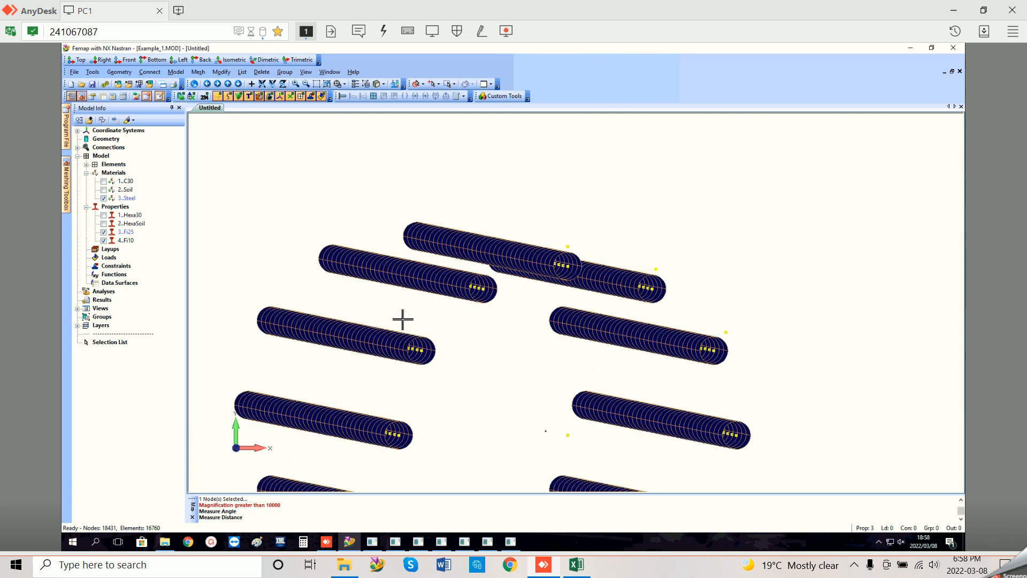
Step: Copy the pile's centre node along the positive X axis by 0.1675
{"action": "left_click", "coordinate": [198, 71]}
{"action": "mouse_move", "coordinate": [251, 190]}
{"action": "left_click", "coordinate": [292, 191]}
{"action": "left_click", "coordinate": [567, 434]}
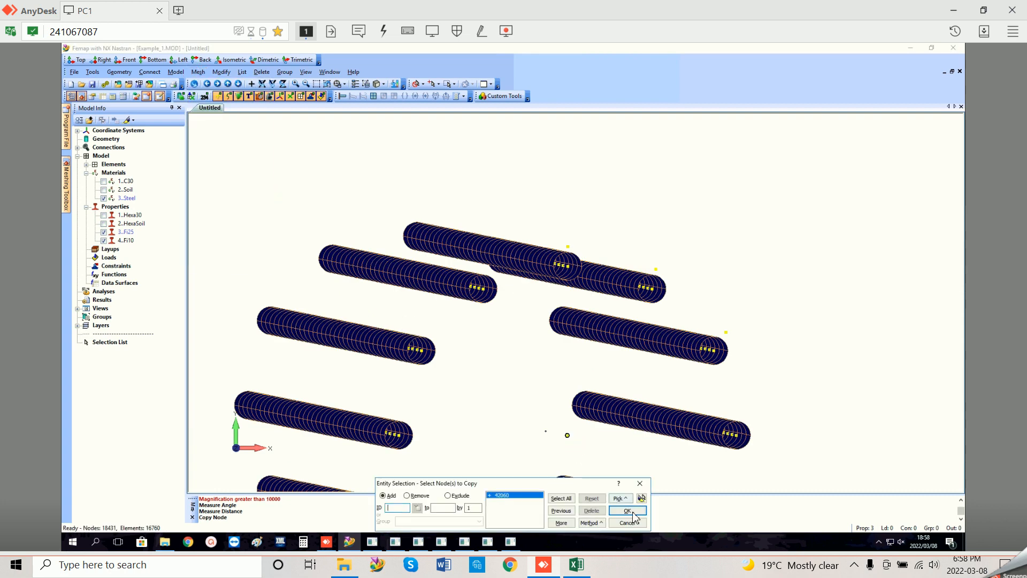
{"action": "left_click", "coordinate": [628, 511]}
{"action": "left_click", "coordinate": [577, 520]}
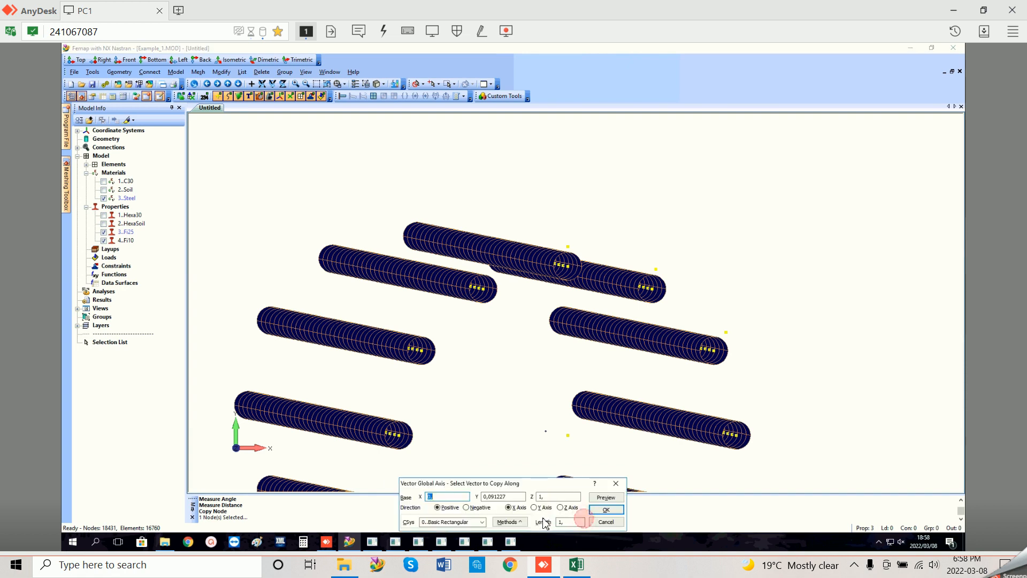
{"action": "type", "text": "0,1675"}
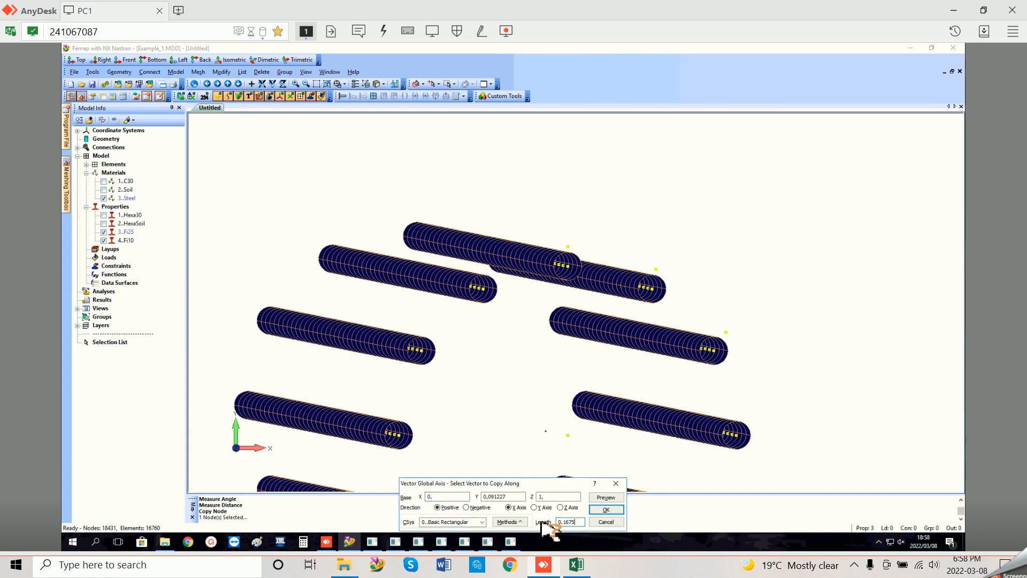
{"action": "key", "text": "Return"}
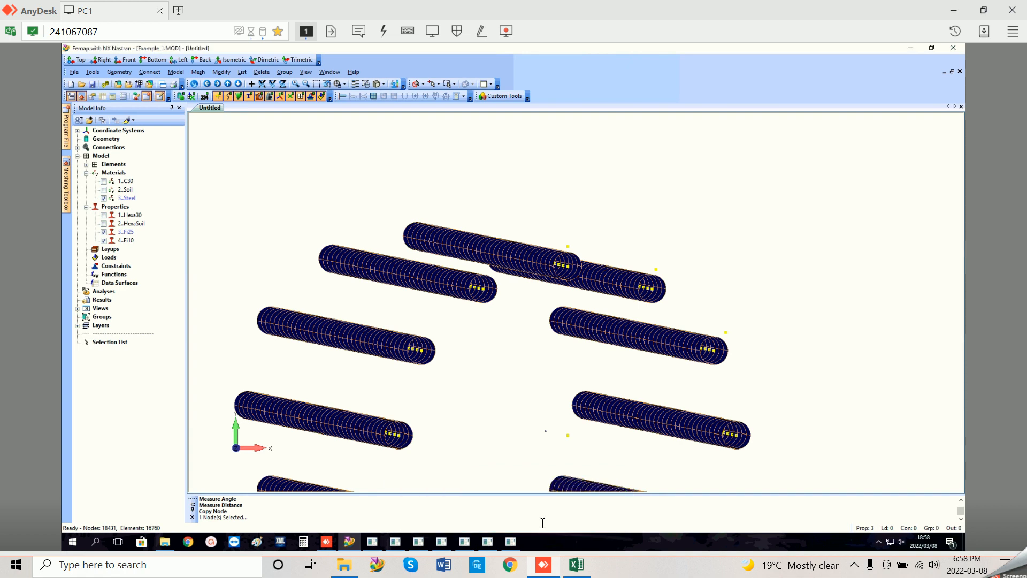
Step: Return to the XY top view and show the C30 material and Hexa30 property again
{"action": "key", "text": "F8"}
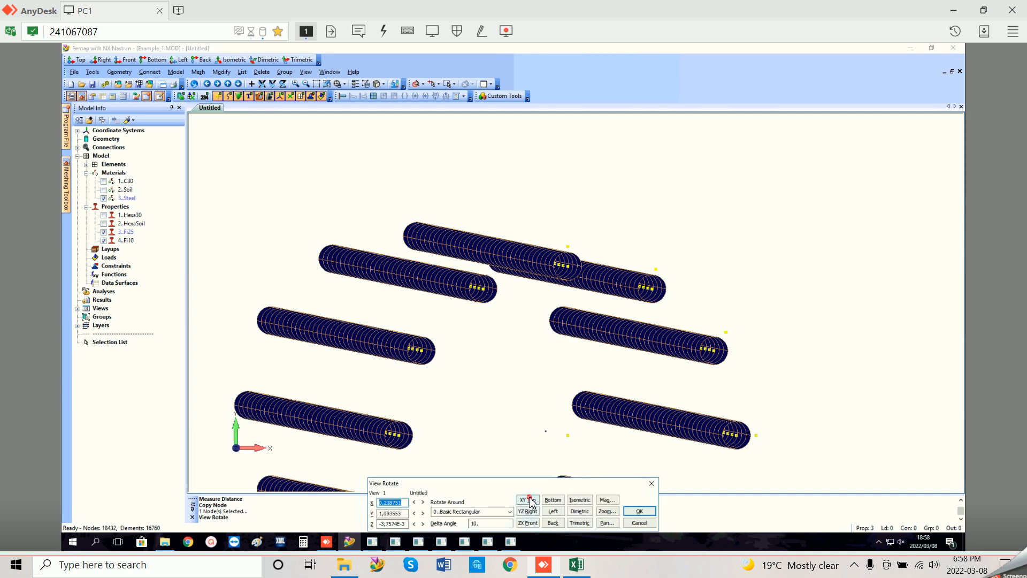
{"action": "left_click", "coordinate": [529, 499]}
{"action": "left_click", "coordinate": [634, 509]}
{"action": "left_click", "coordinate": [107, 184]}
{"action": "left_click", "coordinate": [104, 214]}
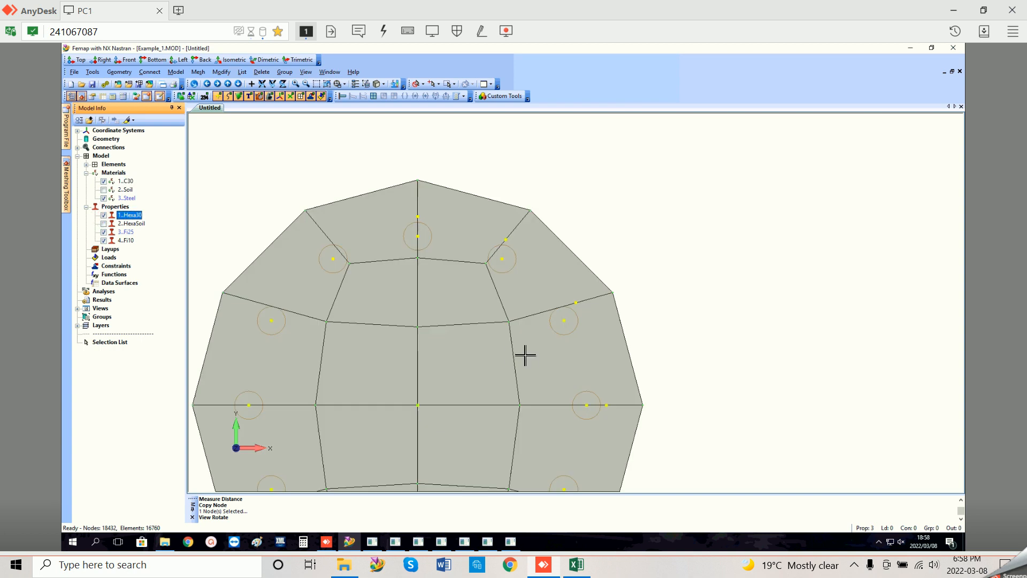
Step: Check up close whether the node copied along X lies on the horizontal element edge
{"action": "scroll", "coordinate": [526, 353], "scroll_direction": "up", "scroll_amount": 3}
{"action": "scroll", "coordinate": [589, 393], "scroll_direction": "up", "scroll_amount": 1}
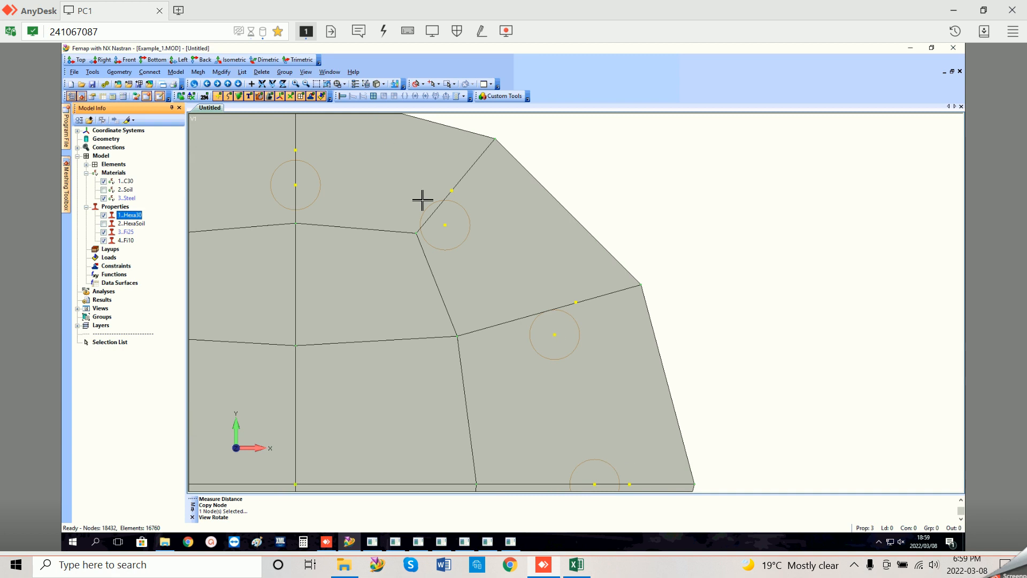
{"action": "scroll", "coordinate": [419, 196], "scroll_direction": "down", "scroll_amount": 1}
{"action": "left_click", "coordinate": [317, 84]}
{"action": "left_click", "coordinate": [616, 445]}
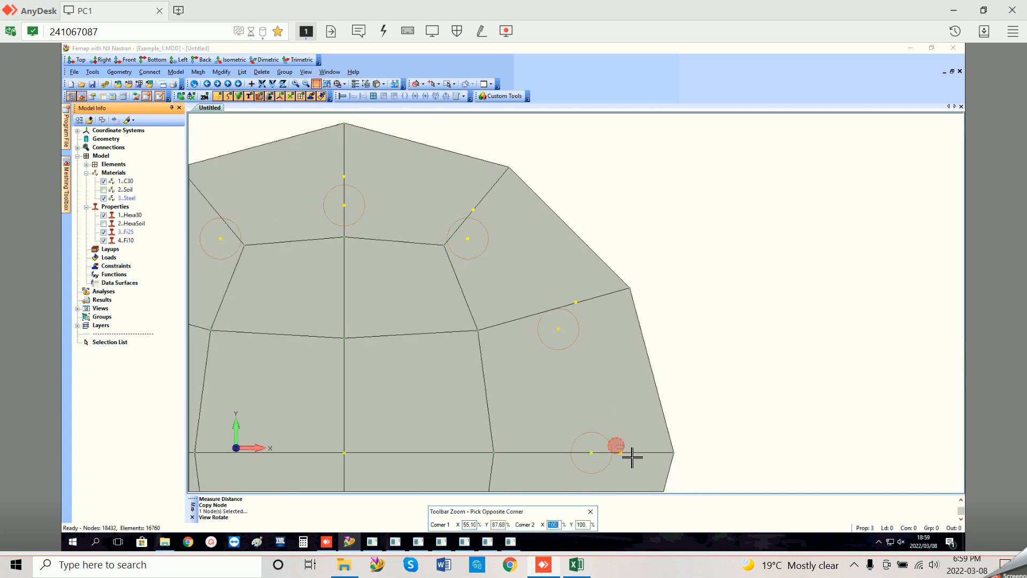
{"action": "left_click", "coordinate": [630, 462]}
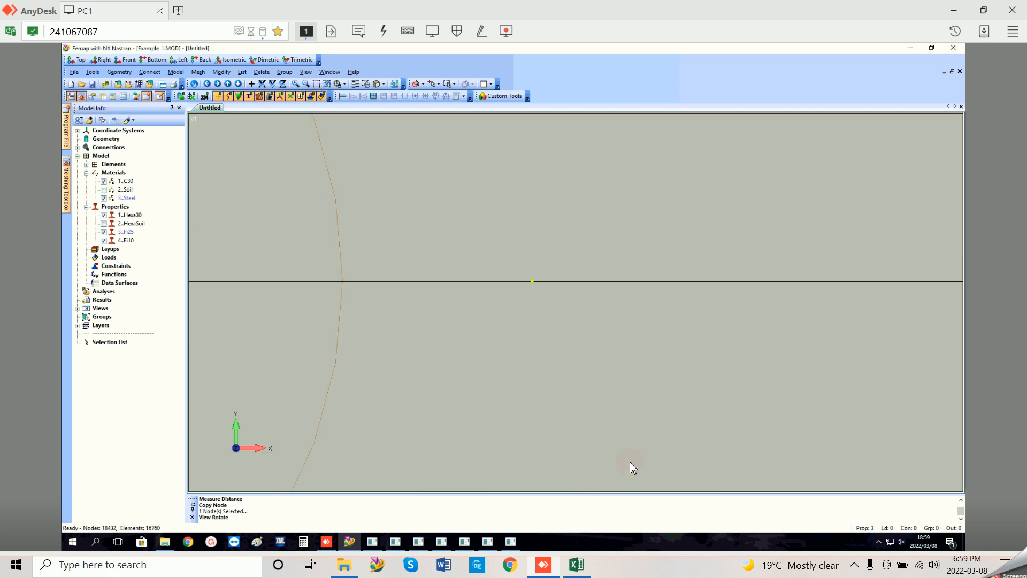
{"action": "left_click", "coordinate": [317, 85]}
{"action": "left_click", "coordinate": [518, 266]}
{"action": "left_click", "coordinate": [560, 305]}
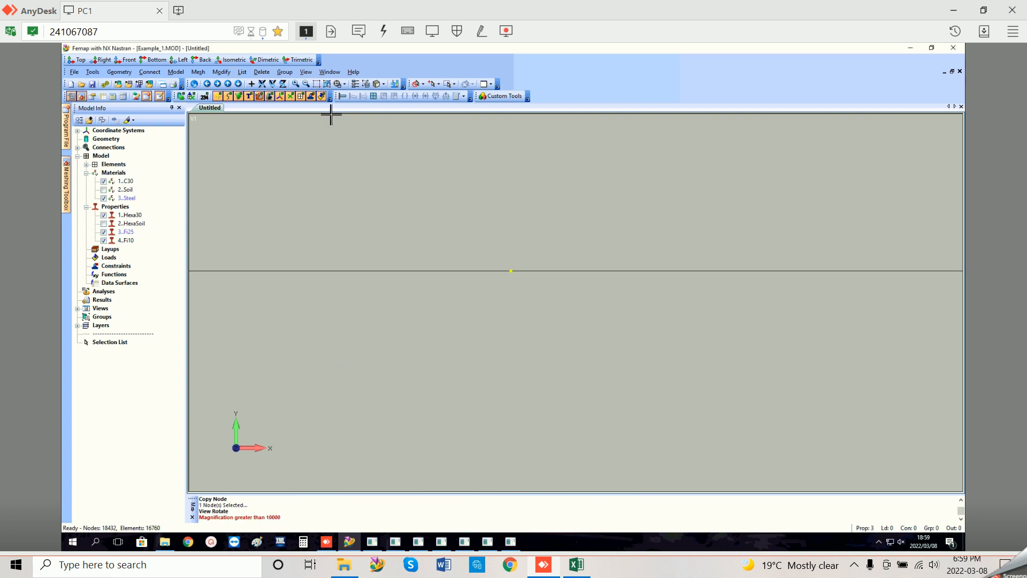
{"action": "left_click", "coordinate": [317, 84]}
{"action": "left_click", "coordinate": [474, 239]}
{"action": "left_click", "coordinate": [542, 297]}
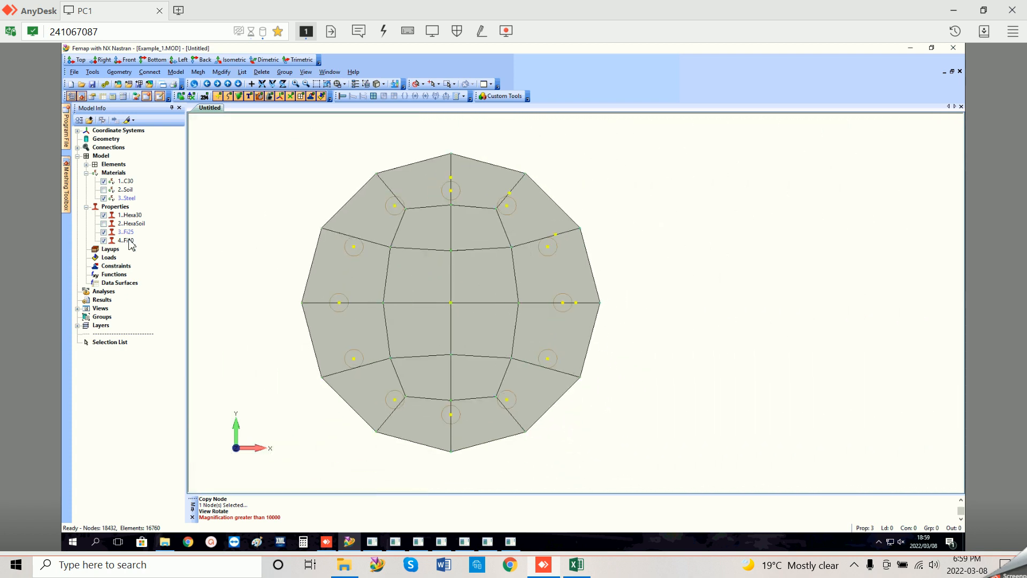
Step: Hide the Hexa30 property and create a Fi10 beam element from the topmost stirrup node to the next one clockwise
{"action": "left_click", "coordinate": [104, 216]}
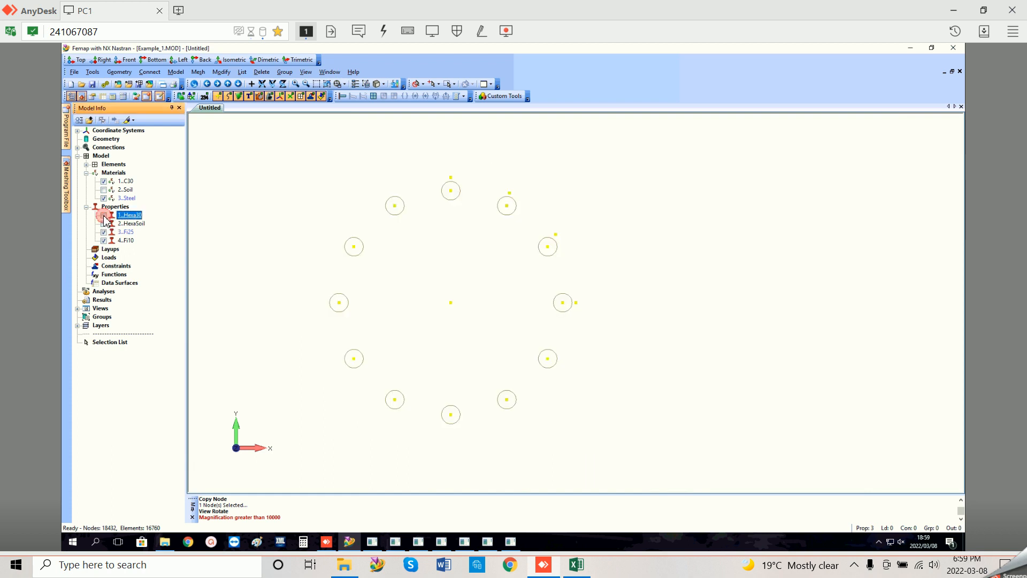
{"action": "left_click", "coordinate": [175, 72]}
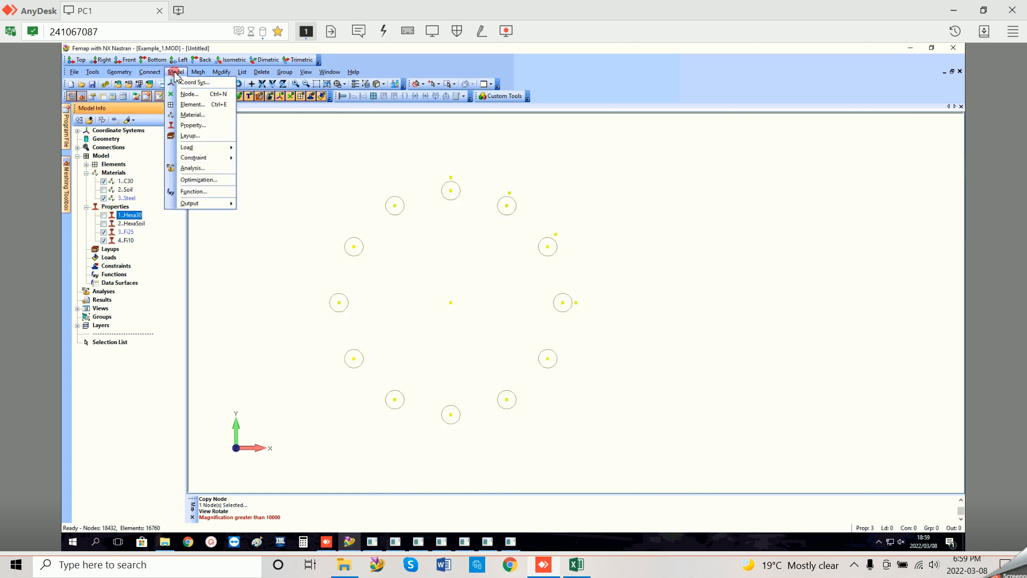
{"action": "left_click", "coordinate": [200, 107]}
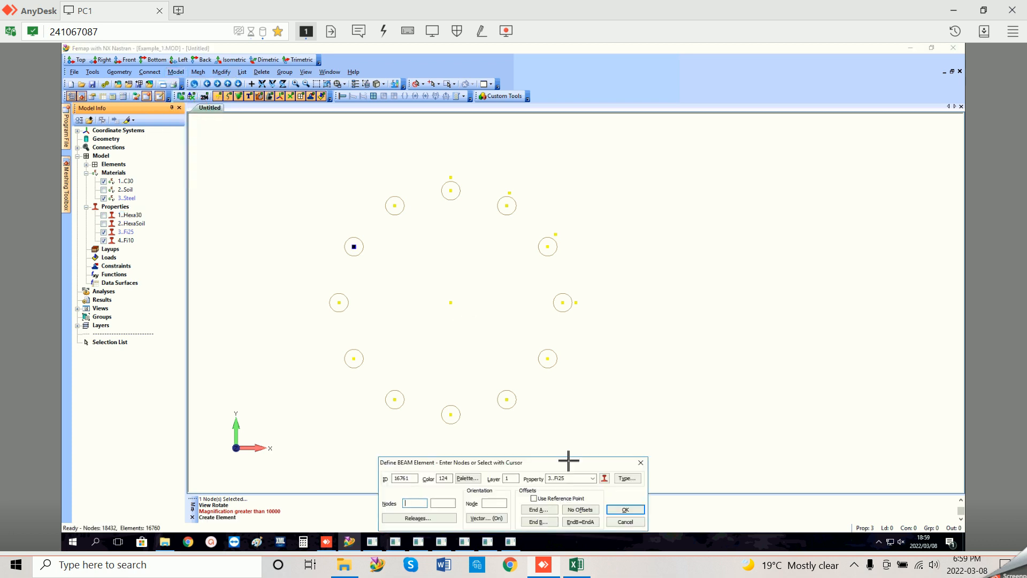
{"action": "left_click", "coordinate": [593, 479]}
{"action": "left_click", "coordinate": [571, 506]}
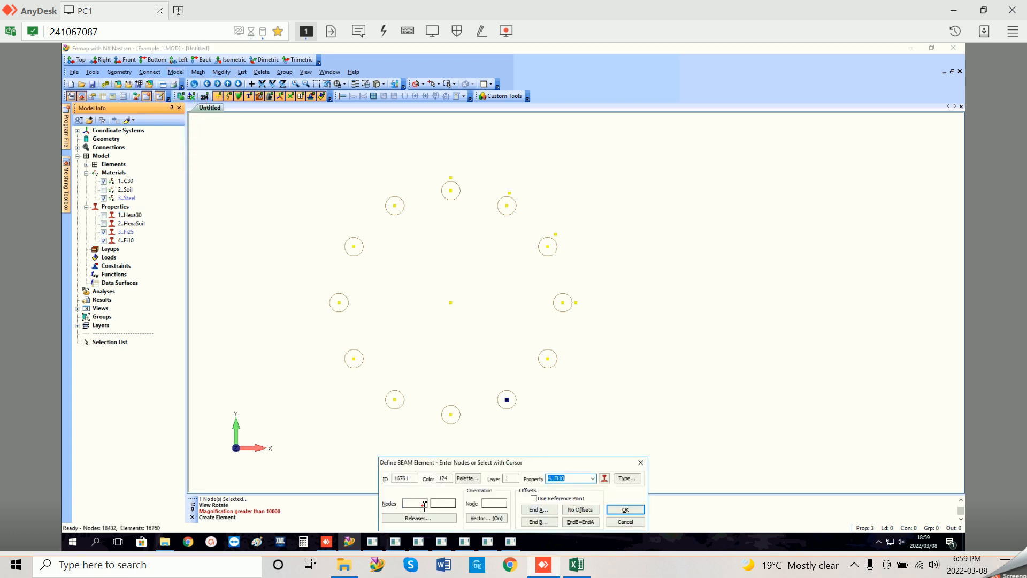
{"action": "left_click", "coordinate": [452, 178]}
{"action": "left_click", "coordinate": [511, 192]}
{"action": "key", "text": "Return"}
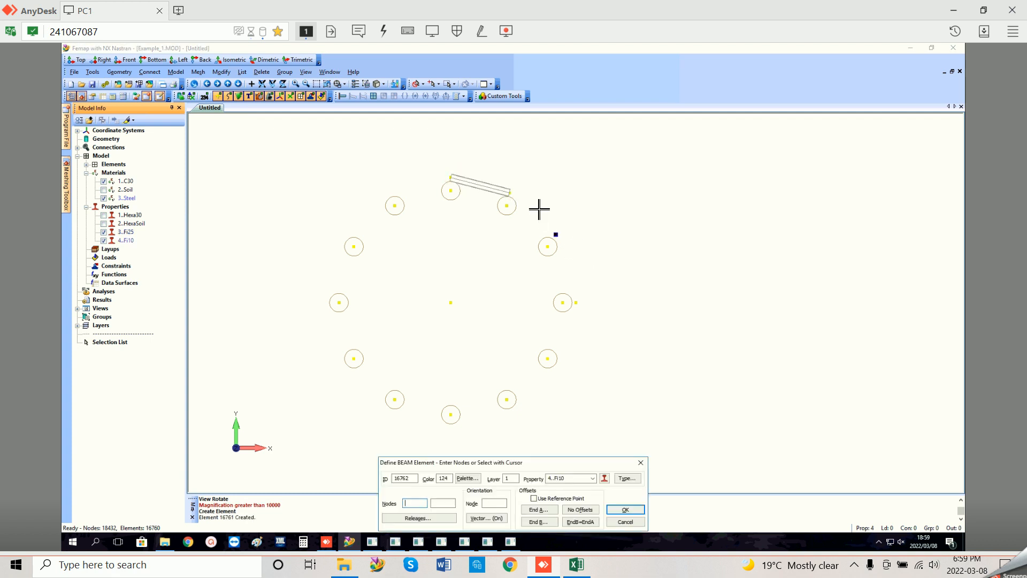
Step: Create two more Fi10 beam elements through the remaining stirrup nodes clockwise, ending at the node on the horizontal axis
{"action": "left_click", "coordinate": [514, 194]}
{"action": "left_click", "coordinate": [556, 233]}
{"action": "key", "text": "Return"}
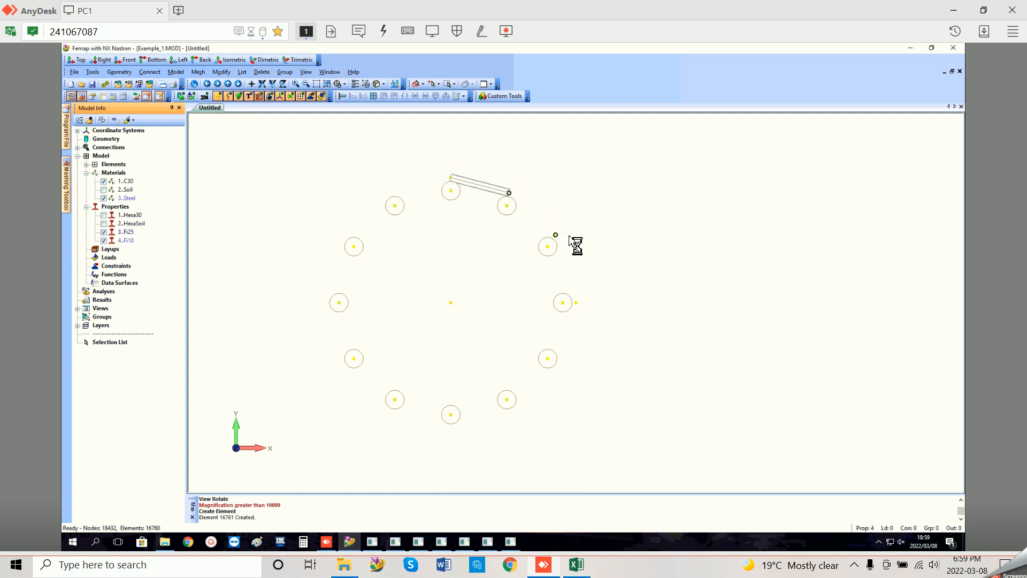
{"action": "left_click", "coordinate": [577, 304]}
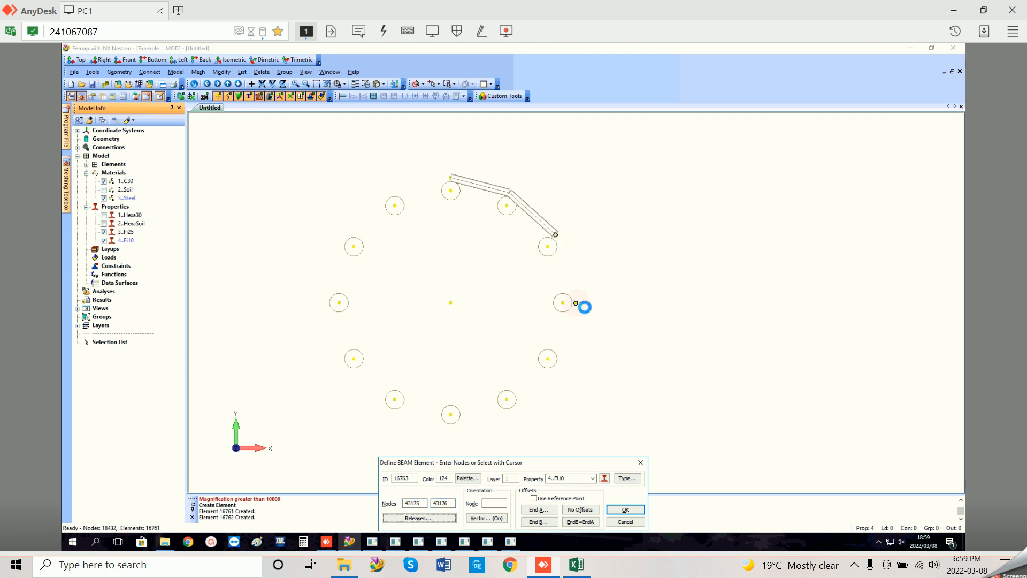
{"action": "key", "text": "Return"}
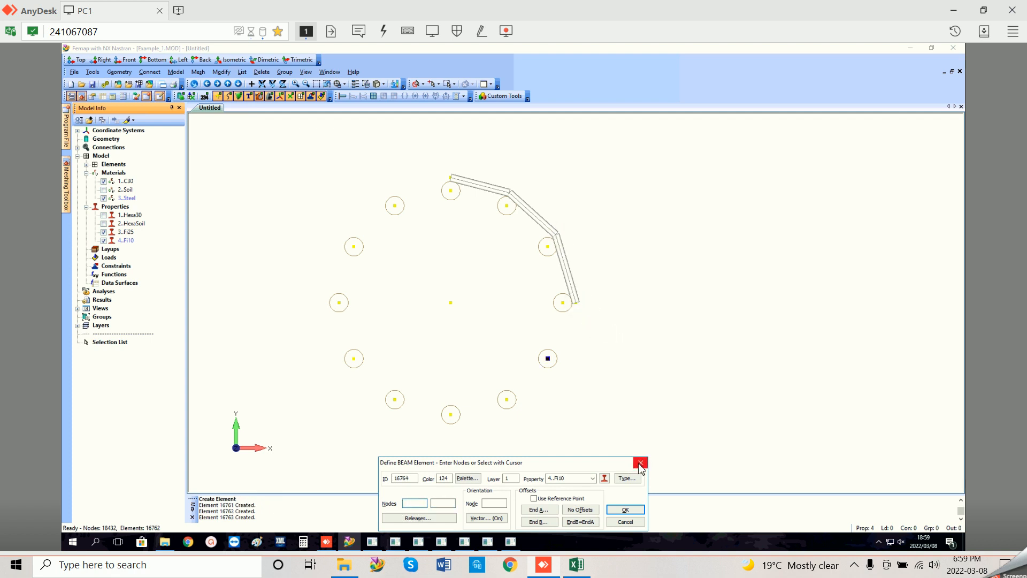
{"action": "left_click", "coordinate": [640, 463]}
Step: Hide the Fi25 property and change the color of the three Fi10 stirrup elements to orange
{"action": "left_click", "coordinate": [104, 232]}
{"action": "scroll", "coordinate": [394, 238], "scroll_direction": "up", "scroll_amount": 2}
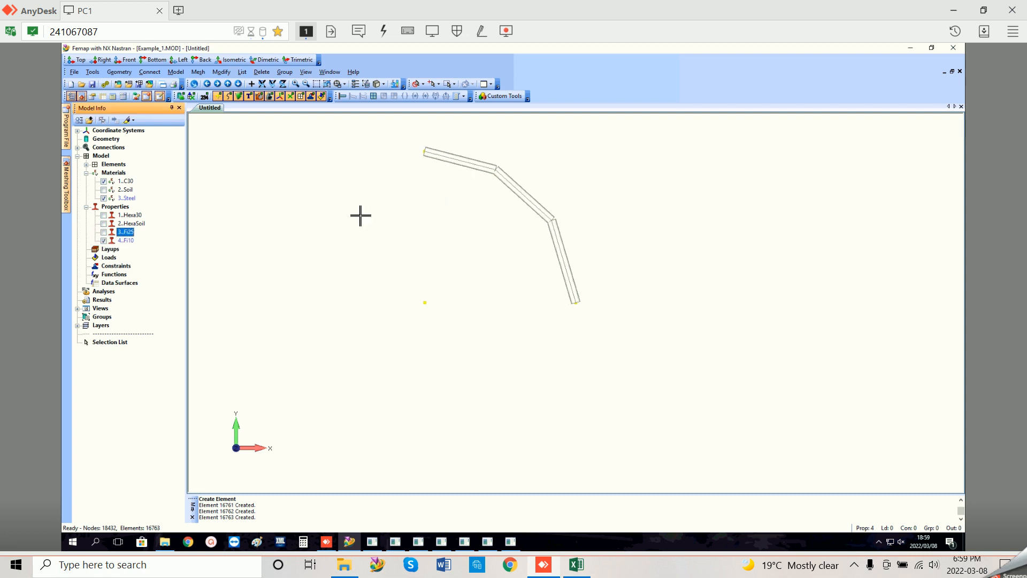
{"action": "left_click", "coordinate": [222, 72]}
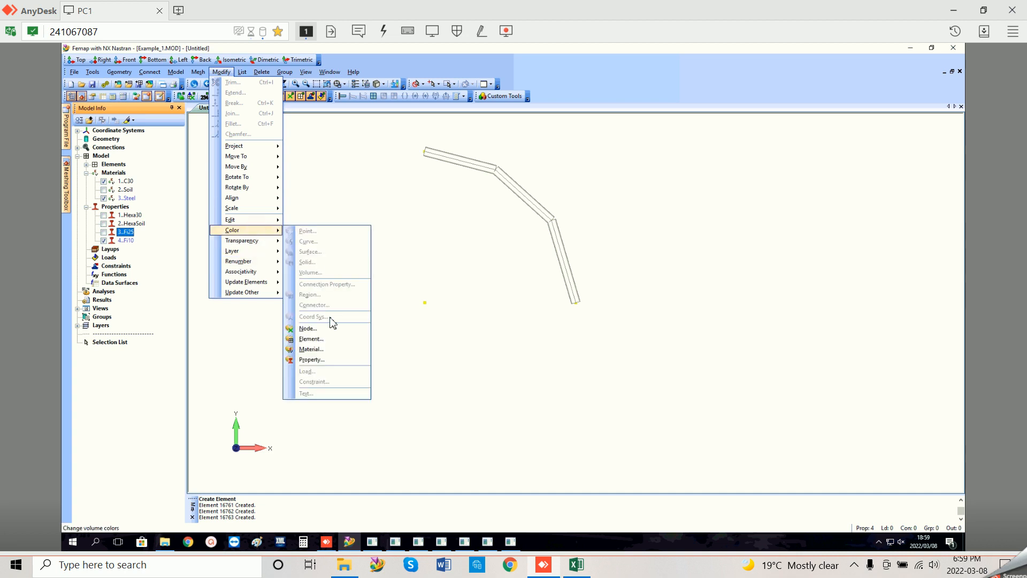
{"action": "left_click", "coordinate": [310, 371]}
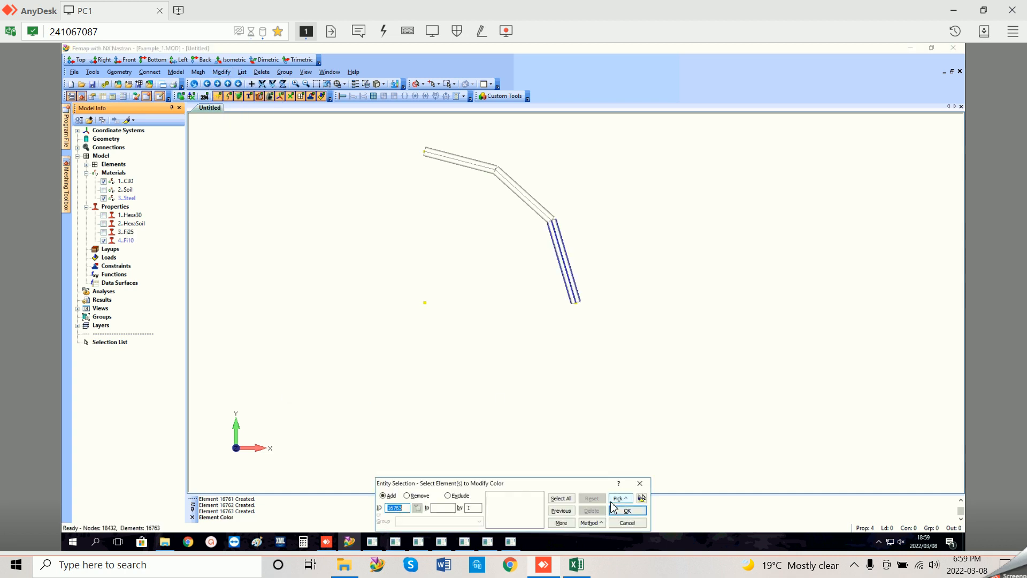
{"action": "left_click", "coordinate": [620, 498]}
{"action": "left_click", "coordinate": [635, 319]}
{"action": "left_click_drag", "start_coordinate": [392, 139], "coordinate": [667, 378]}
{"action": "left_click", "coordinate": [627, 511]}
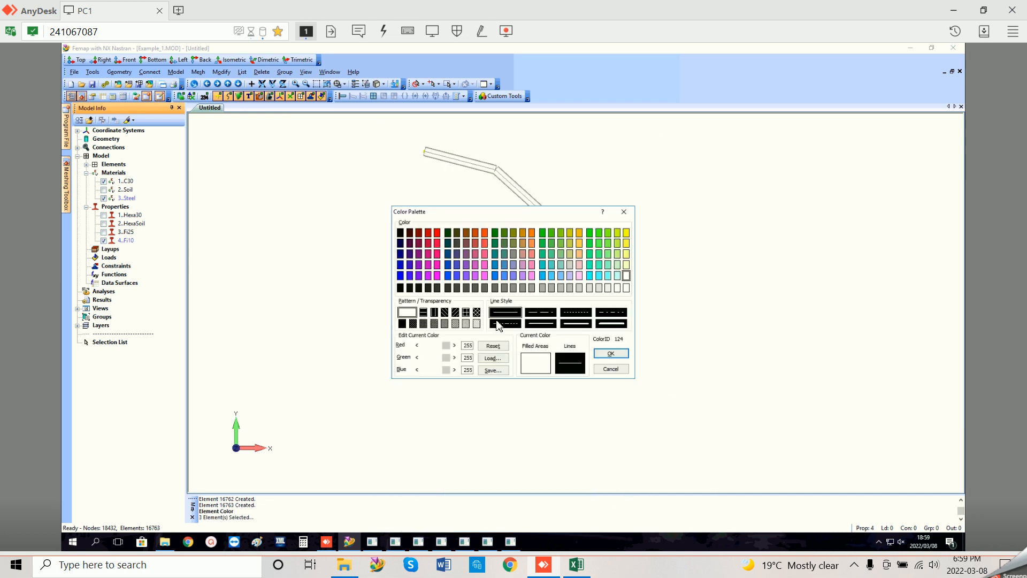
{"action": "left_click", "coordinate": [532, 234]}
{"action": "left_click", "coordinate": [610, 353]}
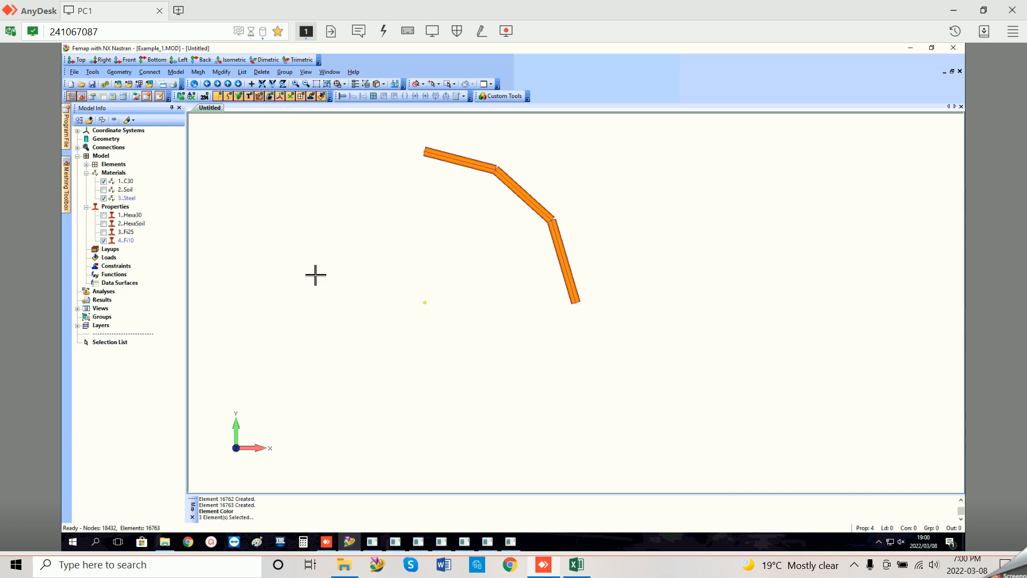
Step: Look at the three orange stirrup elements from a slightly rotated angle and return to the XY top view
{"action": "key", "text": "ctrl+Down"}
{"action": "key", "text": "ctrl+Right"}
{"action": "key", "text": "ctrl+Right"}
{"action": "key", "text": "ctrl+Right"}
{"action": "key", "text": "ctrl+Right"}
{"action": "key", "text": "ctrl+Right"}
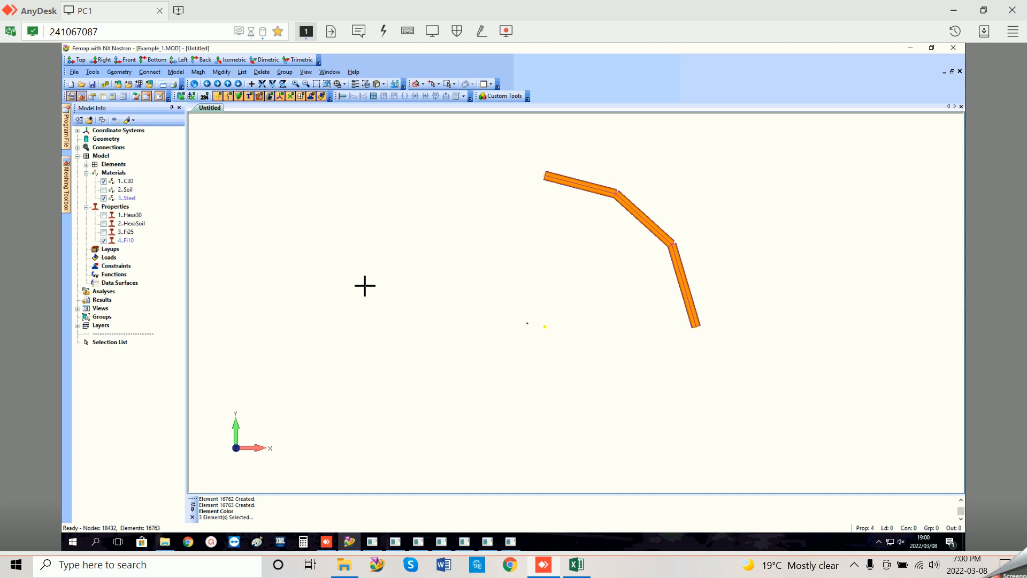
{"action": "key", "text": "ctrl+Right"}
{"action": "key", "text": "ctrl+Right"}
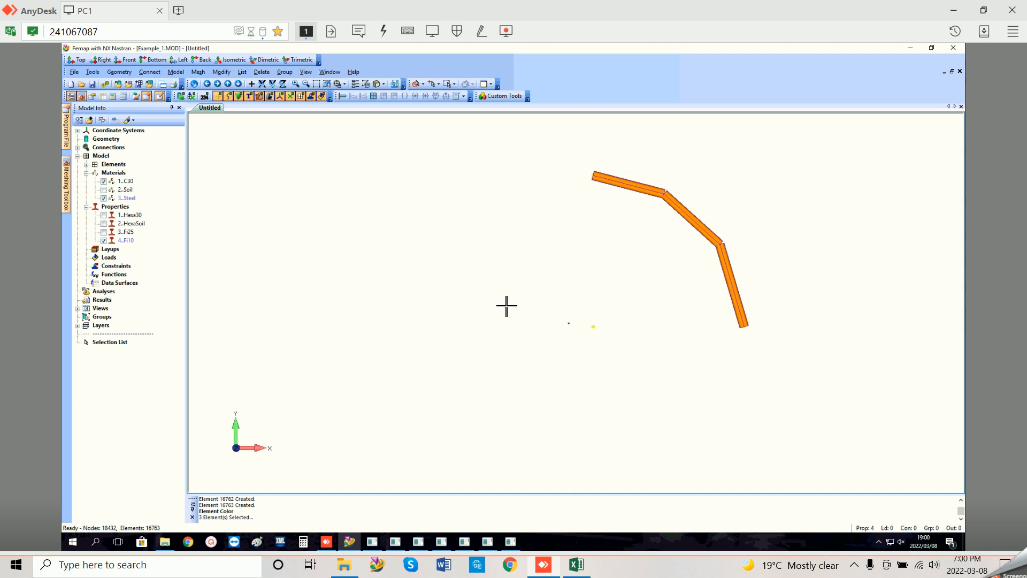
{"action": "key", "text": "F8"}
{"action": "left_click", "coordinate": [528, 499]}
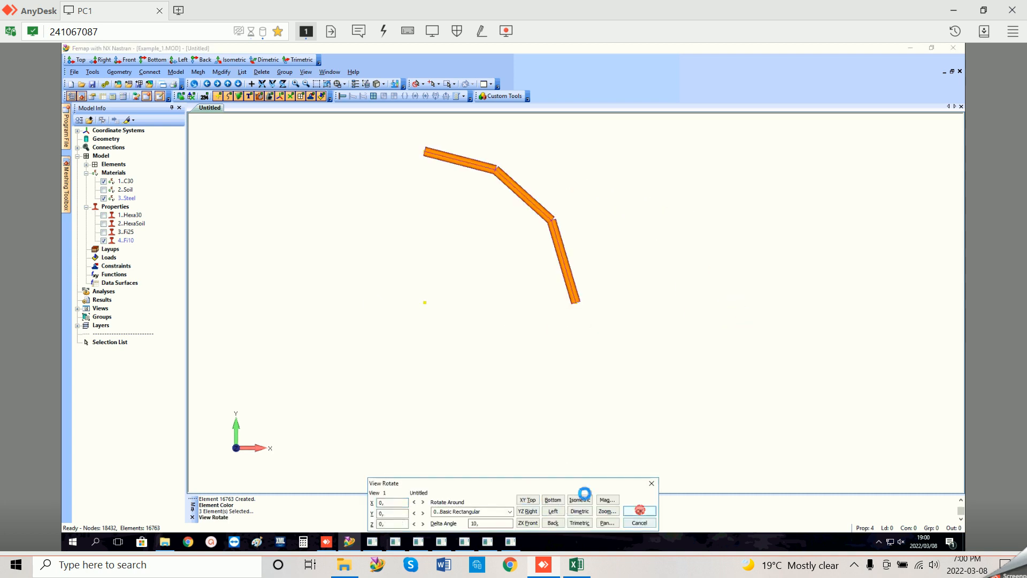
{"action": "left_click", "coordinate": [639, 511]}
Step: Show the Fi25 property again and select the three orange stirrup elements for a reflected copy, accepting the generation options
{"action": "left_click", "coordinate": [105, 233]}
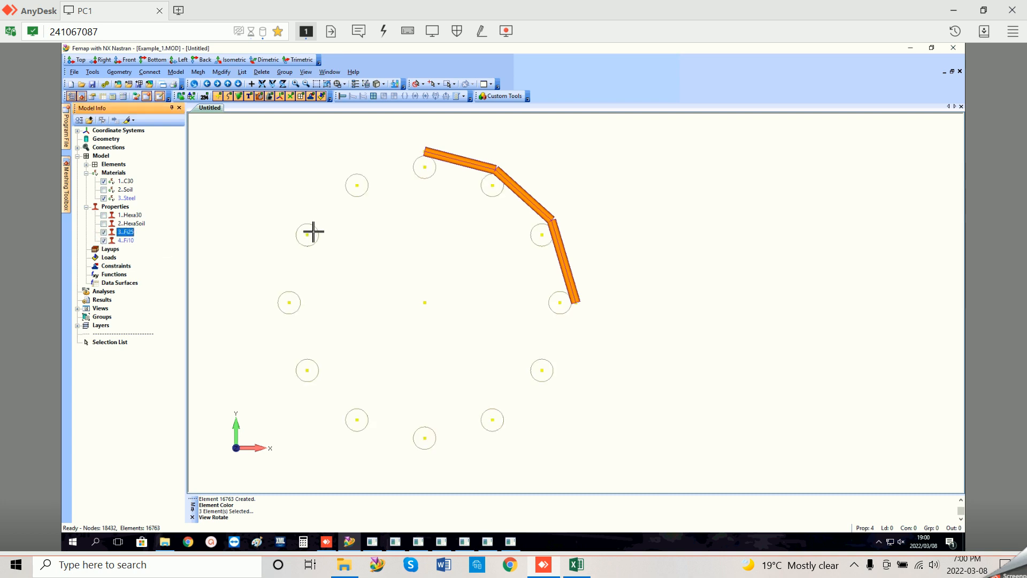
{"action": "left_click", "coordinate": [199, 75]}
{"action": "mouse_move", "coordinate": [252, 231]}
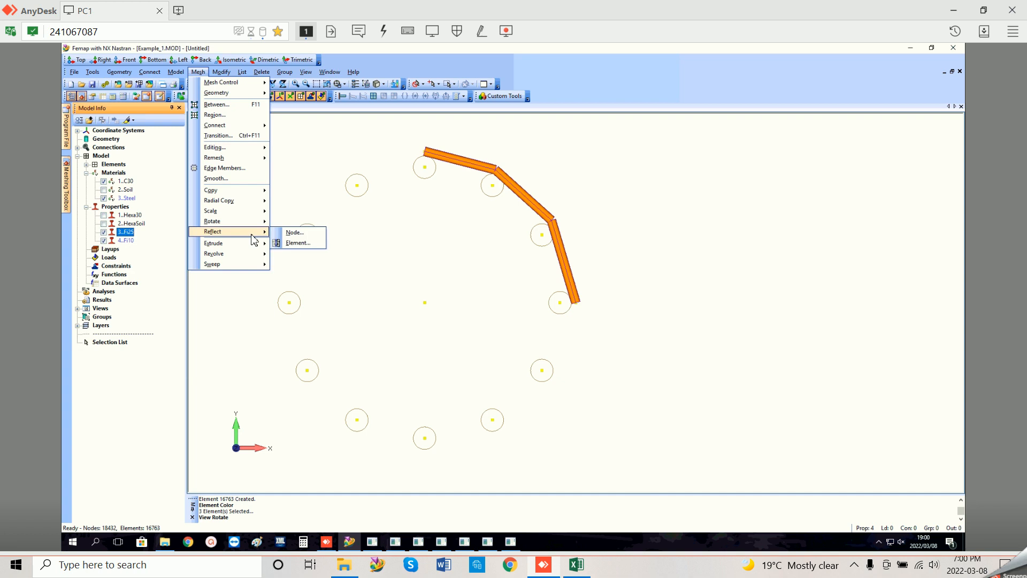
{"action": "left_click", "coordinate": [297, 243]}
{"action": "left_click", "coordinate": [460, 161]}
{"action": "left_click", "coordinate": [522, 194]}
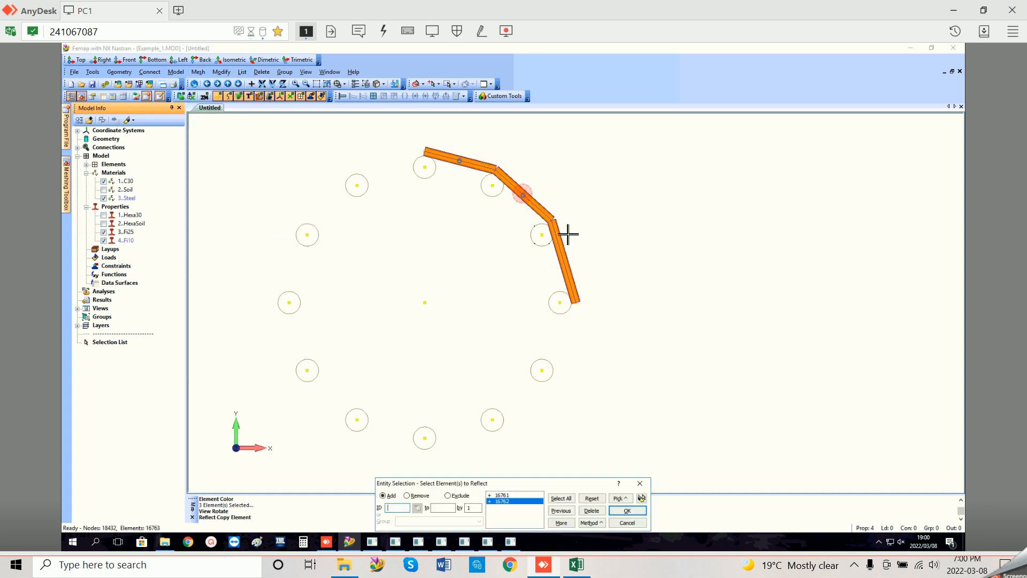
{"action": "left_click", "coordinate": [564, 261]}
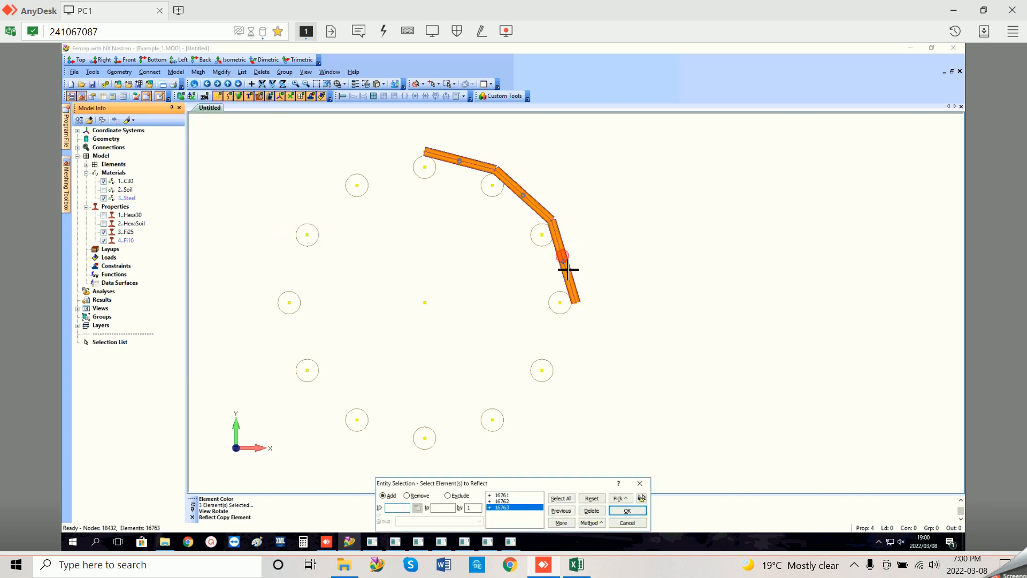
{"action": "left_click", "coordinate": [627, 511]}
{"action": "left_click", "coordinate": [575, 518]}
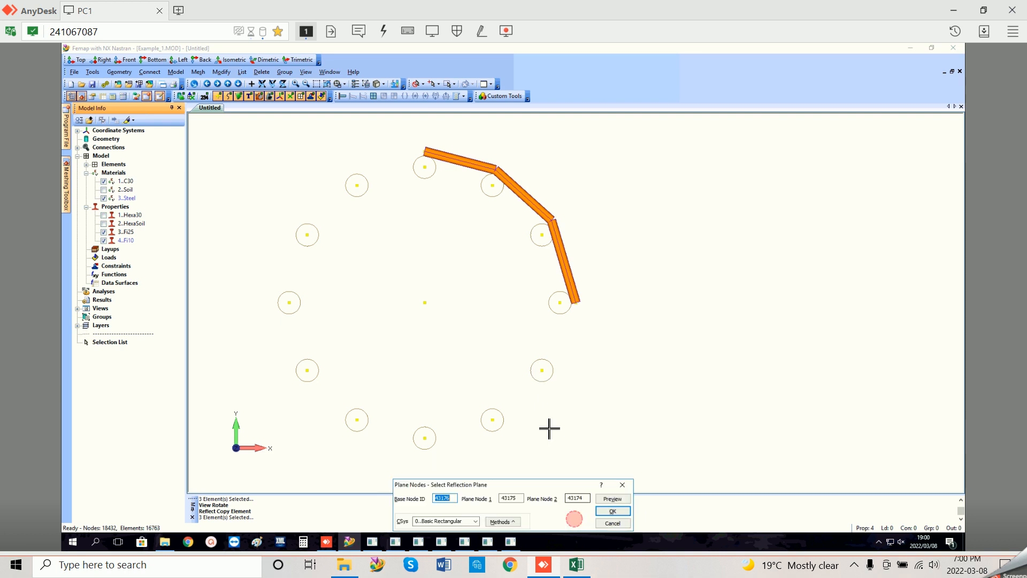
Step: Reflect the three elements about the vertical plane through the pile's center node and the near and far end nodes of the topmost bar
{"action": "mouse_move", "coordinate": [542, 377]}
{"action": "middle_mouse_down"}
{"action": "mouse_move", "coordinate": [555, 367]}
{"action": "mouse_move", "coordinate": [527, 374]}
{"action": "mouse_move", "coordinate": [557, 374]}
{"action": "mouse_move", "coordinate": [546, 377]}
{"action": "middle_mouse_up"}
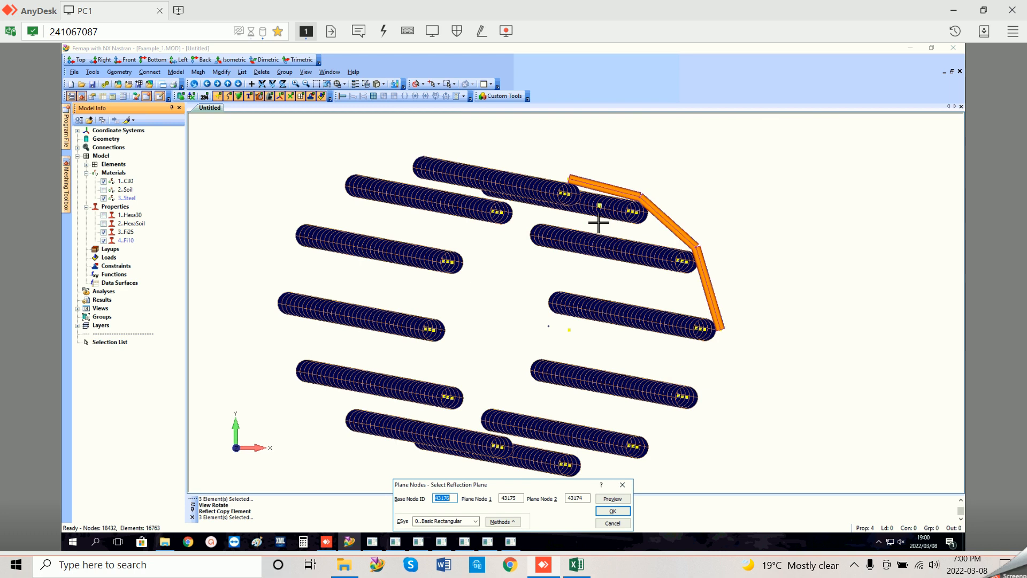
{"action": "left_click", "coordinate": [569, 330]}
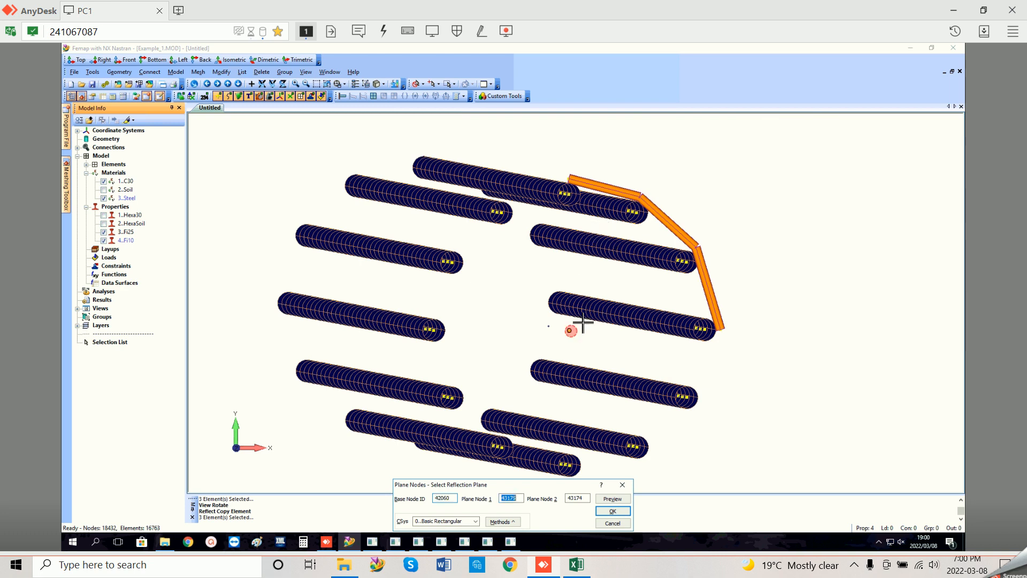
{"action": "left_click", "coordinate": [571, 200]}
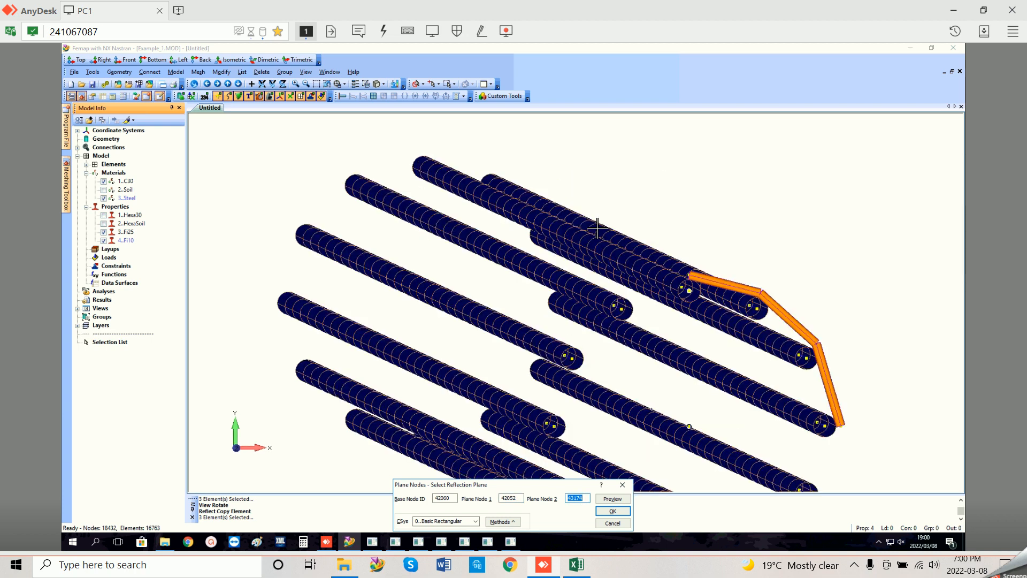
{"action": "middle_click_drag", "start_coordinate": [598, 228], "coordinate": [674, 266]}
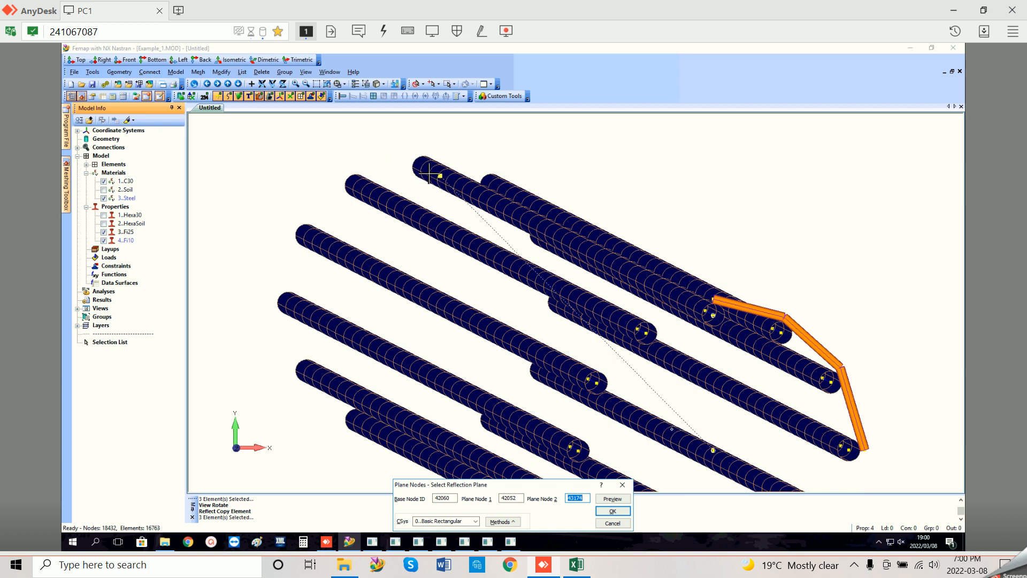
{"action": "left_click", "coordinate": [408, 160]}
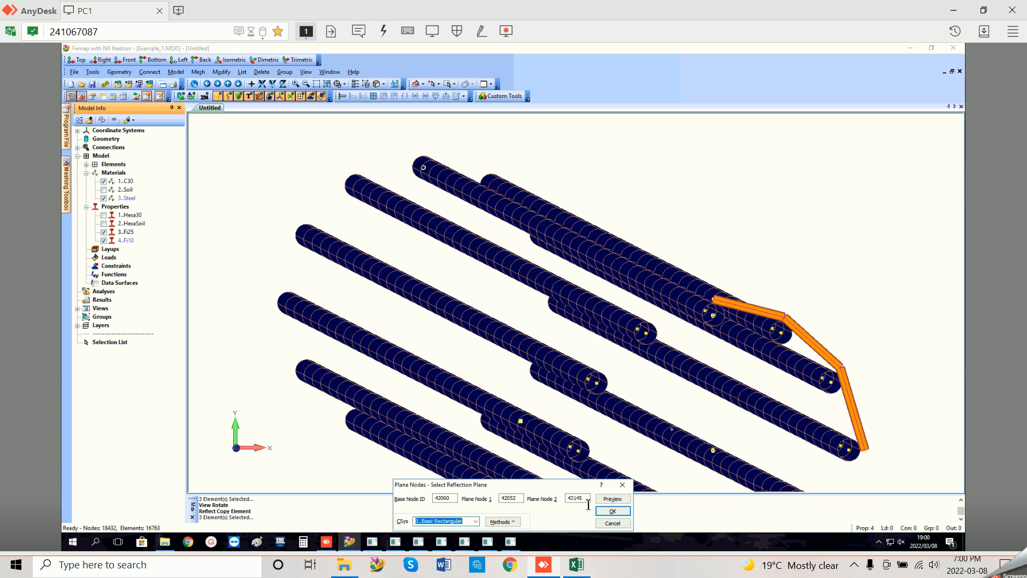
{"action": "left_click", "coordinate": [613, 512]}
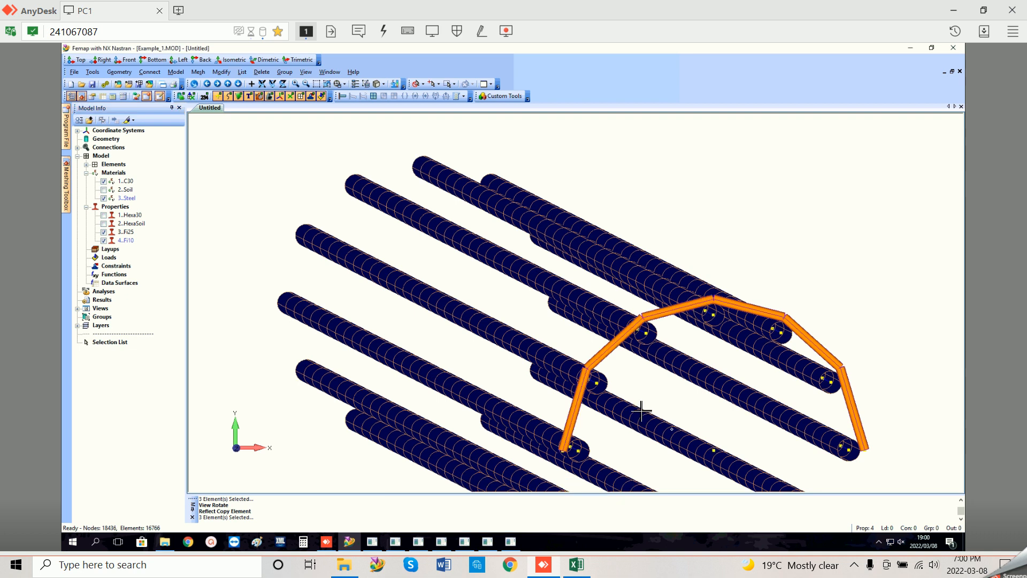
Step: In the XY top view, select all six upper-half stirrup elements for another reflected copy, using Match Original Entities
{"action": "key", "text": "F8"}
{"action": "double_click", "coordinate": [528, 499]}
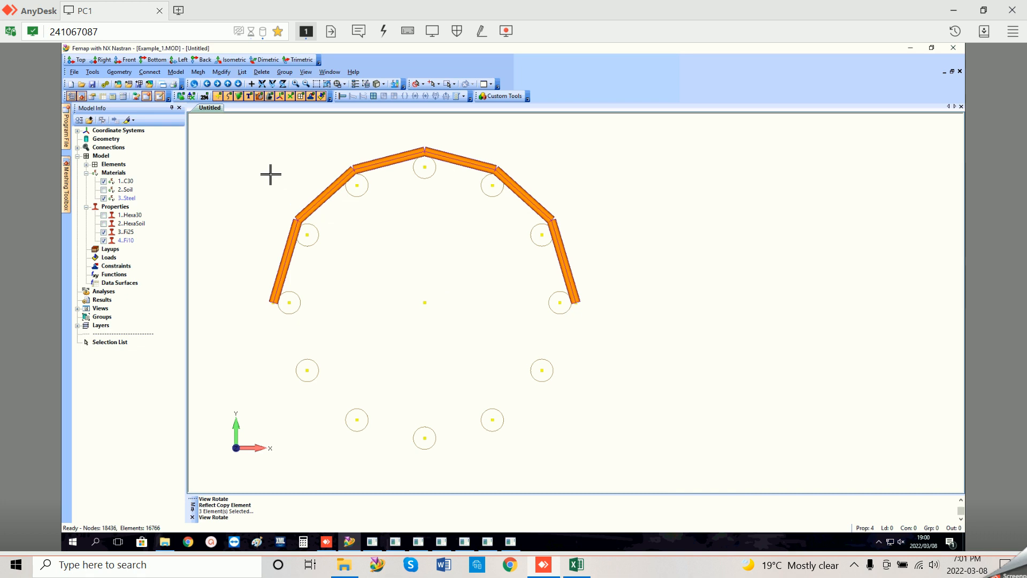
{"action": "left_click", "coordinate": [199, 72]}
{"action": "mouse_move", "coordinate": [236, 231]}
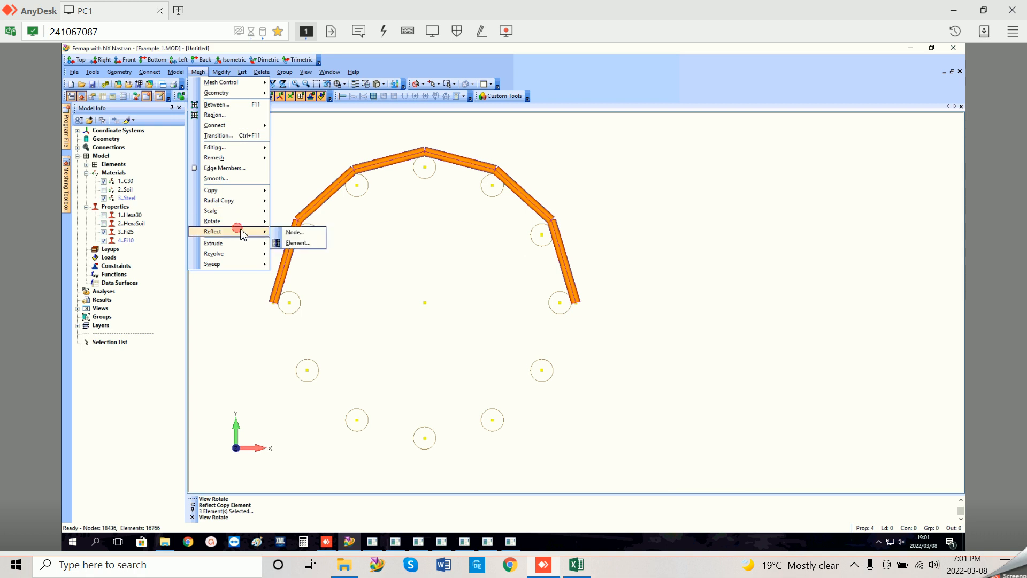
{"action": "left_click", "coordinate": [297, 244]}
{"action": "left_click", "coordinate": [287, 261]}
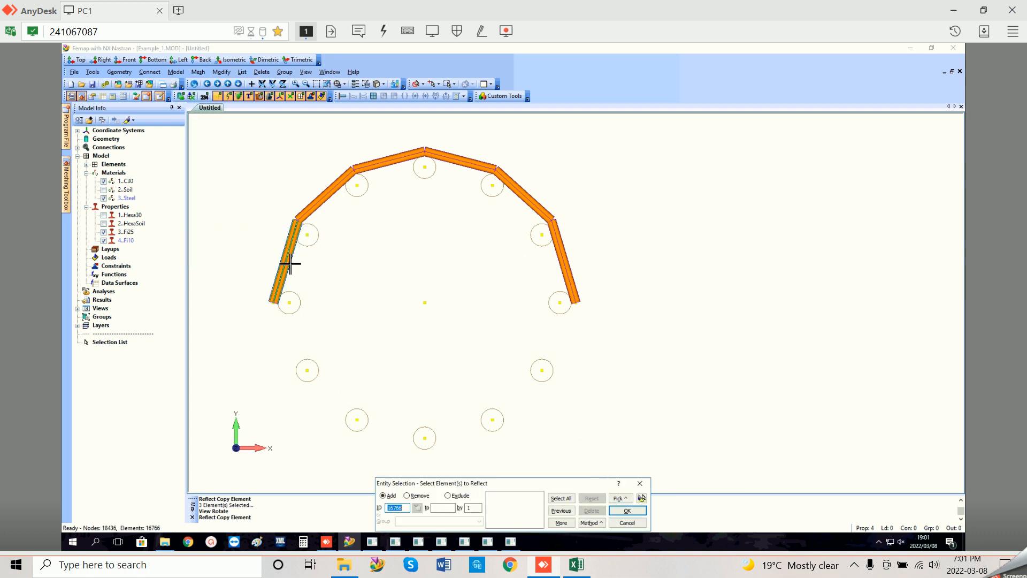
{"action": "left_click", "coordinate": [326, 195]}
{"action": "left_click", "coordinate": [389, 161]}
{"action": "left_click", "coordinate": [459, 161]}
{"action": "left_click", "coordinate": [537, 205]}
{"action": "left_click", "coordinate": [567, 267]}
{"action": "left_click", "coordinate": [622, 512]}
{"action": "left_click", "coordinate": [577, 520]}
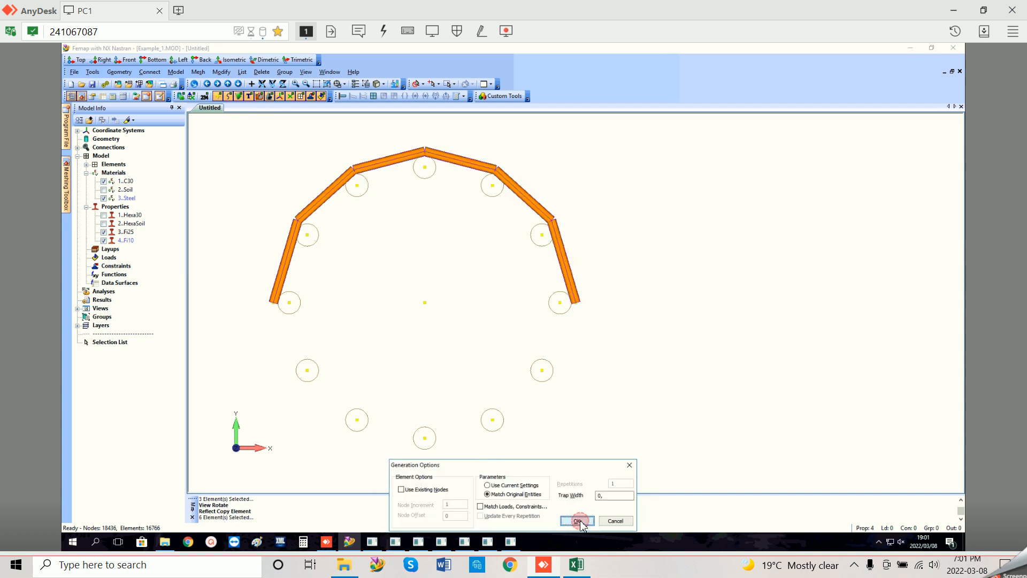
Step: Reflect the six elements about the horizontal plane through the pile's center node and both end nodes of the leftmost bar
{"action": "middle_click_drag", "start_coordinate": [327, 322], "coordinate": [389, 314]}
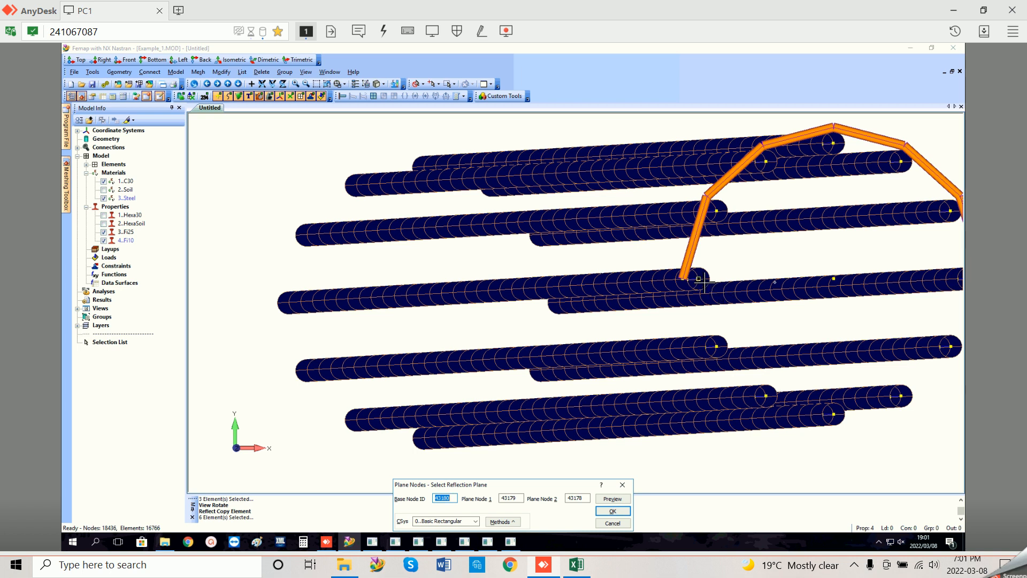
{"action": "left_click", "coordinate": [834, 279]}
{"action": "left_click", "coordinate": [699, 279]}
{"action": "left_click", "coordinate": [271, 304]}
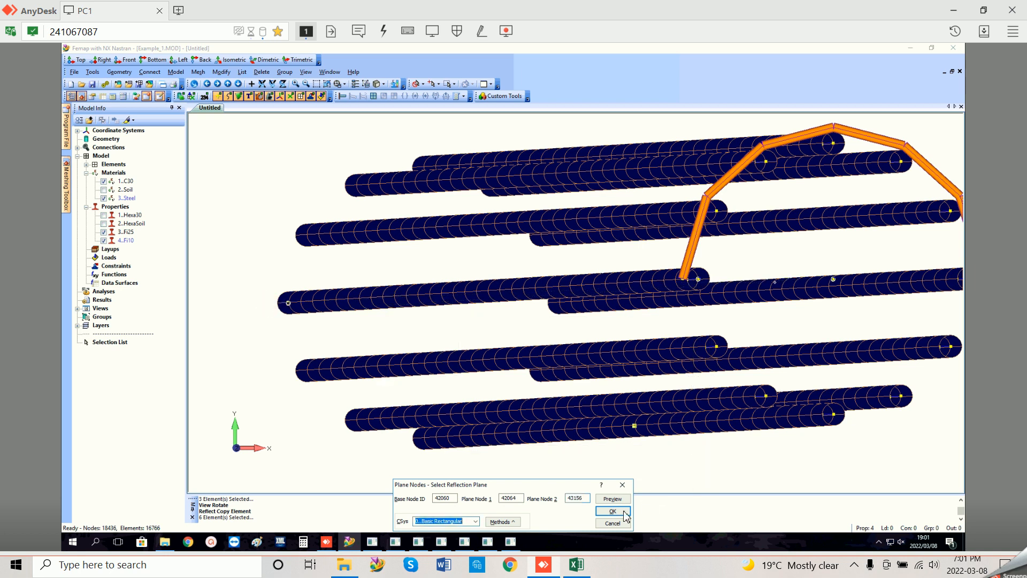
{"action": "left_click", "coordinate": [621, 511]}
Step: Examine the stirrup ring around the Fi25 bars up close in an oblique 3D view
{"action": "key", "text": "F8"}
{"action": "left_click", "coordinate": [534, 496]}
{"action": "left_click", "coordinate": [636, 508]}
{"action": "middle_click_drag", "start_coordinate": [541, 419], "coordinate": [574, 376]}
{"action": "scroll", "coordinate": [574, 376], "scroll_direction": "down", "scroll_amount": 6}
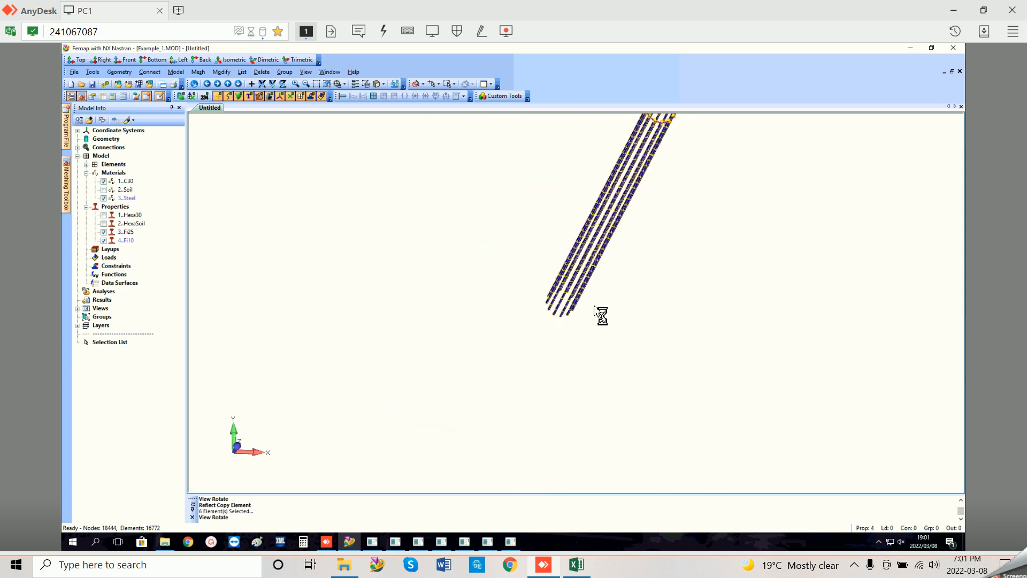
{"action": "left_click", "coordinate": [316, 83]}
{"action": "left_click", "coordinate": [605, 144]}
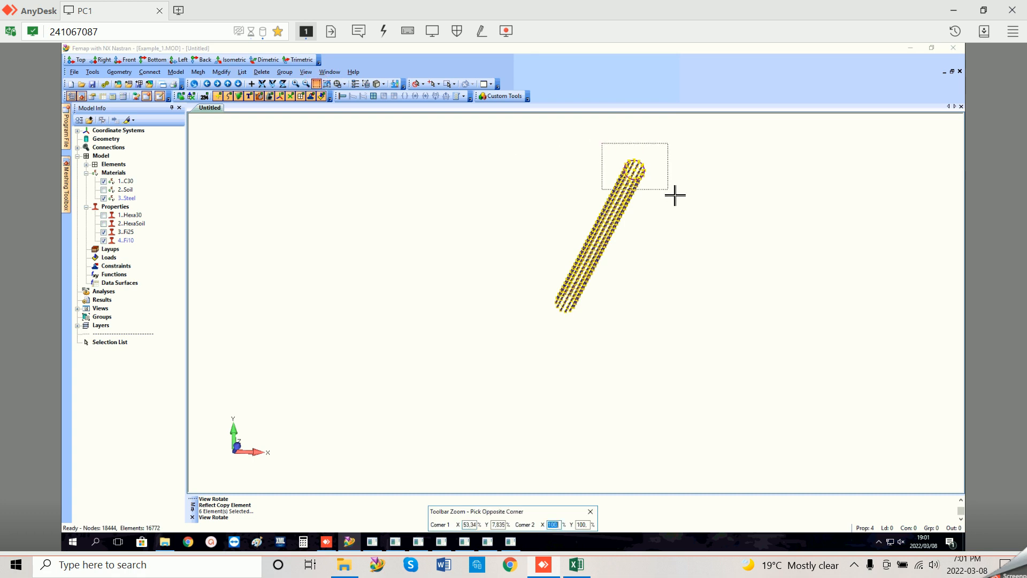
{"action": "left_click", "coordinate": [675, 195]}
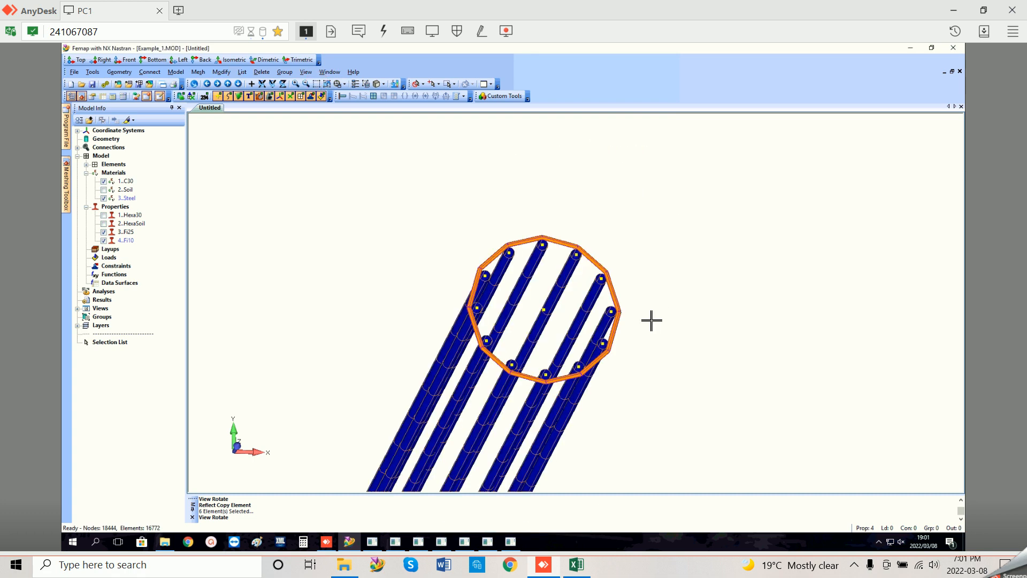
Step: Return to the XY top view and zoom in on the stirrup ring
{"action": "key", "text": "F8"}
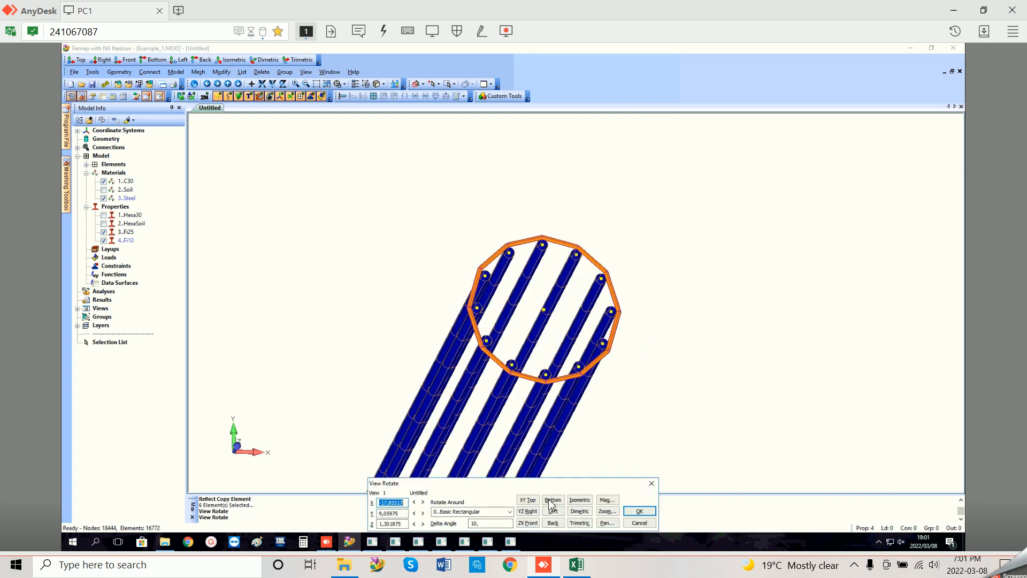
{"action": "left_click", "coordinate": [529, 501]}
{"action": "left_click", "coordinate": [638, 512]}
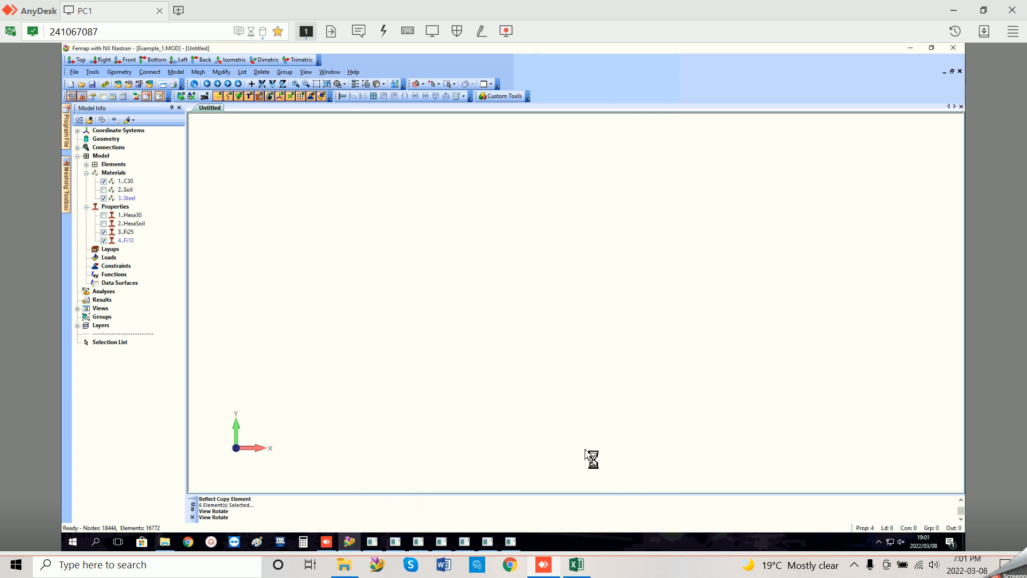
{"action": "left_click", "coordinate": [317, 83]}
{"action": "left_click", "coordinate": [489, 375]}
{"action": "left_click", "coordinate": [557, 427]}
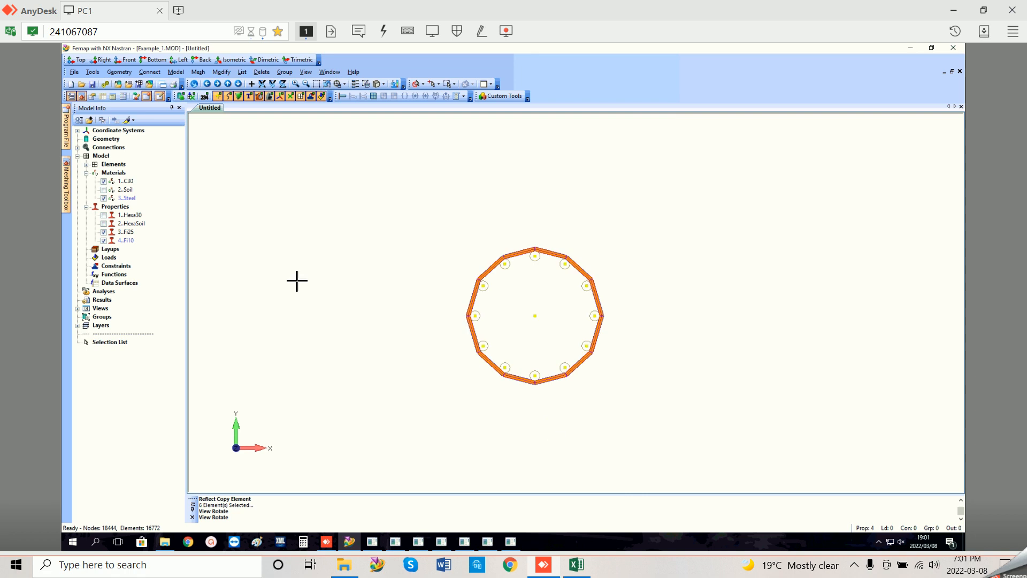
Step: Hide the Fi25 bars so that only the stirrup ring is displayed
{"action": "left_click", "coordinate": [104, 232]}
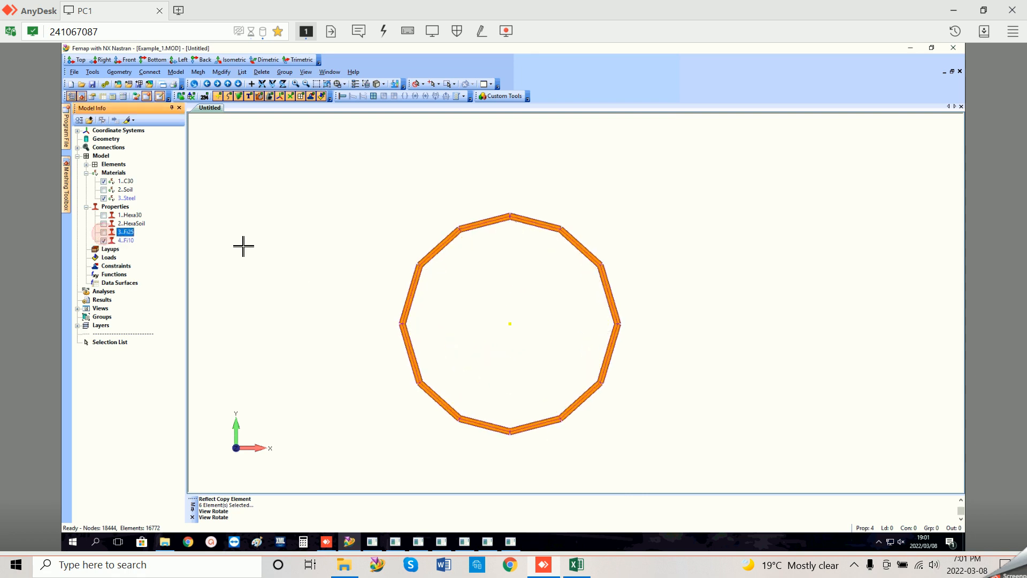
Step: Select all the stirrup ring elements with a box for a move along a vector
{"action": "left_click", "coordinate": [221, 72]}
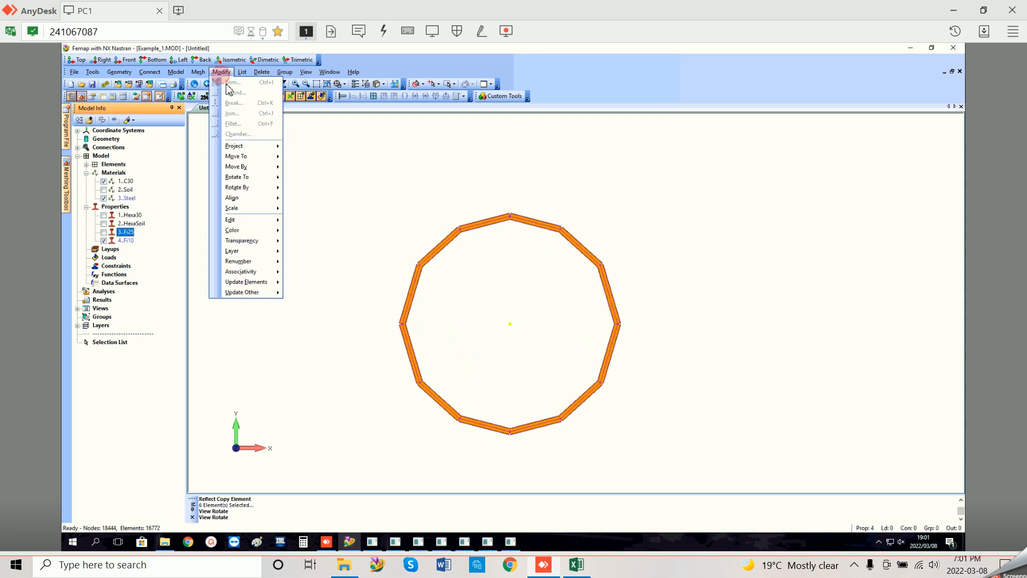
{"action": "mouse_move", "coordinate": [257, 166]}
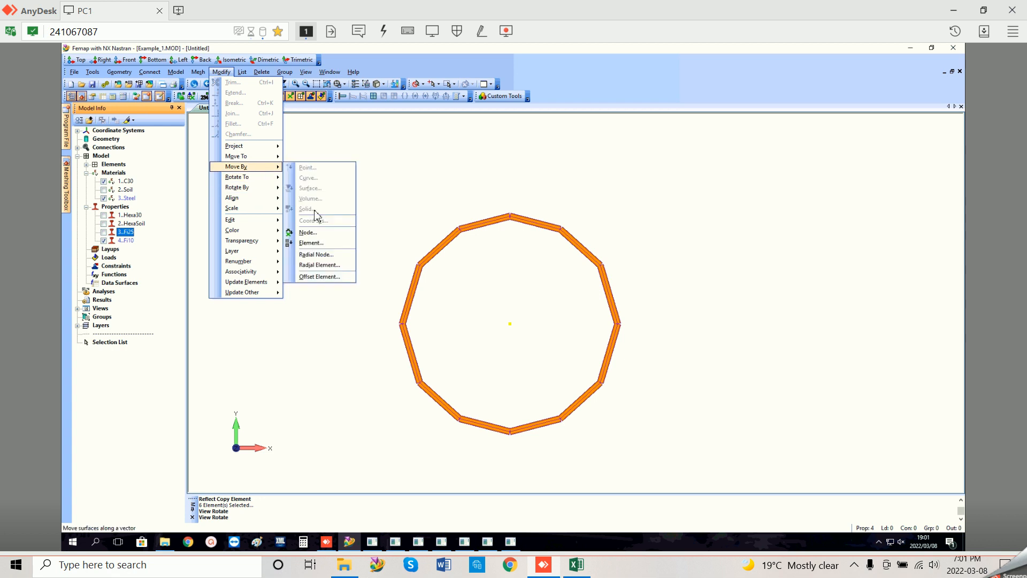
{"action": "left_click", "coordinate": [318, 243]}
{"action": "right_click", "coordinate": [610, 277]}
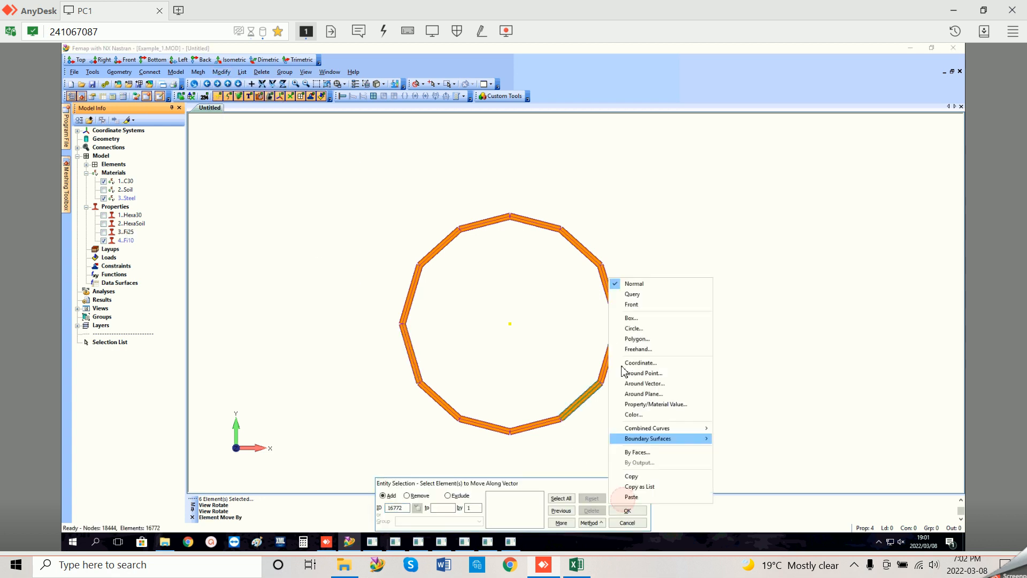
{"action": "left_click", "coordinate": [630, 318]}
{"action": "left_click_drag", "start_coordinate": [361, 197], "coordinate": [701, 450]}
{"action": "left_click", "coordinate": [627, 510]}
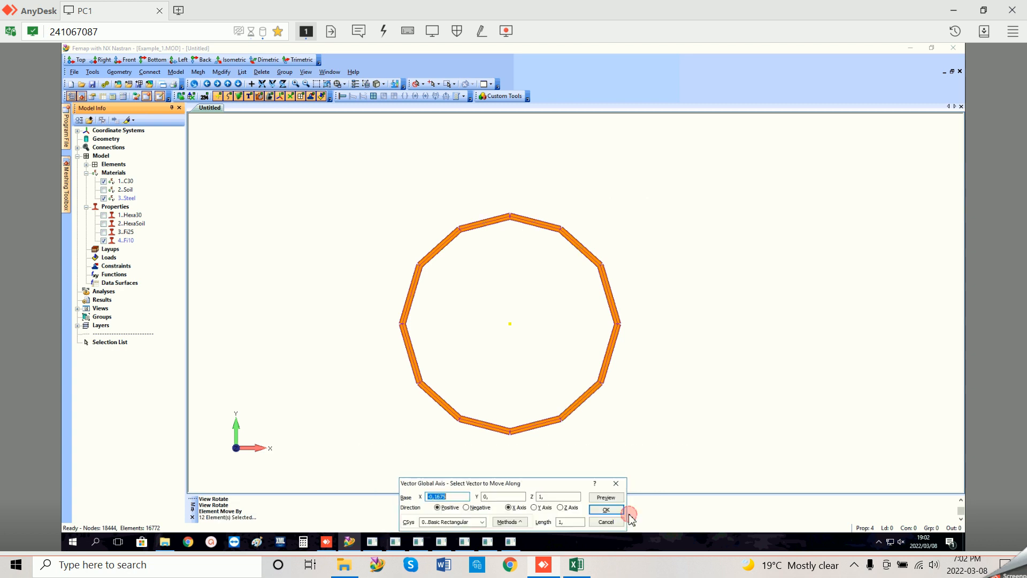
Step: Move the selected ring elements 0.05 along the negative Z axis
{"action": "left_click", "coordinate": [560, 507]}
{"action": "left_click", "coordinate": [466, 507]}
{"action": "double_click", "coordinate": [579, 522]}
{"action": "type", "text": "0.0"}
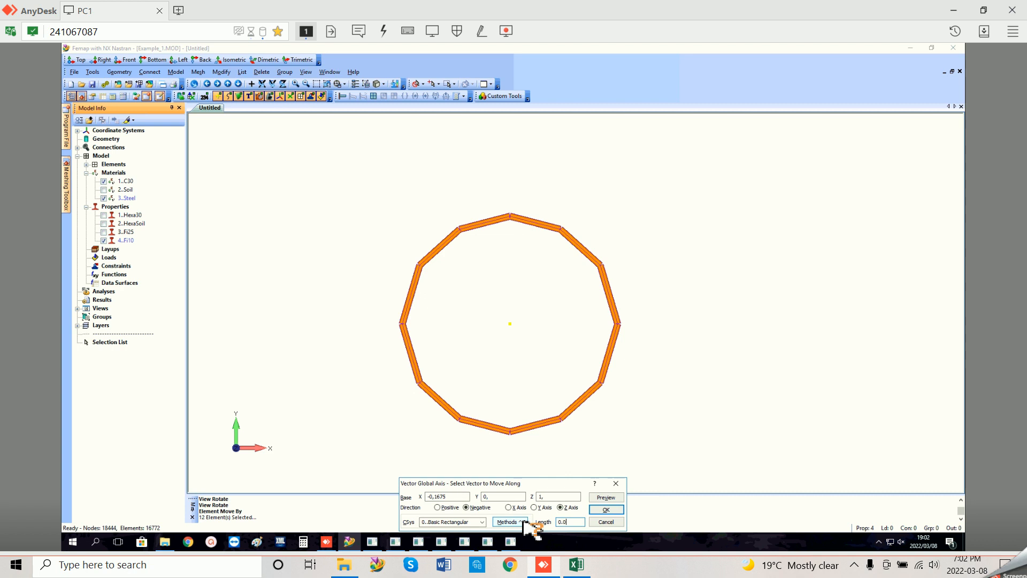
{"action": "type", "text": "5"}
{"action": "left_click", "coordinate": [606, 510]}
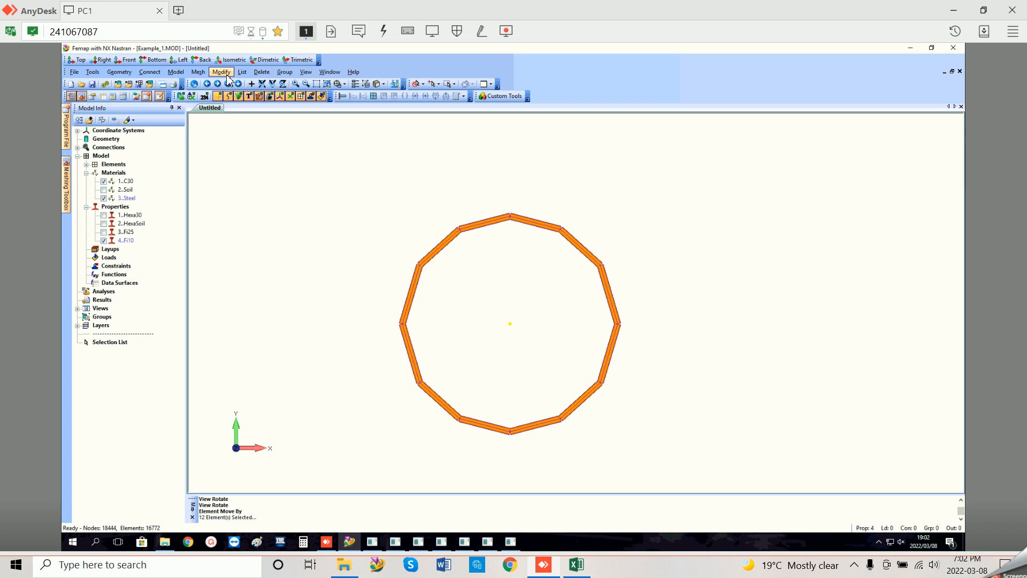
Step: Start an element copy and box-select all the stirrup ring elements
{"action": "left_click", "coordinate": [197, 71]}
{"action": "mouse_move", "coordinate": [231, 192]}
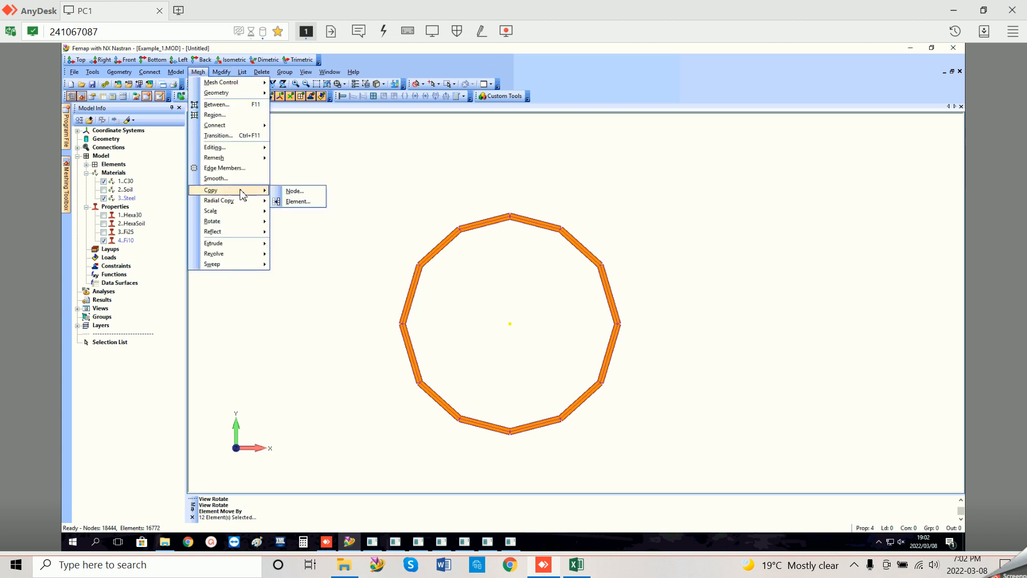
{"action": "left_click", "coordinate": [295, 212]}
{"action": "right_click", "coordinate": [622, 503]}
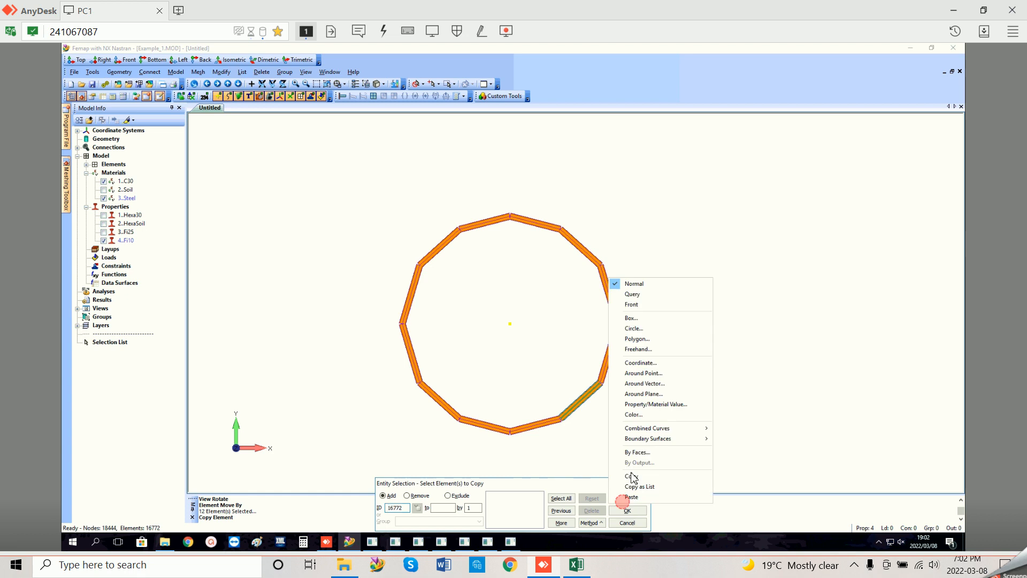
{"action": "left_click", "coordinate": [642, 318]}
{"action": "left_click", "coordinate": [343, 197]}
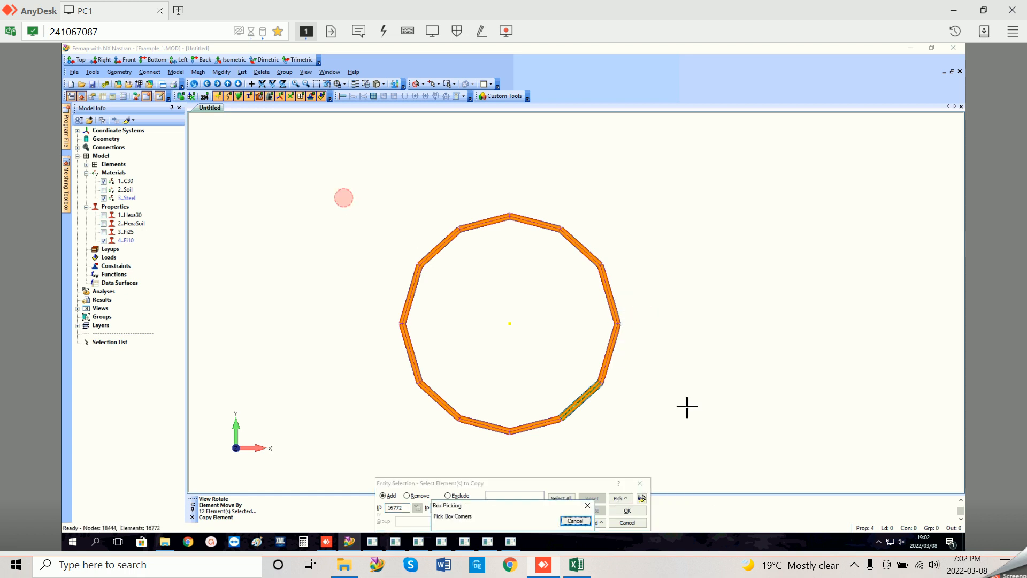
{"action": "left_click", "coordinate": [721, 448]}
{"action": "left_click", "coordinate": [627, 510]}
Step: Set the number of repetitions and copy the ring along the negative Z axis at a spacing of 0.1
{"action": "left_click", "coordinate": [625, 483]}
{"action": "left_click_drag", "start_coordinate": [609, 481], "coordinate": [587, 476]}
{"action": "type", "text": "50"}
{"action": "left_click", "coordinate": [567, 523]}
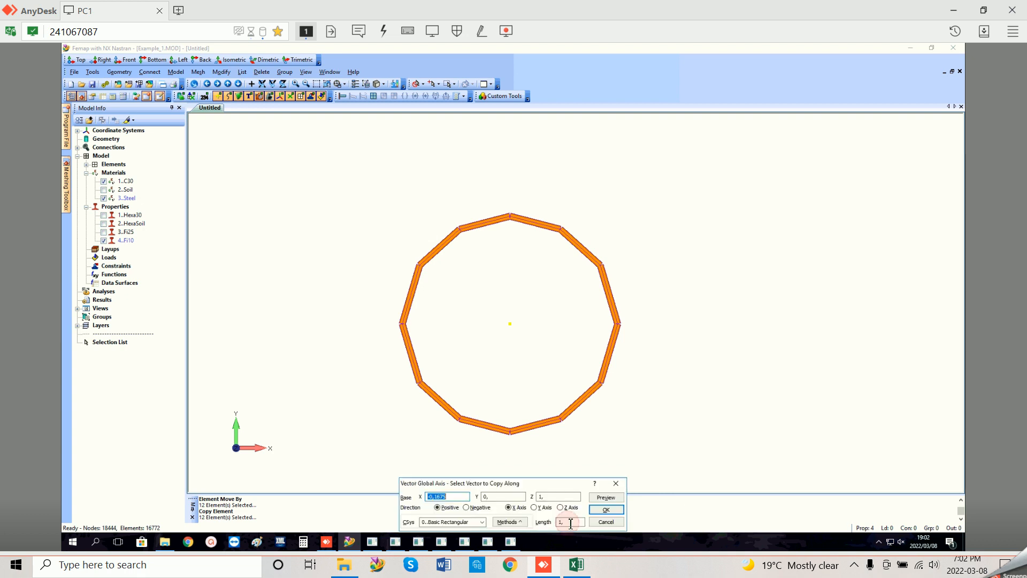
{"action": "left_click", "coordinate": [489, 507]}
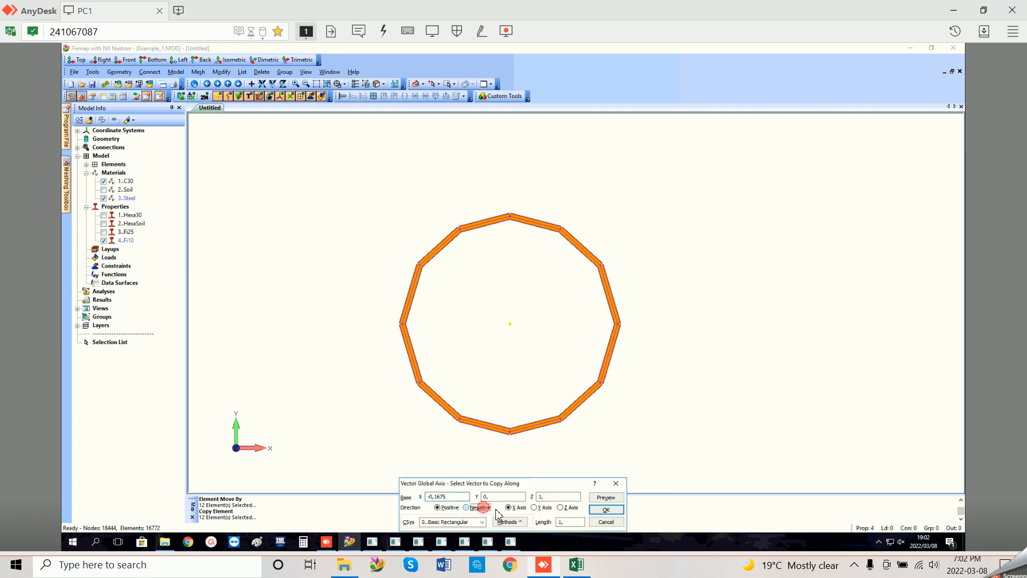
{"action": "left_click", "coordinate": [562, 507]}
{"action": "key", "text": "Tab"}
{"action": "type", "text": "0,1"}
{"action": "left_click", "coordinate": [606, 510]}
Step: Show the Fi25 bars and examine the copied stirrups along the reinforcement cage in an oblique 3D view
{"action": "middle_click_drag", "start_coordinate": [609, 434], "coordinate": [631, 408]}
{"action": "scroll", "coordinate": [631, 407], "scroll_direction": "down", "scroll_amount": 2}
{"action": "scroll", "coordinate": [683, 358], "scroll_direction": "down", "scroll_amount": 3}
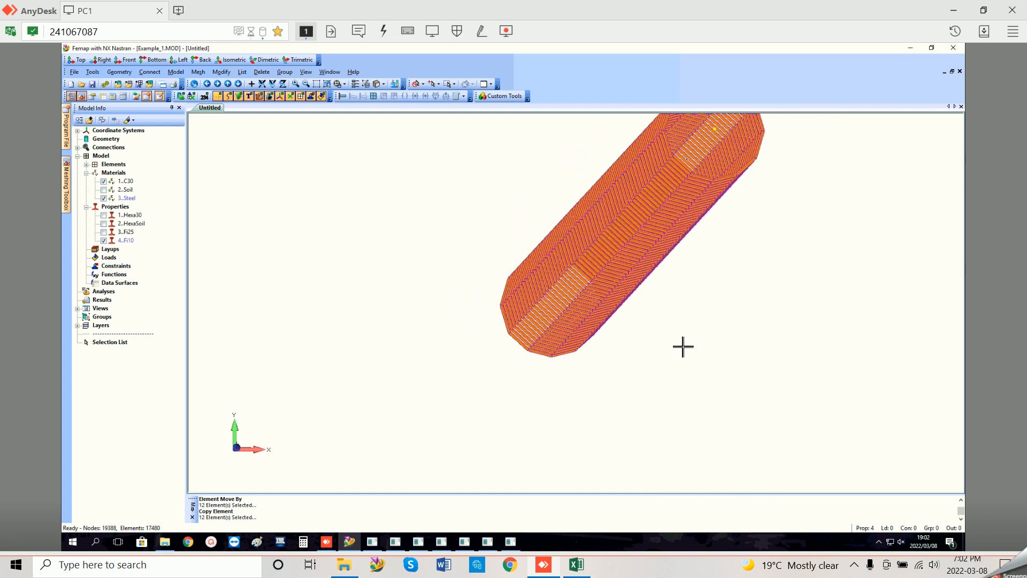
{"action": "left_click", "coordinate": [104, 231]}
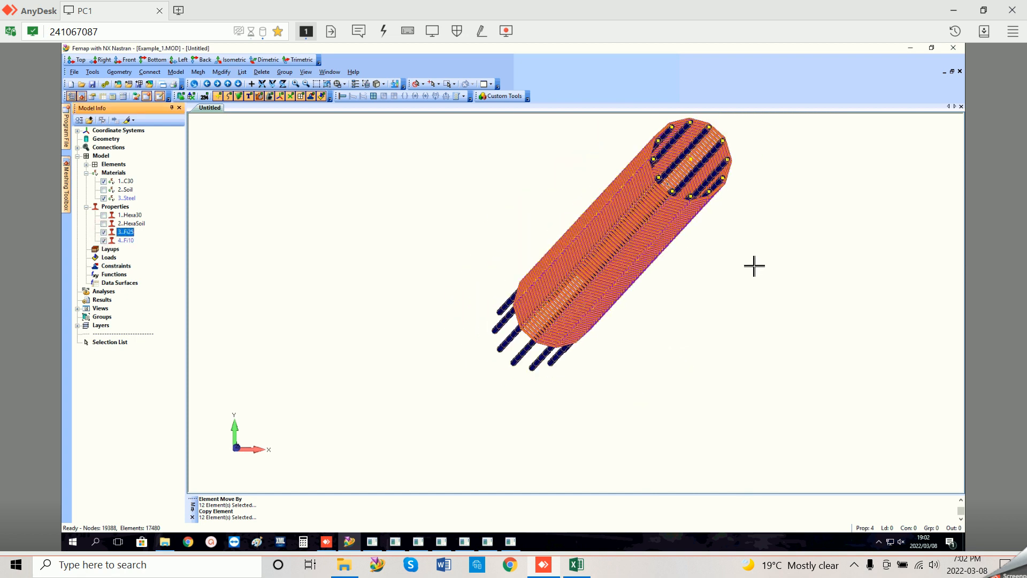
{"action": "scroll", "coordinate": [709, 295], "scroll_direction": "up", "scroll_amount": 5}
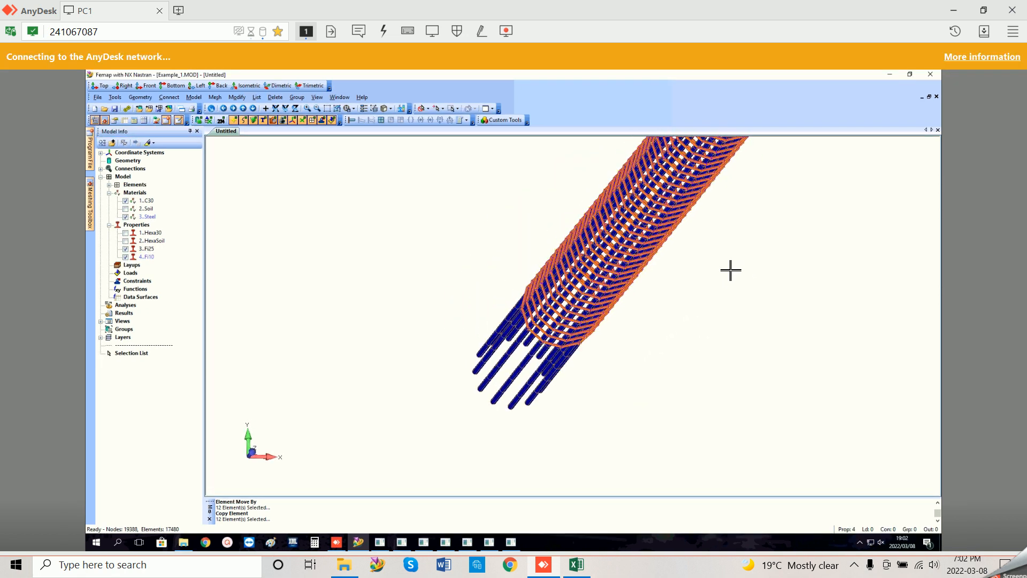
{"action": "mouse_move", "coordinate": [736, 265]}
{"action": "middle_mouse_down"}
{"action": "mouse_move", "coordinate": [750, 254]}
{"action": "mouse_move", "coordinate": [732, 268]}
{"action": "middle_mouse_up"}
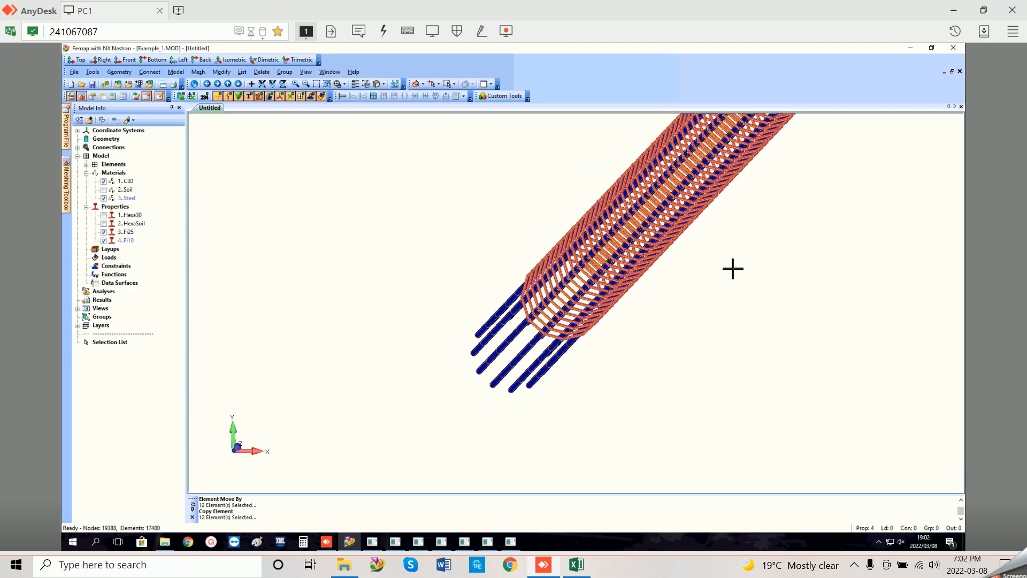
Step: Undo the stirrup copies and the ring's move, and return to the XY top view
{"action": "key", "text": "ctrl+z"}
{"action": "key", "text": "ctrl+z"}
{"action": "key", "text": "ctrl+z"}
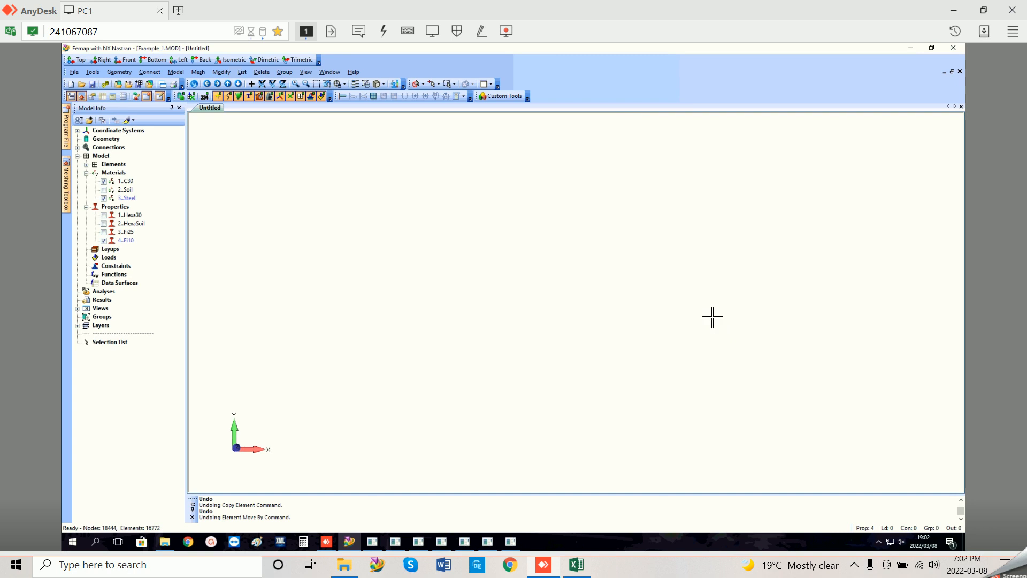
{"action": "key", "text": "ctrl+r"}
{"action": "left_click", "coordinate": [528, 503]}
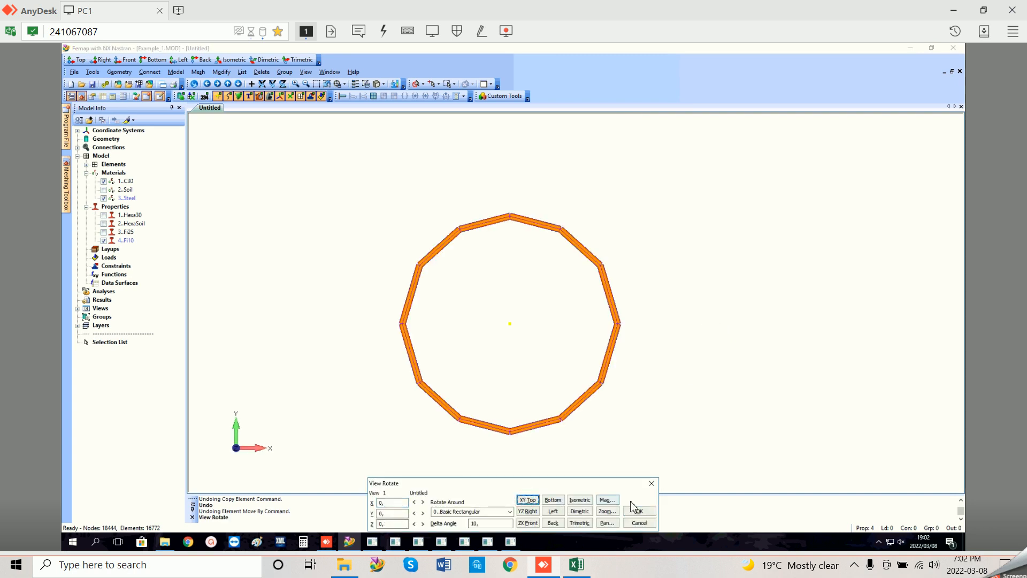
{"action": "left_click", "coordinate": [639, 511]}
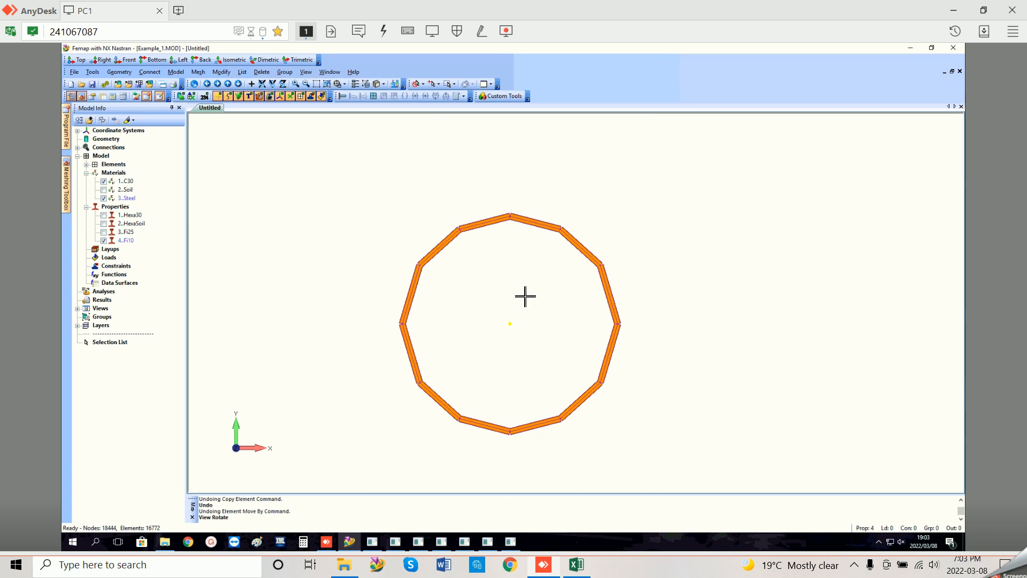
{"action": "left_click", "coordinate": [198, 71]}
{"action": "mouse_move", "coordinate": [227, 197]}
{"action": "left_click", "coordinate": [292, 201]}
{"action": "left_click", "coordinate": [534, 425]}
{"action": "right_click", "coordinate": [623, 505]}
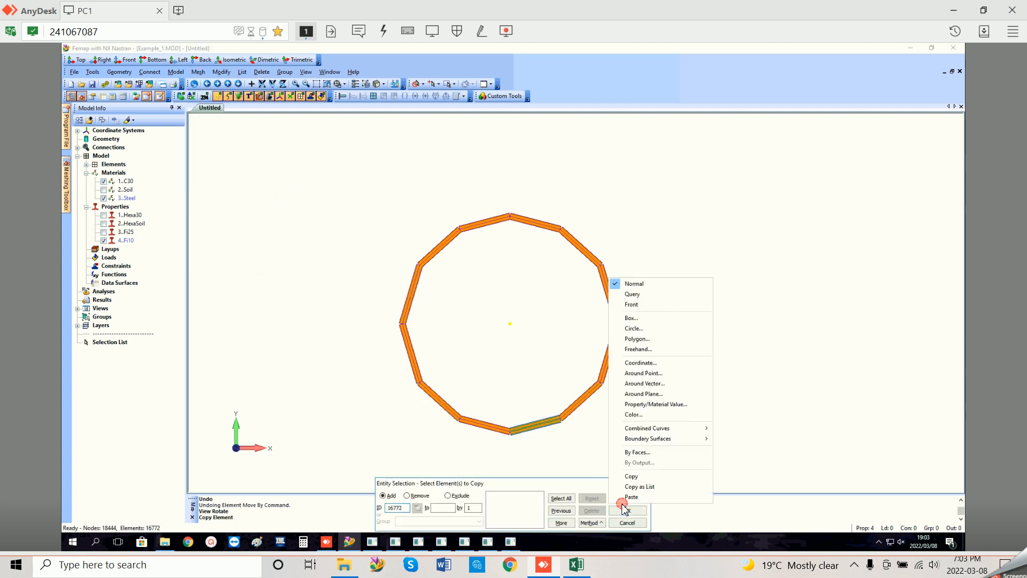
{"action": "left_click", "coordinate": [635, 319]}
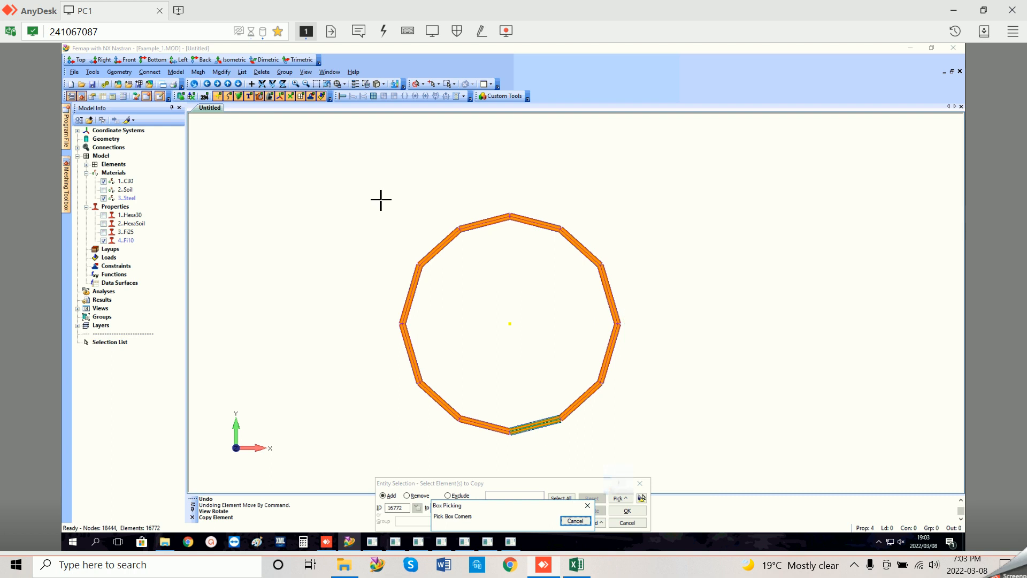
{"action": "left_click", "coordinate": [587, 505]}
{"action": "left_click", "coordinate": [640, 483]}
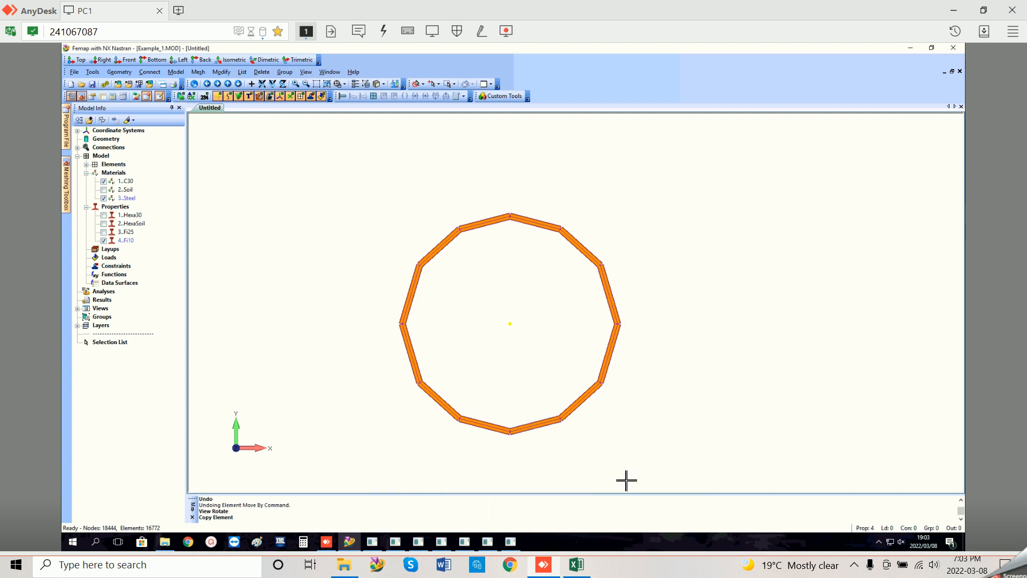
Step: Zoom in on the stirrup ring in the ZX front view and briefly show the Hexa30 pile mesh to compare their heights
{"action": "key", "text": "F8"}
{"action": "left_click", "coordinate": [537, 523]}
{"action": "left_click", "coordinate": [639, 511]}
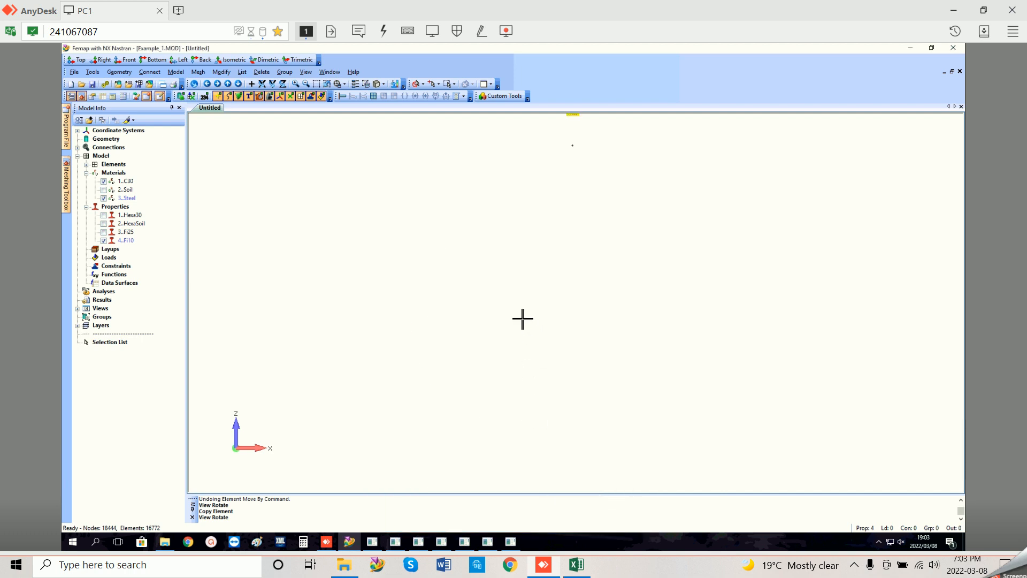
{"action": "left_click", "coordinate": [317, 84]}
{"action": "left_click", "coordinate": [543, 172]}
{"action": "left_click", "coordinate": [622, 216]}
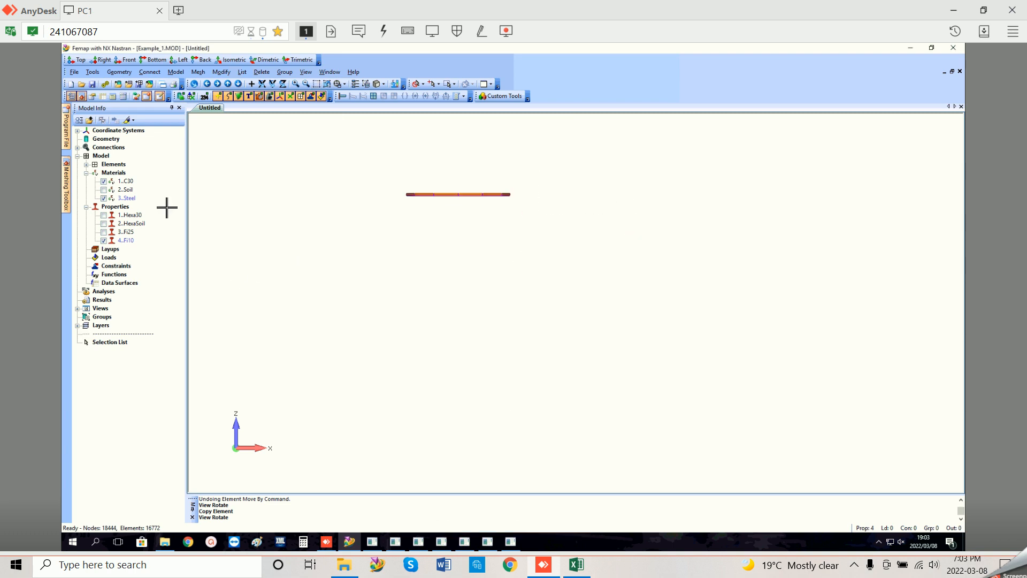
{"action": "left_click", "coordinate": [104, 217]}
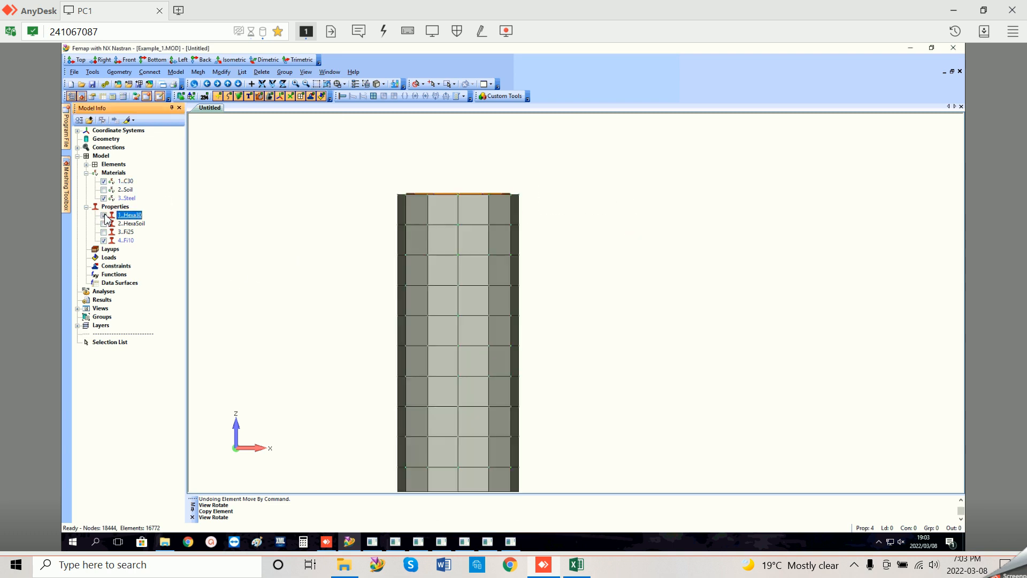
{"action": "left_click", "coordinate": [105, 216]}
Step: In the front view, box-select all the stirrup ring elements for a move along a vector
{"action": "left_click", "coordinate": [222, 71]}
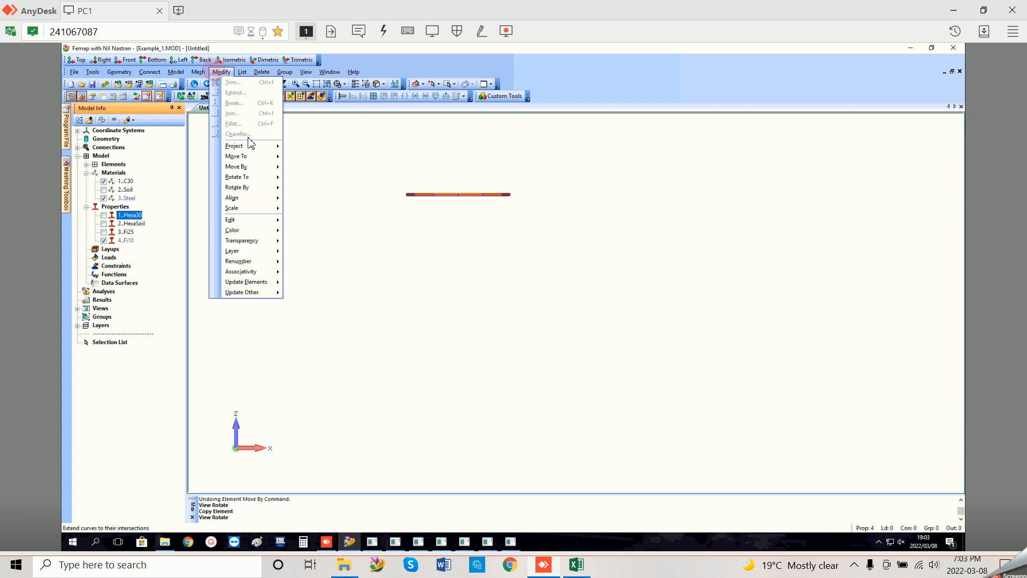
{"action": "mouse_move", "coordinate": [249, 168]}
{"action": "left_click", "coordinate": [323, 247]}
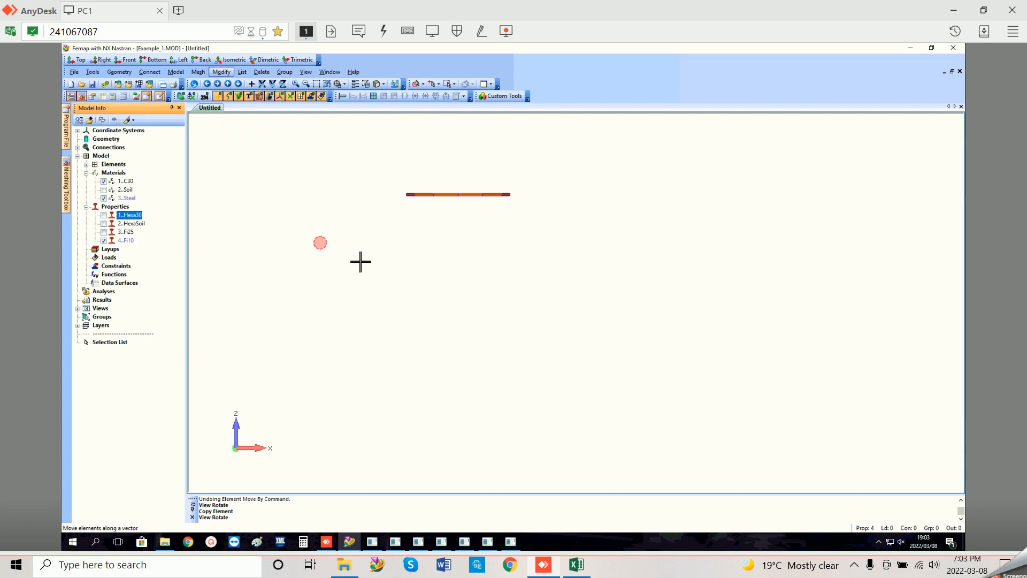
{"action": "left_click", "coordinate": [619, 498]}
{"action": "left_click", "coordinate": [631, 326]}
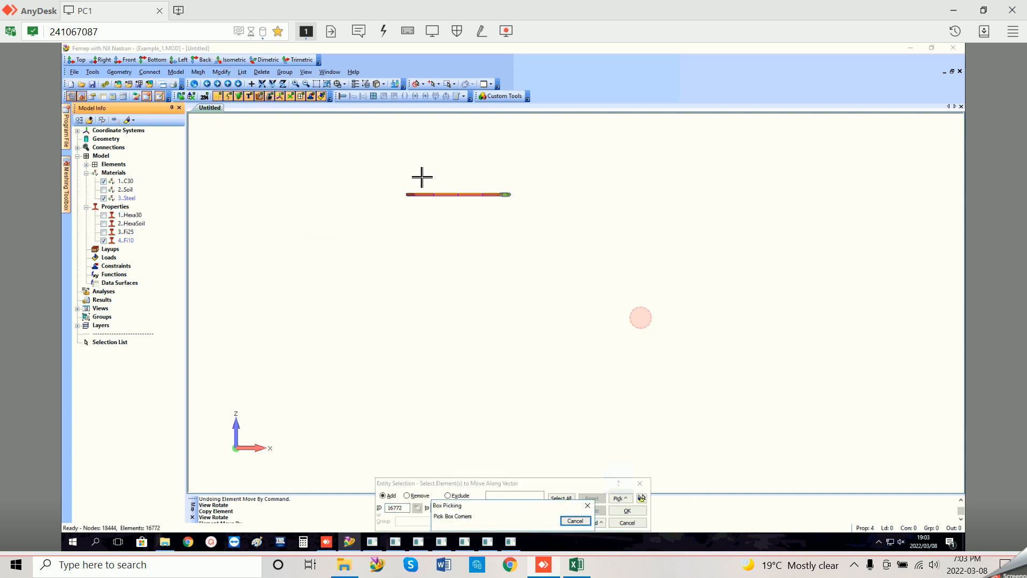
{"action": "left_click_drag", "start_coordinate": [399, 179], "coordinate": [546, 216]}
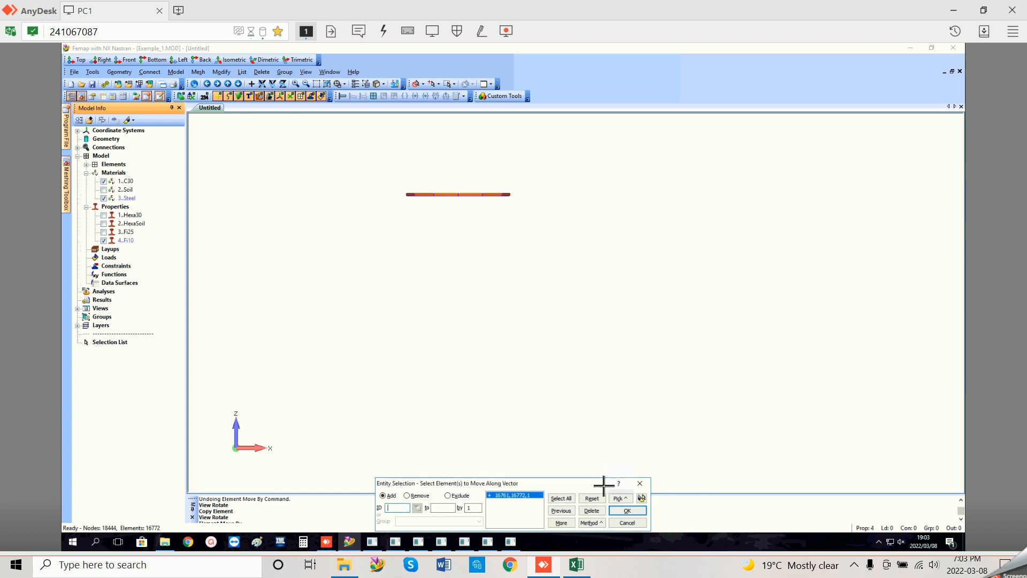
{"action": "left_click", "coordinate": [630, 511]}
Step: Move the stirrup ring 0.05 along the negative Z axis
{"action": "left_click", "coordinate": [559, 507]}
{"action": "left_click", "coordinate": [466, 508]}
{"action": "left_click", "coordinate": [569, 522]}
{"action": "key", "text": "BackSpace"}
{"action": "key", "text": "BackSpace"}
{"action": "type", "text": "0.05"}
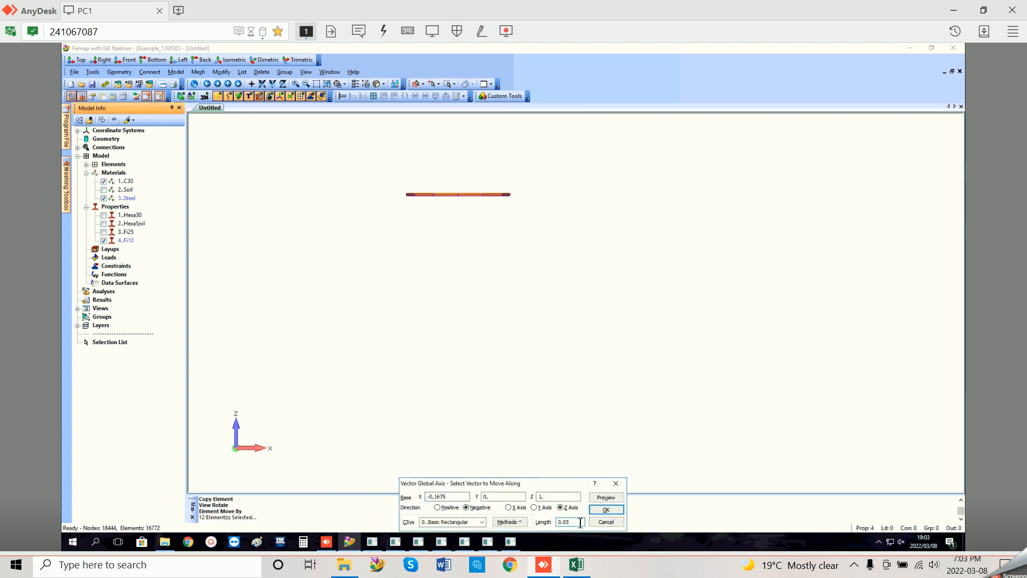
{"action": "left_click", "coordinate": [608, 511]}
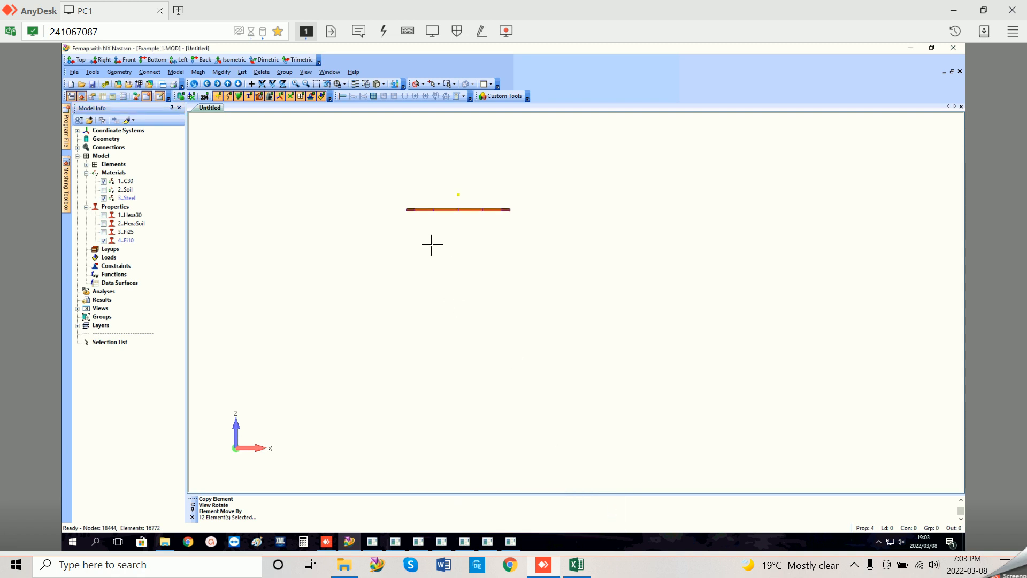
Step: Check the ring's position against the Hexa30 pile mesh in a wireframe display, and hide the mesh again
{"action": "left_click", "coordinate": [105, 182]}
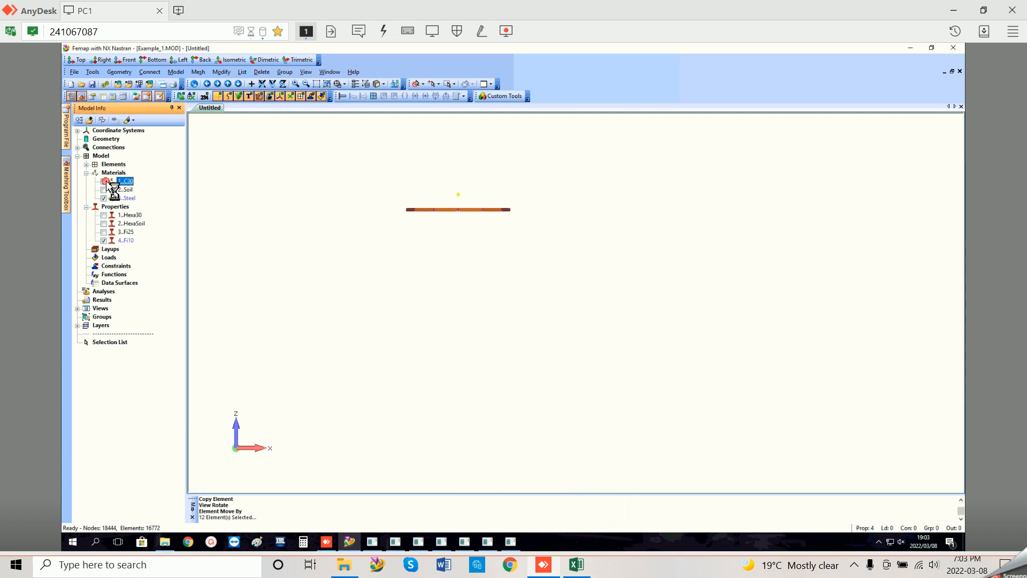
{"action": "left_click", "coordinate": [104, 215]}
{"action": "left_click", "coordinate": [381, 84]}
{"action": "left_click", "coordinate": [397, 94]}
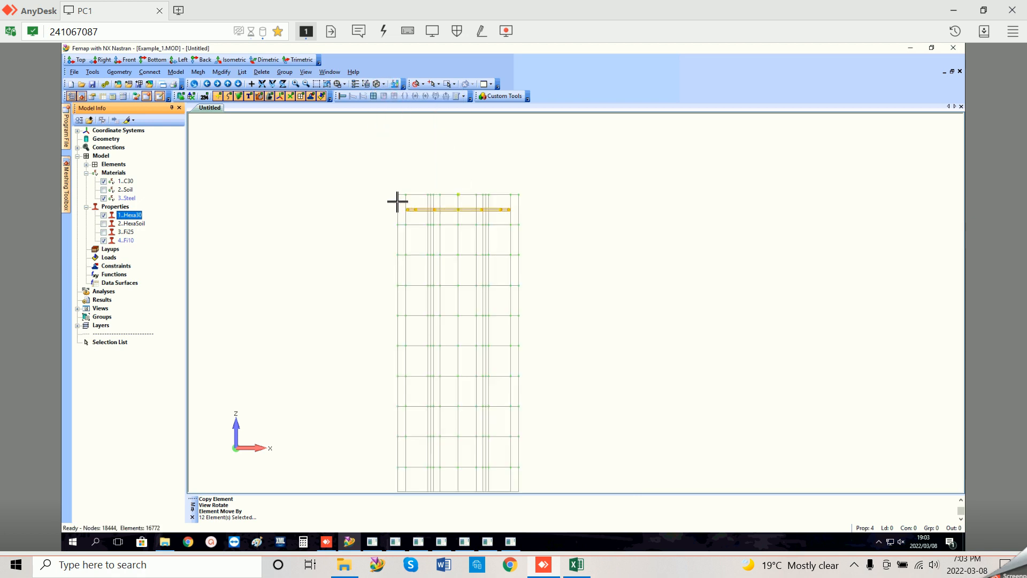
{"action": "left_click", "coordinate": [104, 215]}
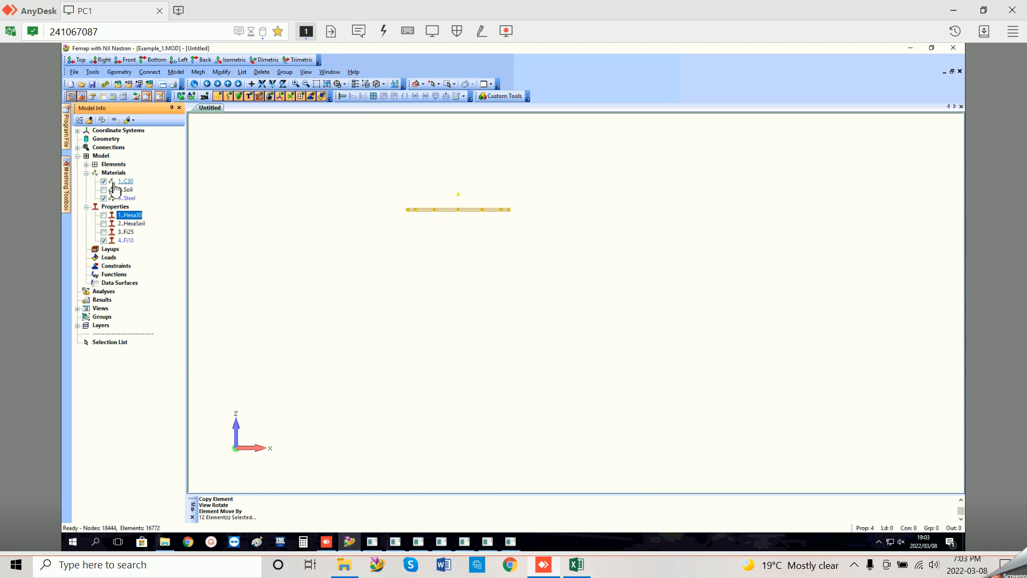
Step: Box-select all the elements of the stirrup ring for an element copy
{"action": "left_click", "coordinate": [197, 71]}
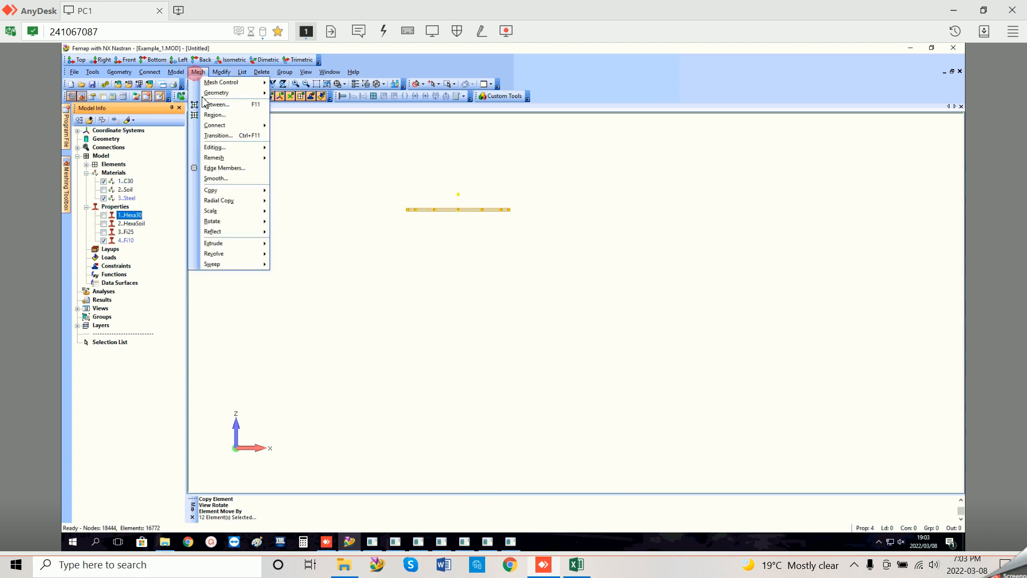
{"action": "mouse_move", "coordinate": [236, 190]}
{"action": "left_click", "coordinate": [296, 202]}
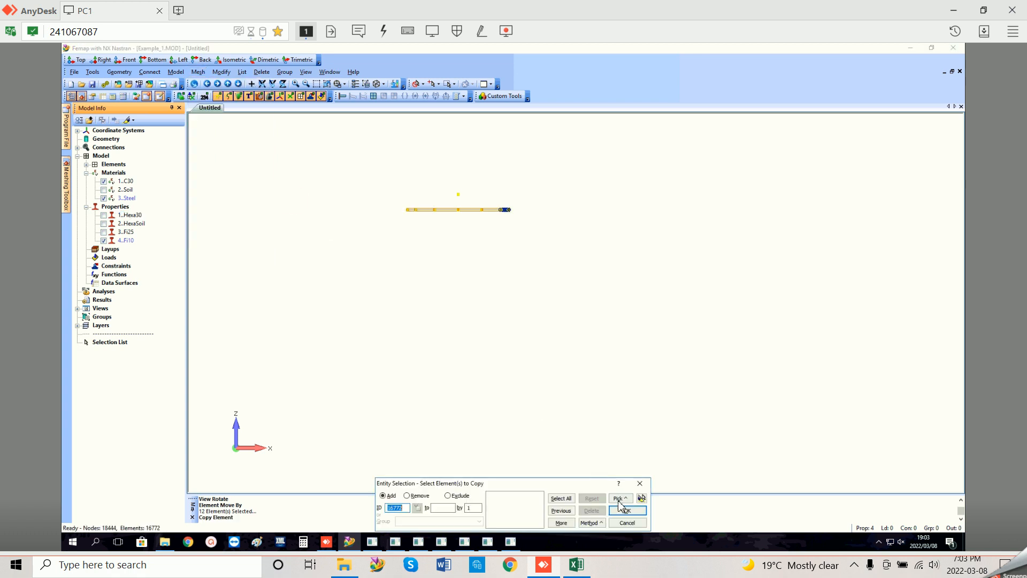
{"action": "left_click", "coordinate": [592, 523]}
{"action": "left_click", "coordinate": [631, 318]}
{"action": "left_click_drag", "start_coordinate": [526, 223], "coordinate": [395, 203]}
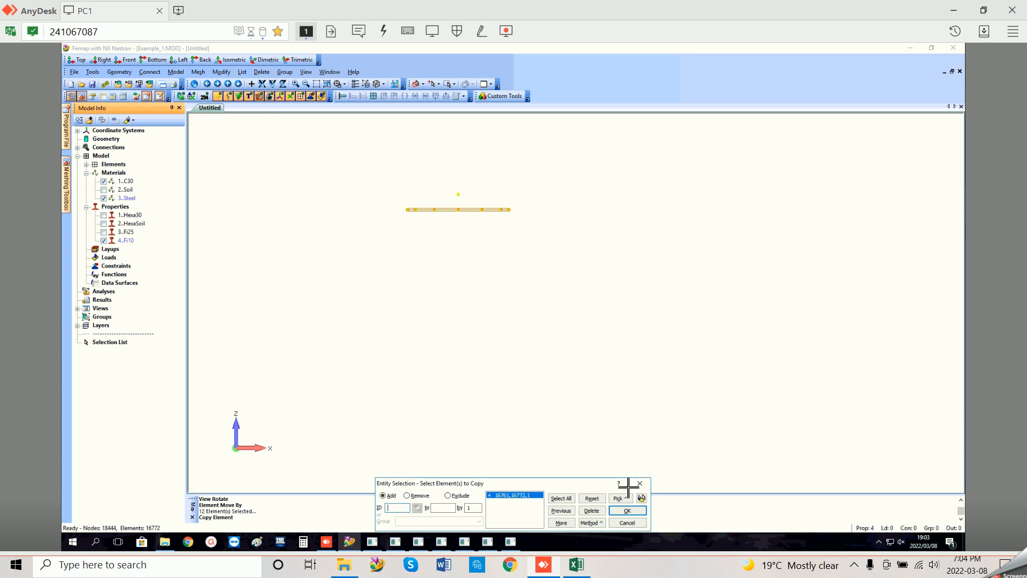
{"action": "left_click", "coordinate": [626, 512]}
Step: Copy the stirrup ring with 59 repetitions, spaced 0.1 along the negative Z axis
{"action": "double_click", "coordinate": [619, 484]}
{"action": "type", "text": "59"}
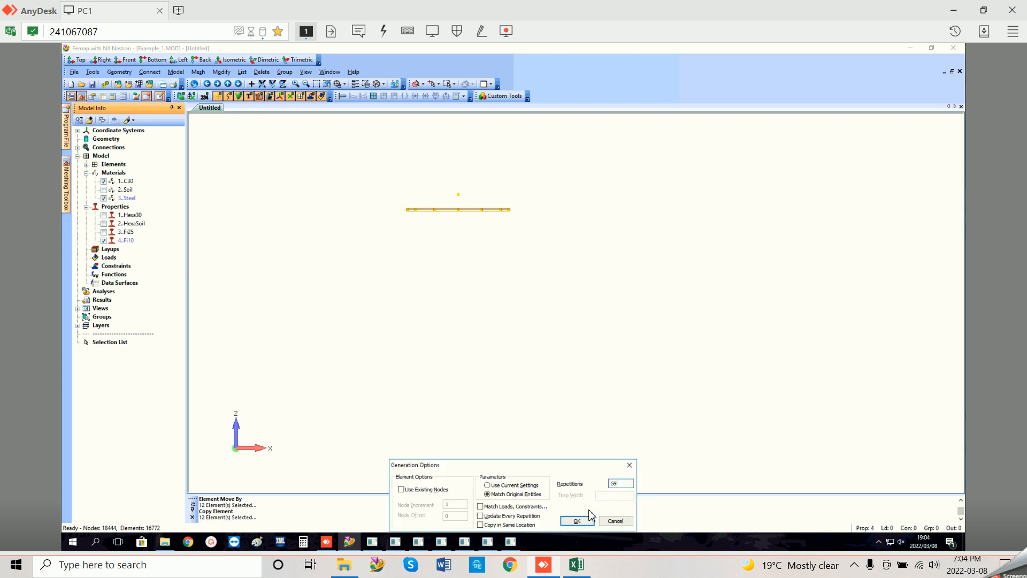
{"action": "left_click", "coordinate": [576, 521]}
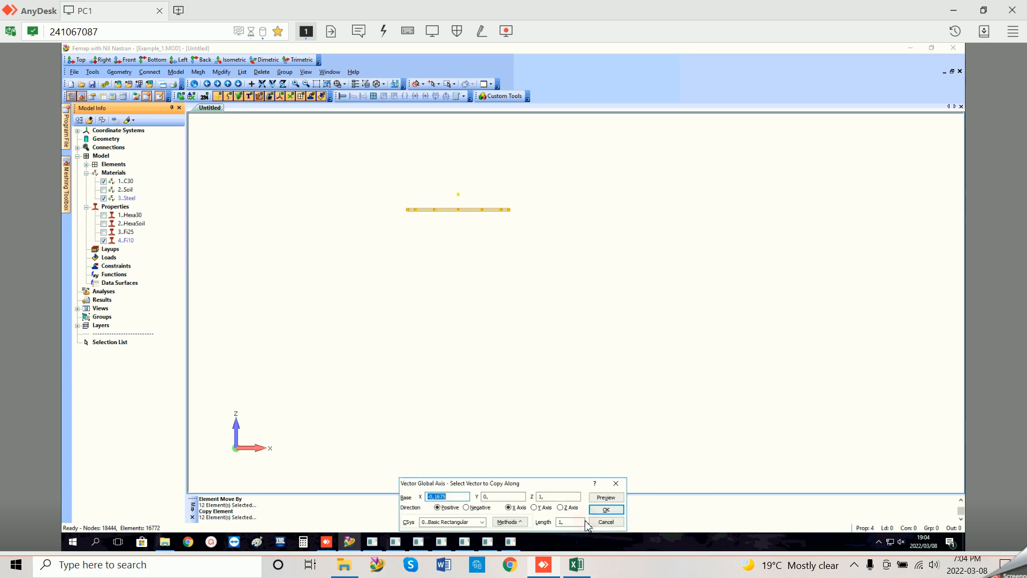
{"action": "left_click", "coordinate": [560, 507]}
{"action": "left_click", "coordinate": [467, 507]}
{"action": "double_click", "coordinate": [570, 522]}
{"action": "type", "text": "0,"}
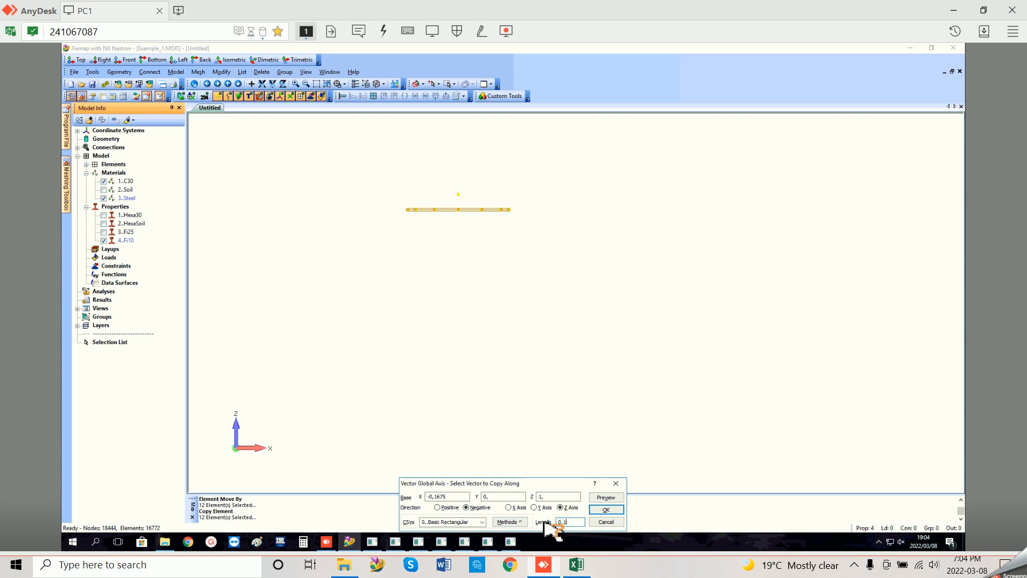
{"action": "type", "text": "1"}
{"action": "key", "text": "Return"}
{"action": "scroll", "coordinate": [591, 383], "scroll_direction": "up", "scroll_amount": 2}
{"action": "scroll", "coordinate": [582, 398], "scroll_direction": "down", "scroll_amount": 4}
{"action": "scroll", "coordinate": [571, 399], "scroll_direction": "down", "scroll_amount": 7}
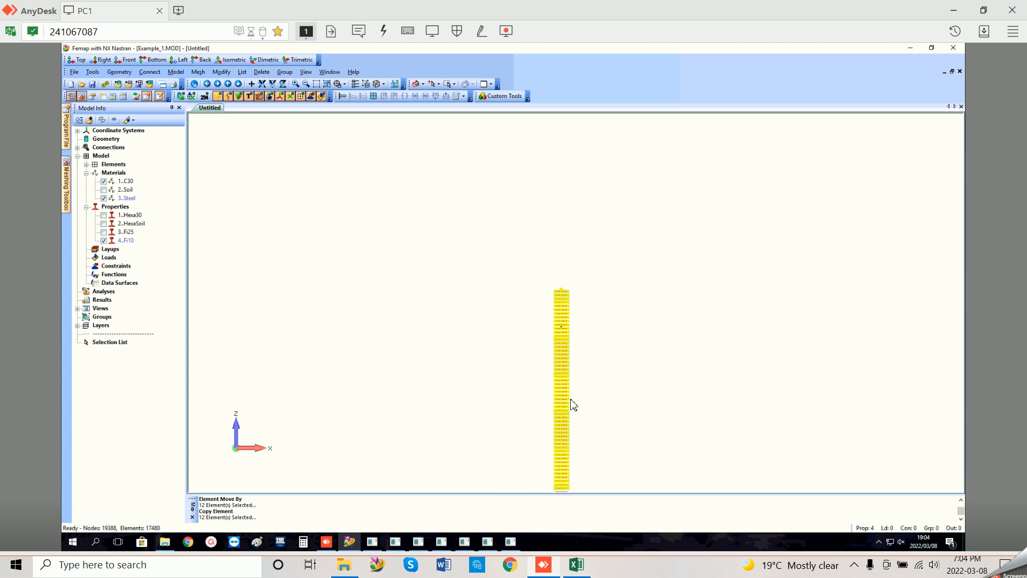
Step: Display the Hexa30 pile mesh and compare its length with that of the copied stirrups
{"action": "left_click", "coordinate": [104, 215]}
{"action": "left_click", "coordinate": [104, 215]}
{"action": "left_click", "coordinate": [316, 84]}
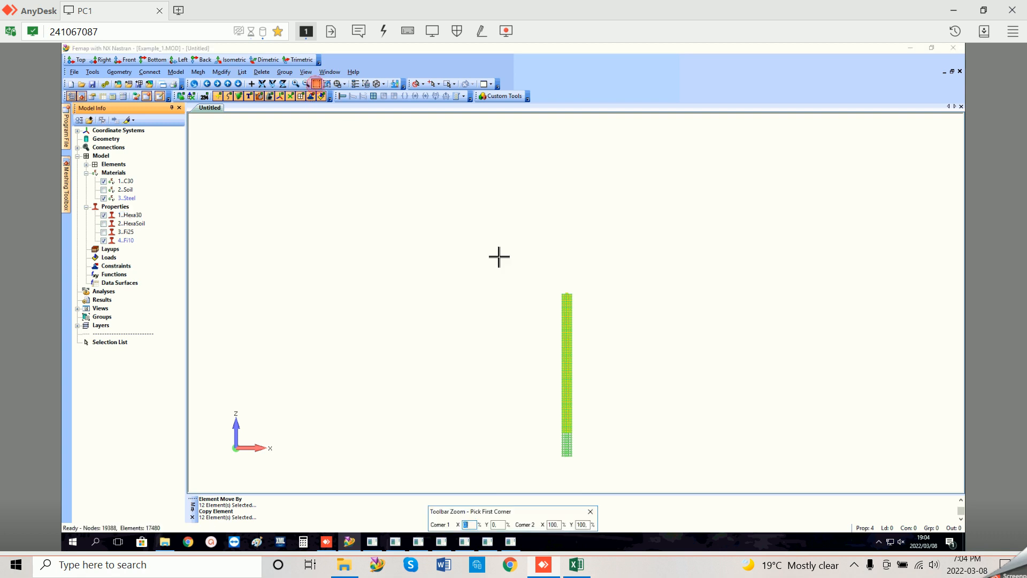
{"action": "left_click", "coordinate": [522, 275]}
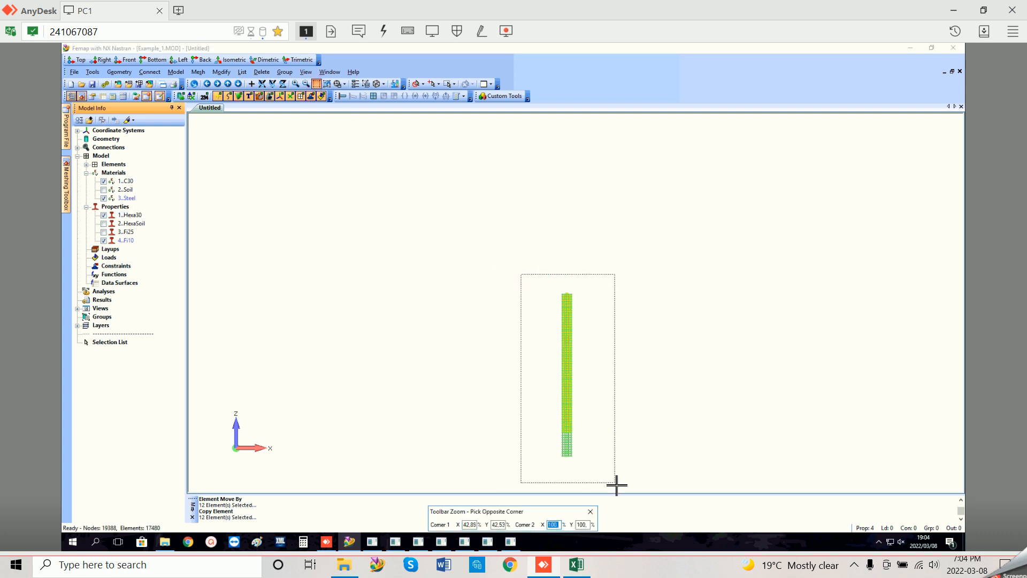
{"action": "left_click", "coordinate": [616, 484]}
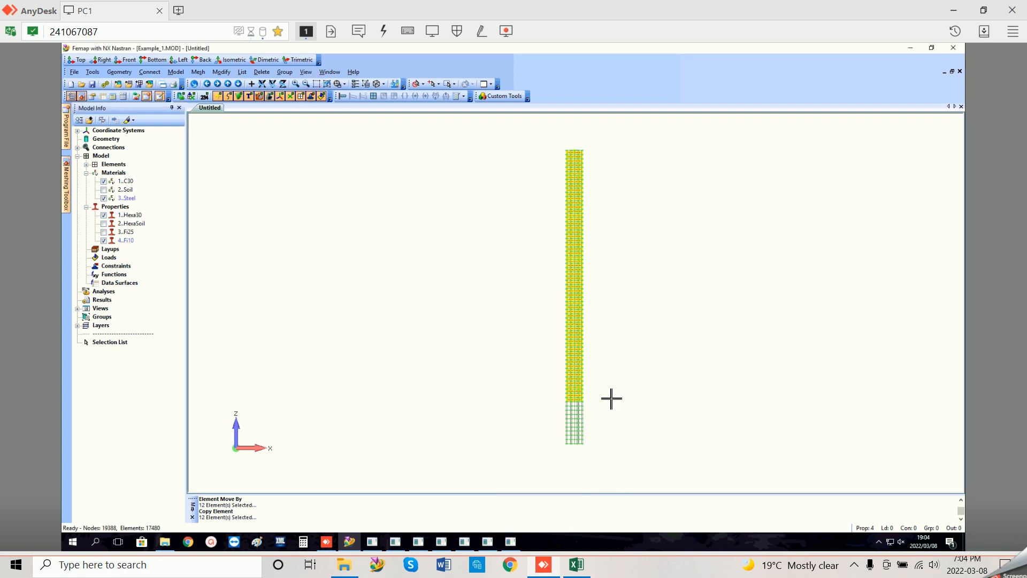
{"action": "scroll", "coordinate": [527, 269], "scroll_direction": "up", "scroll_amount": 2}
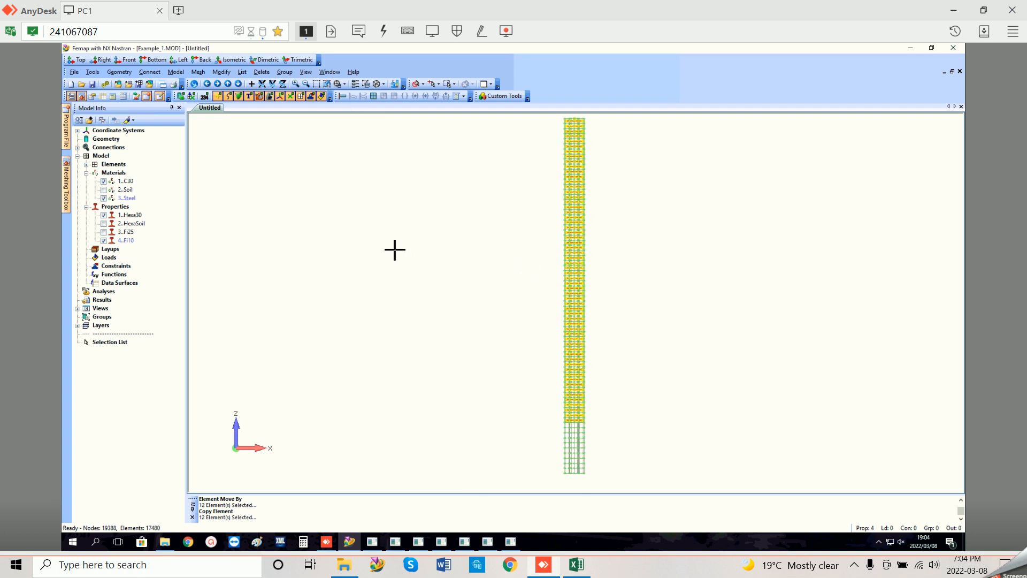
Step: Undo the stirrup copy, and hide the Hexa30 mesh and the C30 material after a brief check of the ring
{"action": "key", "text": "ctrl+z"}
{"action": "key", "text": "ctrl+z"}
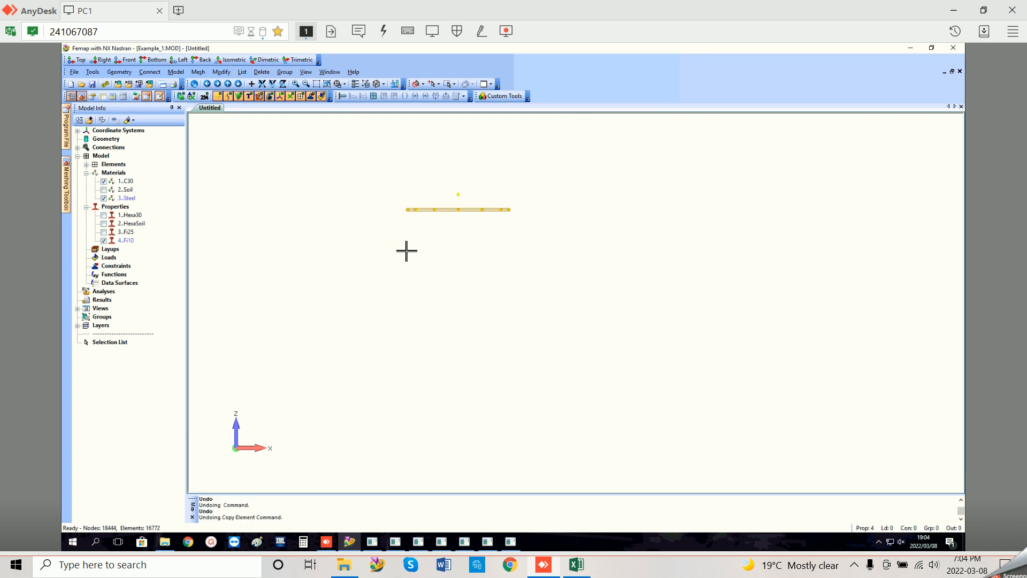
{"action": "left_click", "coordinate": [104, 224]}
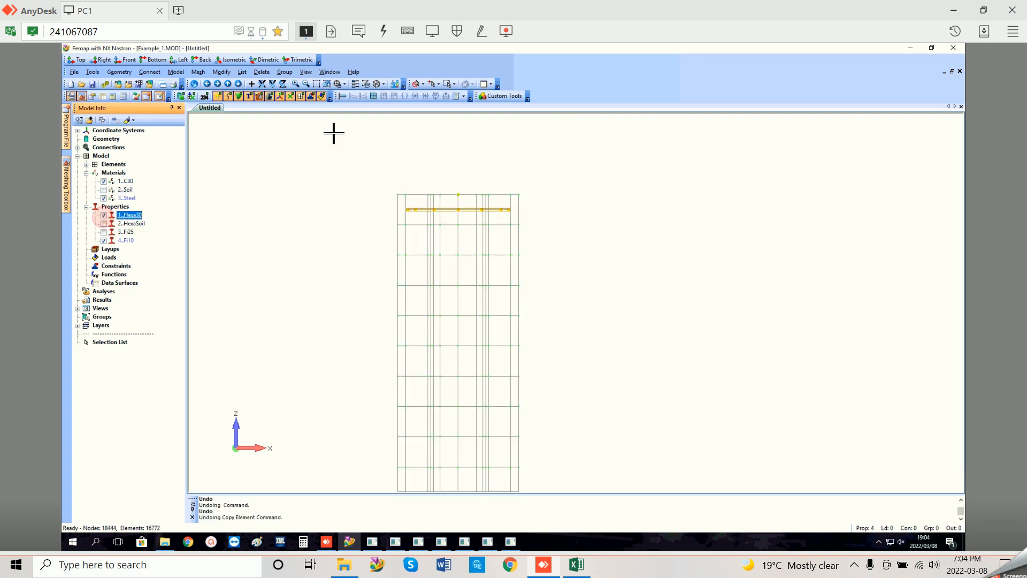
{"action": "left_click", "coordinate": [107, 215]}
{"action": "left_click", "coordinate": [103, 215]}
{"action": "left_click", "coordinate": [104, 182]}
Step: Select the whole stirrup ring with a box for a new element copy
{"action": "left_click", "coordinate": [201, 73]}
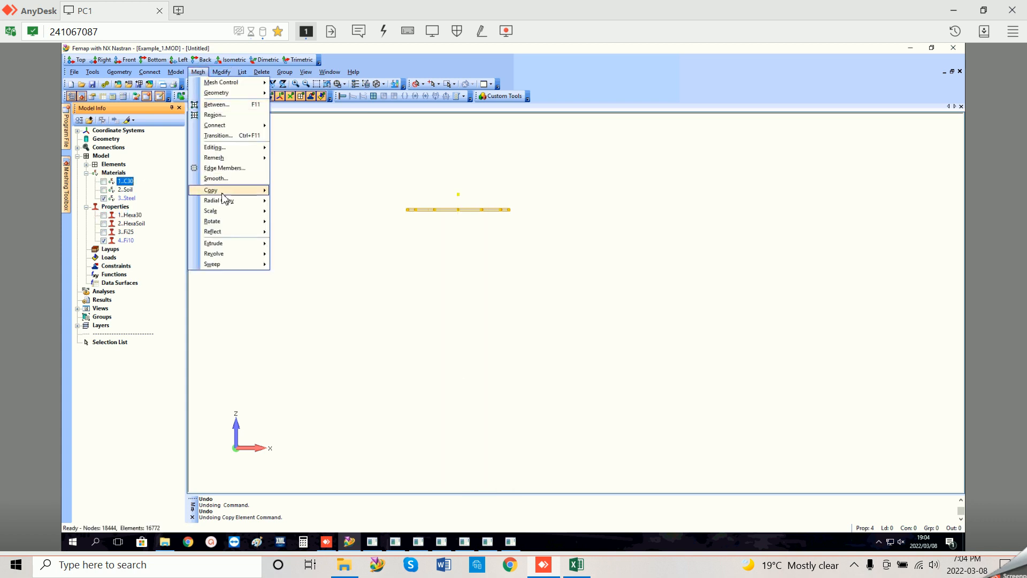
{"action": "left_click", "coordinate": [222, 192]}
{"action": "left_click", "coordinate": [313, 202]}
{"action": "left_click", "coordinate": [622, 498]}
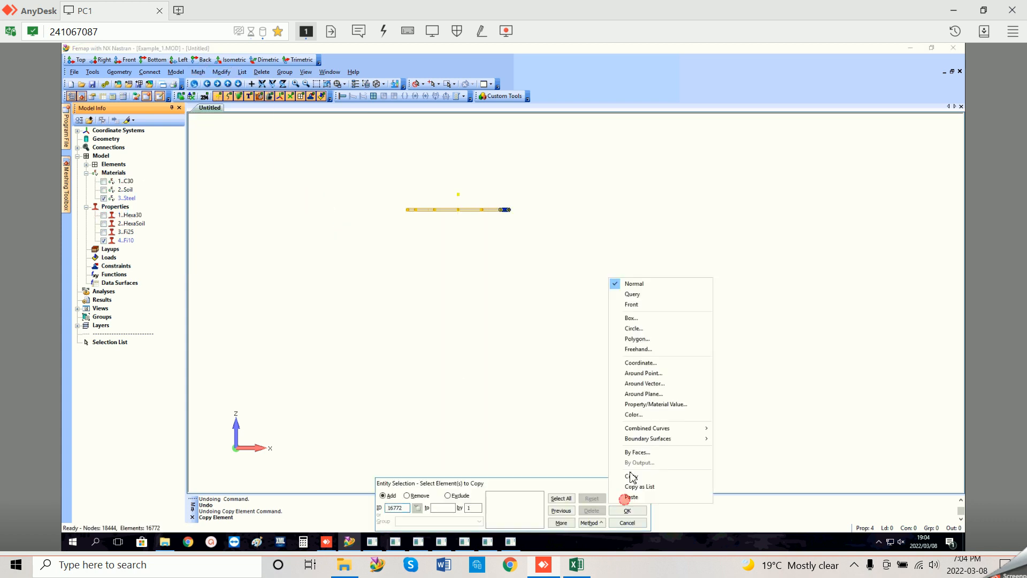
{"action": "left_click", "coordinate": [640, 316]}
{"action": "left_click_drag", "start_coordinate": [395, 199], "coordinate": [532, 219]}
{"action": "left_click", "coordinate": [627, 510]}
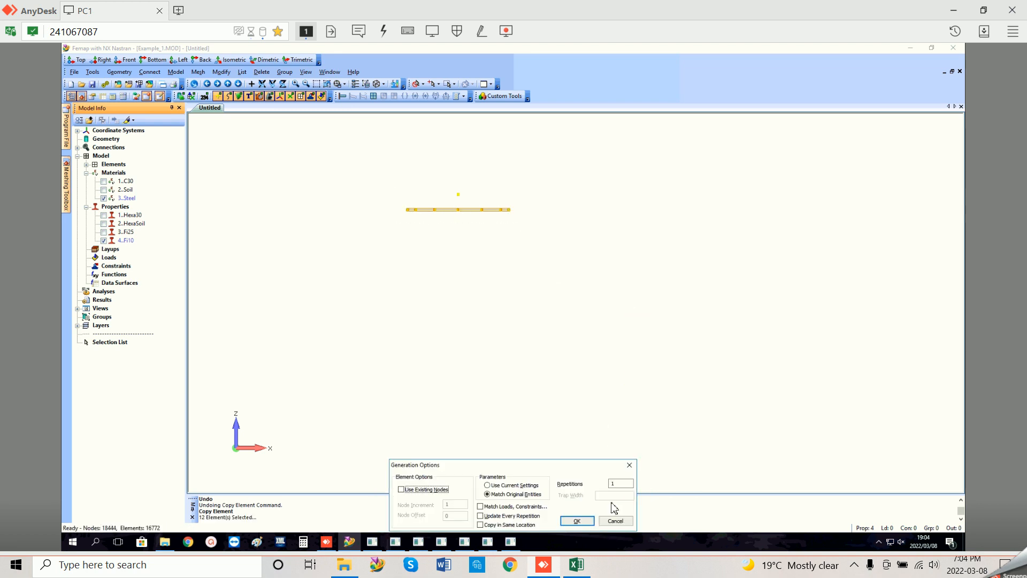
Step: Copy the stirrup ring repeatedly down the pile, spaced 0.1 along the negative Z axis
{"action": "double_click", "coordinate": [625, 483]}
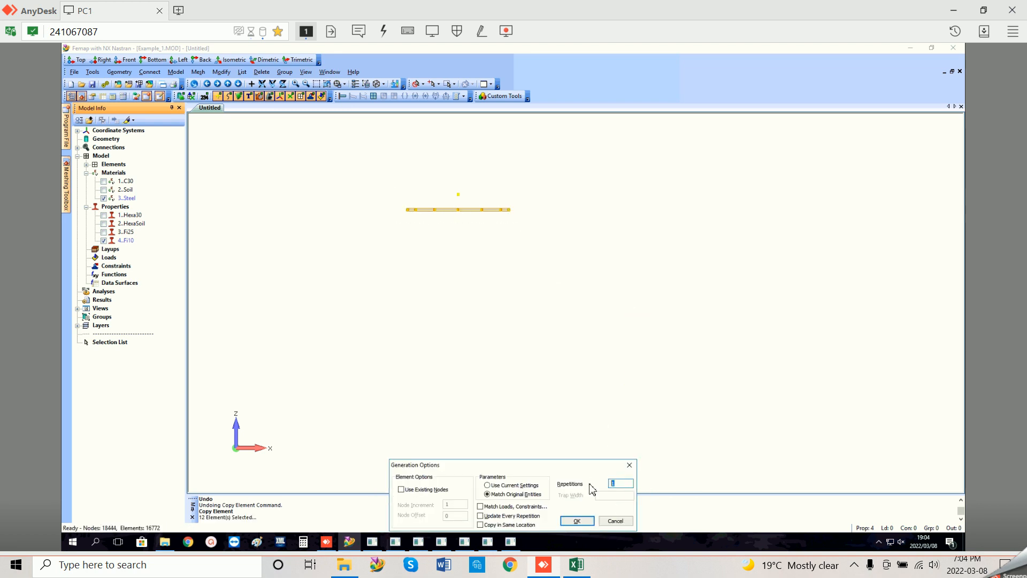
{"action": "left_click", "coordinate": [577, 520]}
{"action": "left_click", "coordinate": [571, 511]}
{"action": "left_click", "coordinate": [467, 507]}
{"action": "left_click", "coordinate": [565, 522]}
{"action": "type", "text": "0.1"}
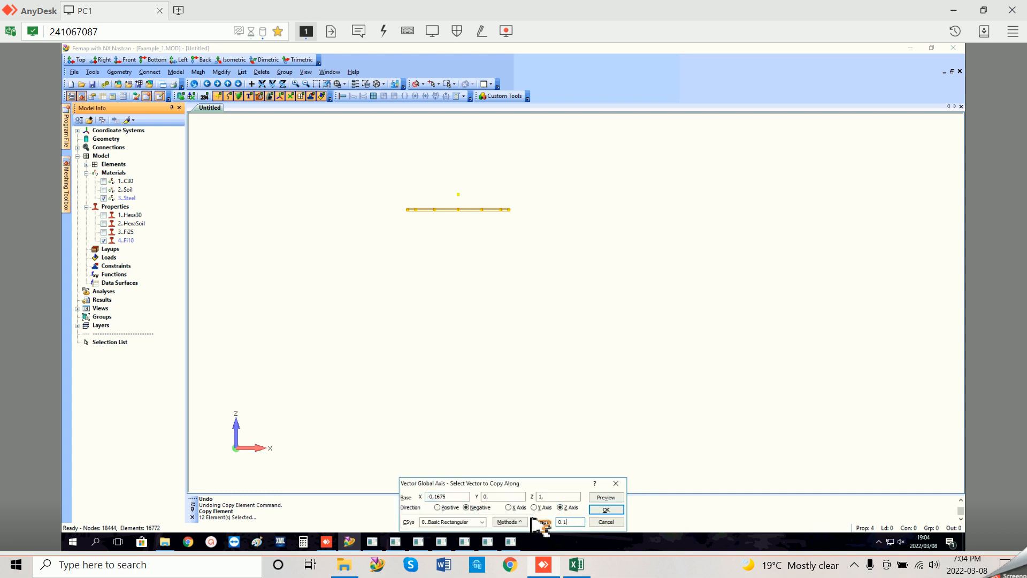
{"action": "key", "text": "Return"}
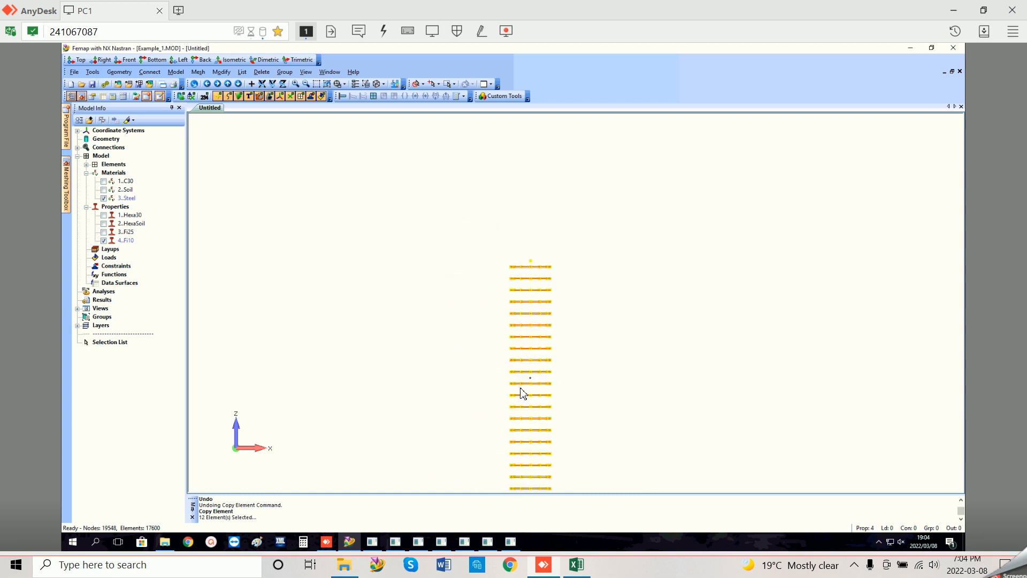
Step: Display the C30 material and Hexa30 mesh, and check the stirrup positions at both ends of the pile
{"action": "scroll", "coordinate": [556, 320], "scroll_direction": "up", "scroll_amount": 6}
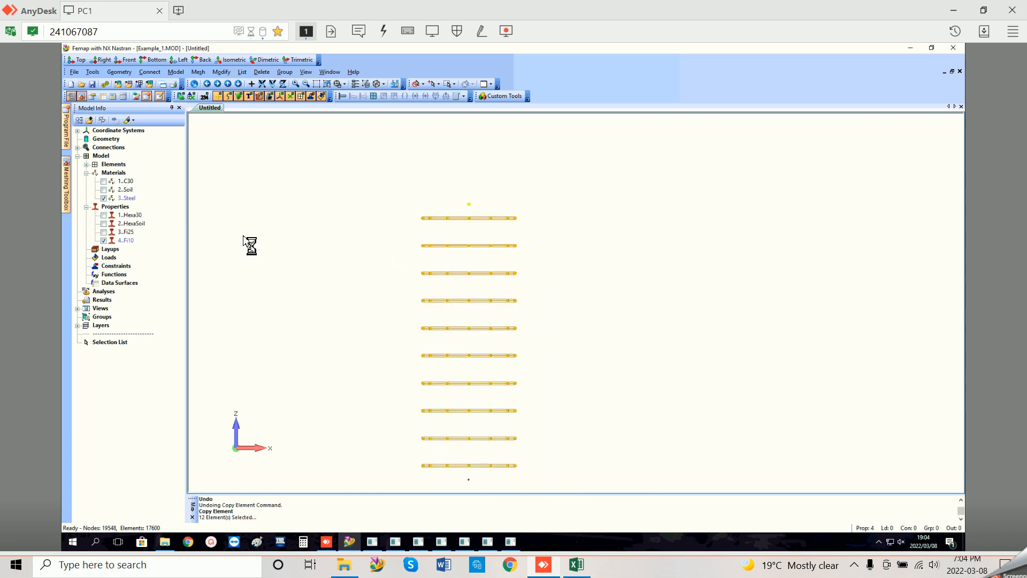
{"action": "left_click", "coordinate": [104, 181]}
{"action": "left_click", "coordinate": [104, 214]}
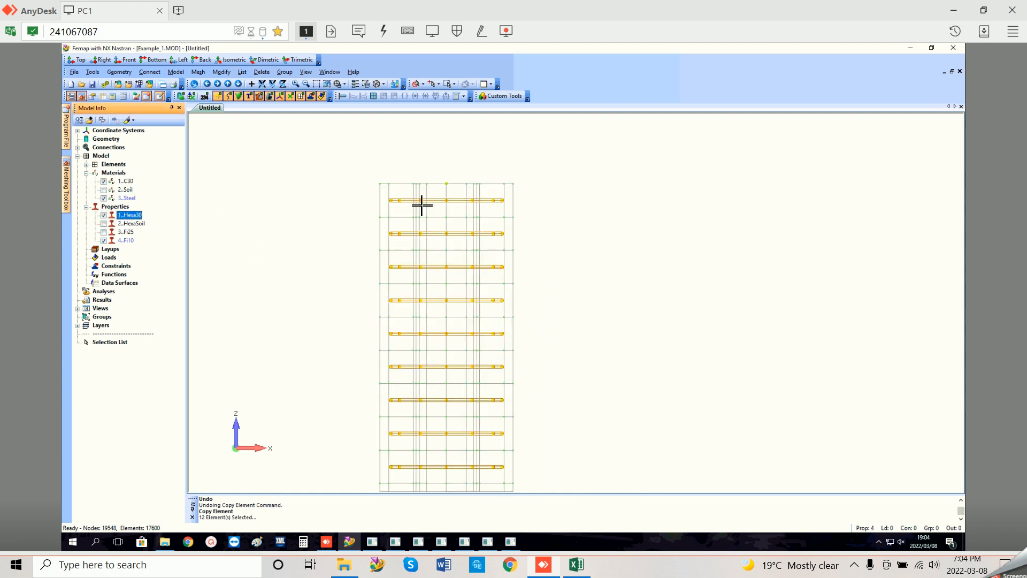
{"action": "scroll", "coordinate": [447, 328], "scroll_direction": "down", "scroll_amount": 5}
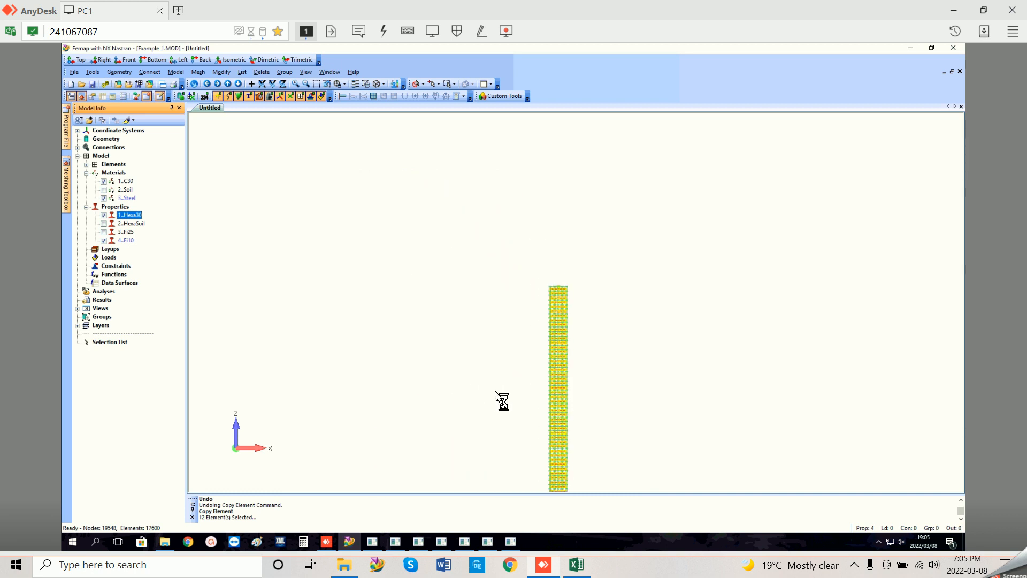
{"action": "left_click", "coordinate": [316, 83]}
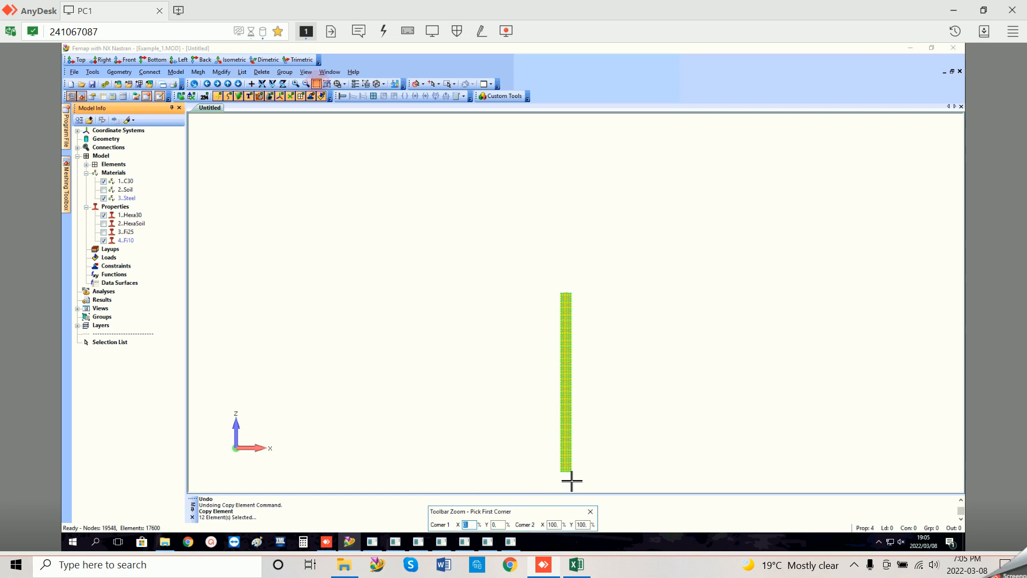
{"action": "left_click", "coordinate": [552, 467]}
{"action": "left_click", "coordinate": [592, 478]}
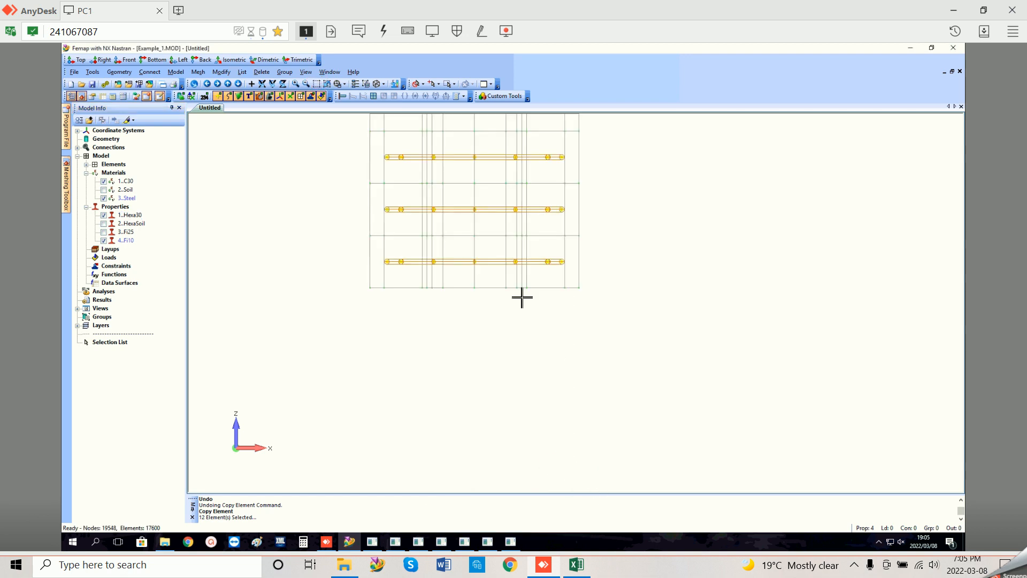
{"action": "scroll", "coordinate": [495, 271], "scroll_direction": "down", "scroll_amount": 8}
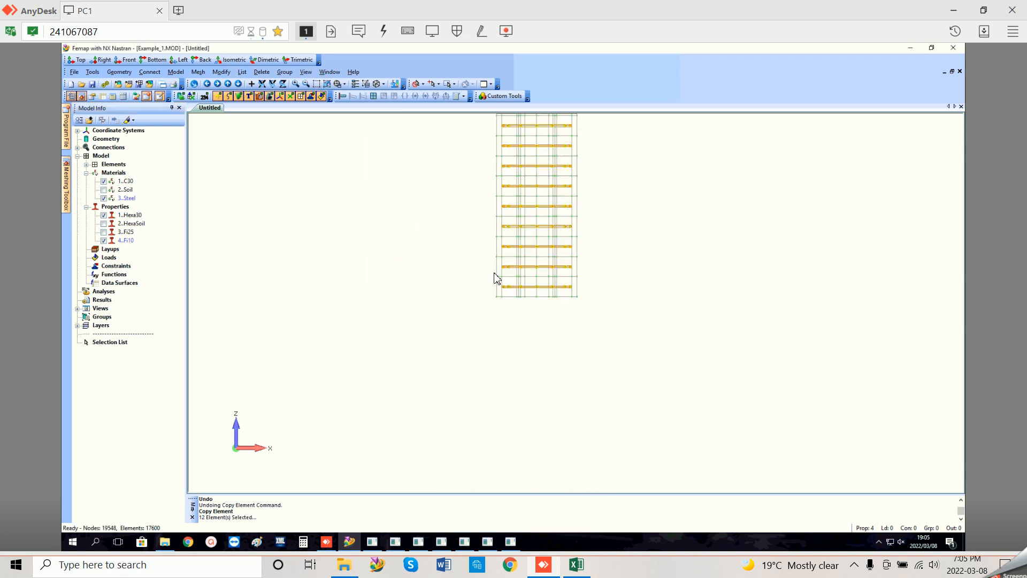
Step: Switch the model to a shaded display, hide the C30 material and Hexa30 mesh, and show the Fi25 bars with the stirrups
{"action": "left_click", "coordinate": [378, 83]}
{"action": "left_click", "coordinate": [390, 114]}
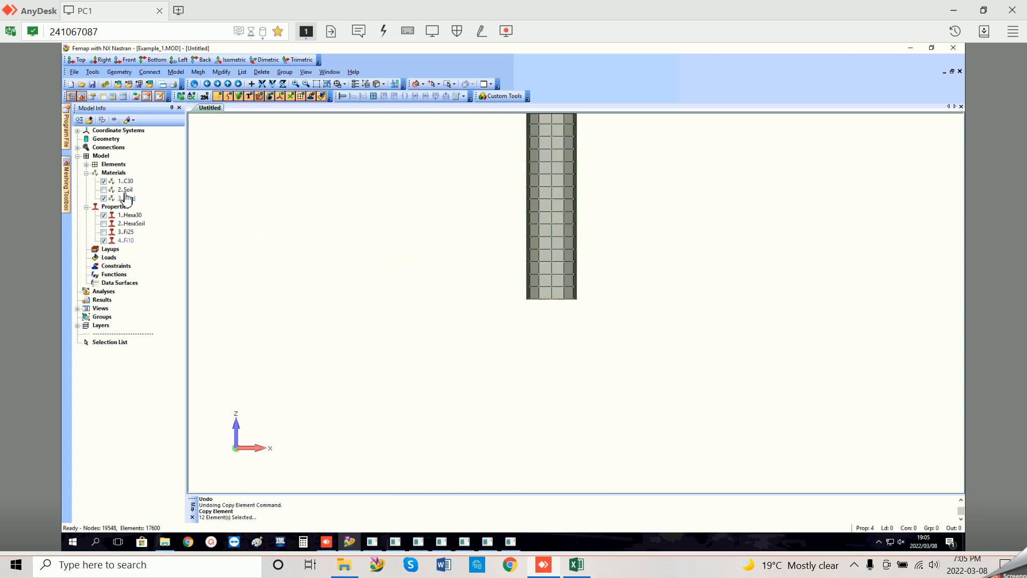
{"action": "left_click", "coordinate": [104, 180]}
{"action": "left_click", "coordinate": [103, 214]}
{"action": "left_click", "coordinate": [103, 231]}
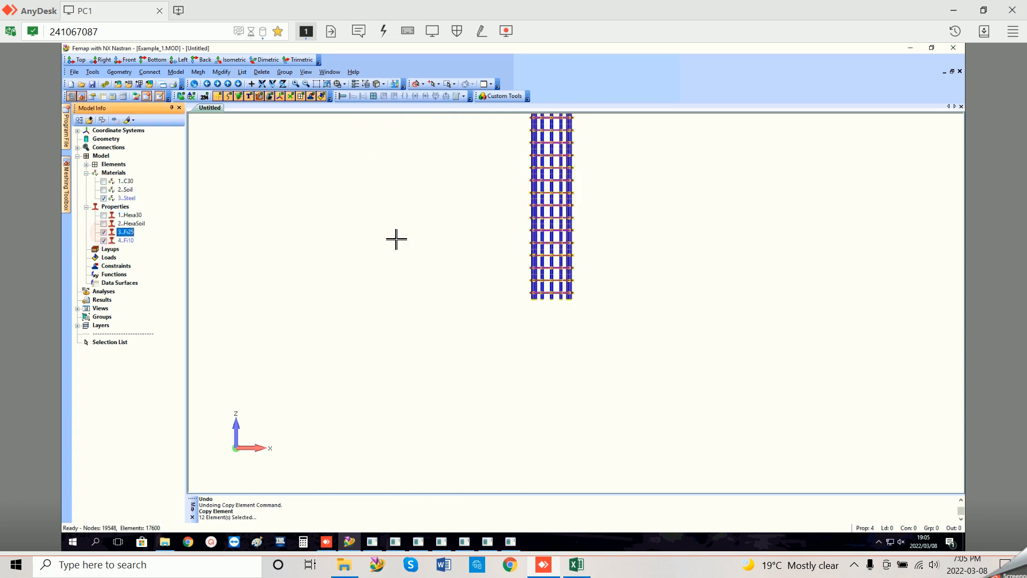
Step: Inspect the Fi25 and Fi10 reinforcement cage in the XY top view, briefly comparing it with the Hexa30 pile mesh
{"action": "mouse_move", "coordinate": [442, 275]}
{"action": "middle_mouse_down"}
{"action": "mouse_move", "coordinate": [447, 353]}
{"action": "mouse_move", "coordinate": [498, 243]}
{"action": "mouse_move", "coordinate": [491, 259]}
{"action": "mouse_move", "coordinate": [562, 322]}
{"action": "mouse_move", "coordinate": [605, 418]}
{"action": "middle_mouse_up"}
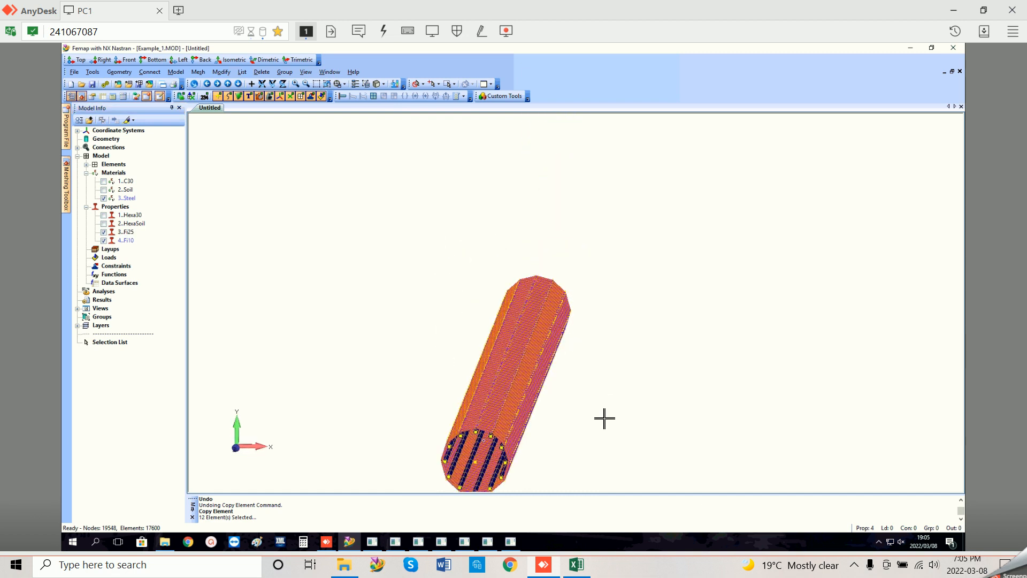
{"action": "key", "text": "F8"}
{"action": "left_click", "coordinate": [531, 501]}
{"action": "left_click", "coordinate": [641, 510]}
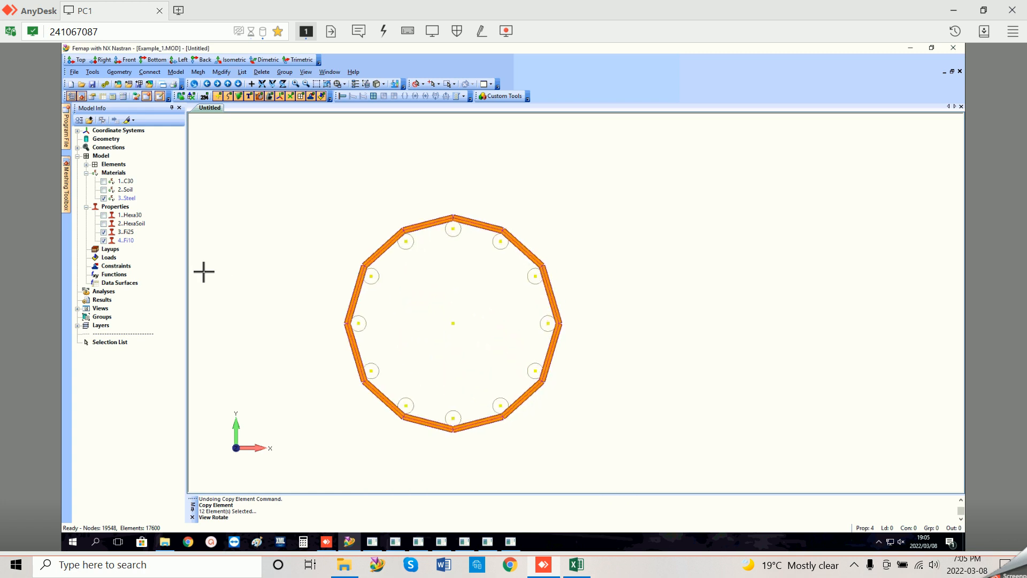
{"action": "left_click", "coordinate": [103, 182]}
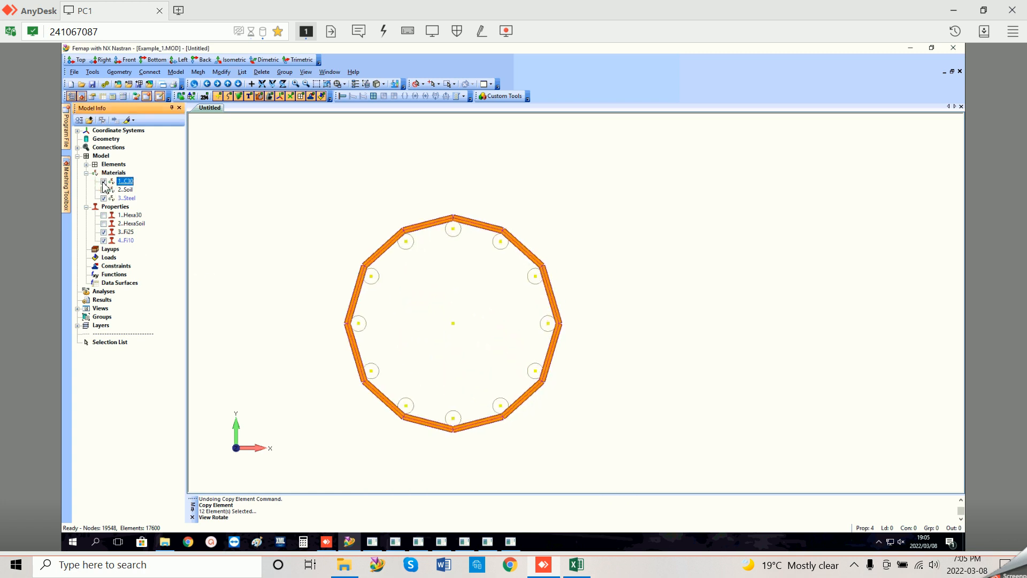
{"action": "left_click", "coordinate": [105, 216]}
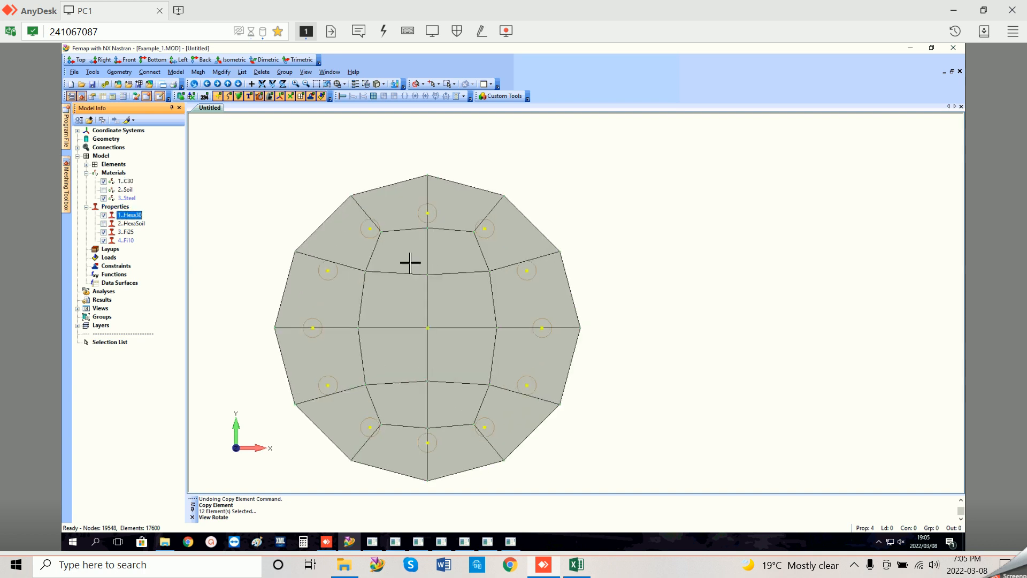
{"action": "left_click", "coordinate": [105, 215]}
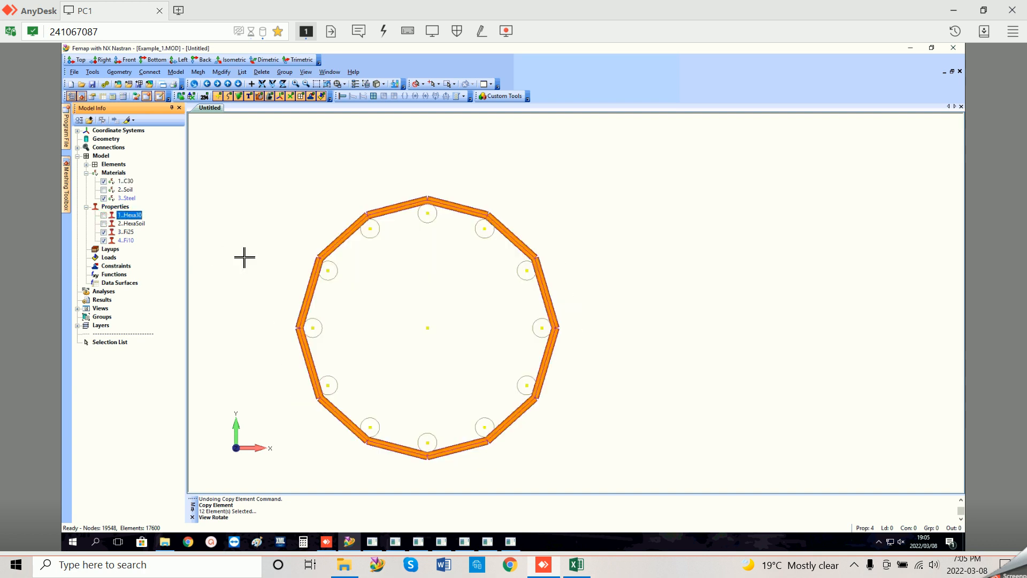
{"action": "middle_click_drag", "start_coordinate": [367, 283], "coordinate": [374, 287]}
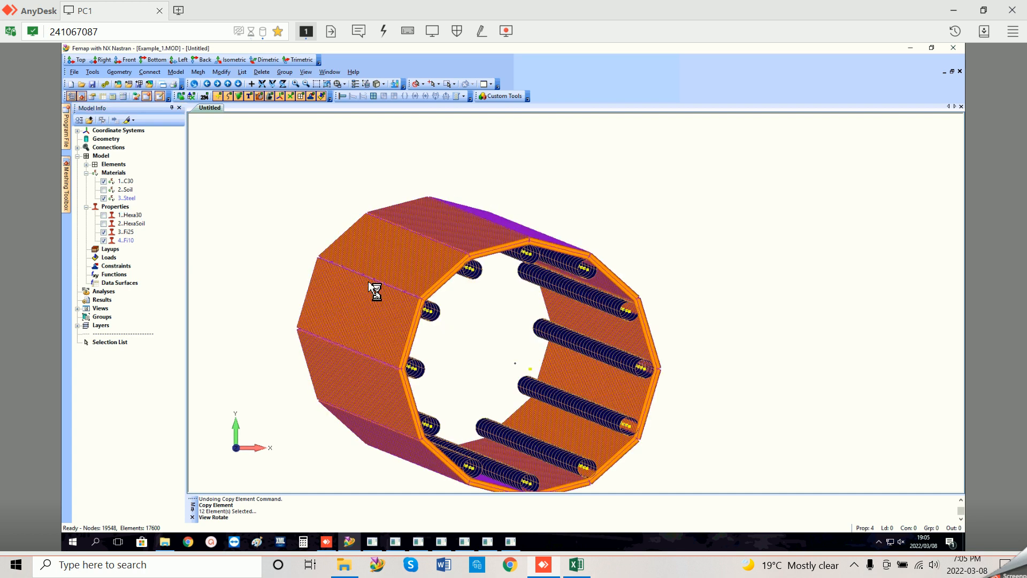
Step: Delete the leftover node at the centre of the stirrup ring
{"action": "left_click", "coordinate": [262, 71]}
{"action": "mouse_move", "coordinate": [278, 124]}
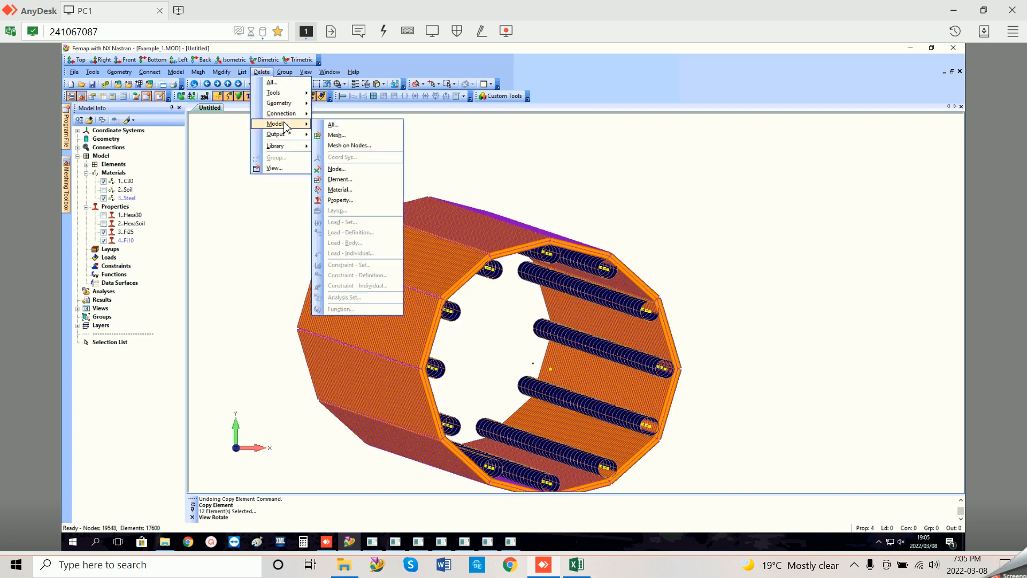
{"action": "left_click", "coordinate": [337, 169]}
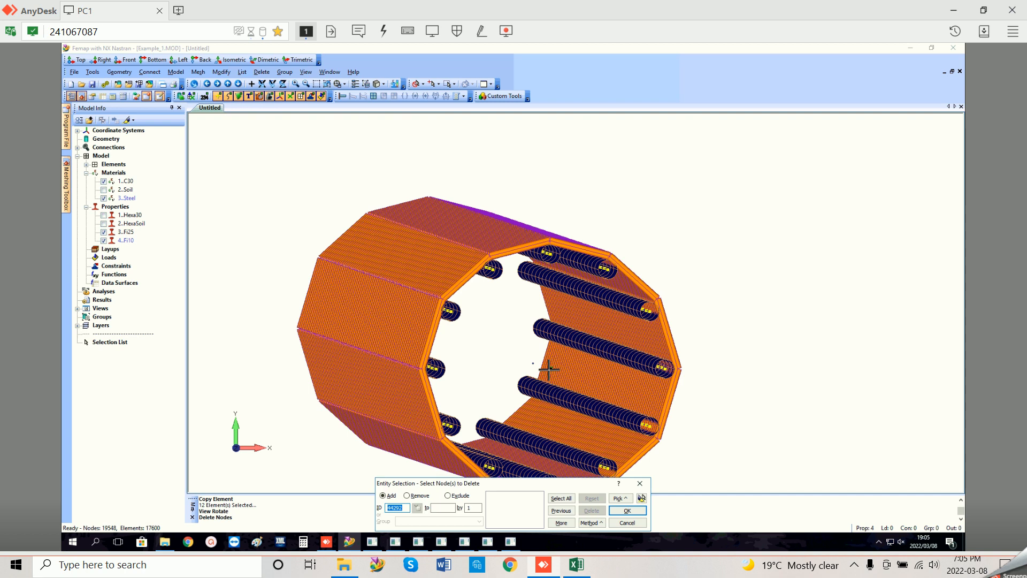
{"action": "middle_click_drag", "start_coordinate": [533, 353], "coordinate": [455, 261]}
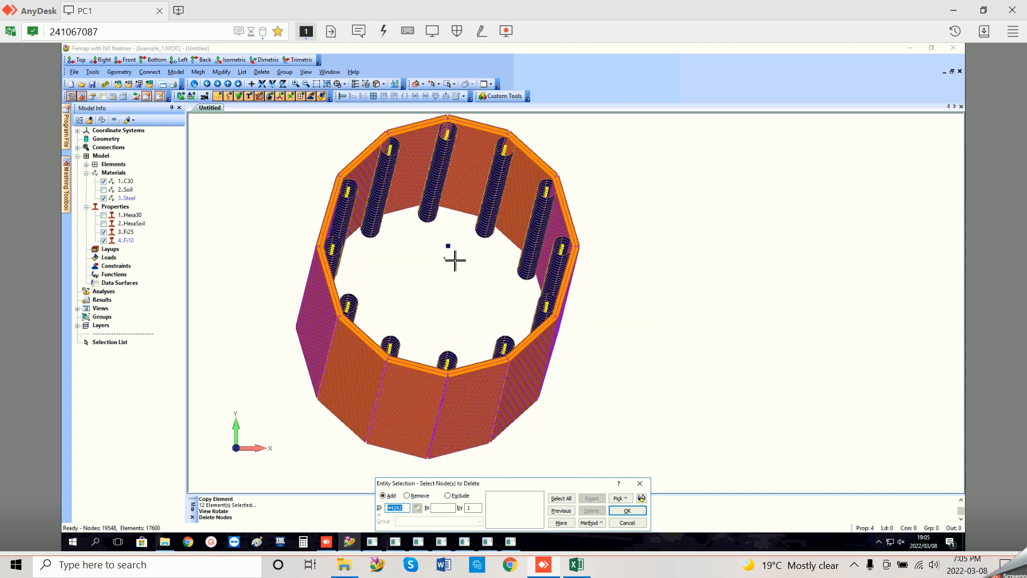
{"action": "left_click", "coordinate": [449, 247]}
{"action": "left_click", "coordinate": [627, 511]}
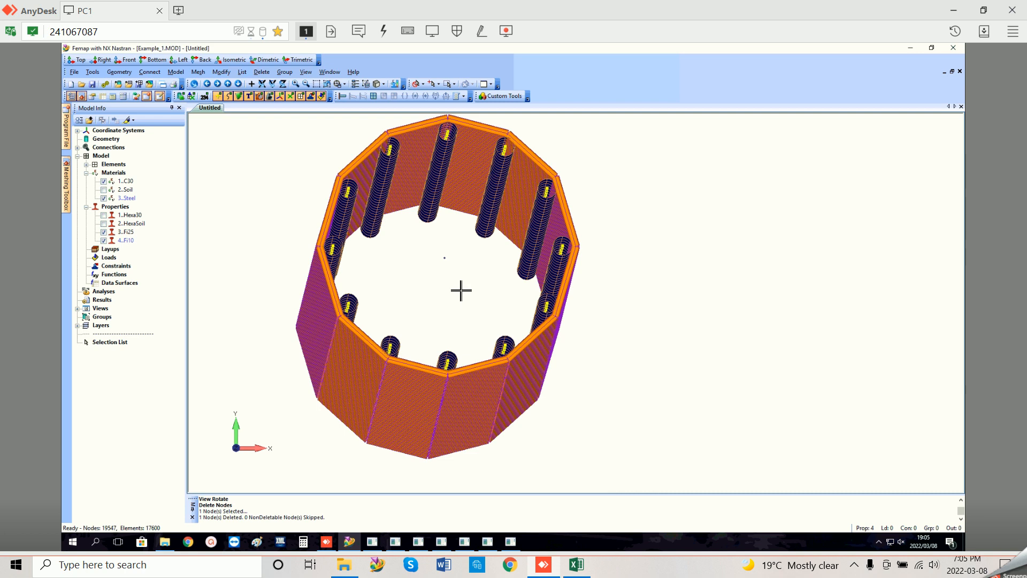
Step: Set the view to XY Top and display the Hexa30 and HexaSoil properties and the Soil material with the reinforcement
{"action": "middle_click_drag", "start_coordinate": [461, 291], "coordinate": [461, 297]}
{"action": "key", "text": "F8"}
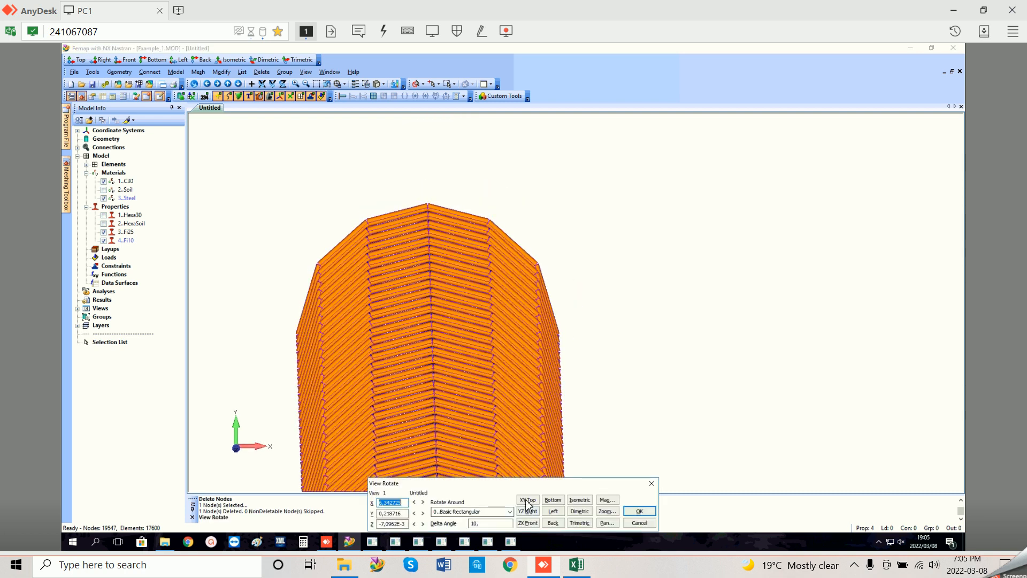
{"action": "left_click", "coordinate": [527, 499]}
{"action": "left_click", "coordinate": [641, 511]}
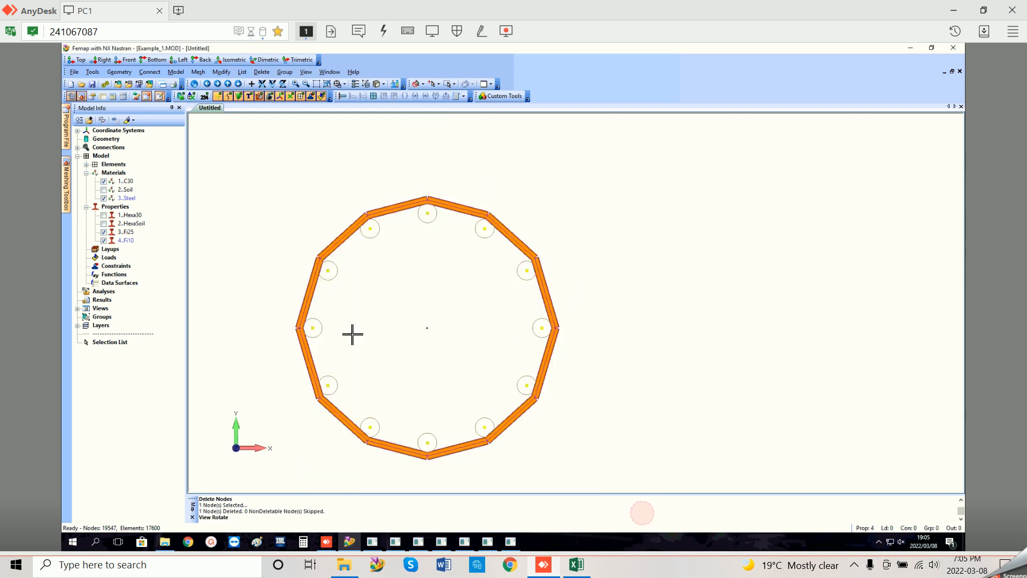
{"action": "left_click", "coordinate": [104, 223]}
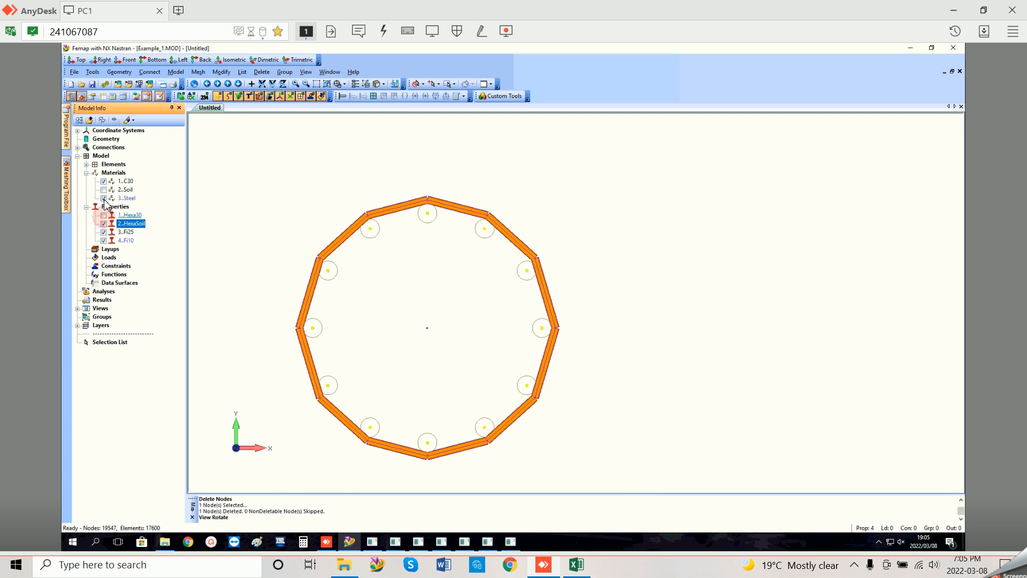
{"action": "left_click", "coordinate": [103, 215]}
{"action": "left_click", "coordinate": [104, 189]}
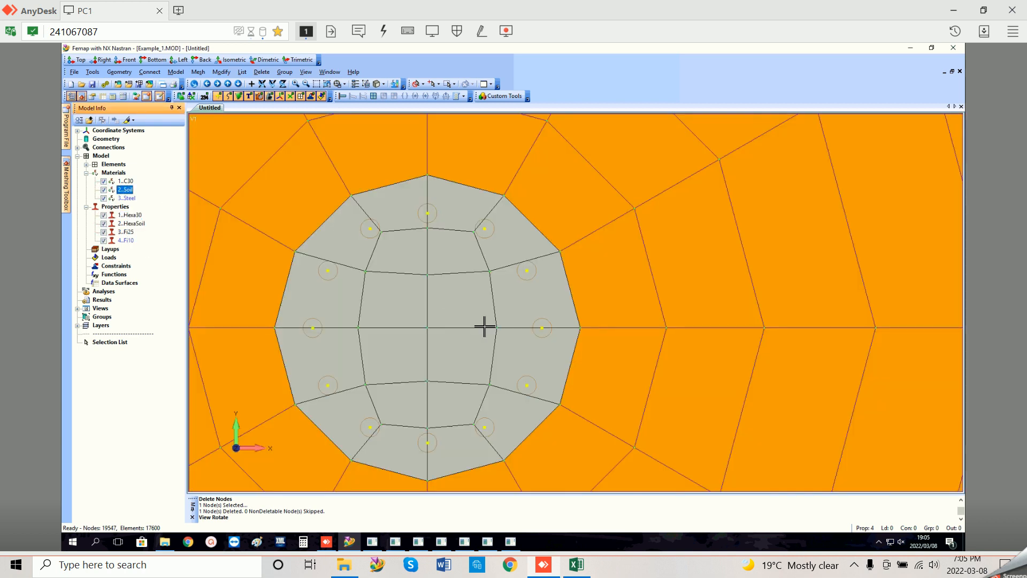
Step: Inspect the complete soil and pile mesh from several angles, finishing in the XY Top view
{"action": "scroll", "coordinate": [484, 327], "scroll_direction": "down", "scroll_amount": 5}
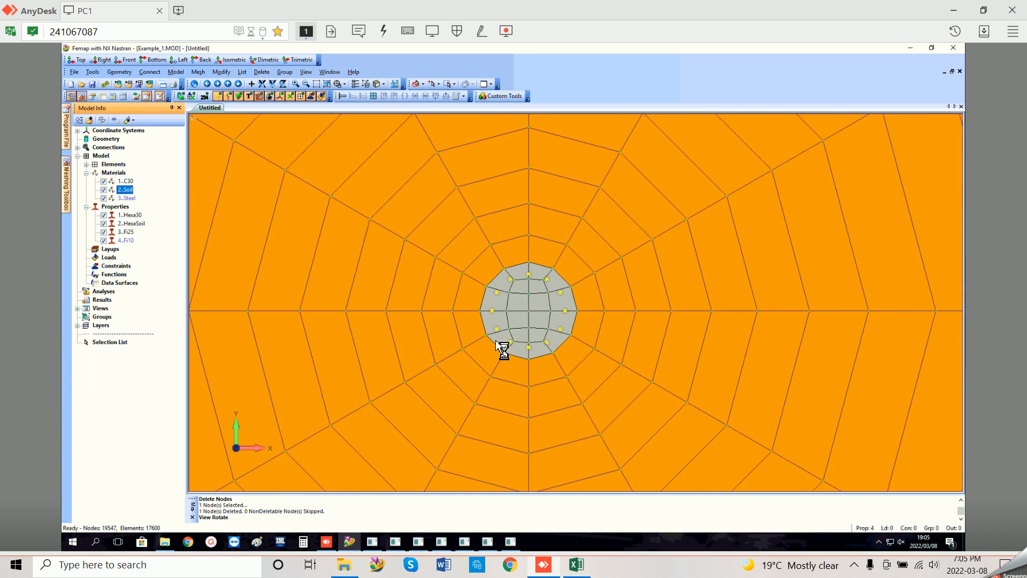
{"action": "scroll", "coordinate": [498, 302], "scroll_direction": "up", "scroll_amount": 10}
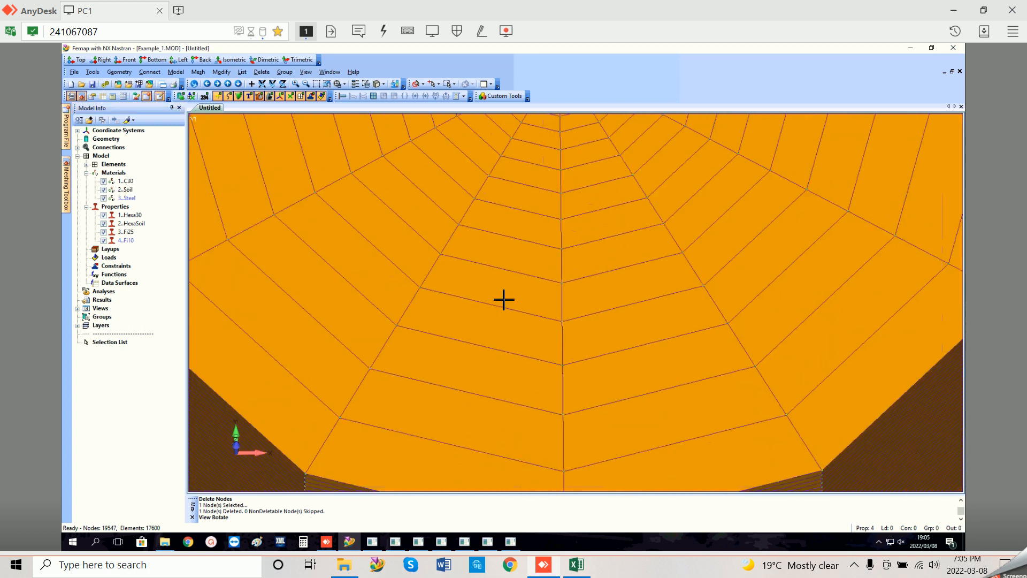
{"action": "scroll", "coordinate": [503, 299], "scroll_direction": "down", "scroll_amount": 8}
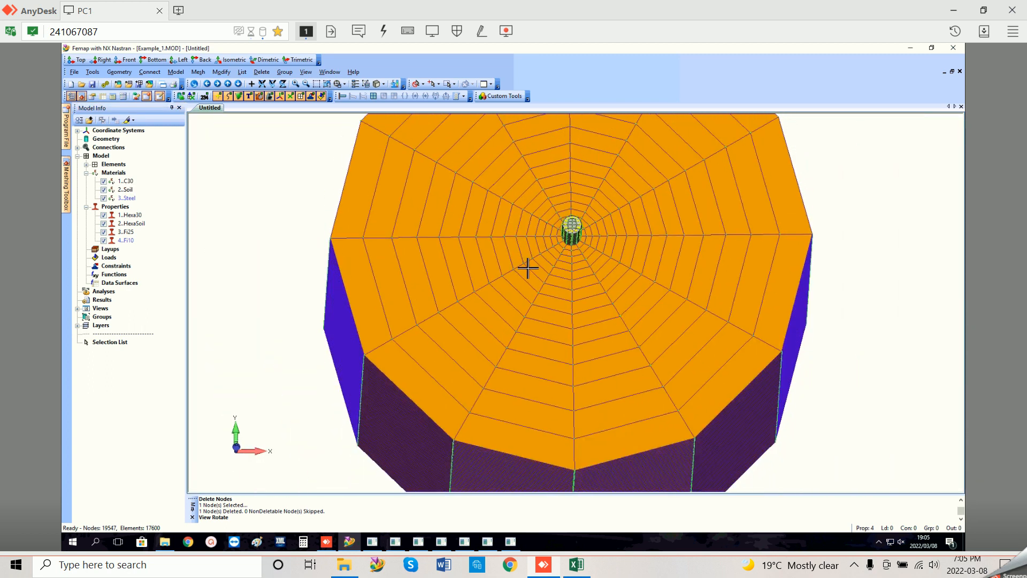
{"action": "middle_click_drag", "start_coordinate": [526, 321], "coordinate": [568, 323]}
{"action": "scroll", "coordinate": [569, 323], "scroll_direction": "down", "scroll_amount": 5}
{"action": "key", "text": "F8"}
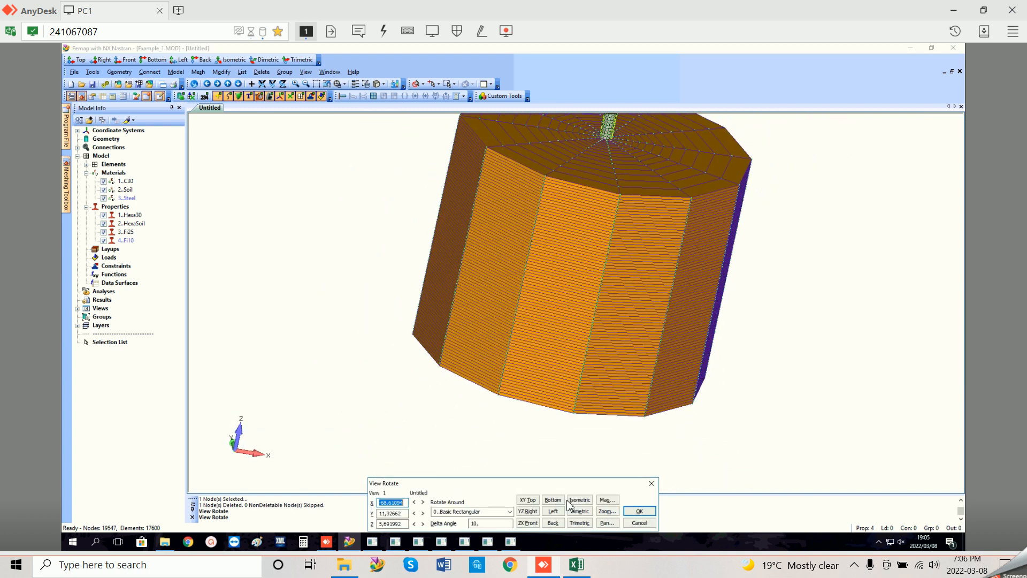
{"action": "left_click", "coordinate": [528, 500]}
{"action": "left_click", "coordinate": [639, 511]}
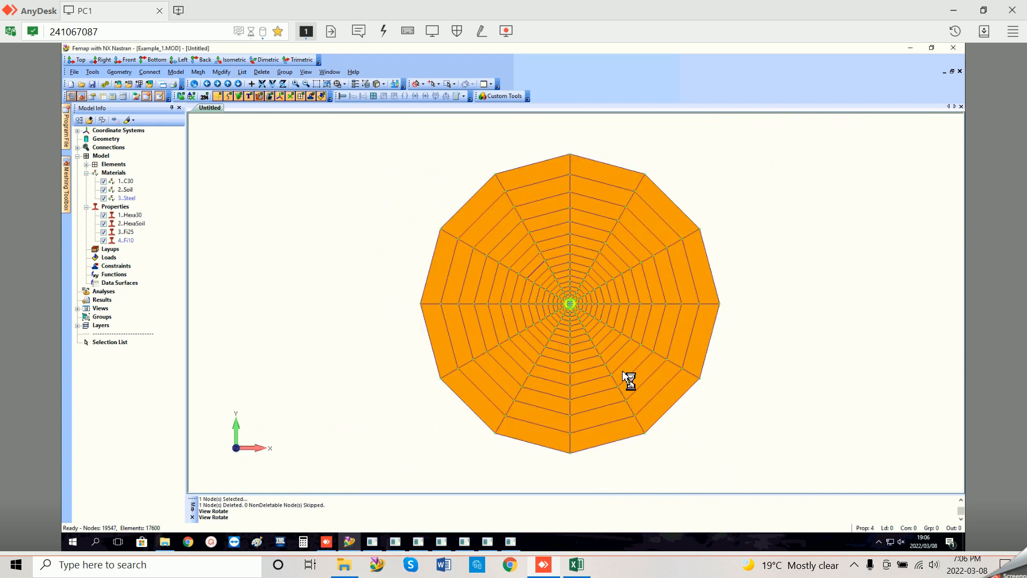
{"action": "scroll", "coordinate": [627, 368], "scroll_direction": "down", "scroll_amount": 2}
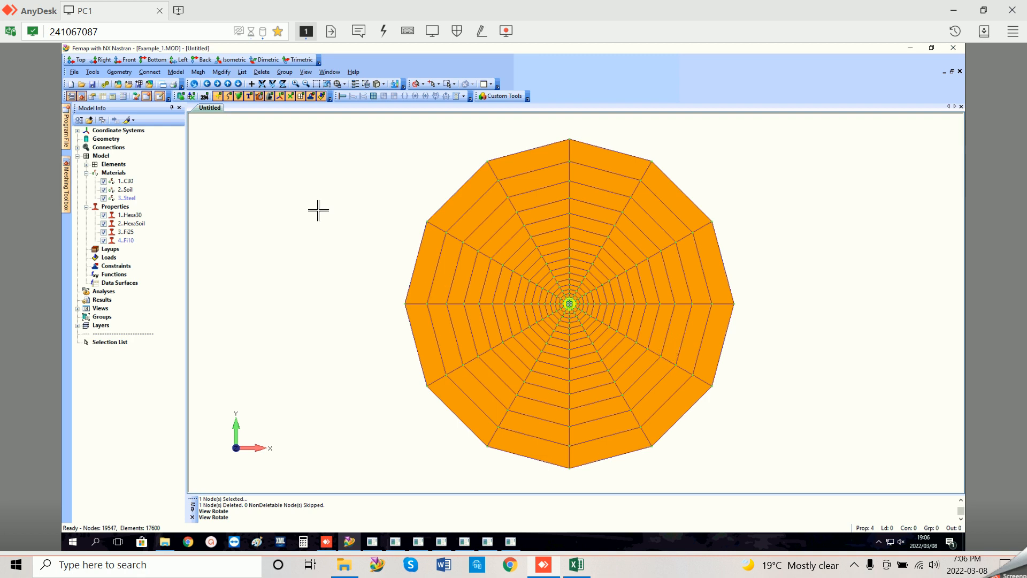
Step: Create a new standard constraint set titled Fixed
{"action": "left_click", "coordinate": [174, 74]}
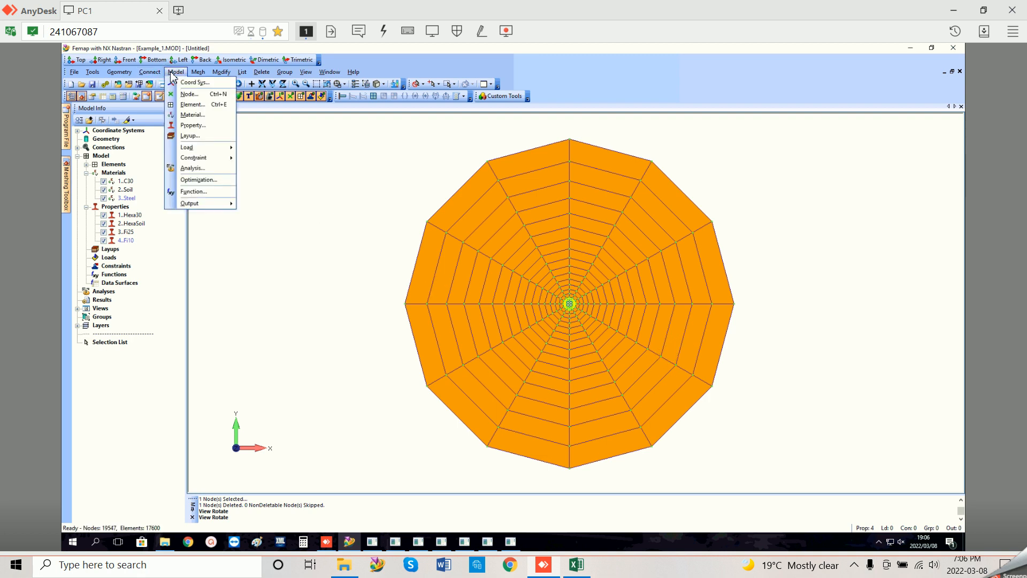
{"action": "mouse_move", "coordinate": [201, 152]}
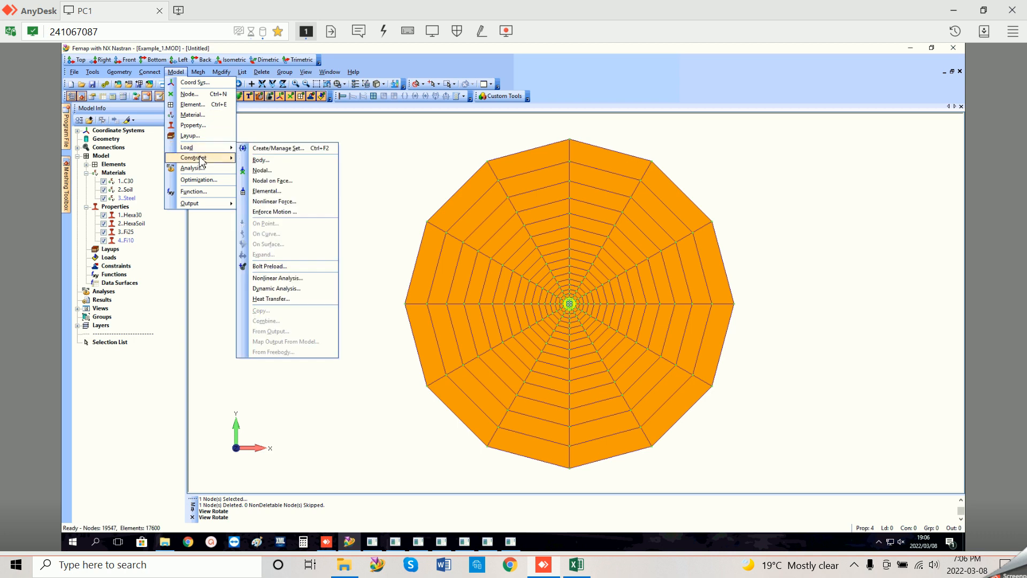
{"action": "left_click", "coordinate": [243, 161]}
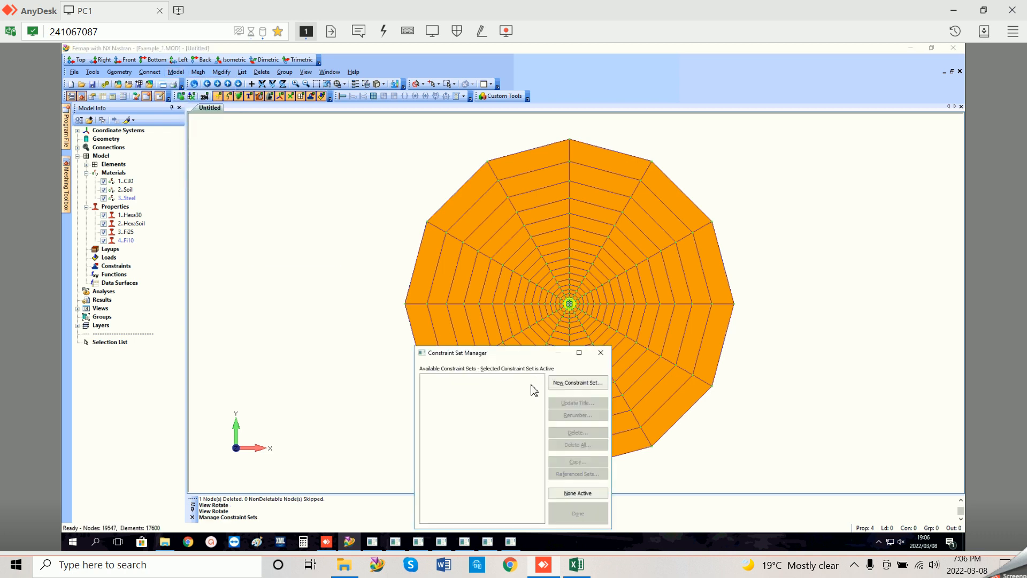
{"action": "left_click", "coordinate": [575, 383]}
{"action": "left_click", "coordinate": [507, 493]}
{"action": "type", "text": "Fixed"}
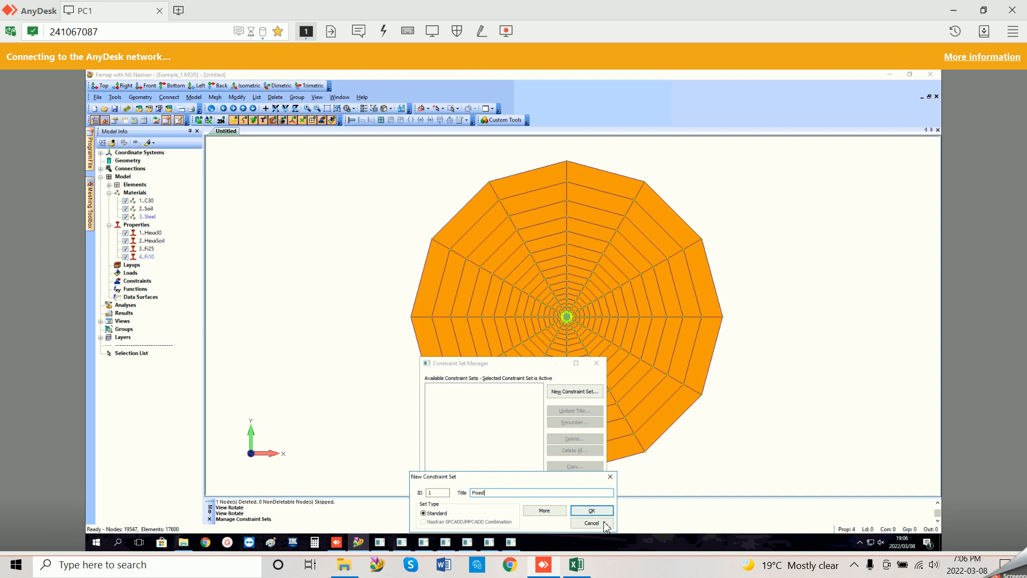
{"action": "left_click", "coordinate": [591, 510]}
{"action": "left_click", "coordinate": [576, 517]}
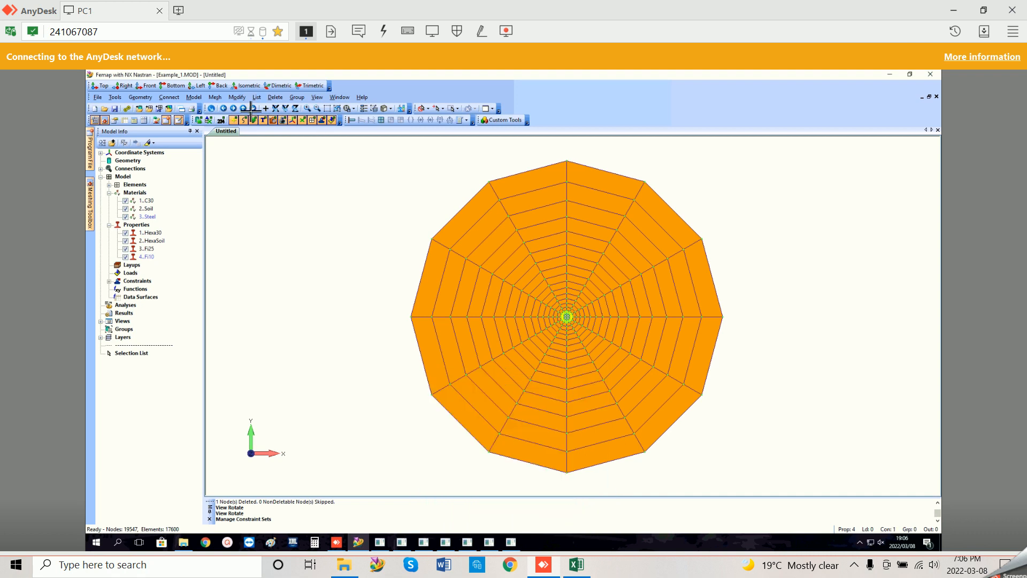
Step: Create a new standard load set titled Load
{"action": "left_click", "coordinate": [193, 97]}
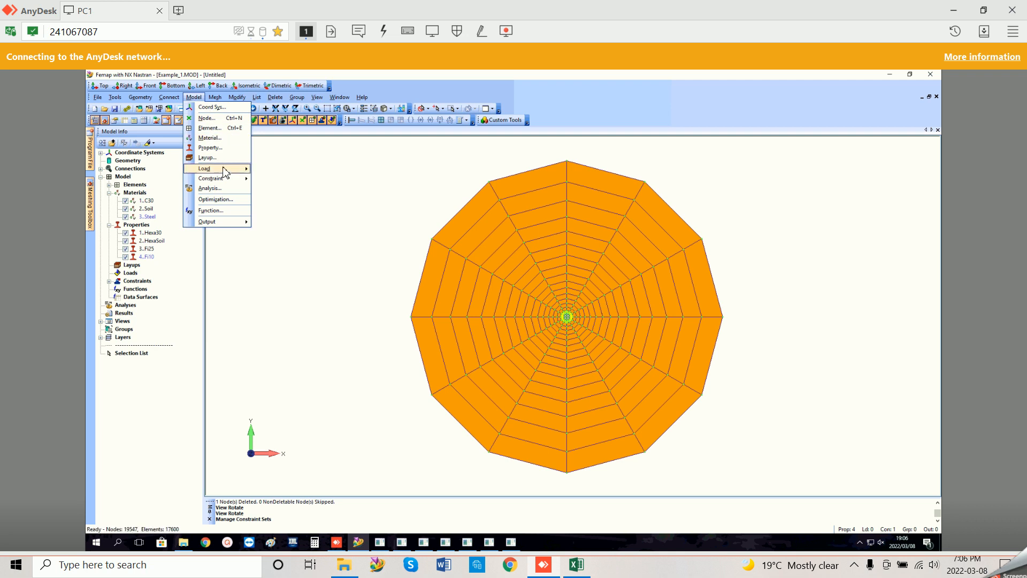
{"action": "mouse_move", "coordinate": [223, 169]}
{"action": "left_click", "coordinate": [276, 170]}
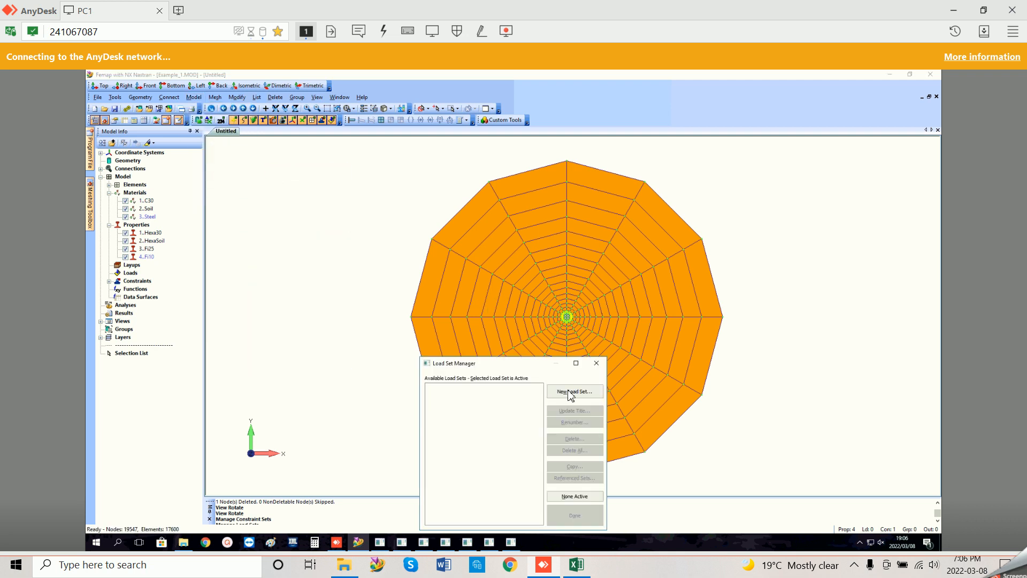
{"action": "left_click", "coordinate": [568, 391]}
{"action": "type", "text": "Load"}
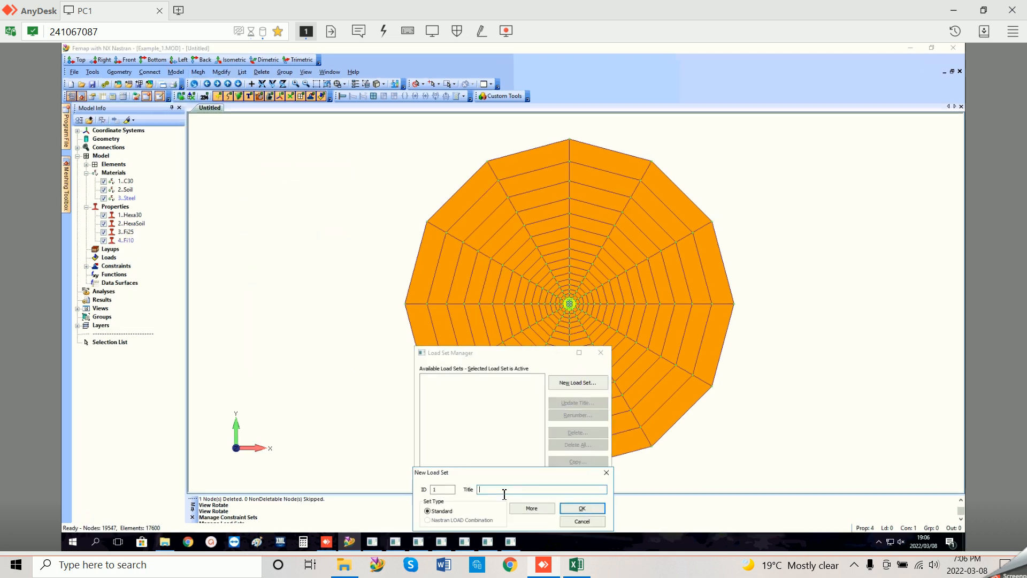
{"action": "left_click", "coordinate": [582, 508]}
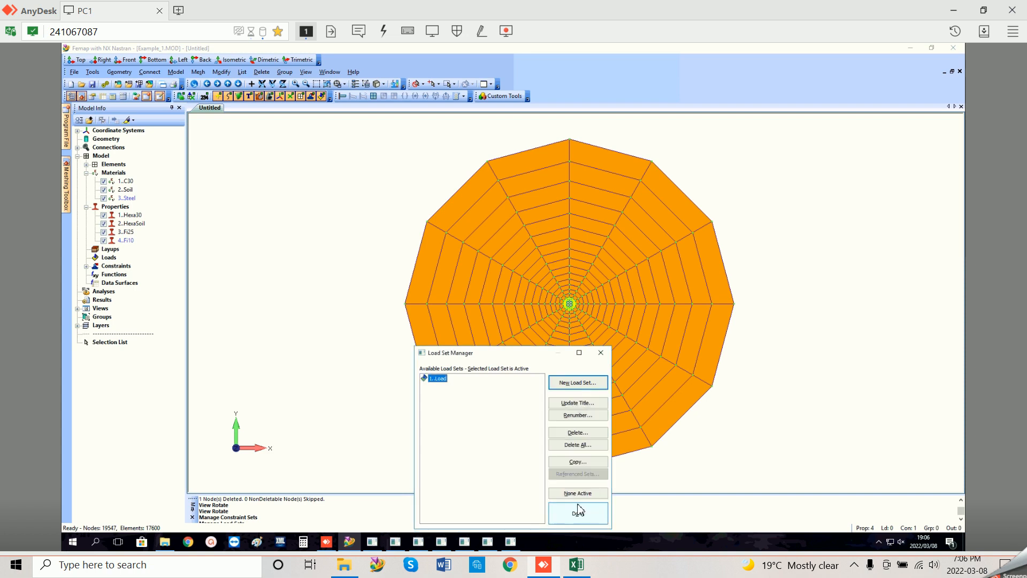
{"action": "left_click", "coordinate": [580, 514]}
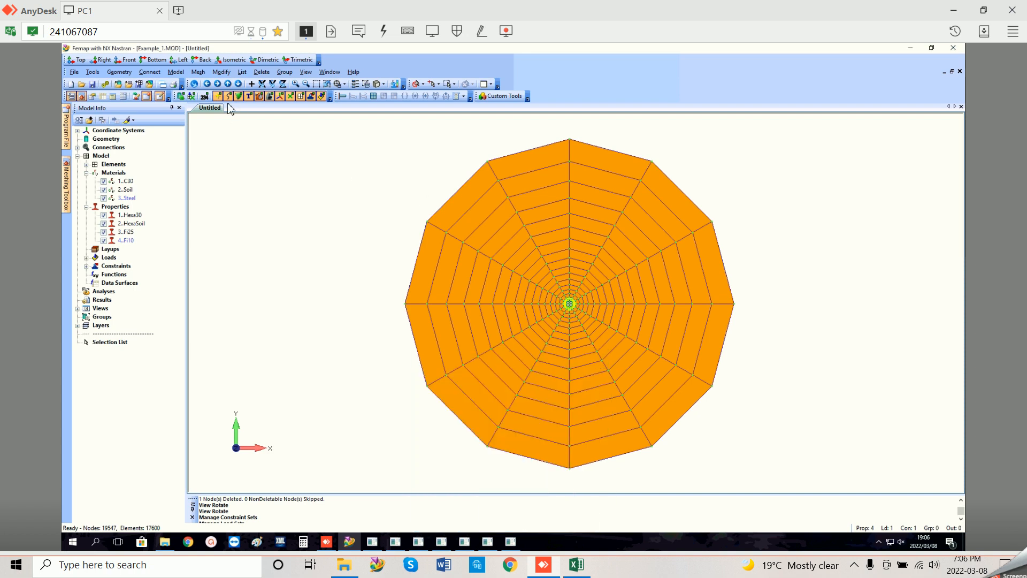
Step: Start creating a nodal constraint in the Fixed constraint set
{"action": "left_click", "coordinate": [176, 73]}
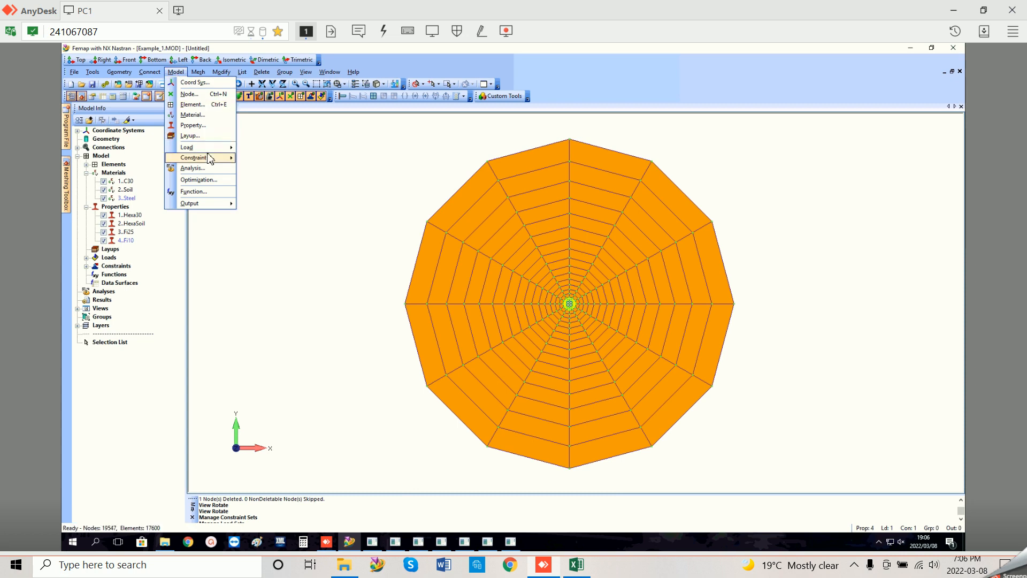
{"action": "mouse_move", "coordinate": [209, 161]}
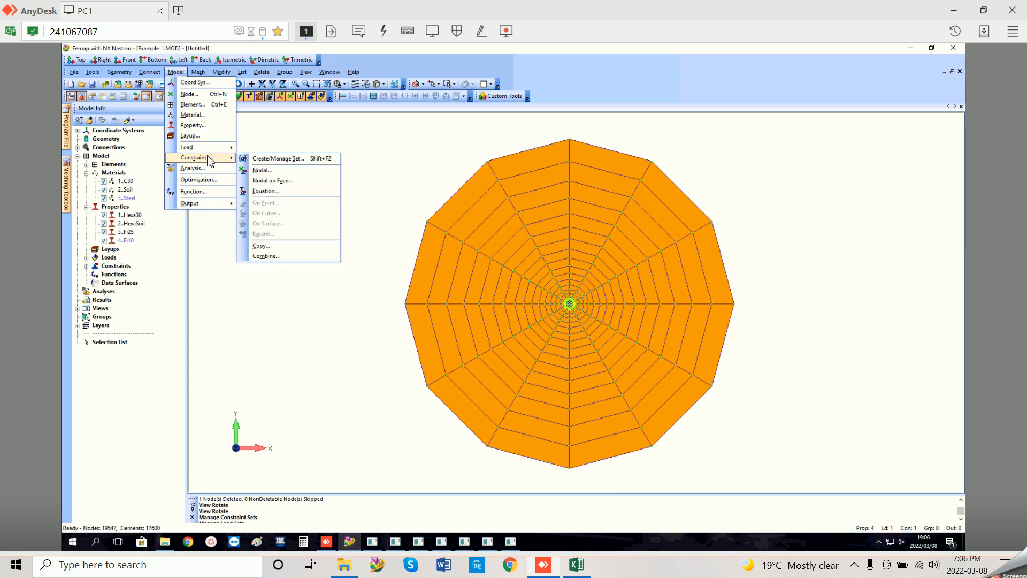
{"action": "left_click", "coordinate": [262, 171]}
{"action": "left_click", "coordinate": [622, 499]}
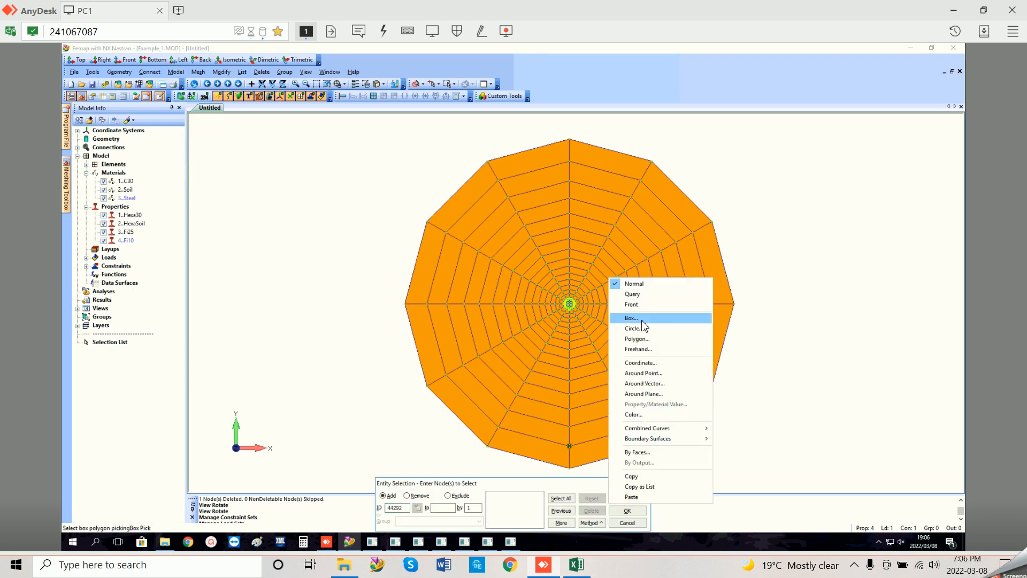
{"action": "left_click", "coordinate": [640, 339]}
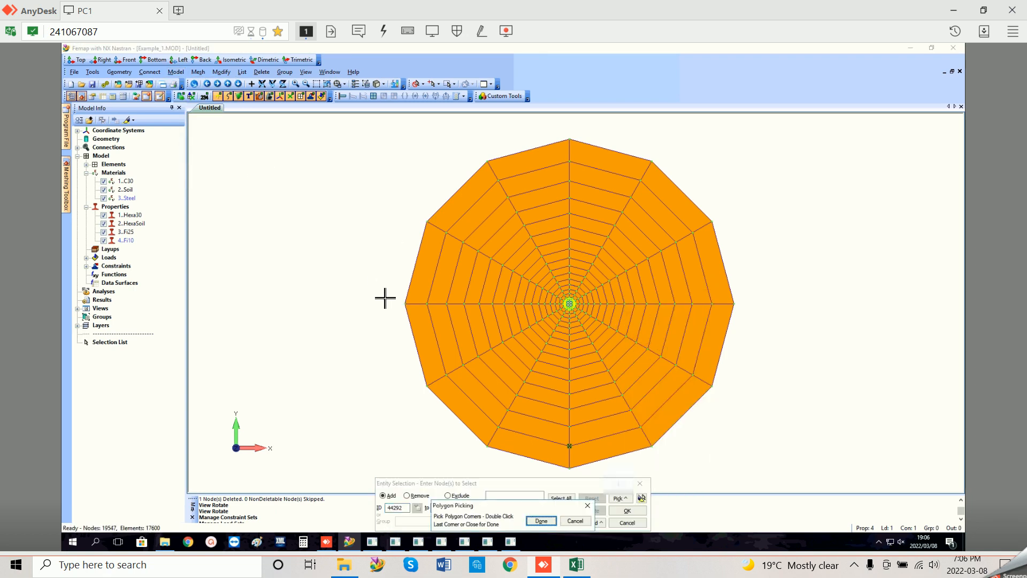
{"action": "left_click", "coordinate": [390, 330]}
{"action": "left_click", "coordinate": [425, 338]}
{"action": "left_click", "coordinate": [443, 386]}
{"action": "left_click", "coordinate": [575, 521]}
Step: Select the nodes on the soil's outer perimeter with a ring-shaped polygon pick that runs outside the mesh and back just inside its edge
{"action": "left_click", "coordinate": [592, 522]}
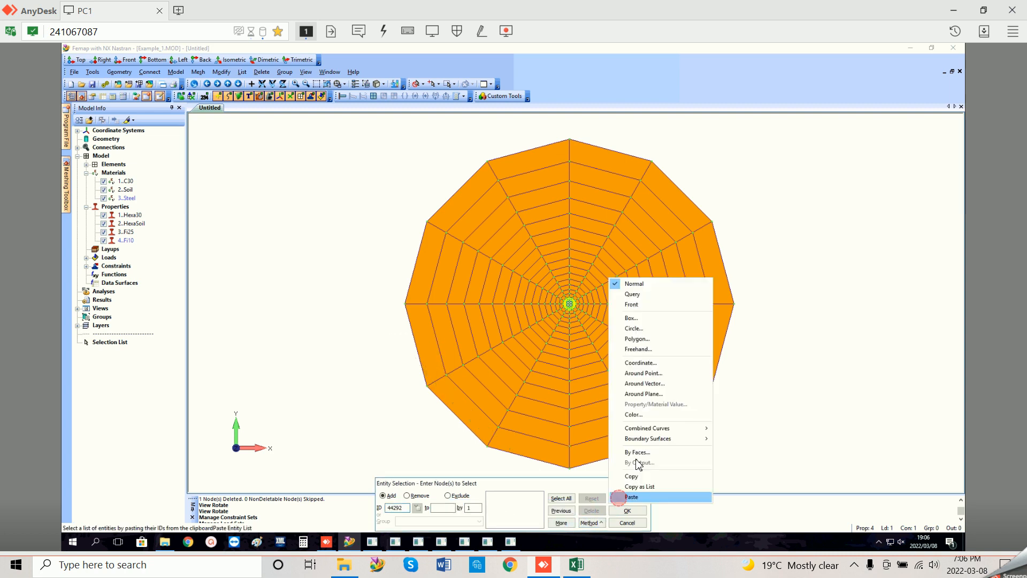
{"action": "left_click", "coordinate": [635, 339]}
{"action": "left_click", "coordinate": [373, 304]}
{"action": "left_click", "coordinate": [417, 191]}
{"action": "left_click", "coordinate": [513, 124]}
{"action": "left_click", "coordinate": [635, 134]}
{"action": "left_click", "coordinate": [738, 170]}
{"action": "left_click", "coordinate": [785, 212]}
{"action": "left_click", "coordinate": [799, 389]}
{"action": "left_click", "coordinate": [770, 451]}
{"action": "left_click", "coordinate": [686, 481]}
{"action": "left_click", "coordinate": [314, 468]}
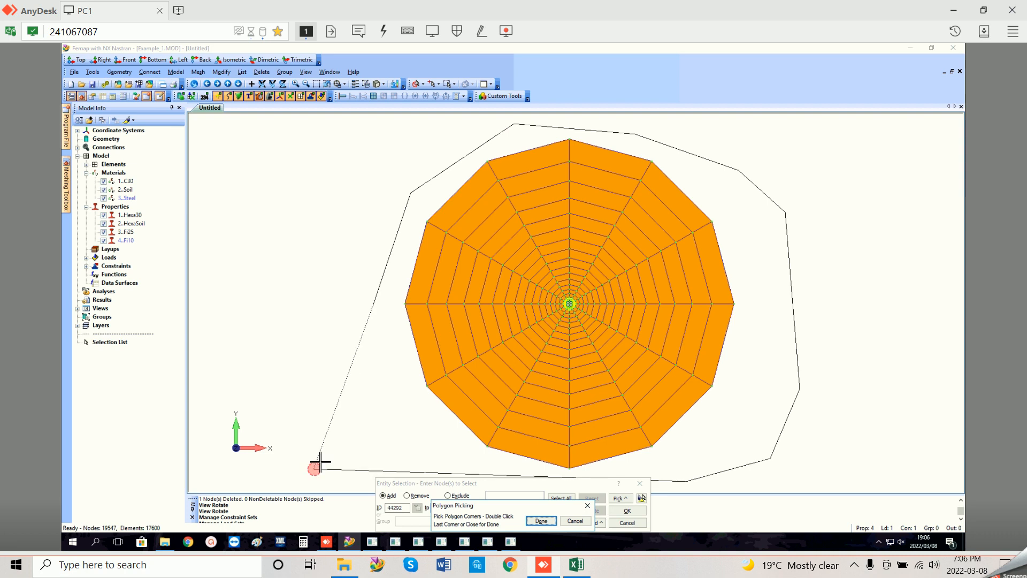
{"action": "left_click", "coordinate": [375, 367]}
{"action": "left_click", "coordinate": [424, 340]}
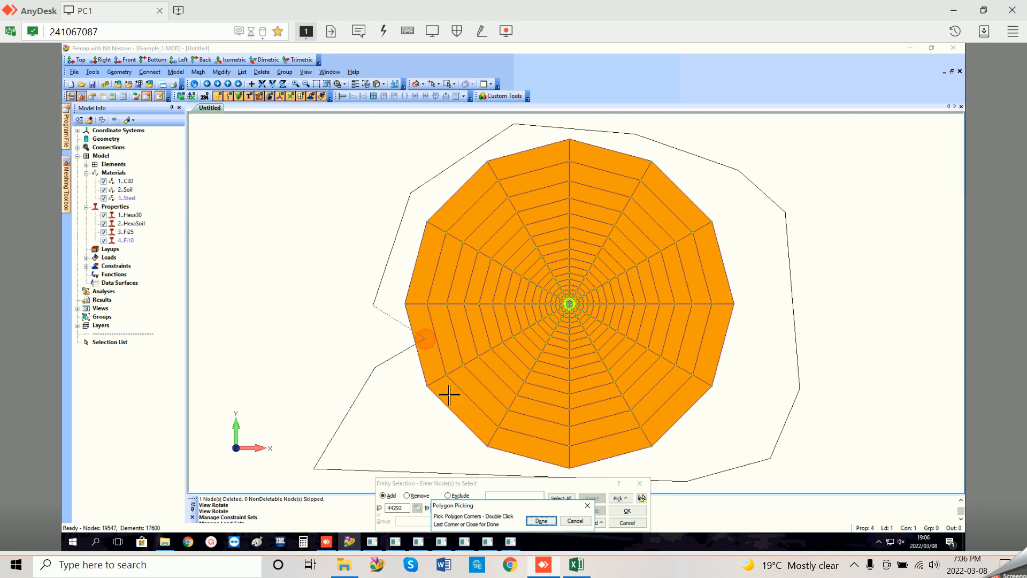
{"action": "left_click", "coordinate": [455, 404]}
{"action": "left_click", "coordinate": [513, 447]}
{"action": "left_click", "coordinate": [582, 455]}
{"action": "left_click", "coordinate": [651, 445]}
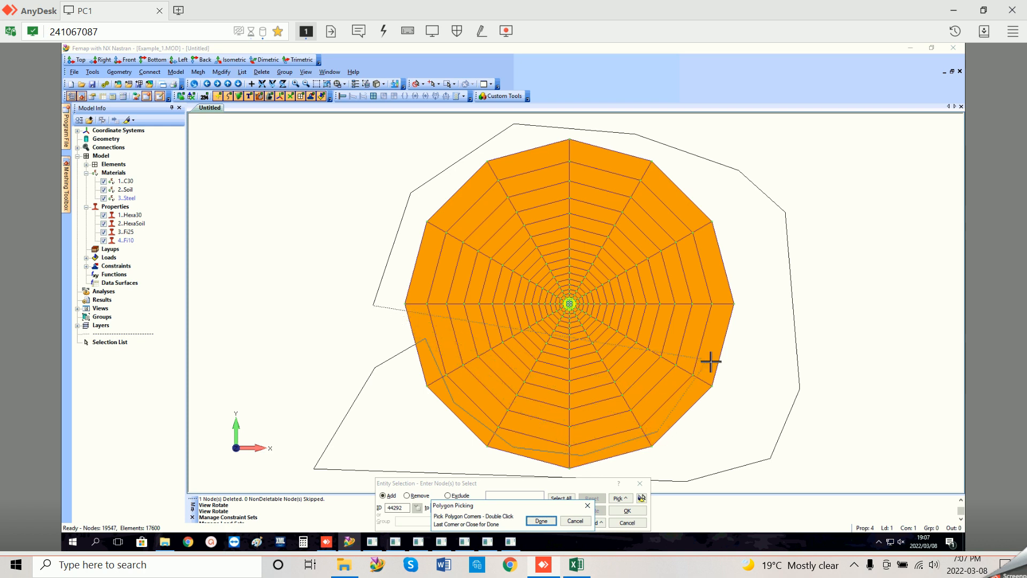
{"action": "left_click", "coordinate": [712, 361]}
{"action": "left_click", "coordinate": [698, 218]}
{"action": "left_click", "coordinate": [553, 154]}
{"action": "left_click", "coordinate": [479, 172]}
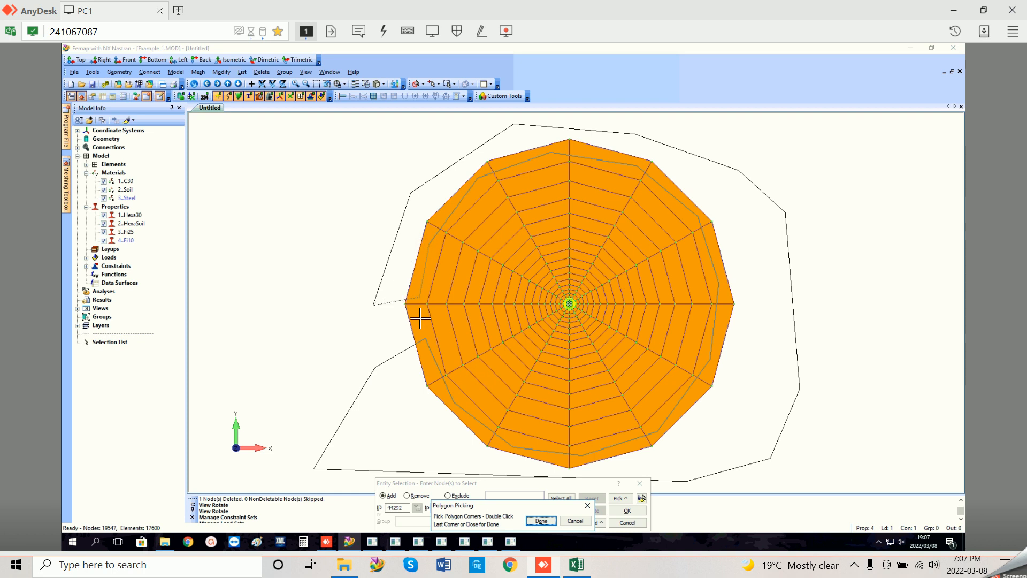
{"action": "double_click", "coordinate": [394, 329]}
{"action": "left_click", "coordinate": [627, 510]}
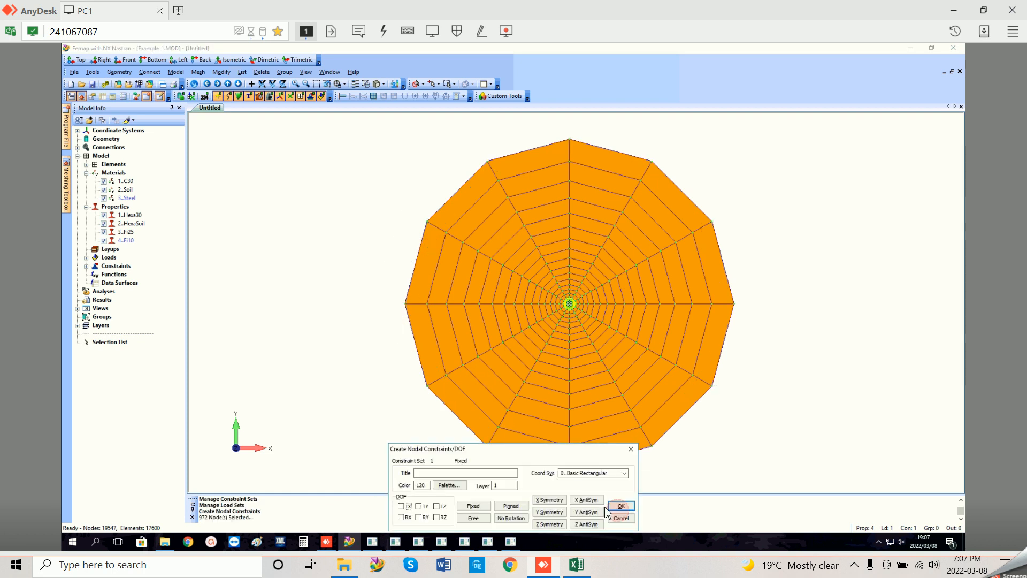
Step: Constrain the selected perimeter nodes in the TX and TY directions
{"action": "left_click", "coordinate": [419, 508]}
{"action": "left_click", "coordinate": [409, 506]}
{"action": "left_click", "coordinate": [620, 508]}
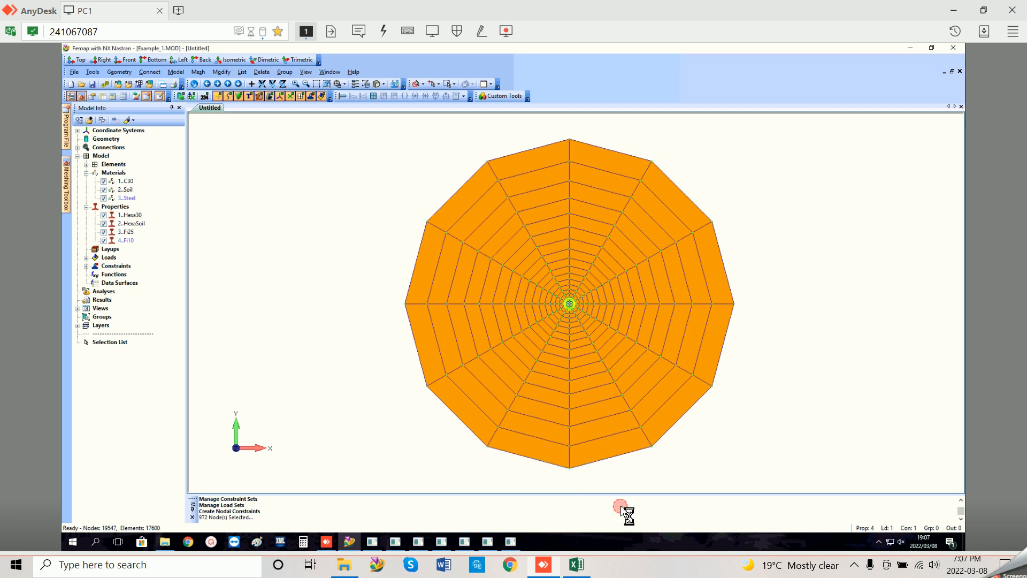
Step: Finish the perimeter constraint, turn the model to its front XZ view at the soil base, and hide the constraint symbols
{"action": "left_click", "coordinate": [639, 483]}
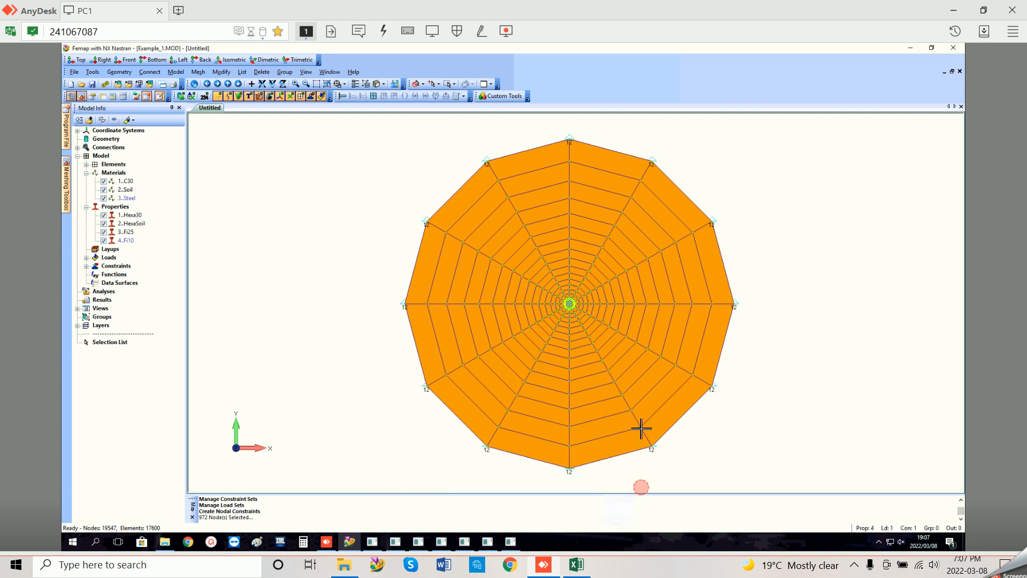
{"action": "middle_click_drag", "start_coordinate": [634, 406], "coordinate": [650, 491]}
{"action": "key", "text": "F8"}
{"action": "left_click", "coordinate": [528, 522]}
{"action": "left_click", "coordinate": [639, 511]}
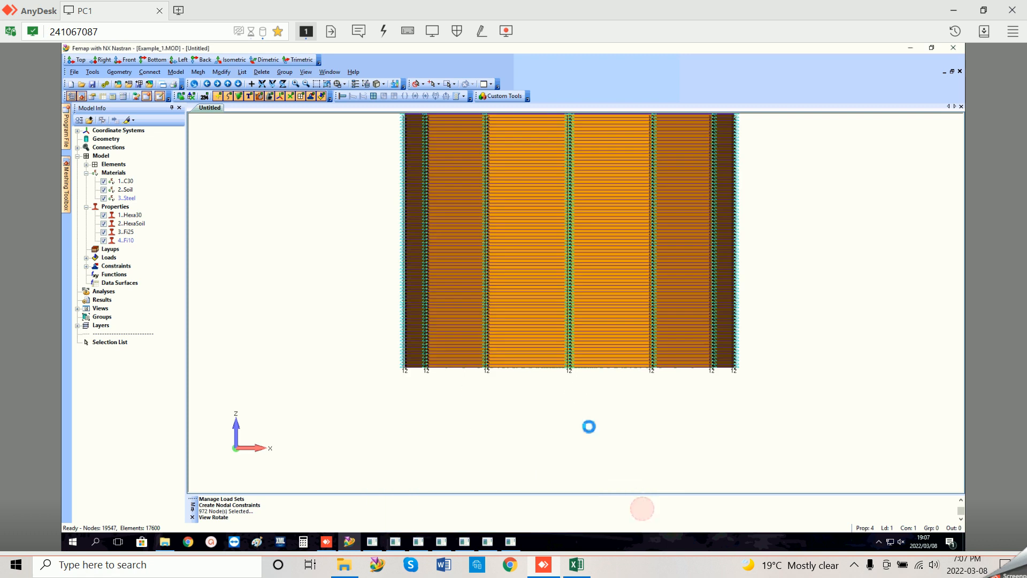
{"action": "scroll", "coordinate": [575, 386], "scroll_direction": "up", "scroll_amount": 7}
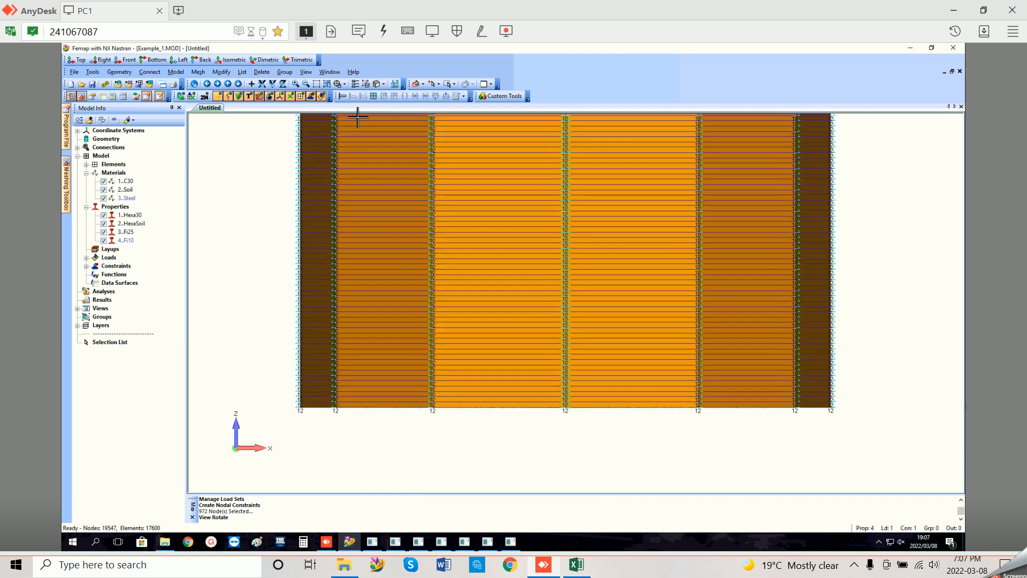
{"action": "left_click", "coordinate": [311, 97]}
Step: Start a nodal constraint in the Fixed set and box-pick the row of nodes along the soil's bottom edge
{"action": "left_click", "coordinate": [176, 72]}
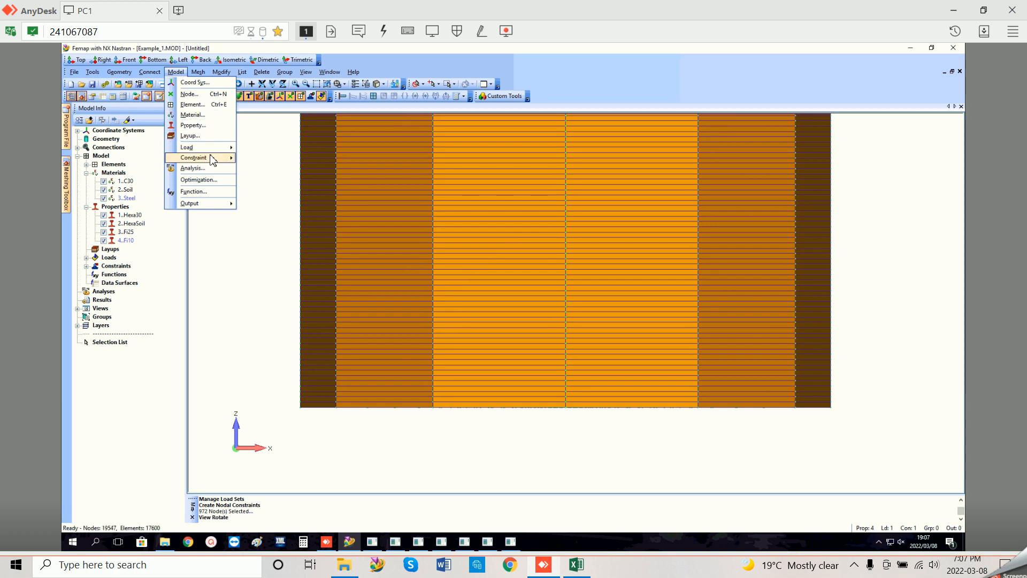
{"action": "mouse_move", "coordinate": [206, 157]}
{"action": "left_click", "coordinate": [257, 171]}
{"action": "left_click", "coordinate": [591, 522]}
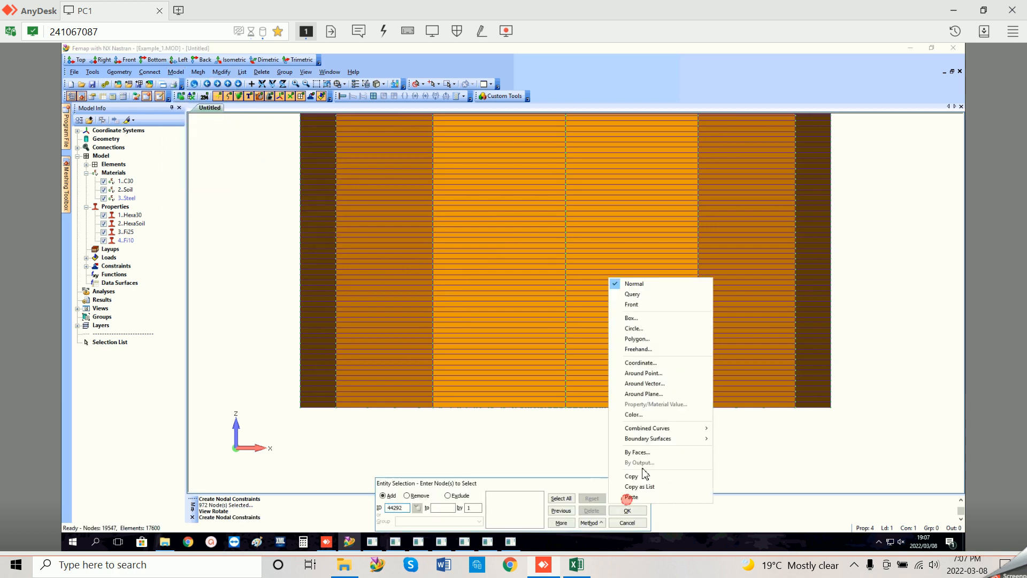
{"action": "left_click", "coordinate": [635, 320]}
{"action": "left_click", "coordinate": [838, 415]}
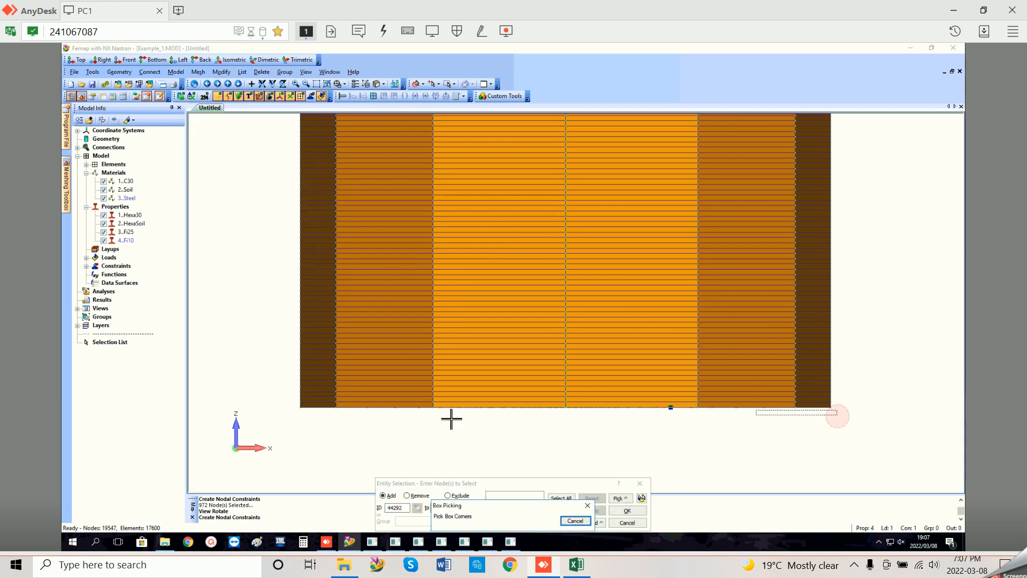
{"action": "left_click", "coordinate": [288, 409]}
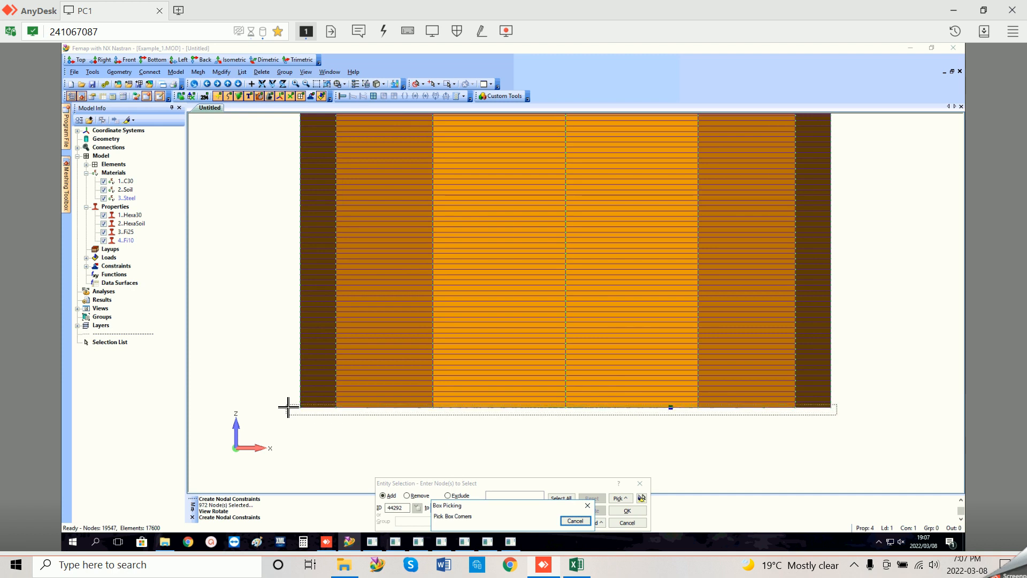
{"action": "left_click", "coordinate": [627, 511]}
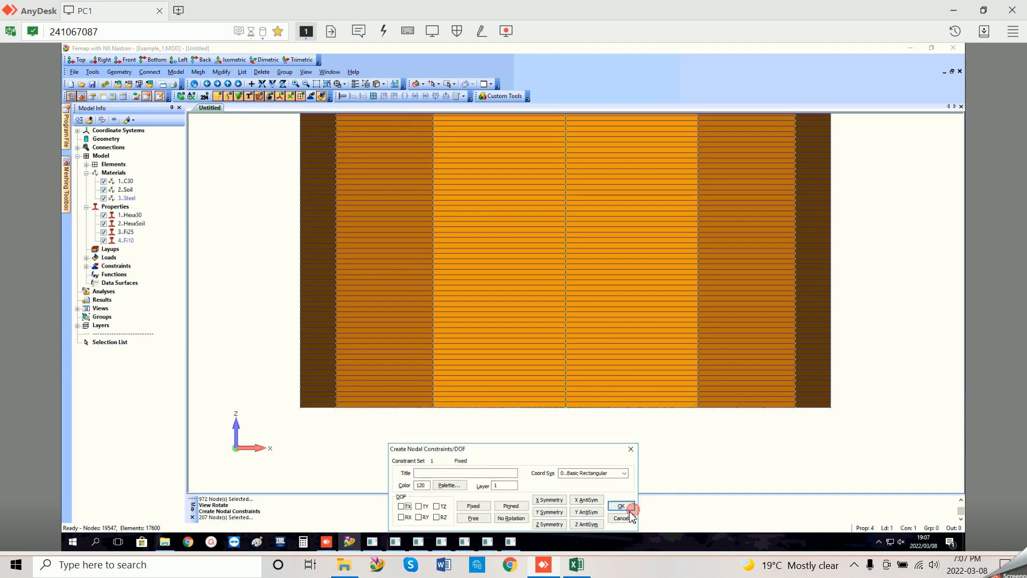
Step: Constrain the selected bottom nodes in the TX and TY directions, overwriting the existing constraints on shared nodes
{"action": "left_click", "coordinate": [420, 507]}
{"action": "left_click", "coordinate": [401, 506]}
{"action": "left_click", "coordinate": [631, 508]}
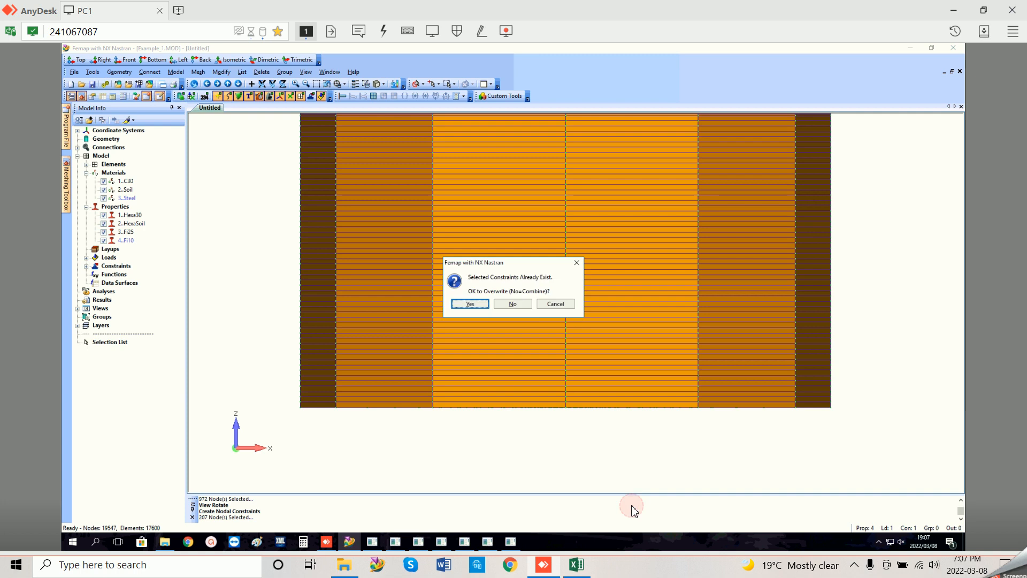
{"action": "left_click", "coordinate": [469, 304]}
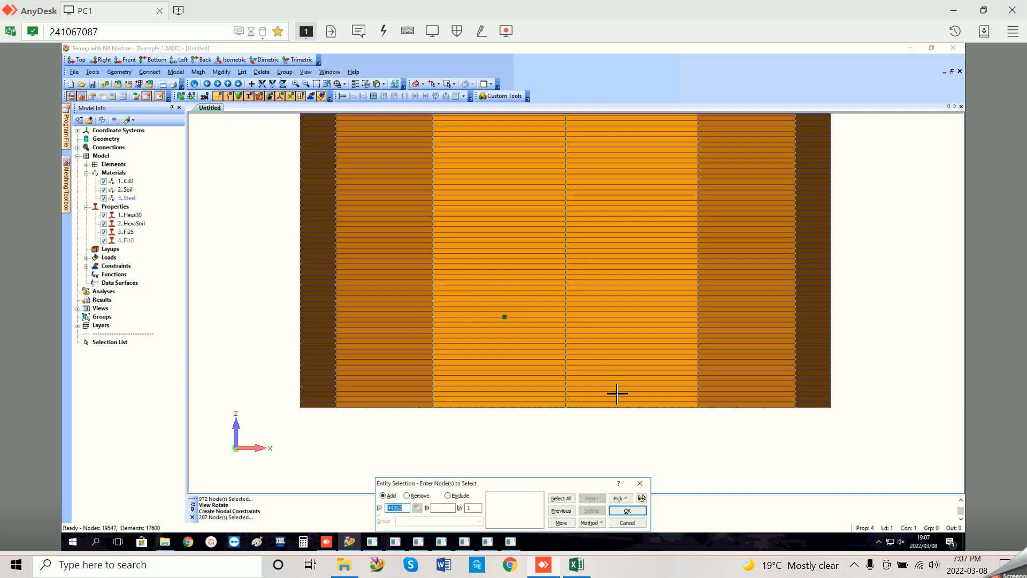
{"action": "left_click", "coordinate": [640, 484]}
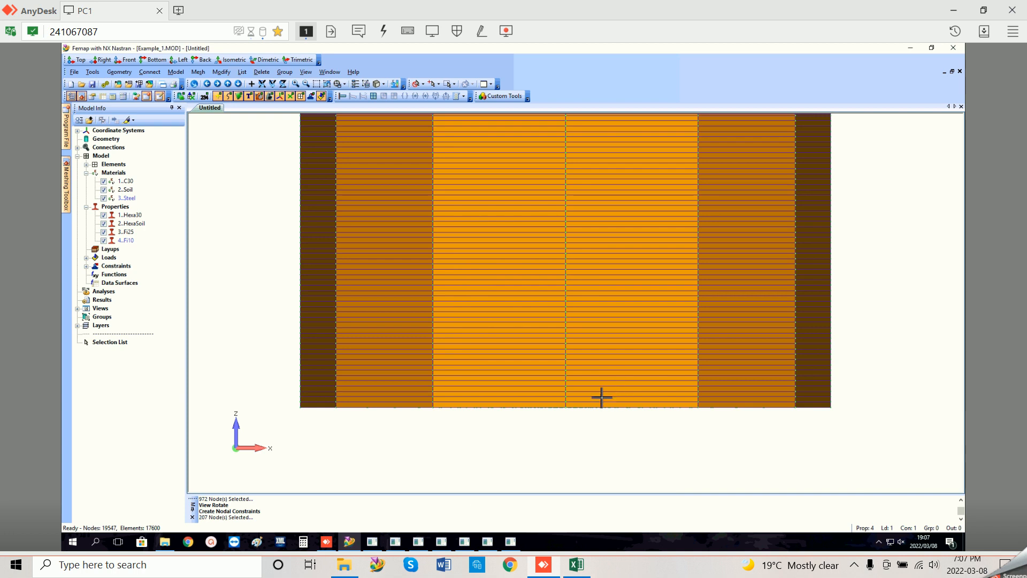
Step: Examine the pile head where it projects above the soil surface in the front view
{"action": "key", "text": "F8"}
{"action": "left_click", "coordinate": [650, 482]}
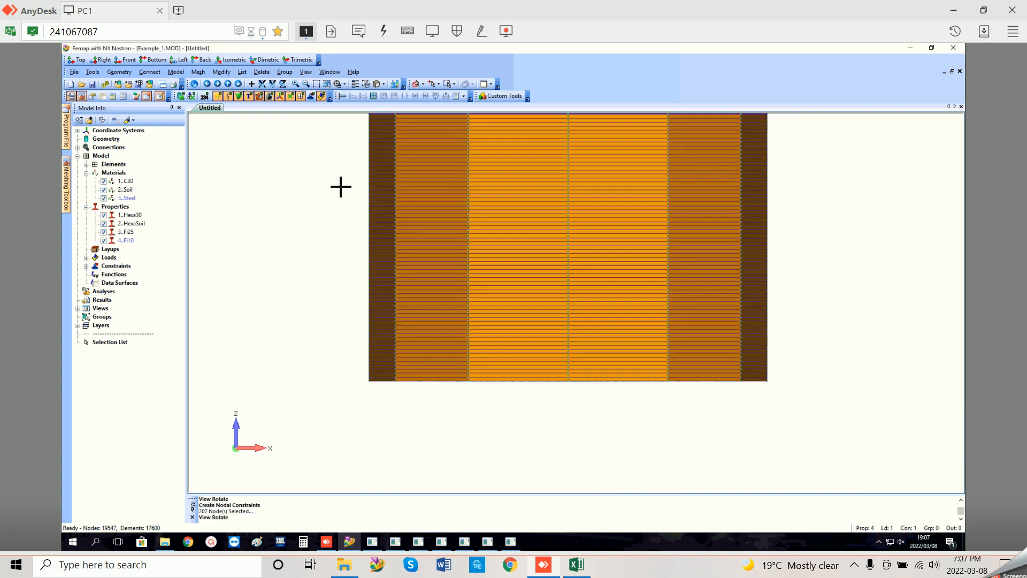
{"action": "left_click", "coordinate": [238, 84]}
{"action": "left_click", "coordinate": [237, 84]}
{"action": "left_click", "coordinate": [238, 84]}
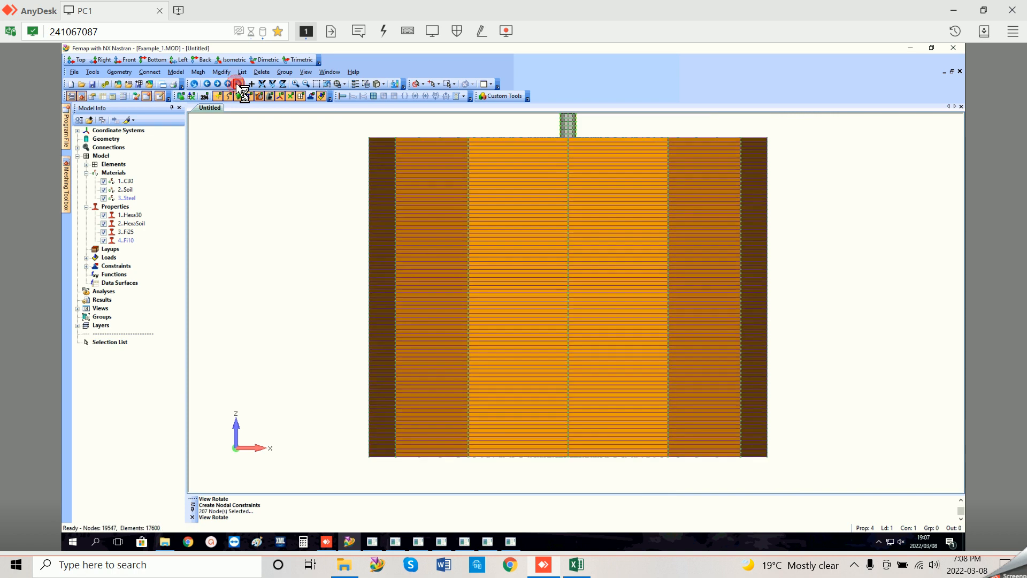
{"action": "left_click", "coordinate": [237, 85]}
{"action": "left_click", "coordinate": [238, 84]}
{"action": "left_click", "coordinate": [238, 85]}
{"action": "scroll", "coordinate": [452, 247], "scroll_direction": "up", "scroll_amount": 3}
{"action": "scroll", "coordinate": [465, 241], "scroll_direction": "up", "scroll_amount": 3}
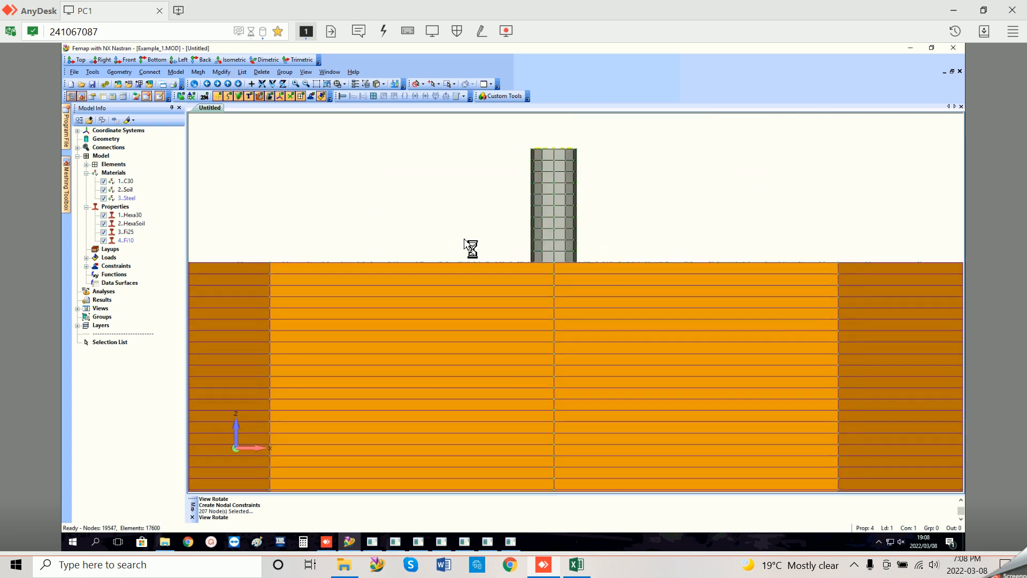
{"action": "scroll", "coordinate": [463, 240], "scroll_direction": "down", "scroll_amount": 1}
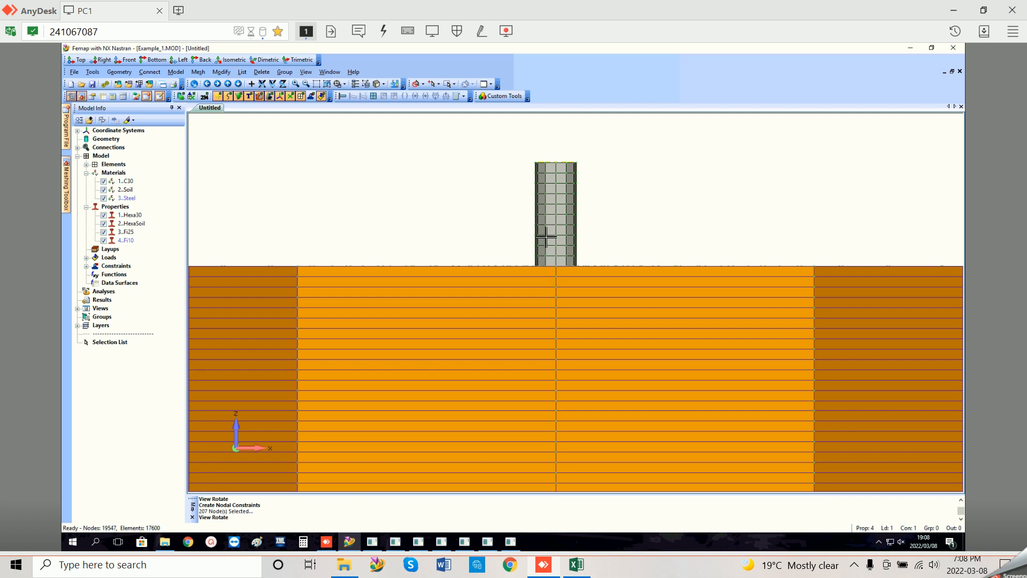
Step: Hide the Steel material and the Fi25 and Fi10 properties, keeping Hexa30 and HexaSoil displayed
{"action": "left_click", "coordinate": [103, 240]}
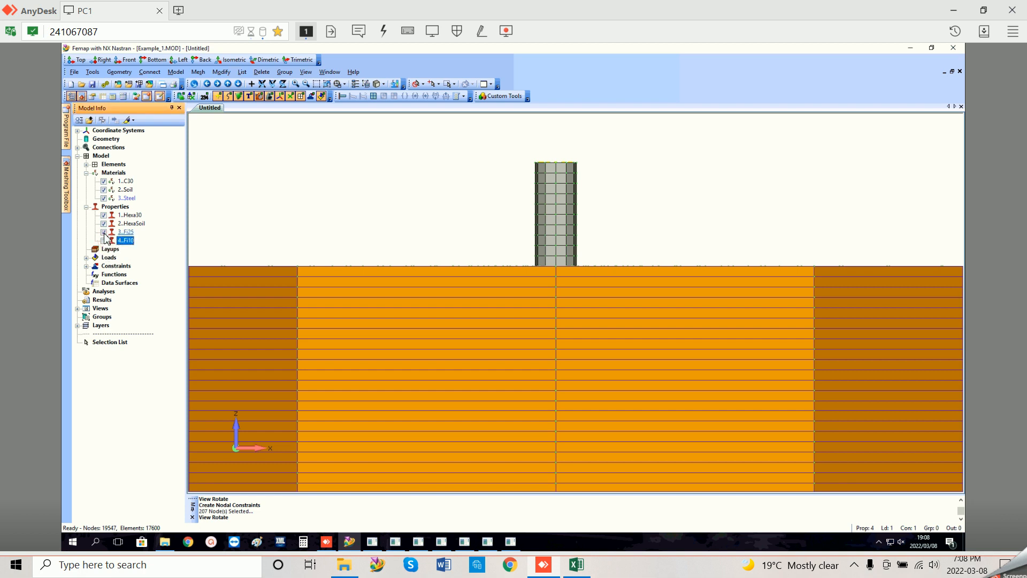
{"action": "left_click", "coordinate": [104, 223]}
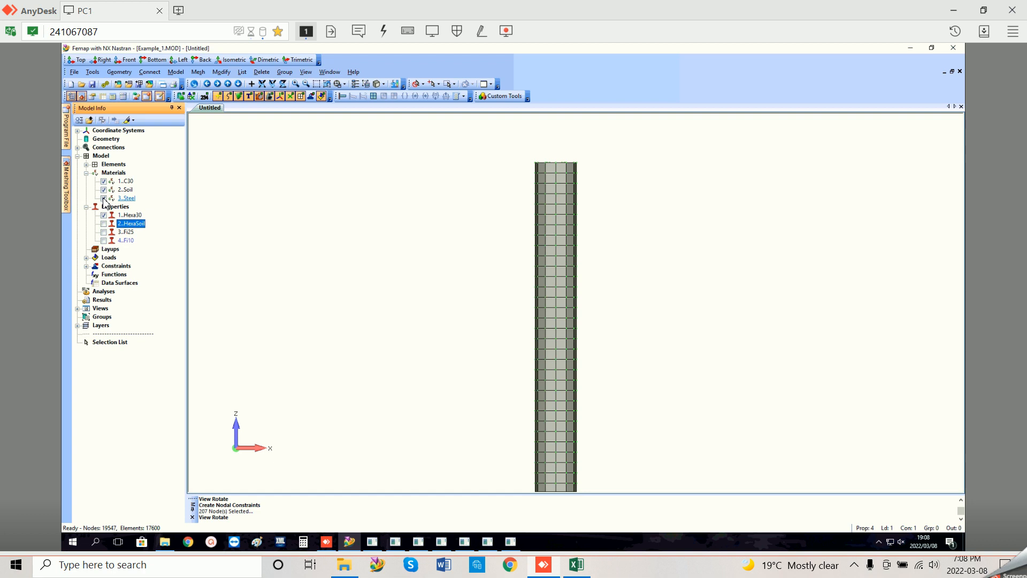
{"action": "left_click", "coordinate": [104, 180]}
{"action": "left_click", "coordinate": [103, 180]}
{"action": "left_click", "coordinate": [104, 189]}
{"action": "left_click", "coordinate": [104, 190]}
{"action": "left_click", "coordinate": [104, 198]}
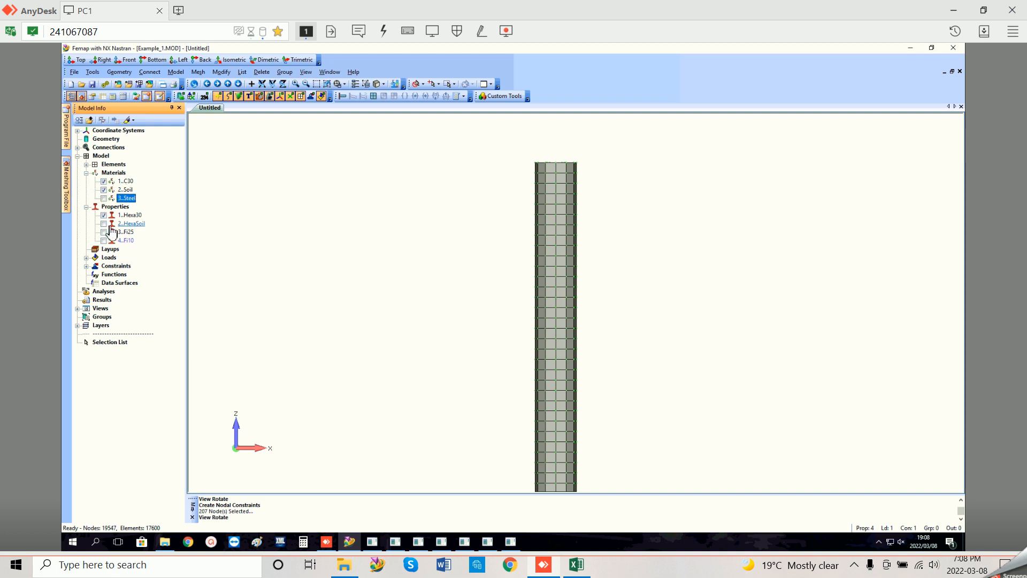
{"action": "left_click", "coordinate": [104, 223]}
{"action": "left_click", "coordinate": [104, 215]}
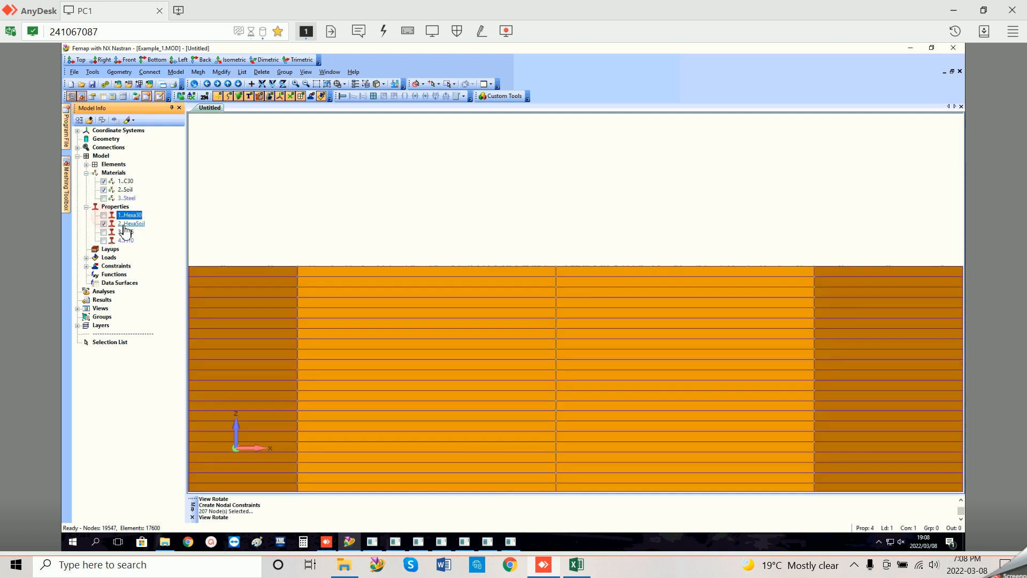
{"action": "left_click", "coordinate": [104, 215]}
Step: Start a nodal load and box-pick the horizontal row of nodes at mid-height of the pile section above the soil
{"action": "scroll", "coordinate": [509, 239], "scroll_direction": "up", "scroll_amount": 1}
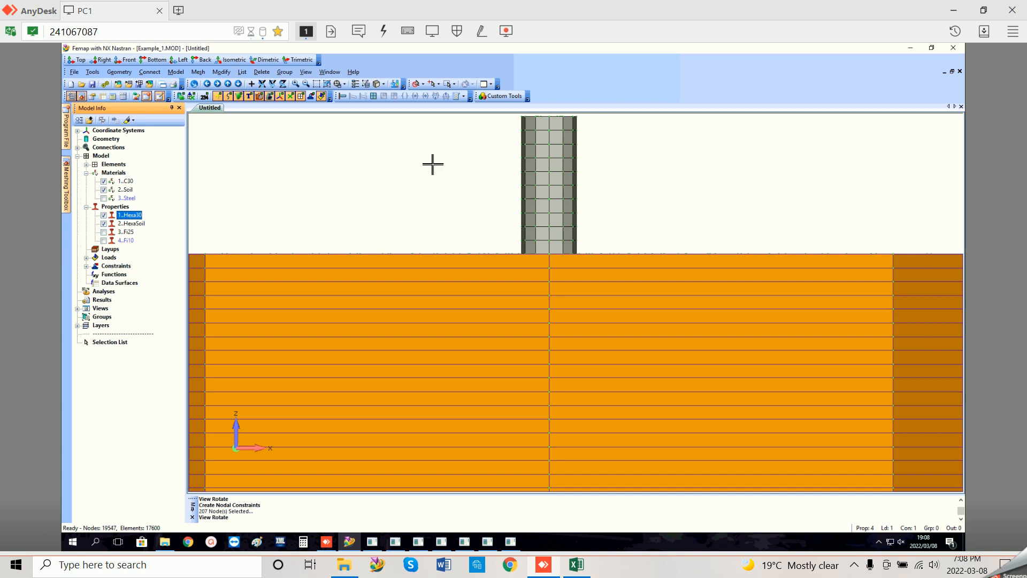
{"action": "left_click", "coordinate": [238, 85]}
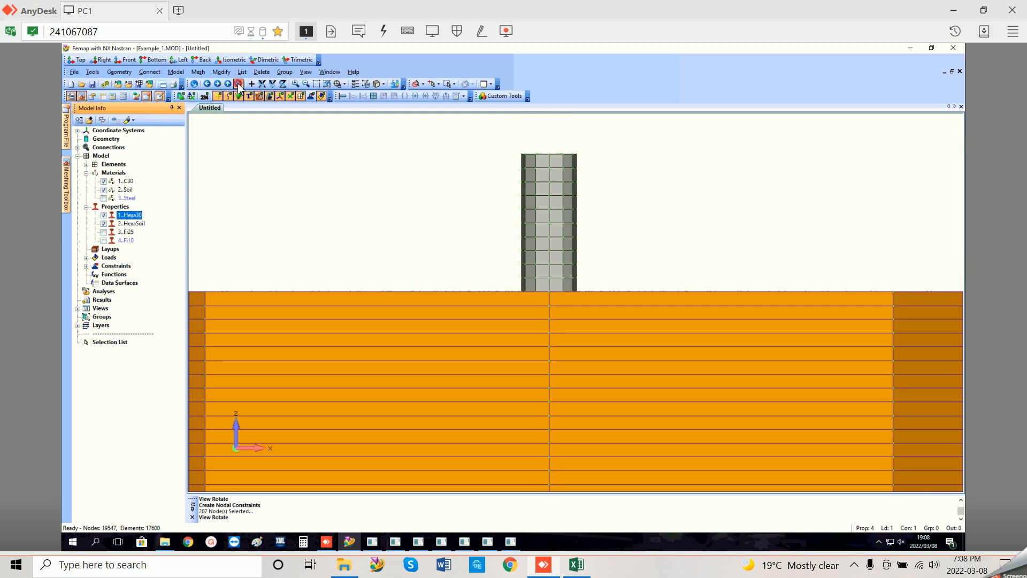
{"action": "left_click", "coordinate": [175, 72]}
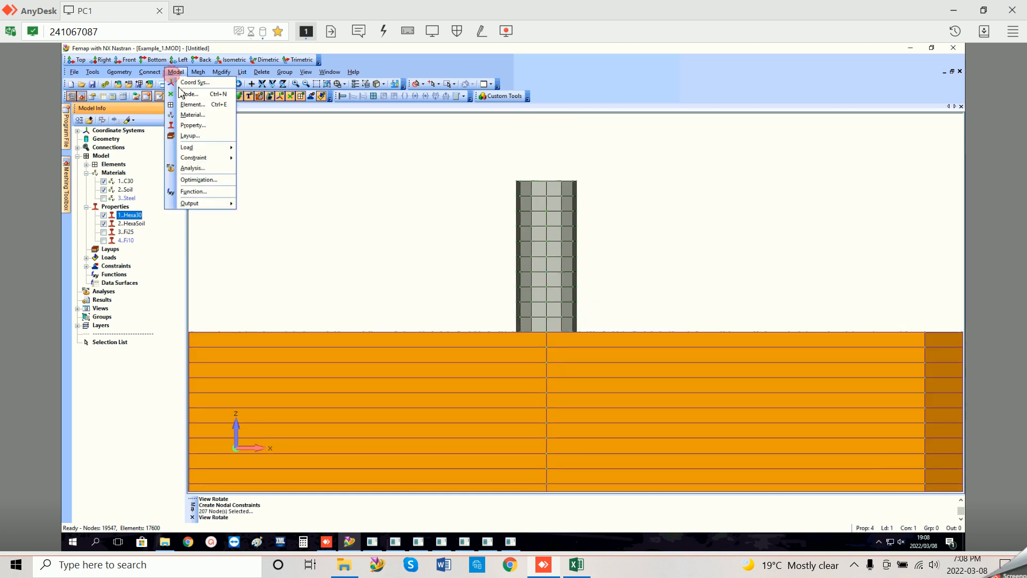
{"action": "mouse_move", "coordinate": [206, 147]}
{"action": "left_click", "coordinate": [269, 171]}
{"action": "left_click", "coordinate": [622, 497]}
{"action": "left_click", "coordinate": [631, 317]}
{"action": "left_click_drag", "start_coordinate": [509, 250], "coordinate": [603, 266]}
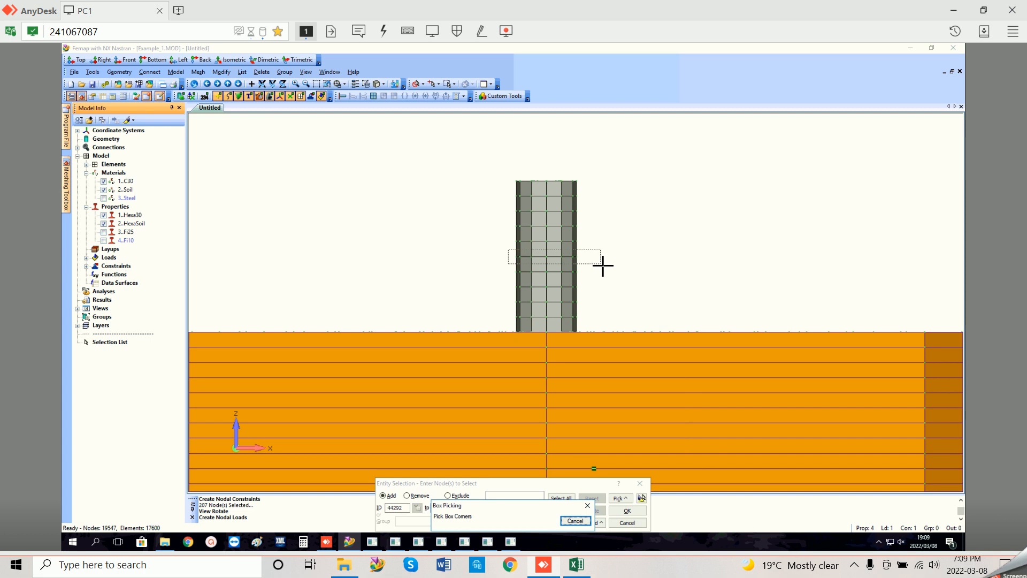
{"action": "left_click_drag", "start_coordinate": [602, 266], "coordinate": [603, 266]}
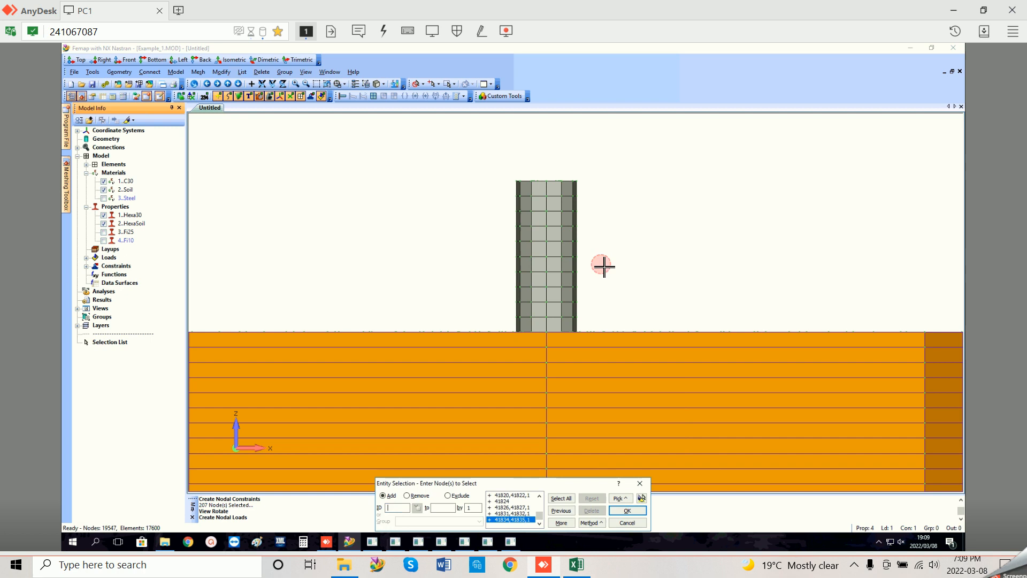
{"action": "left_click", "coordinate": [620, 511]}
Step: Apply a constant force of FX = 1 to each selected pile node in the Load set
{"action": "double_click", "coordinate": [473, 456]}
{"action": "type", "text": "1"}
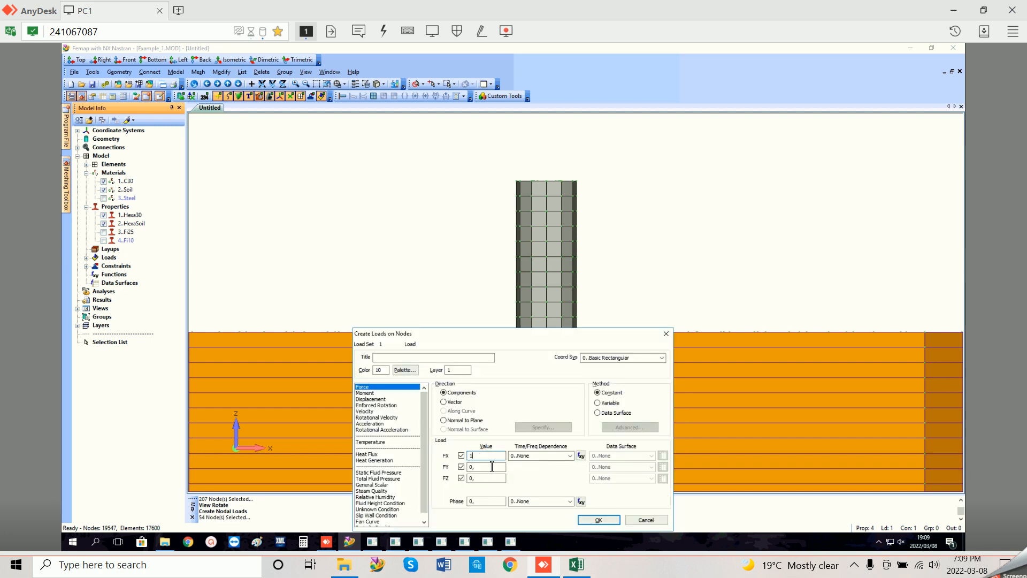
{"action": "left_click", "coordinate": [598, 520]}
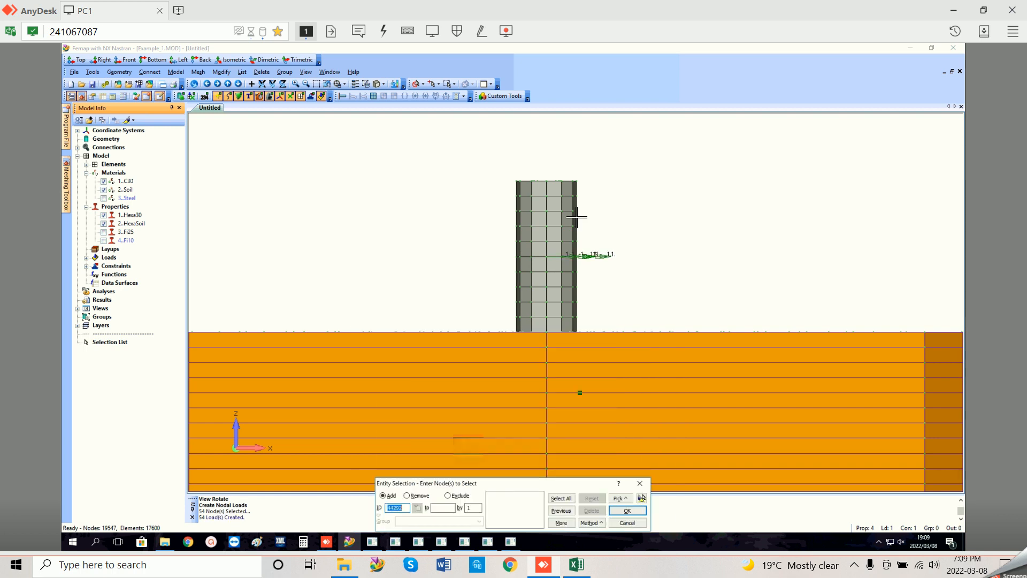
{"action": "left_click", "coordinate": [640, 484]}
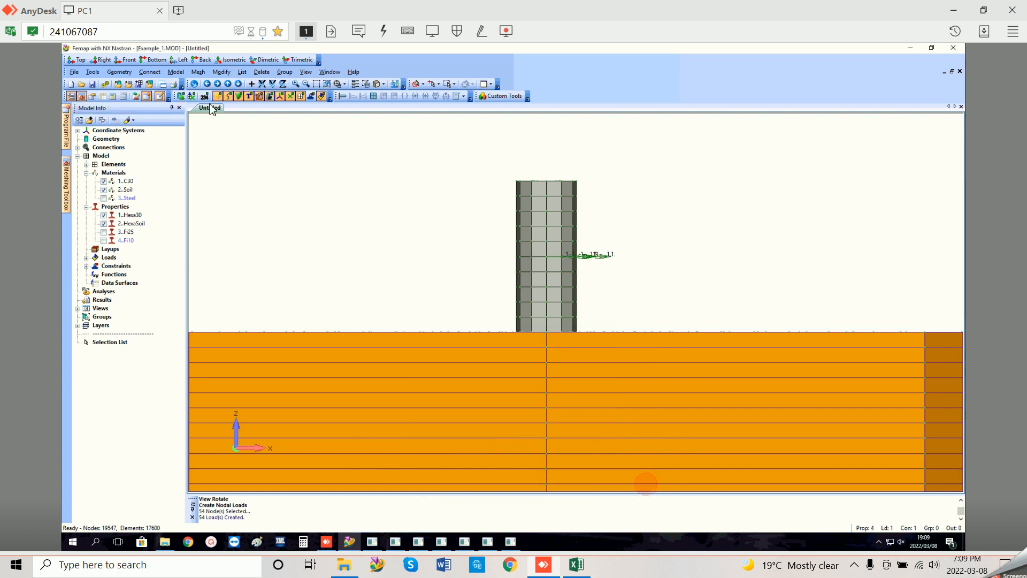
Step: Check the sum of the applied forces about the origin and mark the total FX value in the message output
{"action": "left_click", "coordinate": [94, 73]}
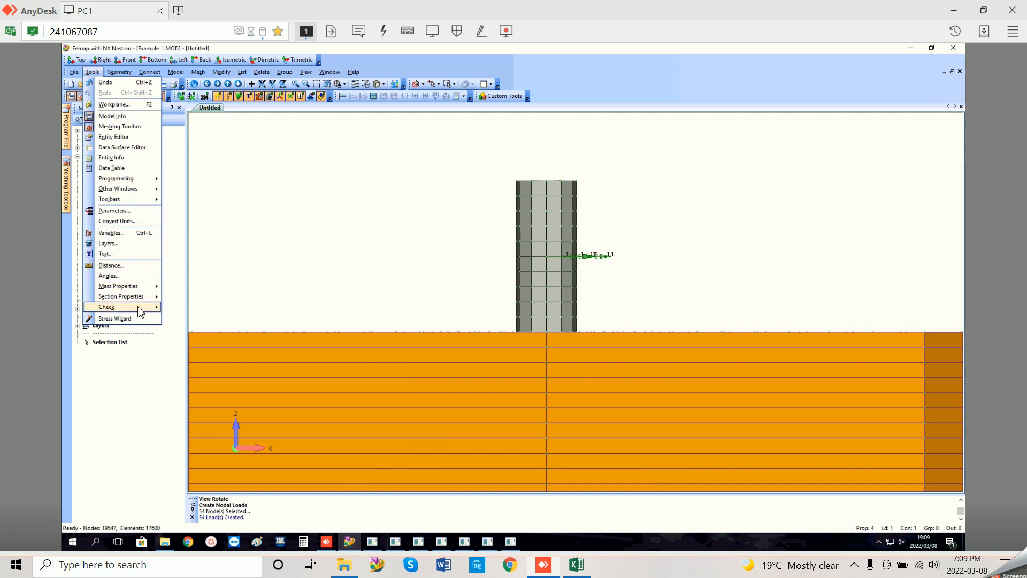
{"action": "mouse_move", "coordinate": [141, 311]}
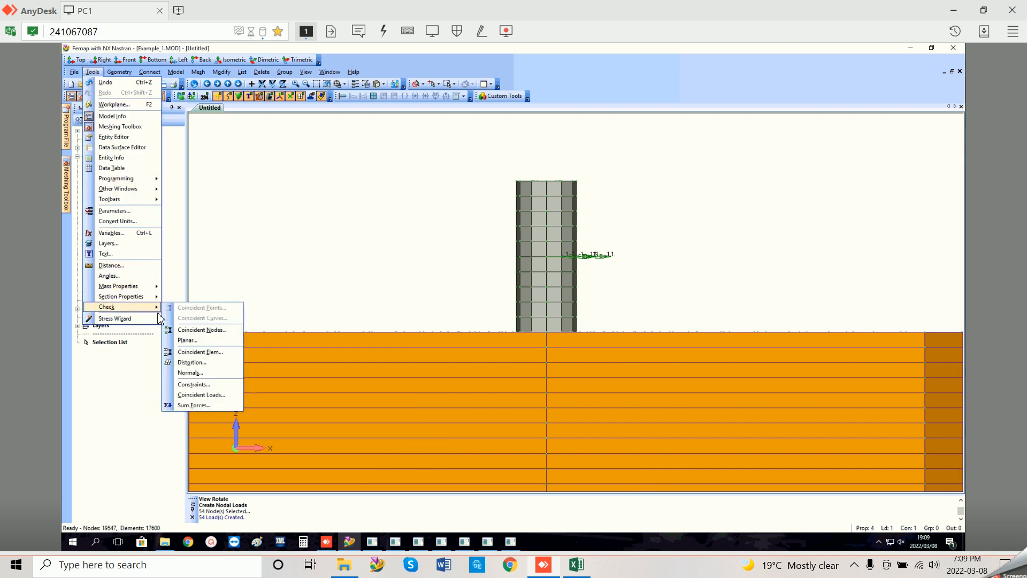
{"action": "left_click", "coordinate": [194, 405]}
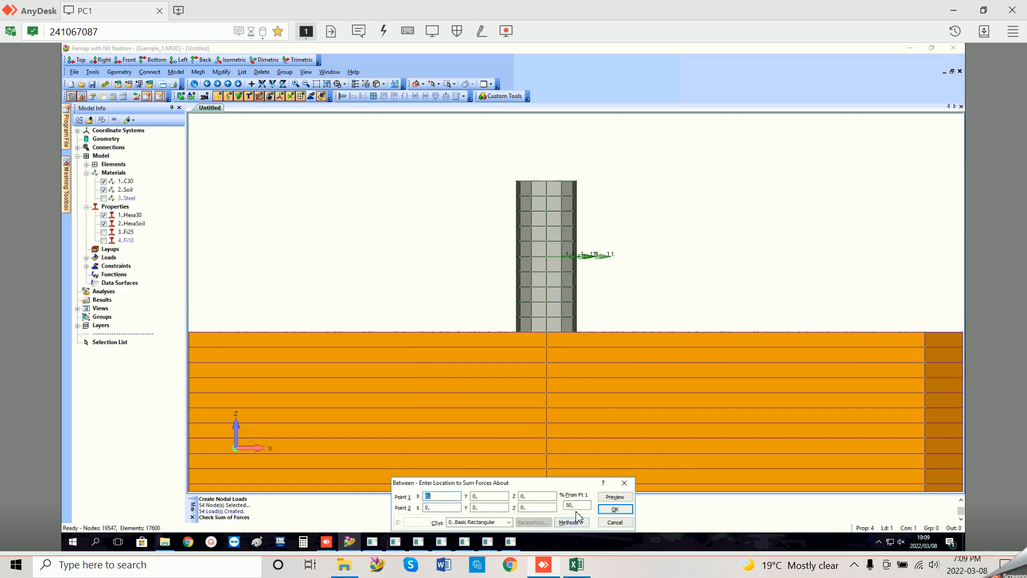
{"action": "key", "text": "Return"}
{"action": "key", "text": "Return"}
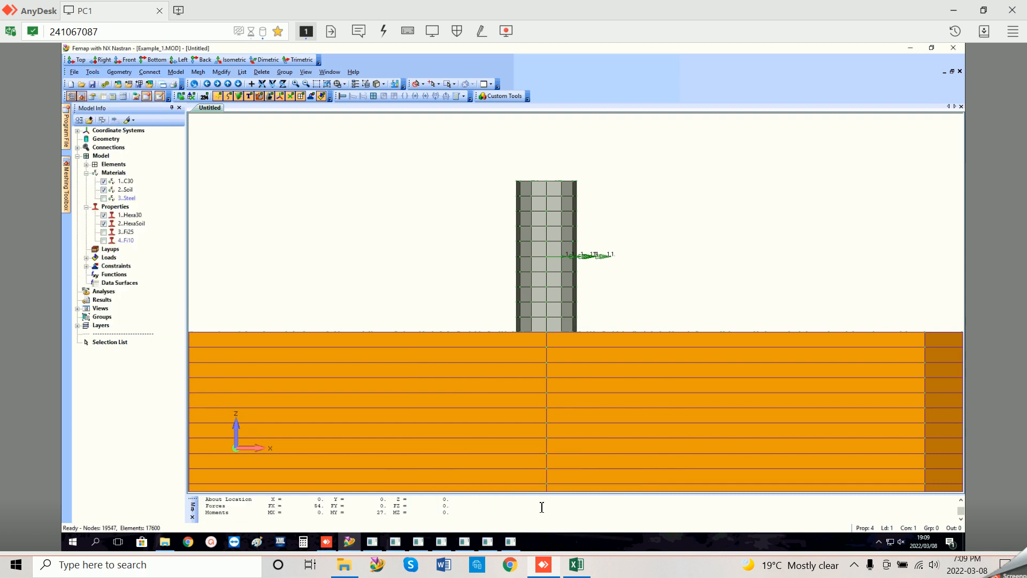
{"action": "double_click", "coordinate": [318, 506]}
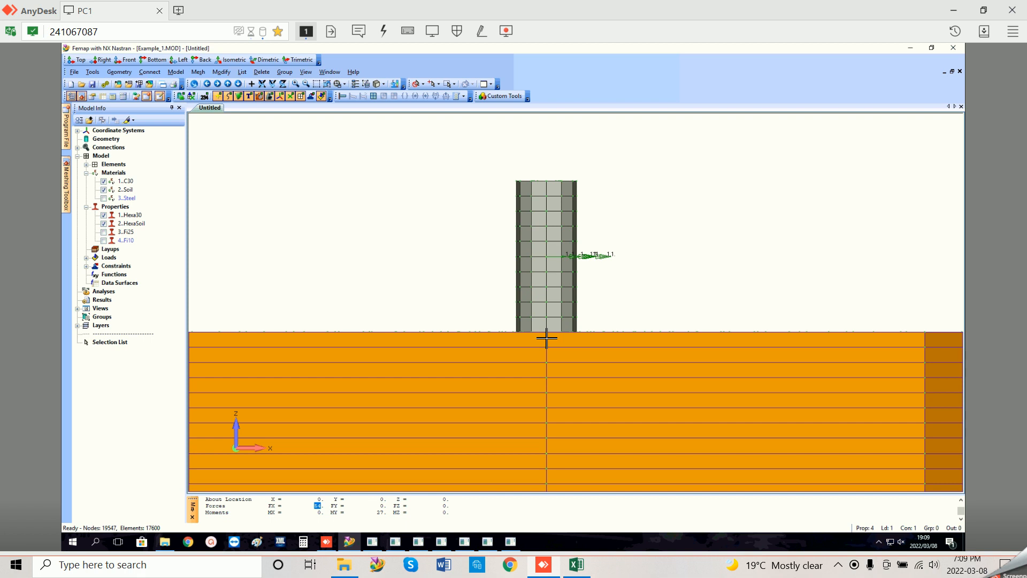
Step: Find and open the Calculator app on the local computer
{"action": "left_click", "coordinate": [144, 568]}
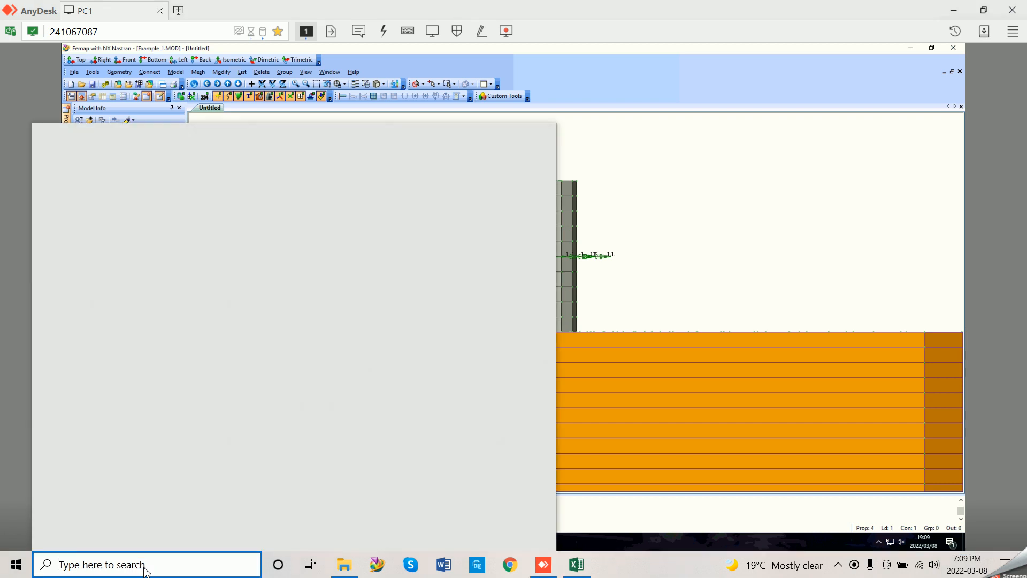
{"action": "type", "text": "cal"}
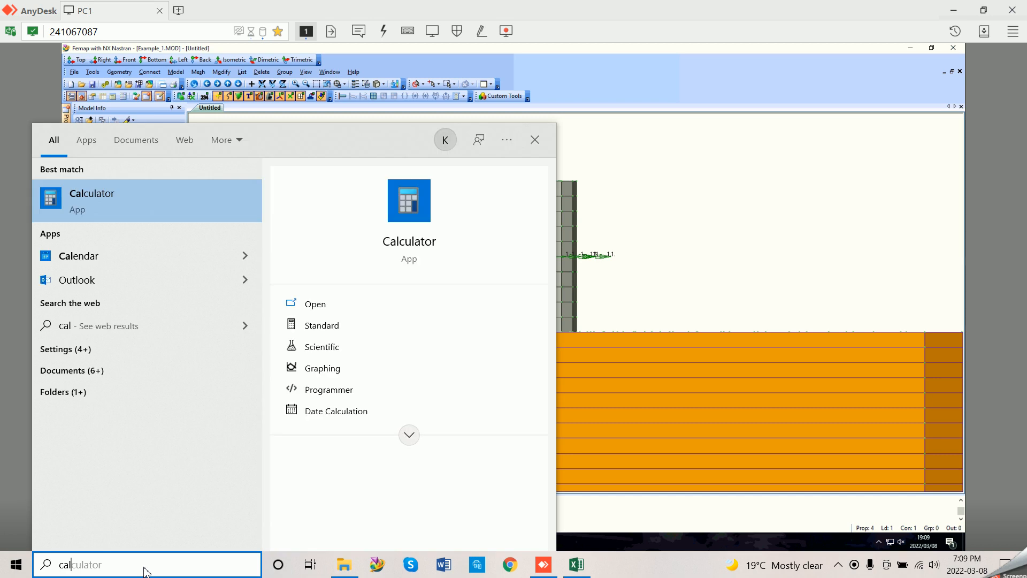
{"action": "key", "text": "Return"}
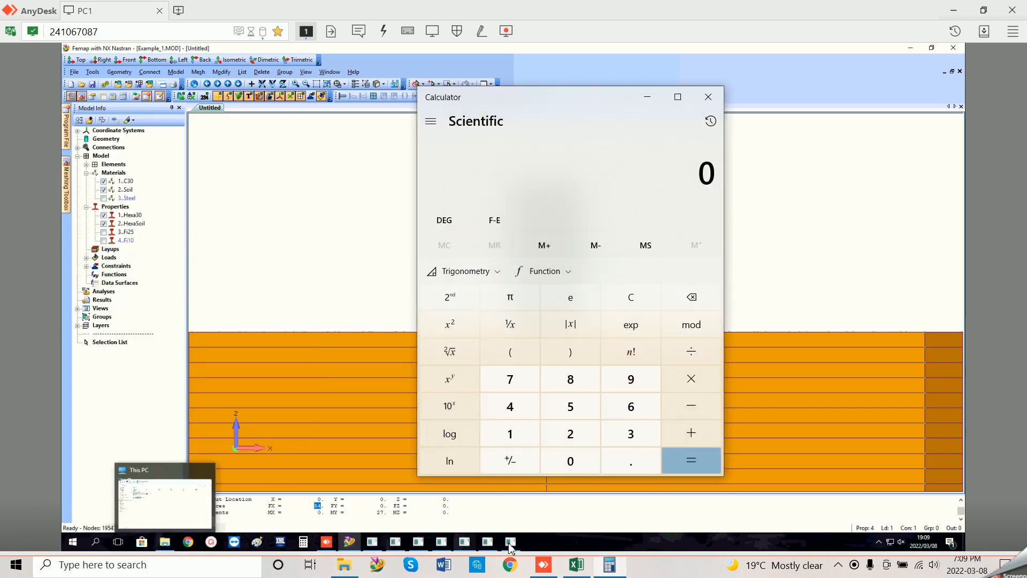
Step: Compute 500 ÷ 54 in the Calculator, mark the result, and return to the Femap model
{"action": "left_click", "coordinate": [568, 407]}
{"action": "double_click", "coordinate": [573, 460]}
{"action": "left_click", "coordinate": [703, 354]}
{"action": "left_click", "coordinate": [571, 407]}
{"action": "left_click", "coordinate": [509, 407]}
{"action": "left_click", "coordinate": [690, 460]}
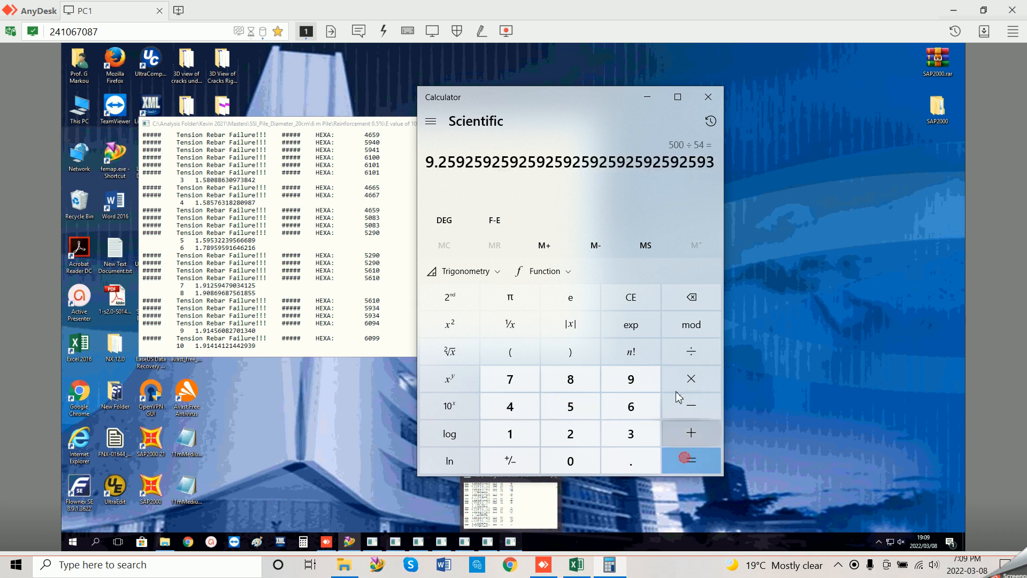
{"action": "left_click_drag", "start_coordinate": [428, 165], "coordinate": [716, 163]}
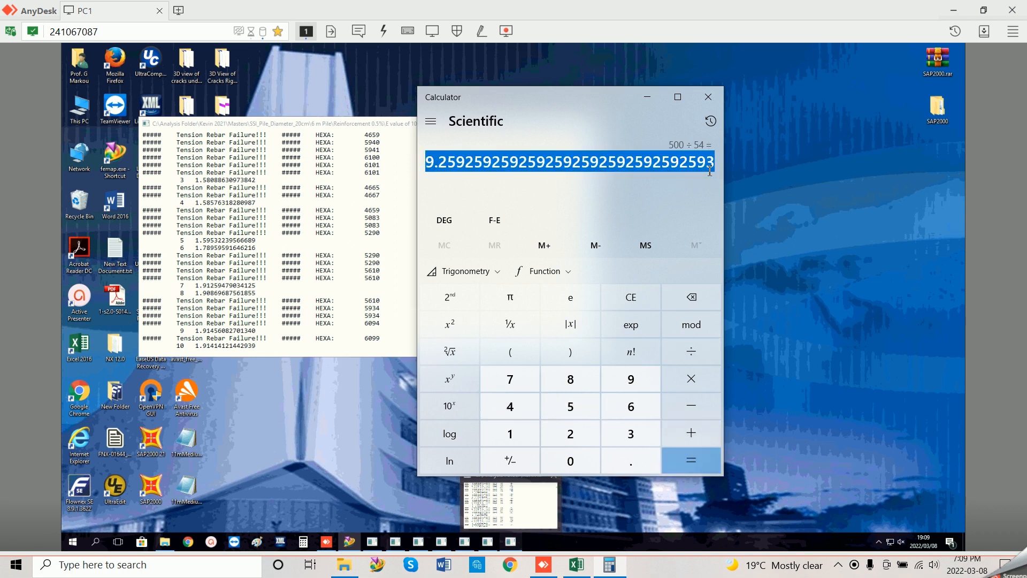
{"action": "left_click", "coordinate": [648, 97]}
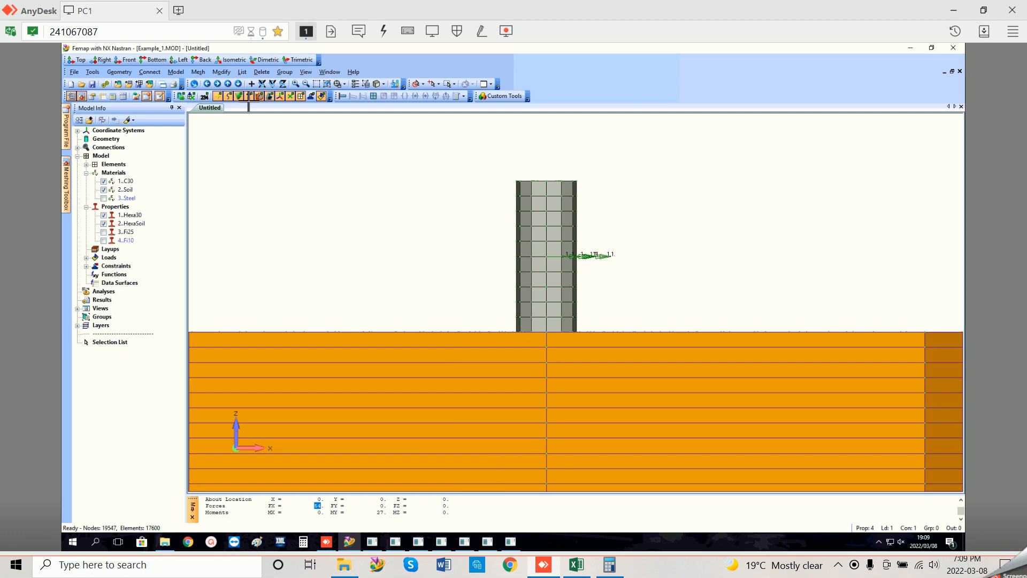
Step: Scale all existing loads on the model by multiplying them by the calculated factor of about 9.259259
{"action": "left_click", "coordinate": [221, 72]}
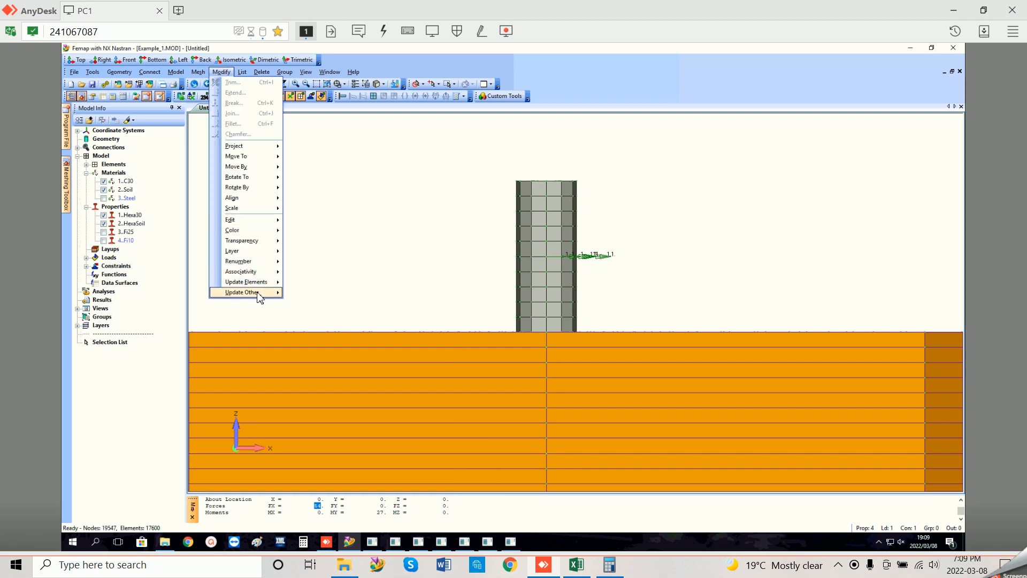
{"action": "mouse_move", "coordinate": [259, 298]}
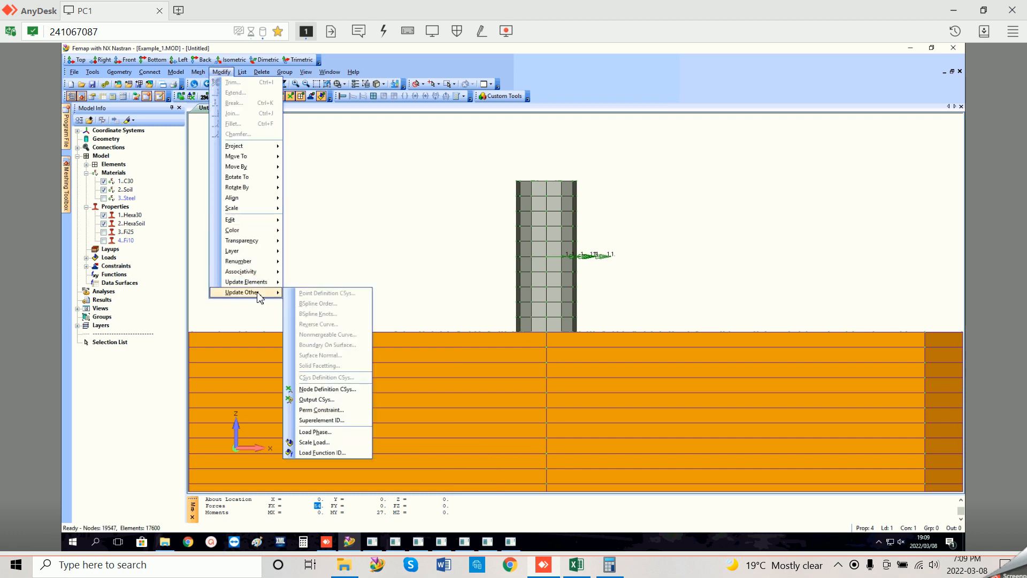
{"action": "left_click", "coordinate": [323, 443]}
{"action": "left_click", "coordinate": [575, 243]}
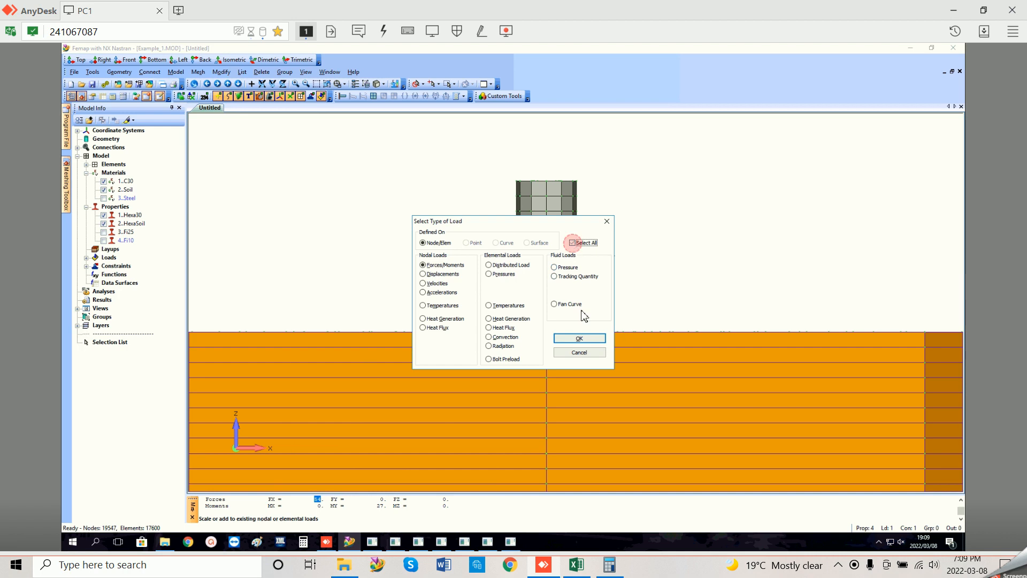
{"action": "left_click", "coordinate": [580, 338]}
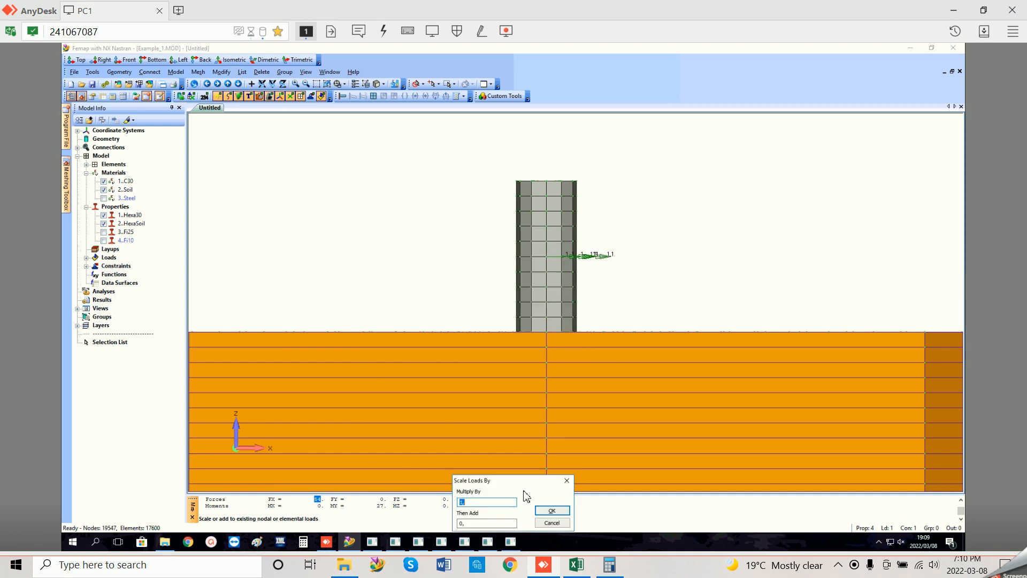
{"action": "type", "text": "0.2592592592592592593"}
{"action": "left_click", "coordinate": [551, 510]}
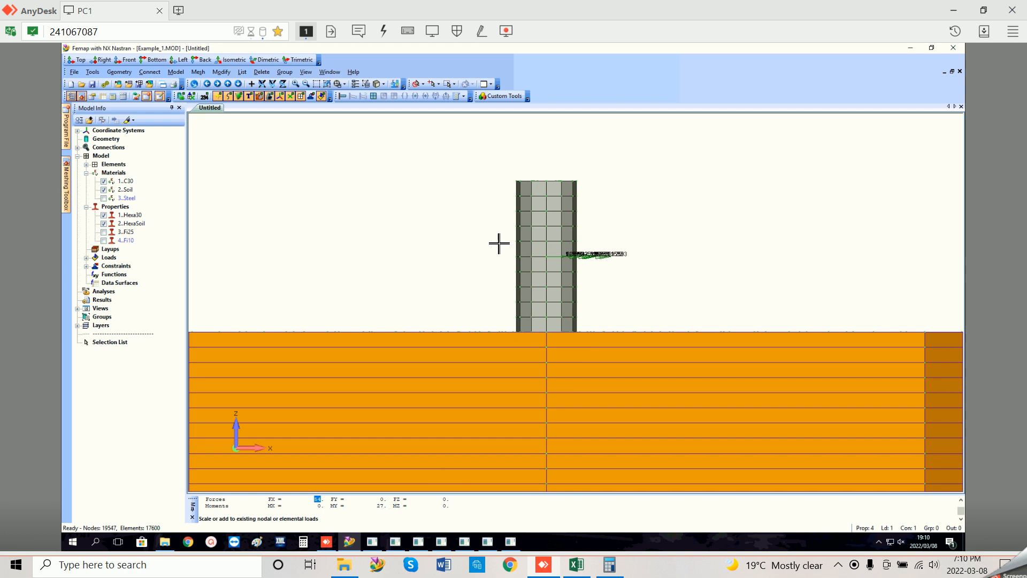
Step: Sum the scaled forces about the origin and mark the total FX value in the message output
{"action": "left_click", "coordinate": [92, 72]}
{"action": "mouse_move", "coordinate": [152, 307]}
{"action": "left_click", "coordinate": [198, 402]}
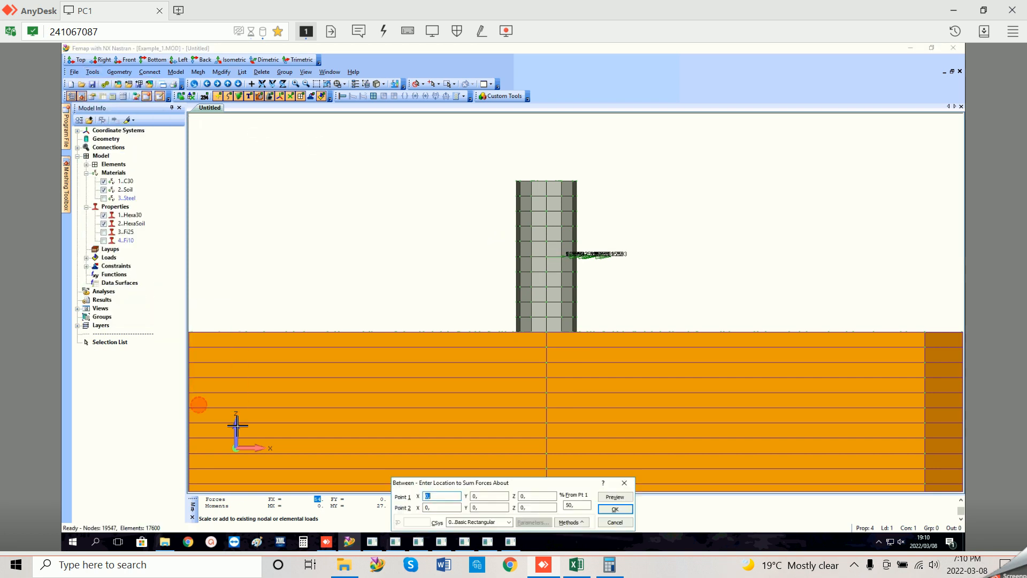
{"action": "key", "text": "Return"}
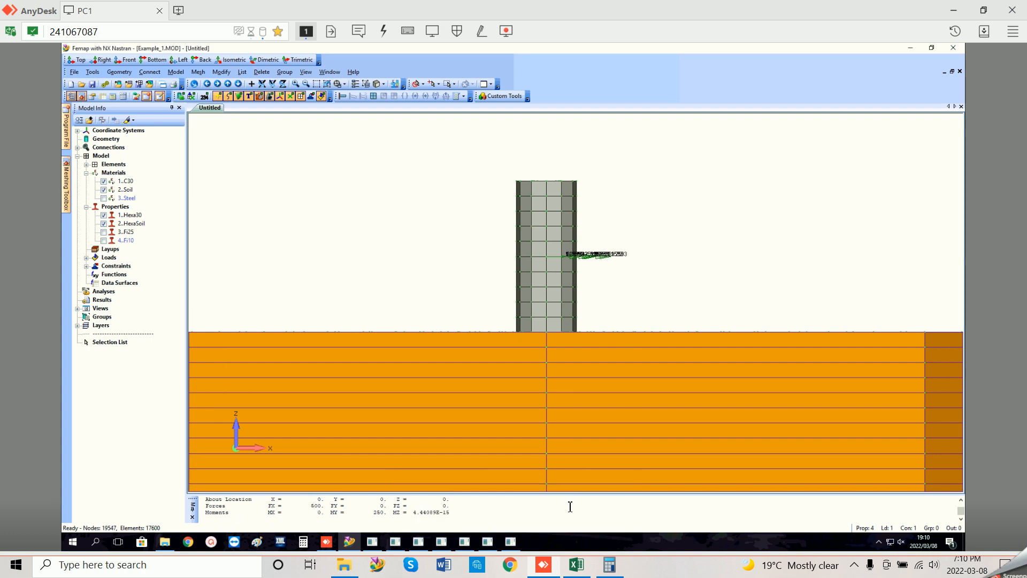
{"action": "left_click_drag", "start_coordinate": [309, 506], "coordinate": [318, 506]}
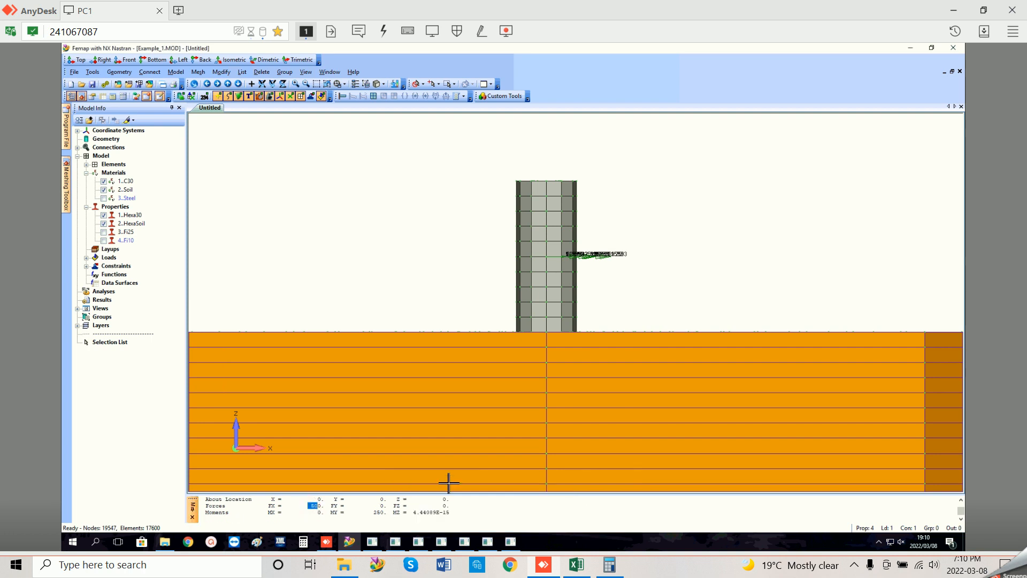
Step: Set the load set's nonlinear analysis options to a Static solution with 10 increments and 25 maximum iterations per step
{"action": "scroll", "coordinate": [538, 321], "scroll_direction": "down", "scroll_amount": 5}
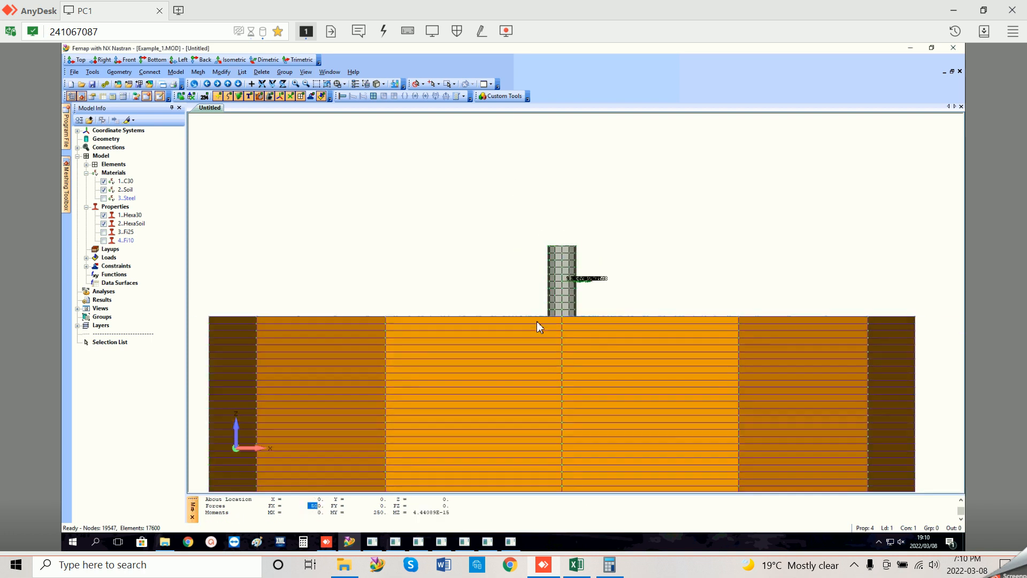
{"action": "left_click", "coordinate": [178, 75]}
{"action": "mouse_move", "coordinate": [207, 152]}
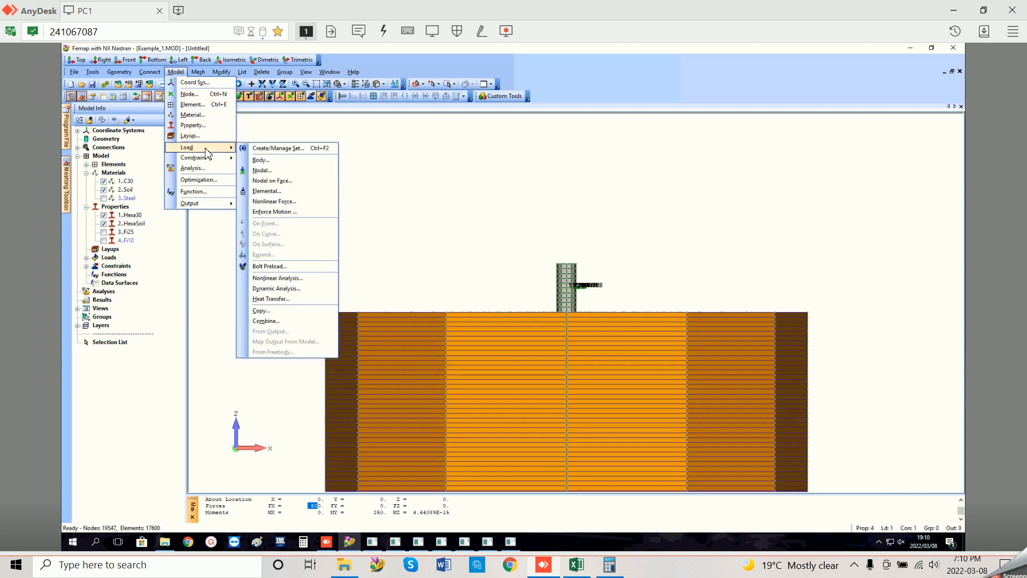
{"action": "left_click", "coordinate": [288, 278]}
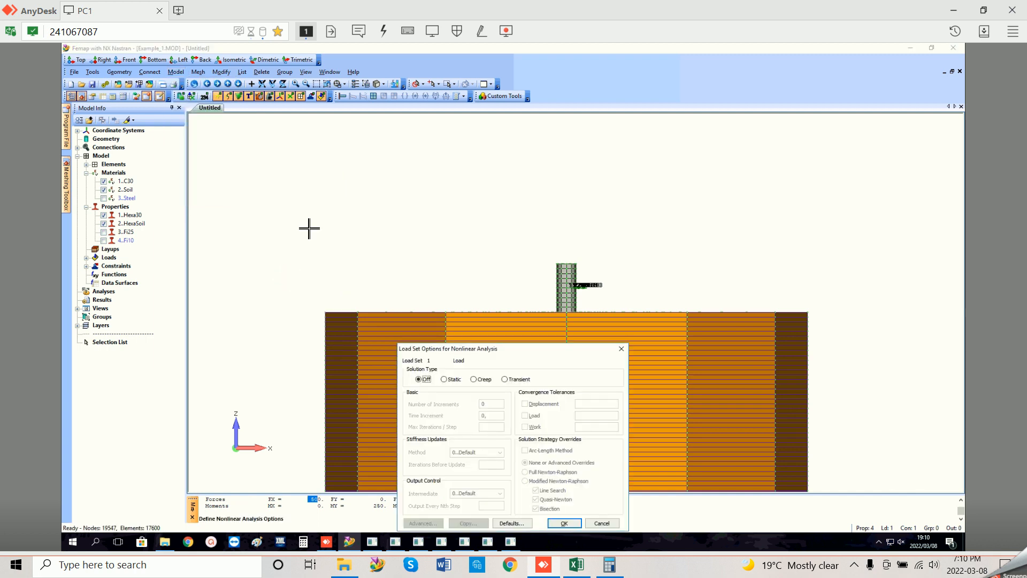
{"action": "left_click", "coordinate": [445, 380]}
{"action": "left_click", "coordinate": [492, 404]}
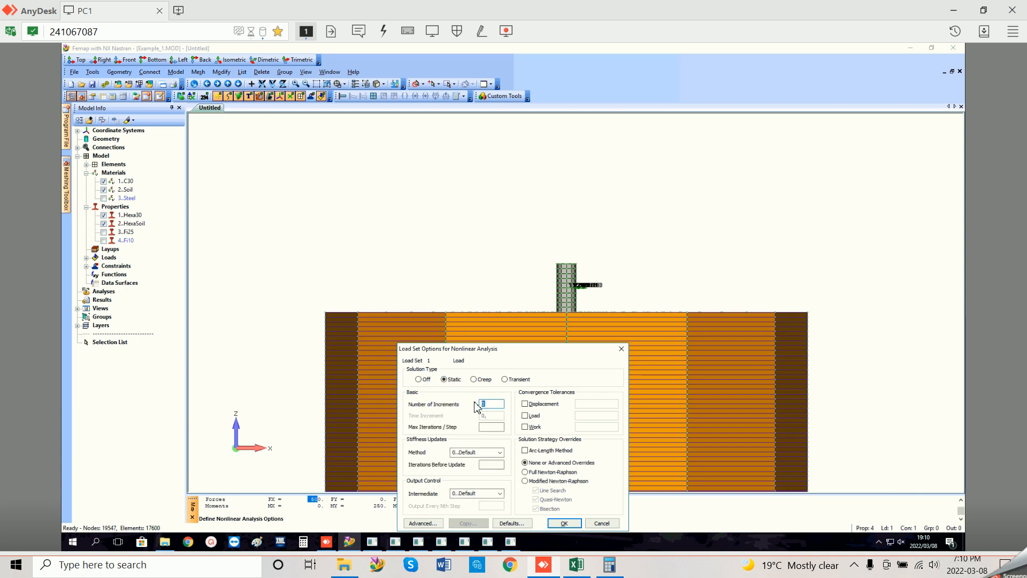
{"action": "type", "text": "10"}
{"action": "left_click", "coordinate": [490, 427]}
{"action": "type", "text": "25"}
Step: Enable the Work convergence tolerance at 1.E-4, set iterations before update to 5 and intermediate output to NO, and accept the nonlinear options
{"action": "left_click", "coordinate": [524, 427]}
{"action": "left_click", "coordinate": [583, 427]}
{"action": "type", "text": "1,"}
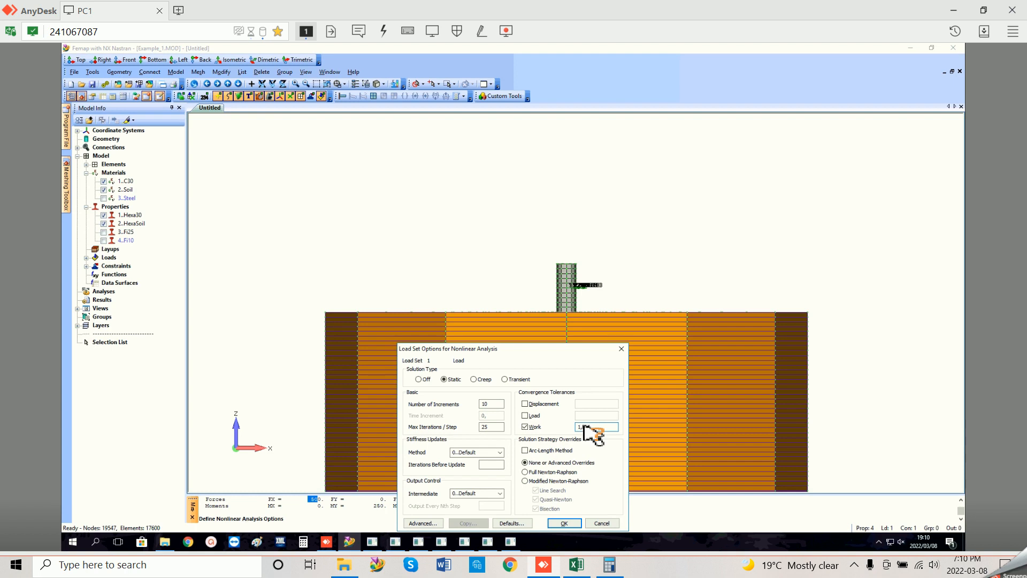
{"action": "type", "text": "E-4"}
{"action": "left_click", "coordinate": [489, 465]}
{"action": "type", "text": "5"}
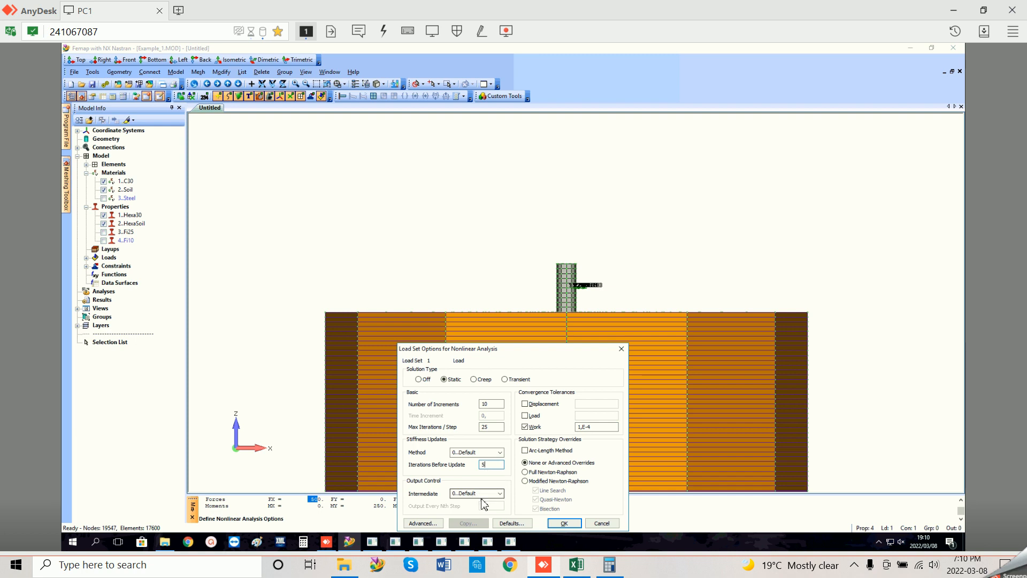
{"action": "left_click", "coordinate": [500, 494]}
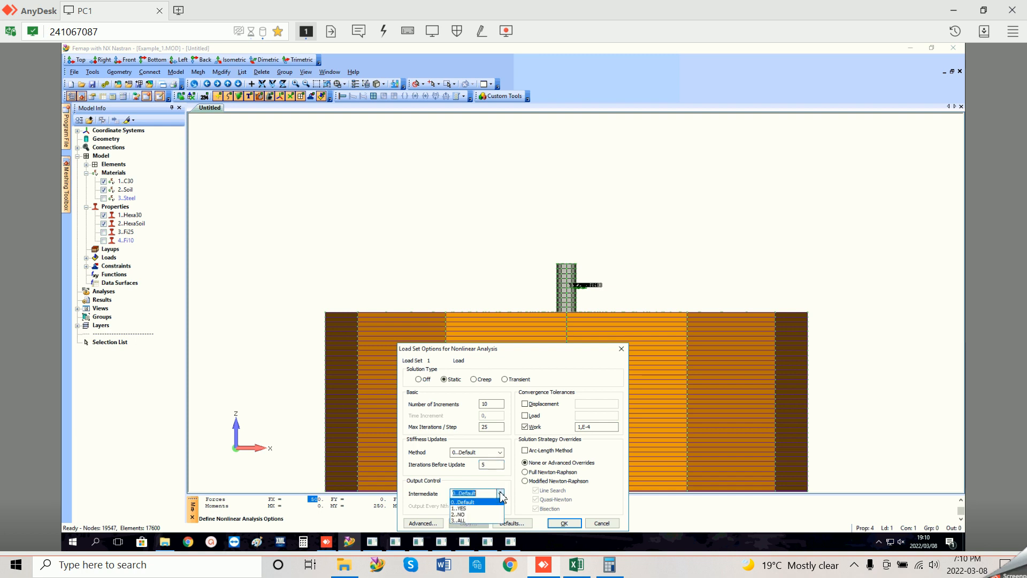
{"action": "left_click", "coordinate": [477, 514]}
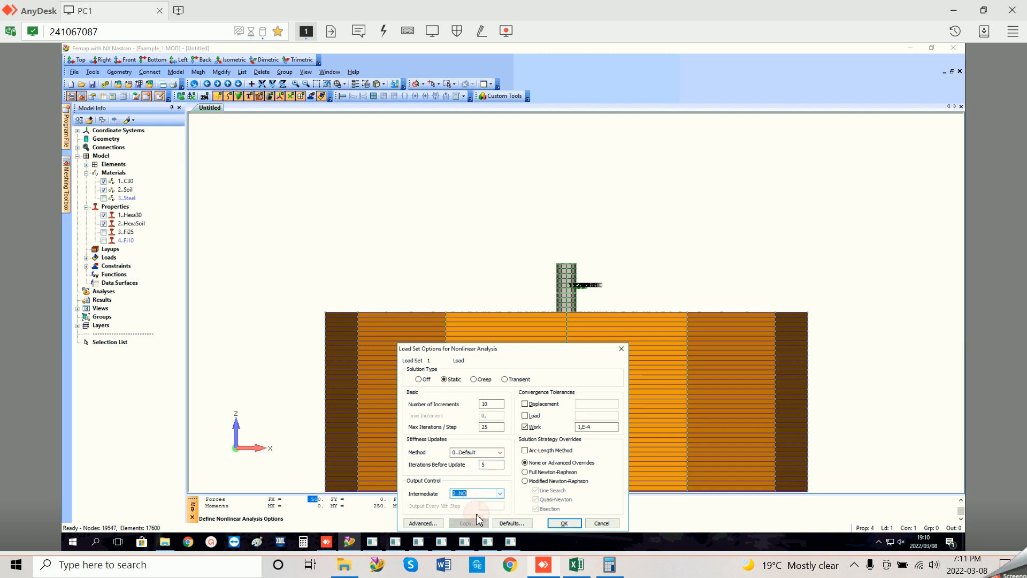
{"action": "left_click", "coordinate": [562, 523]}
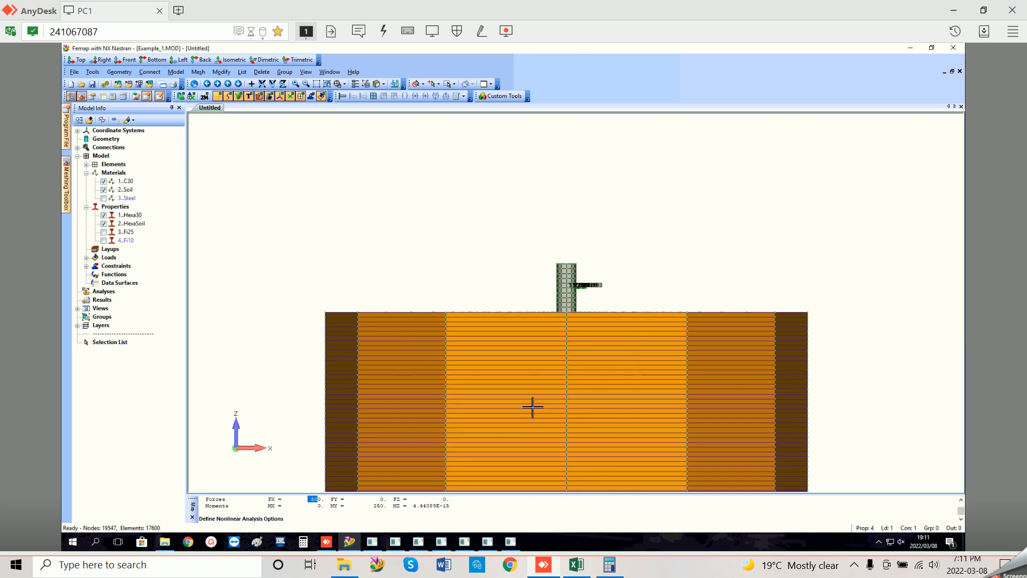
Step: Switch on display of the Steel material and all four properties: Hexa30, HexaSoil, Fi25 and Fi10
{"action": "scroll", "coordinate": [531, 403], "scroll_direction": "down", "scroll_amount": 8}
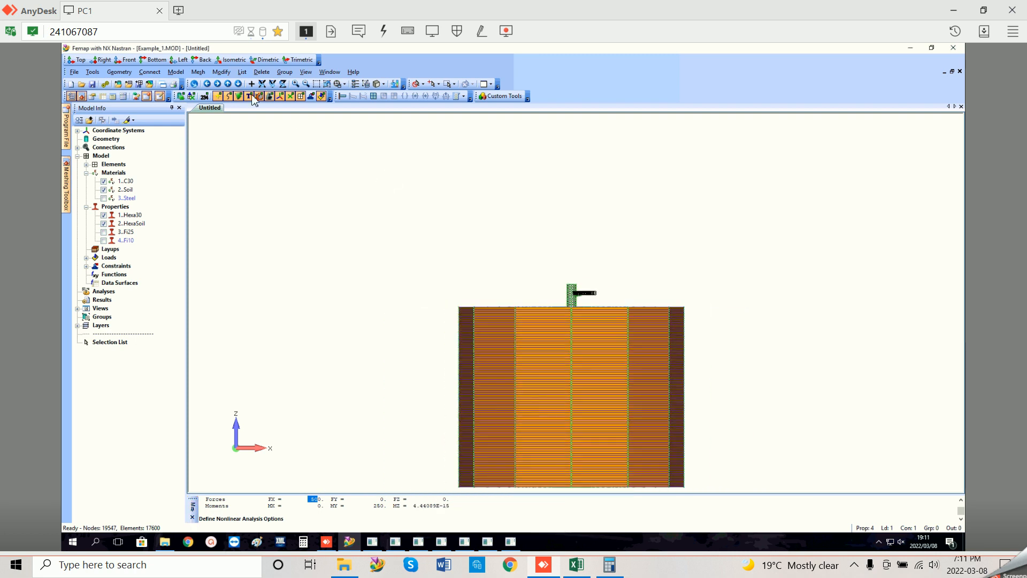
{"action": "left_click", "coordinate": [229, 84]}
{"action": "left_click", "coordinate": [229, 84]}
{"action": "scroll", "coordinate": [532, 269], "scroll_direction": "up", "scroll_amount": 2}
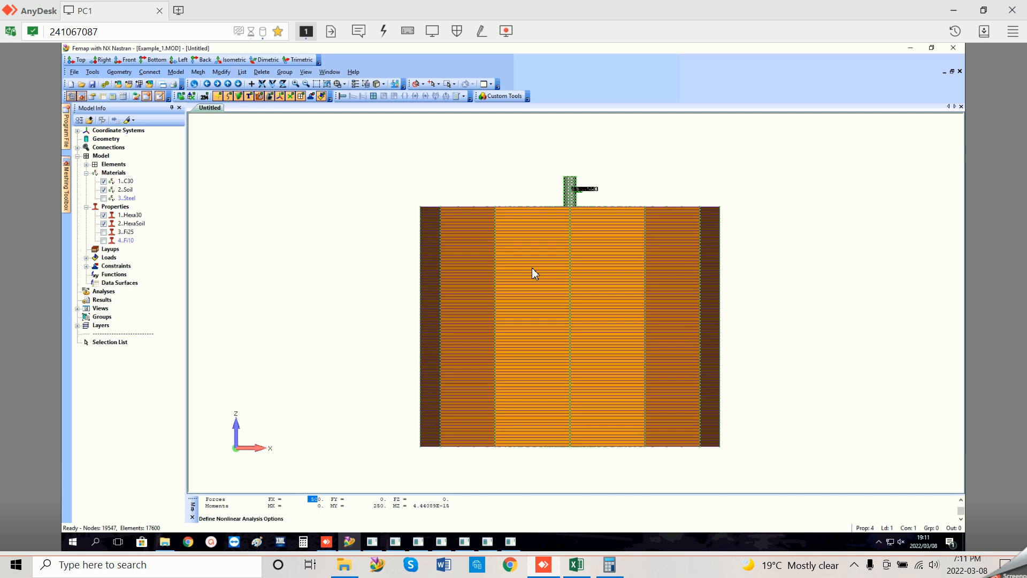
{"action": "left_click", "coordinate": [105, 224]}
{"action": "left_click", "coordinate": [104, 198]}
{"action": "left_click", "coordinate": [104, 215]}
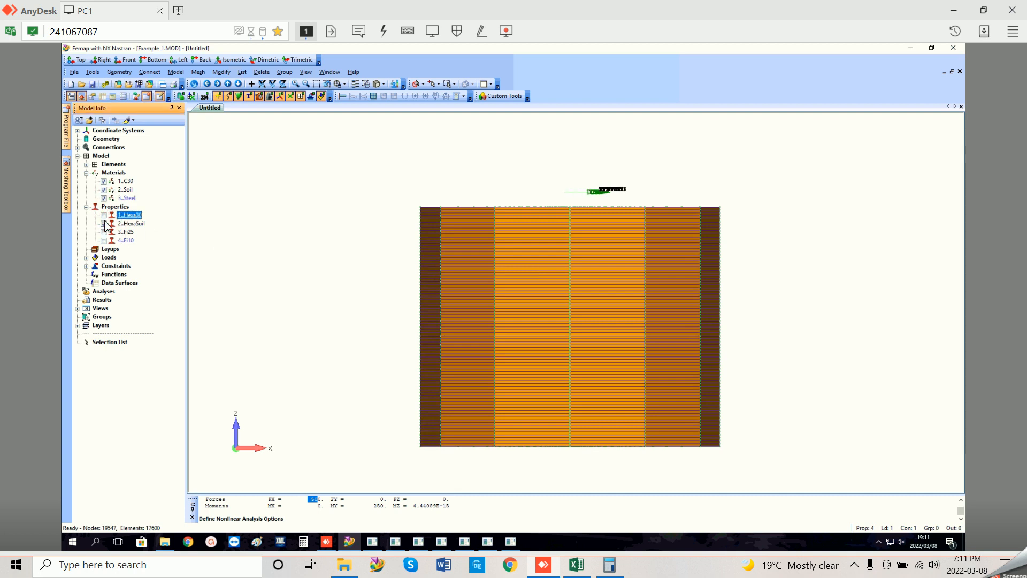
{"action": "left_click", "coordinate": [104, 224]}
{"action": "left_click", "coordinate": [105, 223]}
{"action": "left_click", "coordinate": [105, 224]}
{"action": "left_click", "coordinate": [104, 232]}
{"action": "left_click", "coordinate": [104, 240]}
{"action": "left_click", "coordinate": [104, 241]}
{"action": "left_click", "coordinate": [104, 232]}
{"action": "left_click", "coordinate": [104, 223]}
{"action": "left_click", "coordinate": [105, 215]}
{"action": "left_click", "coordinate": [103, 235]}
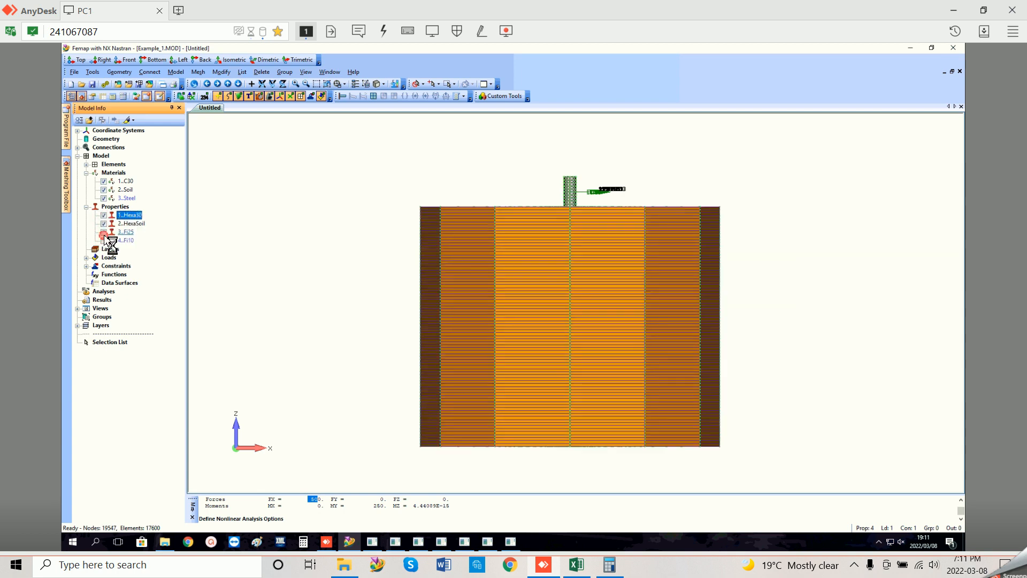
Step: Check all nodes for coincidence with merging of coincident entities enabled, and review the merge report
{"action": "left_click", "coordinate": [92, 72]}
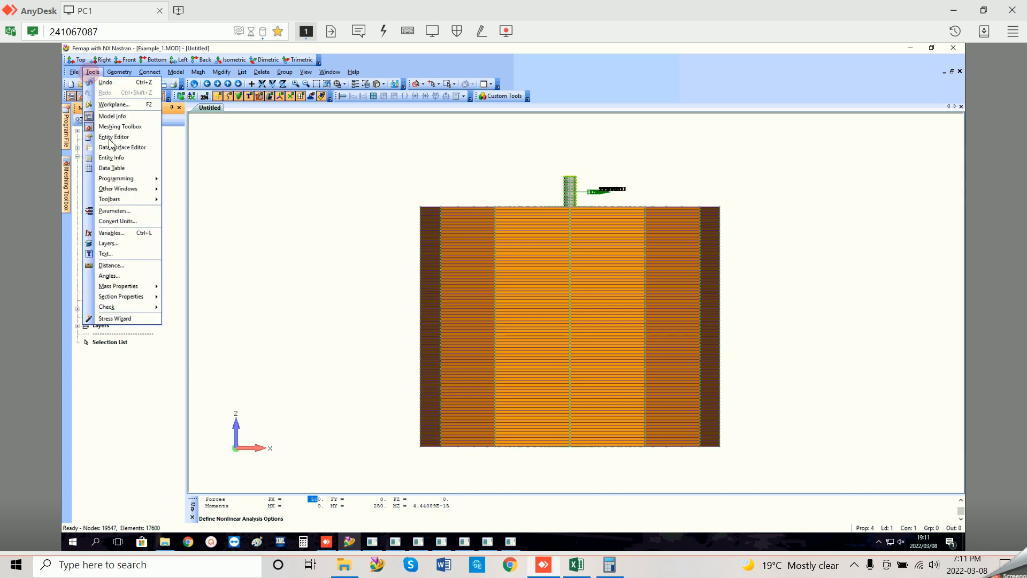
{"action": "mouse_move", "coordinate": [138, 307]}
{"action": "left_click", "coordinate": [201, 329]}
{"action": "left_click", "coordinate": [560, 498]}
{"action": "left_click", "coordinate": [625, 510]}
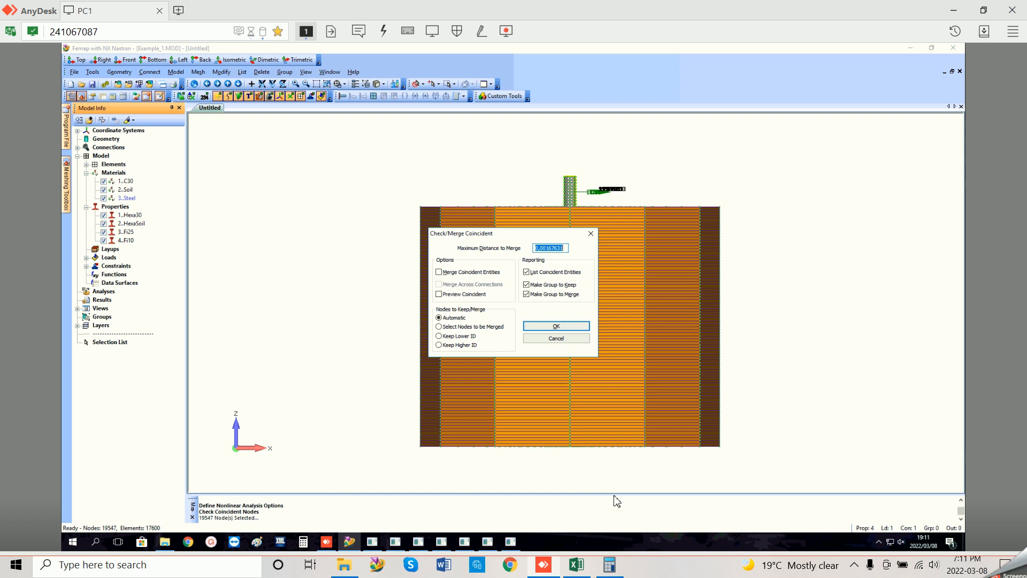
{"action": "left_click", "coordinate": [464, 274]}
{"action": "left_click", "coordinate": [554, 326]}
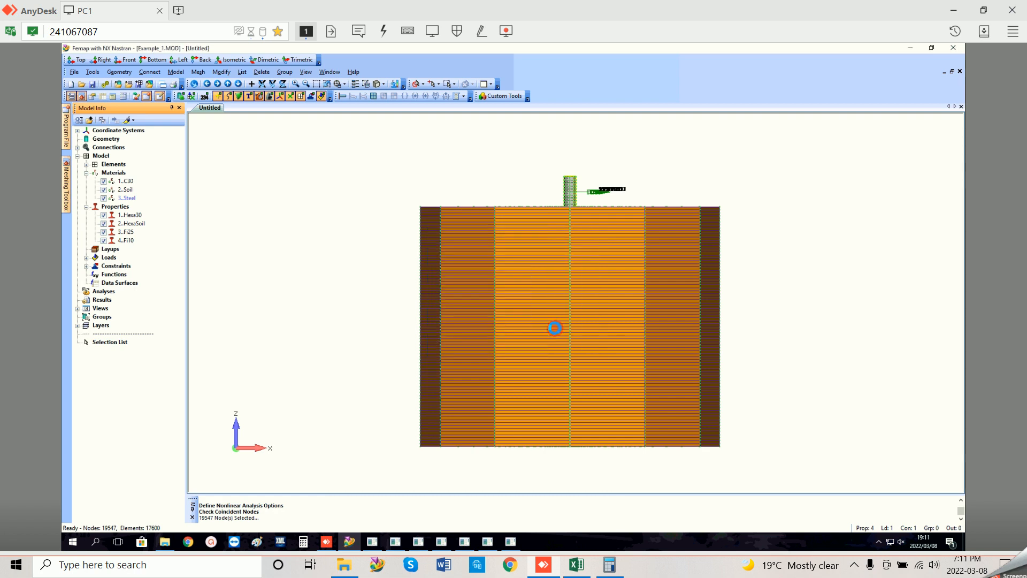
{"action": "scroll", "coordinate": [463, 512], "scroll_direction": "up", "scroll_amount": 10}
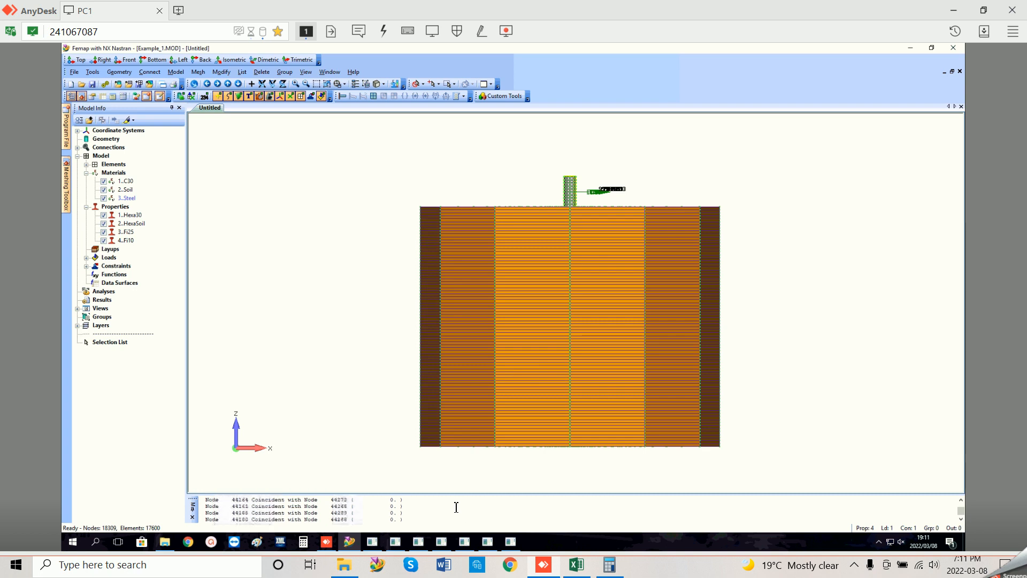
{"action": "scroll", "coordinate": [457, 508], "scroll_direction": "down", "scroll_amount": 10}
Step: Check all elements in the model for coincident elements using the Full Check option
{"action": "left_click", "coordinate": [93, 72]}
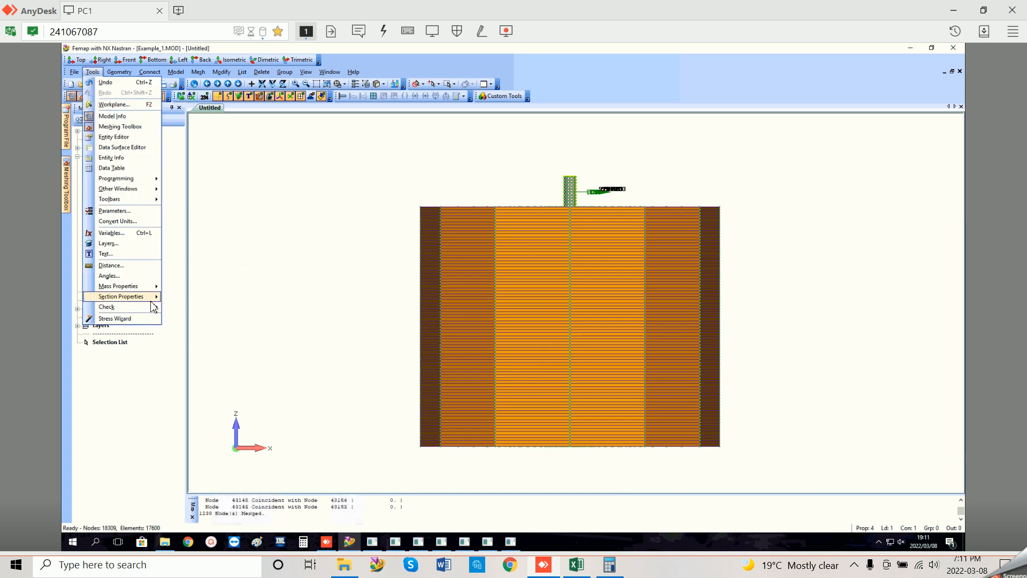
{"action": "mouse_move", "coordinate": [154, 306]}
{"action": "left_click", "coordinate": [203, 356]}
{"action": "left_click", "coordinate": [556, 498]}
{"action": "left_click", "coordinate": [621, 510]}
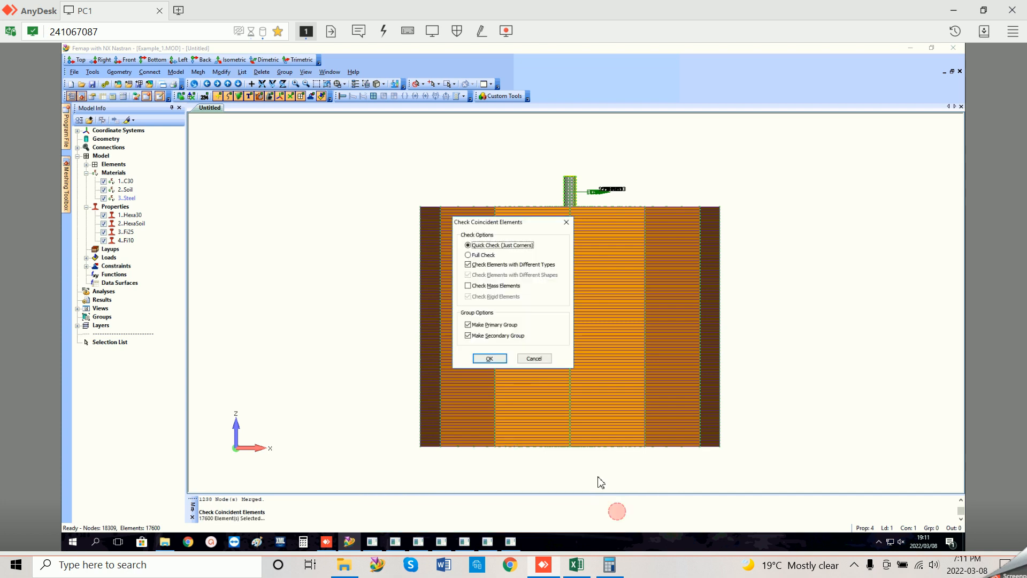
{"action": "left_click", "coordinate": [483, 255]}
{"action": "left_click", "coordinate": [489, 358]}
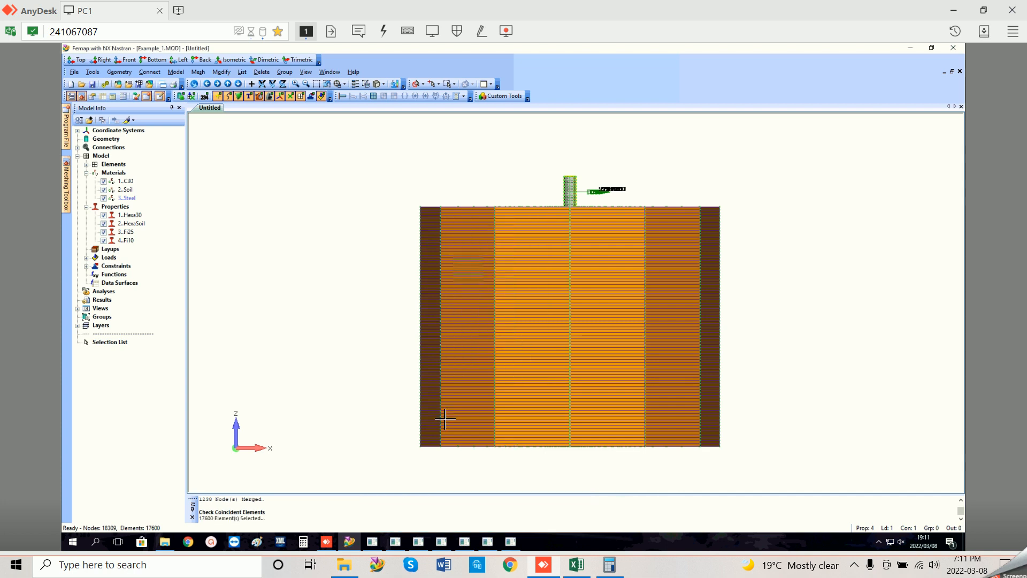
Step: Box-select all nodes of the model from the XY top view and change their color to black, ColorID 125
{"action": "middle_click_drag", "start_coordinate": [562, 280], "coordinate": [575, 442]}
{"action": "key", "text": "F8"}
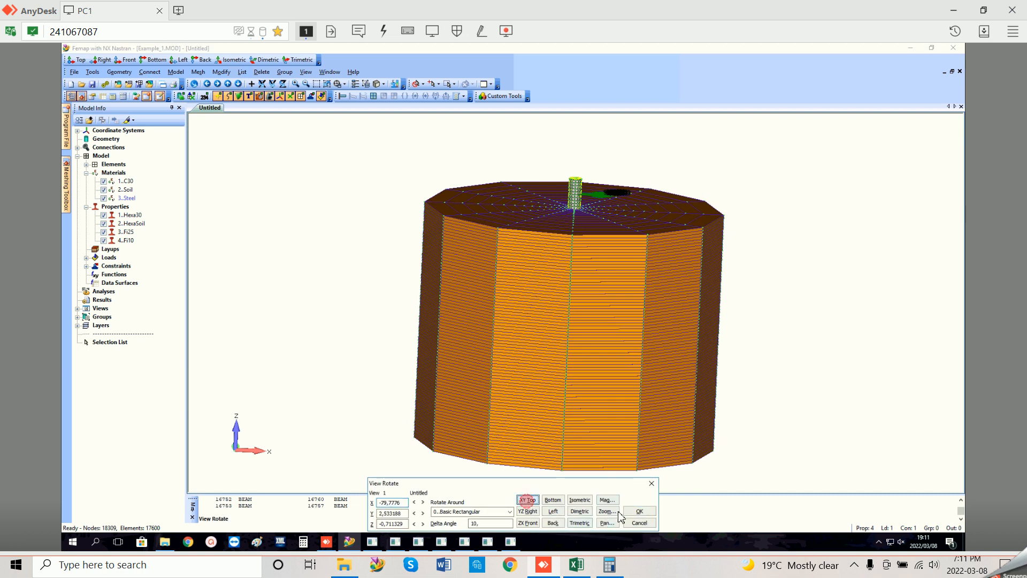
{"action": "left_click", "coordinate": [528, 504]}
{"action": "left_click", "coordinate": [640, 511]}
{"action": "left_click", "coordinate": [221, 71]}
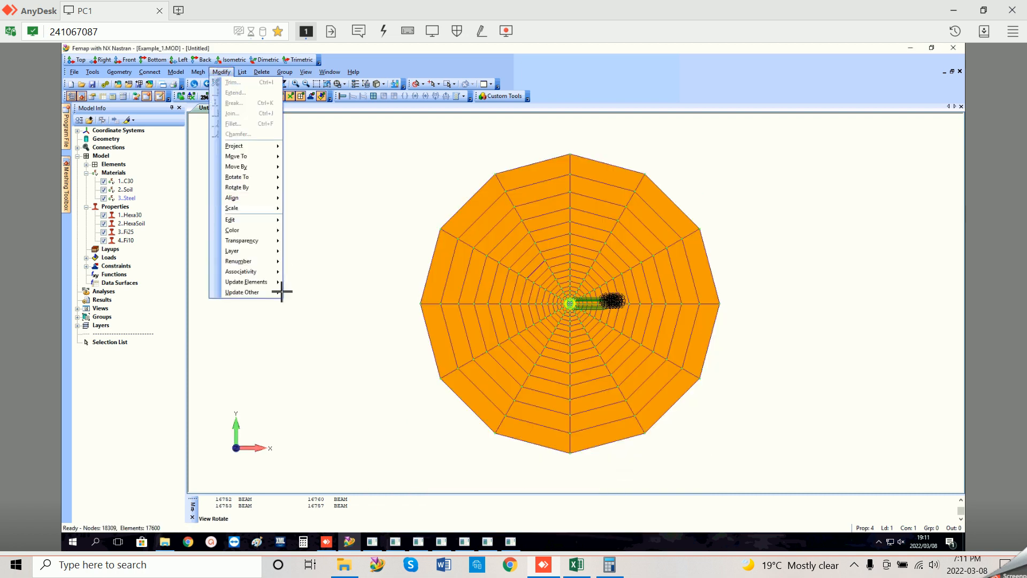
{"action": "left_click", "coordinate": [259, 230]}
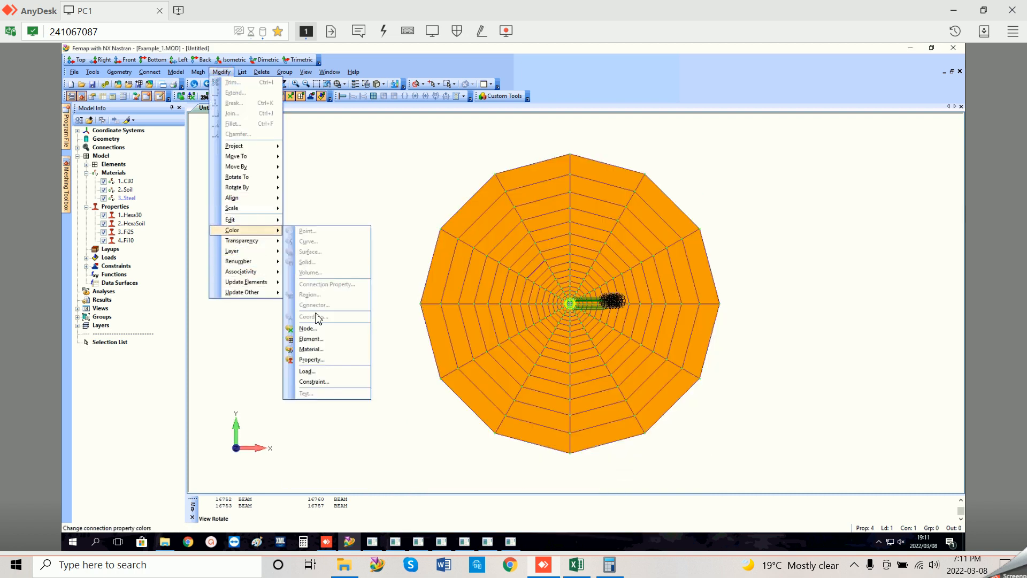
{"action": "left_click", "coordinate": [308, 328]}
{"action": "right_click", "coordinate": [610, 502]}
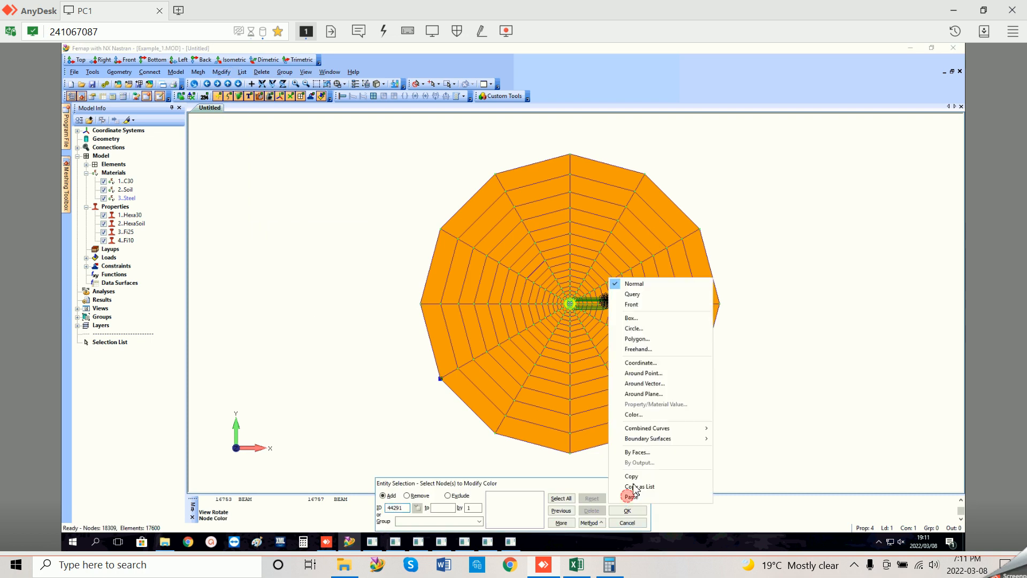
{"action": "left_click", "coordinate": [641, 318]}
{"action": "left_click_drag", "start_coordinate": [394, 141], "coordinate": [831, 464]}
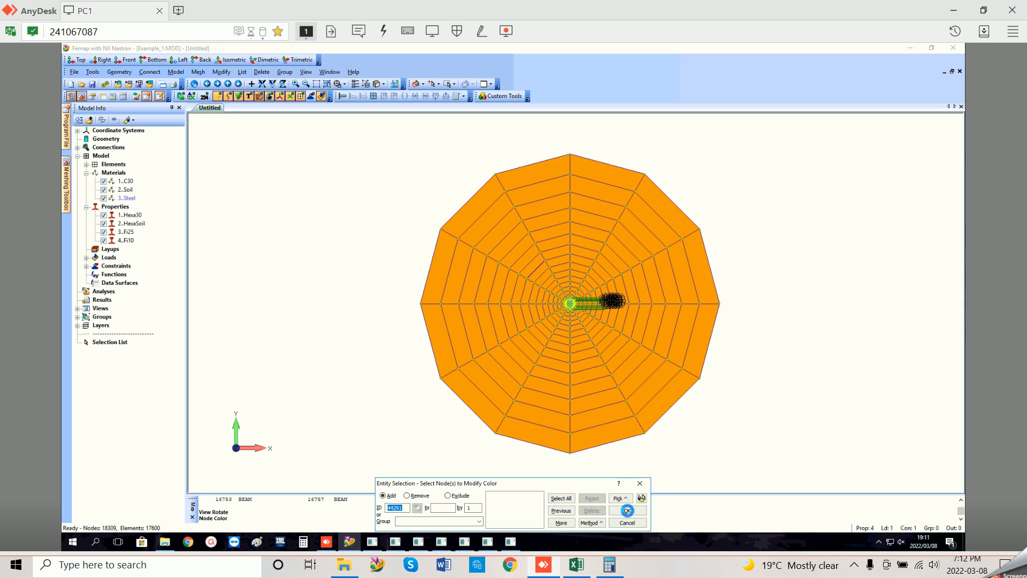
{"action": "left_click", "coordinate": [627, 511]}
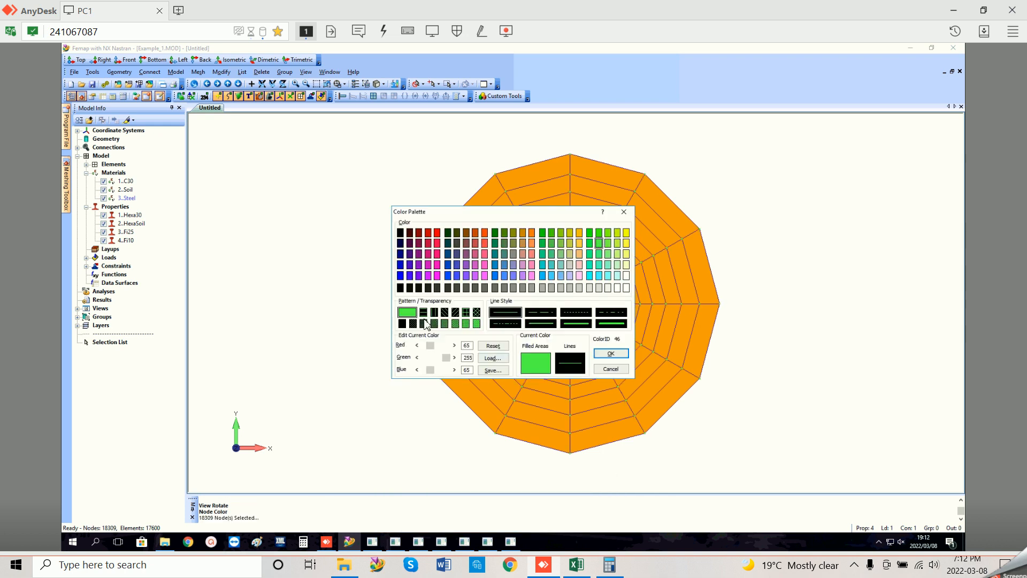
{"action": "left_click", "coordinate": [399, 288]}
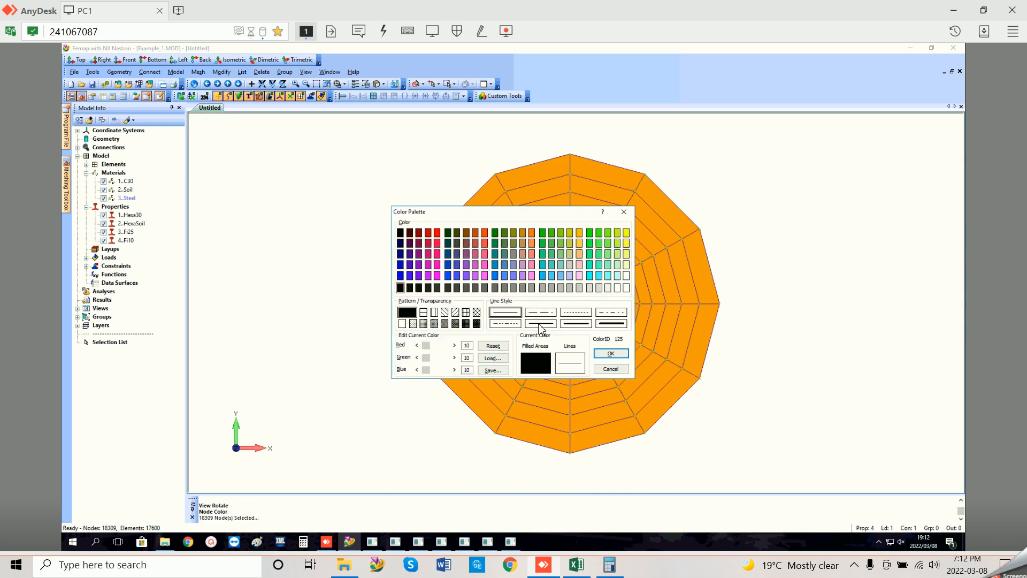
{"action": "left_click", "coordinate": [610, 353]}
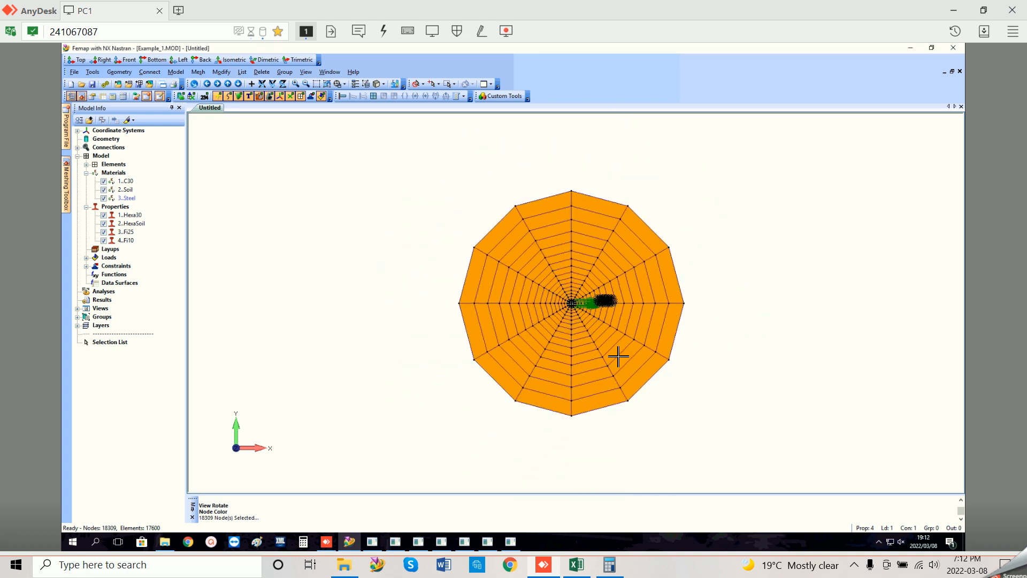
Step: Hide the loads, constraints and node markers in the model view
{"action": "middle_click_drag", "start_coordinate": [616, 364], "coordinate": [589, 284]}
{"action": "left_click", "coordinate": [311, 96]}
{"action": "middle_click_drag", "start_coordinate": [547, 321], "coordinate": [327, 105]}
{"action": "left_click", "coordinate": [321, 96]}
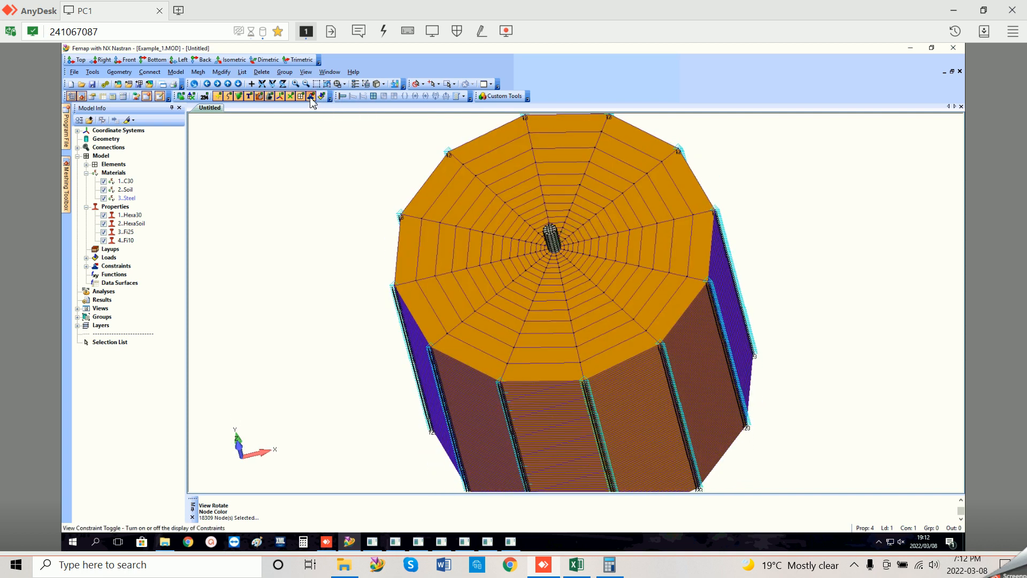
{"action": "left_click", "coordinate": [311, 97]}
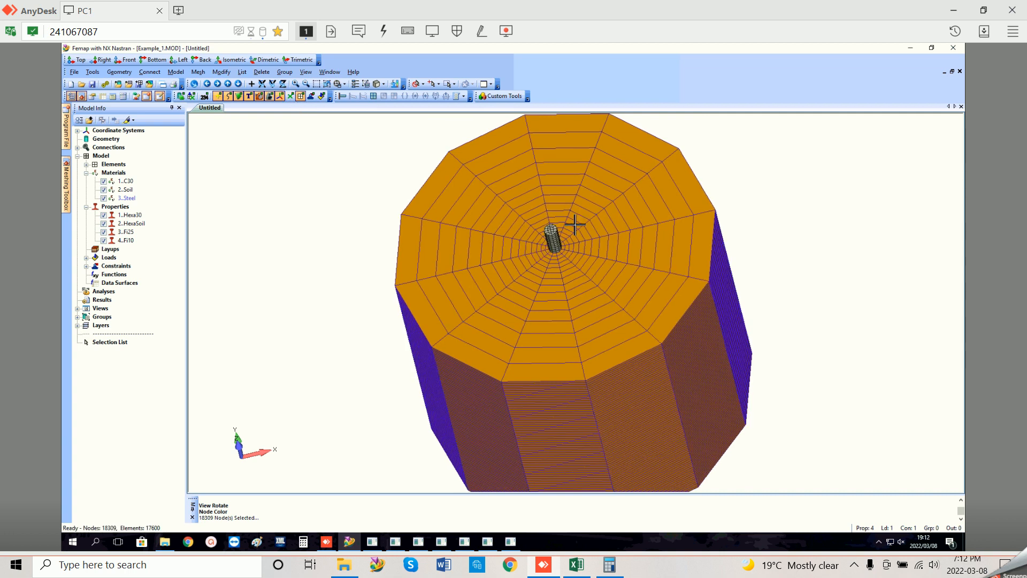
{"action": "middle_click_drag", "start_coordinate": [575, 222], "coordinate": [599, 268]}
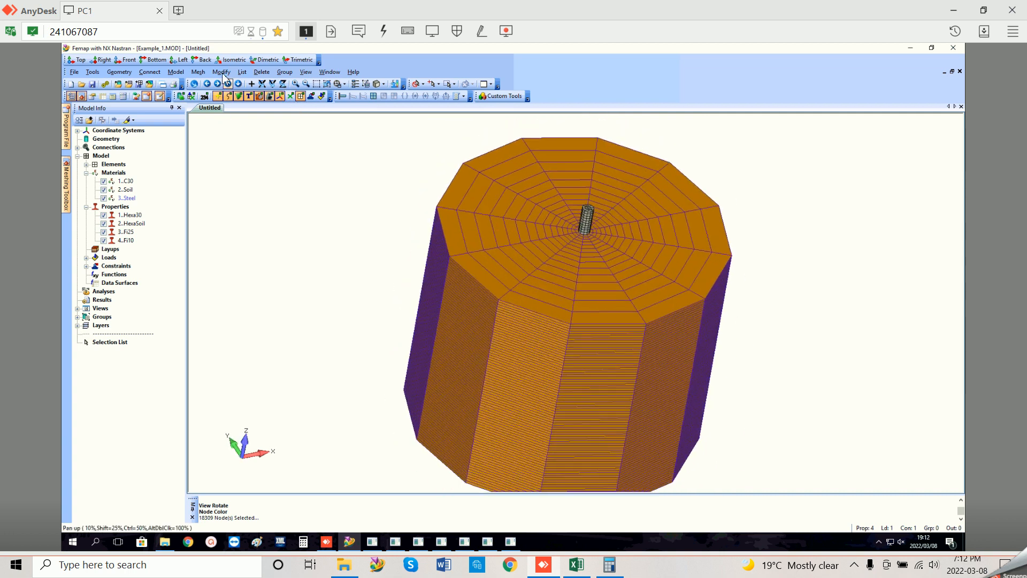
Step: Renumber all nodes from starting ID 1 with increment 1, sorted ascending by X in the Basic Rectangular coordinate system
{"action": "left_click", "coordinate": [221, 72]}
{"action": "mouse_move", "coordinate": [257, 261]}
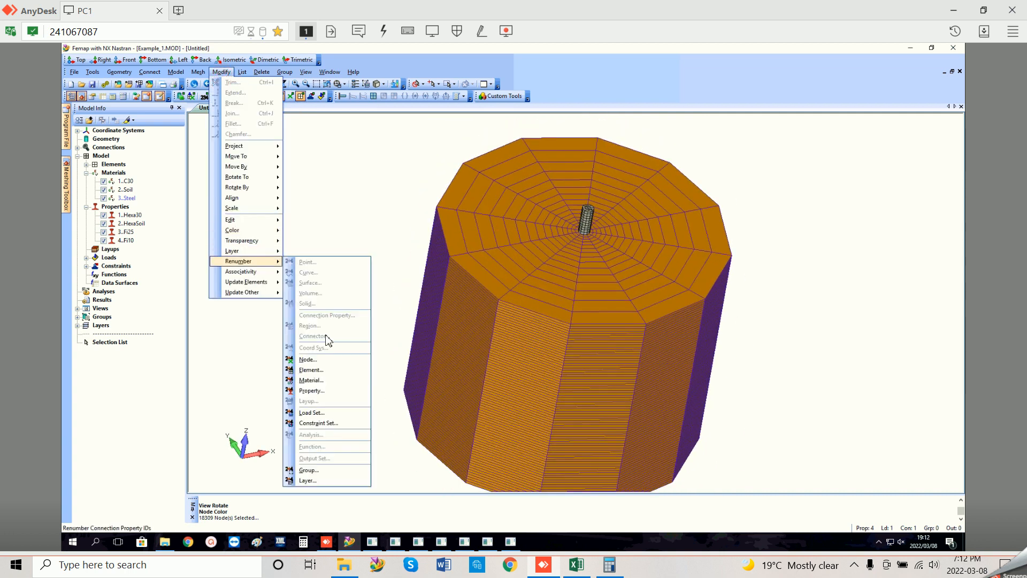
{"action": "left_click", "coordinate": [319, 358]}
{"action": "left_click", "coordinate": [560, 498]}
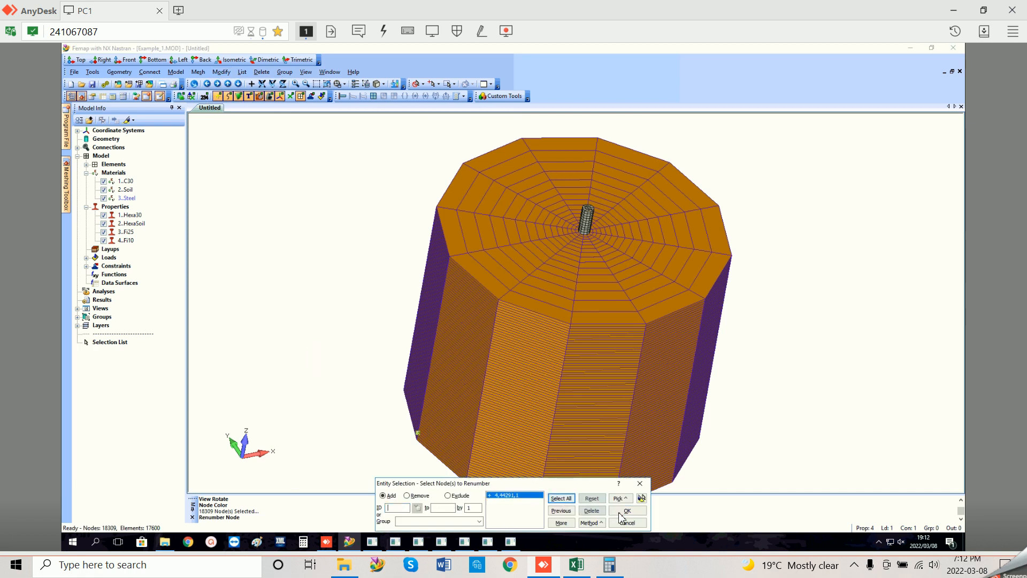
{"action": "left_click", "coordinate": [624, 511]}
{"action": "left_click", "coordinate": [450, 326]}
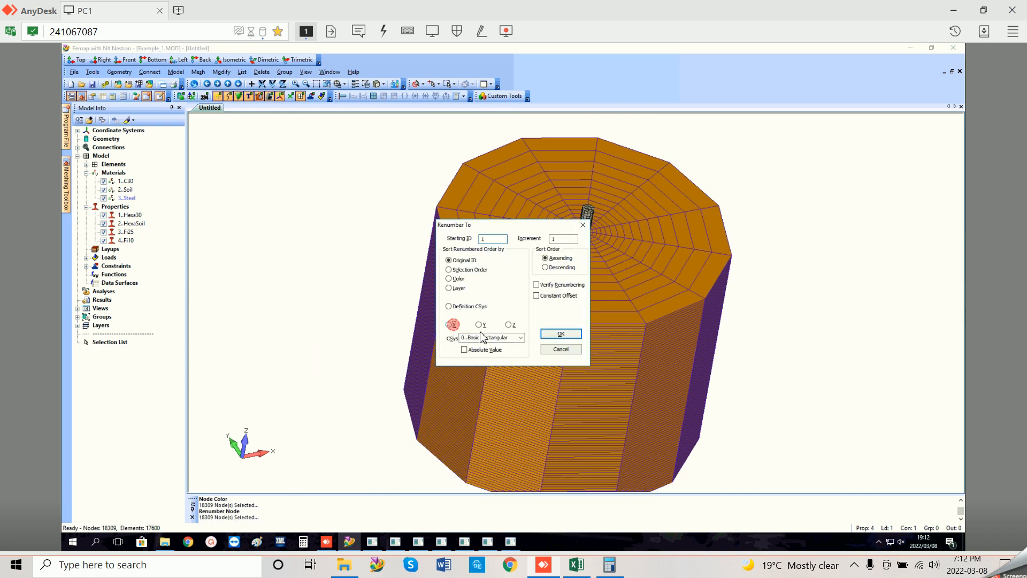
{"action": "left_click", "coordinate": [560, 334]}
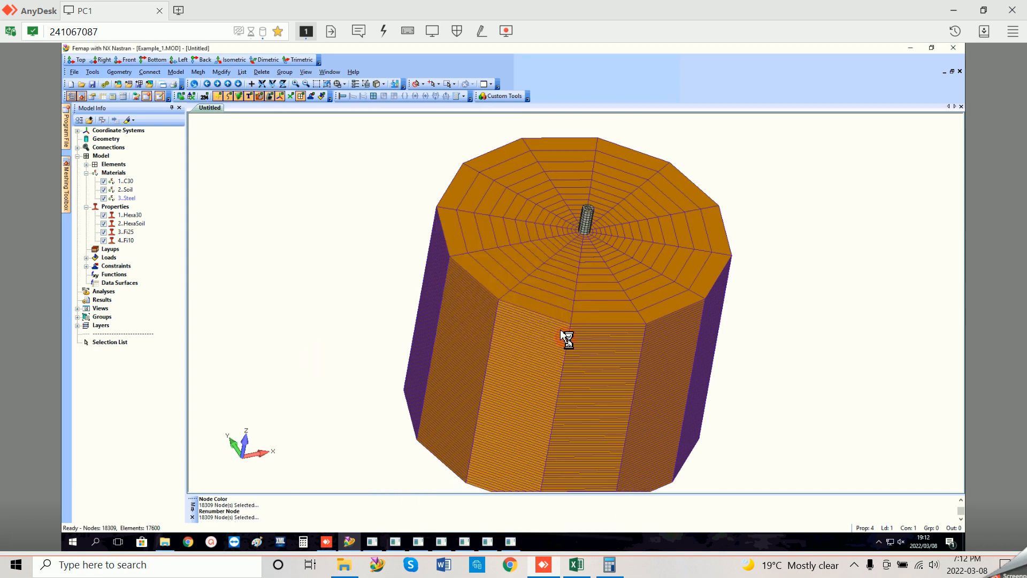
Step: Renumber all elements of the model, sorting the renumbered order by X
{"action": "left_click", "coordinate": [220, 74]}
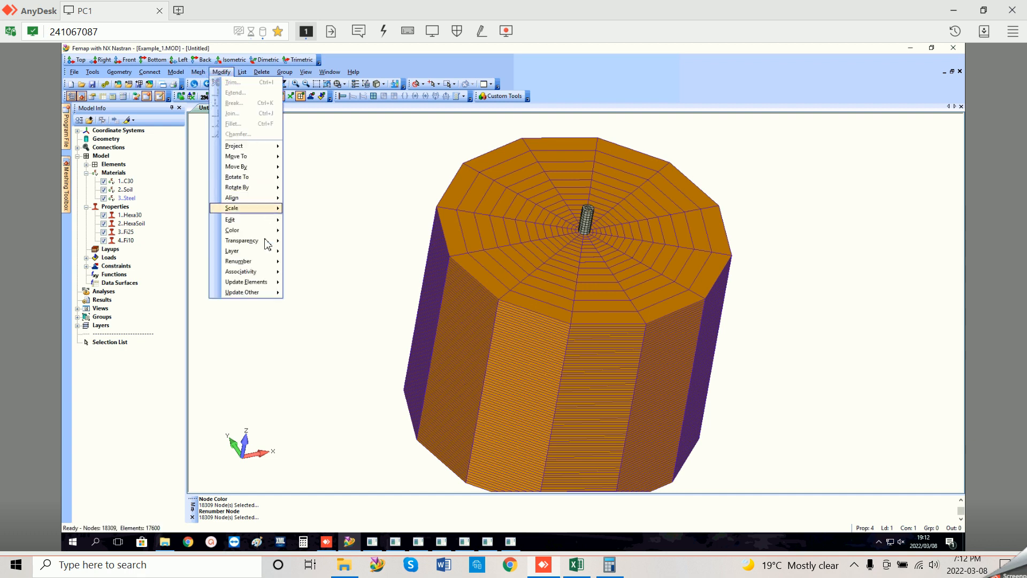
{"action": "mouse_move", "coordinate": [267, 261]}
{"action": "left_click", "coordinate": [310, 370]}
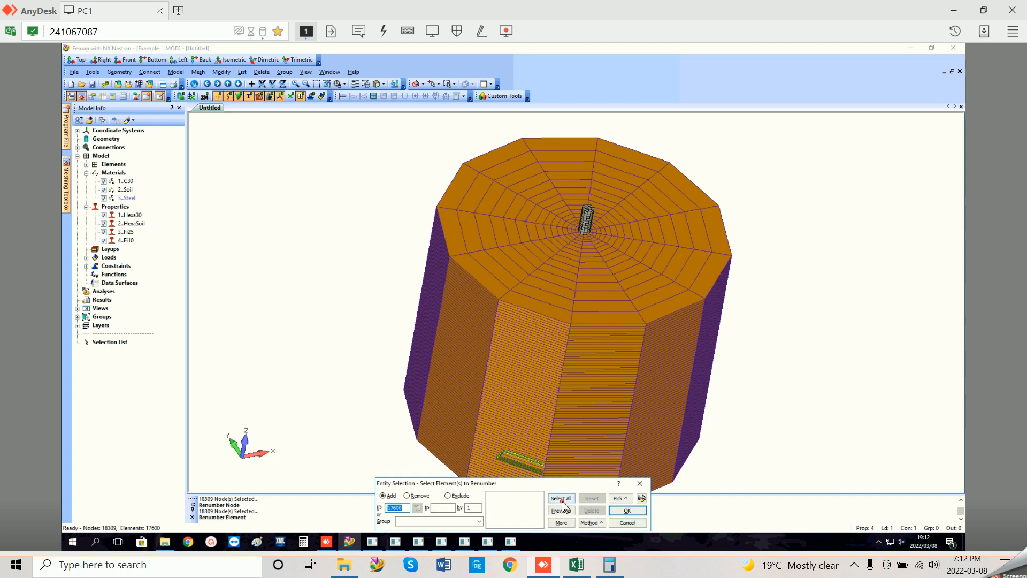
{"action": "left_click", "coordinate": [627, 513]}
{"action": "left_click", "coordinate": [449, 324]}
{"action": "left_click", "coordinate": [561, 335]}
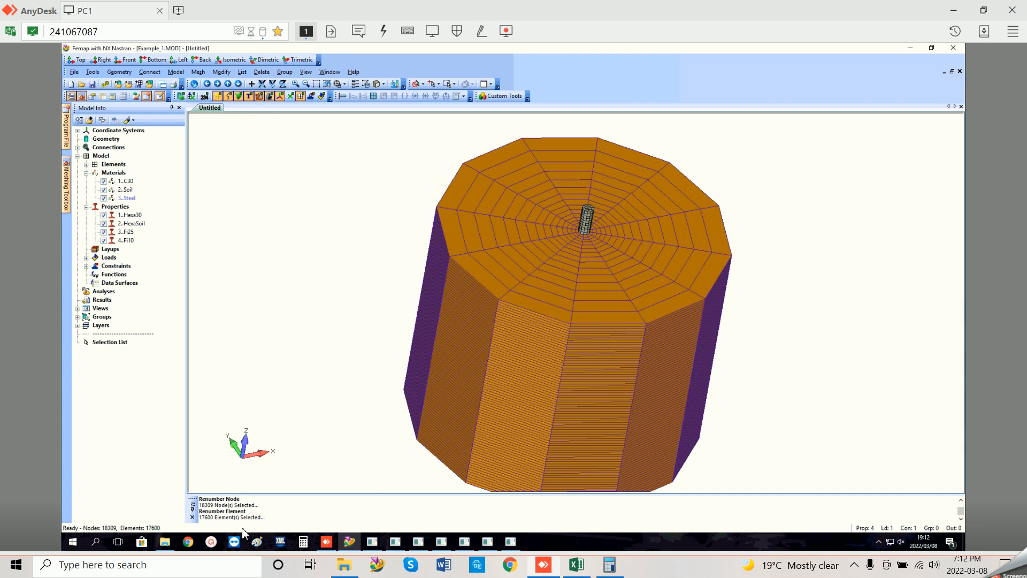
Step: Browse in File Explorer through the C: drive's Analysis Folder to the PropsFEMAP.exe for ReConAn Modified Match2020 folder and run PropsFEMAP.exe
{"action": "left_click", "coordinate": [165, 541]}
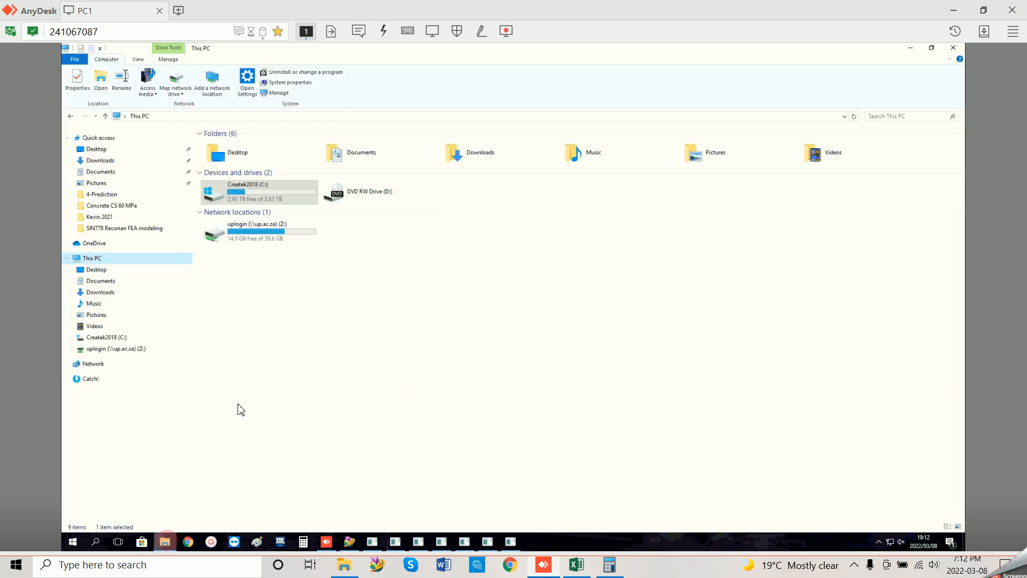
{"action": "left_click", "coordinate": [116, 337]}
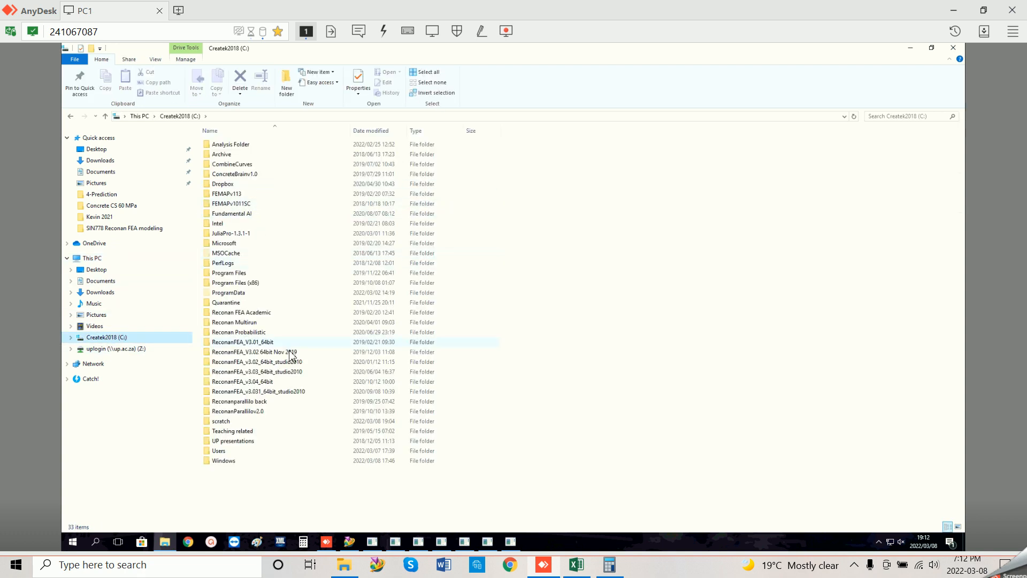
{"action": "double_click", "coordinate": [243, 144]}
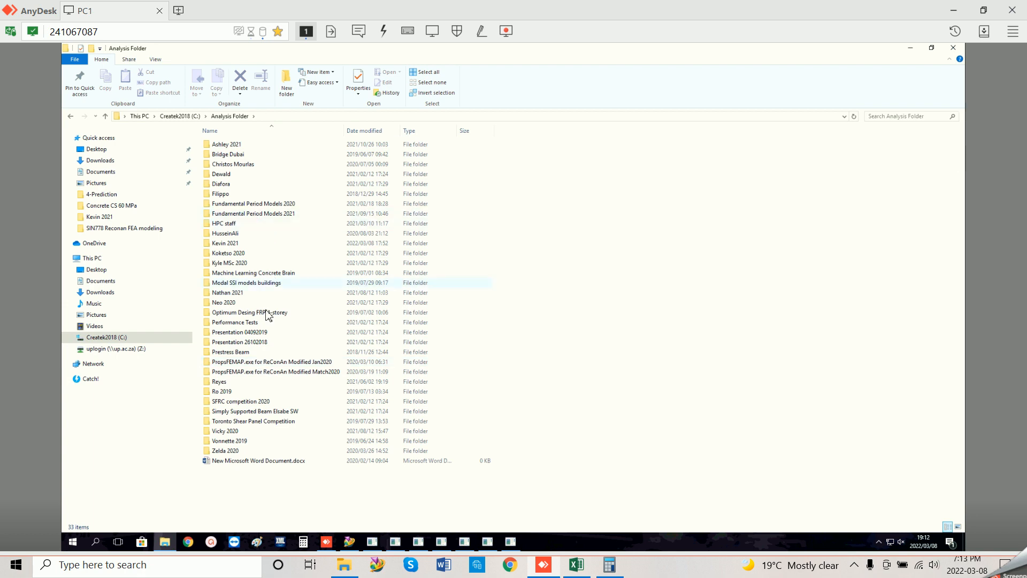
{"action": "double_click", "coordinate": [236, 244]}
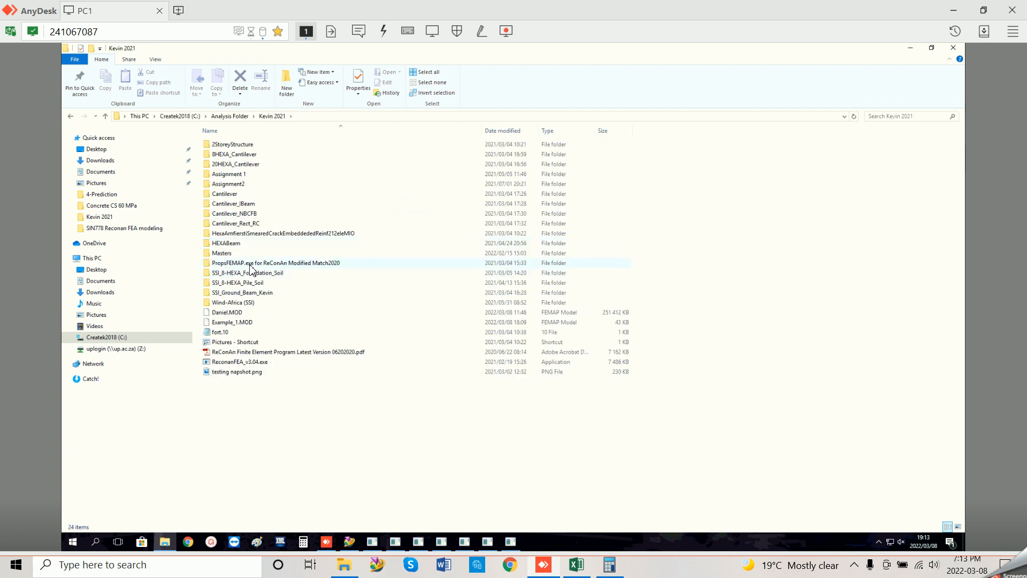
{"action": "double_click", "coordinate": [249, 264]}
{"action": "left_click", "coordinate": [235, 170]}
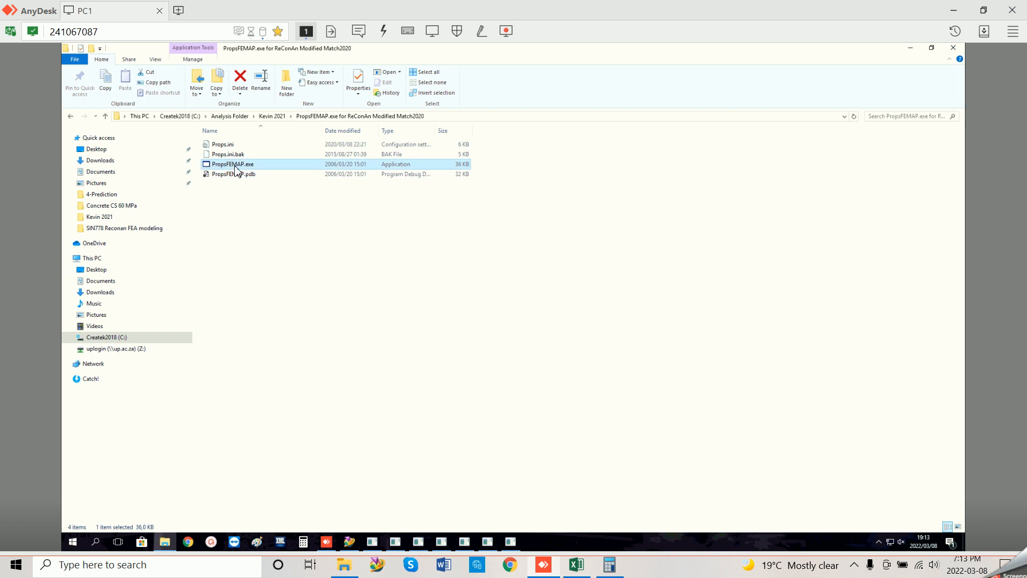
Step: Switch back to Femap, assign the Hexa property type to Hexa30 with material 3, Soil (vonMises), and apply it
{"action": "left_click", "coordinate": [349, 541]}
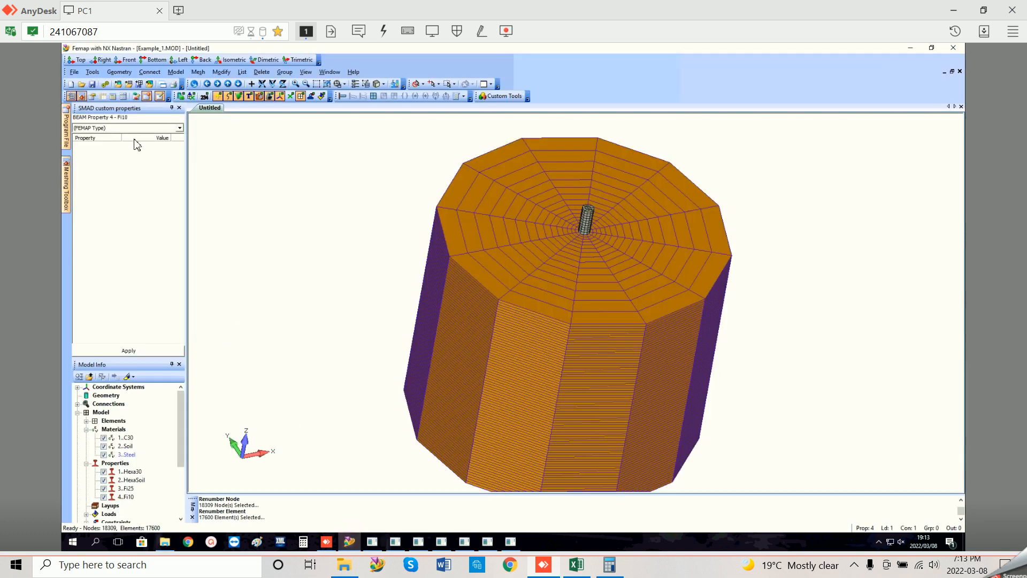
{"action": "left_click", "coordinate": [127, 473]}
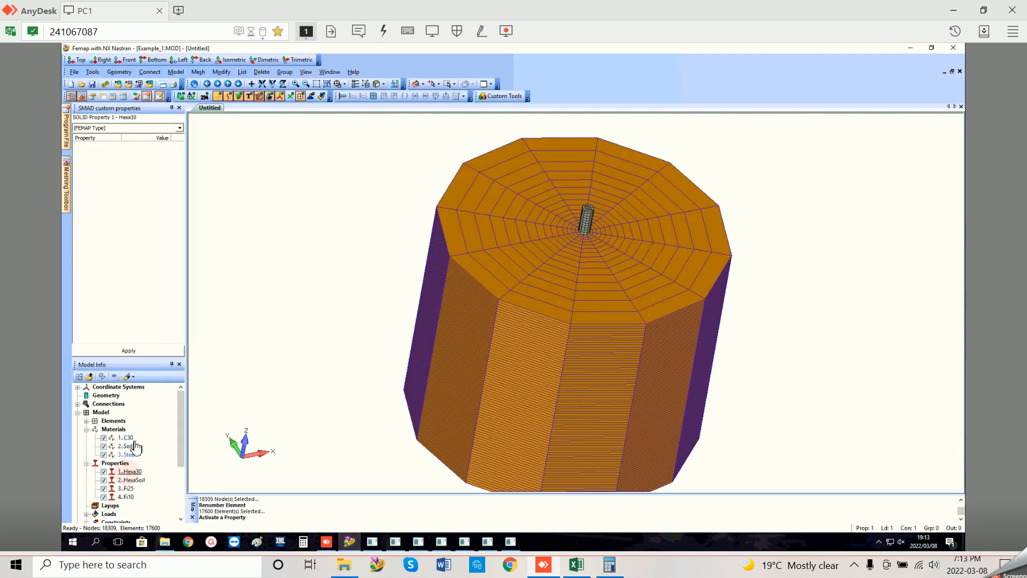
{"action": "left_click", "coordinate": [180, 128]}
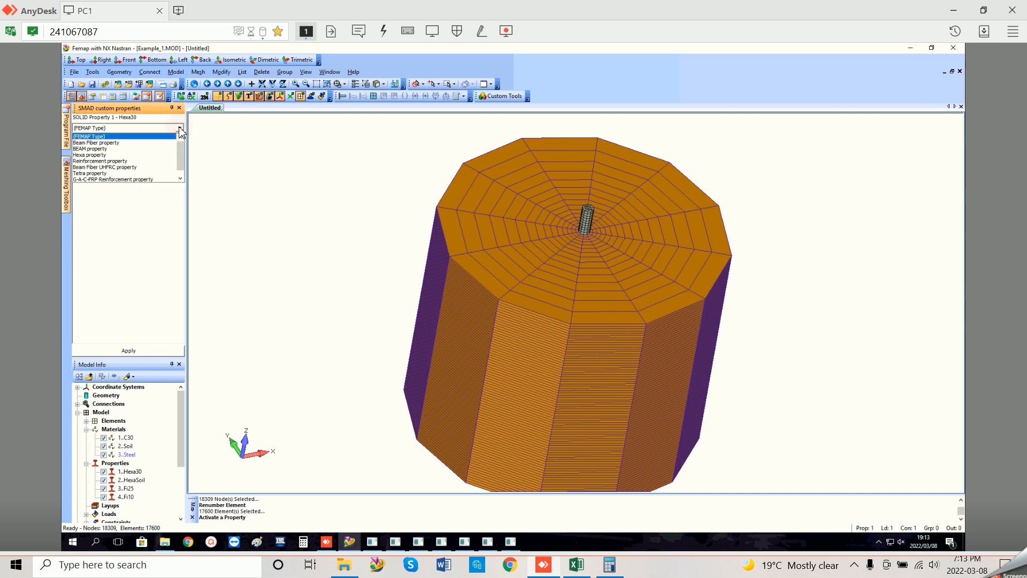
{"action": "left_click", "coordinate": [124, 155]}
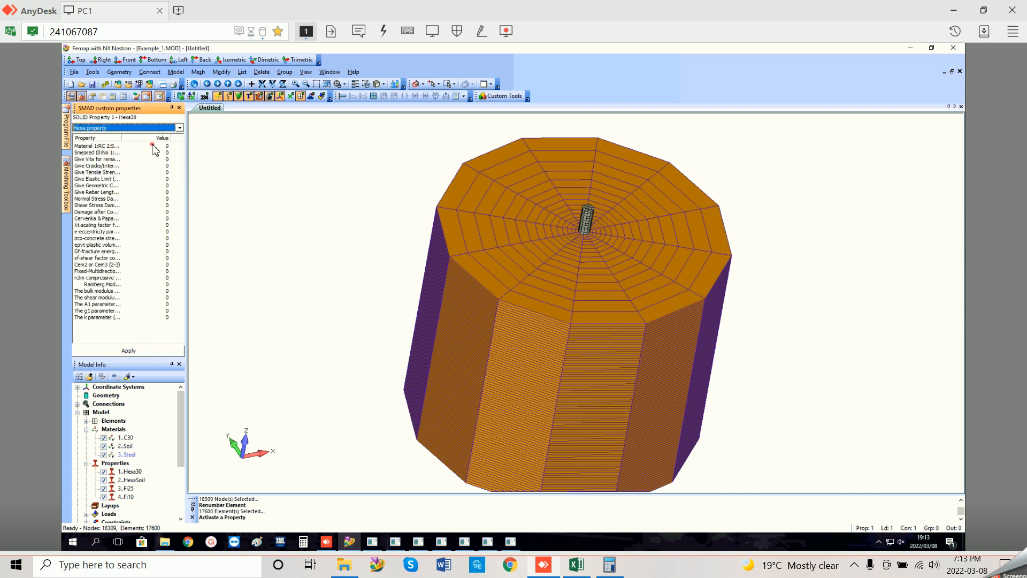
{"action": "double_click", "coordinate": [155, 147]}
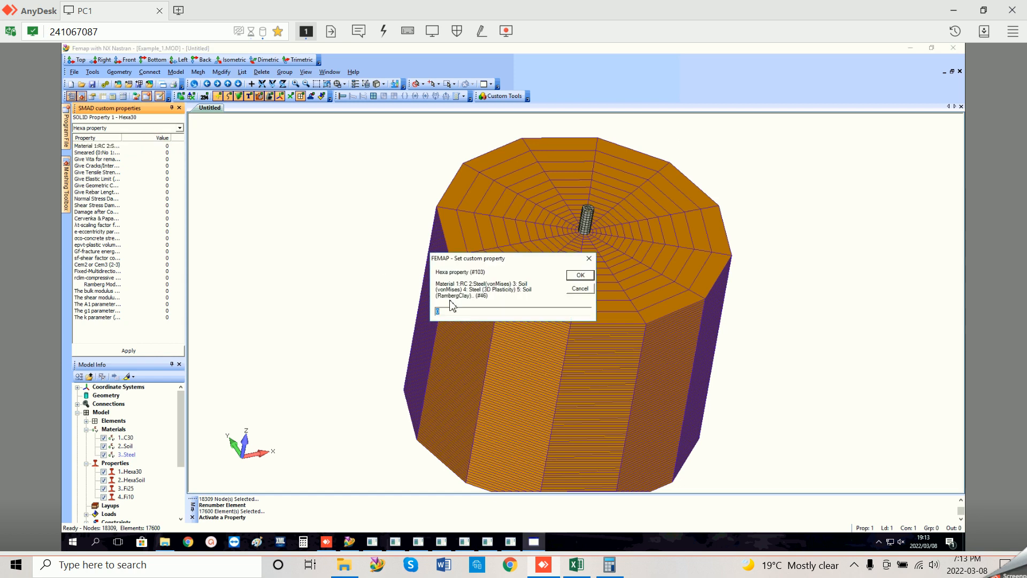
{"action": "left_click", "coordinate": [570, 276]}
{"action": "left_click", "coordinate": [127, 350]}
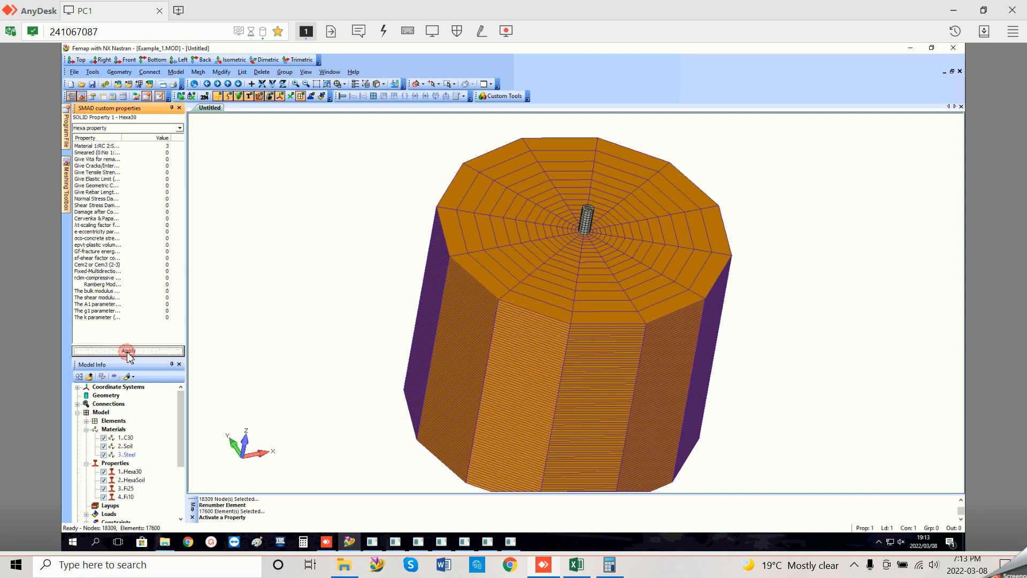
Step: Assign the Hexa property type to HexaSoil, set its custom material value and apply it
{"action": "double_click", "coordinate": [134, 479]}
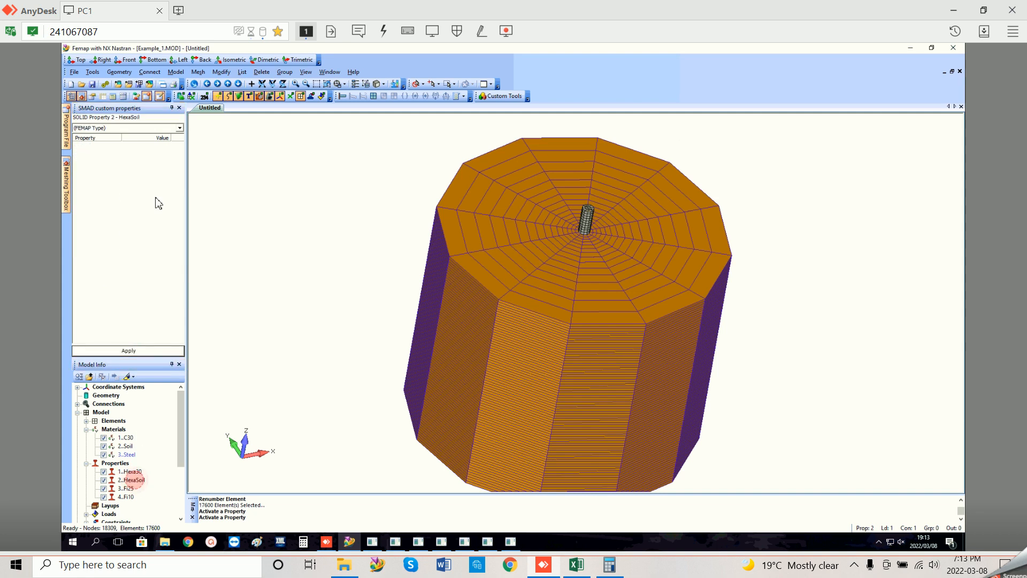
{"action": "left_click", "coordinate": [180, 129]}
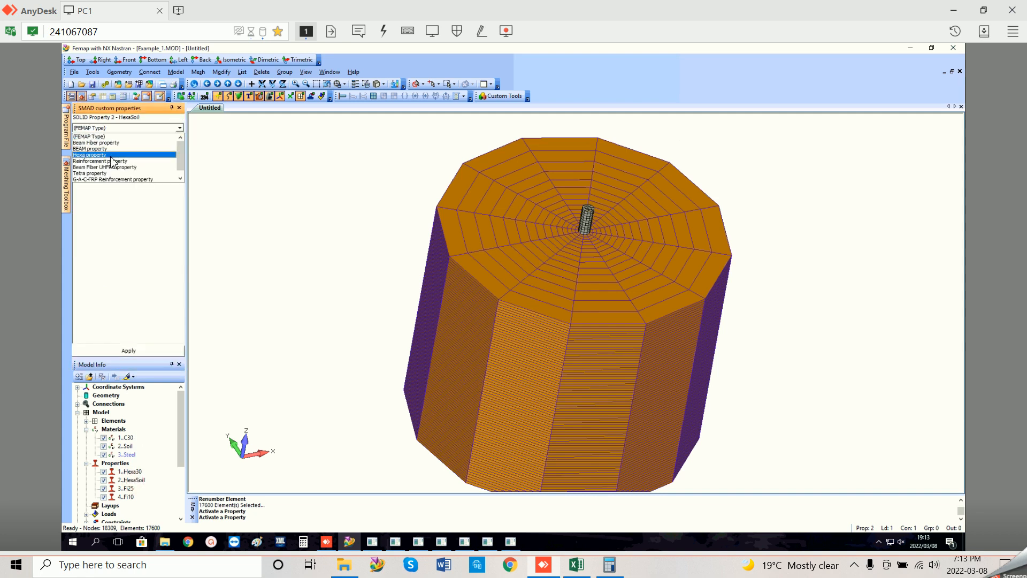
{"action": "left_click", "coordinate": [113, 155]}
{"action": "double_click", "coordinate": [158, 147]}
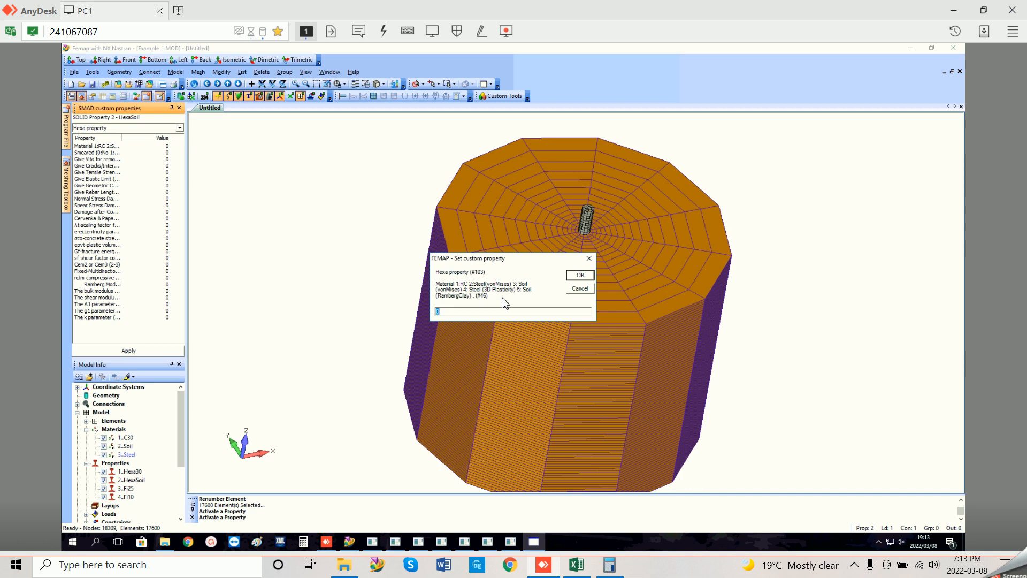
{"action": "left_click", "coordinate": [579, 275]}
{"action": "left_click", "coordinate": [152, 350]}
Step: Set the custom material value of Hexa30 to 1 (RC) and apply it
{"action": "left_click", "coordinate": [131, 471]}
{"action": "double_click", "coordinate": [164, 146]}
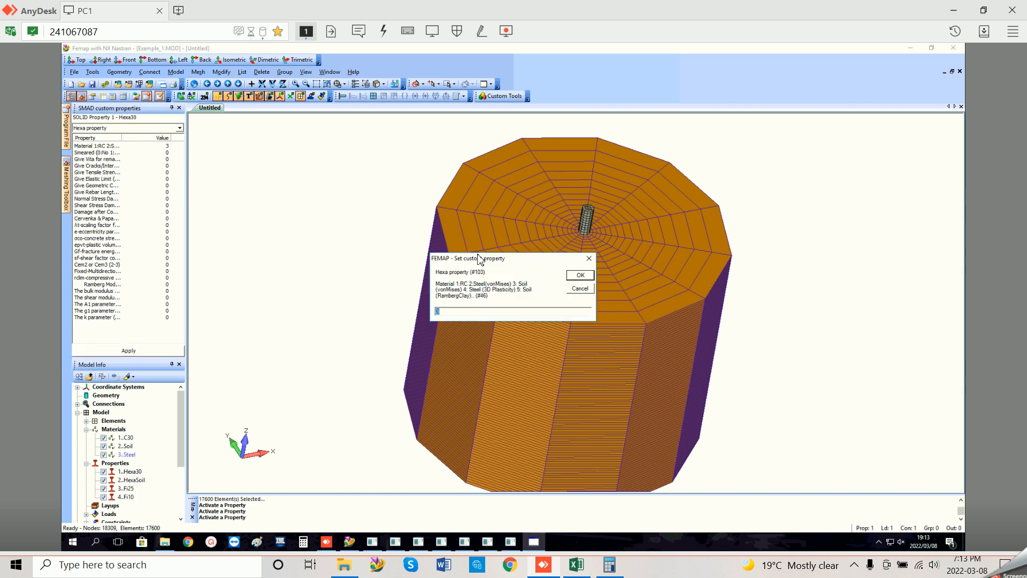
{"action": "type", "text": "1"}
{"action": "left_click", "coordinate": [580, 275]}
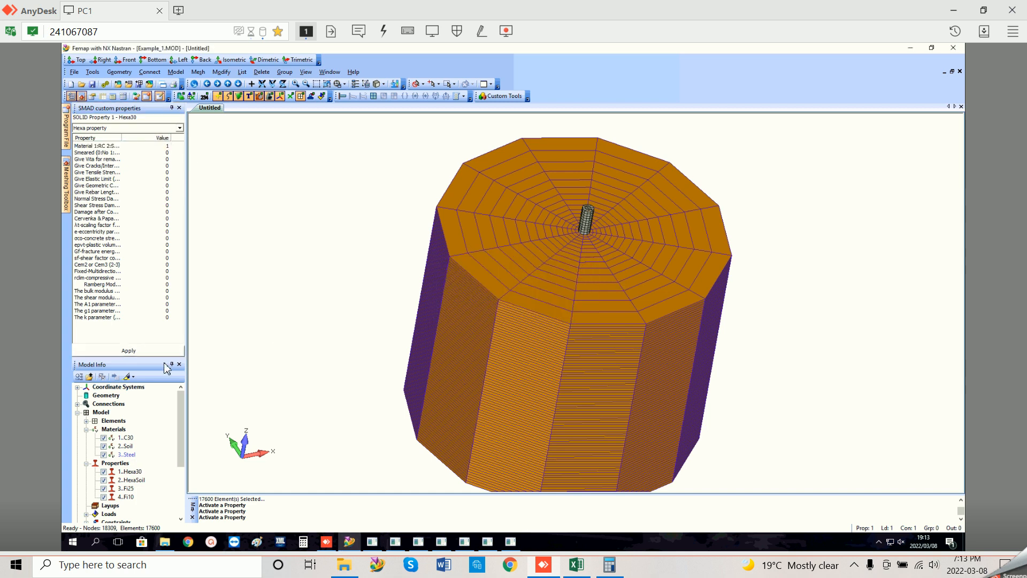
{"action": "left_click", "coordinate": [143, 352]}
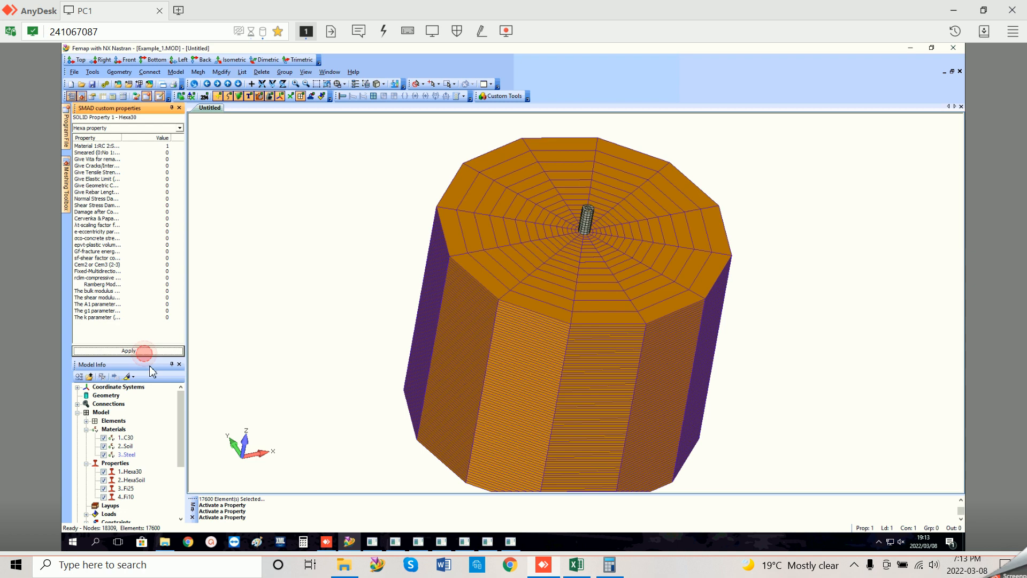
Step: Assign the BEAM property type to Fi25, with section type 1 (Rectangular Steel) and a Steel Young Modulus of 200000000
{"action": "left_click", "coordinate": [127, 489]}
{"action": "left_click", "coordinate": [179, 128]}
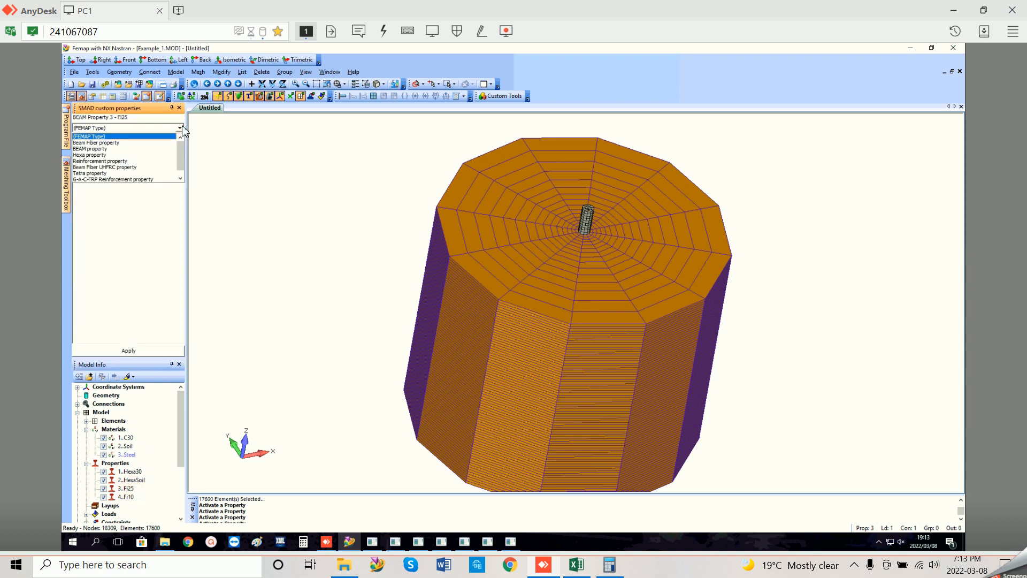
{"action": "left_click", "coordinate": [149, 150]}
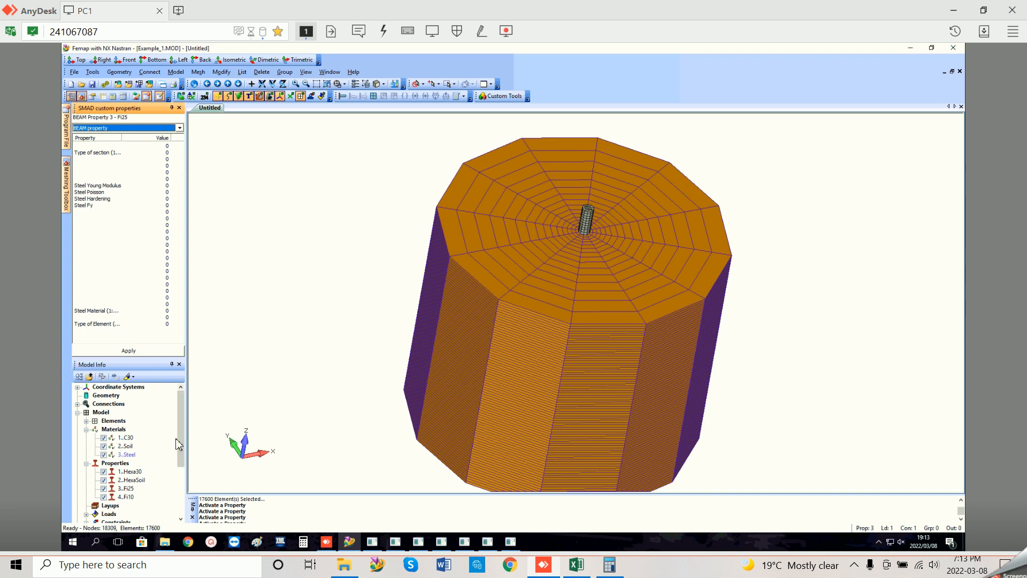
{"action": "double_click", "coordinate": [157, 154]}
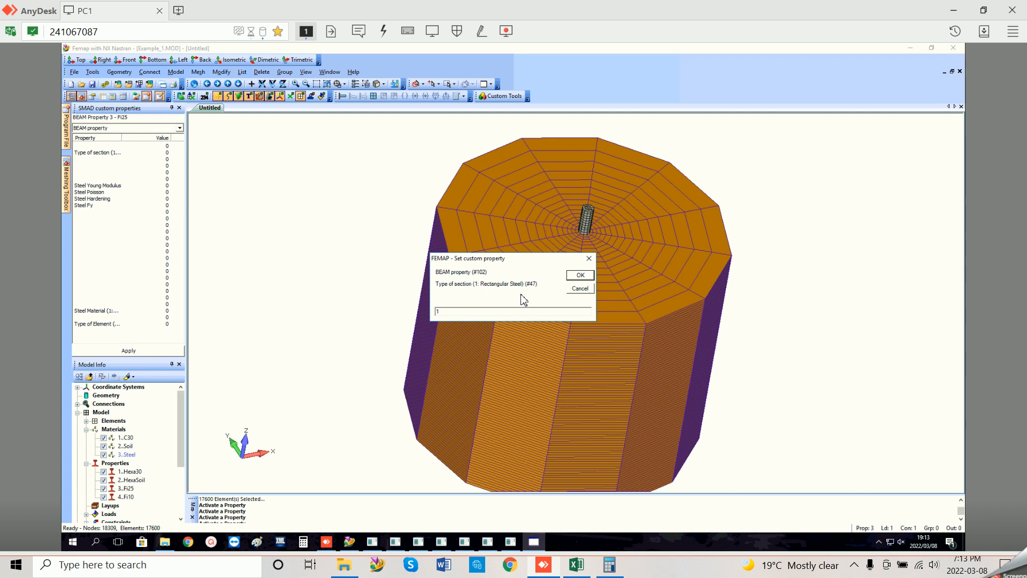
{"action": "left_click", "coordinate": [579, 275]}
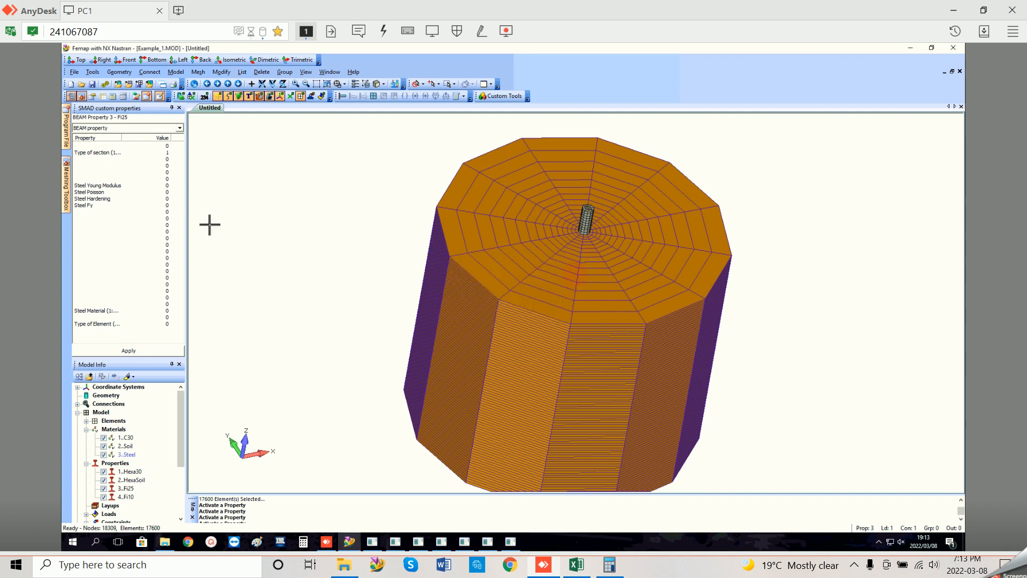
{"action": "double_click", "coordinate": [163, 186]}
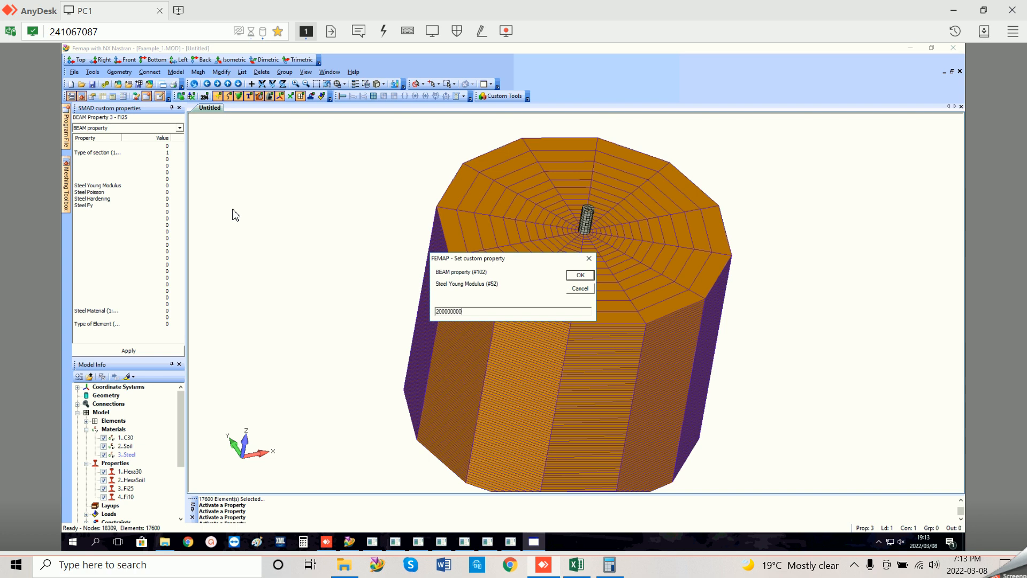
{"action": "left_click", "coordinate": [583, 276]}
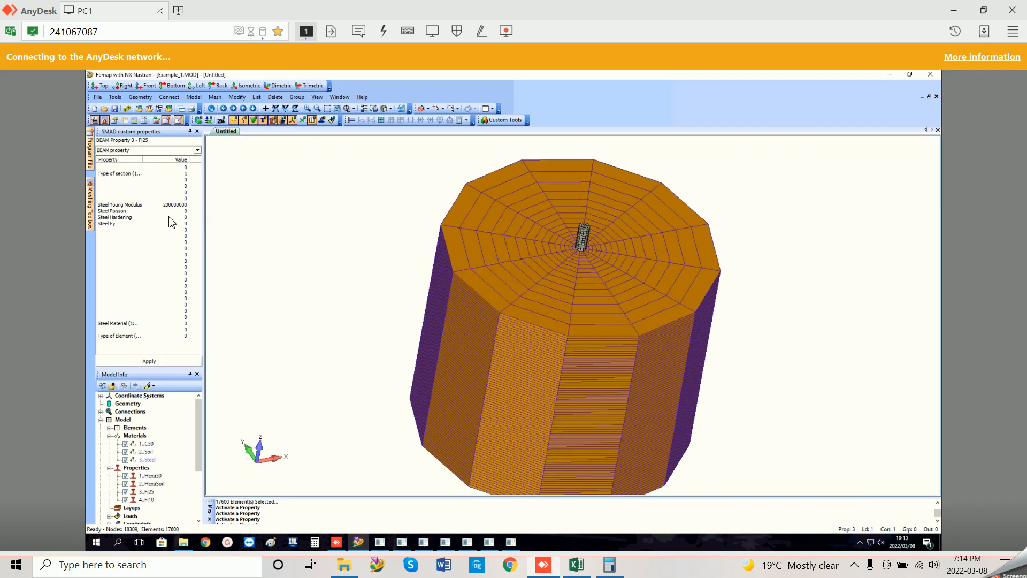
Step: Set Fi25's Steel Poisson value to 0,3 with a decimal comma
{"action": "double_click", "coordinate": [164, 192]}
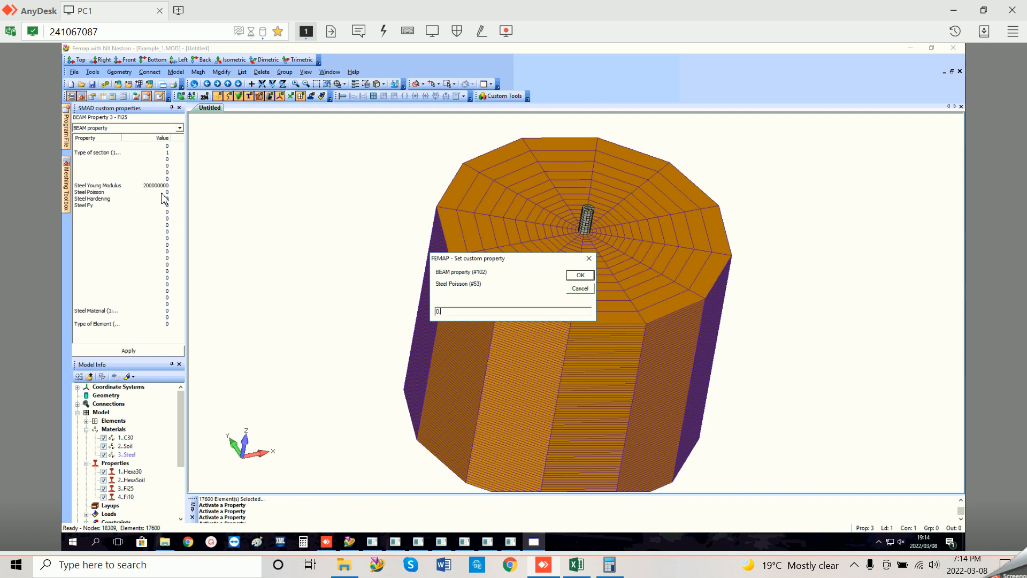
{"action": "left_click", "coordinate": [569, 276]}
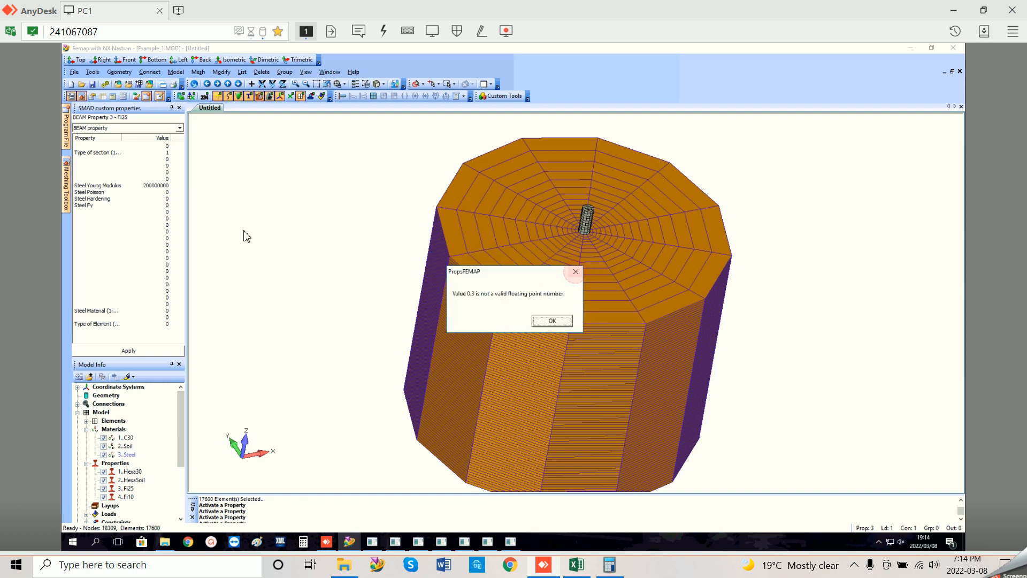
{"action": "left_click", "coordinate": [552, 321]}
{"action": "double_click", "coordinate": [162, 193]}
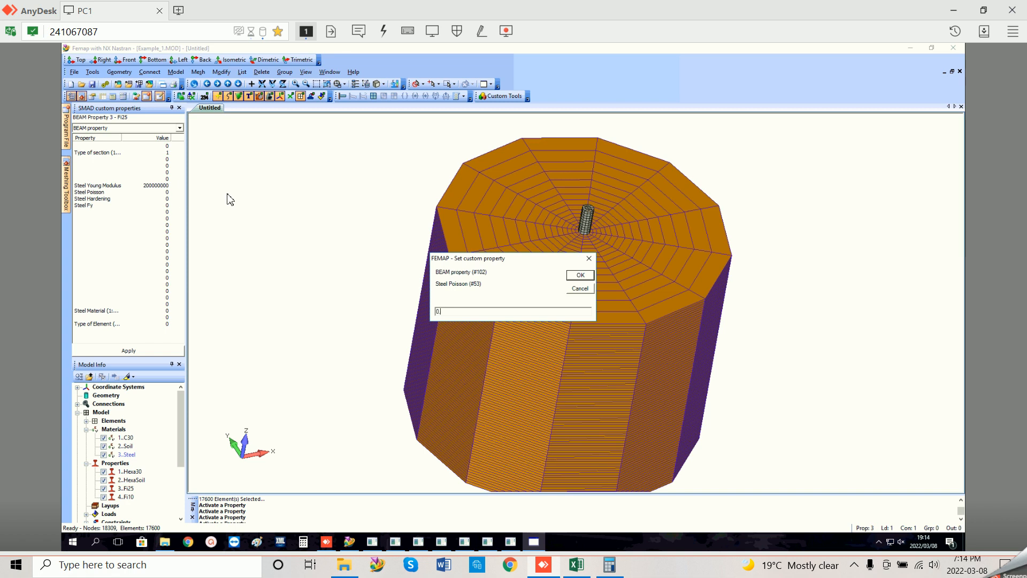
{"action": "left_click", "coordinate": [579, 274]}
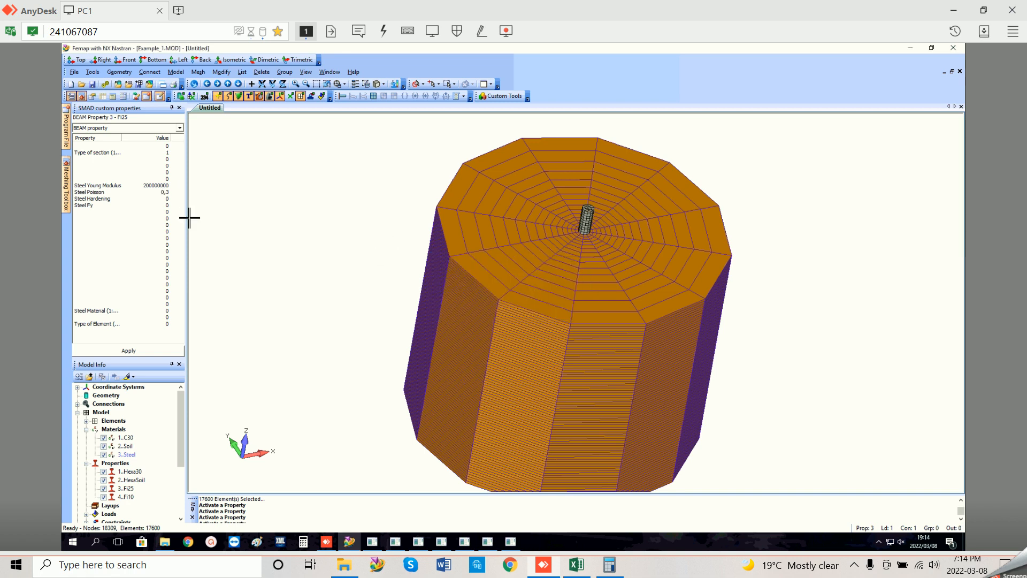
Step: Keep Fi25's Steel Hardening at 0 and set its Steel Fy to 500000
{"action": "double_click", "coordinate": [159, 199]}
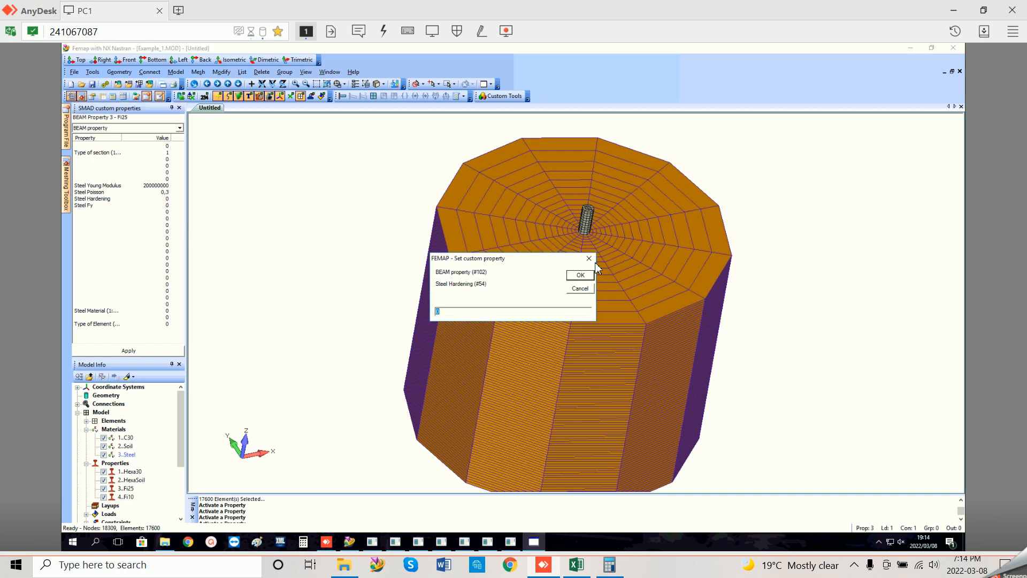
{"action": "left_click", "coordinate": [580, 272]}
{"action": "double_click", "coordinate": [161, 207]}
{"action": "key", "text": "Return"}
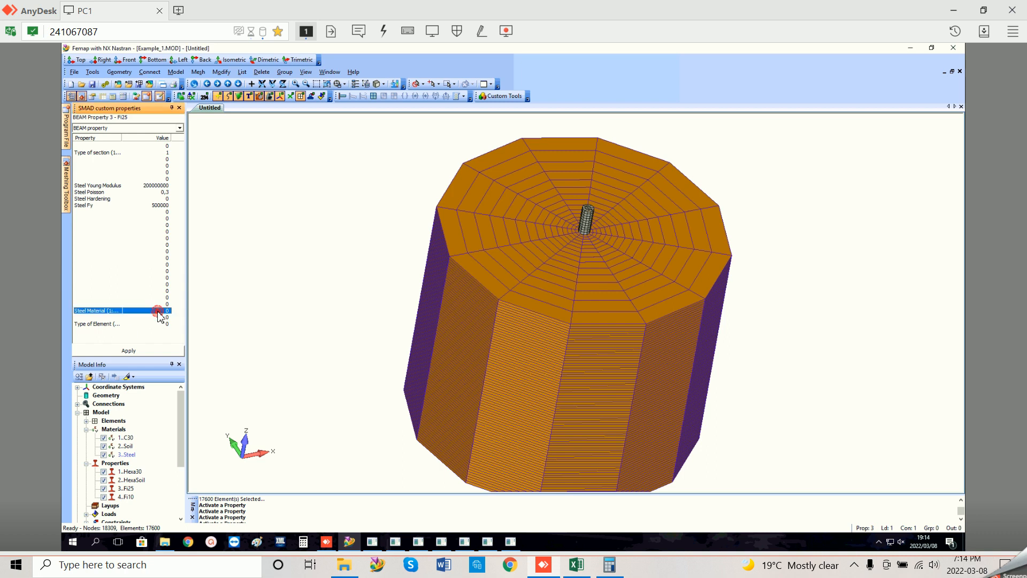
Step: Set Fi25's Steel Material to 1 (Bilinear) and Type of Element to 3, keep the BEAM property type, and apply it
{"action": "double_click", "coordinate": [158, 312]}
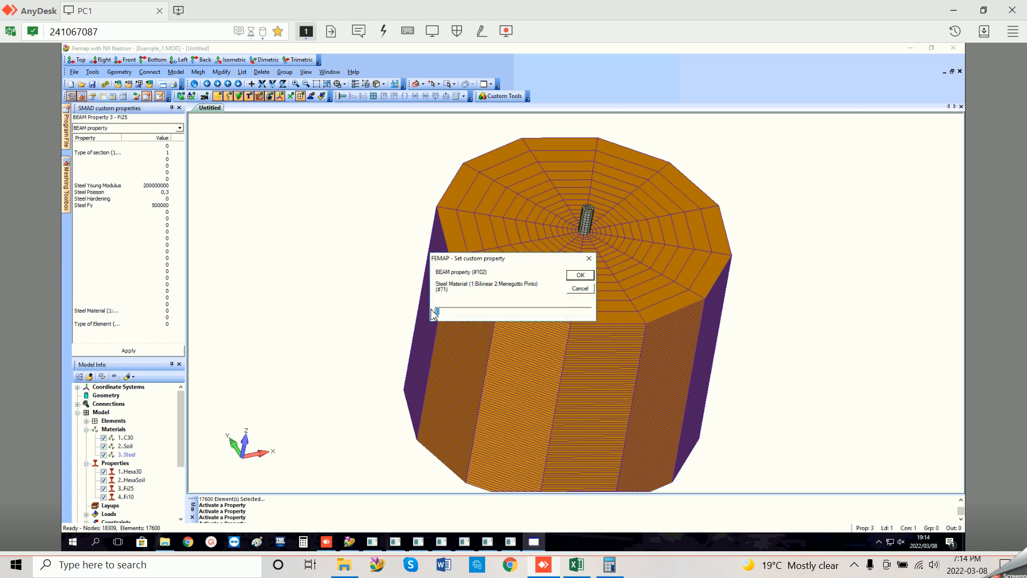
{"action": "key", "text": "Return"}
{"action": "left_click", "coordinate": [162, 324]}
{"action": "double_click", "coordinate": [162, 324]}
{"action": "left_click", "coordinate": [580, 276]}
{"action": "left_click", "coordinate": [179, 129]}
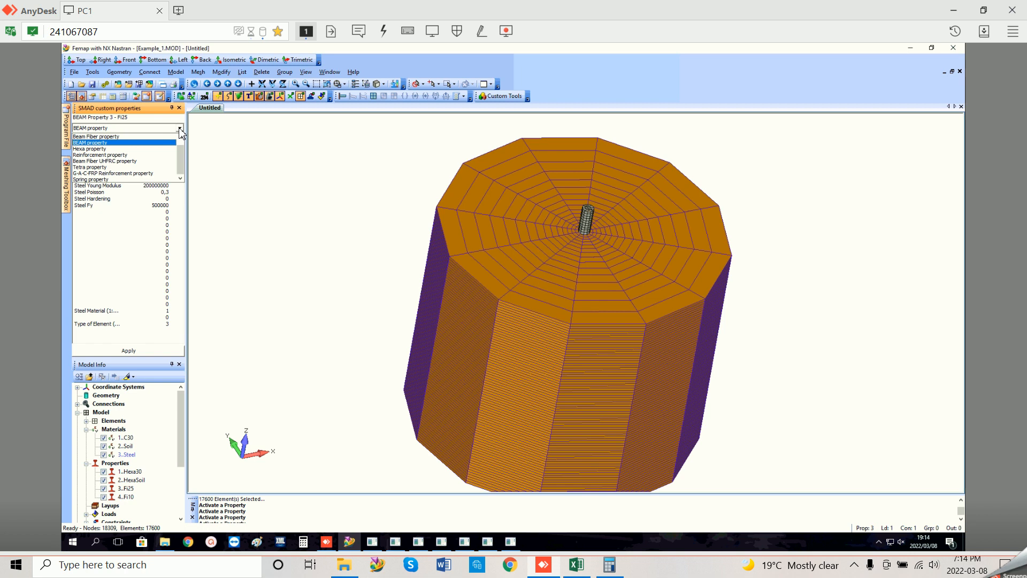
{"action": "left_click", "coordinate": [107, 142]}
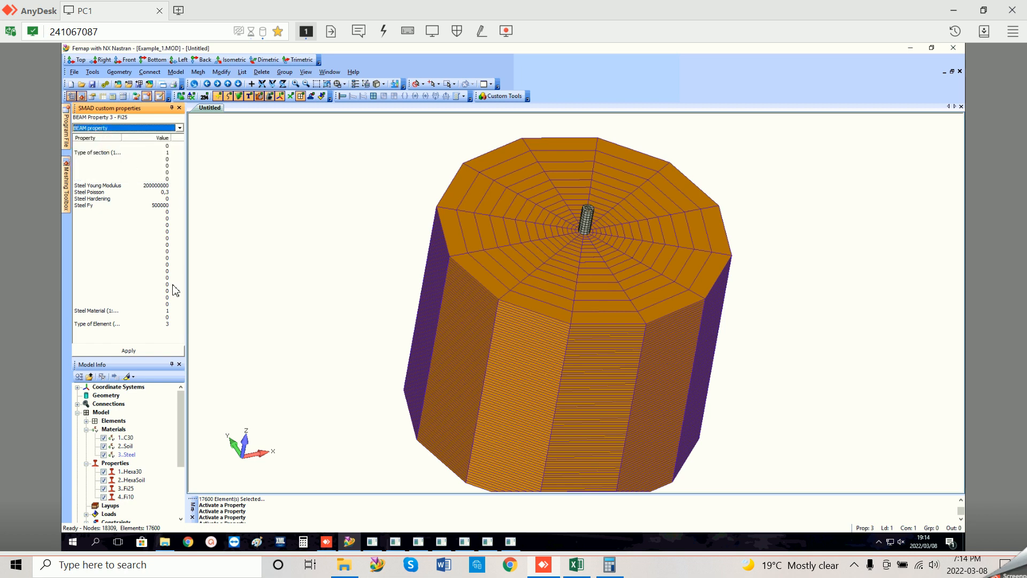
{"action": "left_click", "coordinate": [134, 351]}
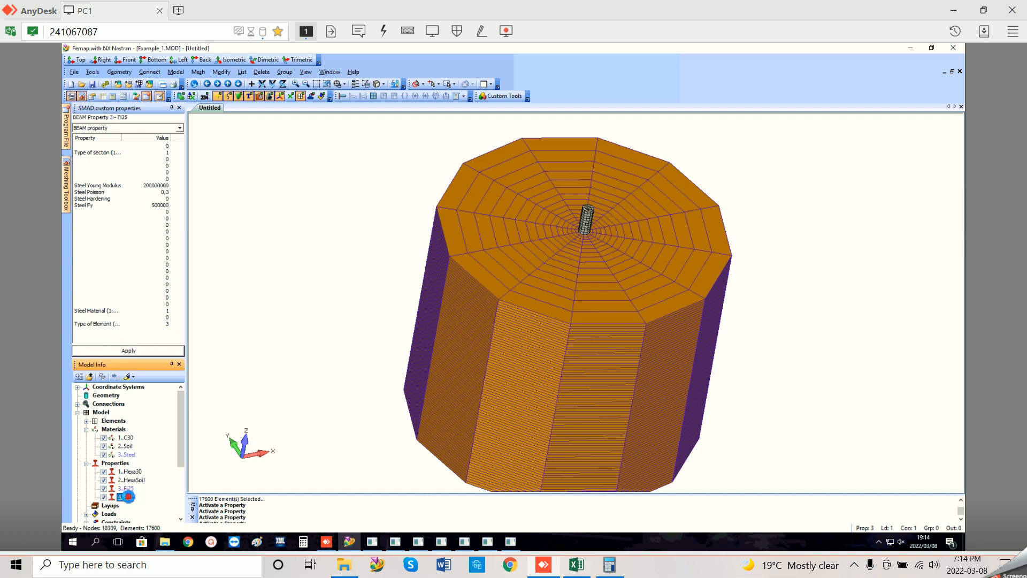
Step: Try the Beam Fiber property type for Fi10 and replace it with the Reinforcement property type
{"action": "left_click", "coordinate": [128, 498]}
{"action": "left_click", "coordinate": [180, 127]}
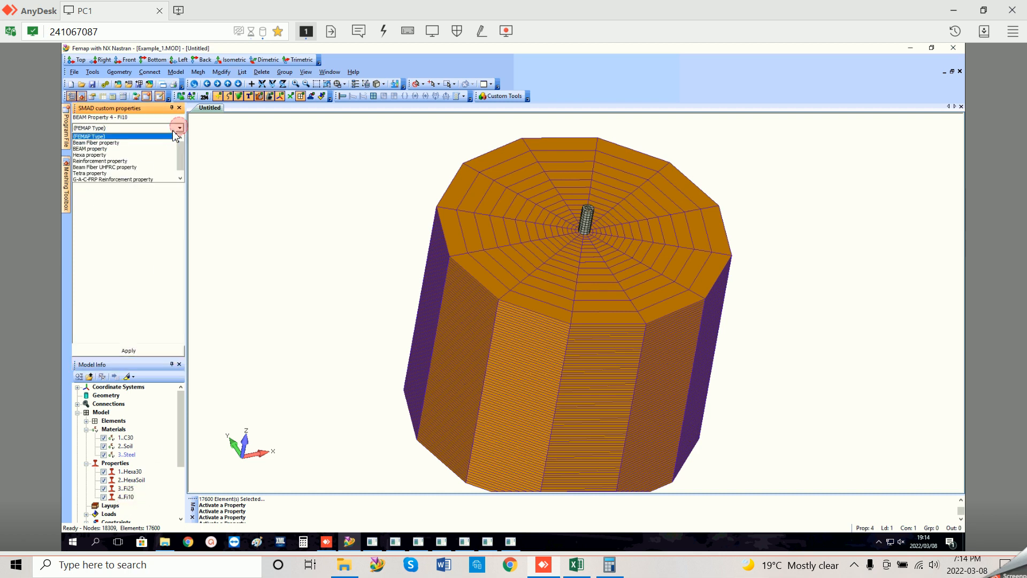
{"action": "left_click", "coordinate": [141, 143]}
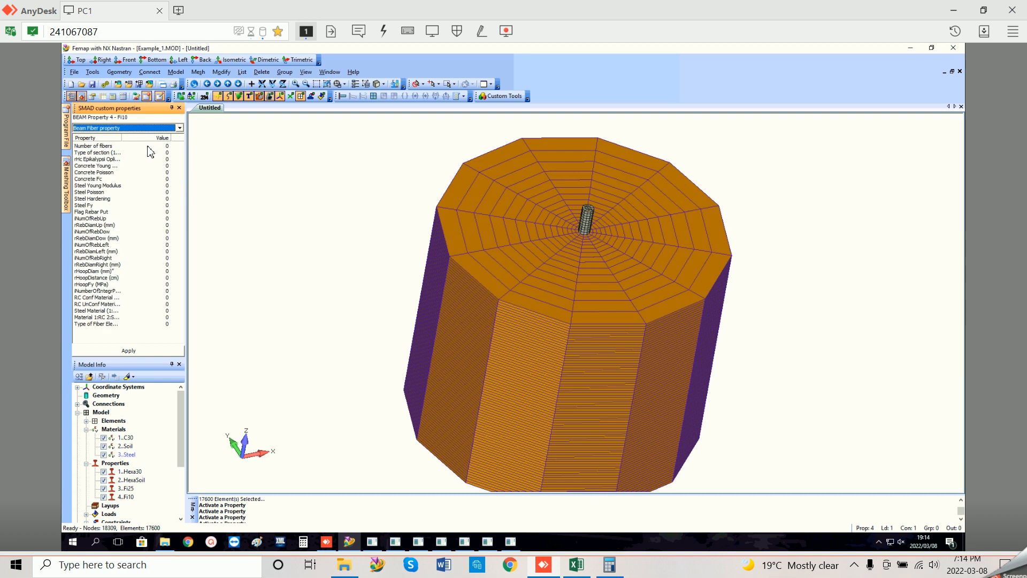
{"action": "left_click", "coordinate": [180, 128]}
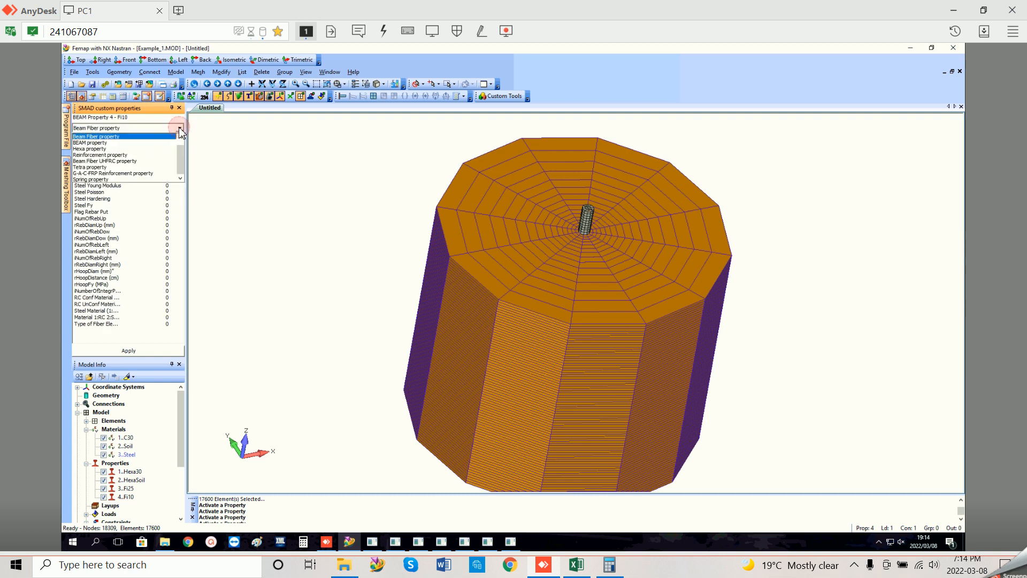
{"action": "left_click", "coordinate": [159, 154]}
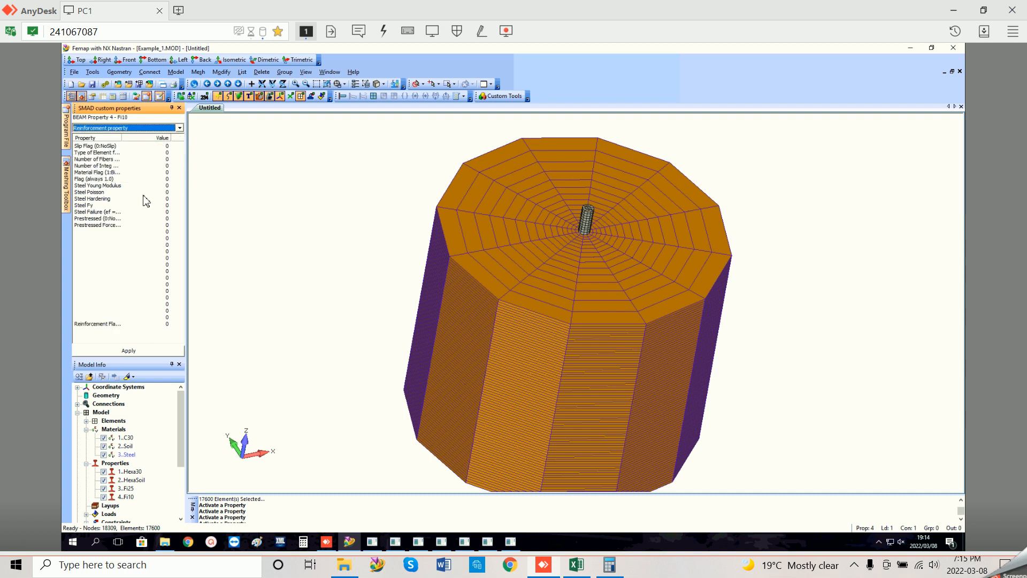
Step: Widen the SMAD custom properties pane to show full property names and review the values of Hexa30 and HexaSoil
{"action": "left_click_drag", "start_coordinate": [131, 142], "coordinate": [157, 145]}
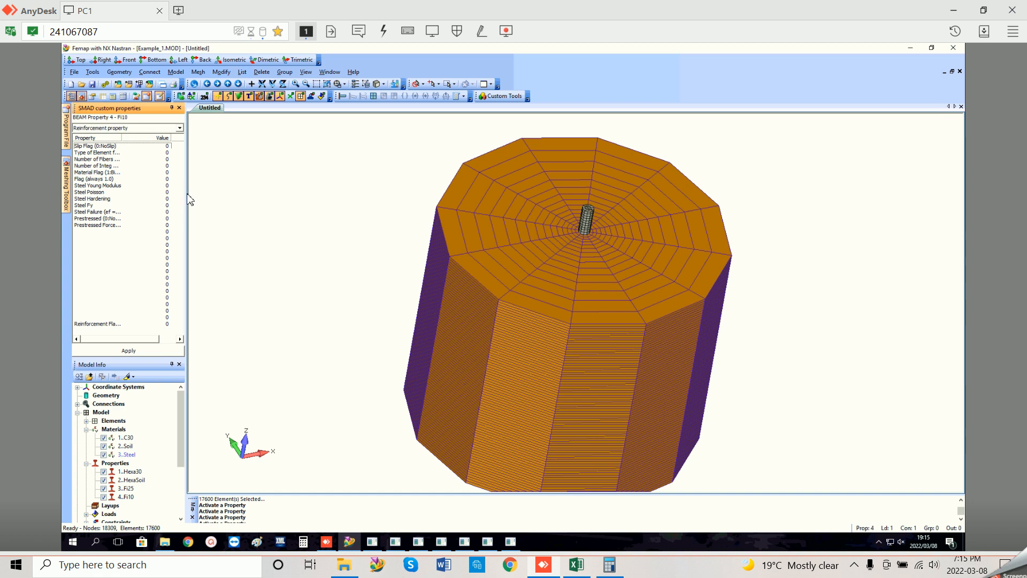
{"action": "left_click_drag", "start_coordinate": [189, 196], "coordinate": [348, 209]}
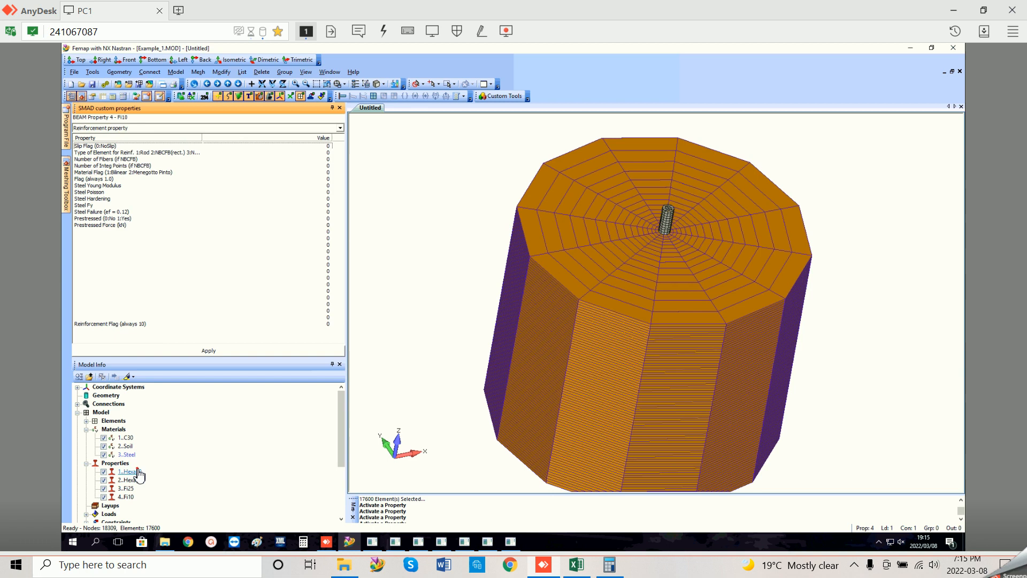
{"action": "left_click", "coordinate": [128, 471]}
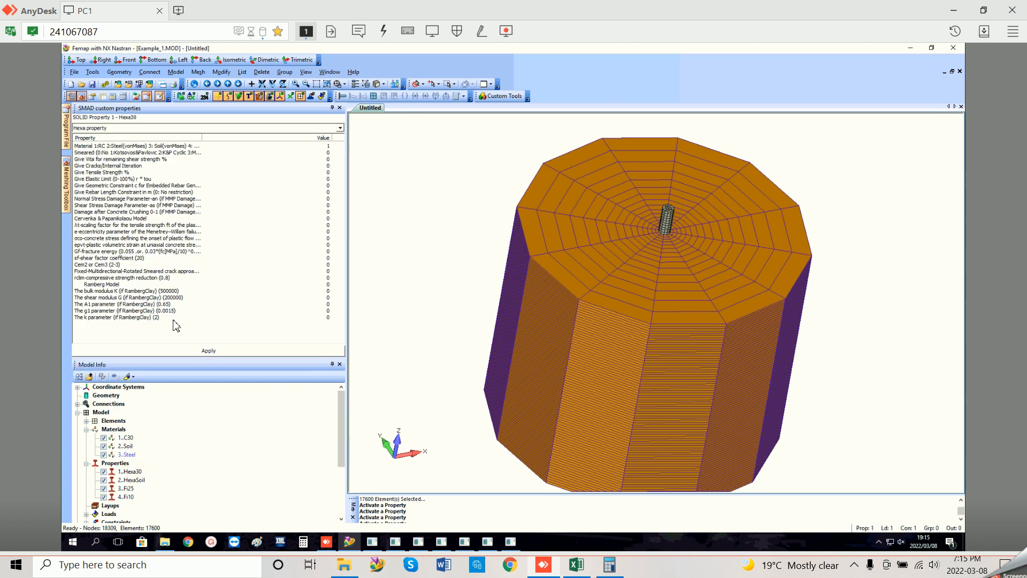
{"action": "left_click", "coordinate": [134, 480]}
Step: Change Fi25's custom type to Reinforcement property and set its Reinforcement Flag to 10
{"action": "left_click", "coordinate": [128, 487]}
{"action": "left_click", "coordinate": [340, 128]}
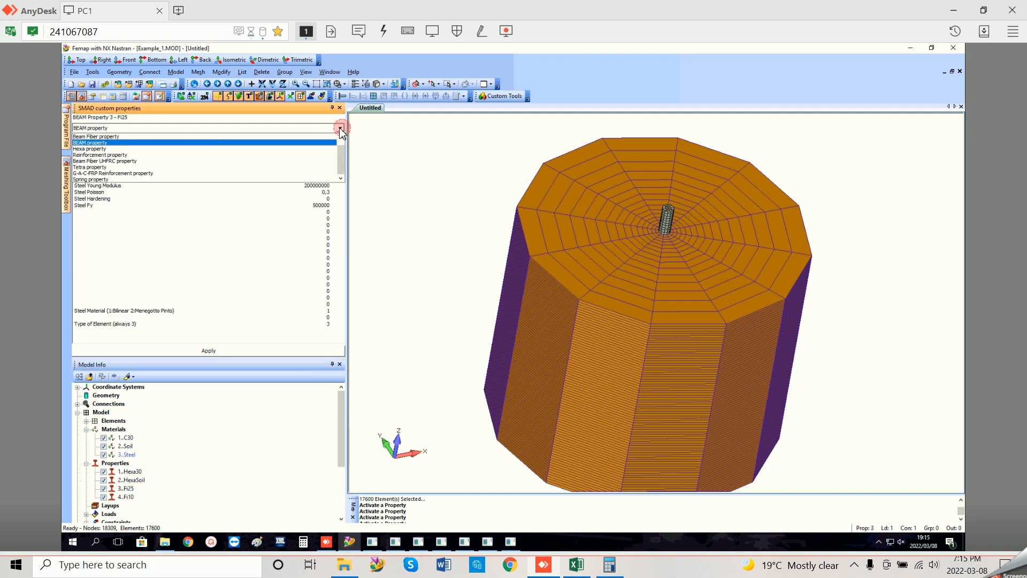
{"action": "left_click", "coordinate": [263, 178]}
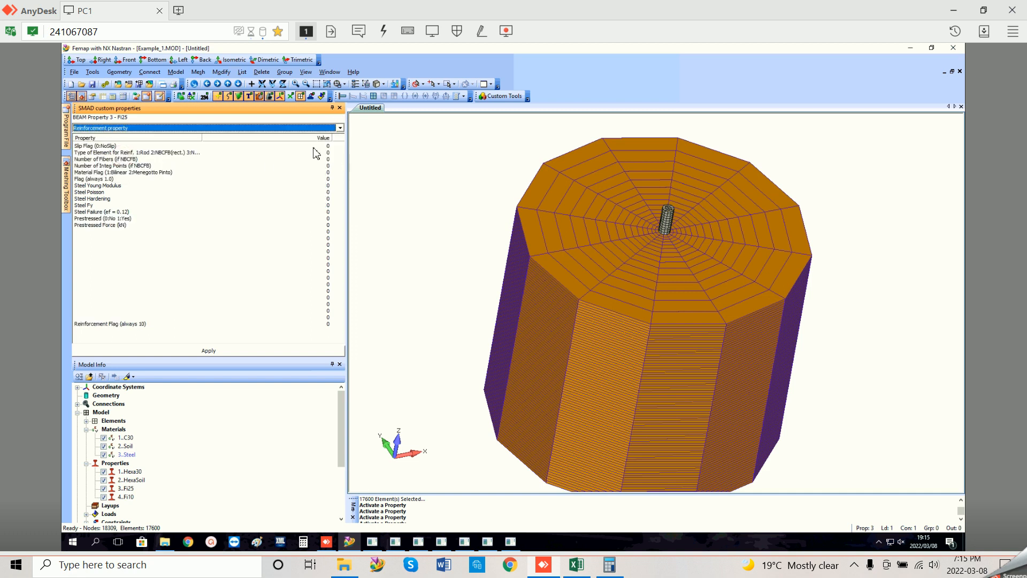
{"action": "double_click", "coordinate": [316, 325]}
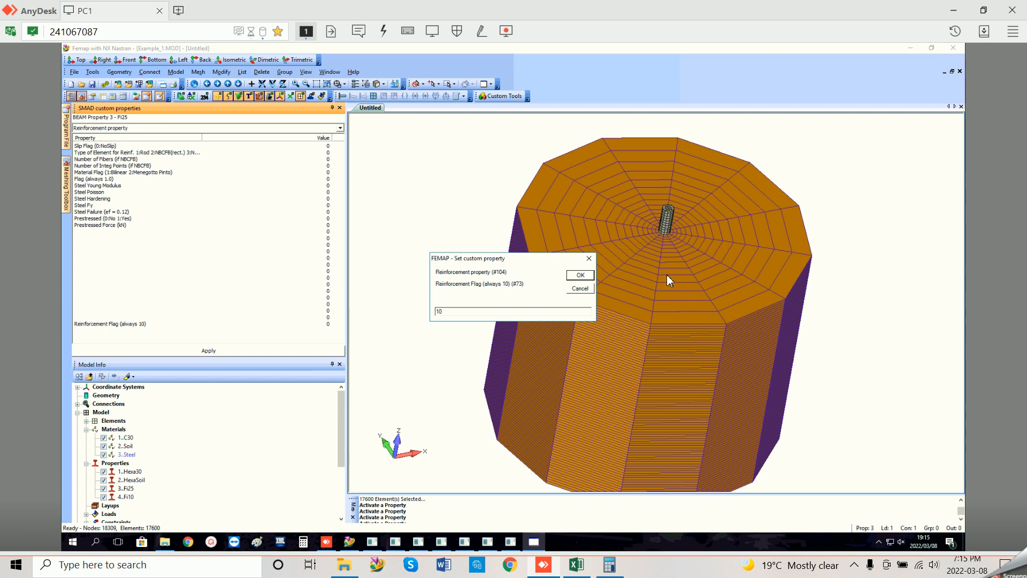
{"action": "left_click", "coordinate": [580, 276]}
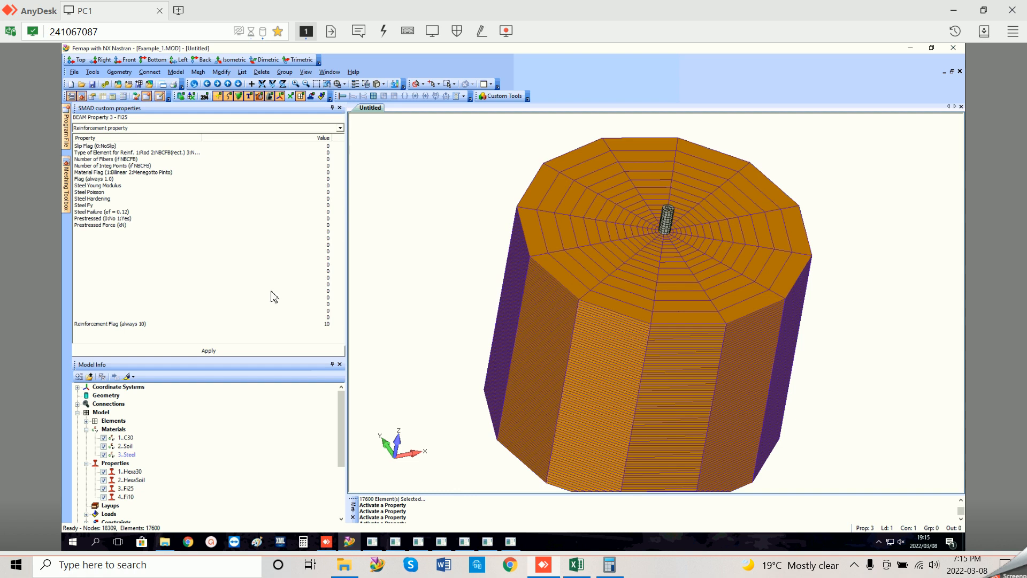
Step: Choose the Reinforcement property type for Fi10
{"action": "left_click", "coordinate": [127, 496]}
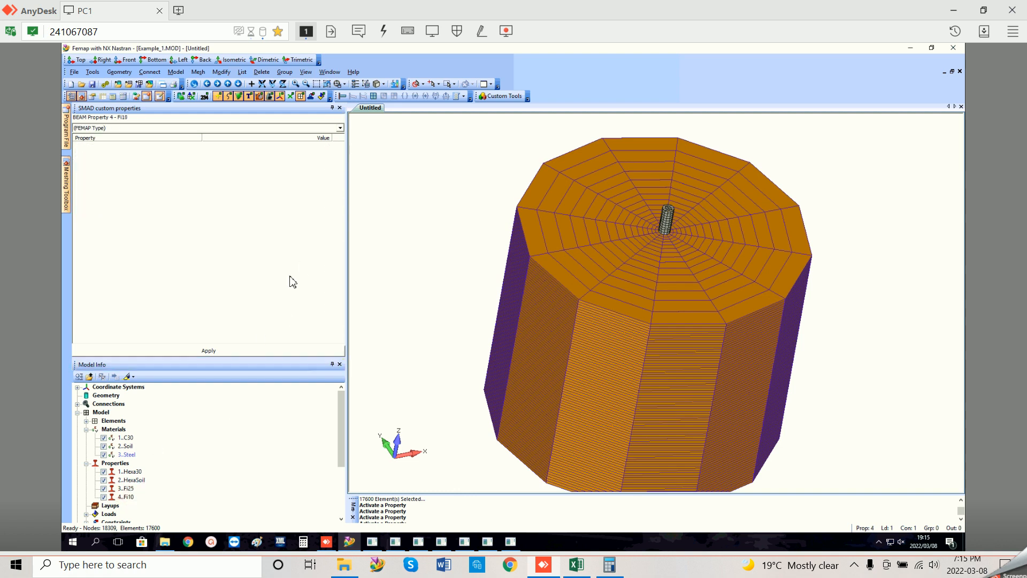
{"action": "left_click", "coordinate": [340, 128]}
{"action": "left_click", "coordinate": [159, 161]}
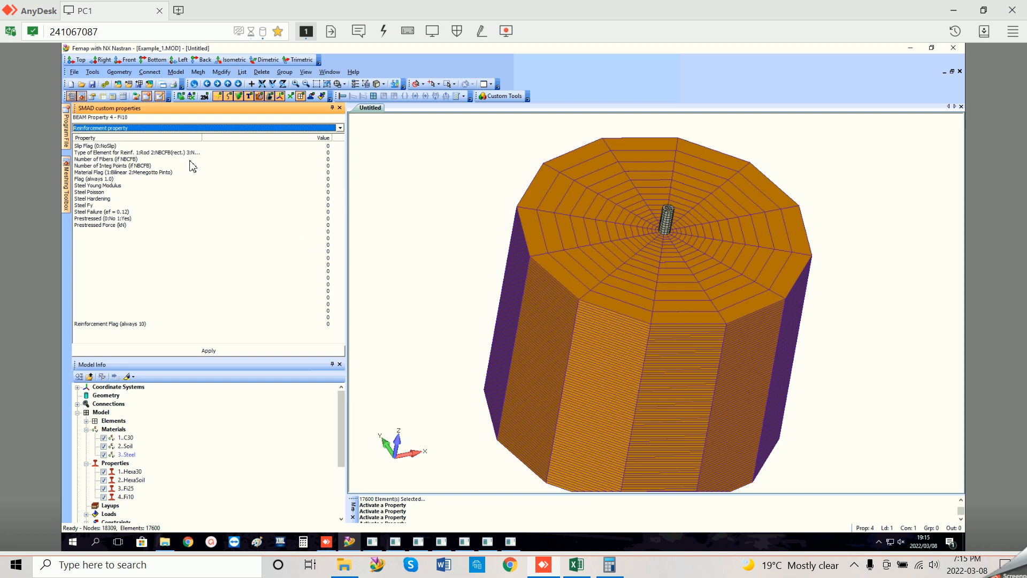
Step: Save the model and export it as a Femap neutral file named Example_1.NEU in the Kevin 2021 folder
{"action": "left_click", "coordinate": [127, 471]}
{"action": "left_click", "coordinate": [109, 97]}
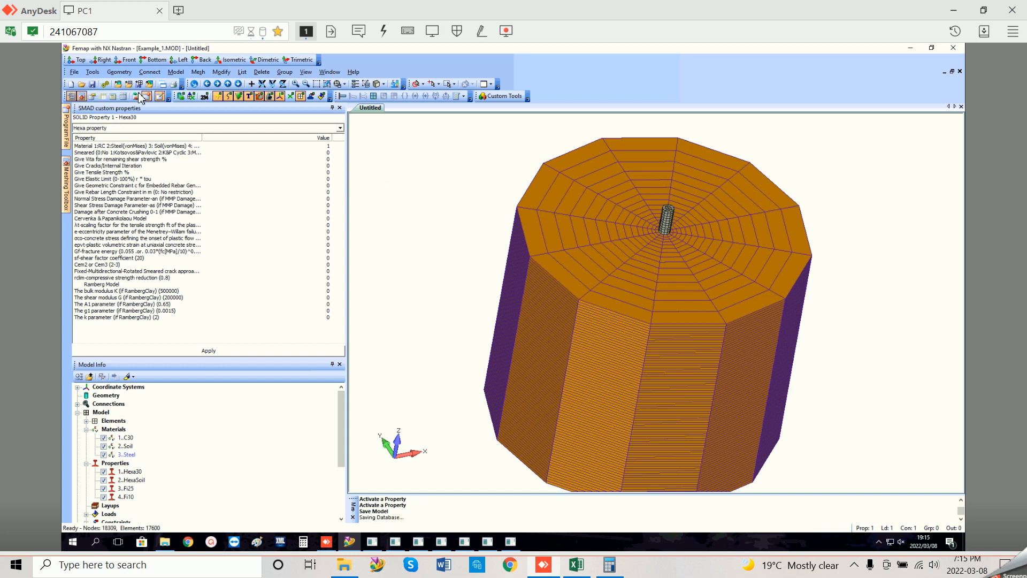
{"action": "left_click", "coordinate": [74, 71]}
{"action": "left_click", "coordinate": [146, 177]}
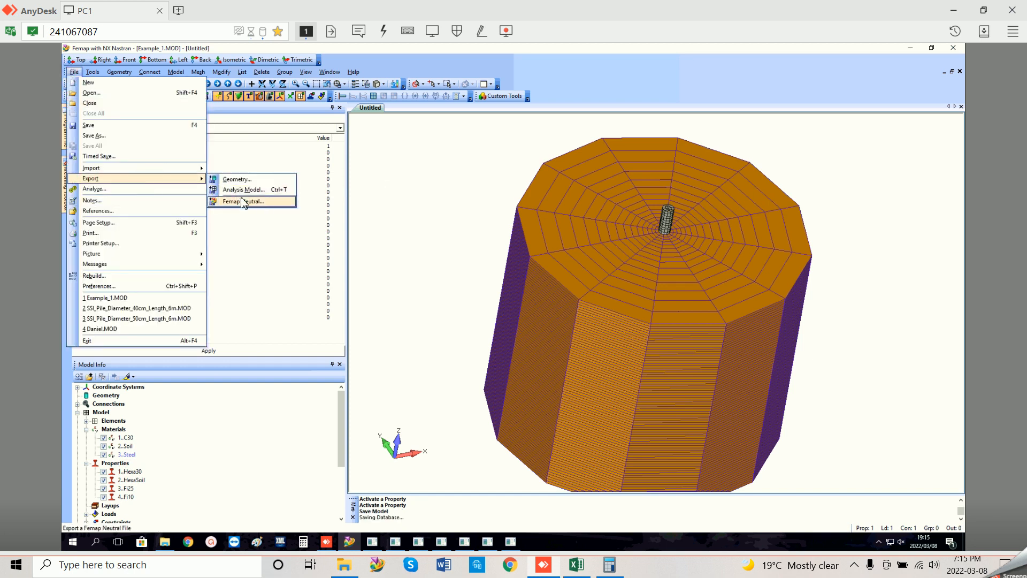
{"action": "left_click", "coordinate": [238, 201]}
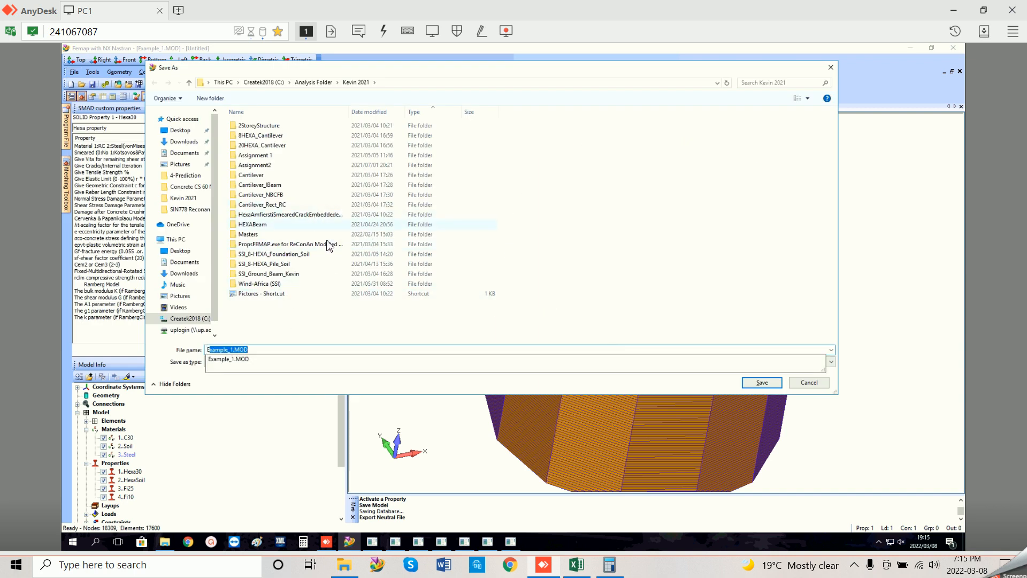
{"action": "left_click", "coordinate": [258, 348]}
{"action": "left_click", "coordinate": [259, 349]}
{"action": "key", "text": "BackSpace"}
{"action": "key", "text": "BackSpace"}
{"action": "key", "text": "Return"}
Step: Write the neutral file in version 9.0 format, excluding the geometry model, output, groups and views
{"action": "left_click", "coordinate": [591, 328]}
{"action": "left_click", "coordinate": [562, 367]}
{"action": "left_click", "coordinate": [454, 282]}
{"action": "left_click", "coordinate": [454, 274]}
{"action": "left_click", "coordinate": [452, 265]}
{"action": "left_click", "coordinate": [453, 248]}
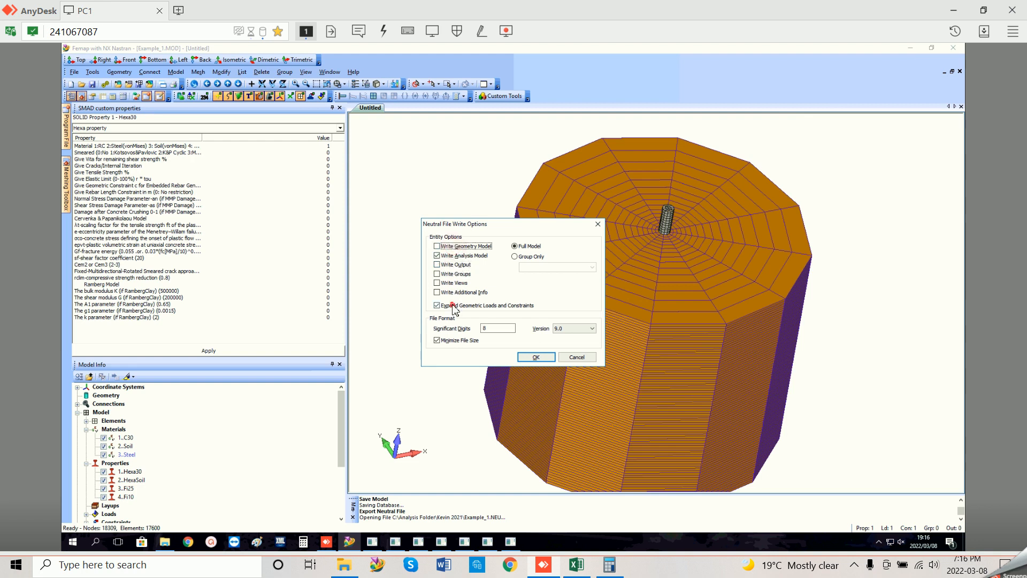
{"action": "left_click", "coordinate": [529, 357]}
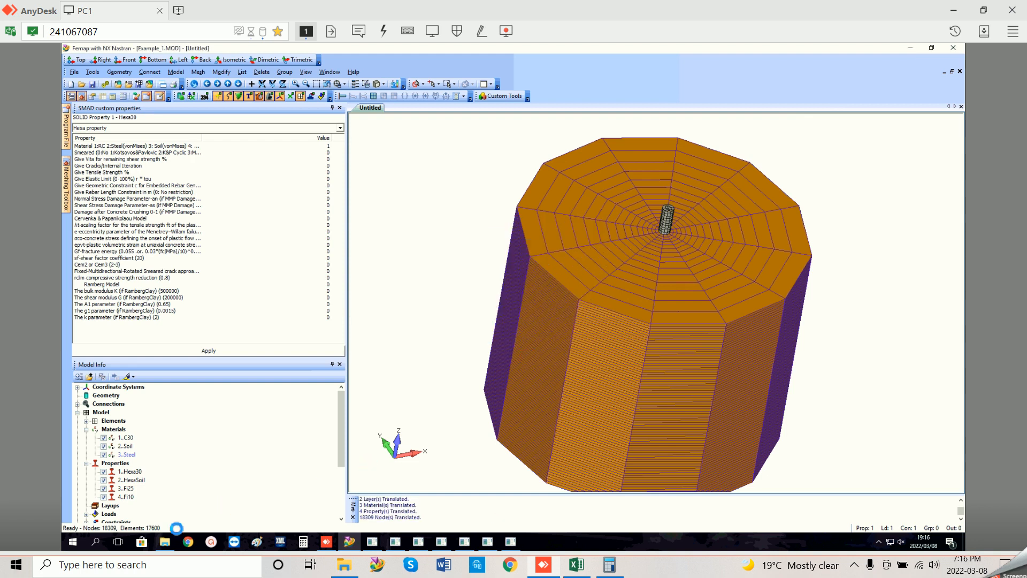
Step: Switch to File Explorer, open the exported Example_1.NEU from the Kevin 2021 folder in Femap, and cancel its read options
{"action": "left_click", "coordinate": [165, 542]}
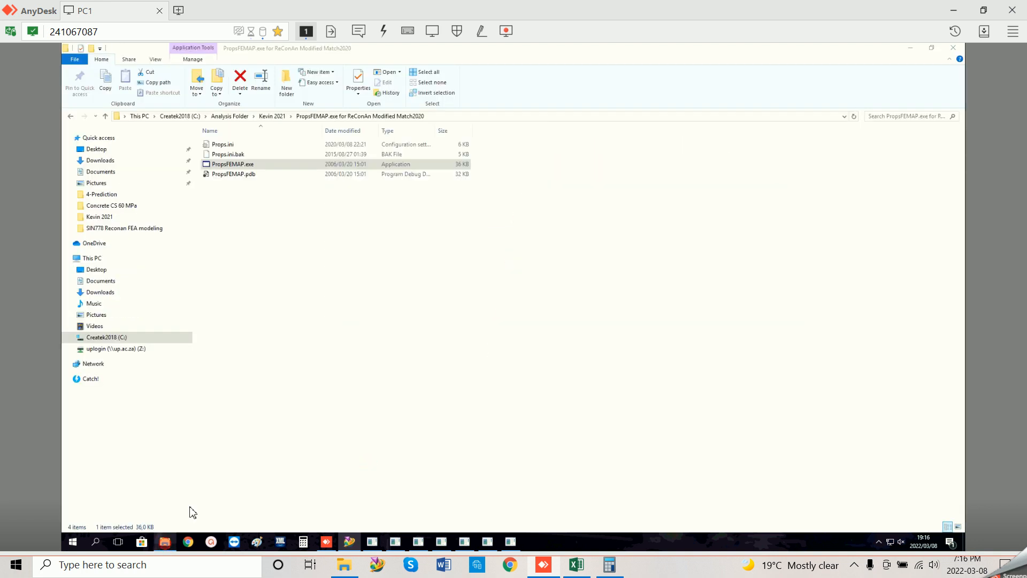
{"action": "left_click", "coordinate": [272, 117]}
{"action": "left_click", "coordinate": [260, 332]}
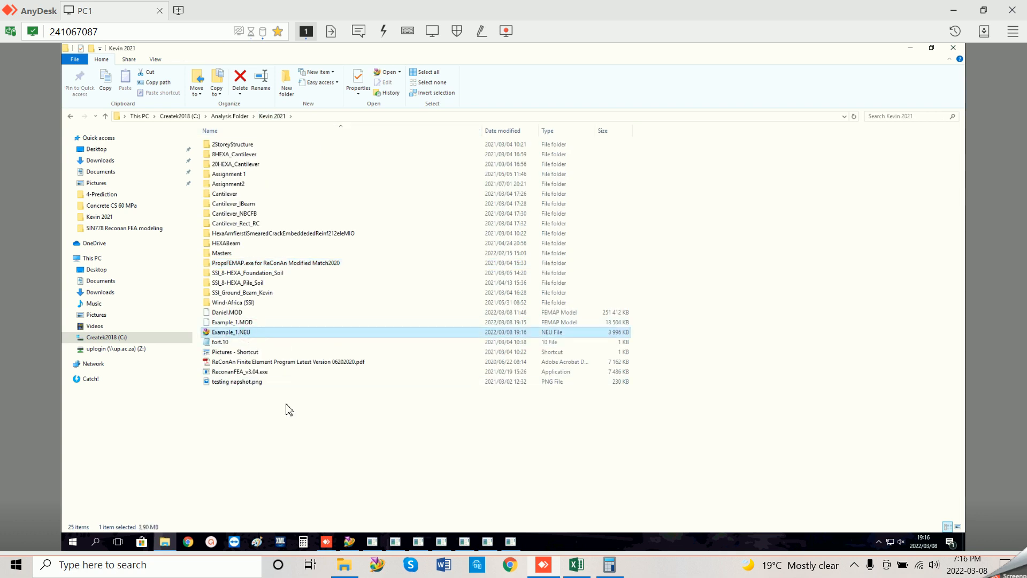
{"action": "double_click", "coordinate": [250, 333]}
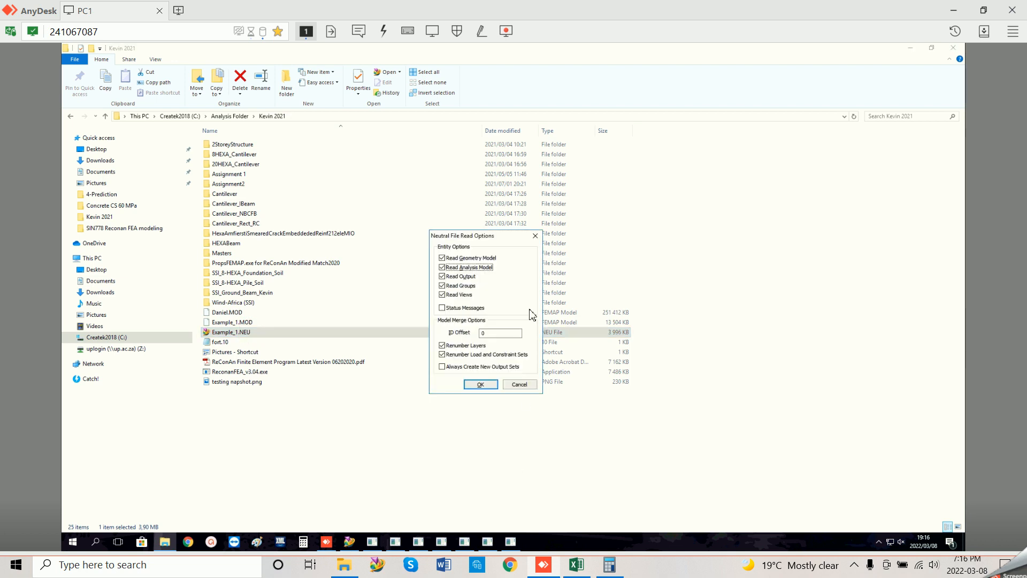
{"action": "left_click", "coordinate": [535, 236]}
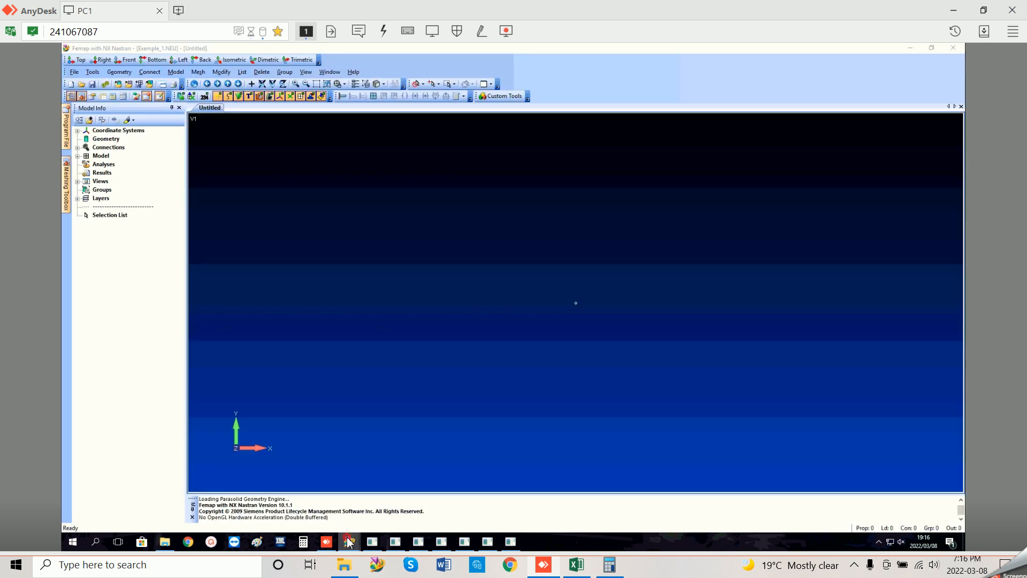
Step: Return to the Example_1.MOD model in Femap and show it in the XY Top view
{"action": "mouse_move", "coordinate": [349, 541]}
{"action": "left_click", "coordinate": [298, 503]}
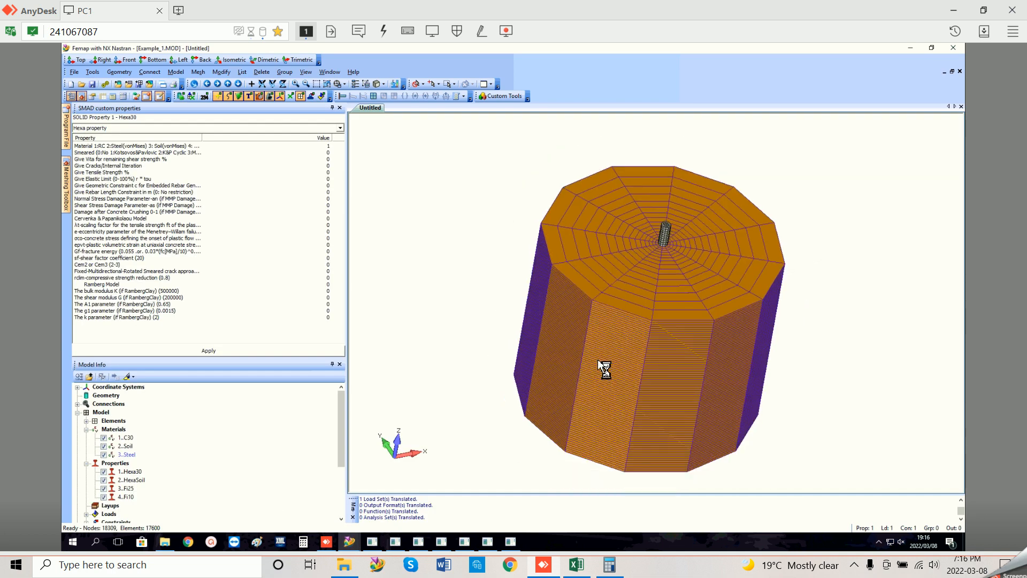
{"action": "middle_click_drag", "start_coordinate": [593, 330], "coordinate": [703, 331]}
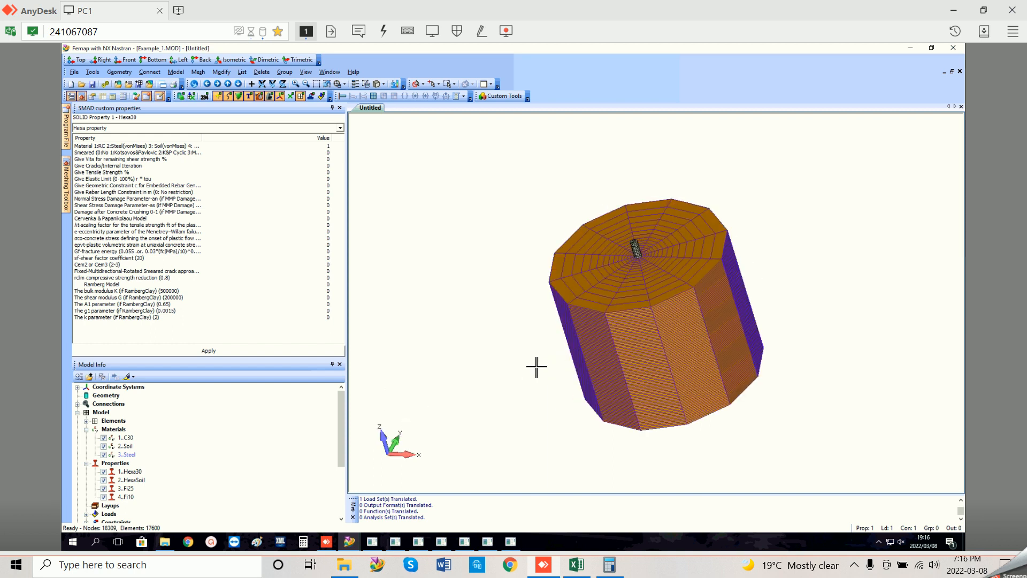
{"action": "key", "text": "F5"}
{"action": "left_click", "coordinate": [528, 523]}
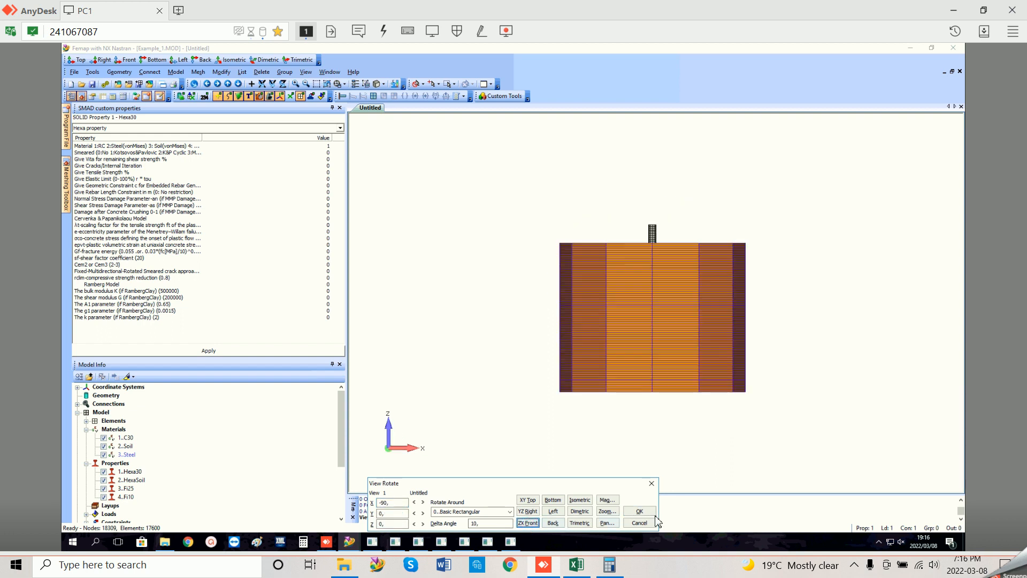
{"action": "left_click", "coordinate": [527, 499]}
{"action": "left_click", "coordinate": [639, 511]}
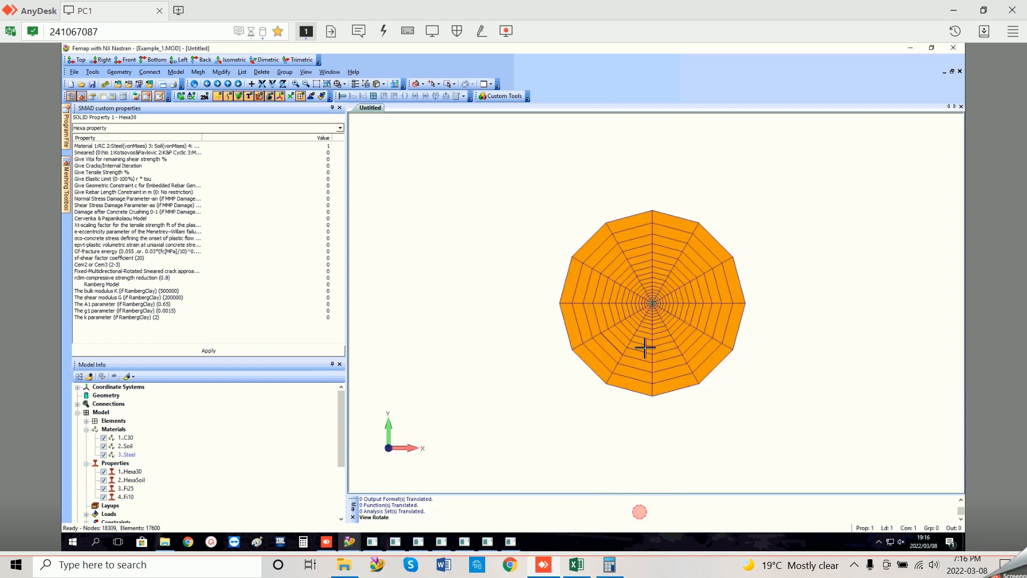
Step: Hide the messages and Program File panes and inspect the pile head at the centre of the soil mesh
{"action": "scroll", "coordinate": [652, 303], "scroll_direction": "up", "scroll_amount": 5}
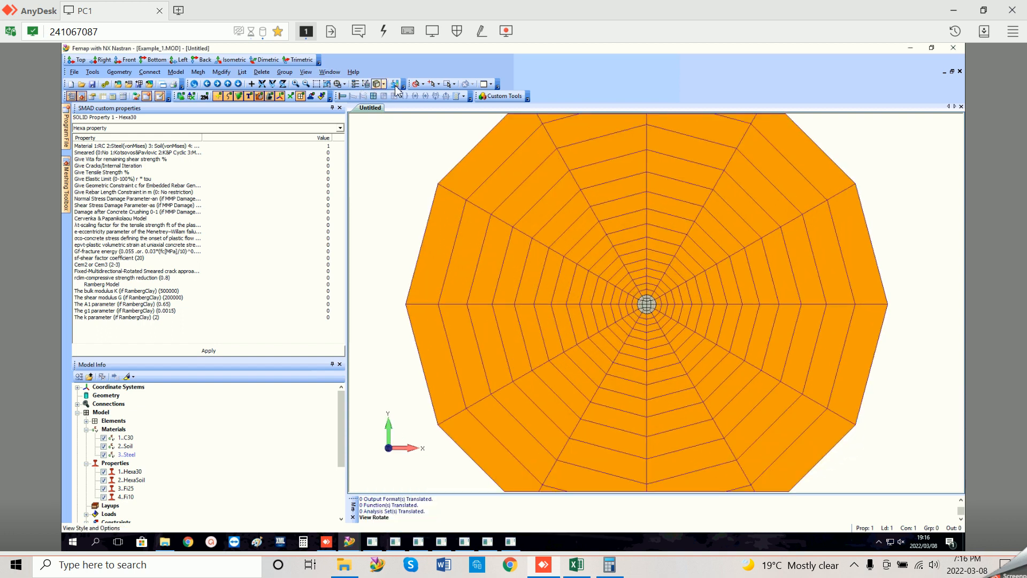
{"action": "scroll", "coordinate": [666, 284], "scroll_direction": "up", "scroll_amount": 5}
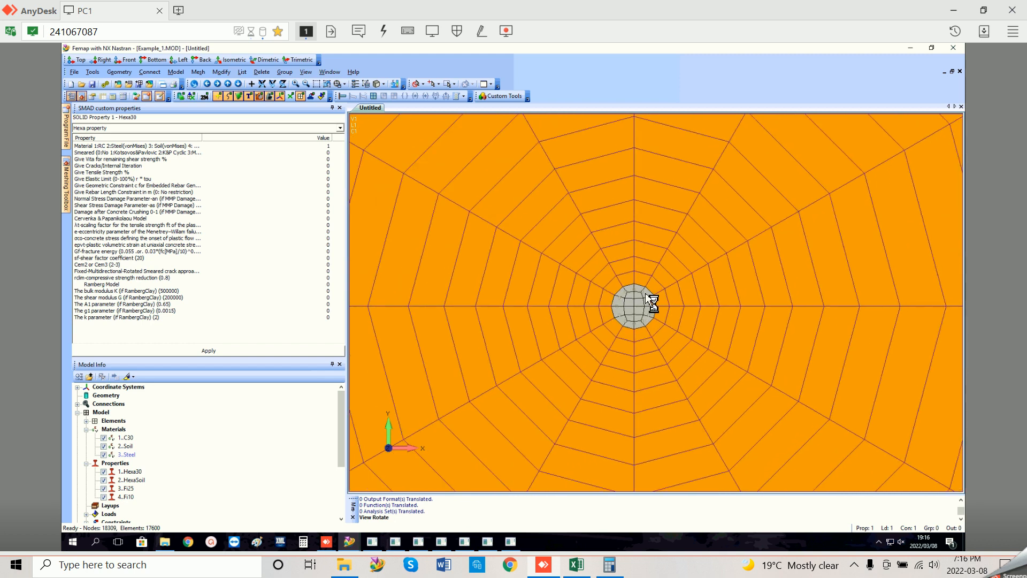
{"action": "scroll", "coordinate": [658, 302], "scroll_direction": "up", "scroll_amount": 3}
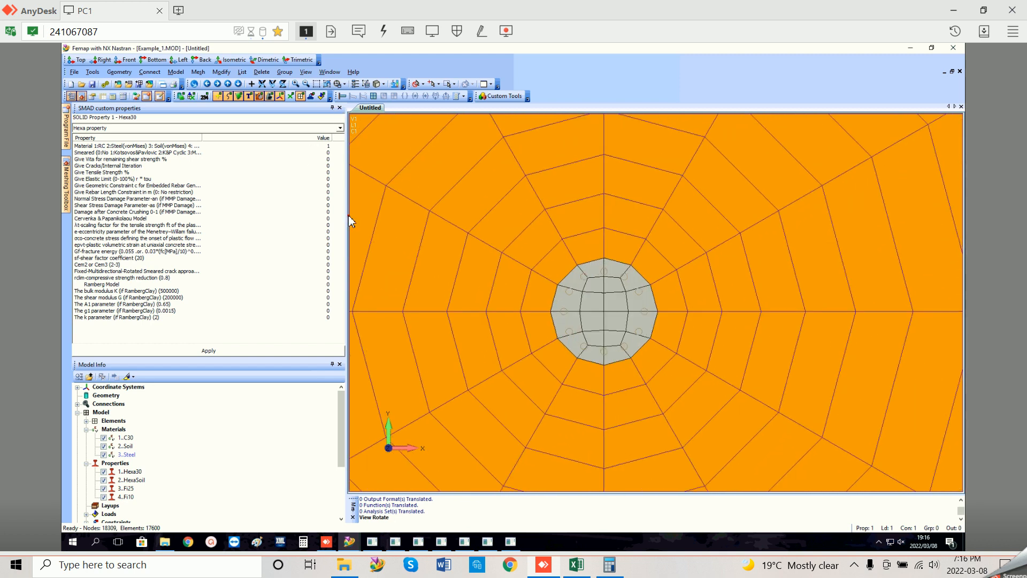
{"action": "left_click", "coordinate": [158, 96]}
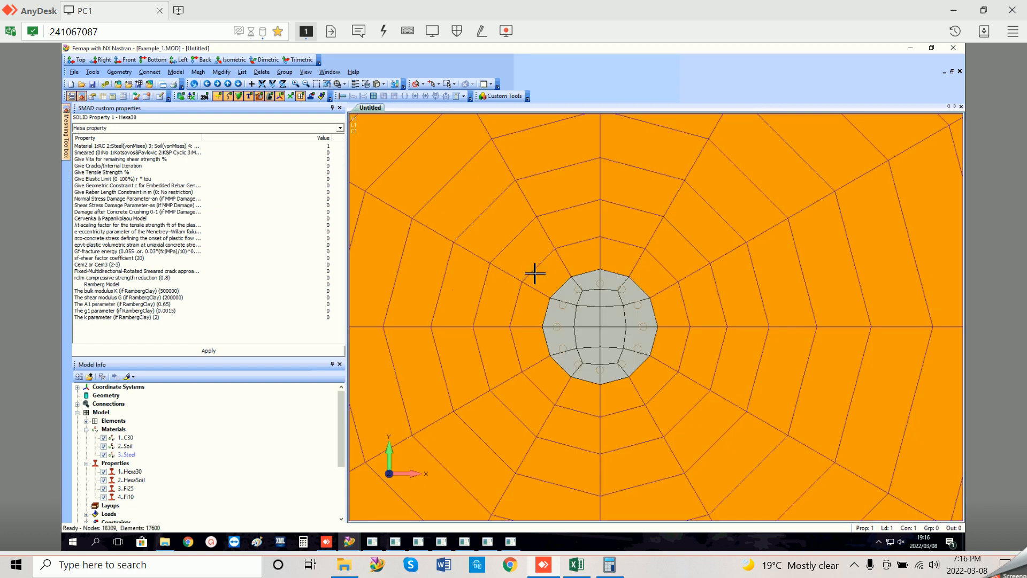
{"action": "scroll", "coordinate": [605, 315], "scroll_direction": "up", "scroll_amount": 2}
{"action": "middle_click_drag", "start_coordinate": [608, 319], "coordinate": [614, 319]}
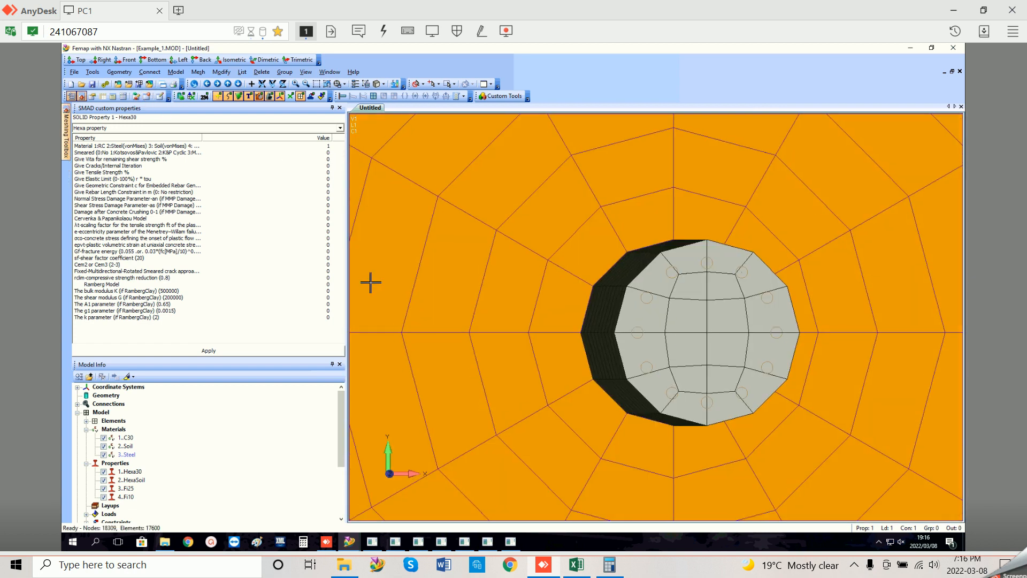
Step: Switch the Soil material's visibility off and back on while viewing the pile head
{"action": "left_click", "coordinate": [104, 445]}
{"action": "mouse_move", "coordinate": [439, 403]}
{"action": "middle_mouse_down"}
{"action": "mouse_move", "coordinate": [468, 394]}
{"action": "mouse_move", "coordinate": [484, 402]}
{"action": "mouse_move", "coordinate": [435, 392]}
{"action": "middle_mouse_up"}
{"action": "left_click", "coordinate": [104, 445]}
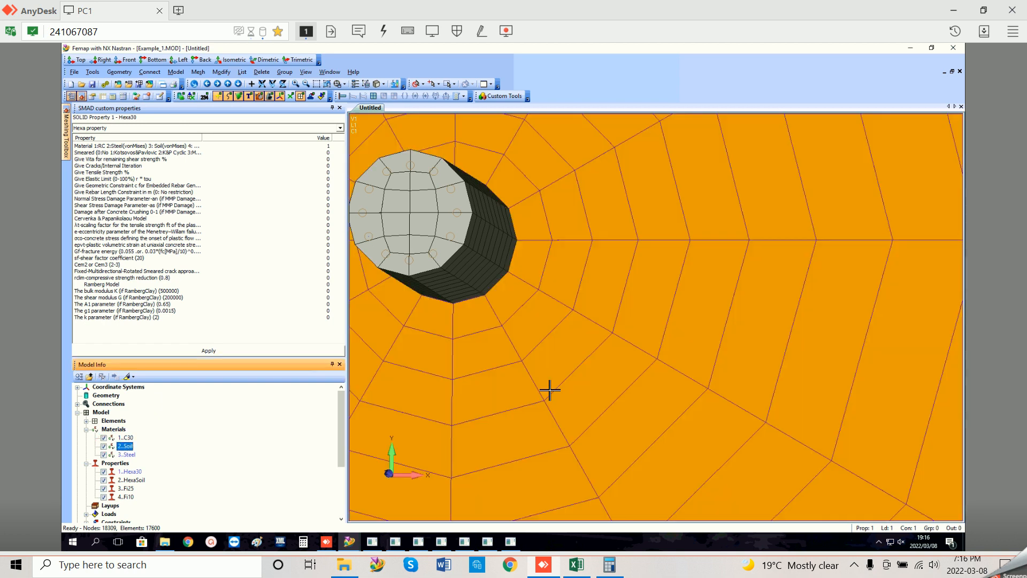
{"action": "scroll", "coordinate": [554, 402], "scroll_direction": "down", "scroll_amount": 8}
{"action": "scroll", "coordinate": [554, 402], "scroll_direction": "down", "scroll_amount": 4}
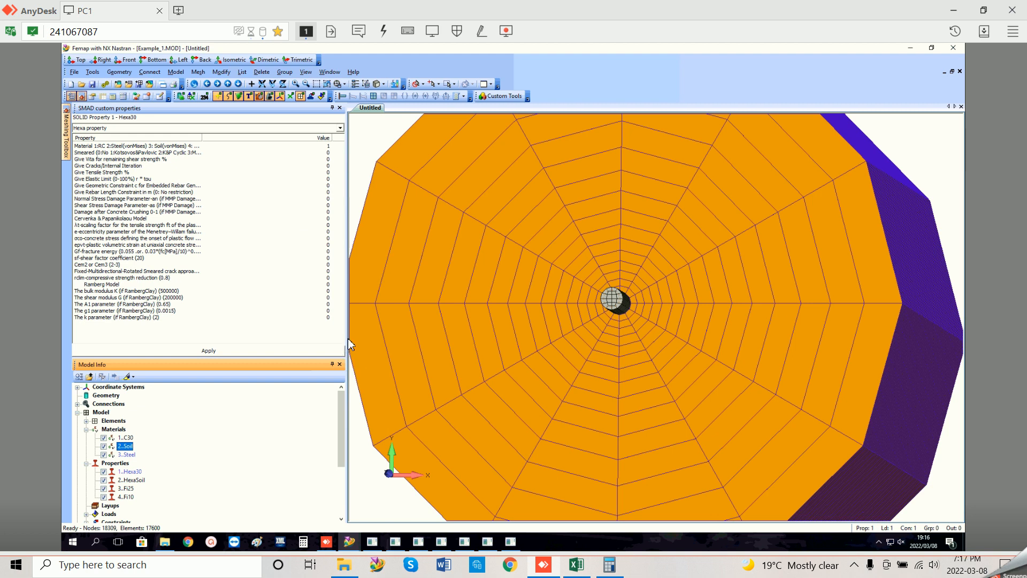
Step: Narrow the docked custom properties and model tree panes to enlarge the graphics area around the pile-soil model
{"action": "left_click_drag", "start_coordinate": [349, 340], "coordinate": [143, 336]}
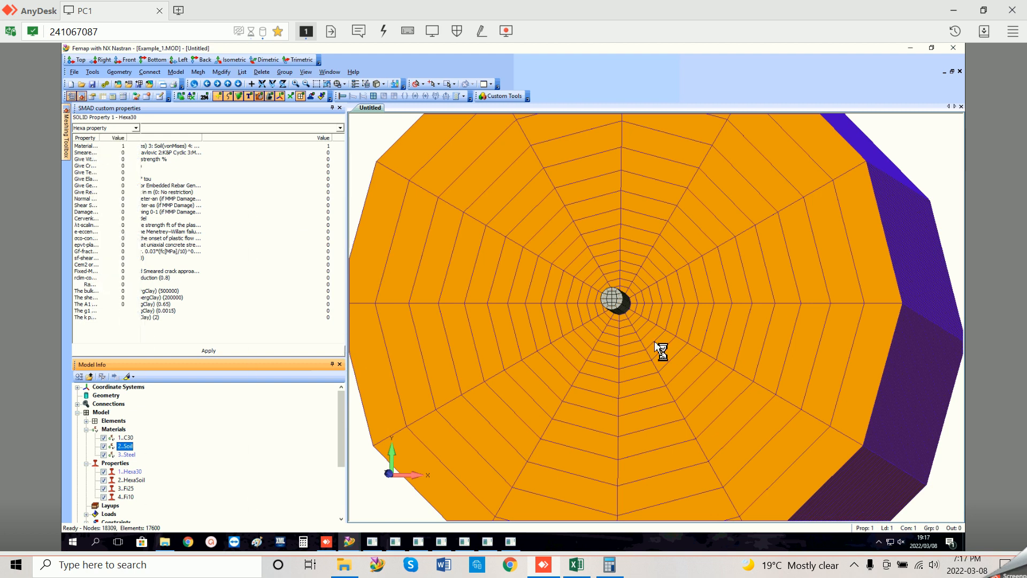
{"action": "middle_click_drag", "start_coordinate": [581, 365], "coordinate": [585, 342]}
{"action": "scroll", "coordinate": [585, 342], "scroll_direction": "down", "scroll_amount": 4}
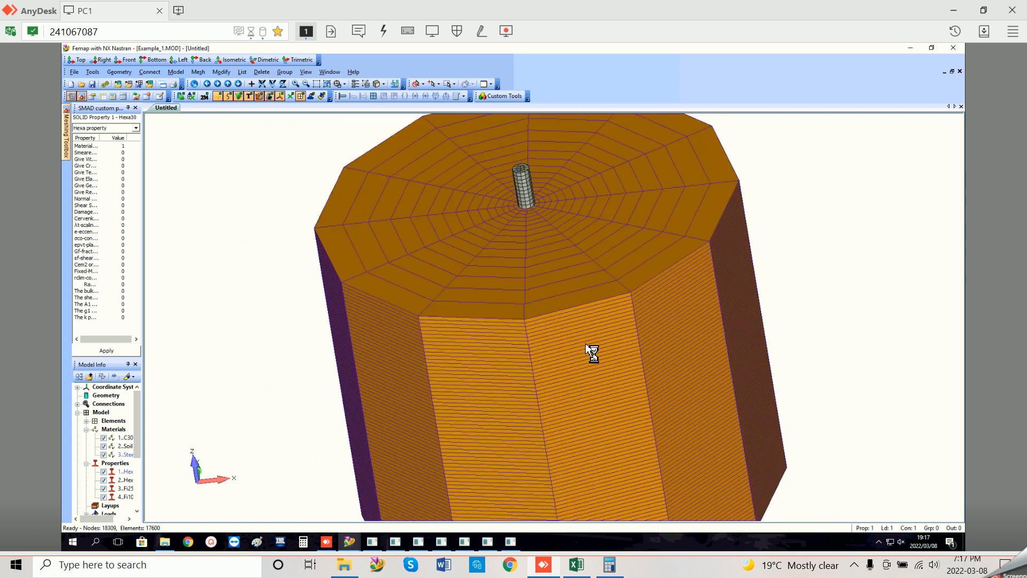
{"action": "middle_click_drag", "start_coordinate": [583, 183], "coordinate": [594, 305]}
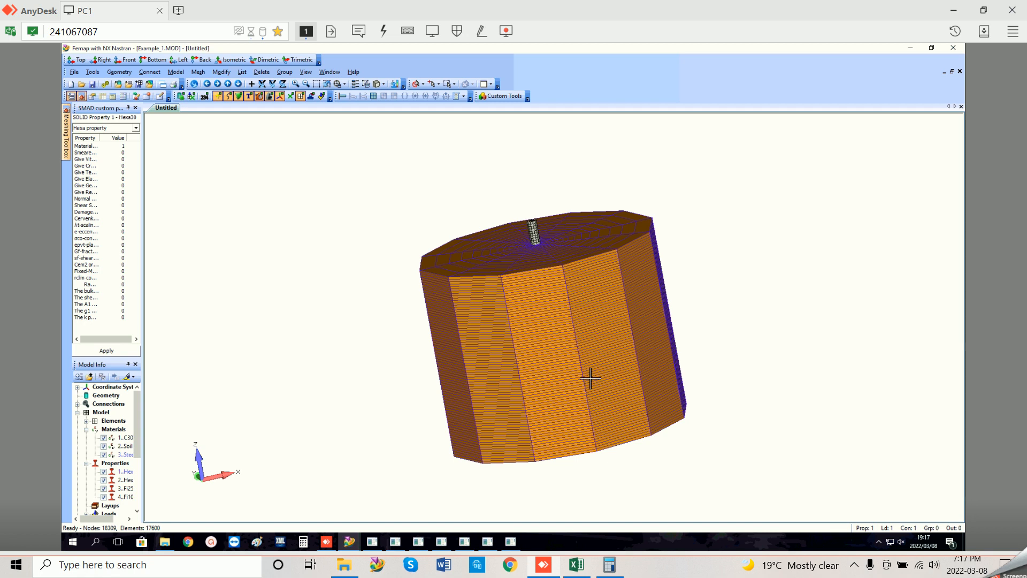
Step: Examine the pile cross-section and its surrounding soil mesh in the XY Top view, up close and as a whole
{"action": "key", "text": "F8"}
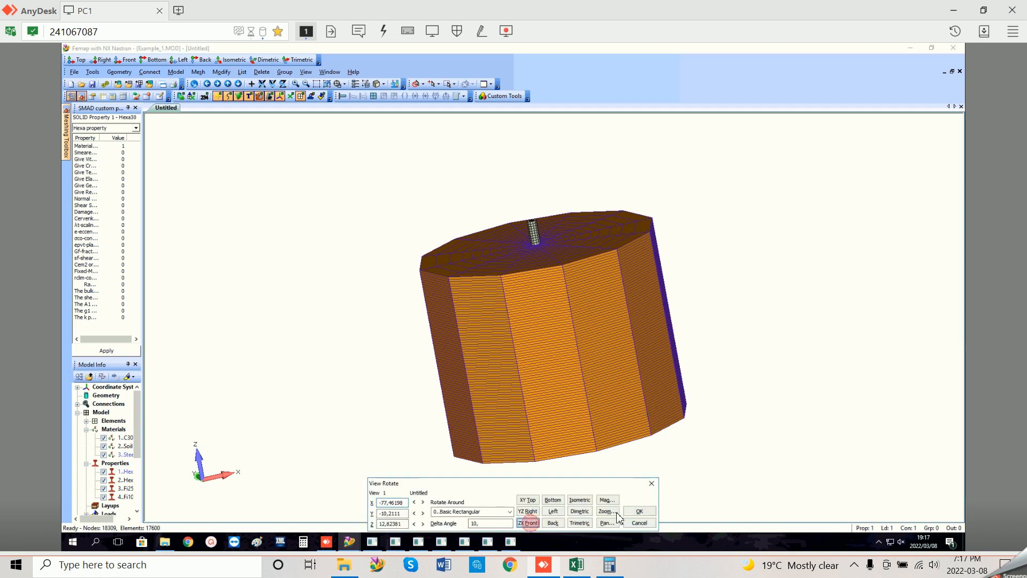
{"action": "left_click", "coordinate": [527, 523]}
{"action": "left_click", "coordinate": [527, 499]}
{"action": "left_click", "coordinate": [638, 512]}
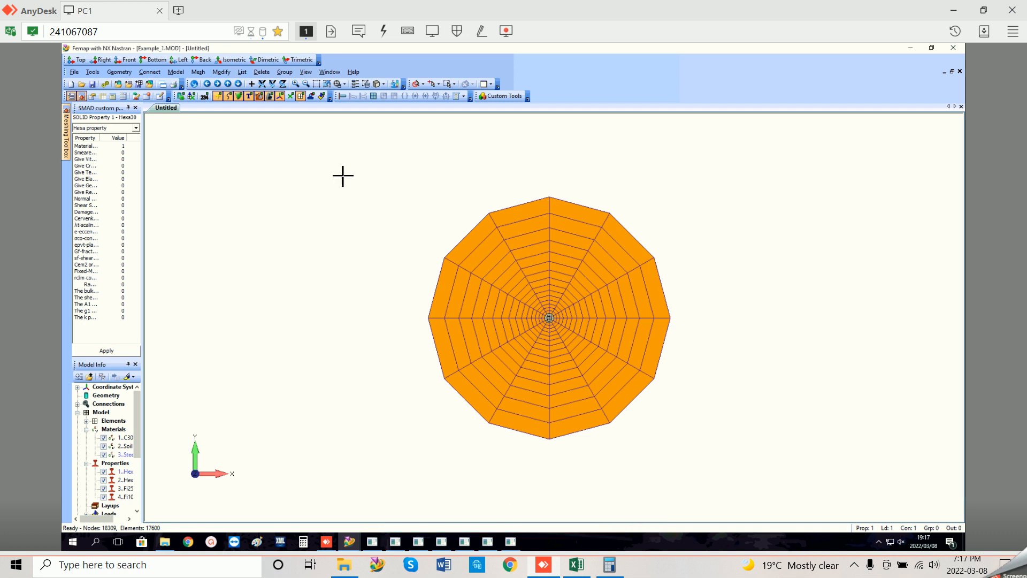
{"action": "left_click", "coordinate": [316, 84]}
{"action": "left_click", "coordinate": [529, 309]}
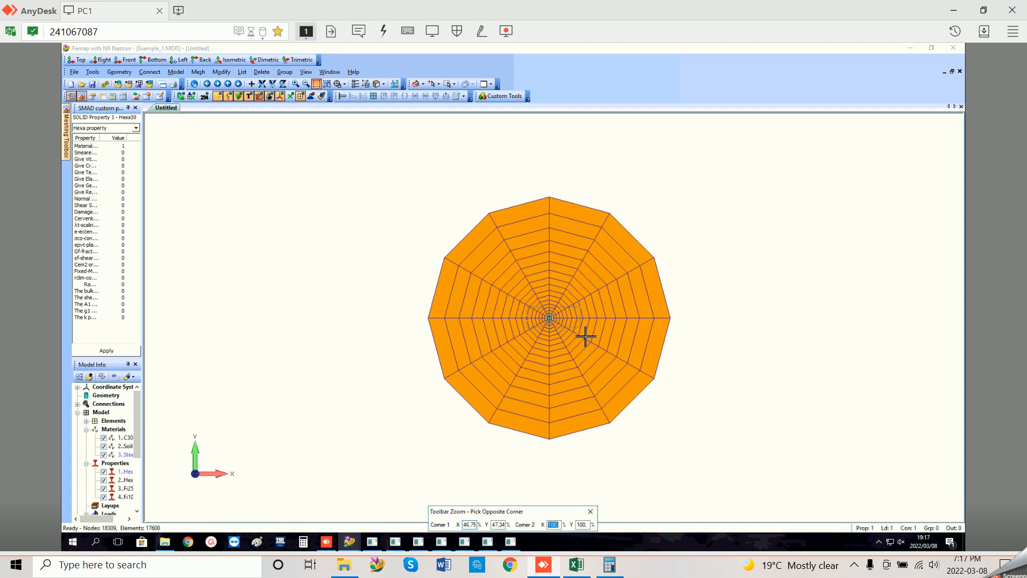
{"action": "left_click", "coordinate": [585, 336]}
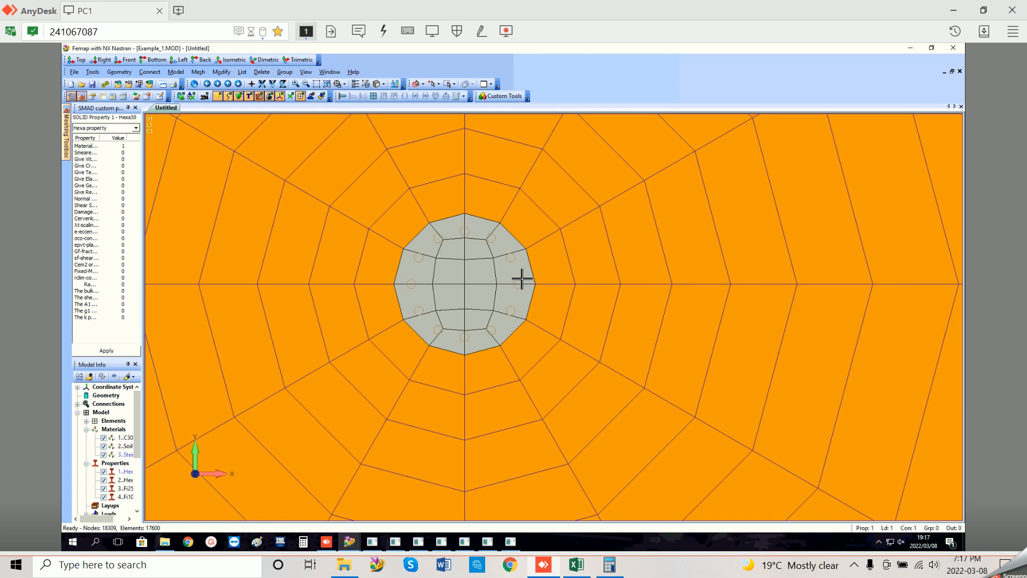
{"action": "scroll", "coordinate": [523, 282], "scroll_direction": "down", "scroll_amount": 5}
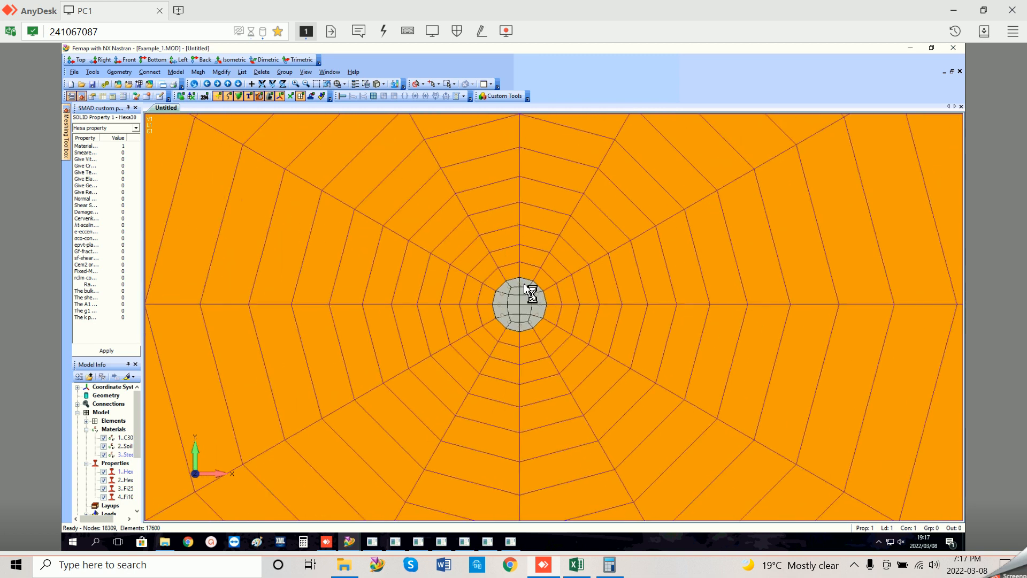
{"action": "scroll", "coordinate": [540, 317], "scroll_direction": "down", "scroll_amount": 4}
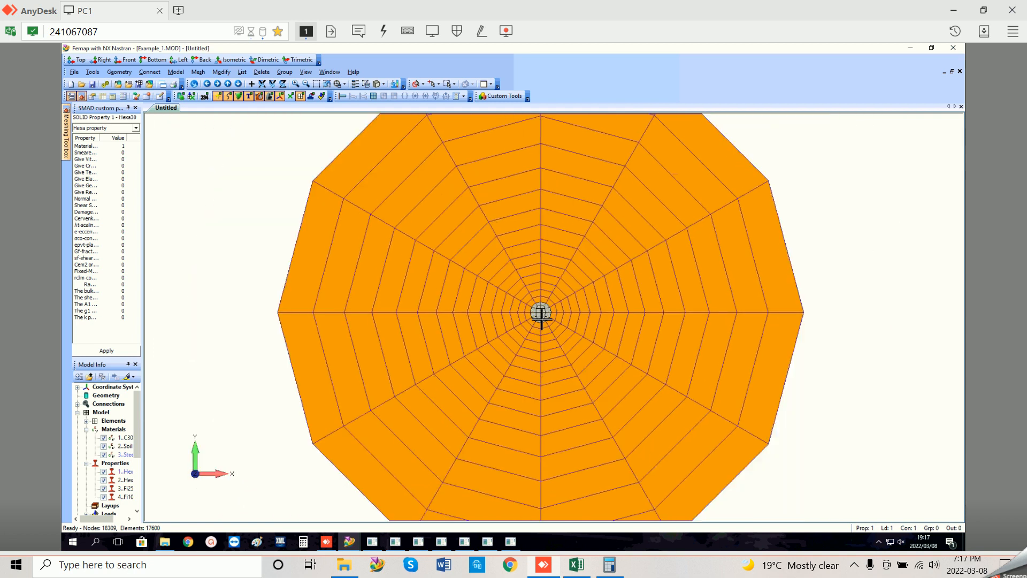
{"action": "scroll", "coordinate": [541, 316], "scroll_direction": "down", "scroll_amount": 2}
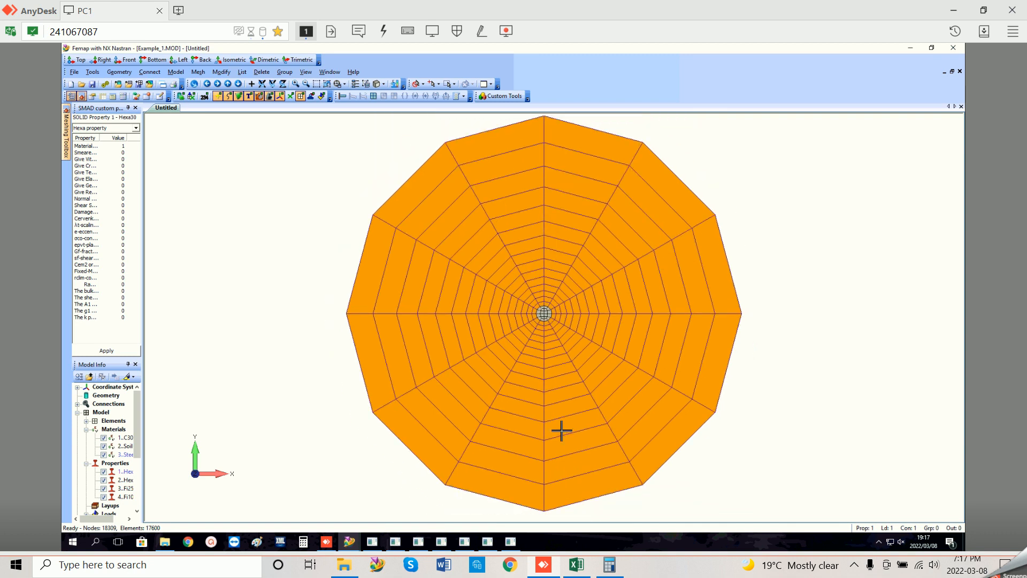
Step: In the Stirrup Coordinates.xlsx workbook, clear the cells beside the coordinate table, delete columns H and I, and return to the Femap session
{"action": "left_click", "coordinate": [578, 564]}
{"action": "left_click_drag", "start_coordinate": [602, 266], "coordinate": [682, 345]}
{"action": "key", "text": "Delete"}
{"action": "left_click_drag", "start_coordinate": [650, 160], "coordinate": [610, 161]}
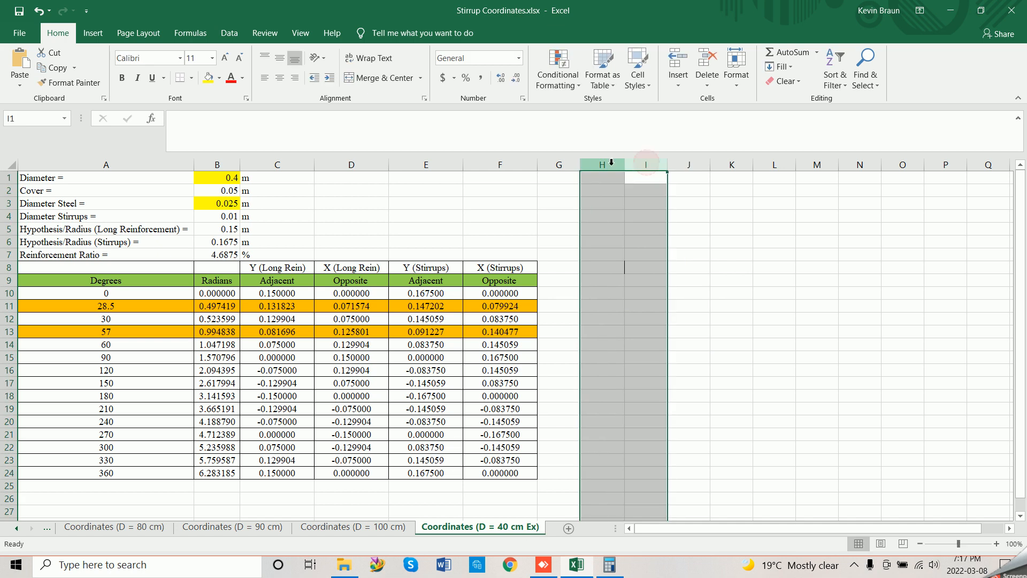
{"action": "right_click", "coordinate": [610, 163]}
{"action": "left_click", "coordinate": [643, 271]}
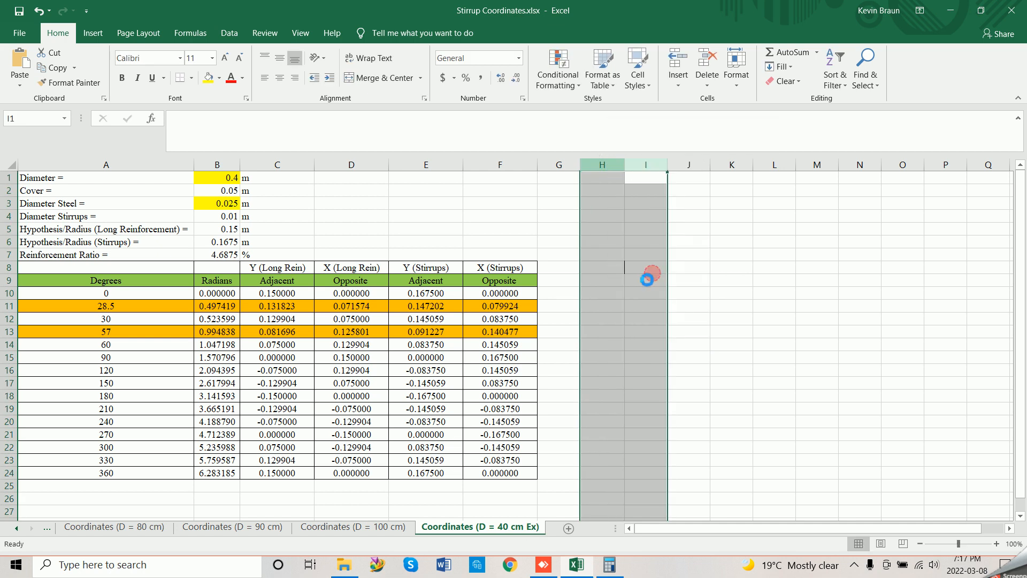
{"action": "left_click", "coordinate": [531, 215]}
{"action": "left_click", "coordinate": [543, 564]}
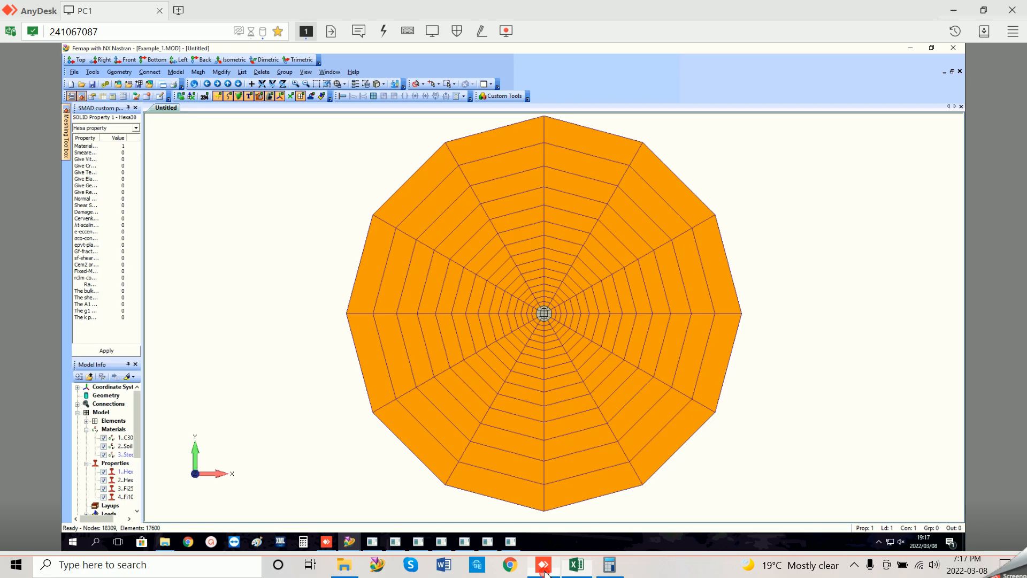